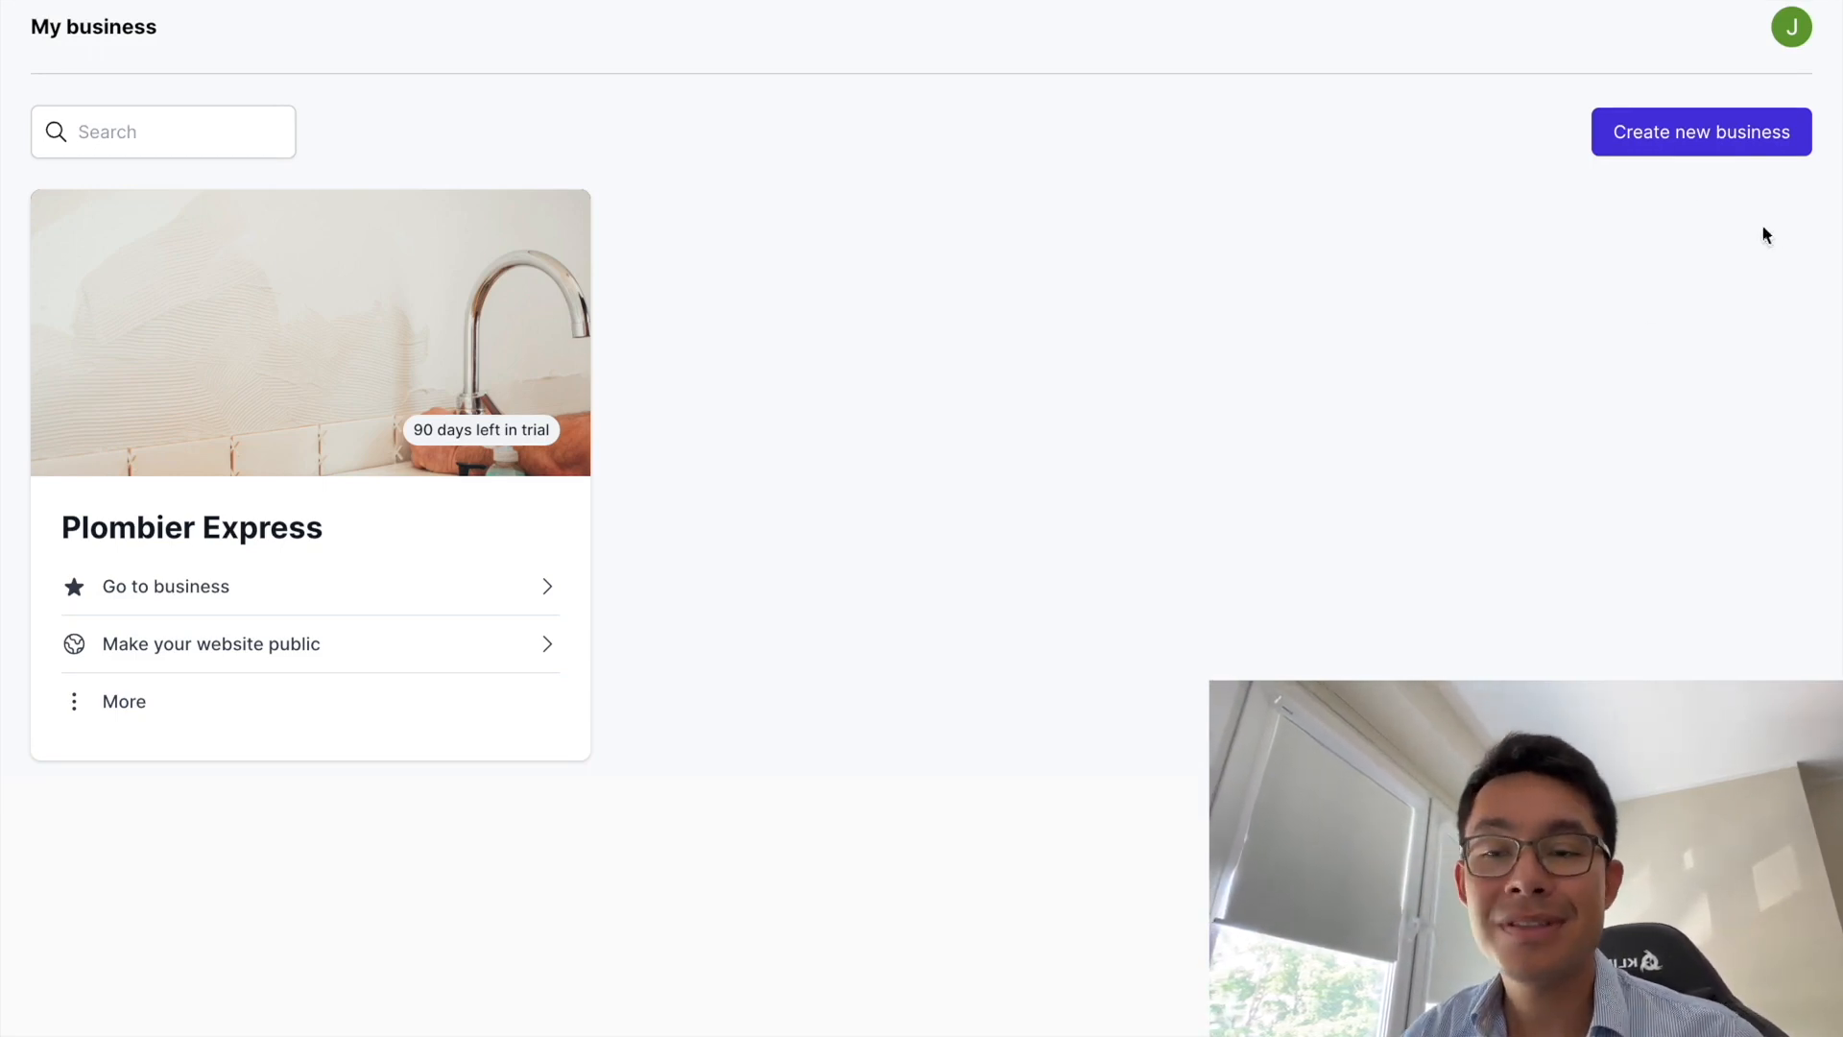
- Start a new business named 'Yoga Parfait' in the Yoga Instruction industry, declining location access
left_click(1669, 142)
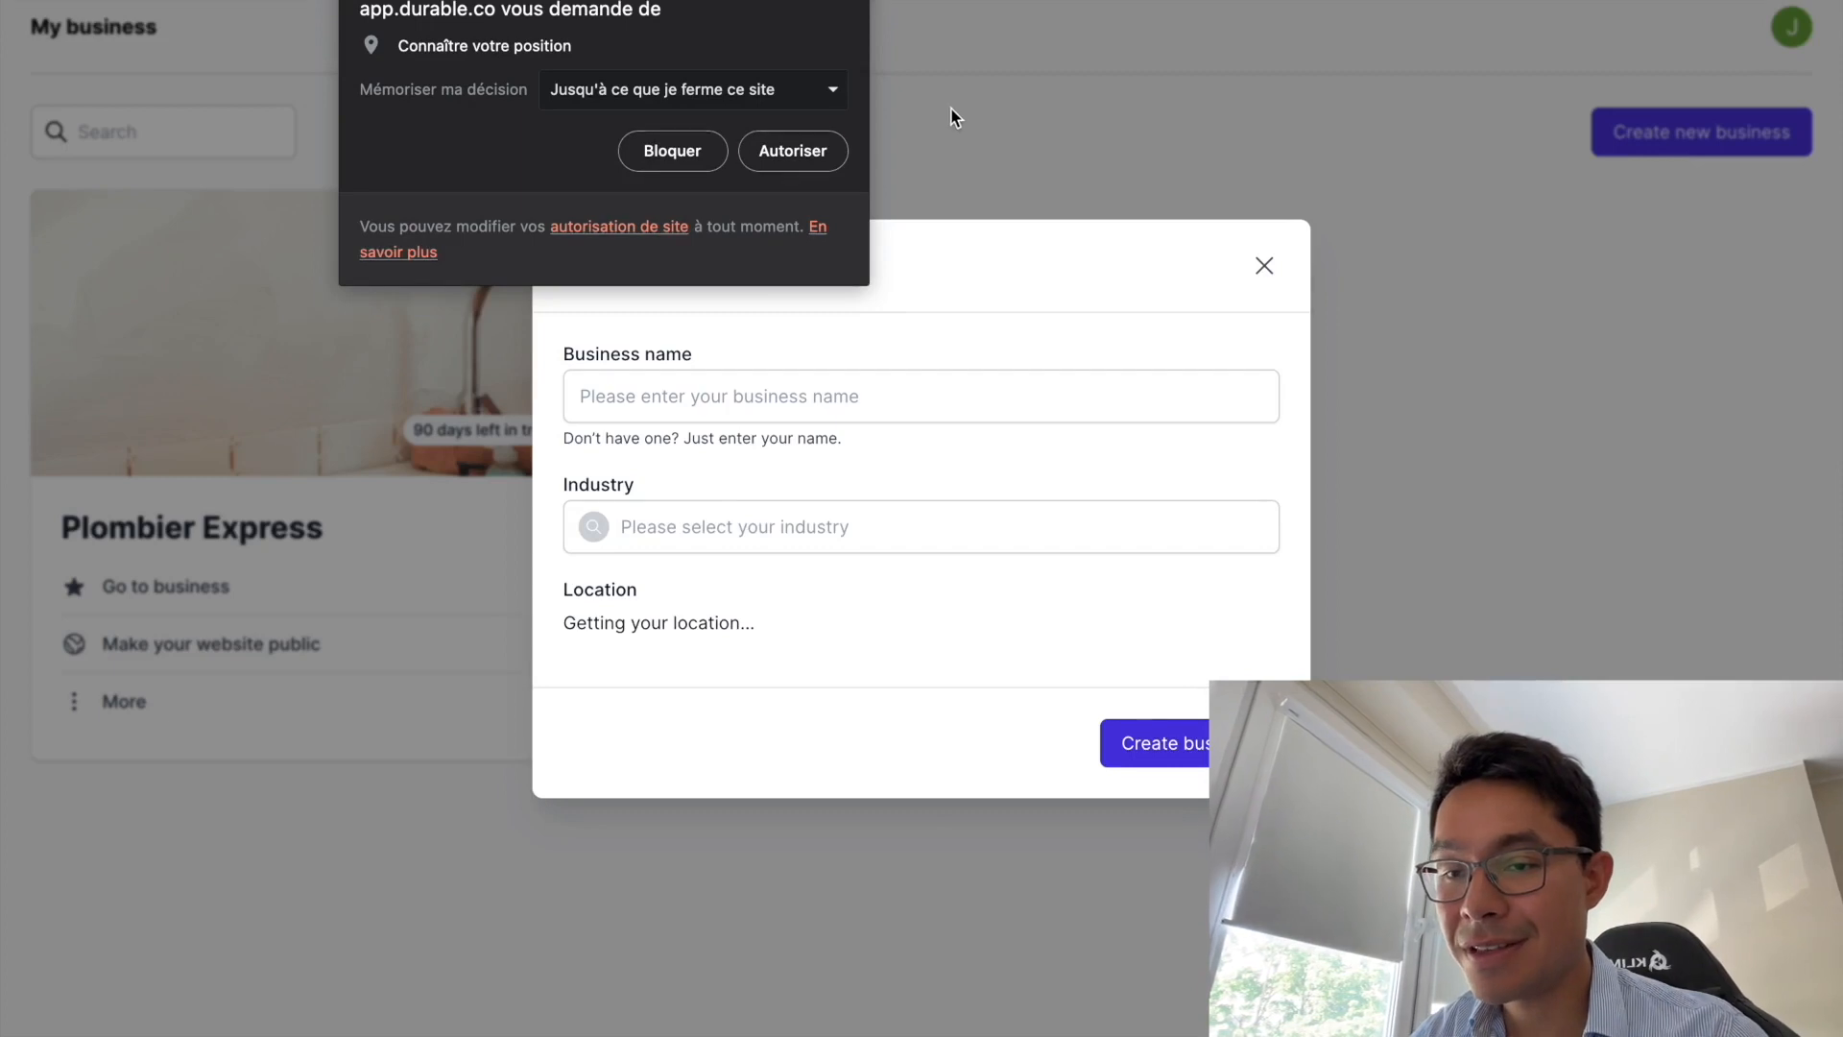
left_click(695, 154)
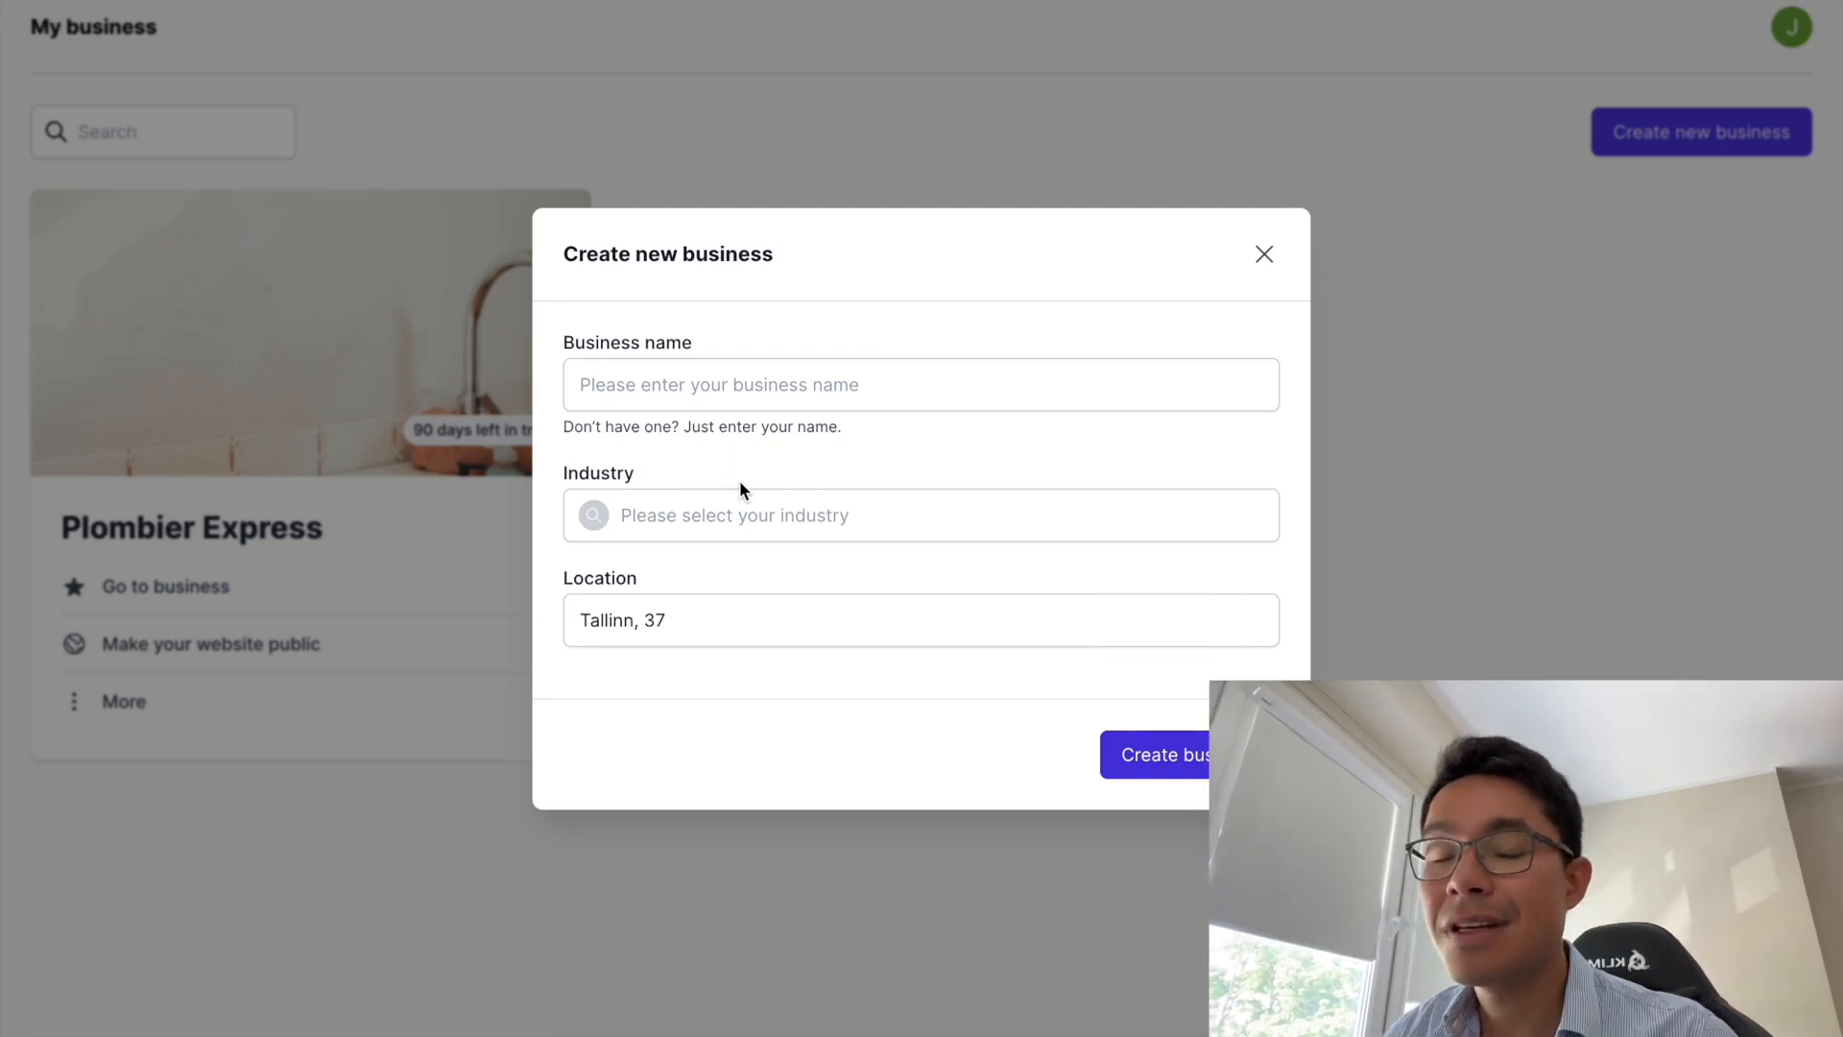
left_click(671, 393)
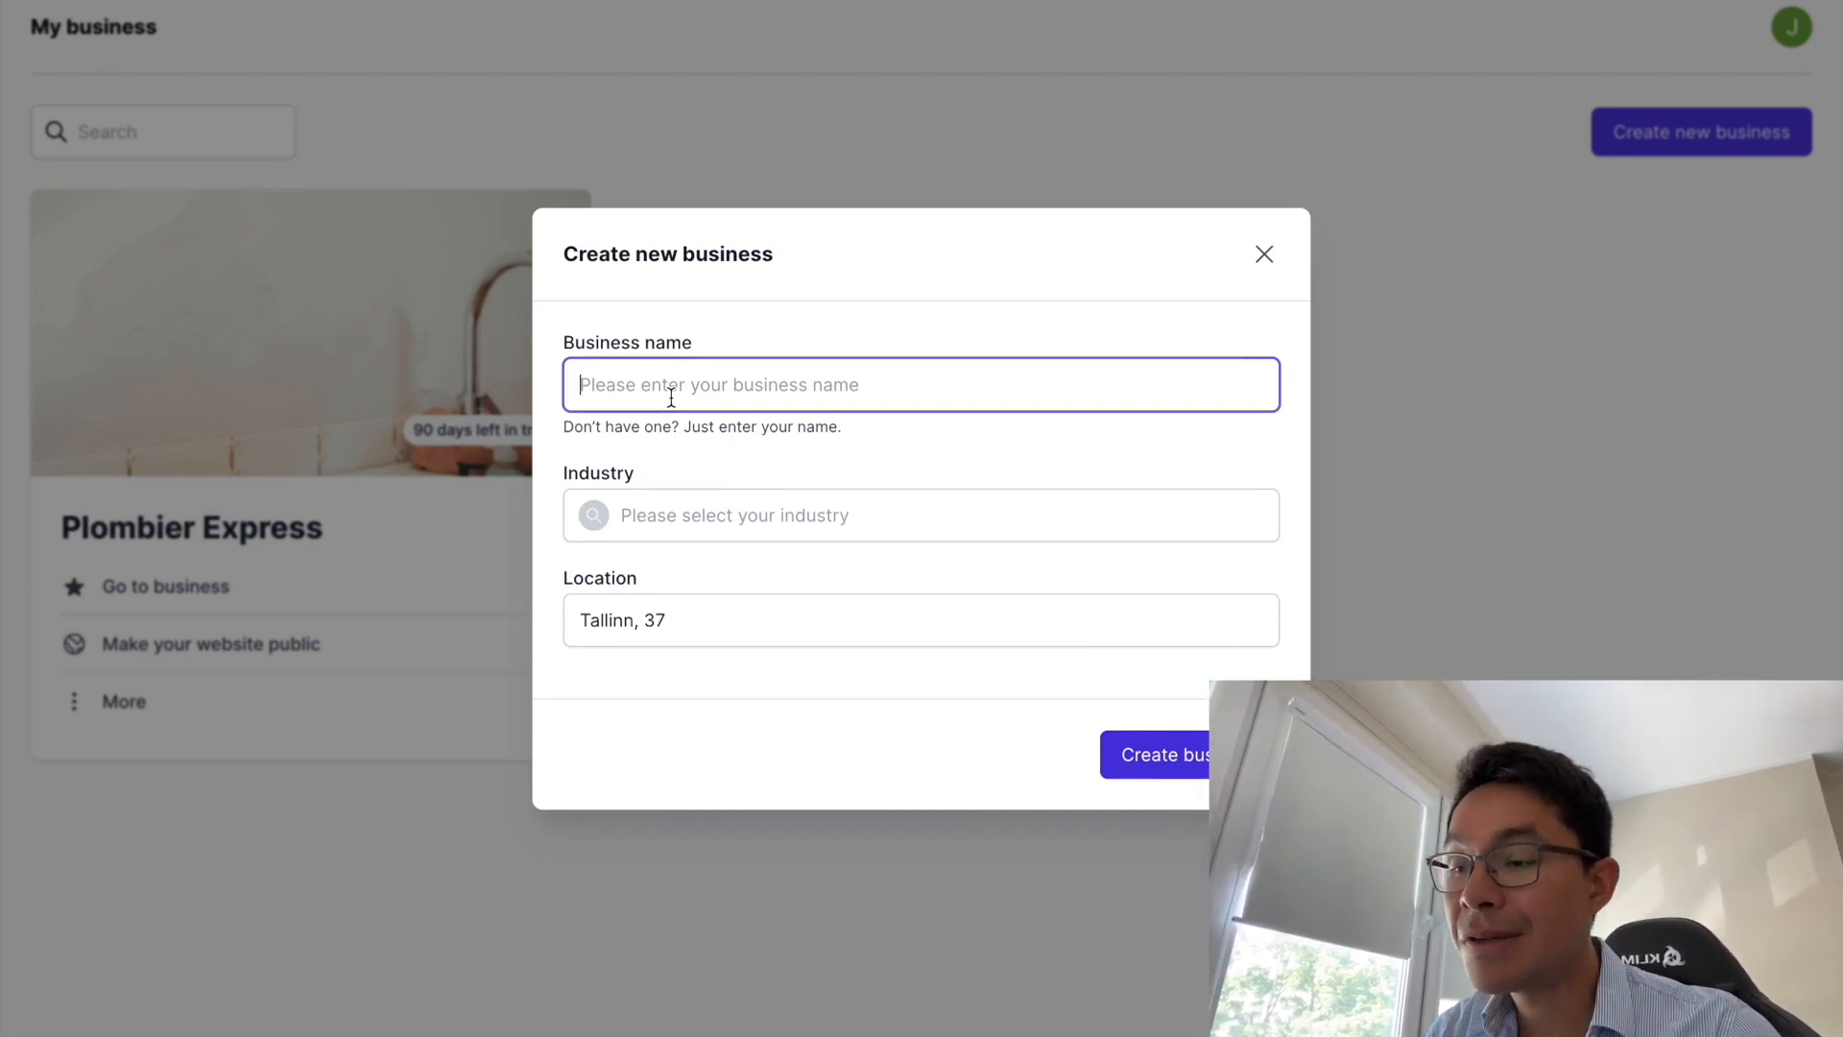
type("Yo")
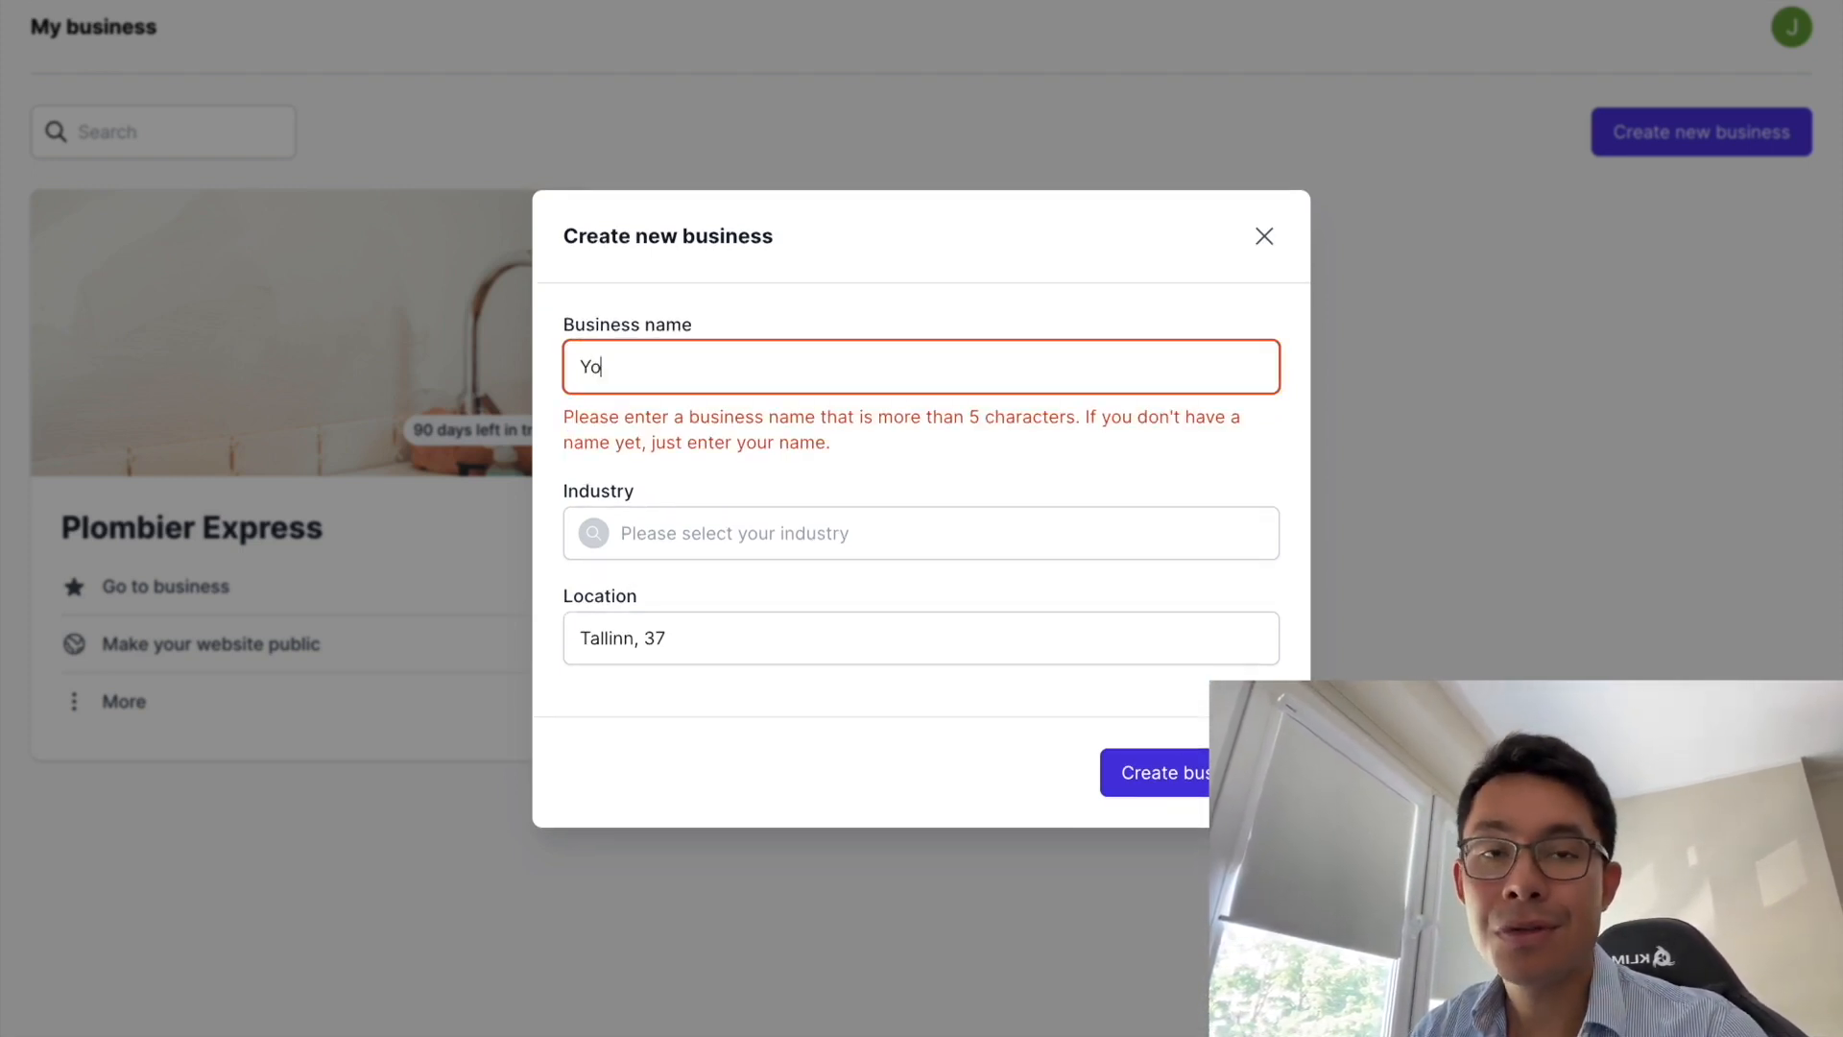
type("ga Parfait")
left_click(698, 525)
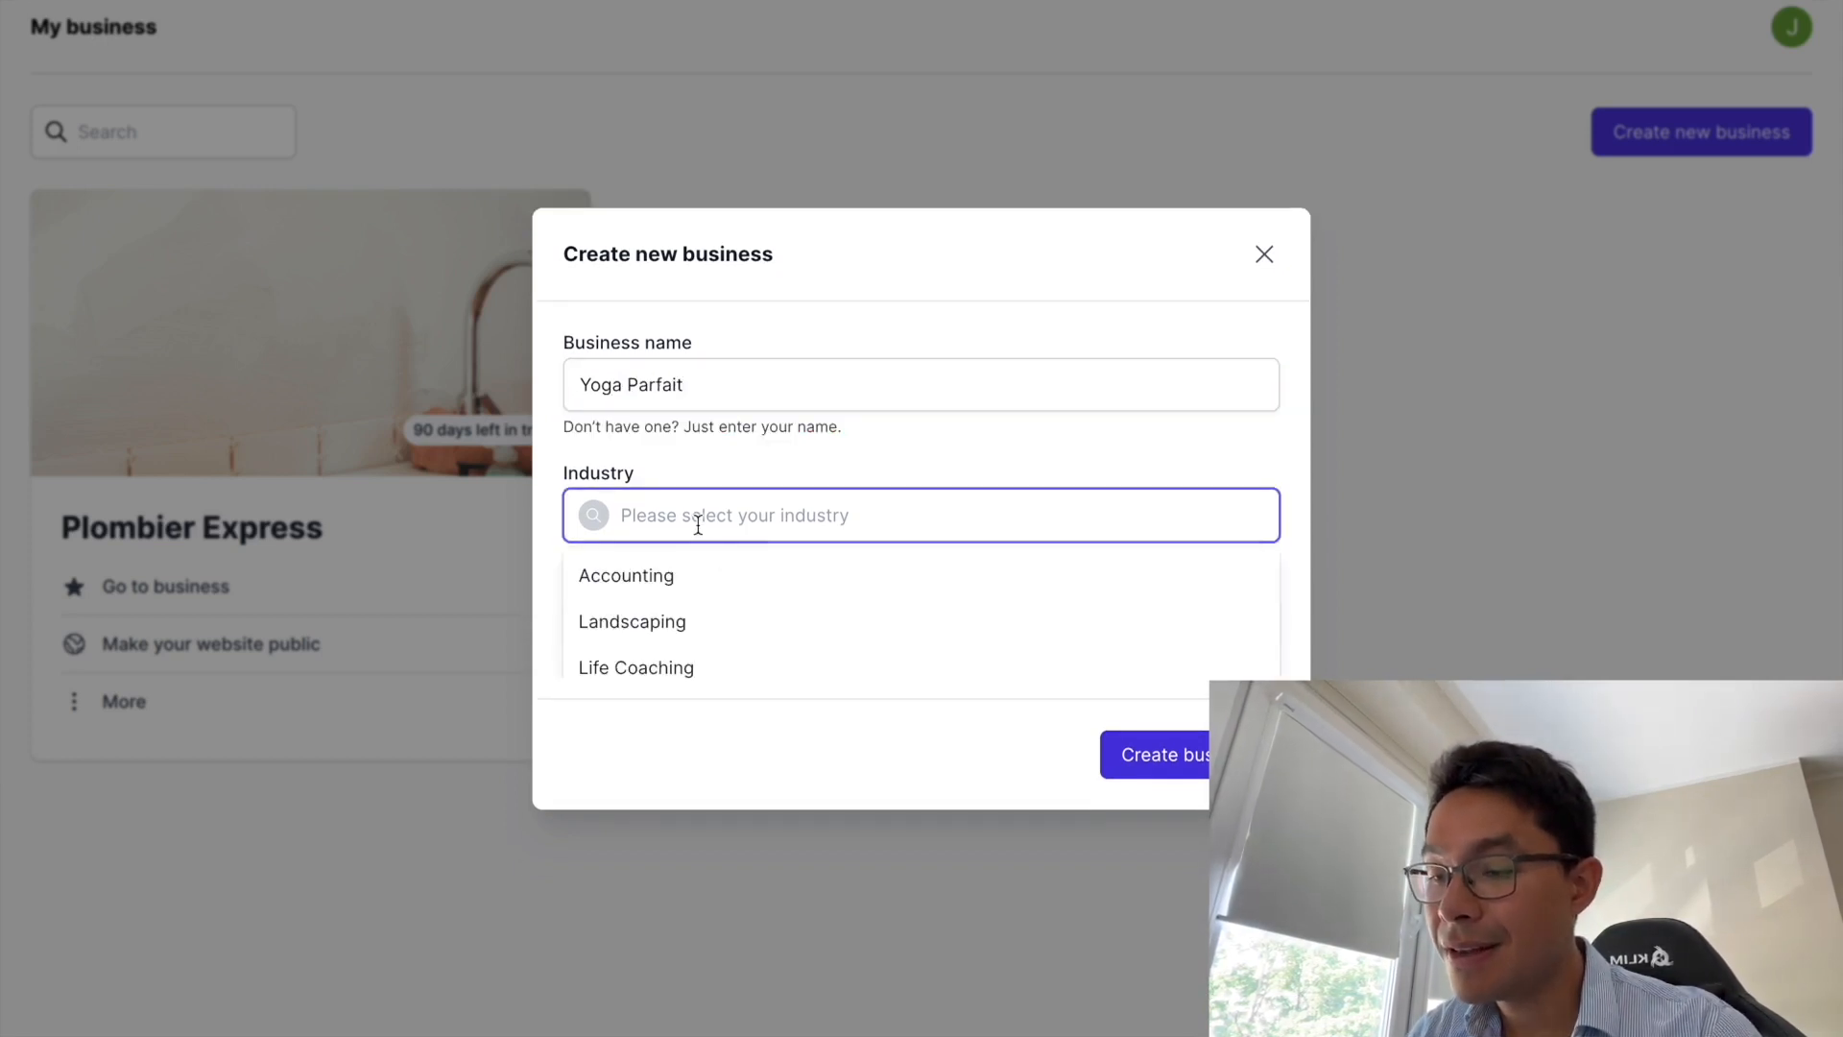
type("yoga")
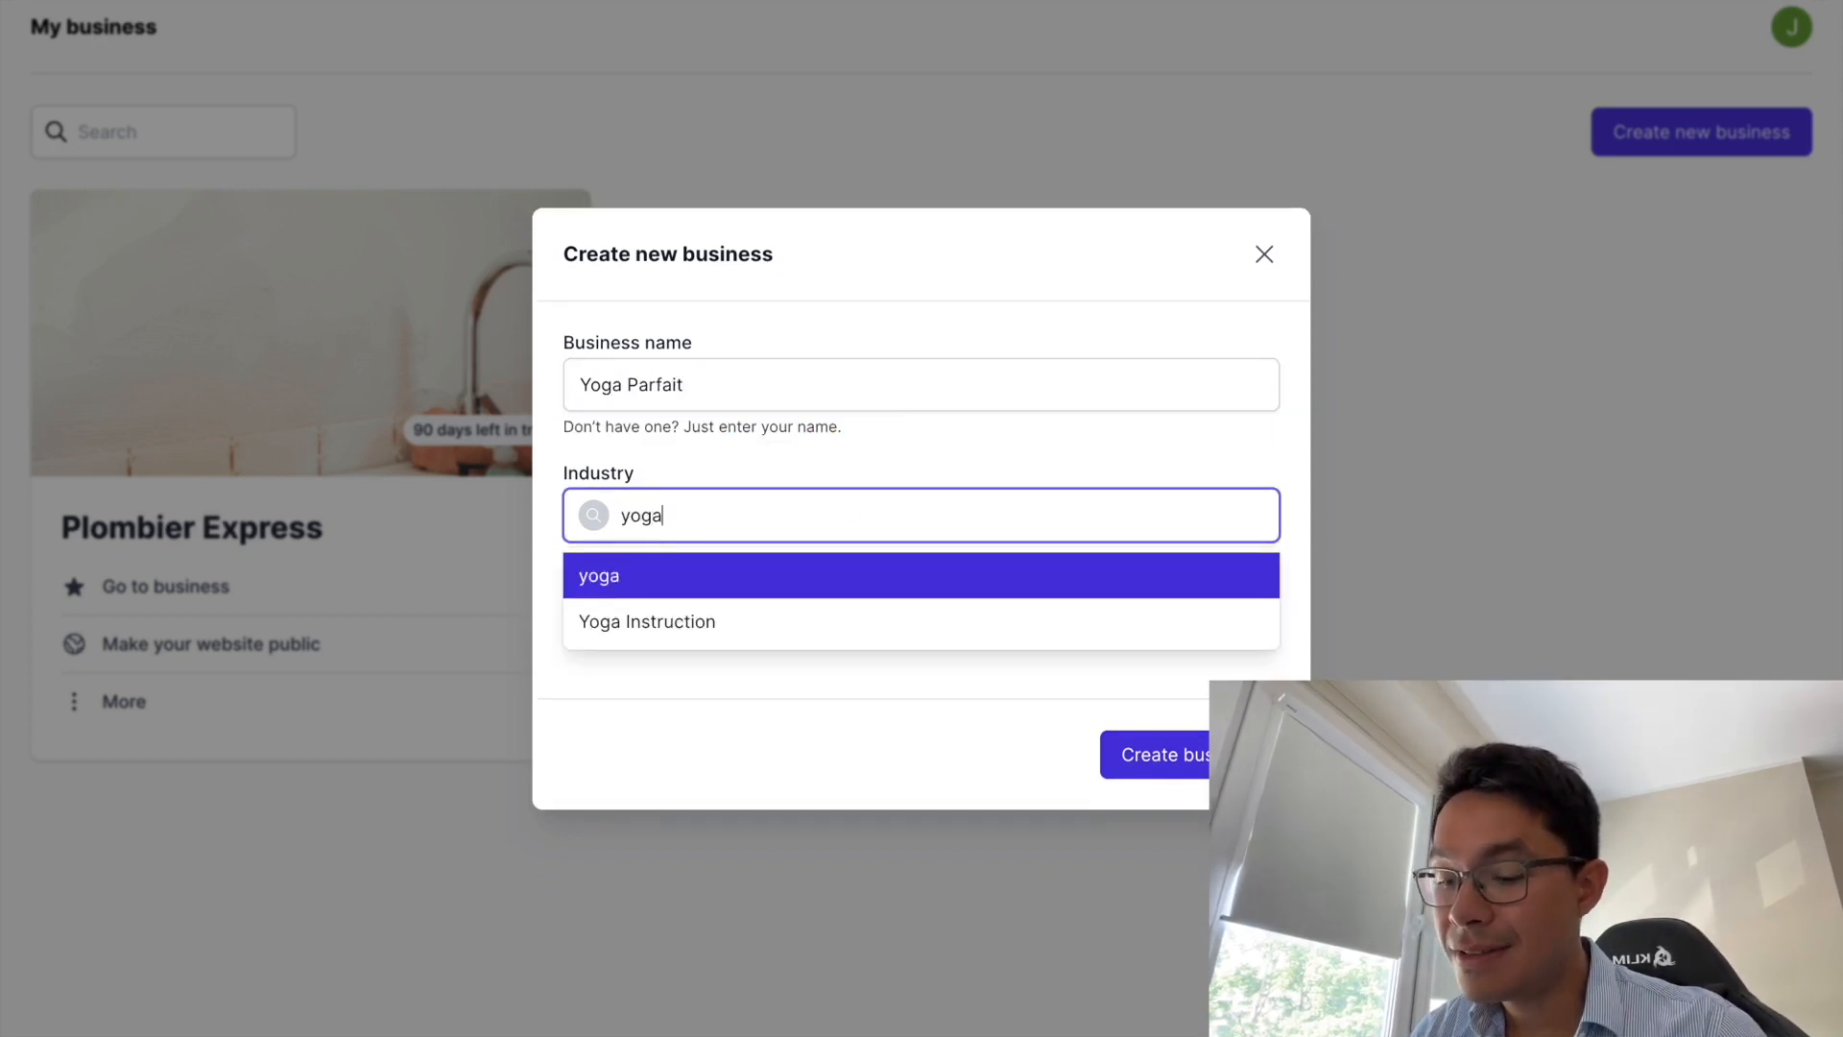
left_click(682, 624)
- Replace the prefilled Tallinn location with Paris, France
left_click(712, 622)
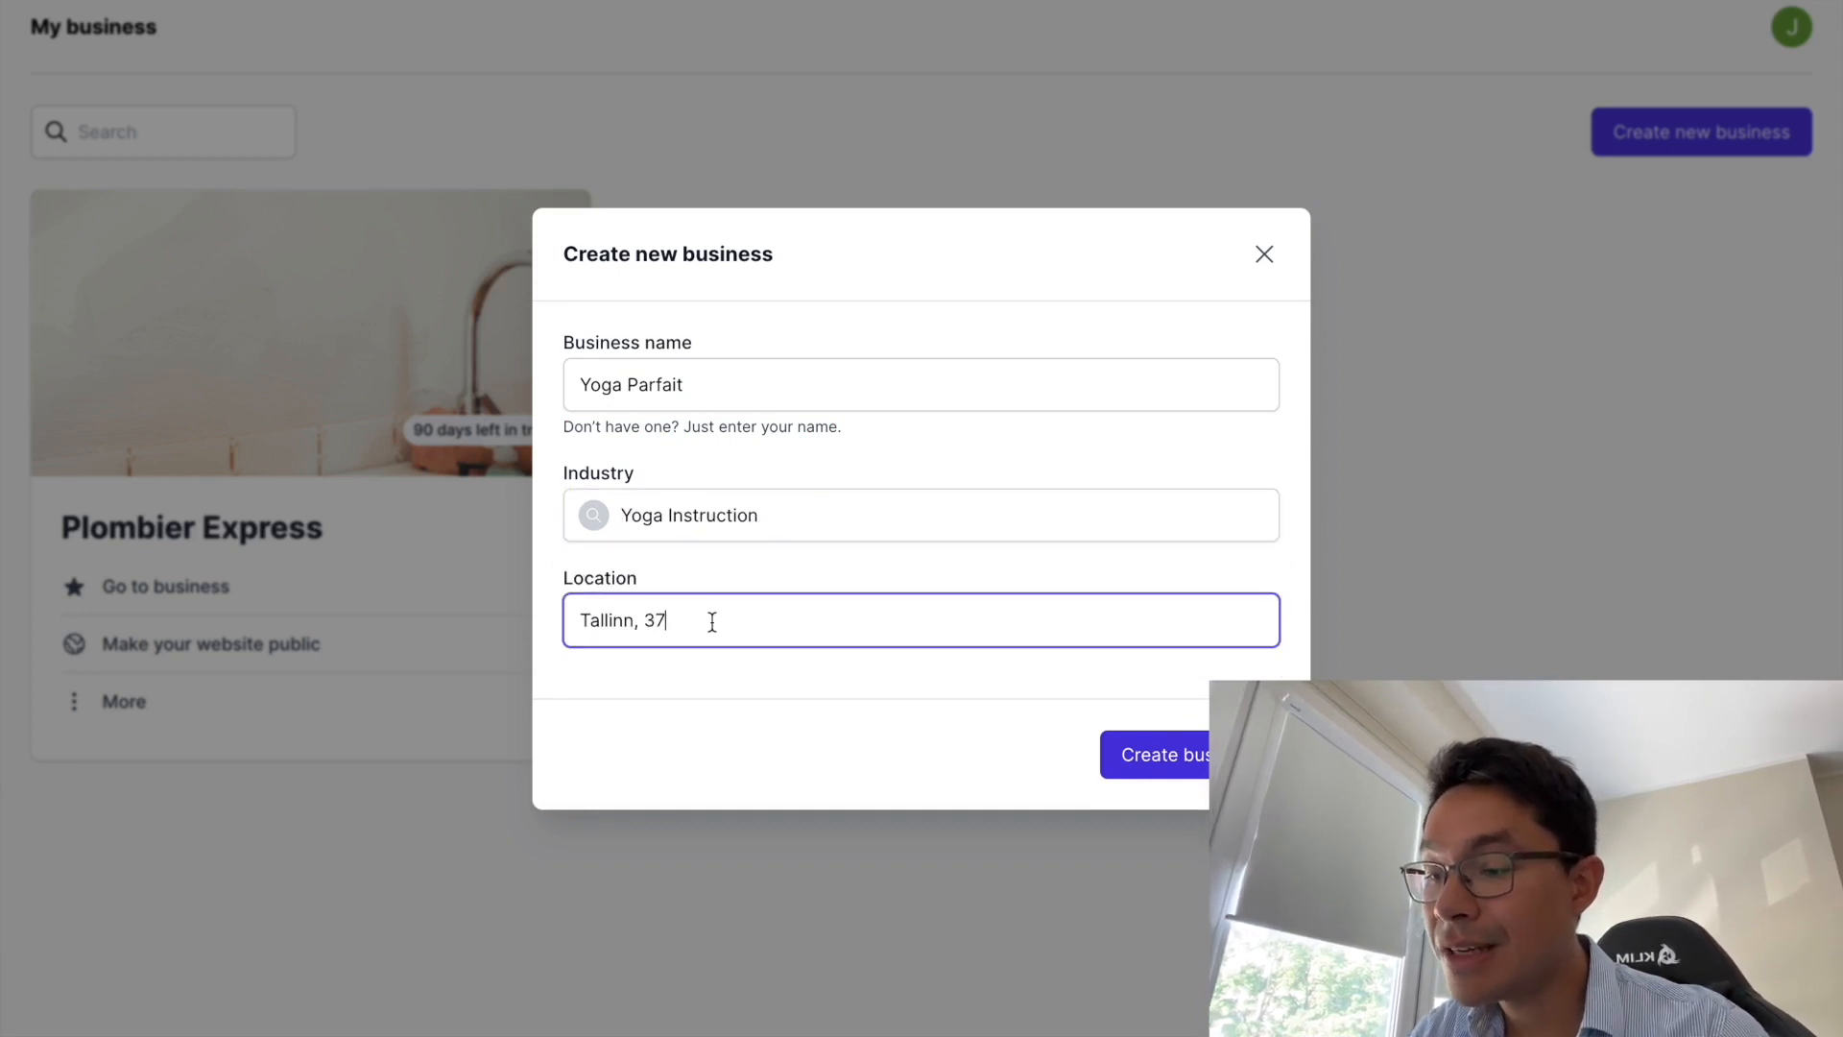
left_click_drag(712, 622, 581, 620)
key("BackSpace")
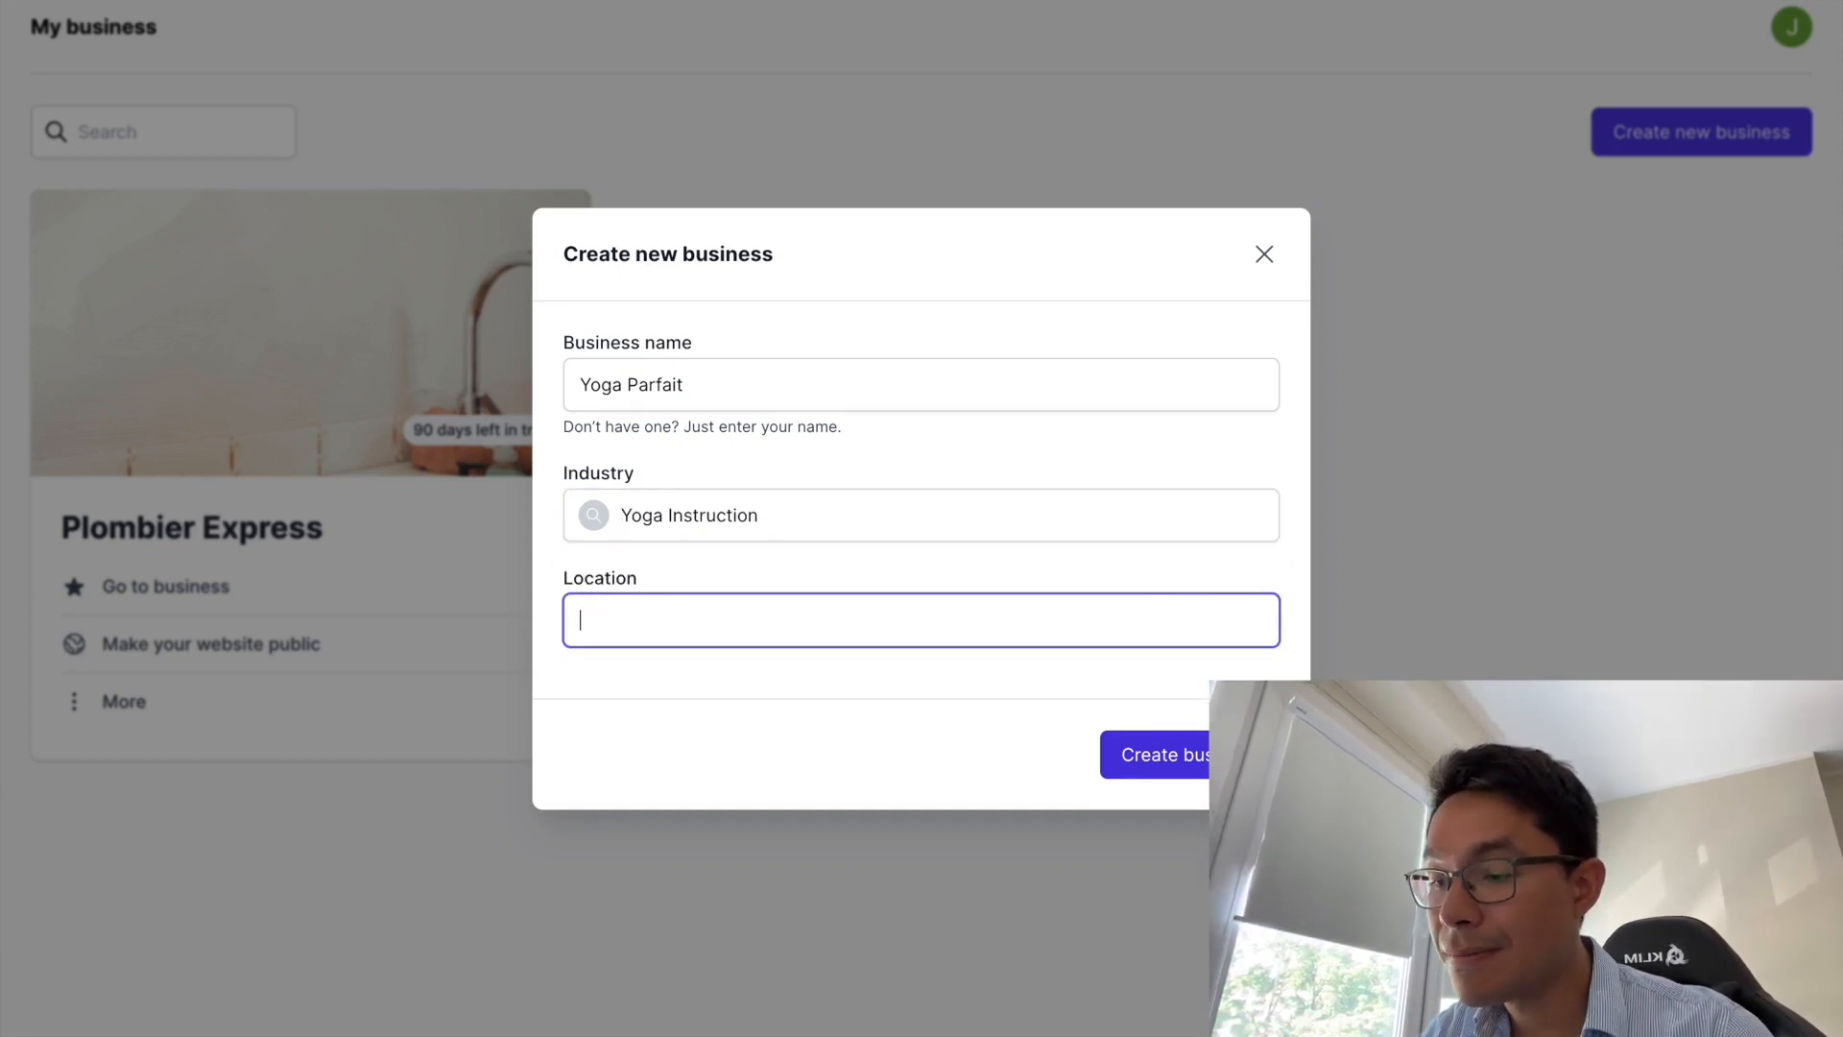
type("Paris")
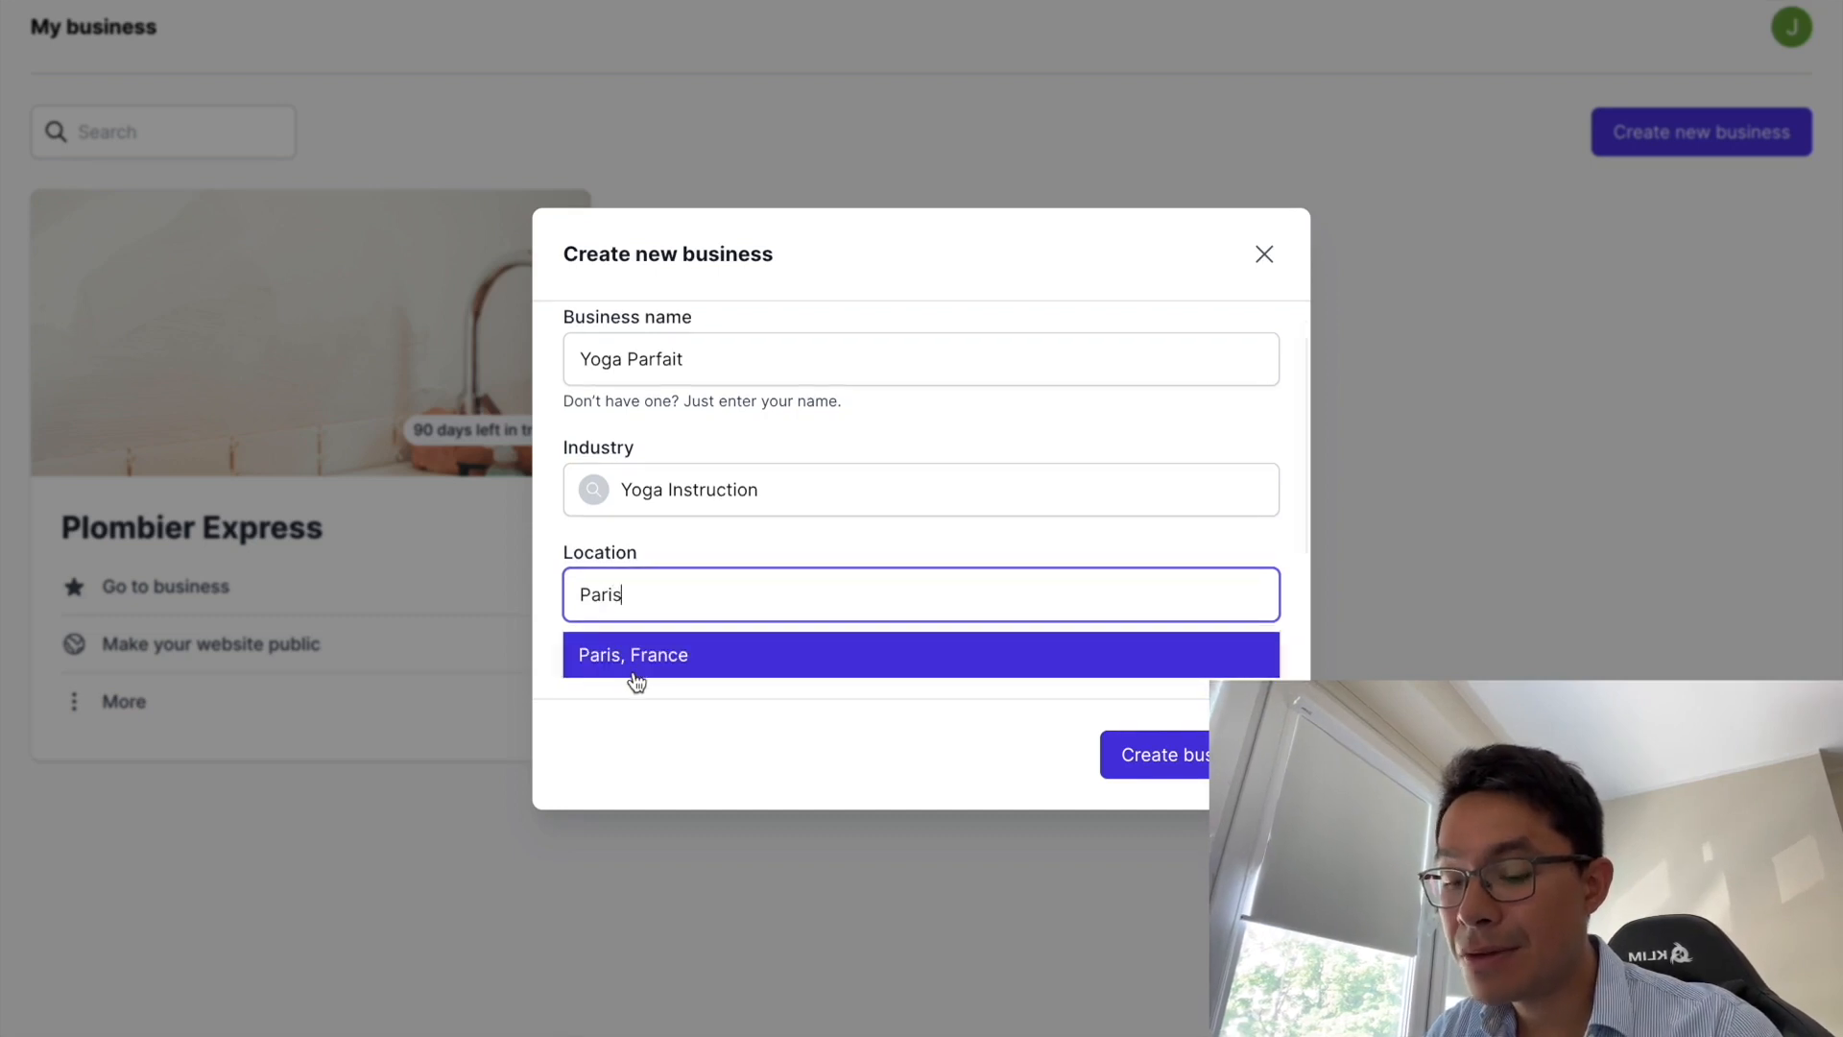
left_click(638, 663)
- Create the Yoga Parfait business and open its AI-generated website in the editor
left_click(1171, 758)
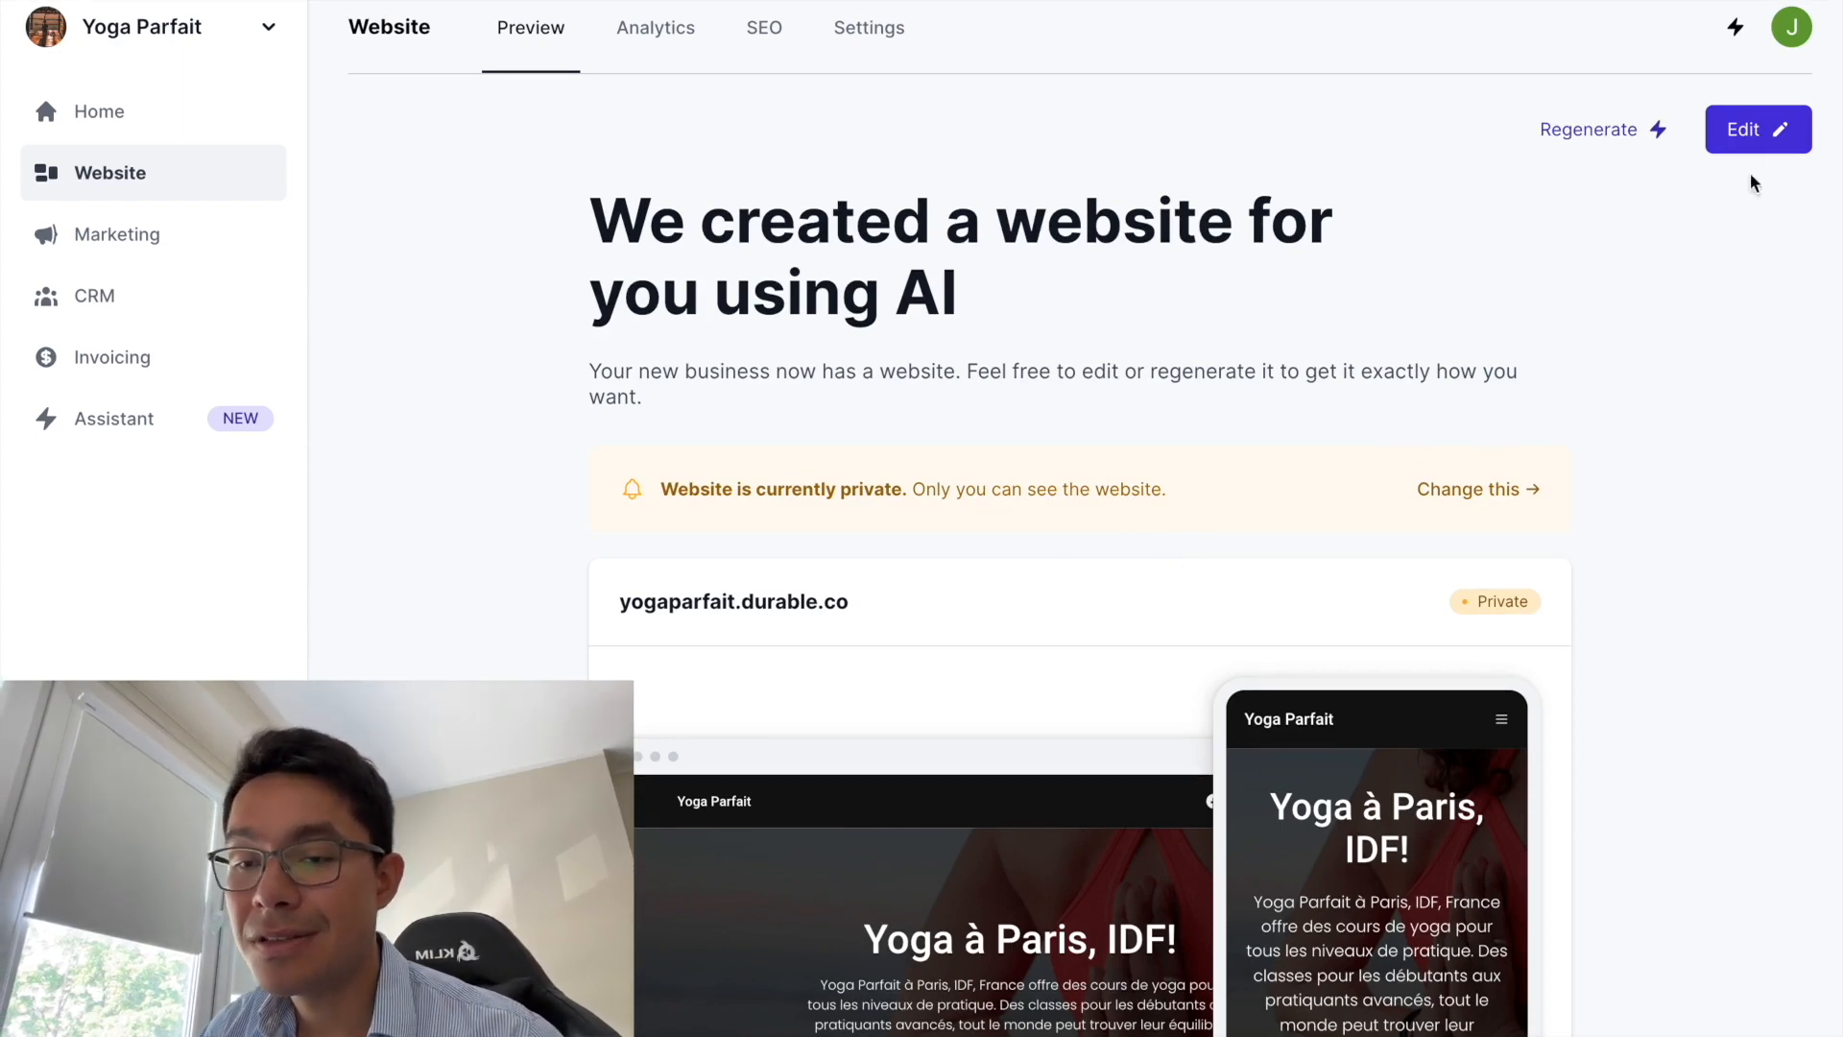
left_click(1748, 133)
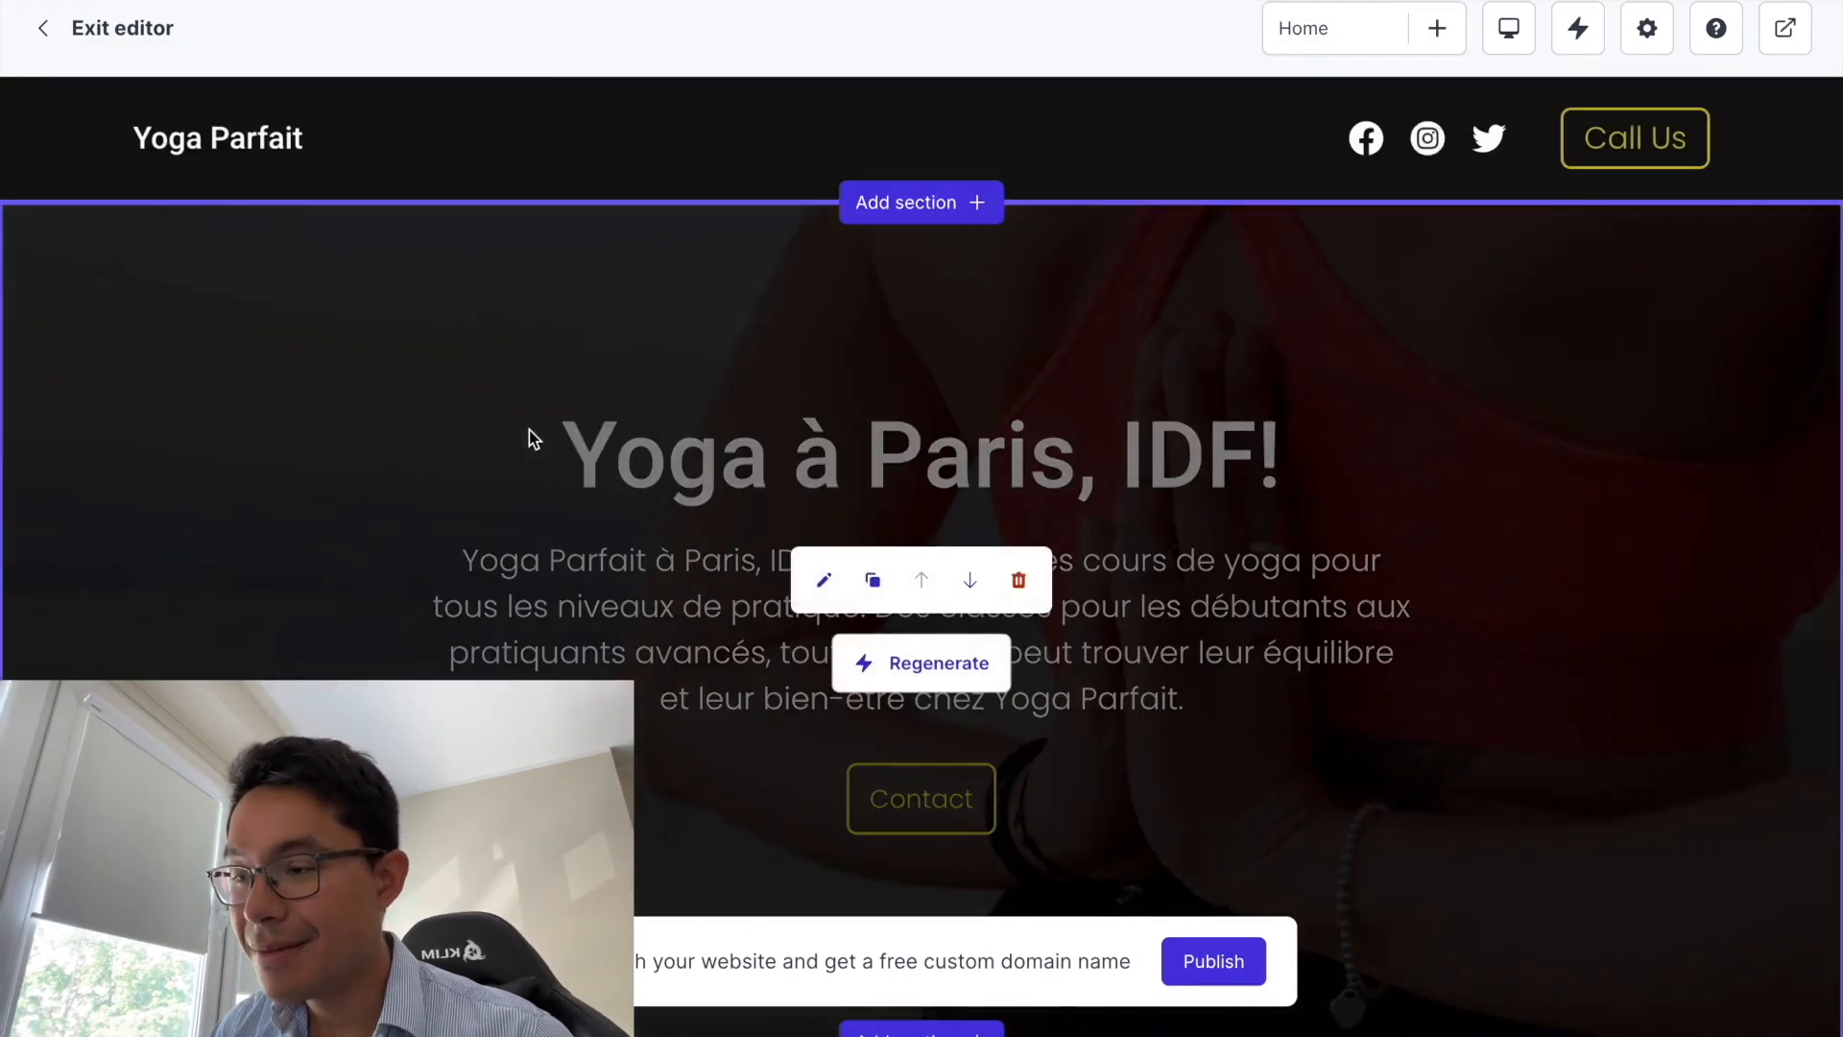
scroll(528, 430, "down", 10)
scroll(528, 430, "up", 10)
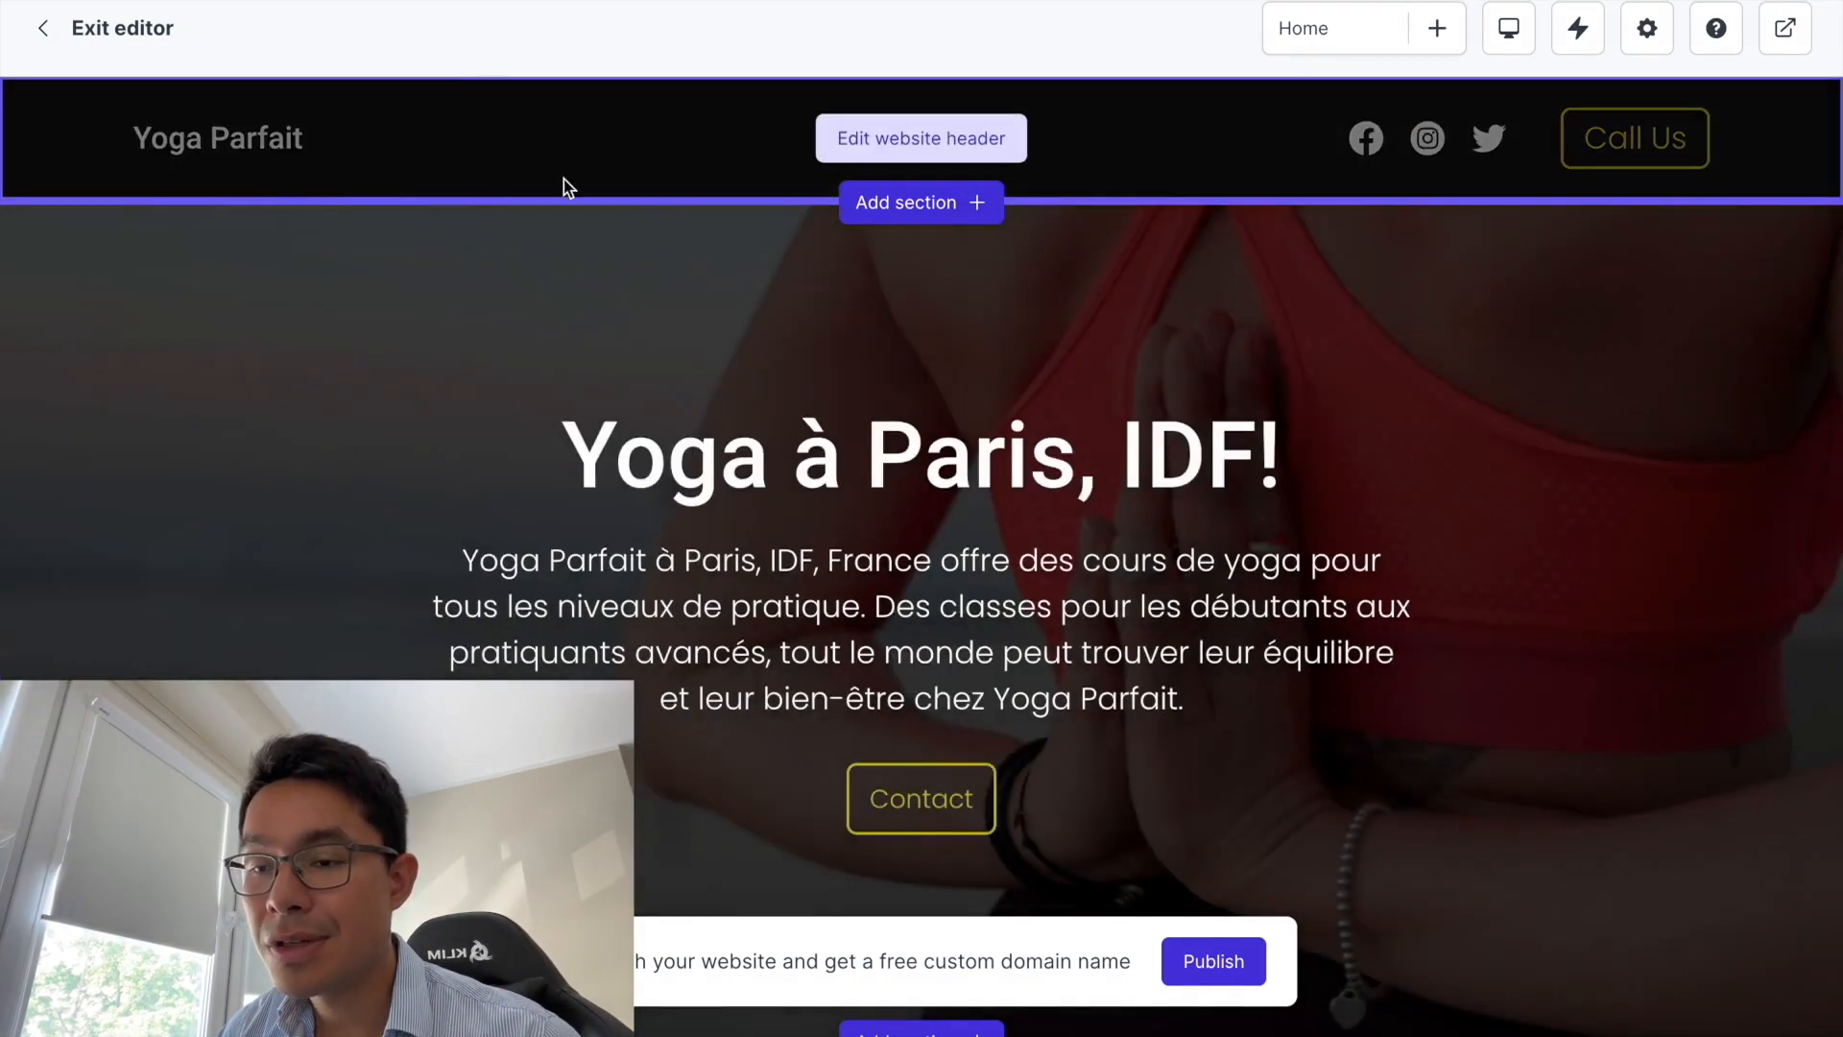
scroll(1047, 563, "down", 1)
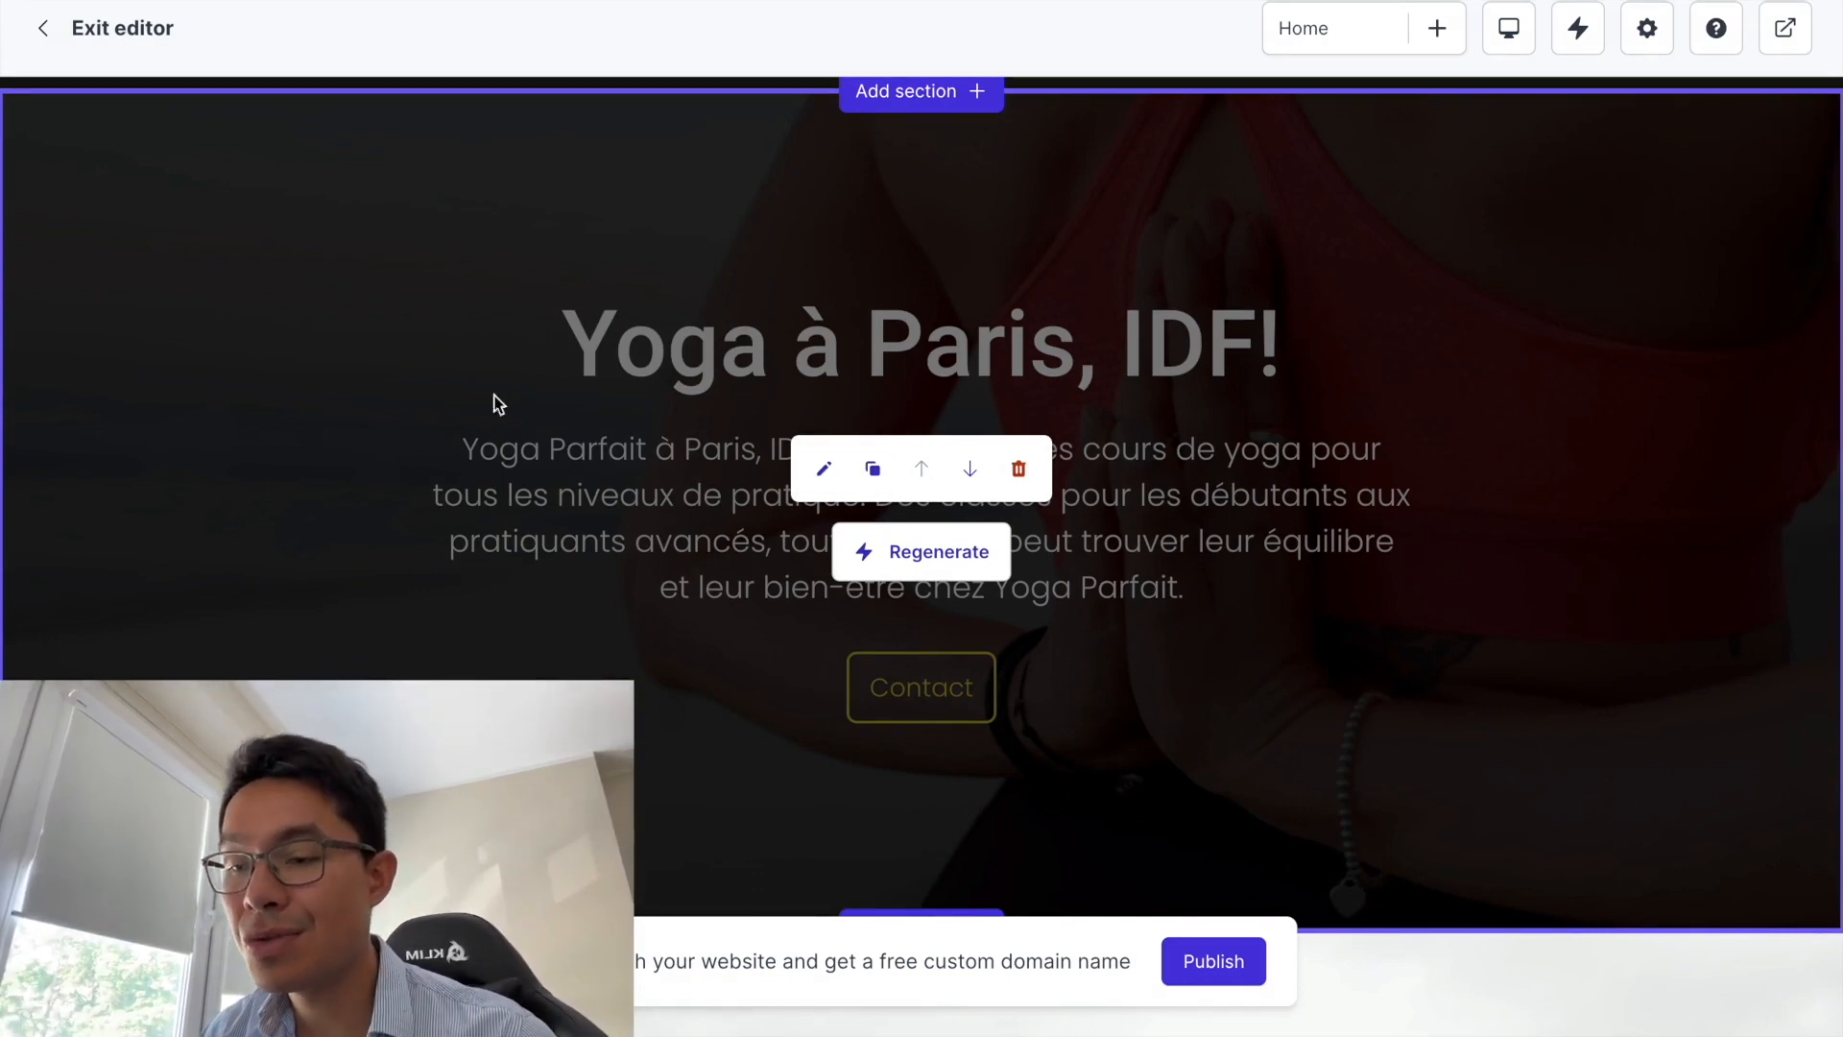
scroll(823, 509, "down", 1)
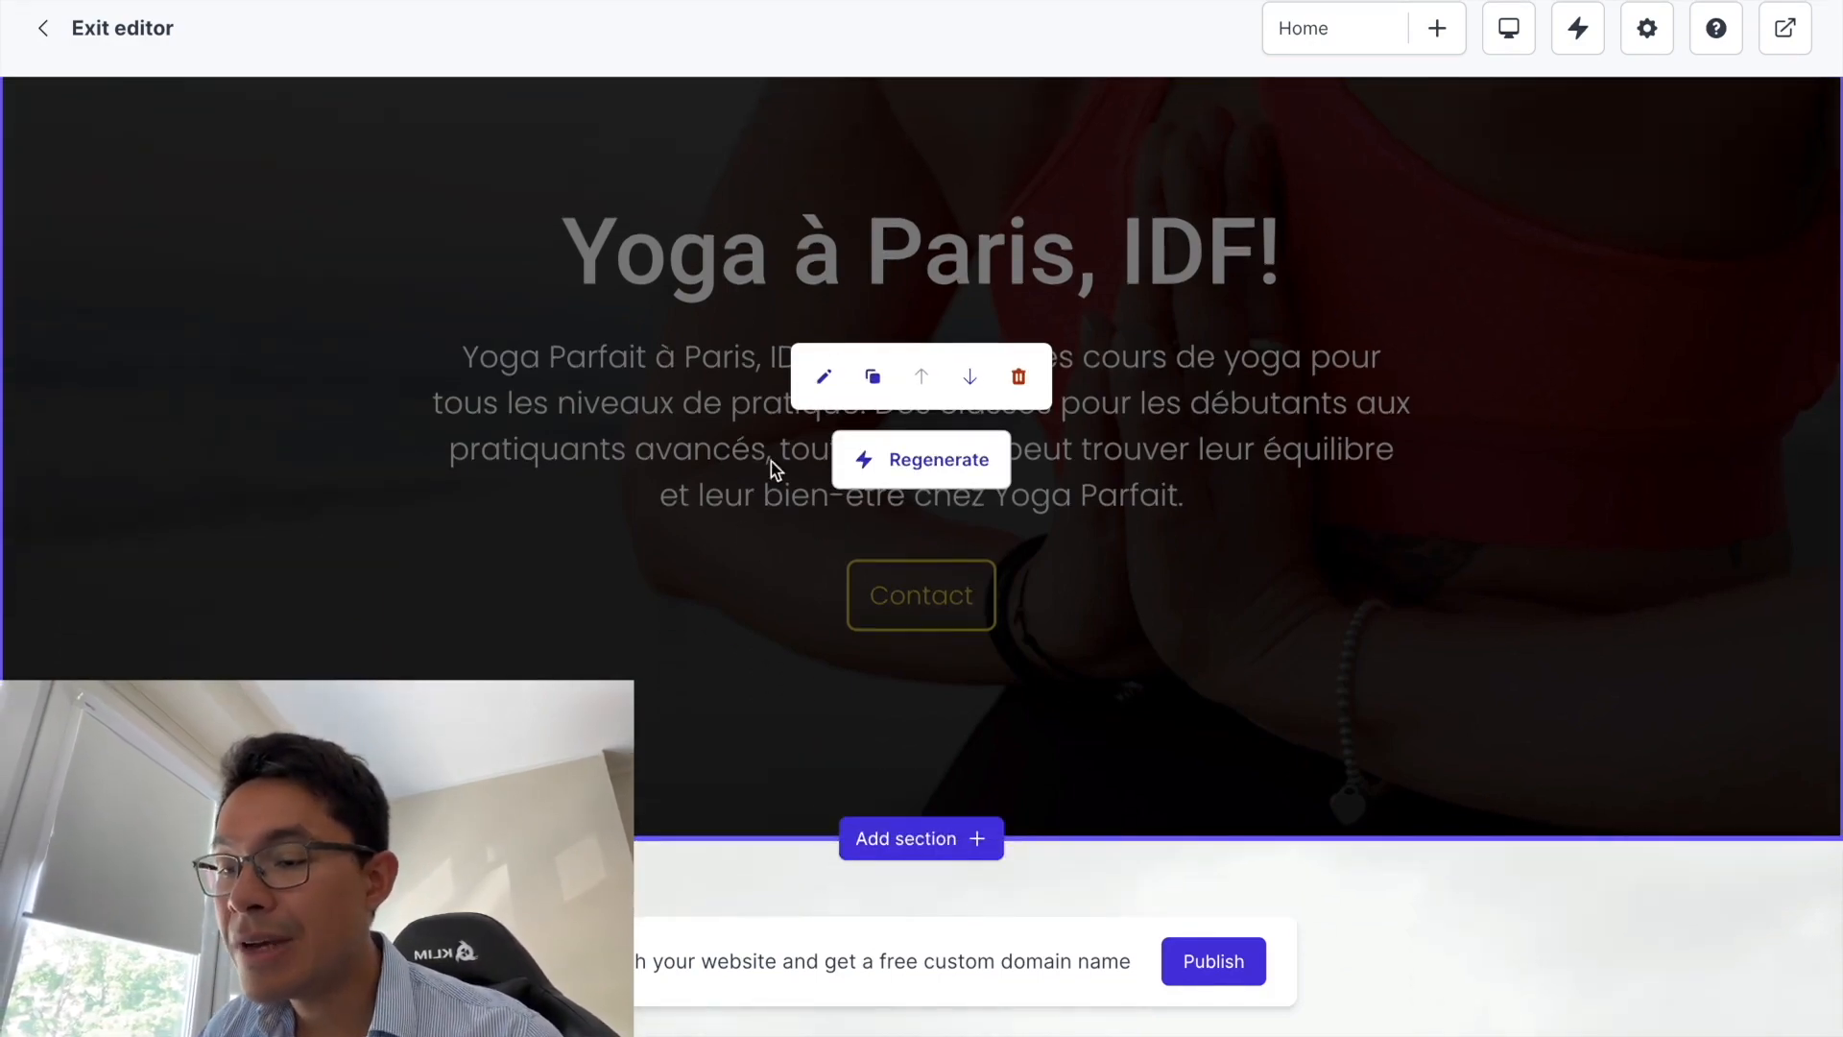
scroll(742, 526, "down", 5)
scroll(741, 526, "down", 6)
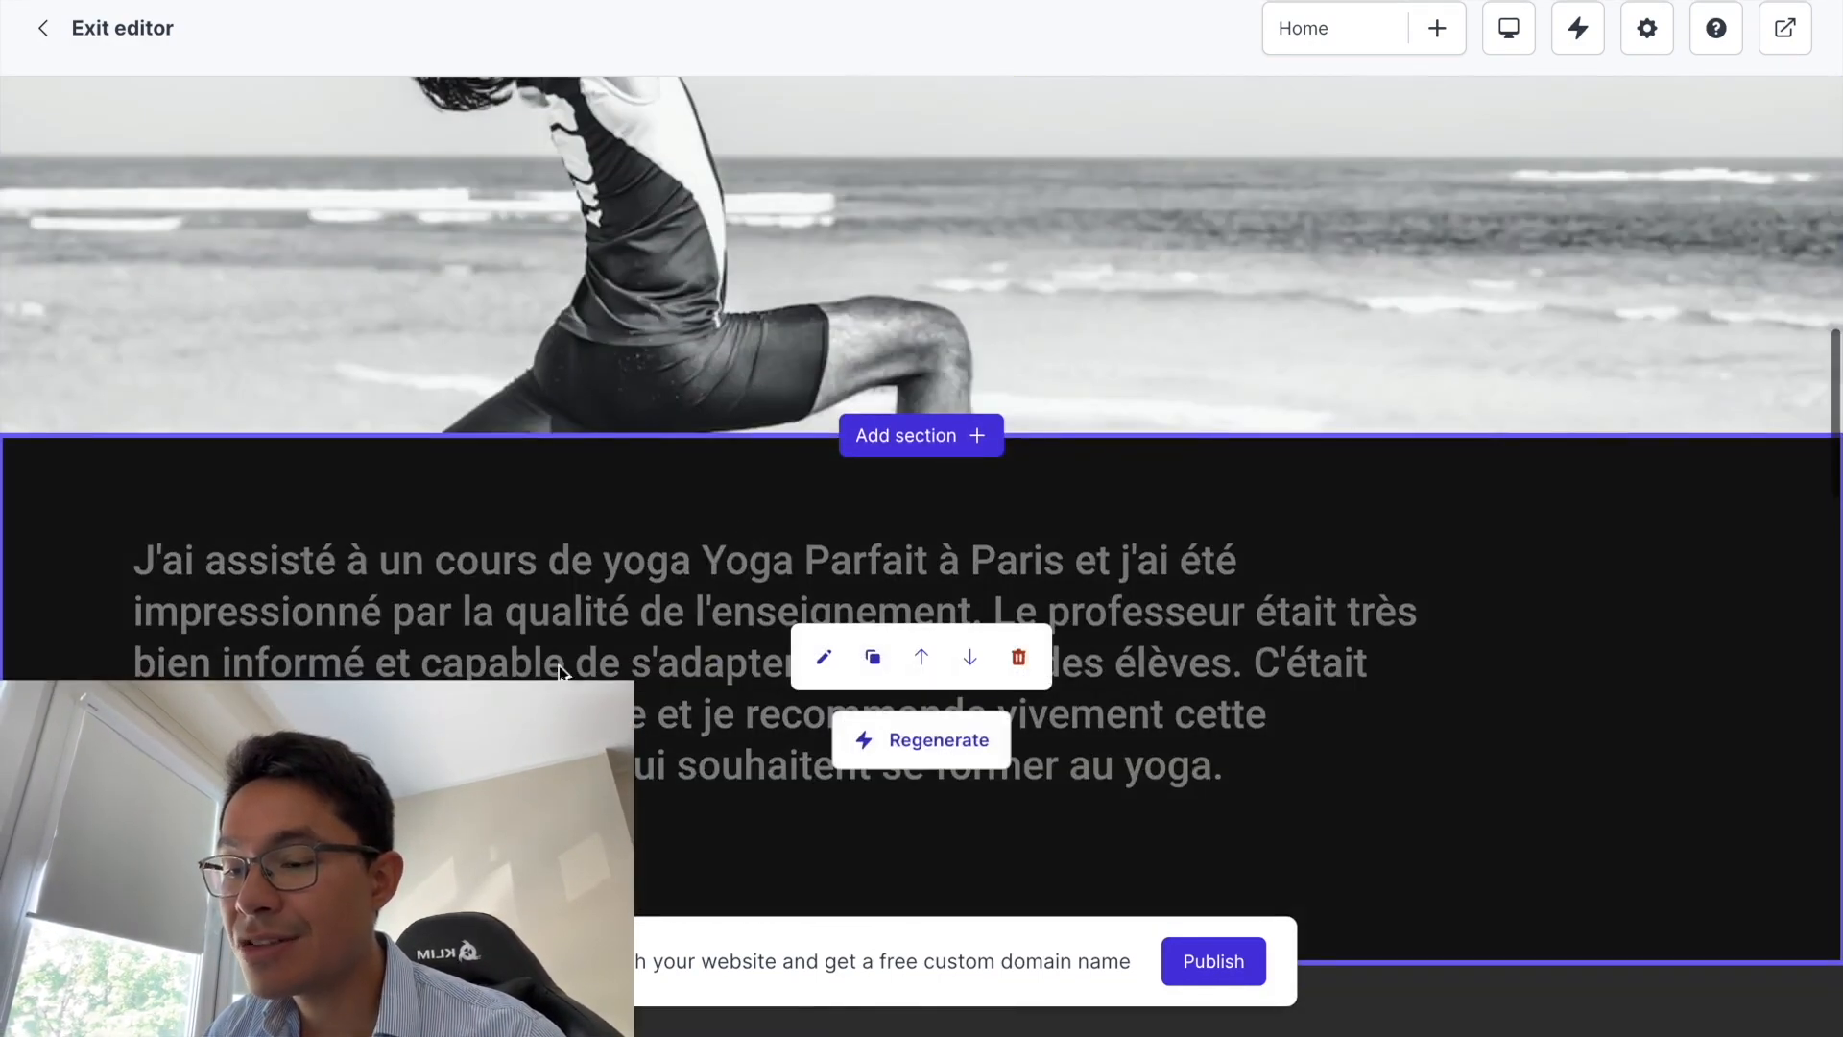
scroll(583, 675, "up", 12)
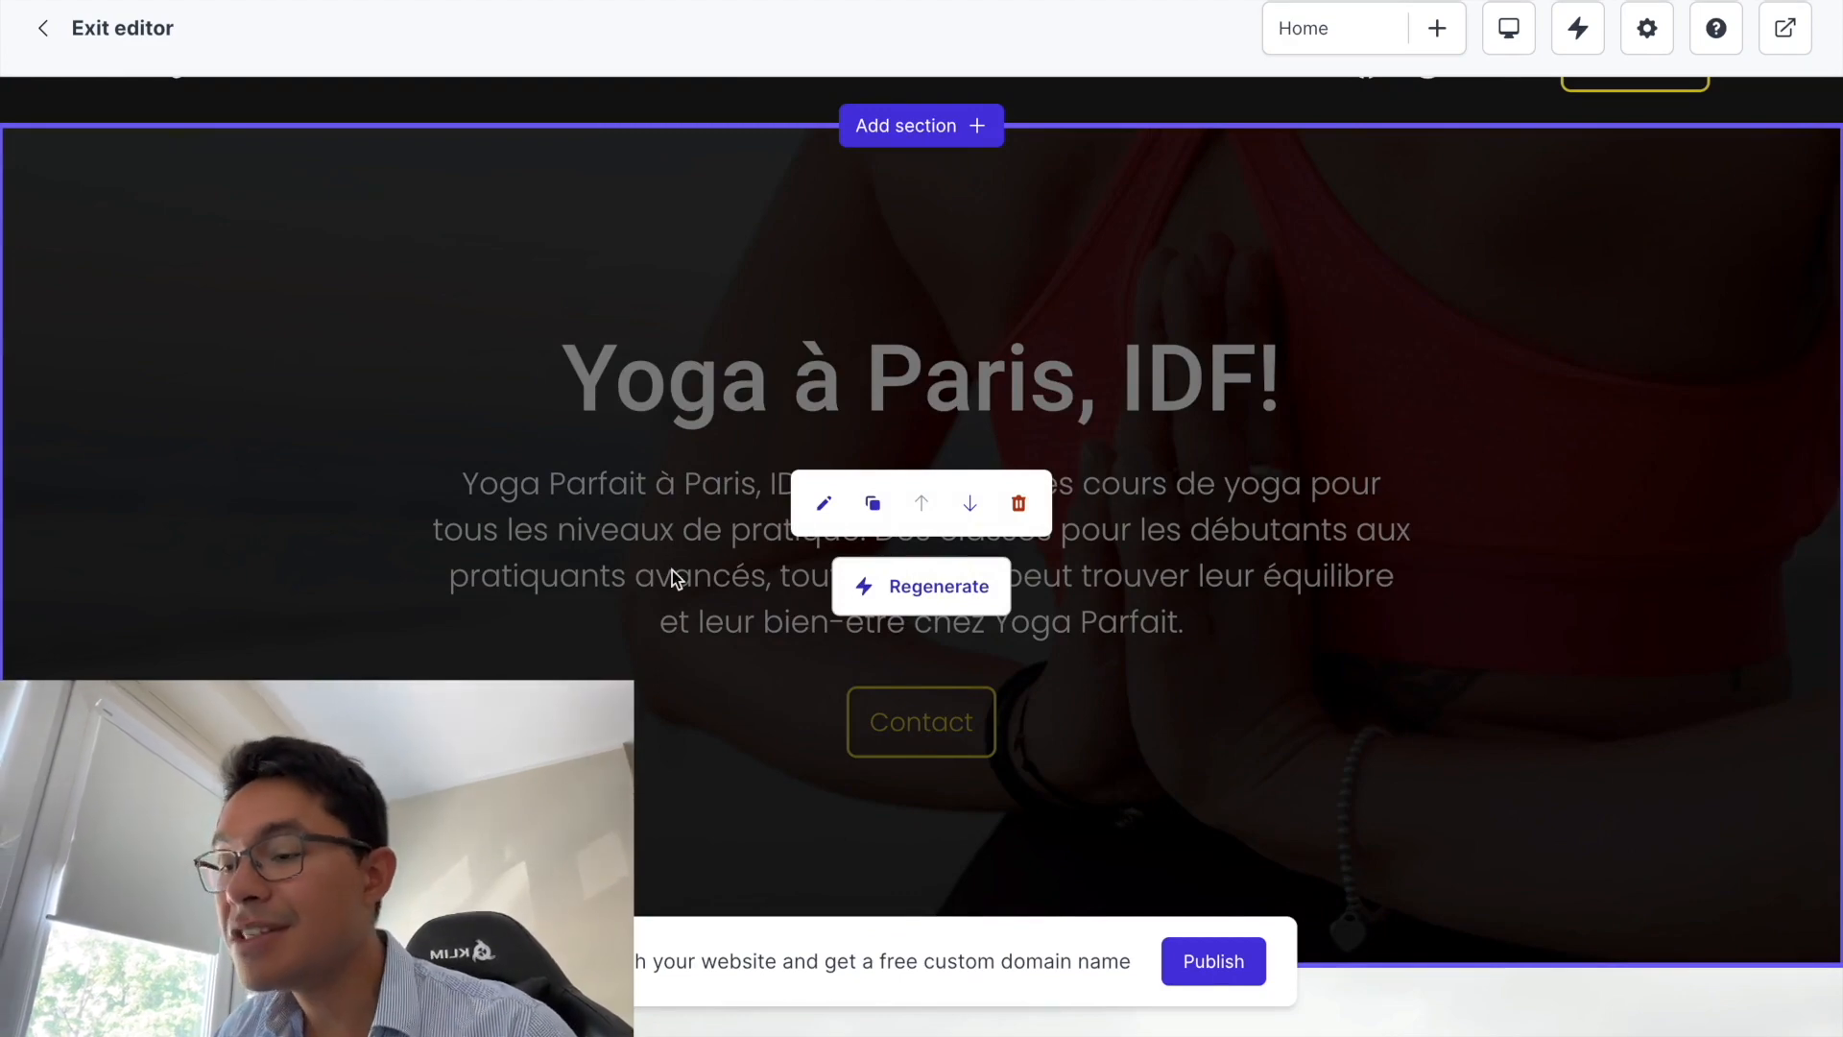
left_click(823, 516)
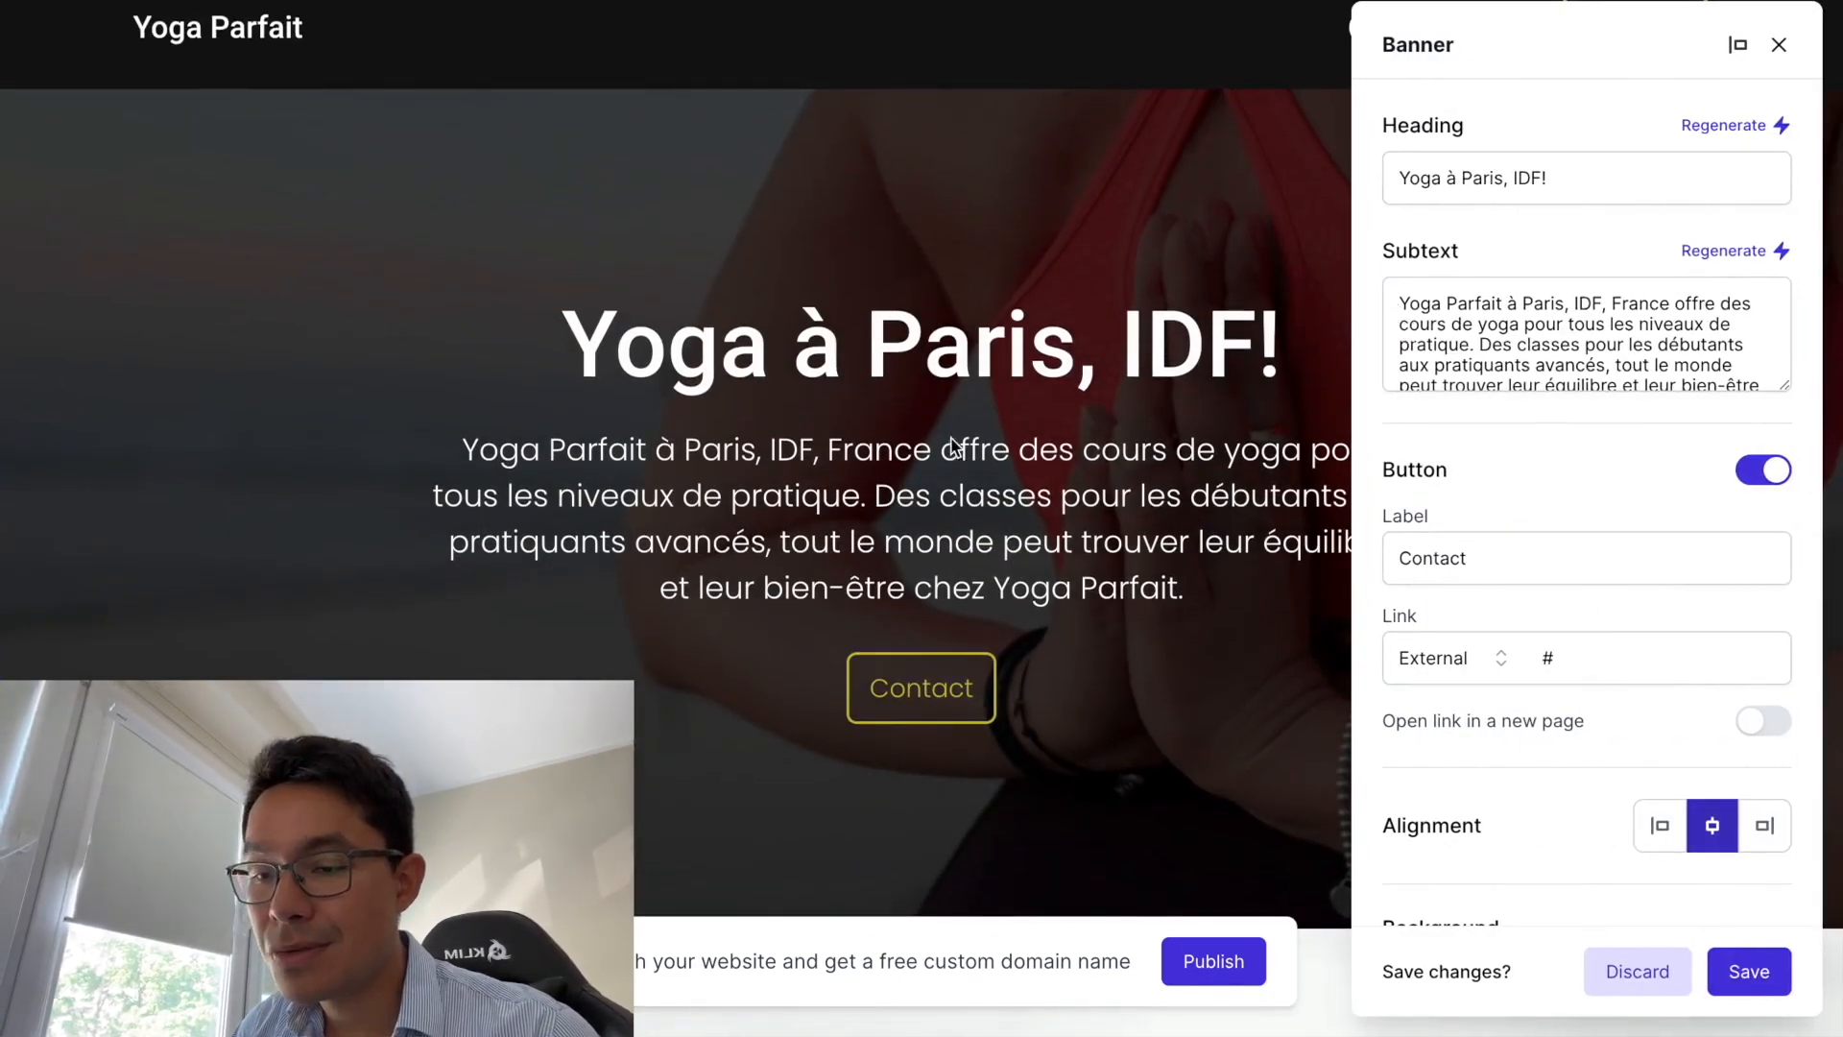
left_click_drag(1400, 303, 1621, 414)
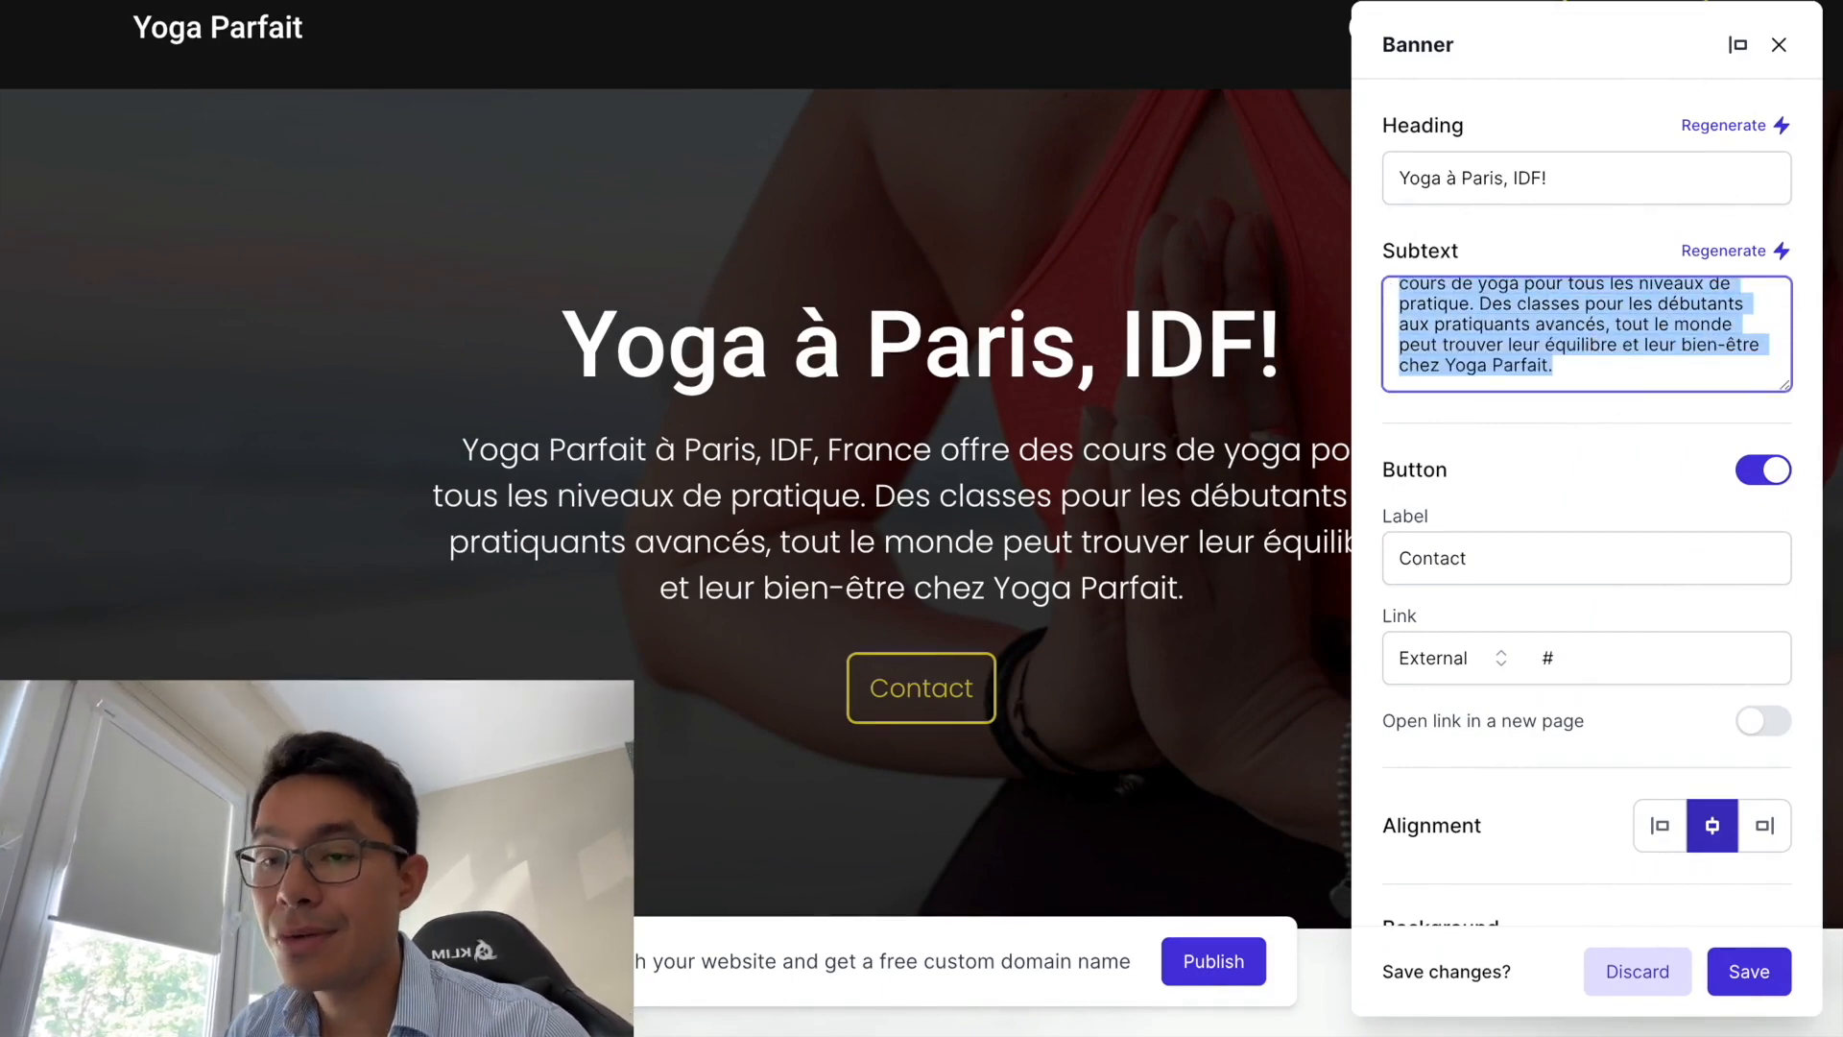
key("ctrl+Tab")
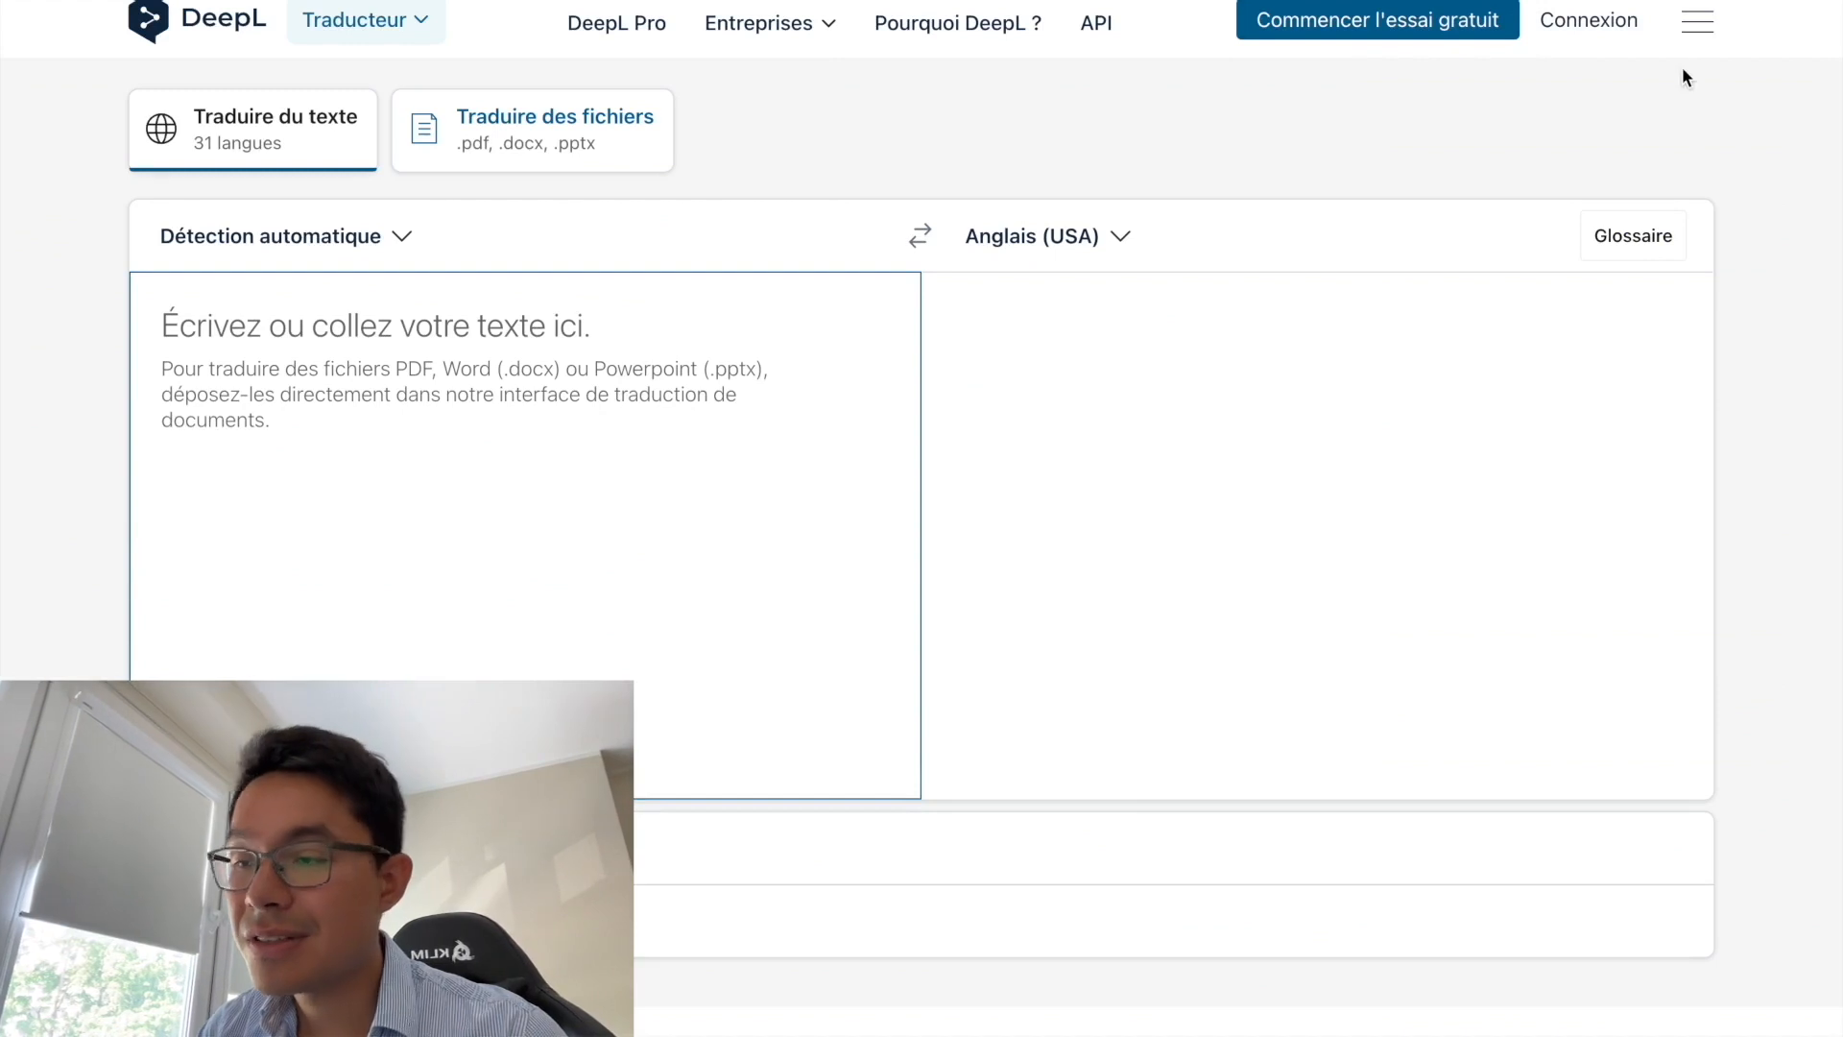
key("ctrl+shift+Tab")
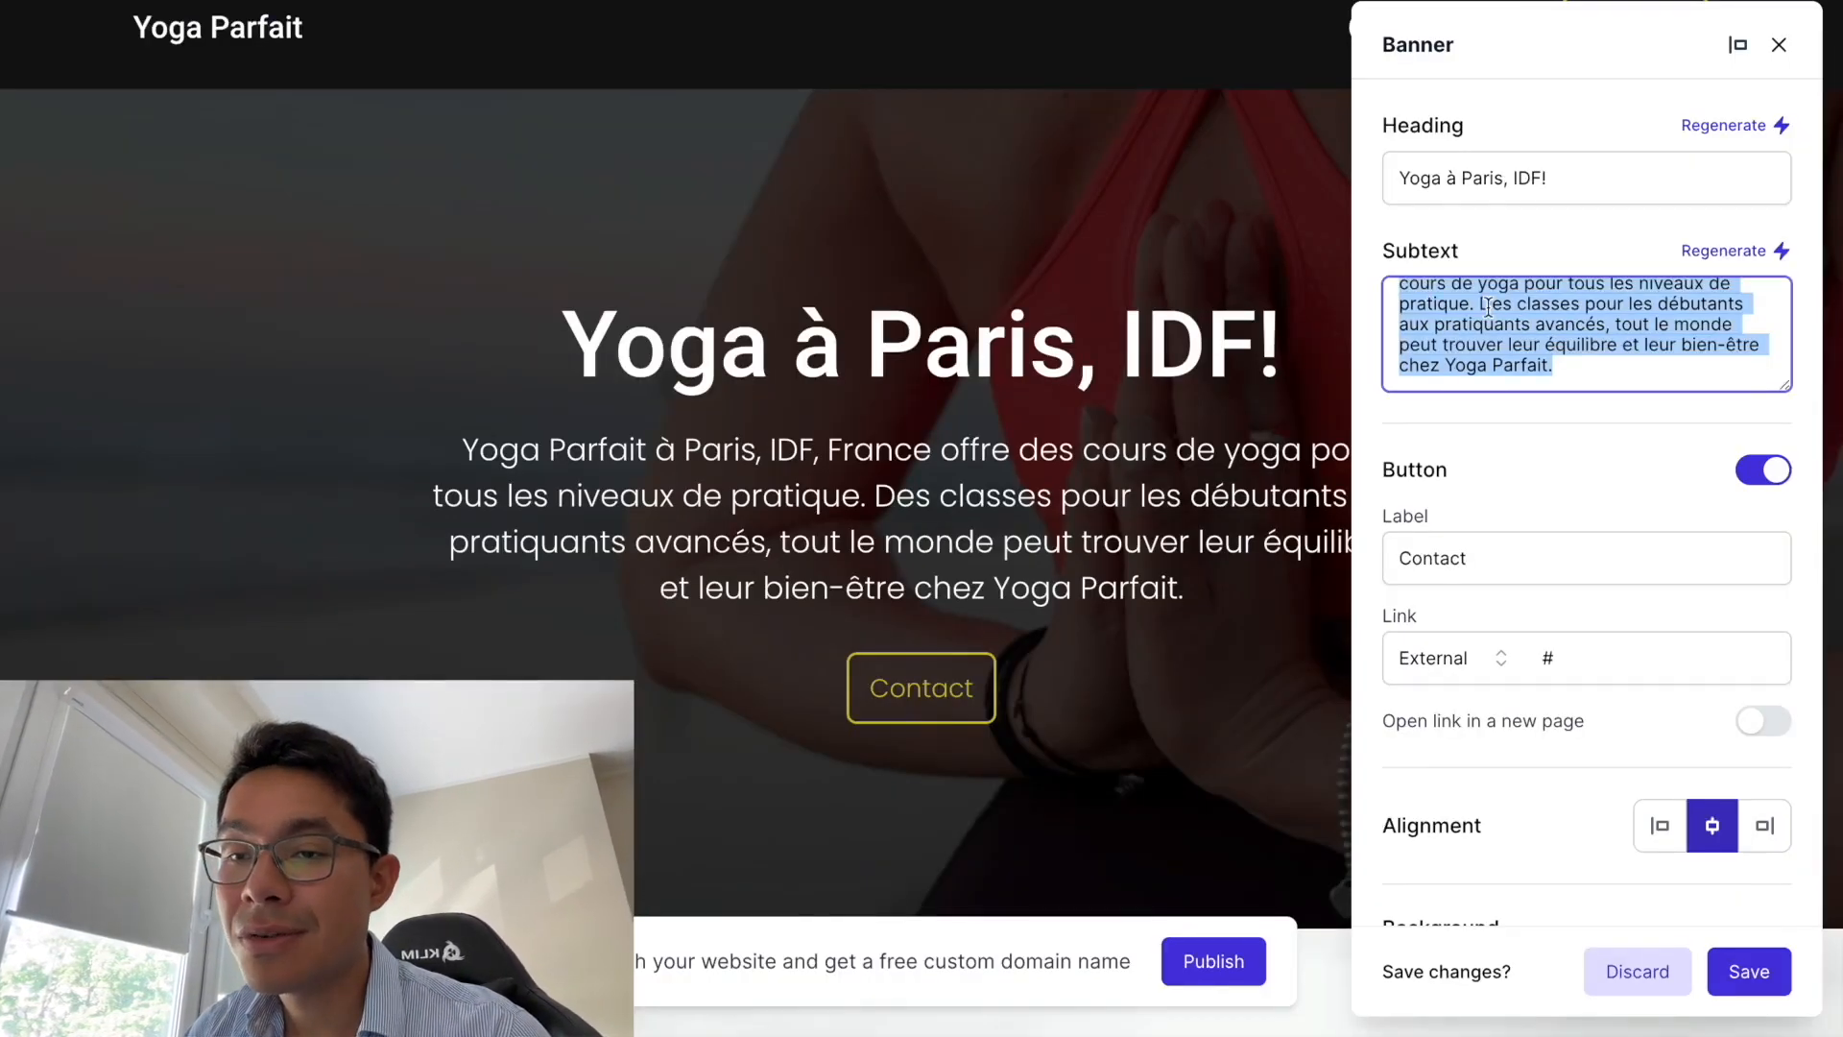
left_click(1492, 188)
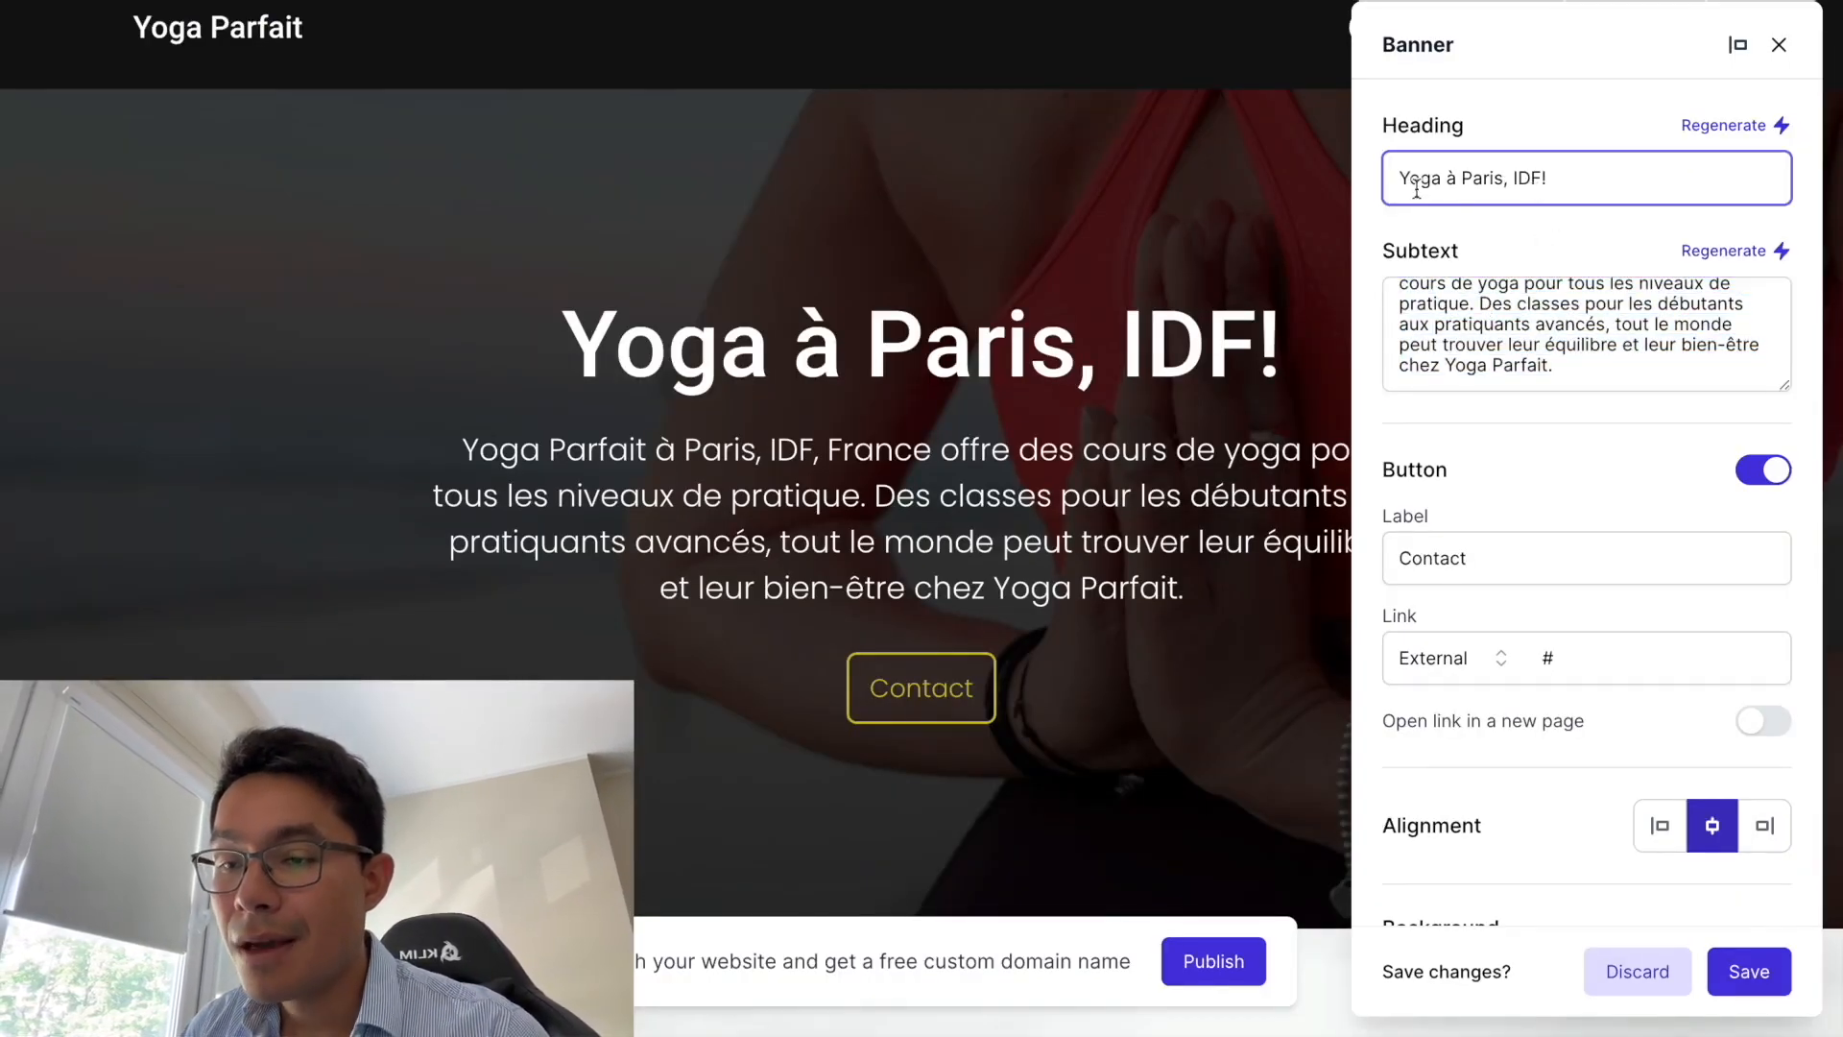
left_click(1113, 308)
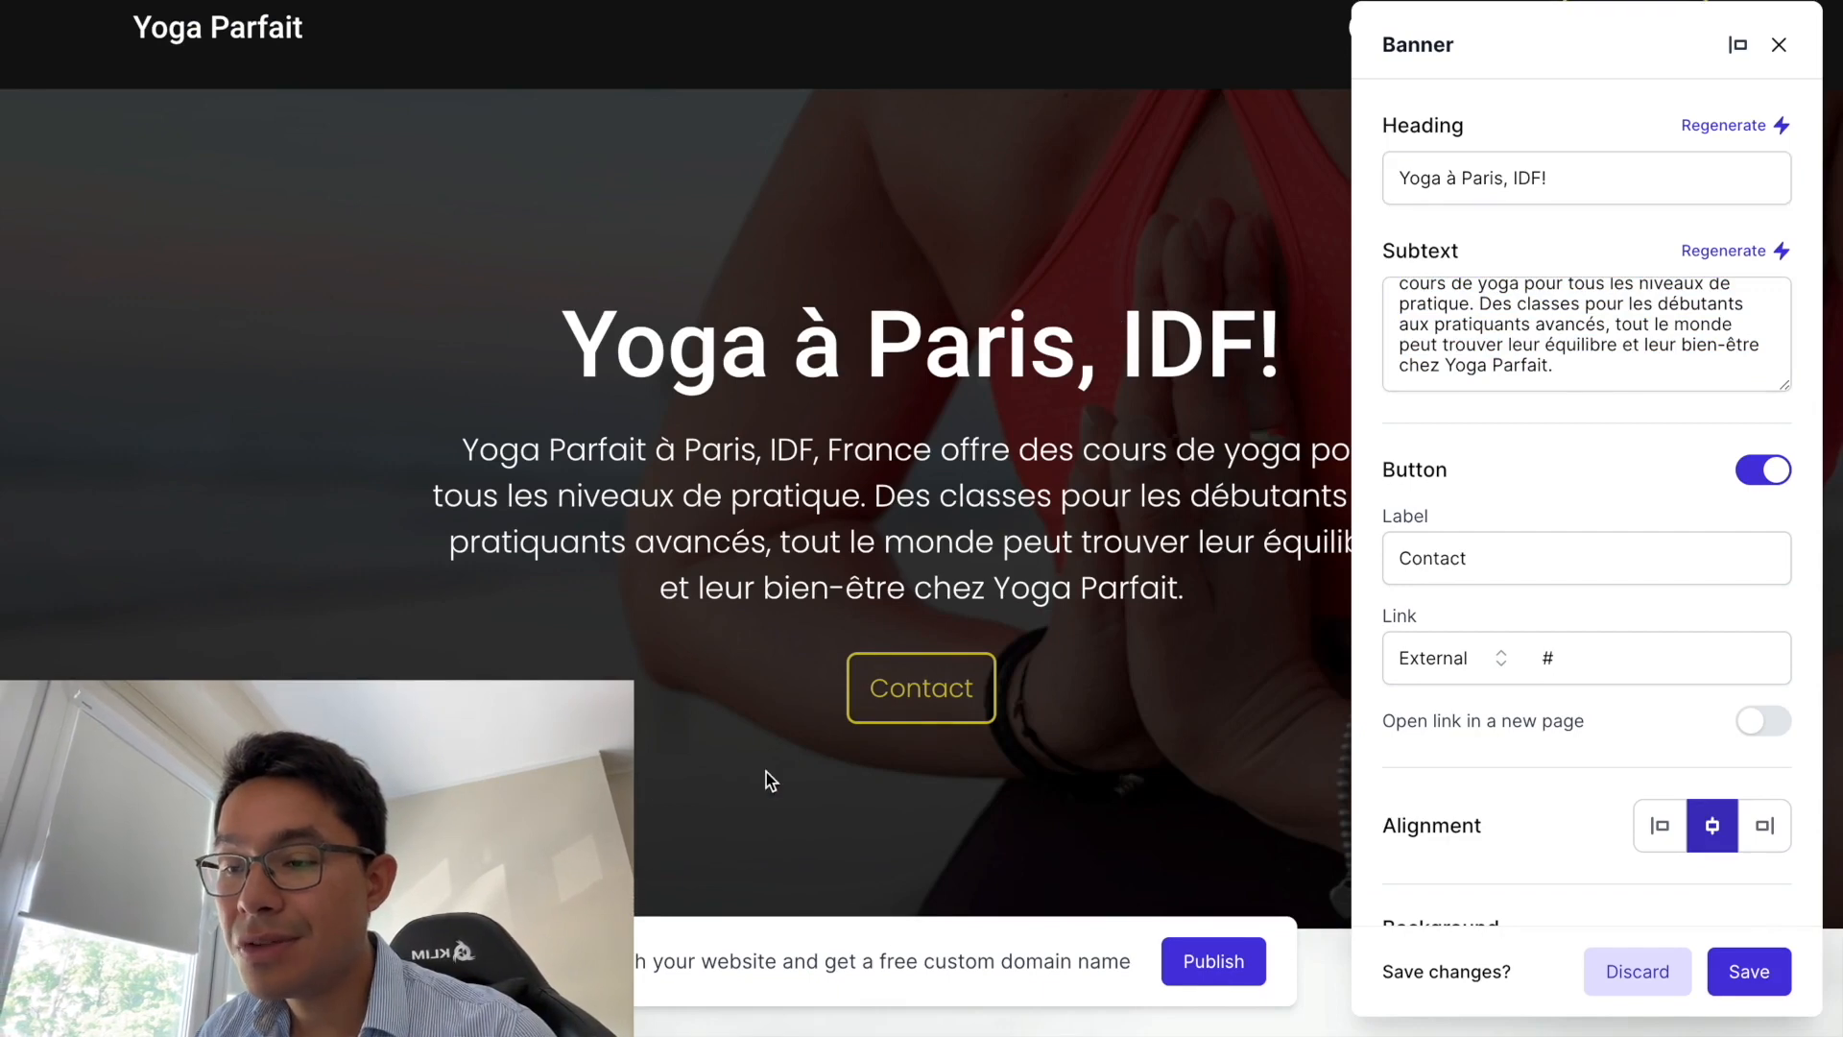
left_click(1779, 44)
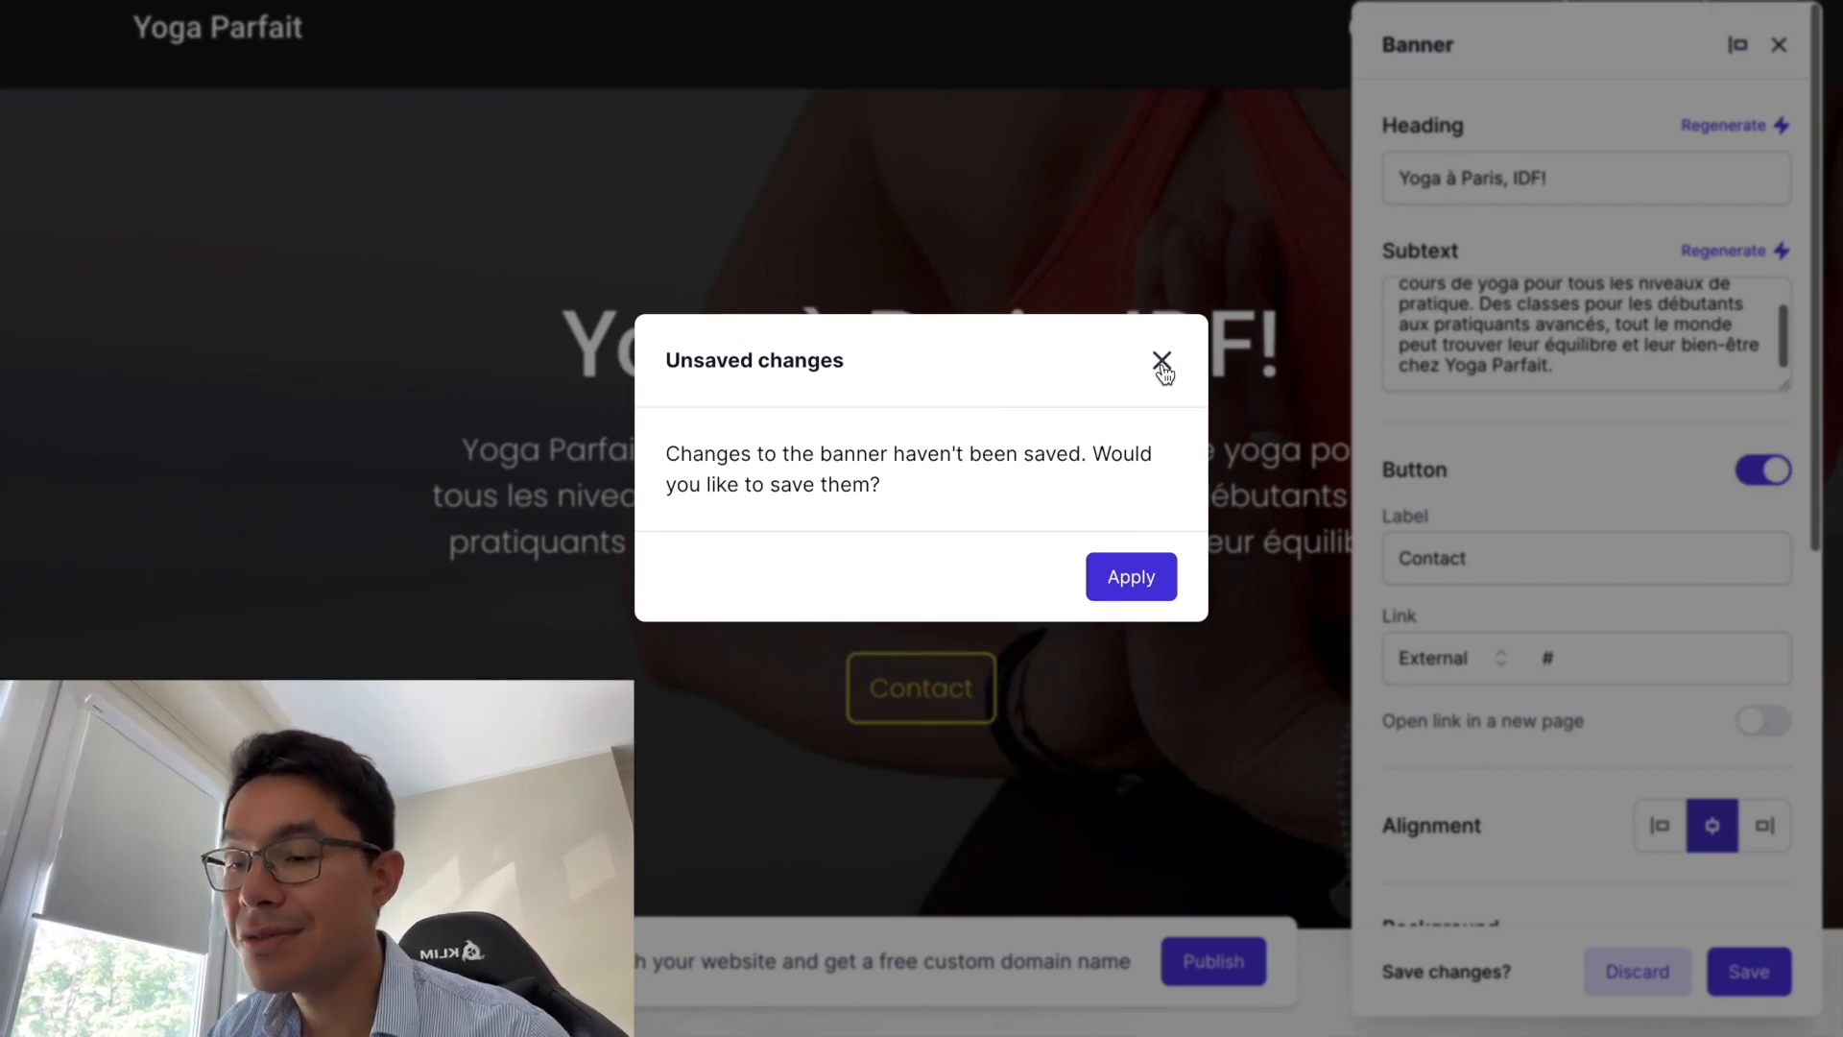
left_click(1131, 576)
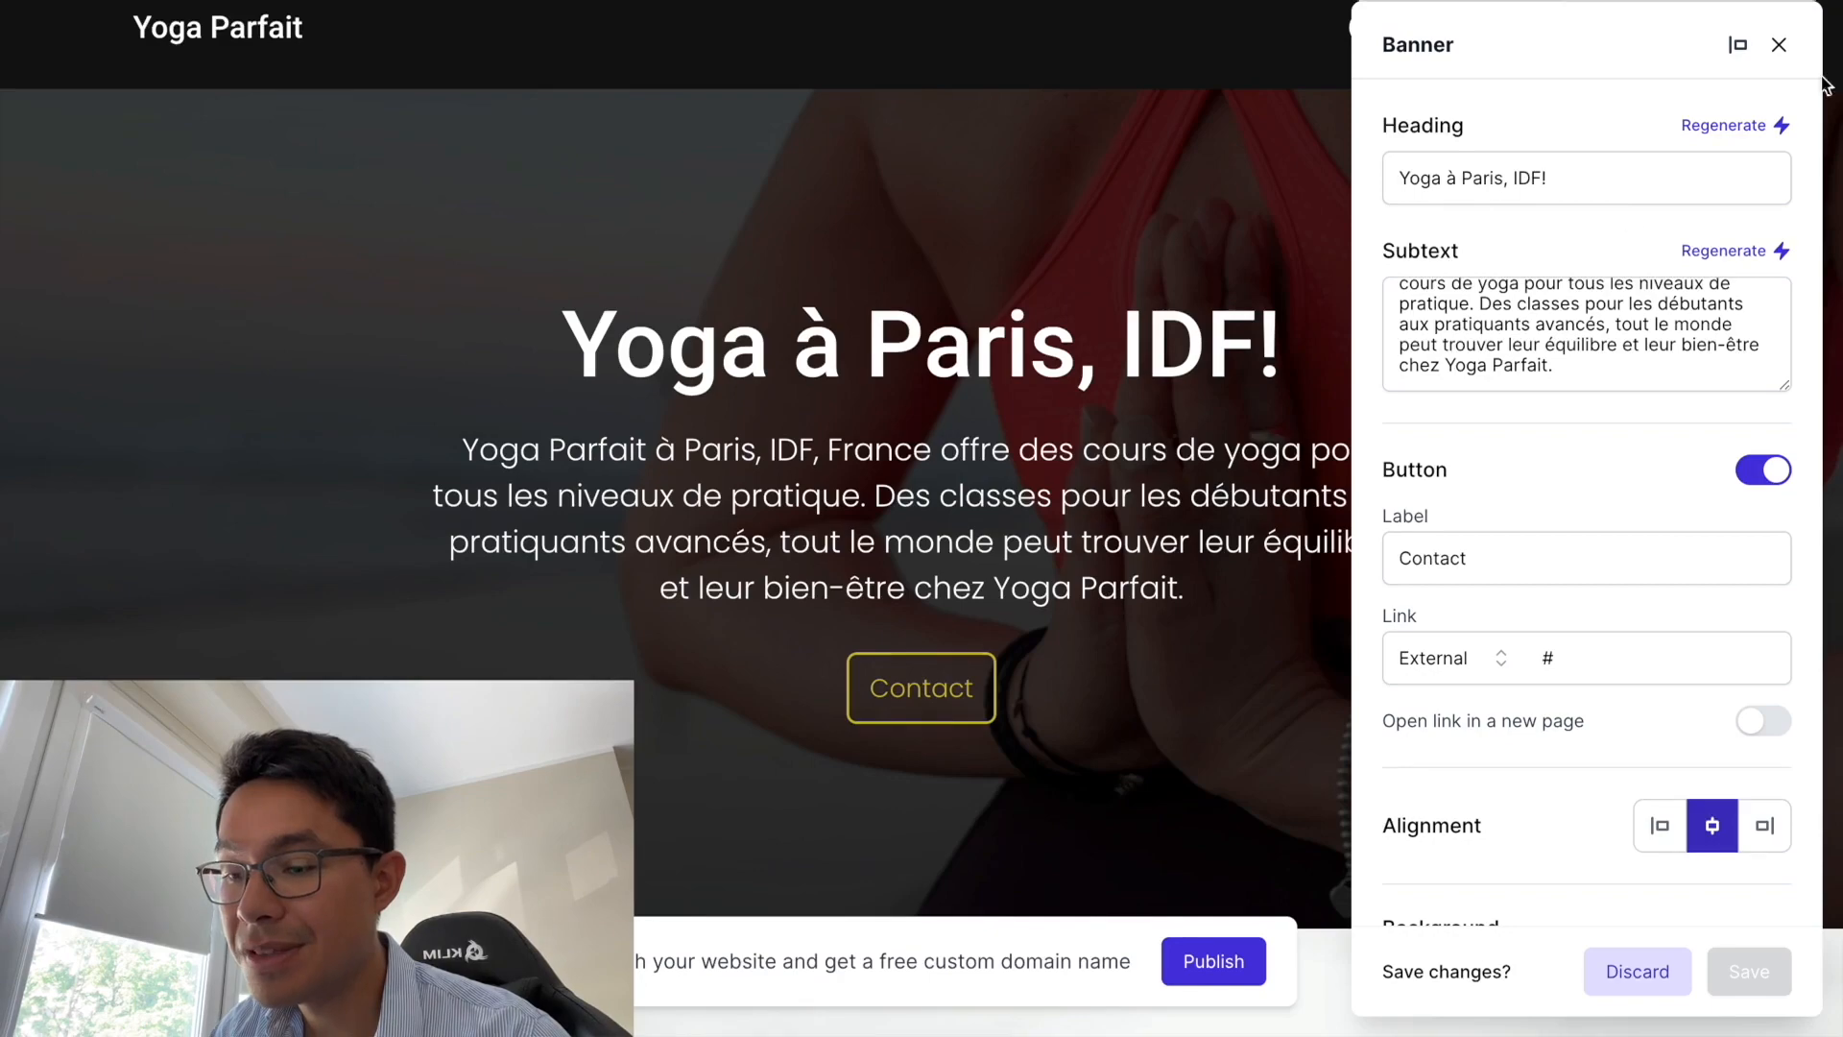
left_click(1779, 45)
scroll(1045, 568, "down", 6)
scroll(1045, 569, "down", 7)
scroll(681, 256, "up", 1)
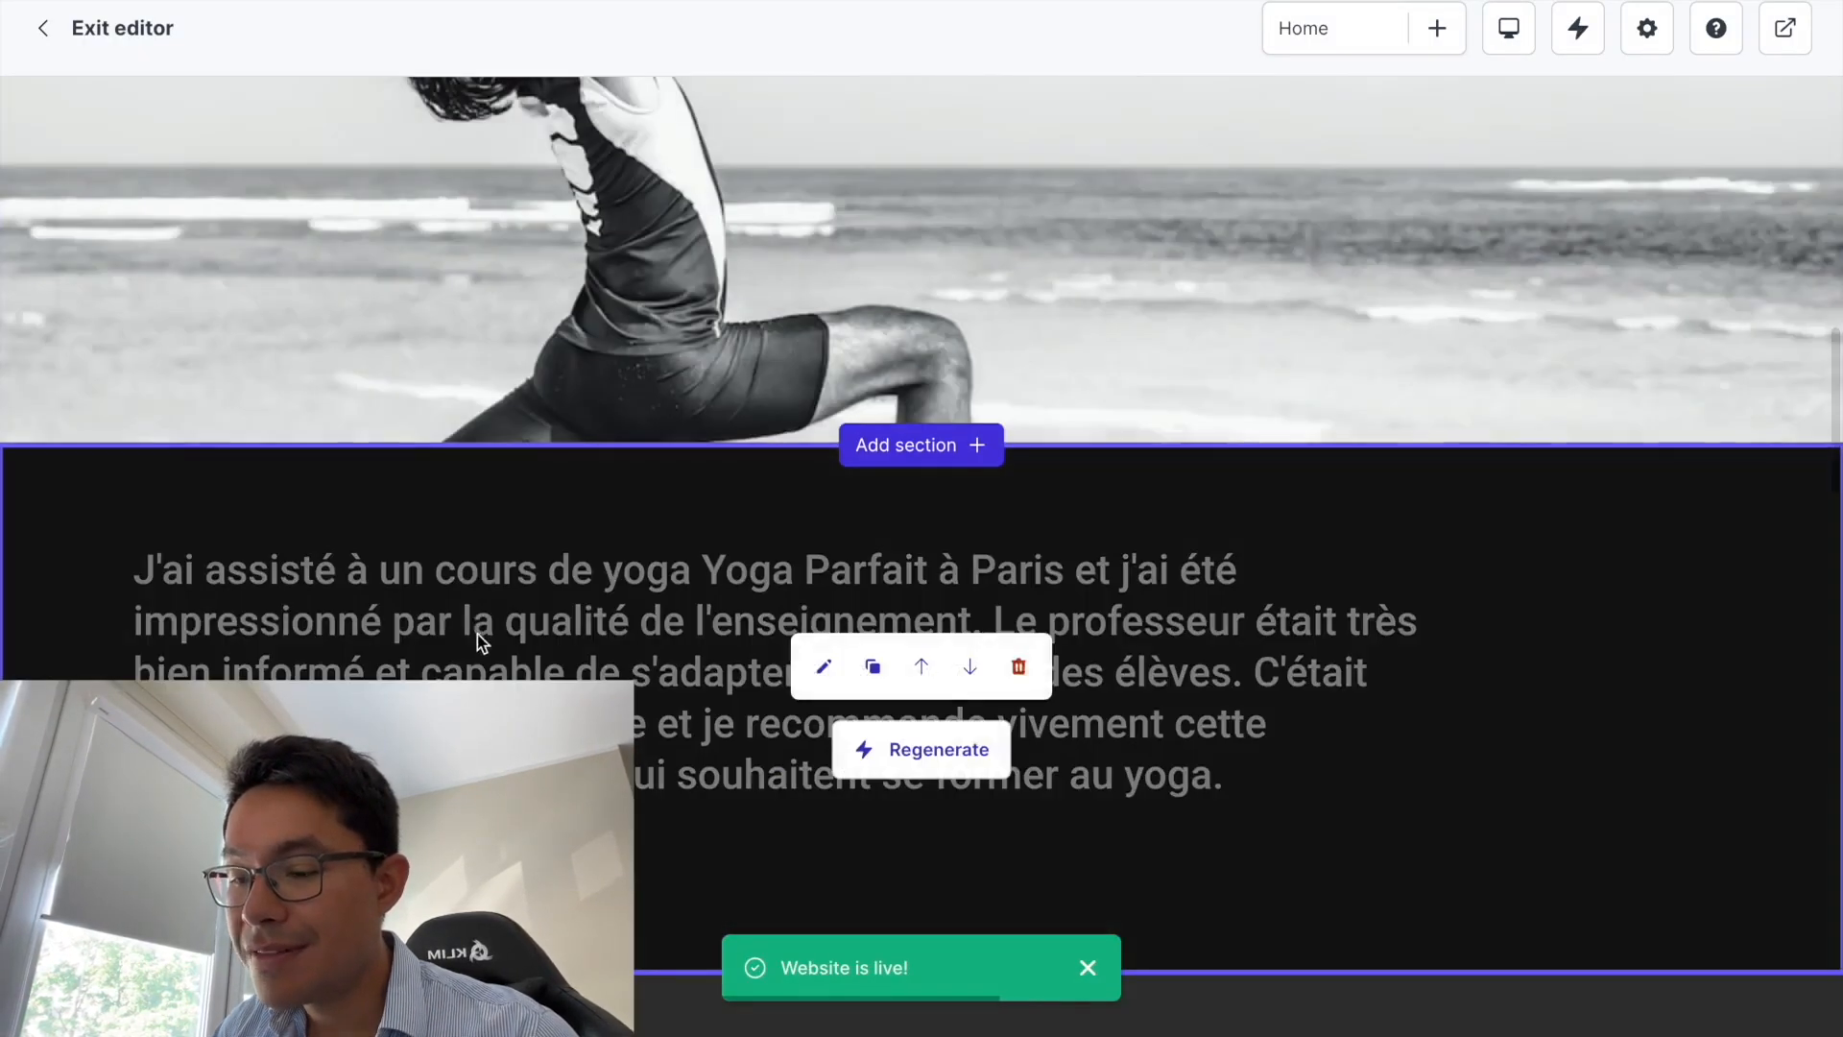
scroll(535, 308, "up", 4)
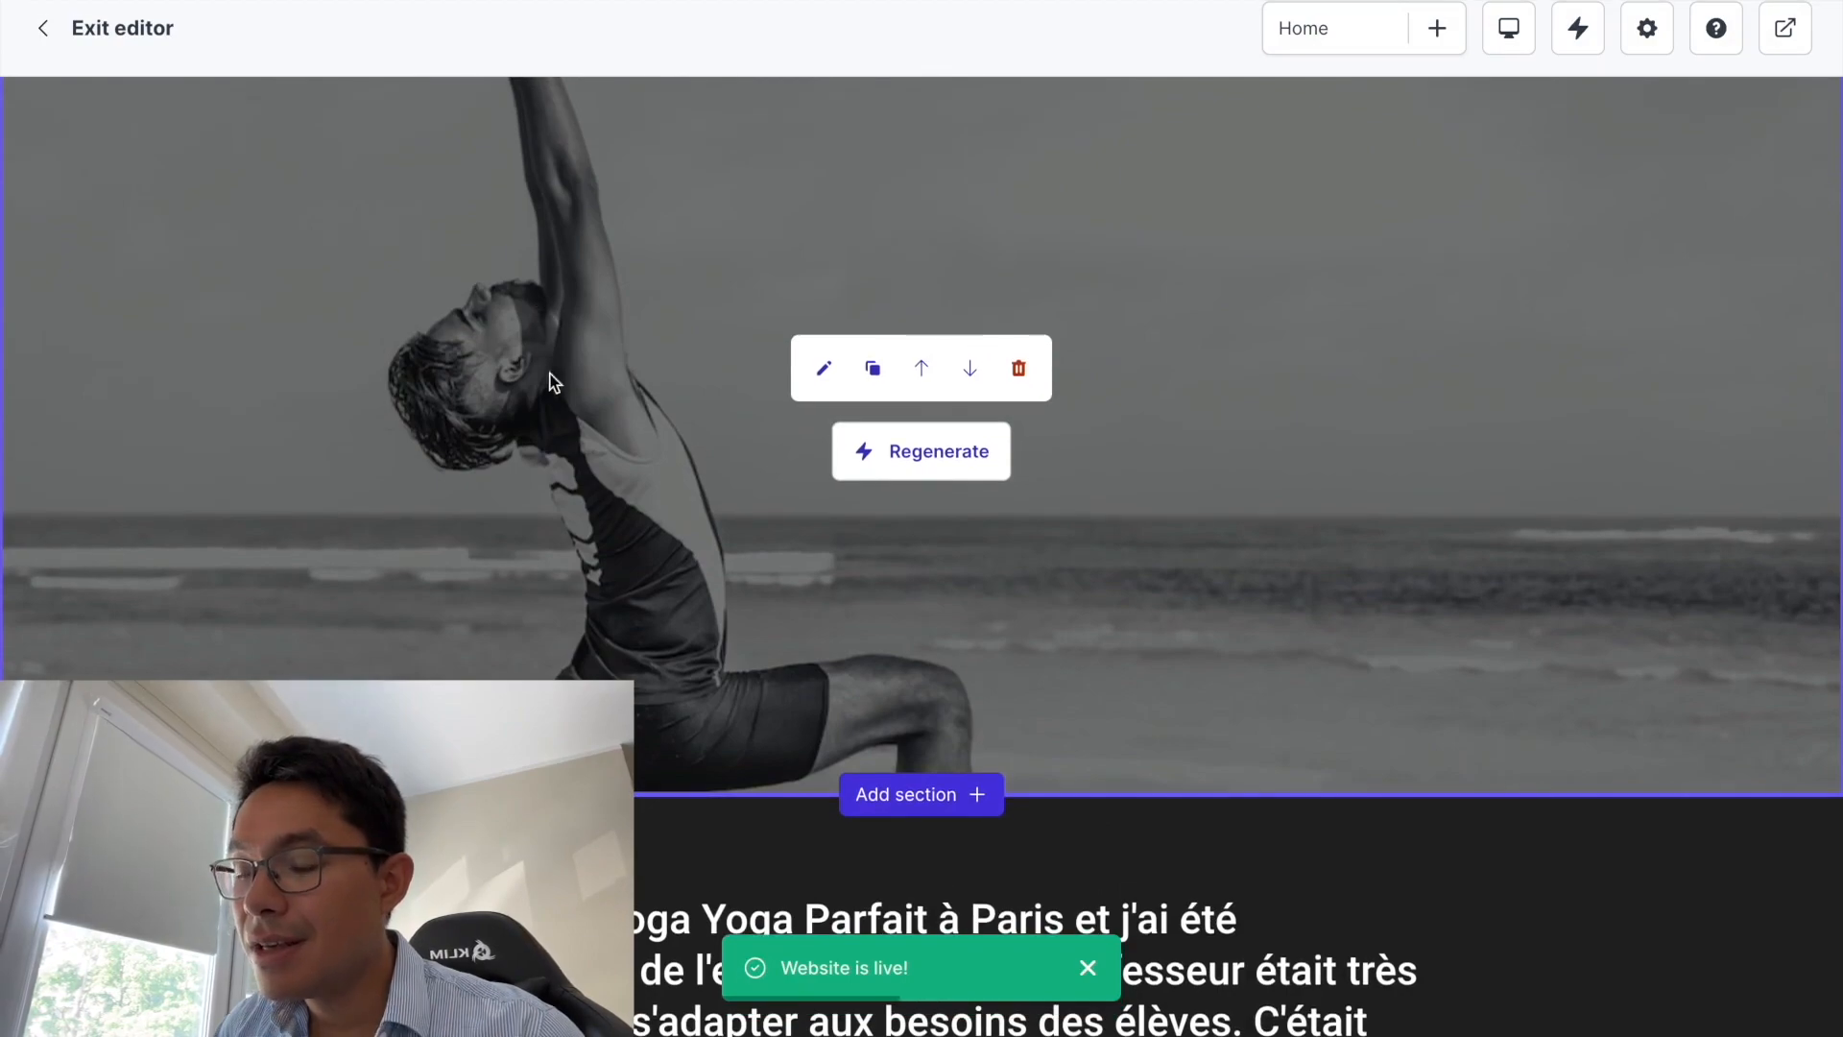
scroll(574, 555, "down", 3)
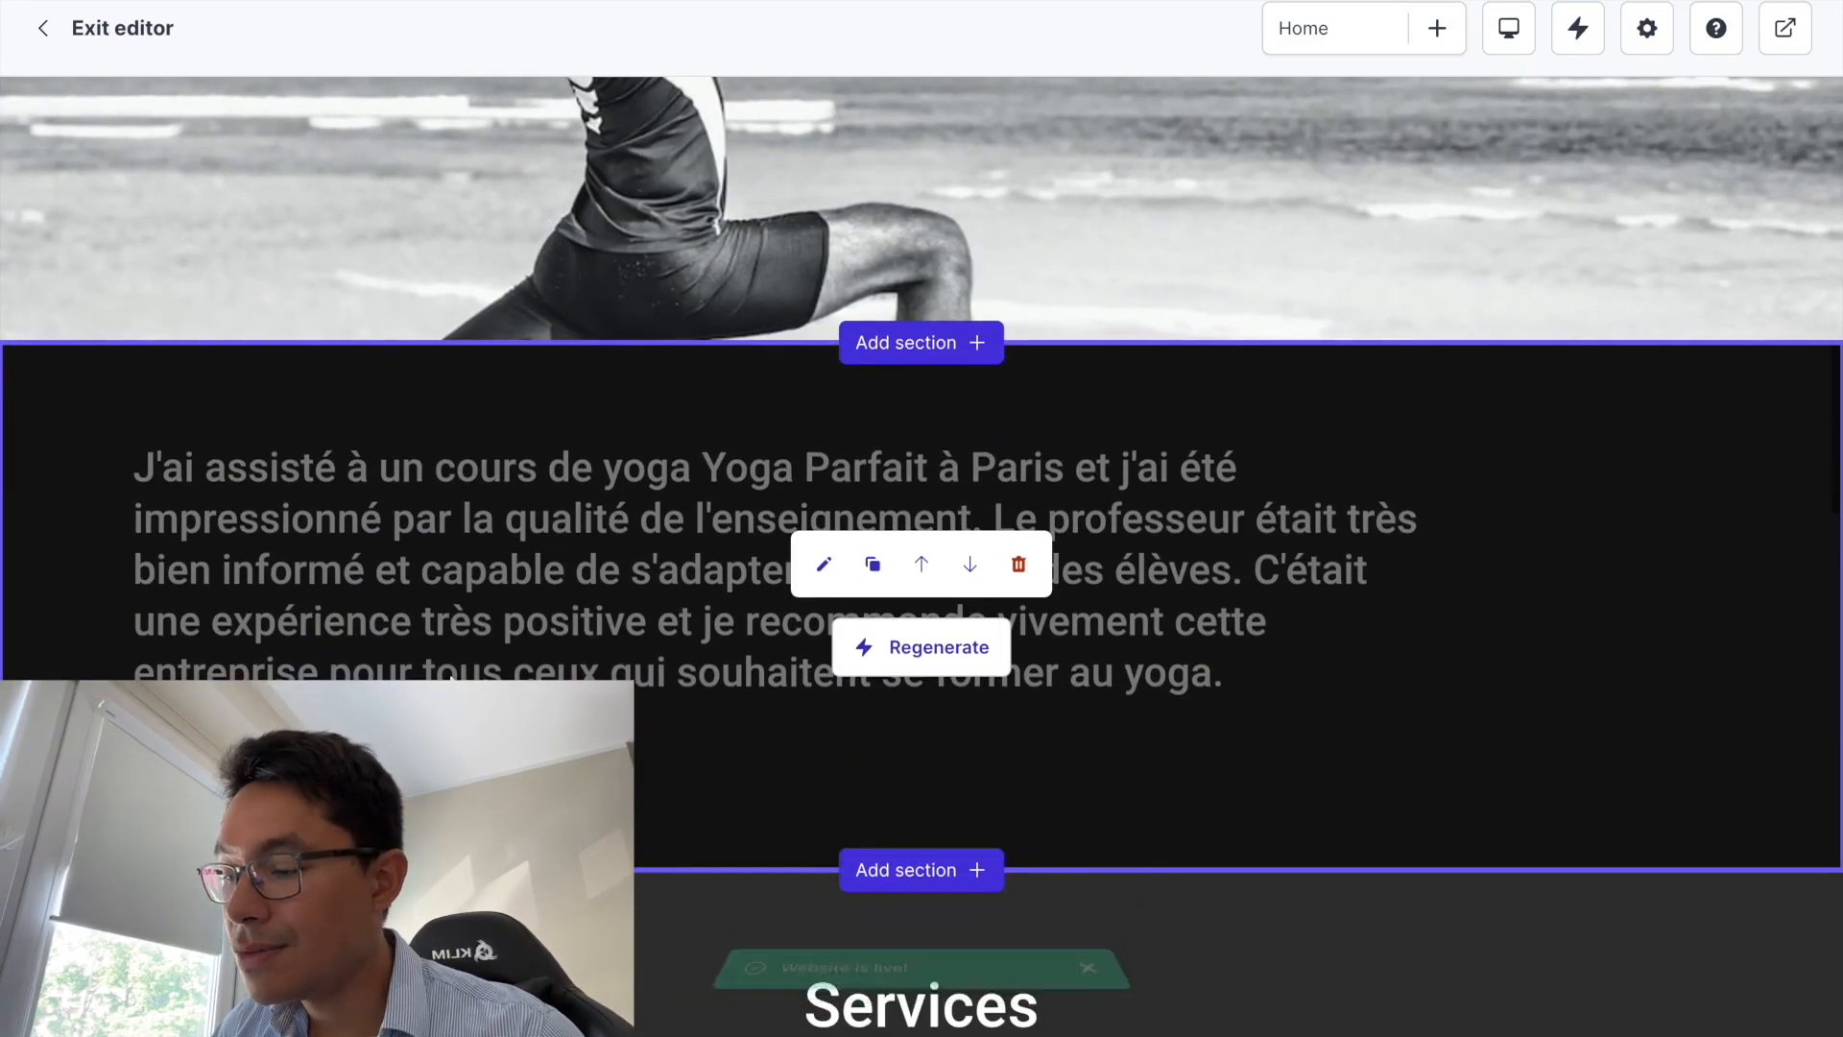
scroll(820, 461, "down", 7)
scroll(820, 461, "down", 1)
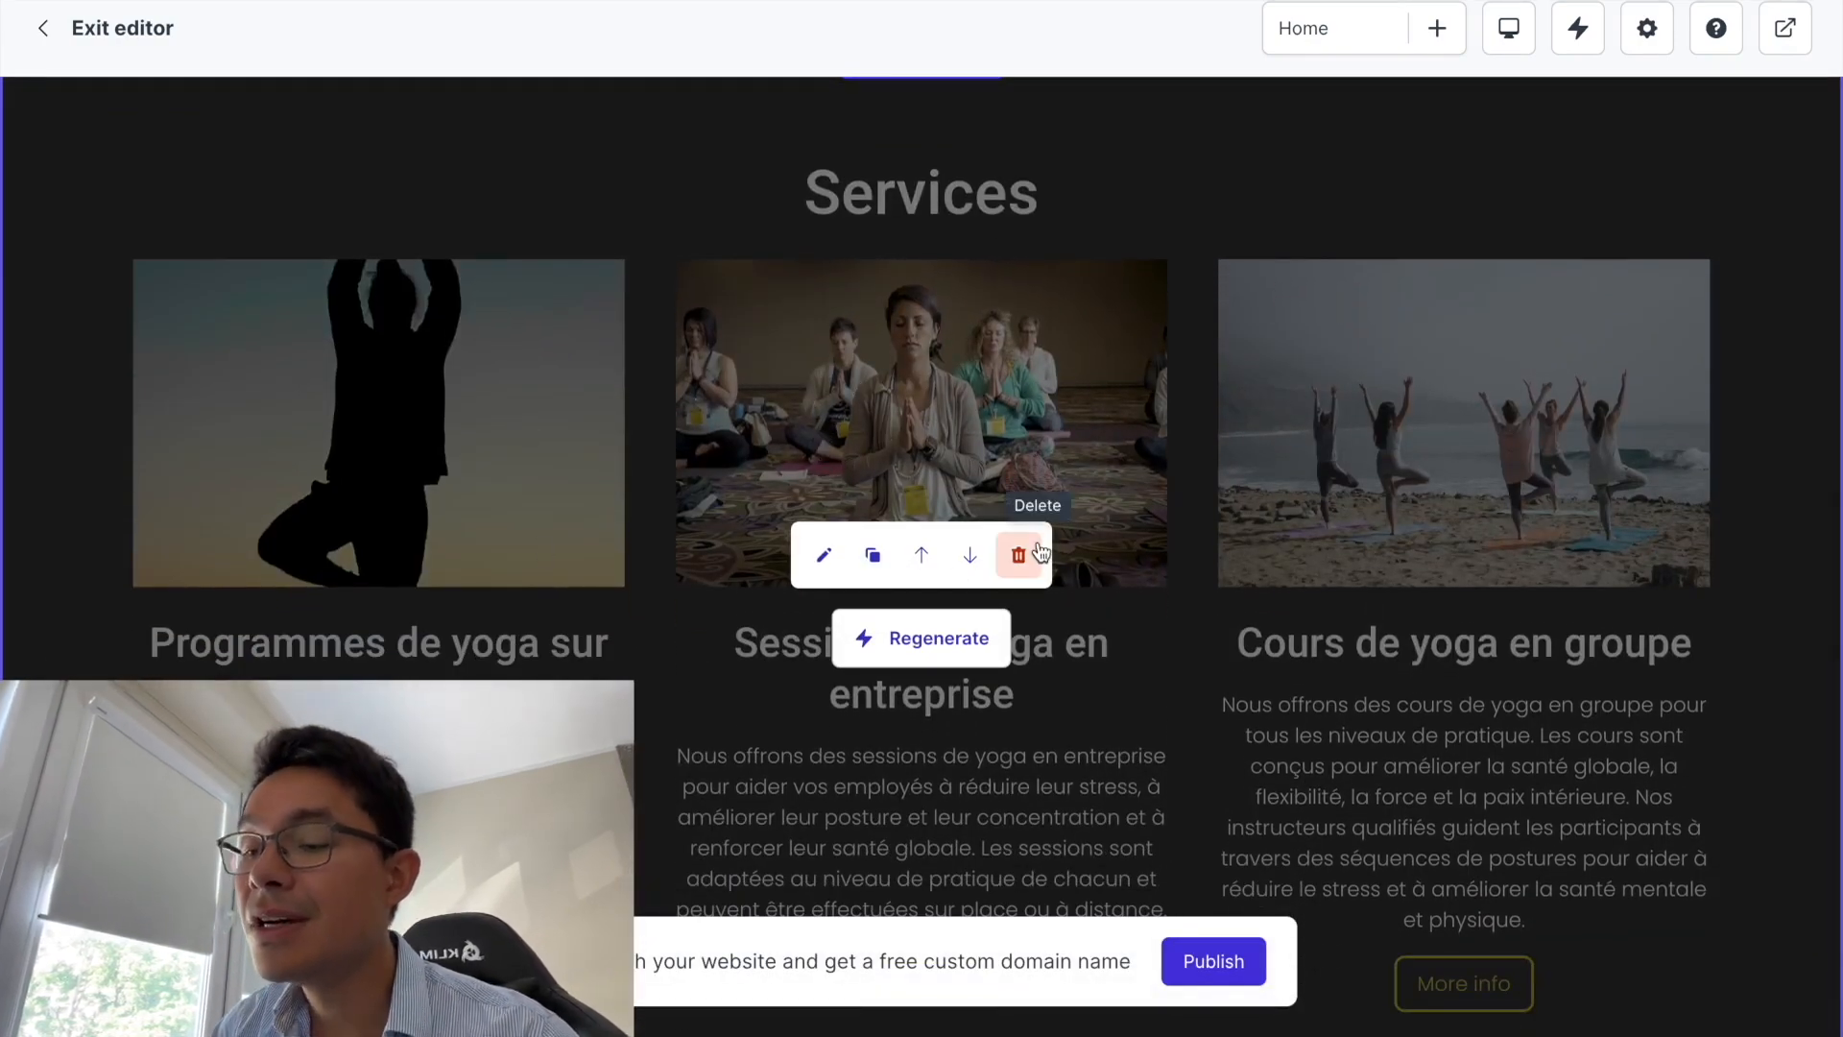
scroll(1032, 545, "down", 10)
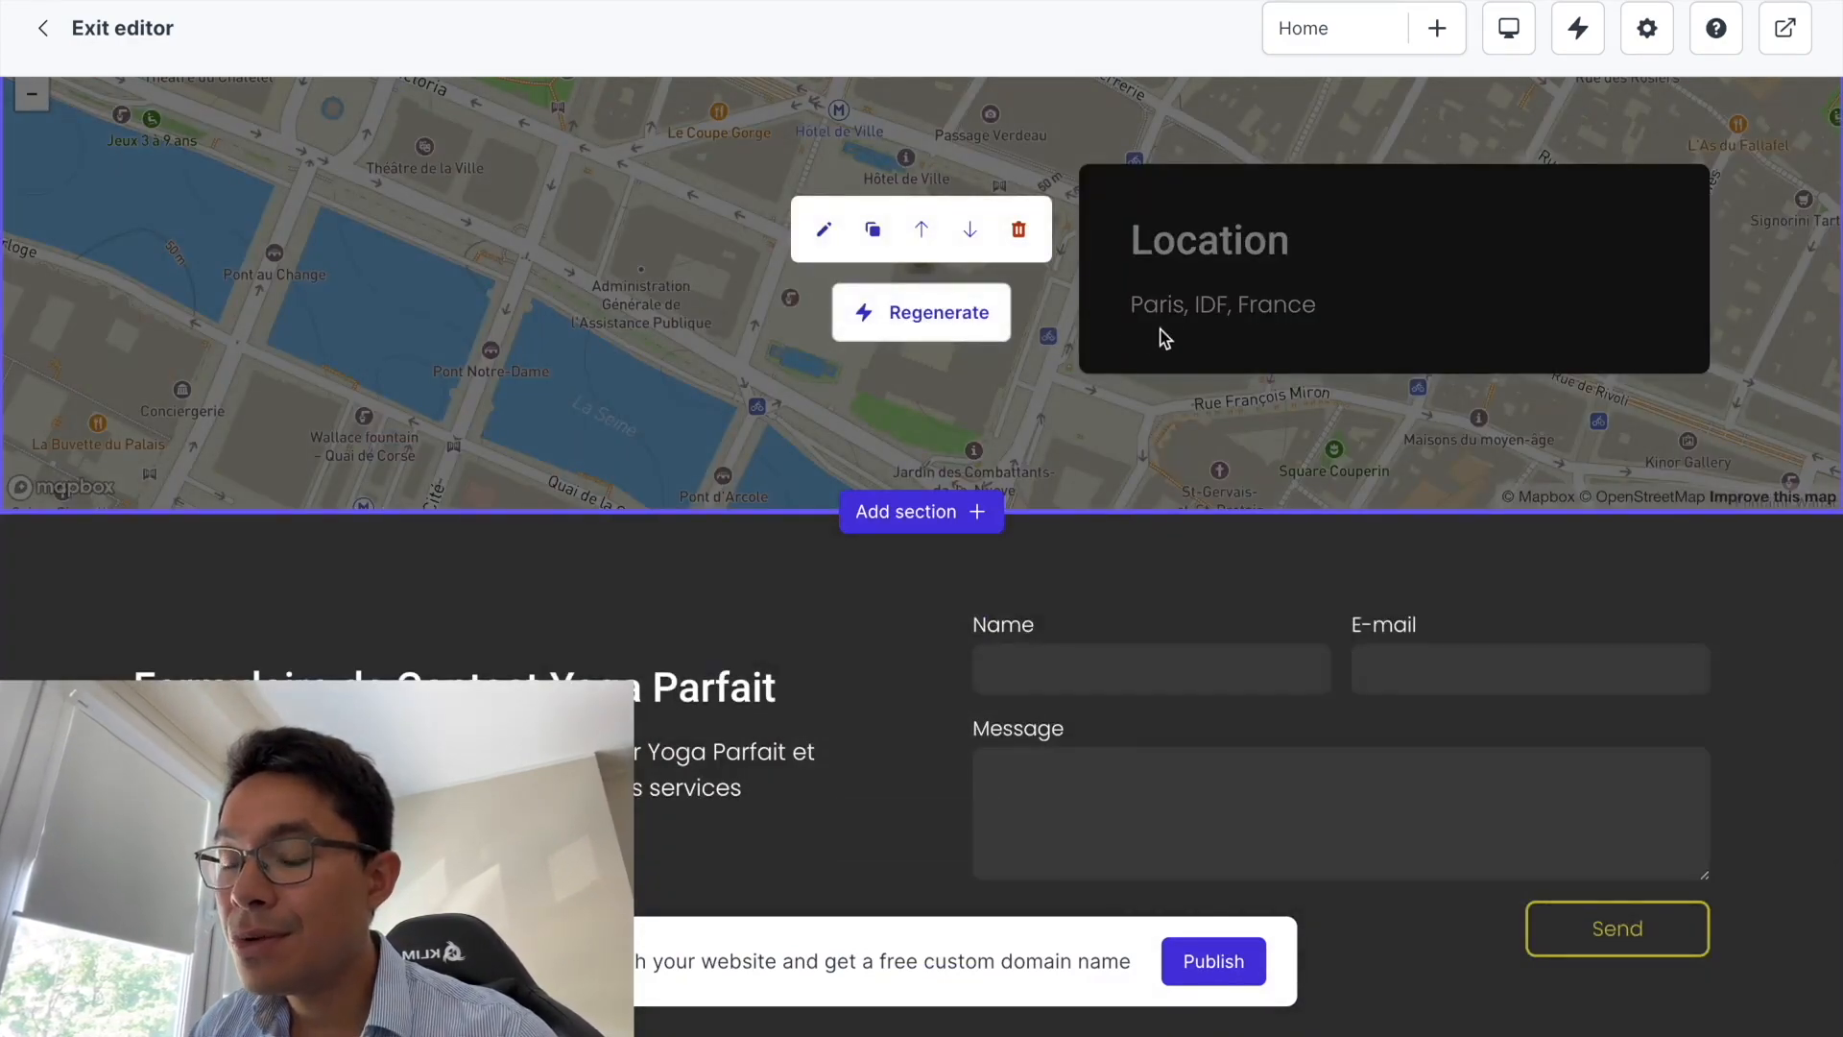
scroll(1000, 411, "down", 8)
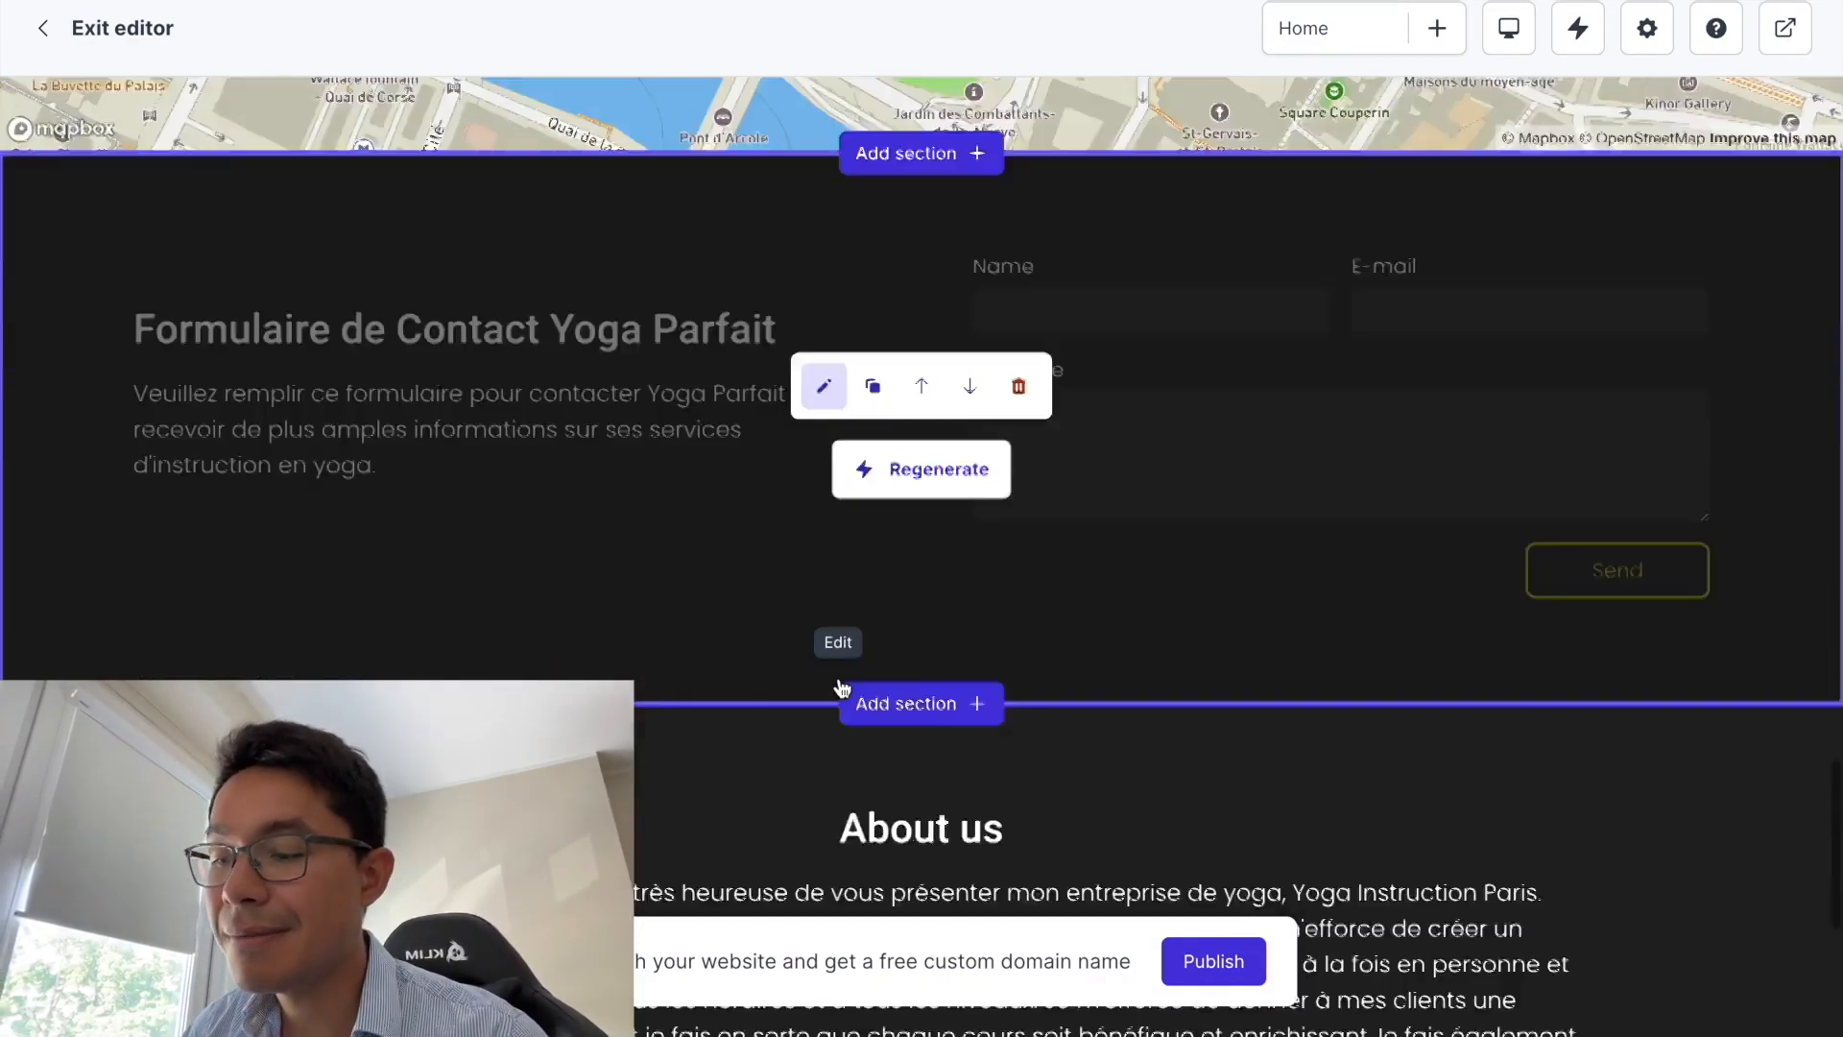
scroll(766, 495, "up", 3)
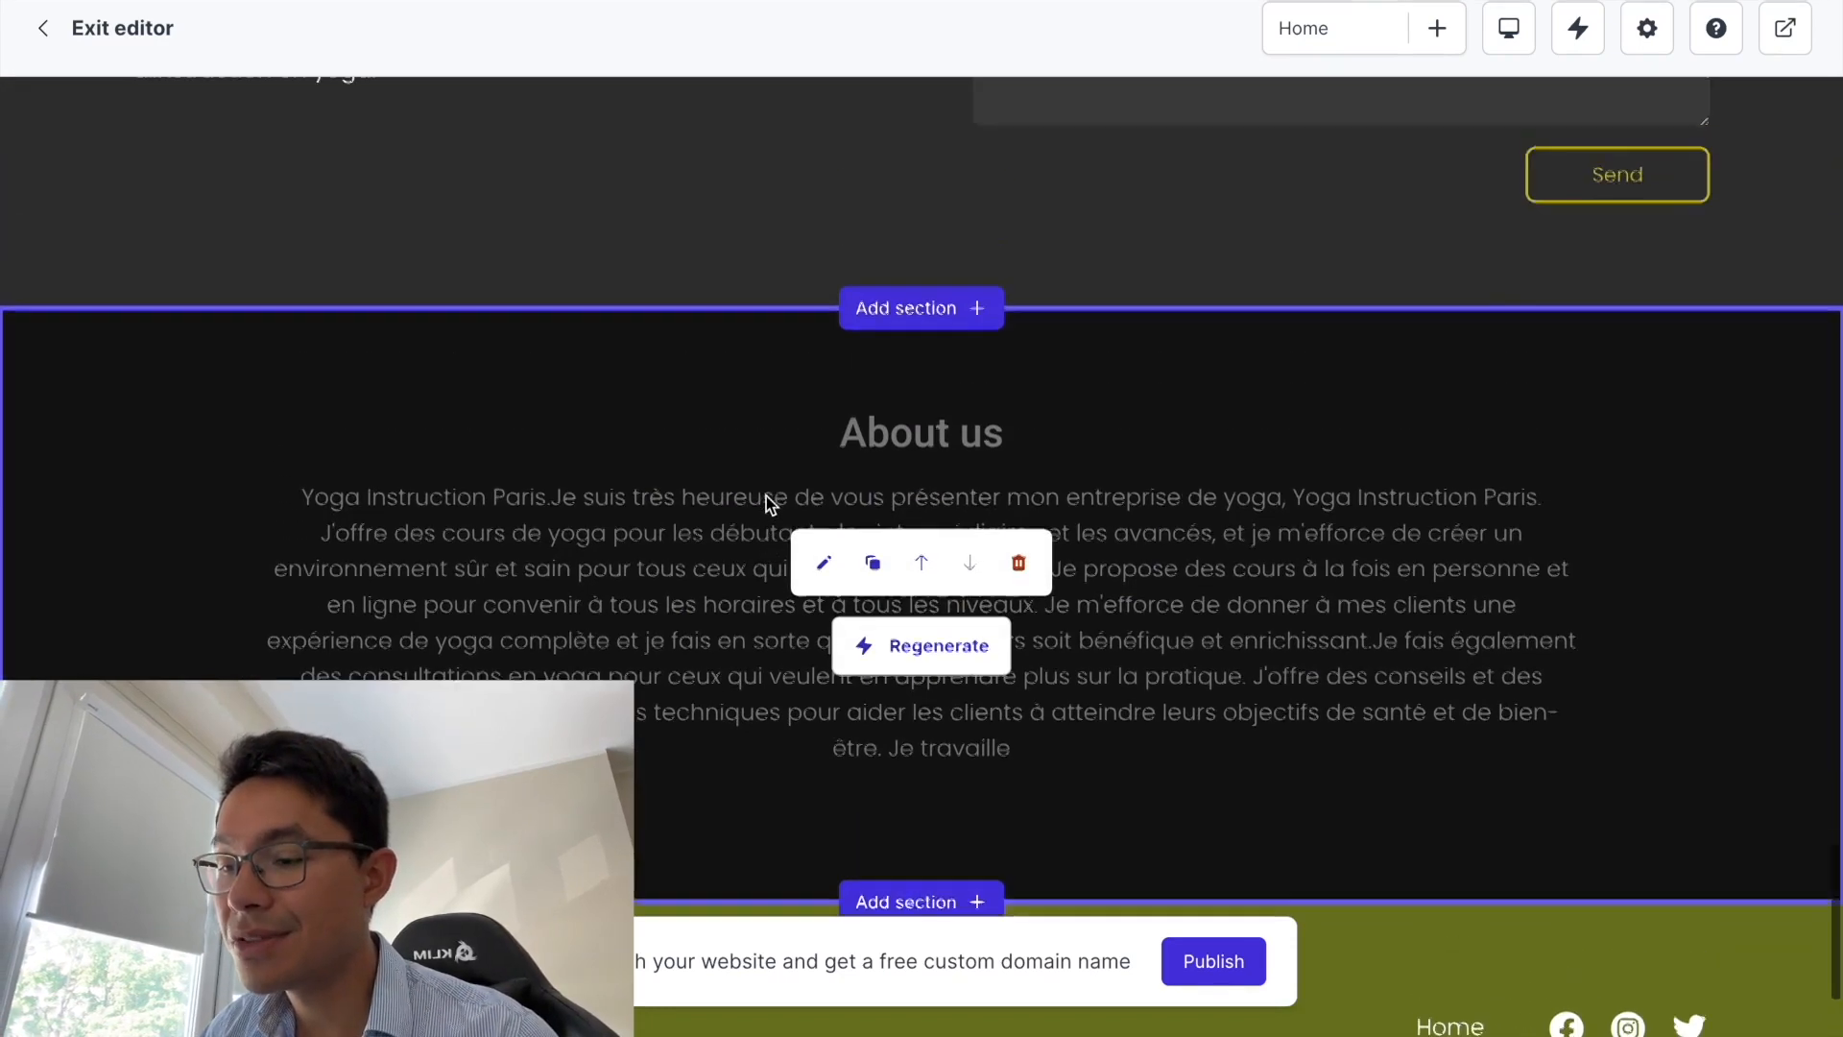
scroll(771, 504, "up", 3)
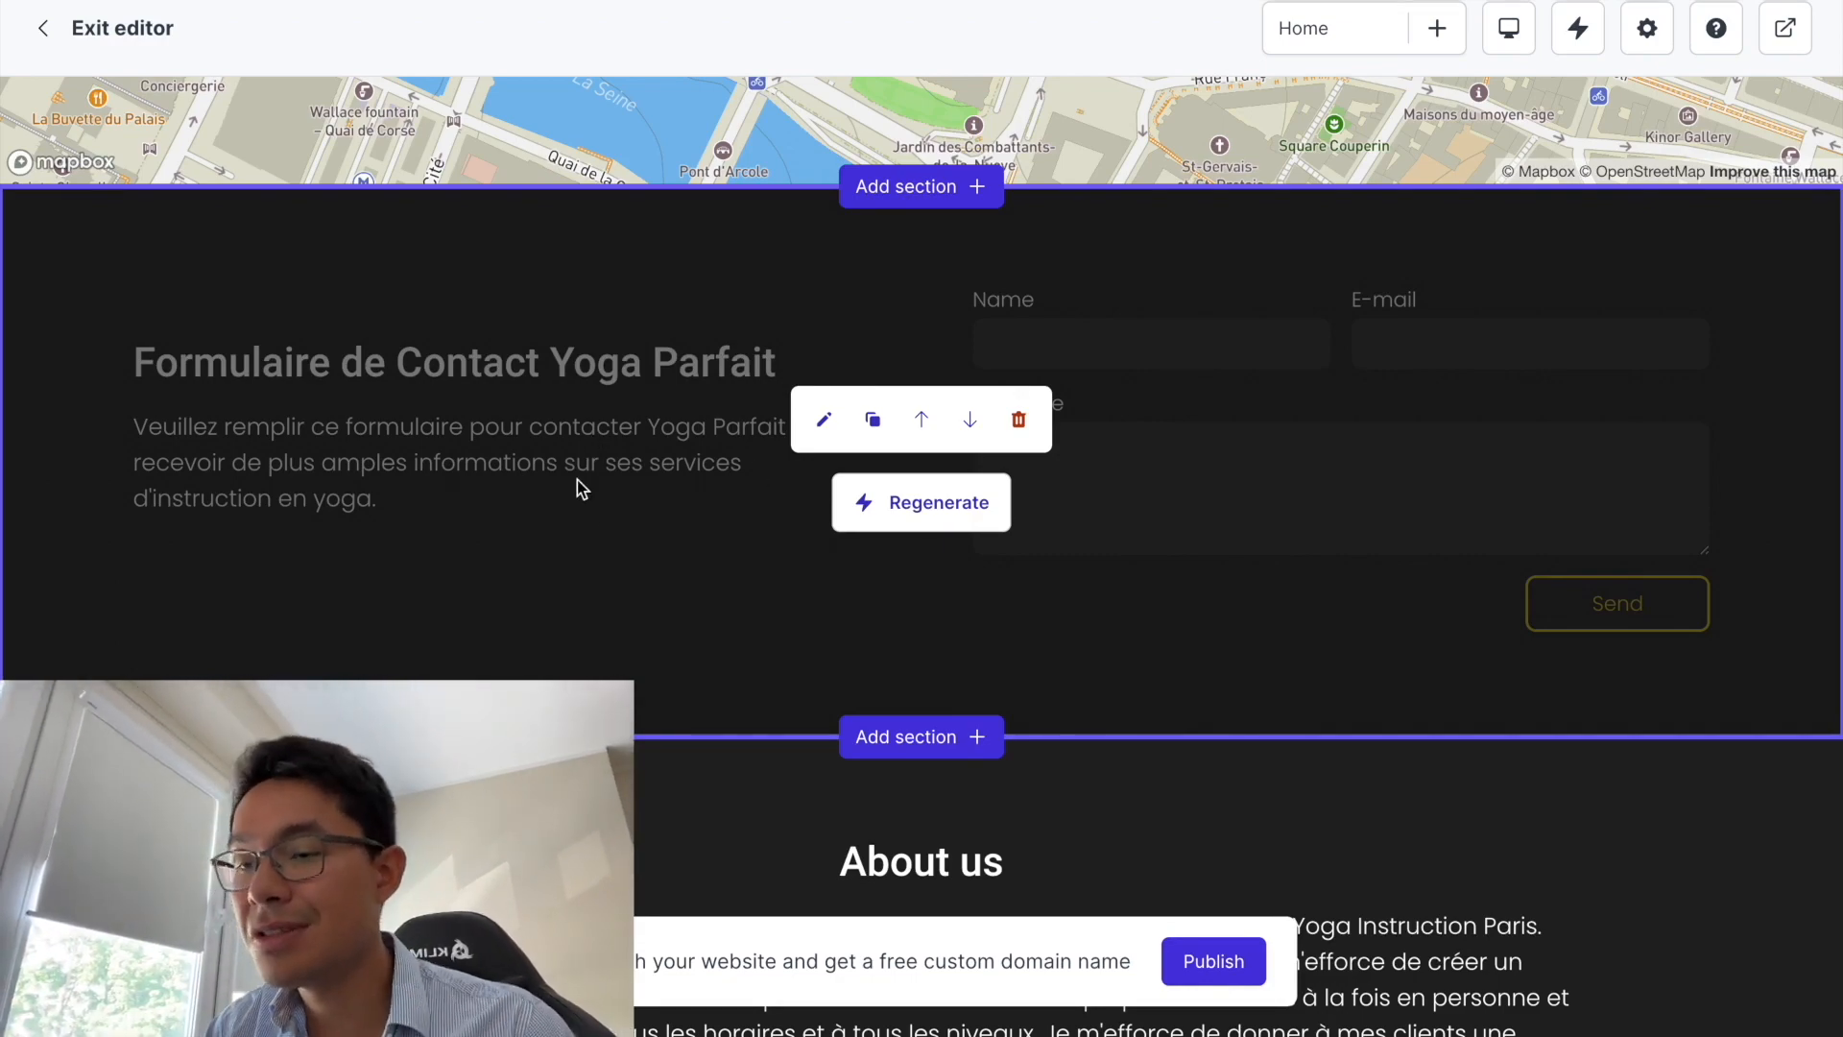
scroll(578, 480, "down", 4)
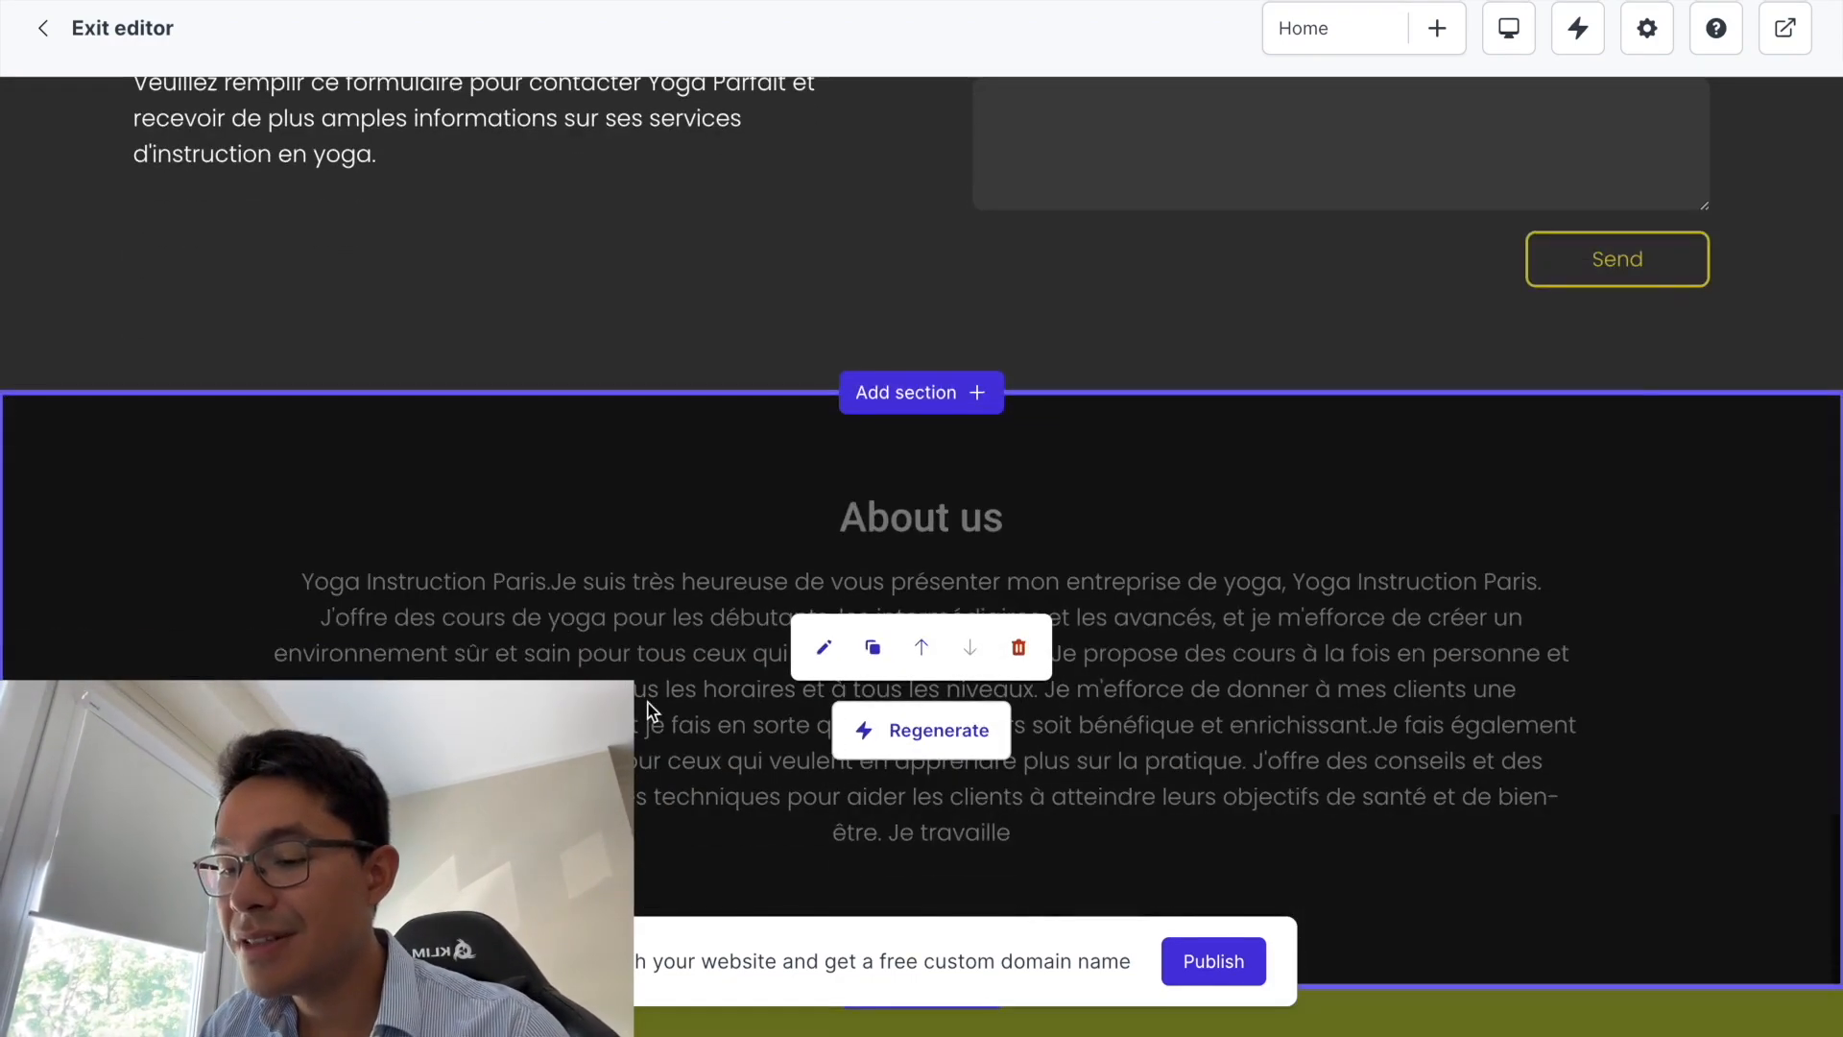
scroll(722, 642, "down", 3)
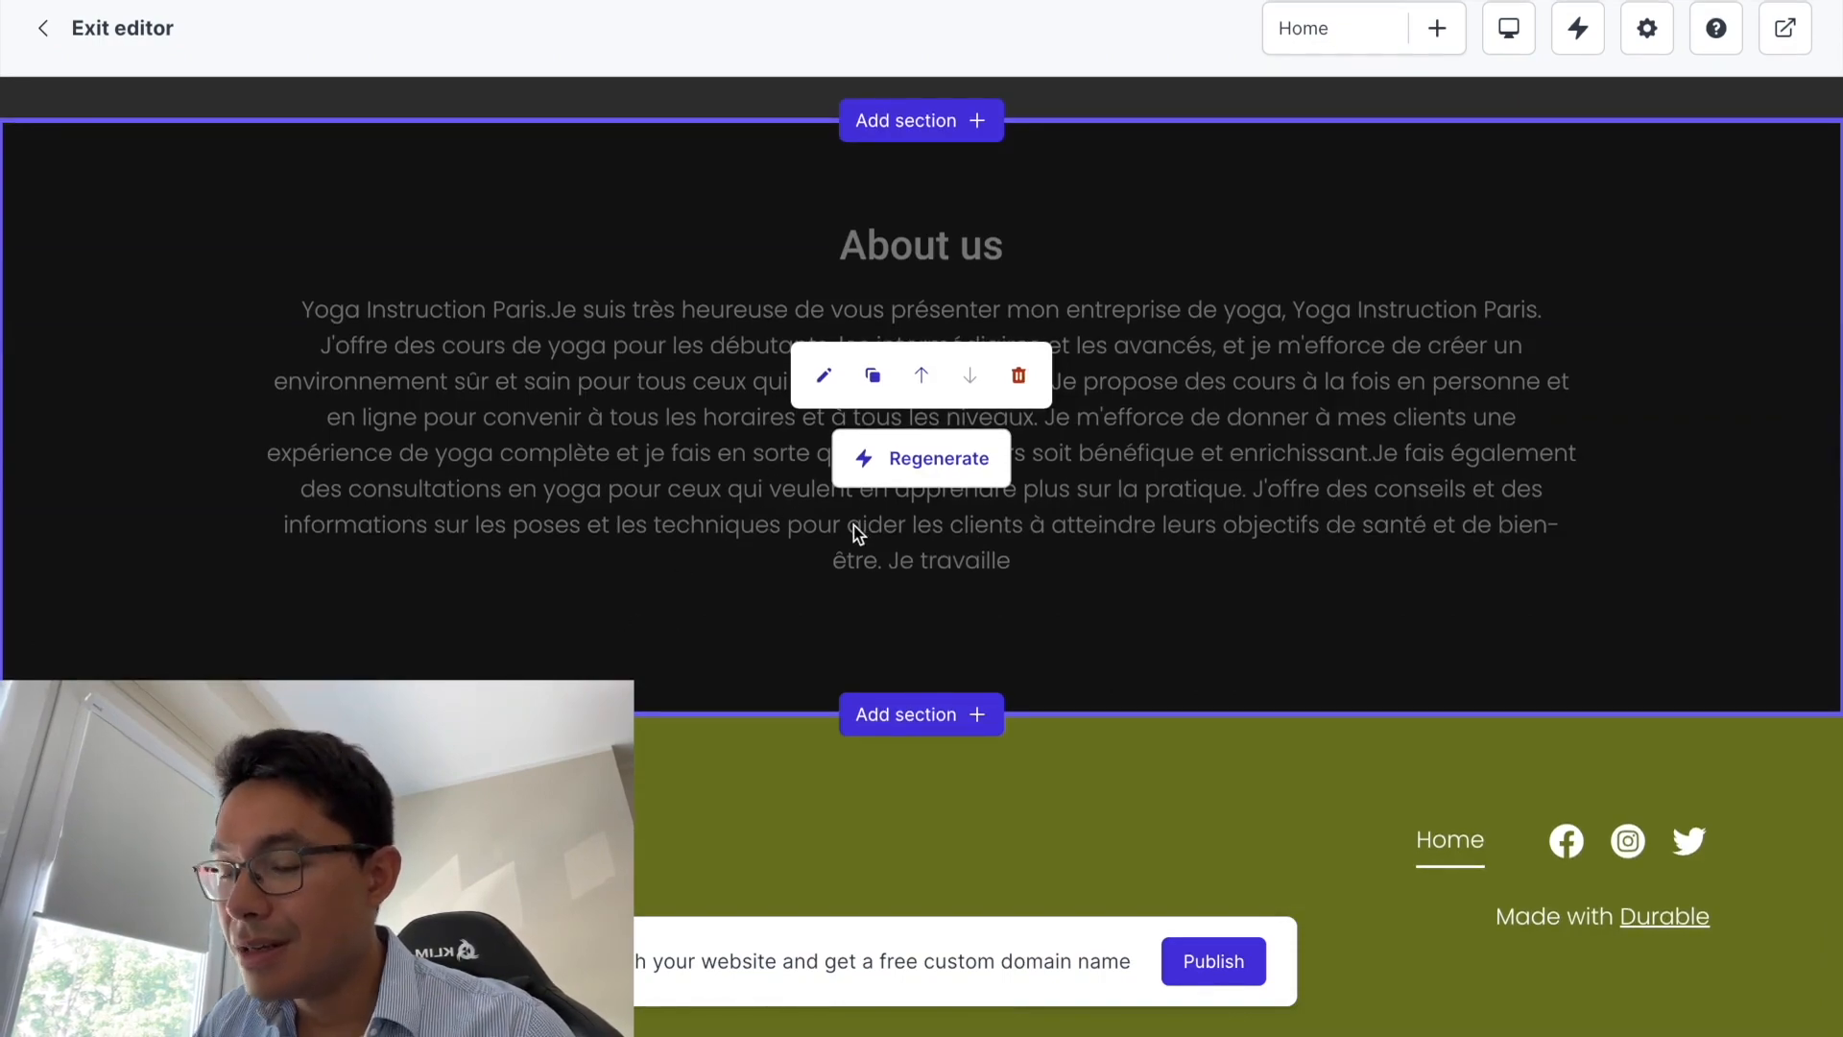
scroll(699, 744, "up", 20)
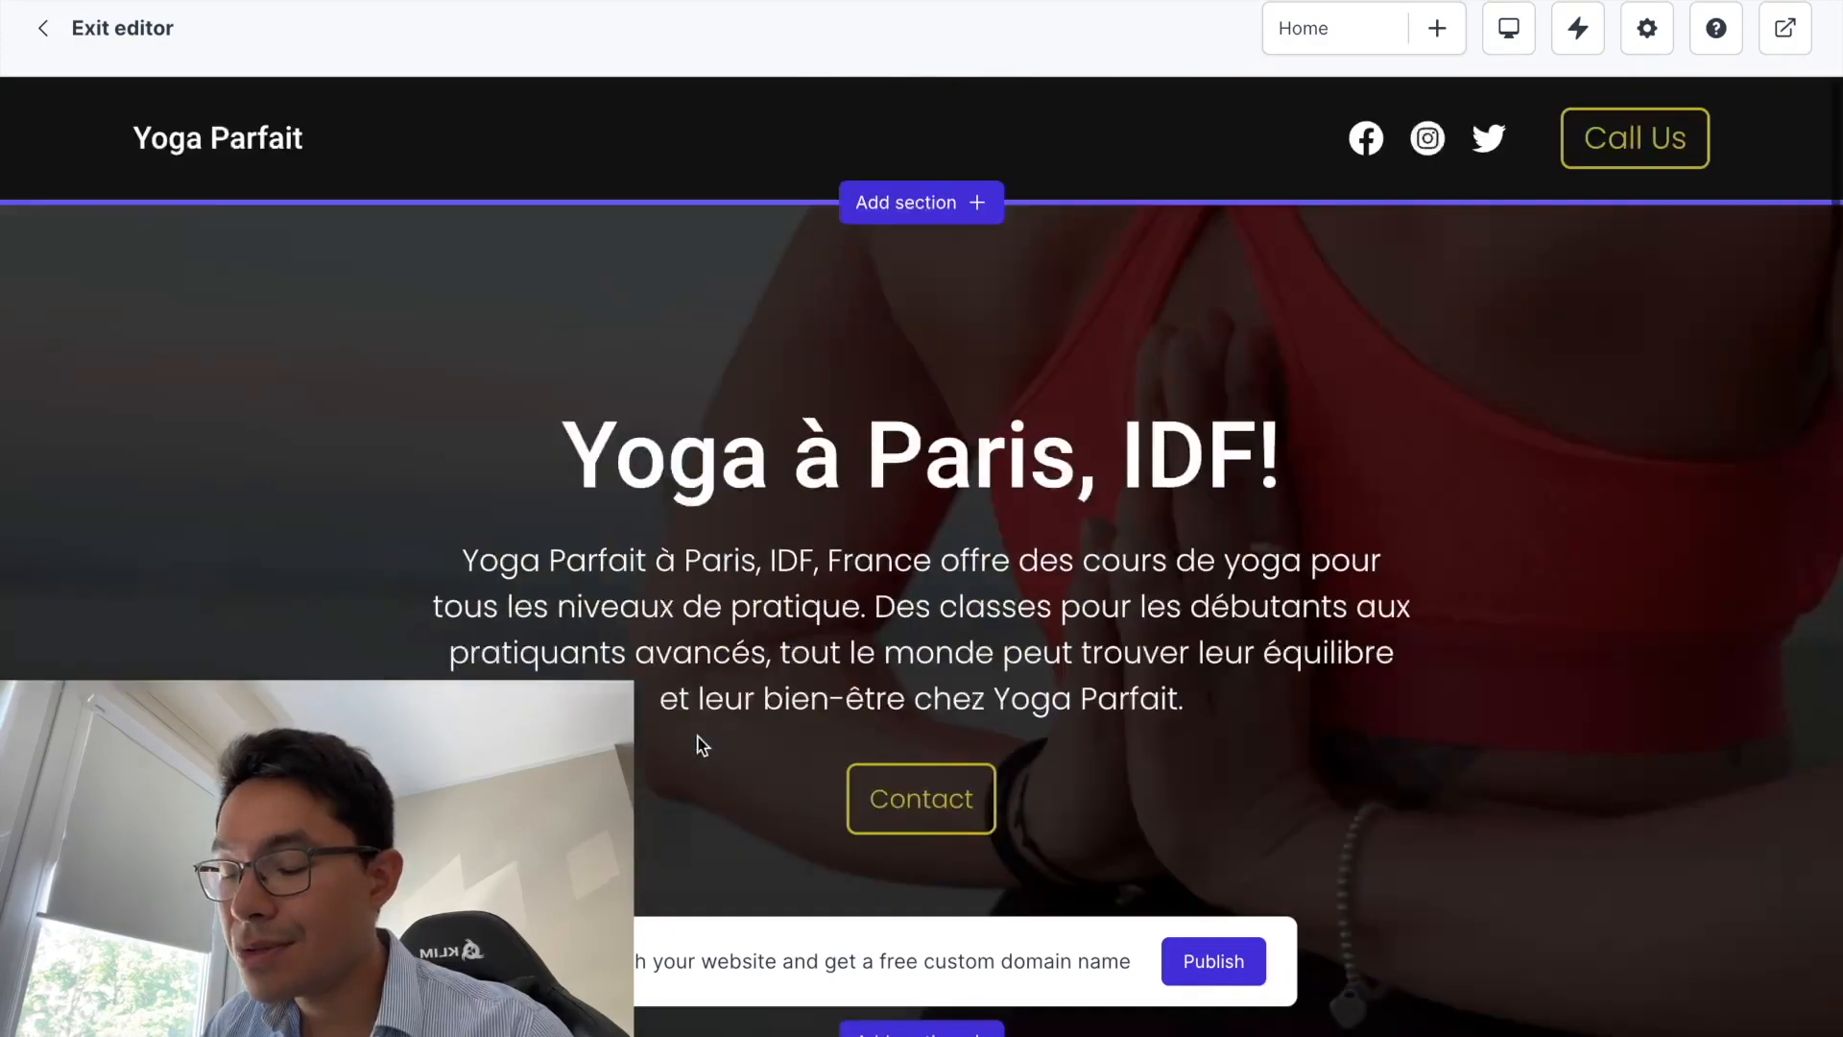
mouse_move(814, 549)
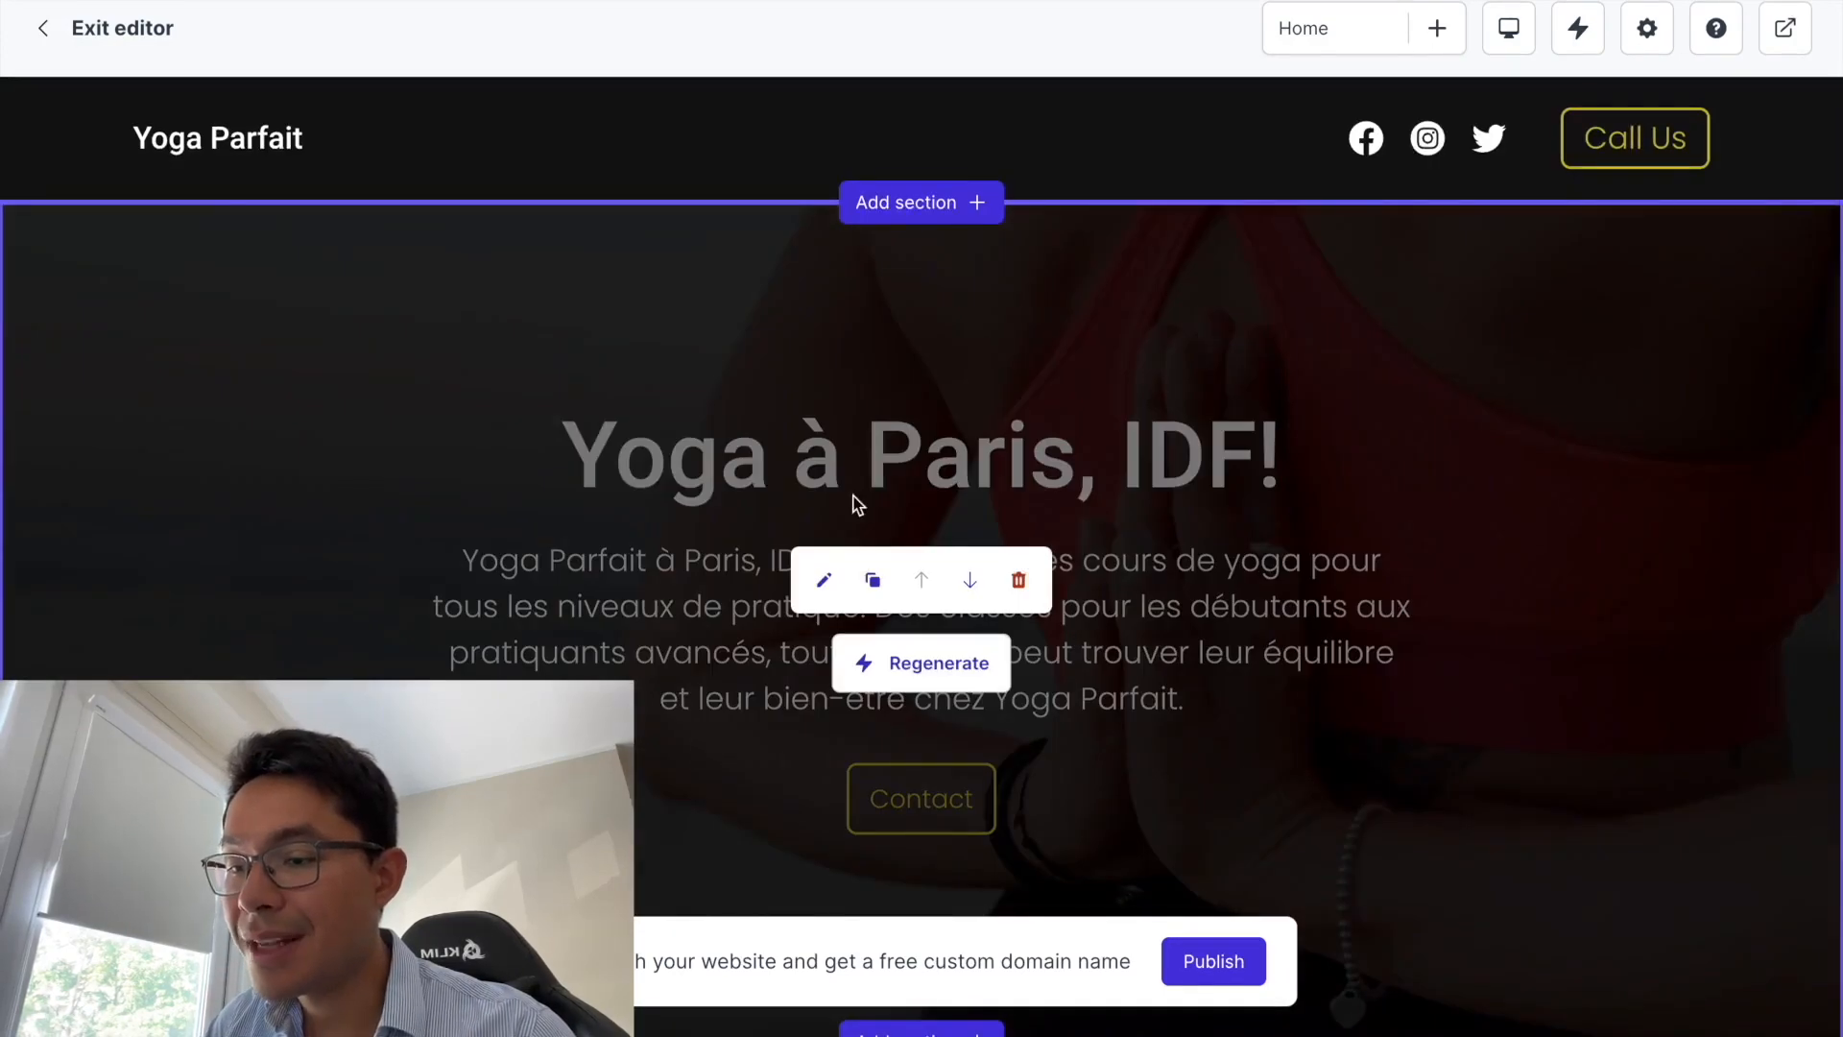
- Retype the hero banner heading as 'Cours de Yoga à Paris'
left_click(825, 592)
left_click(1567, 187)
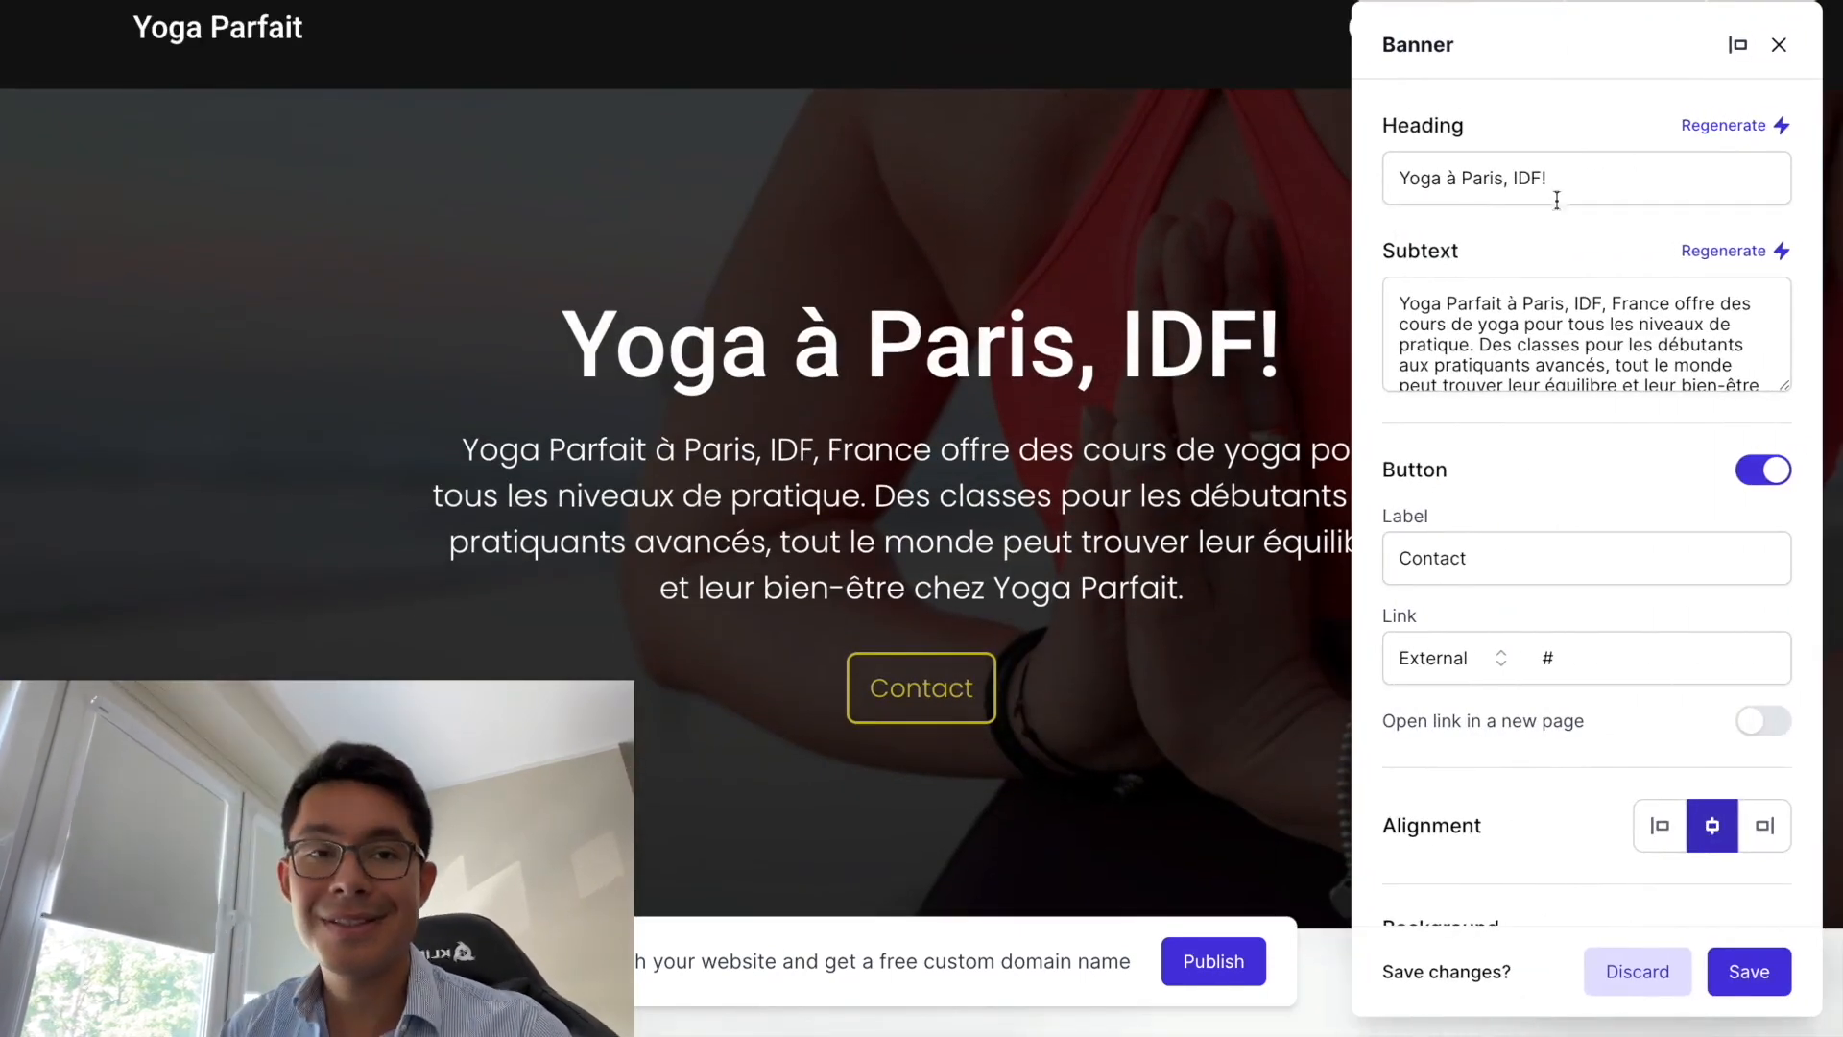
left_click_drag(1568, 189, 1225, 179)
type("Cour")
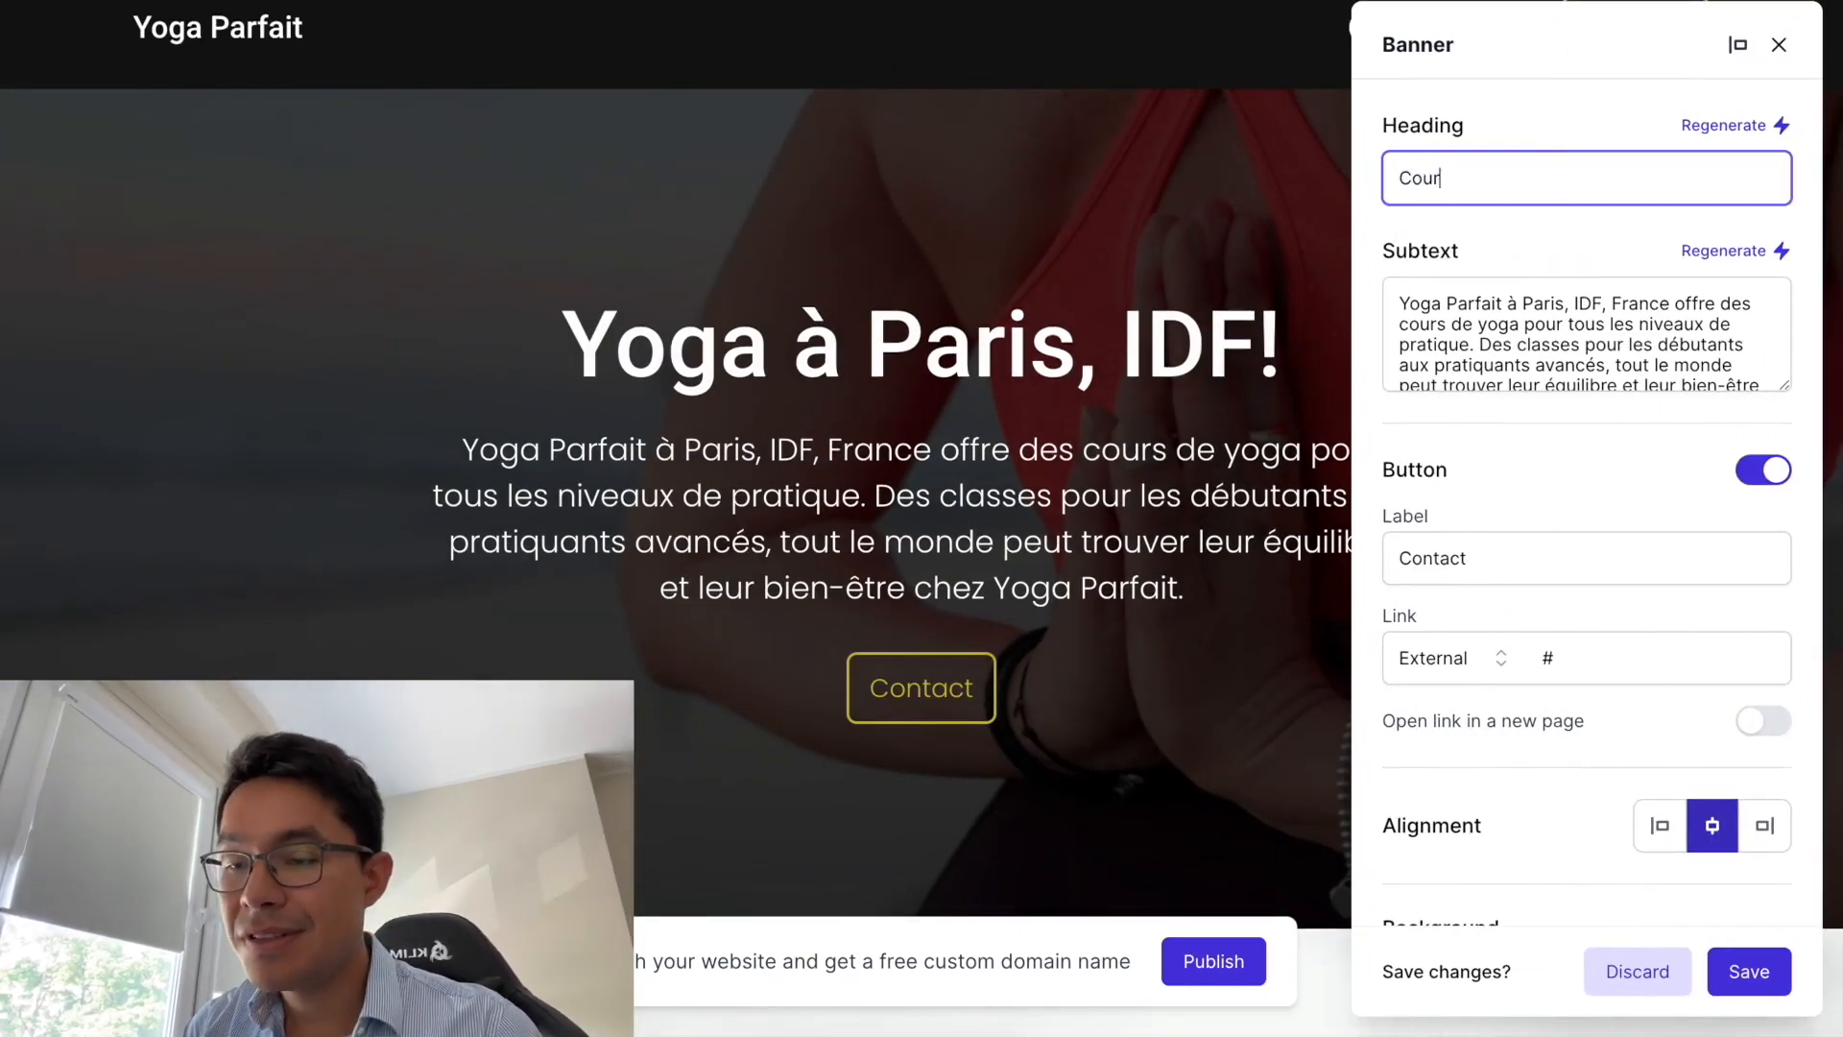
type("s de Yoaga")
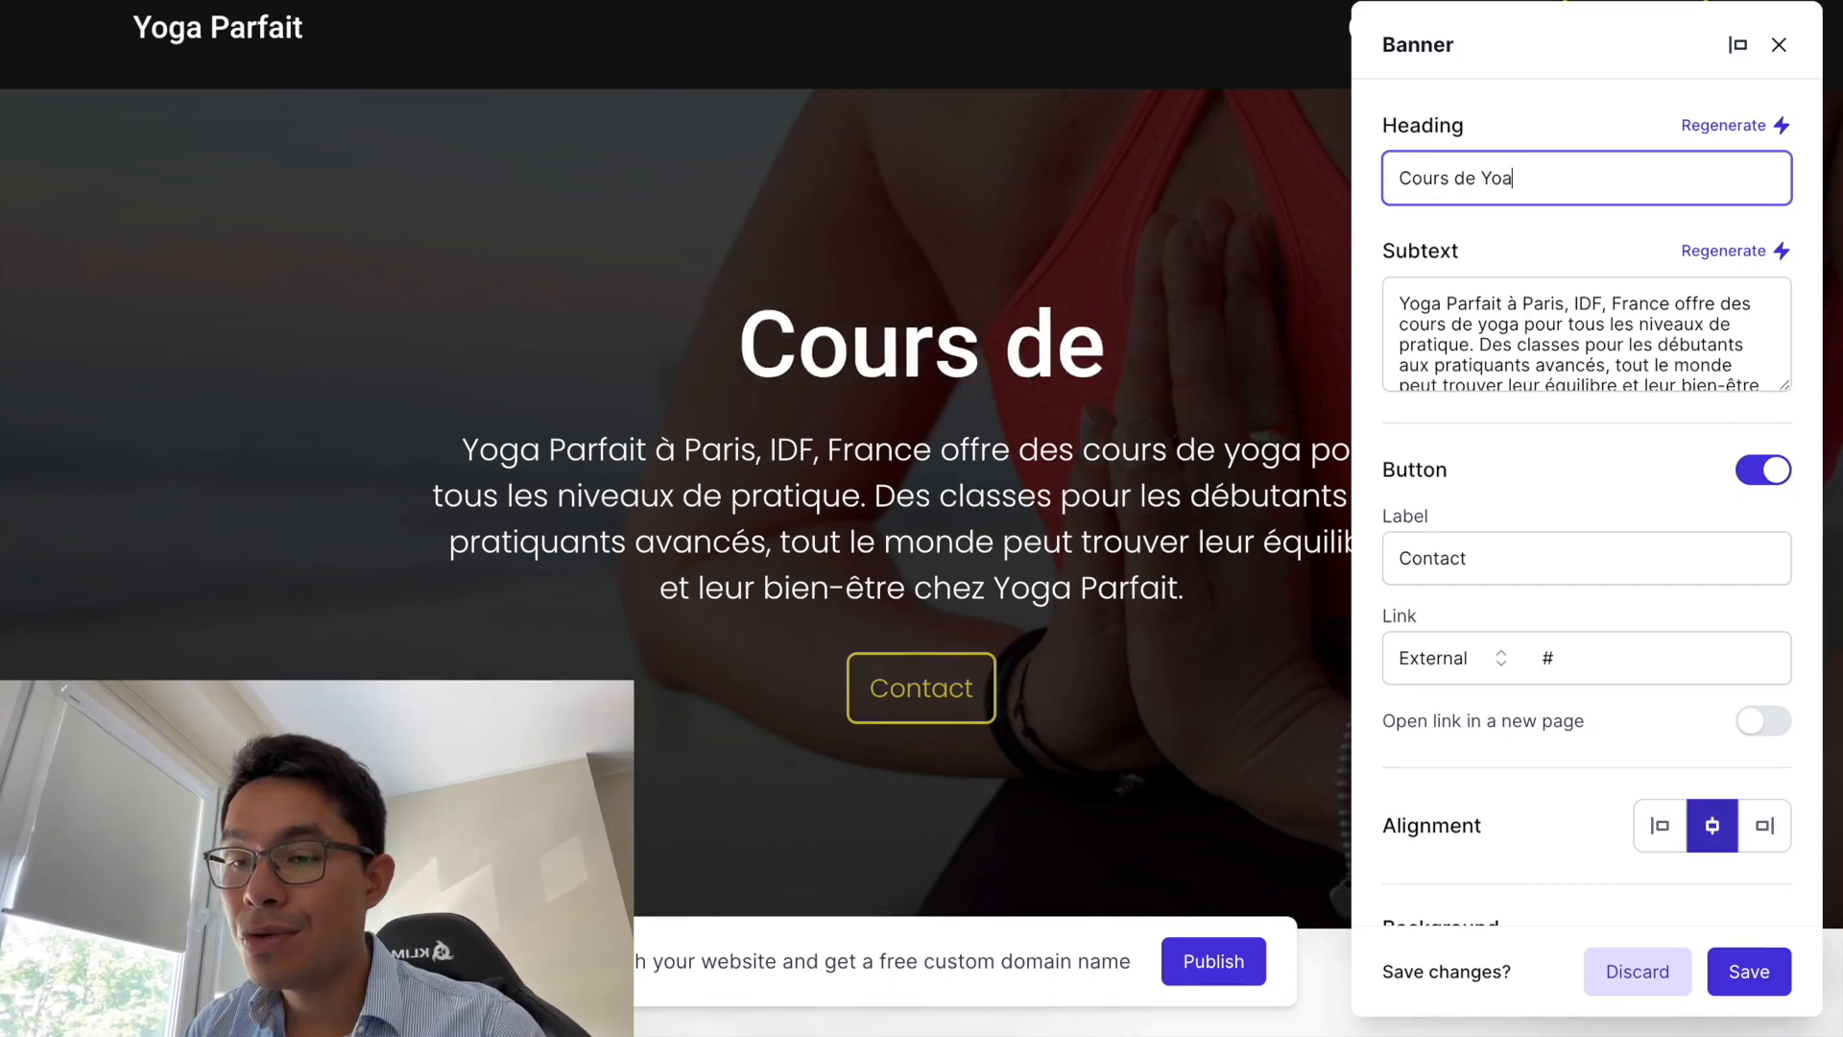
key("BackSpace")
key("BackSpace")
key("BackSpace")
type("ga ")
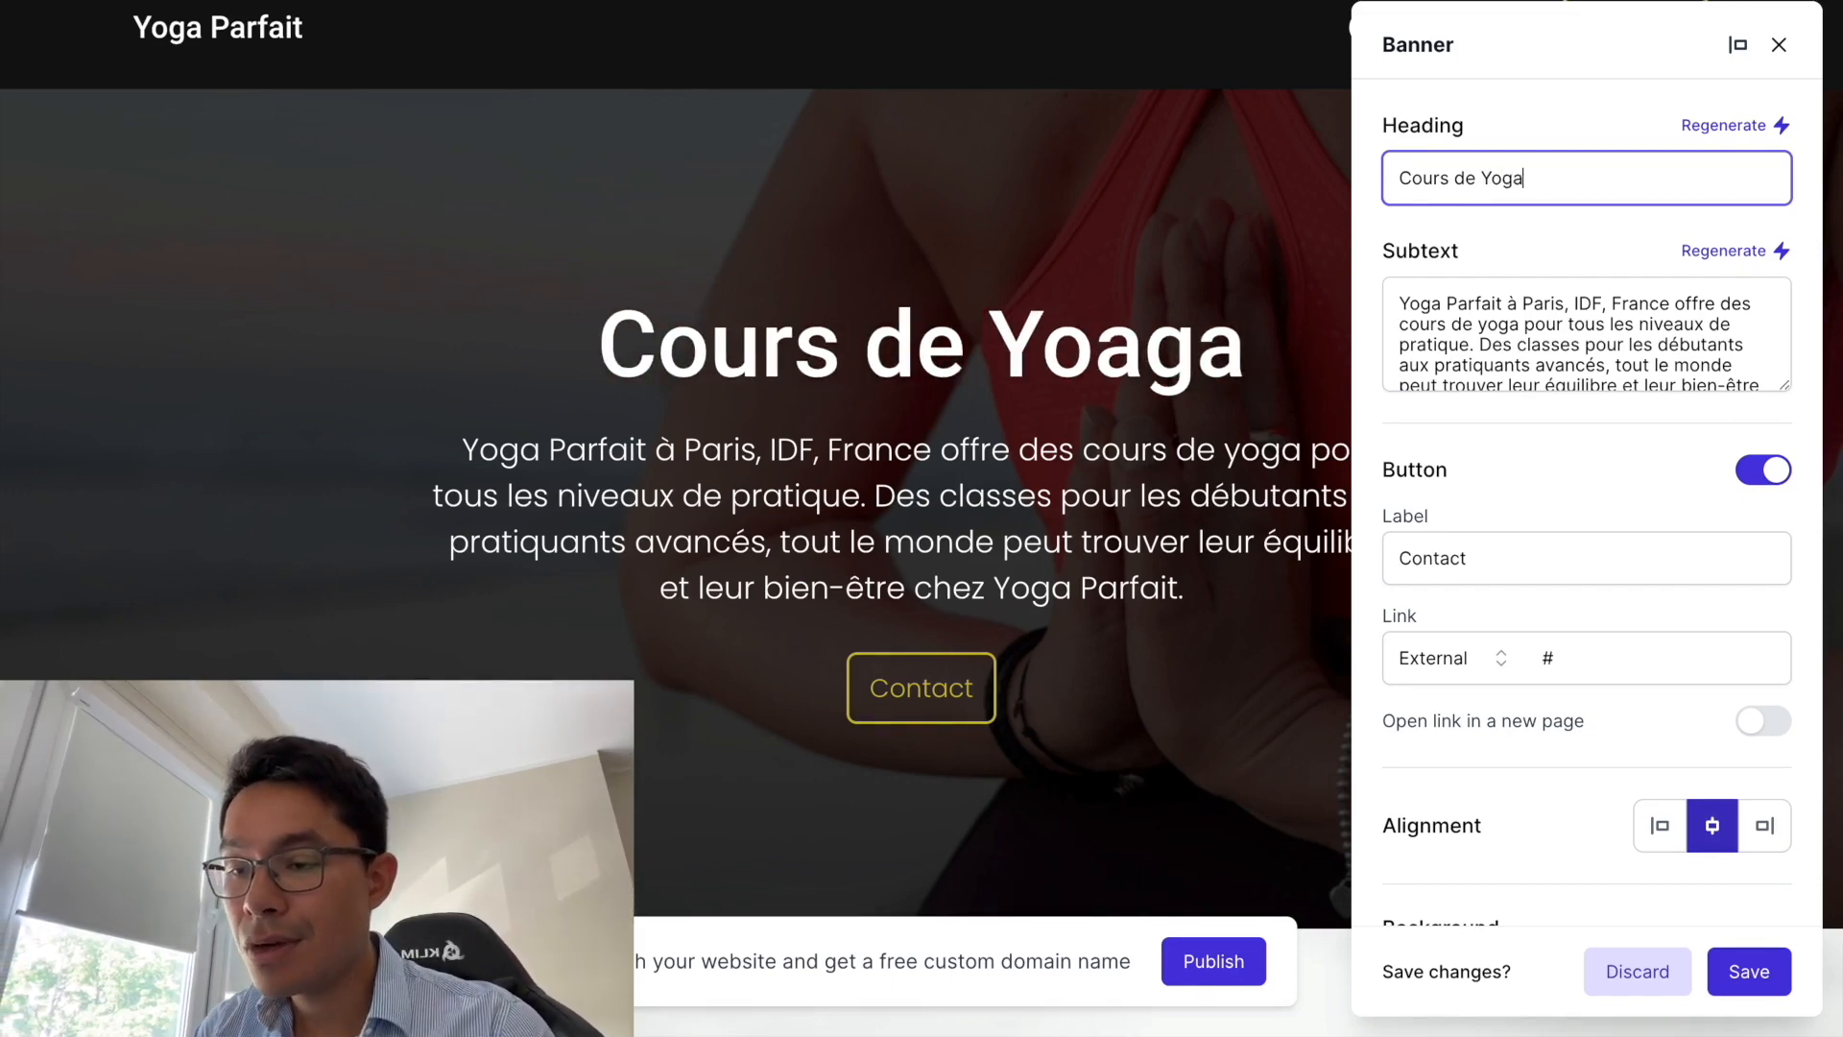
type("à PAri")
key("BackSpace")
key("BackSpace")
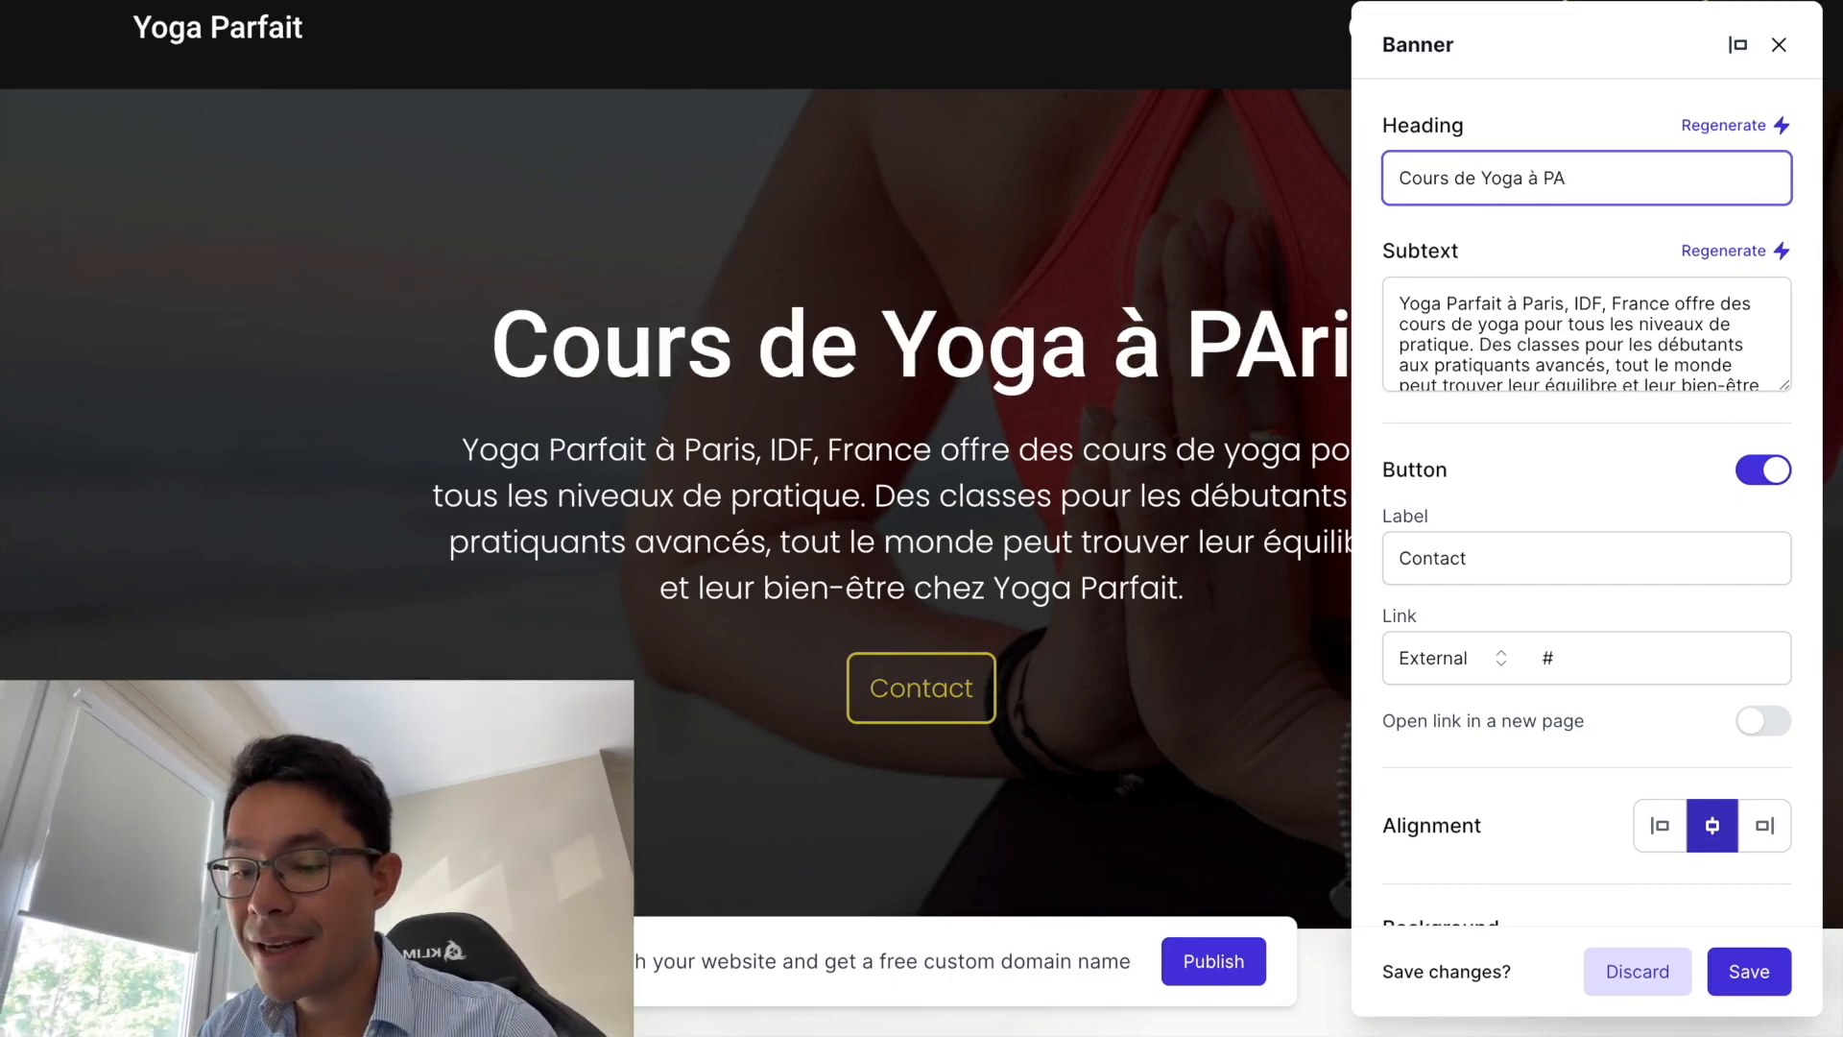
key("BackSpace")
type("aris")
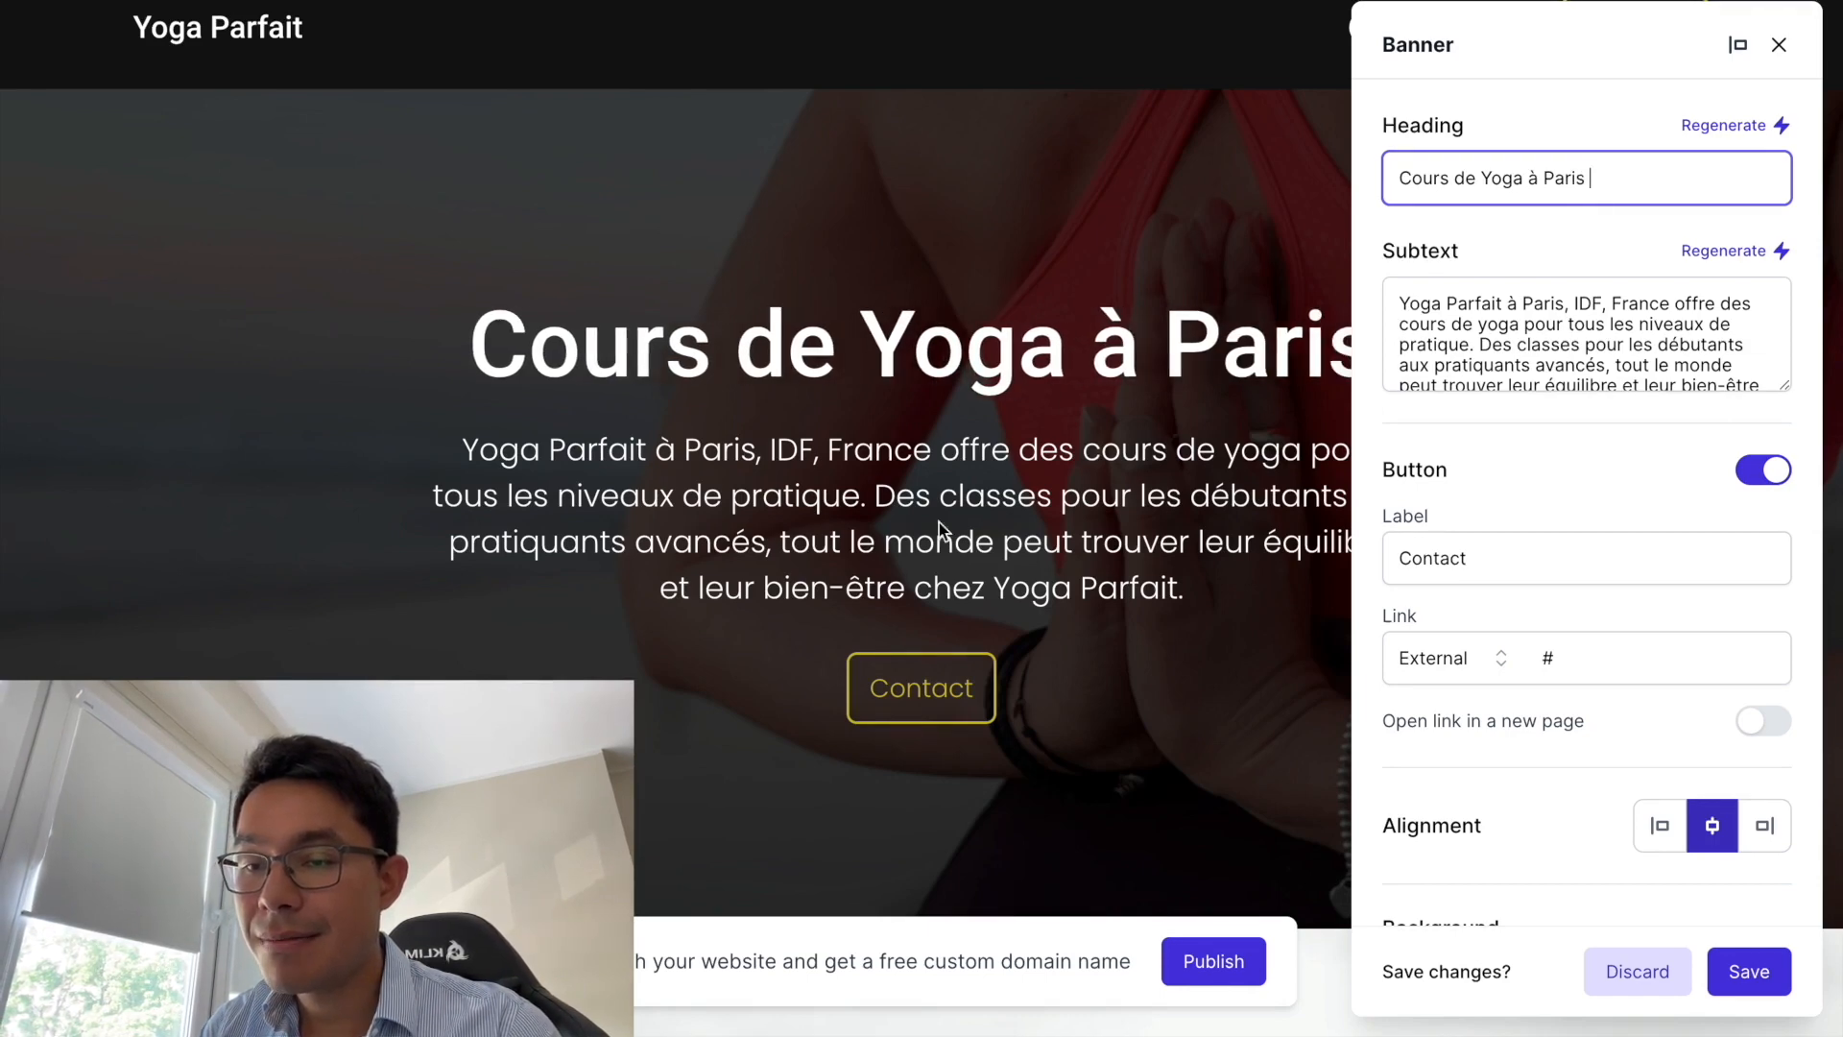
- Replace 'Yoga Parfait à Paris, IDF, France' at the subtext start with 'Yoga Parfait'
left_click(1475, 331)
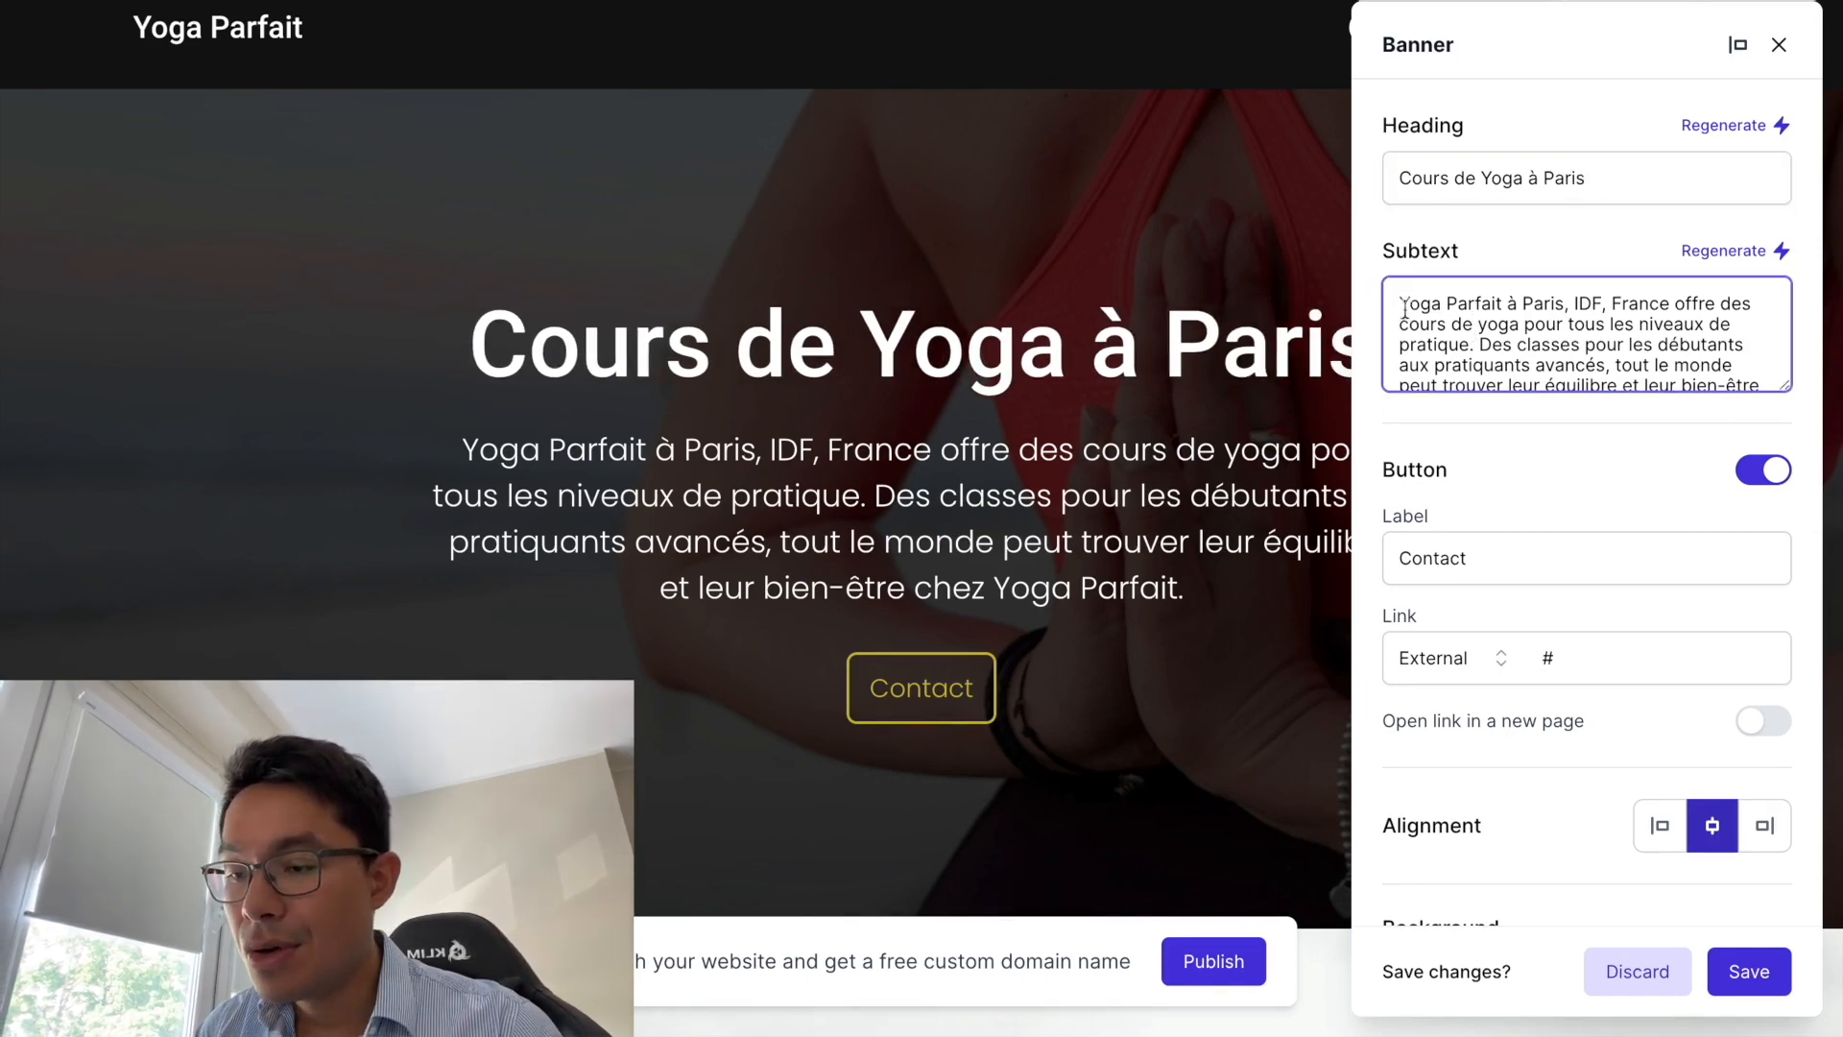
left_click_drag(1408, 307, 1688, 402)
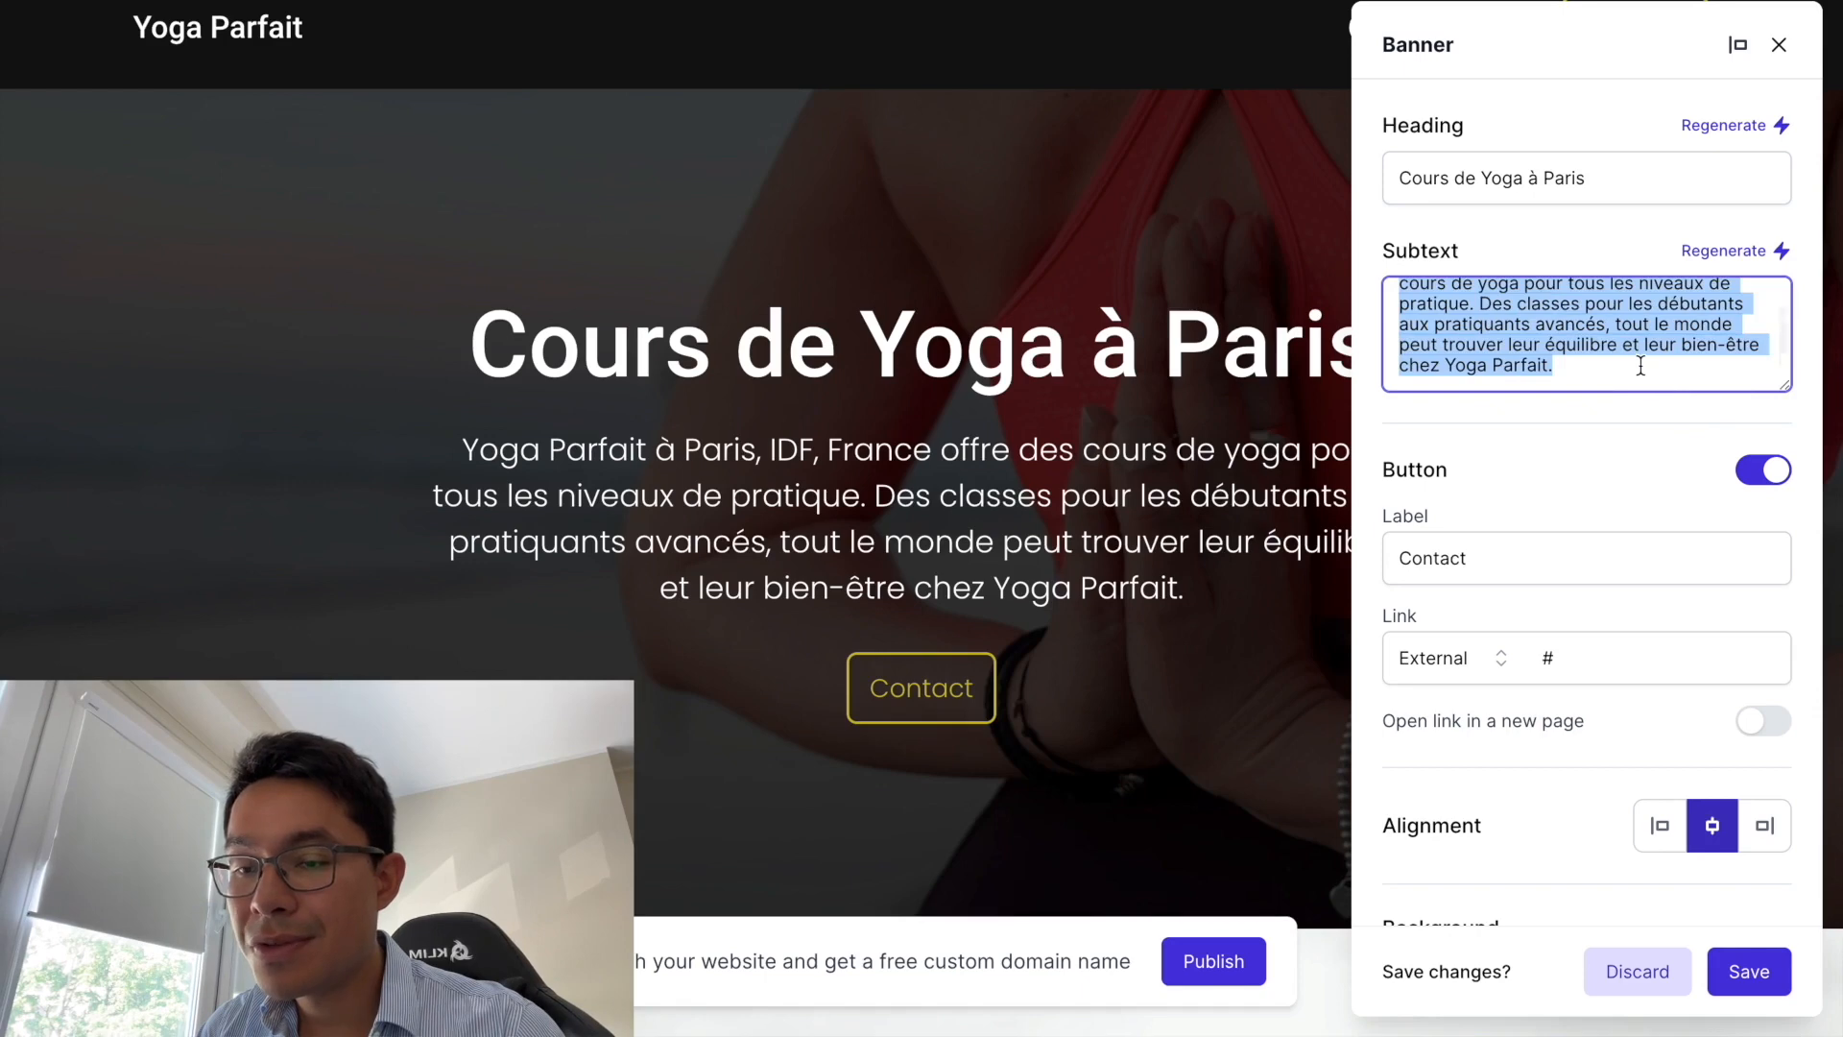
scroll(1622, 370, "up", 2)
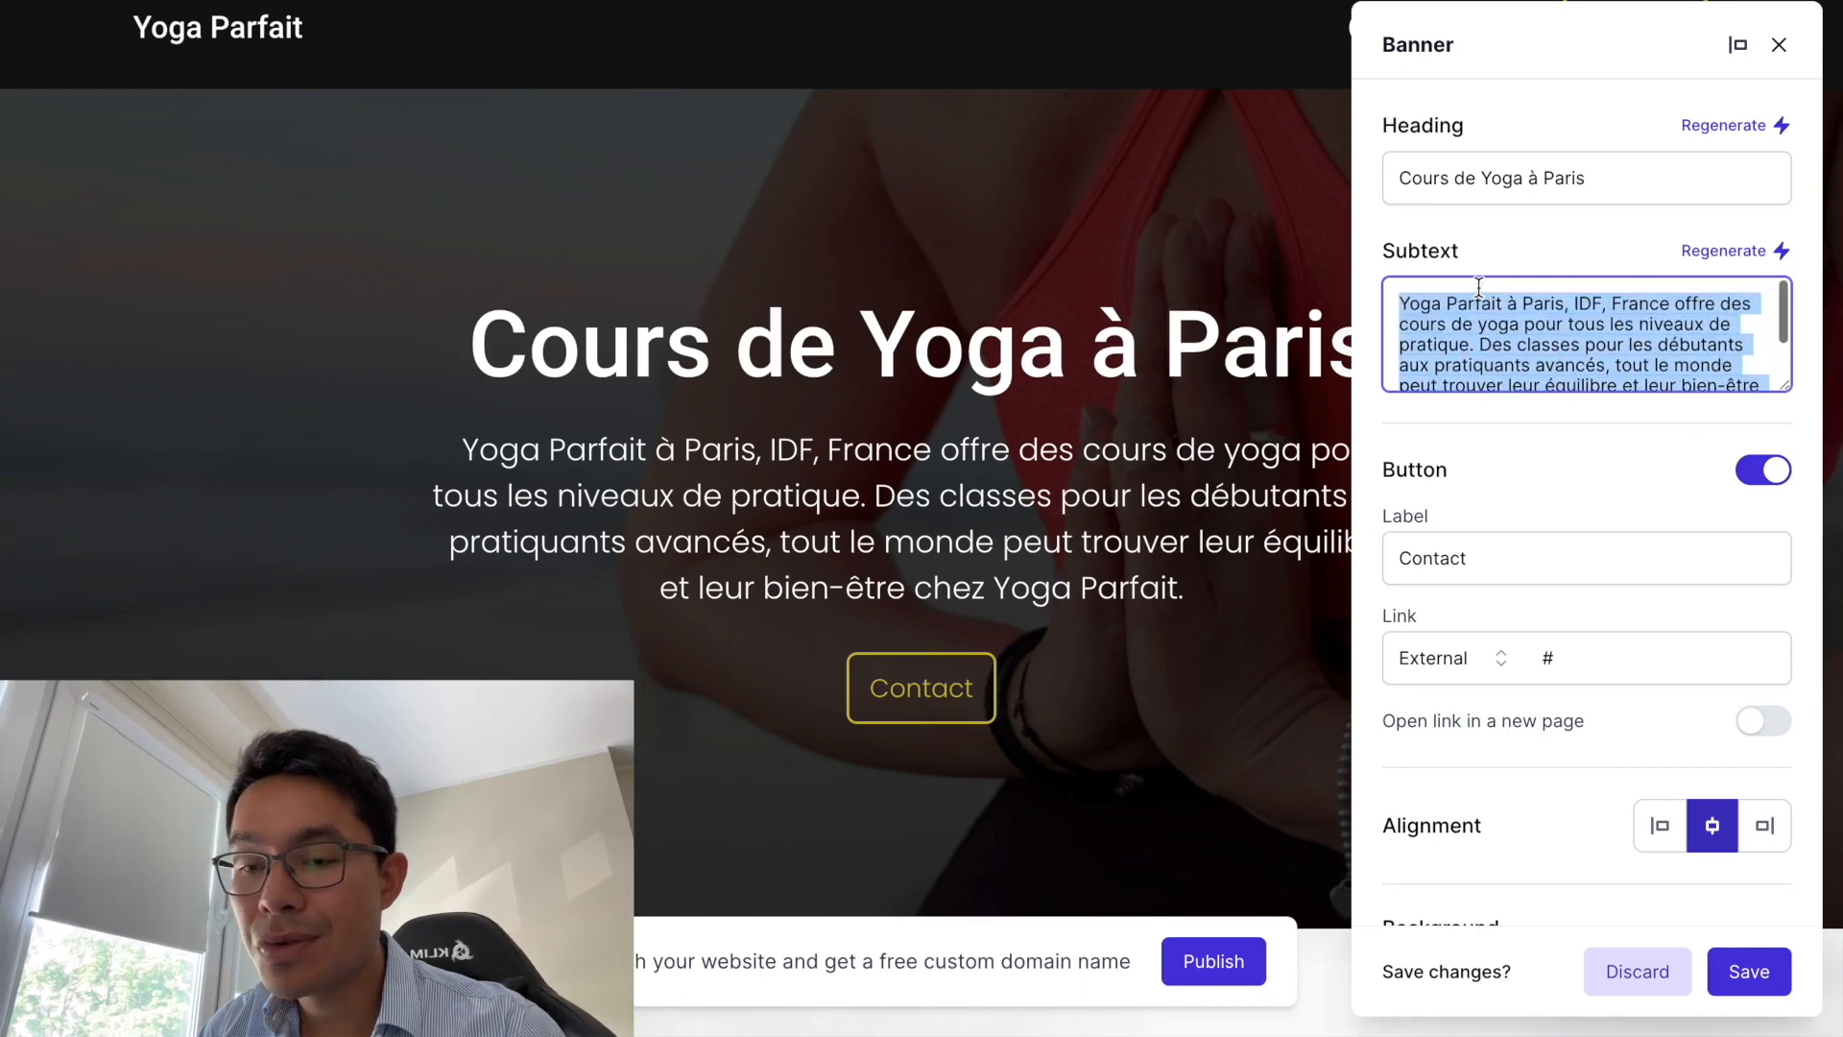
left_click(1402, 303)
left_click_drag(1402, 305, 1526, 343)
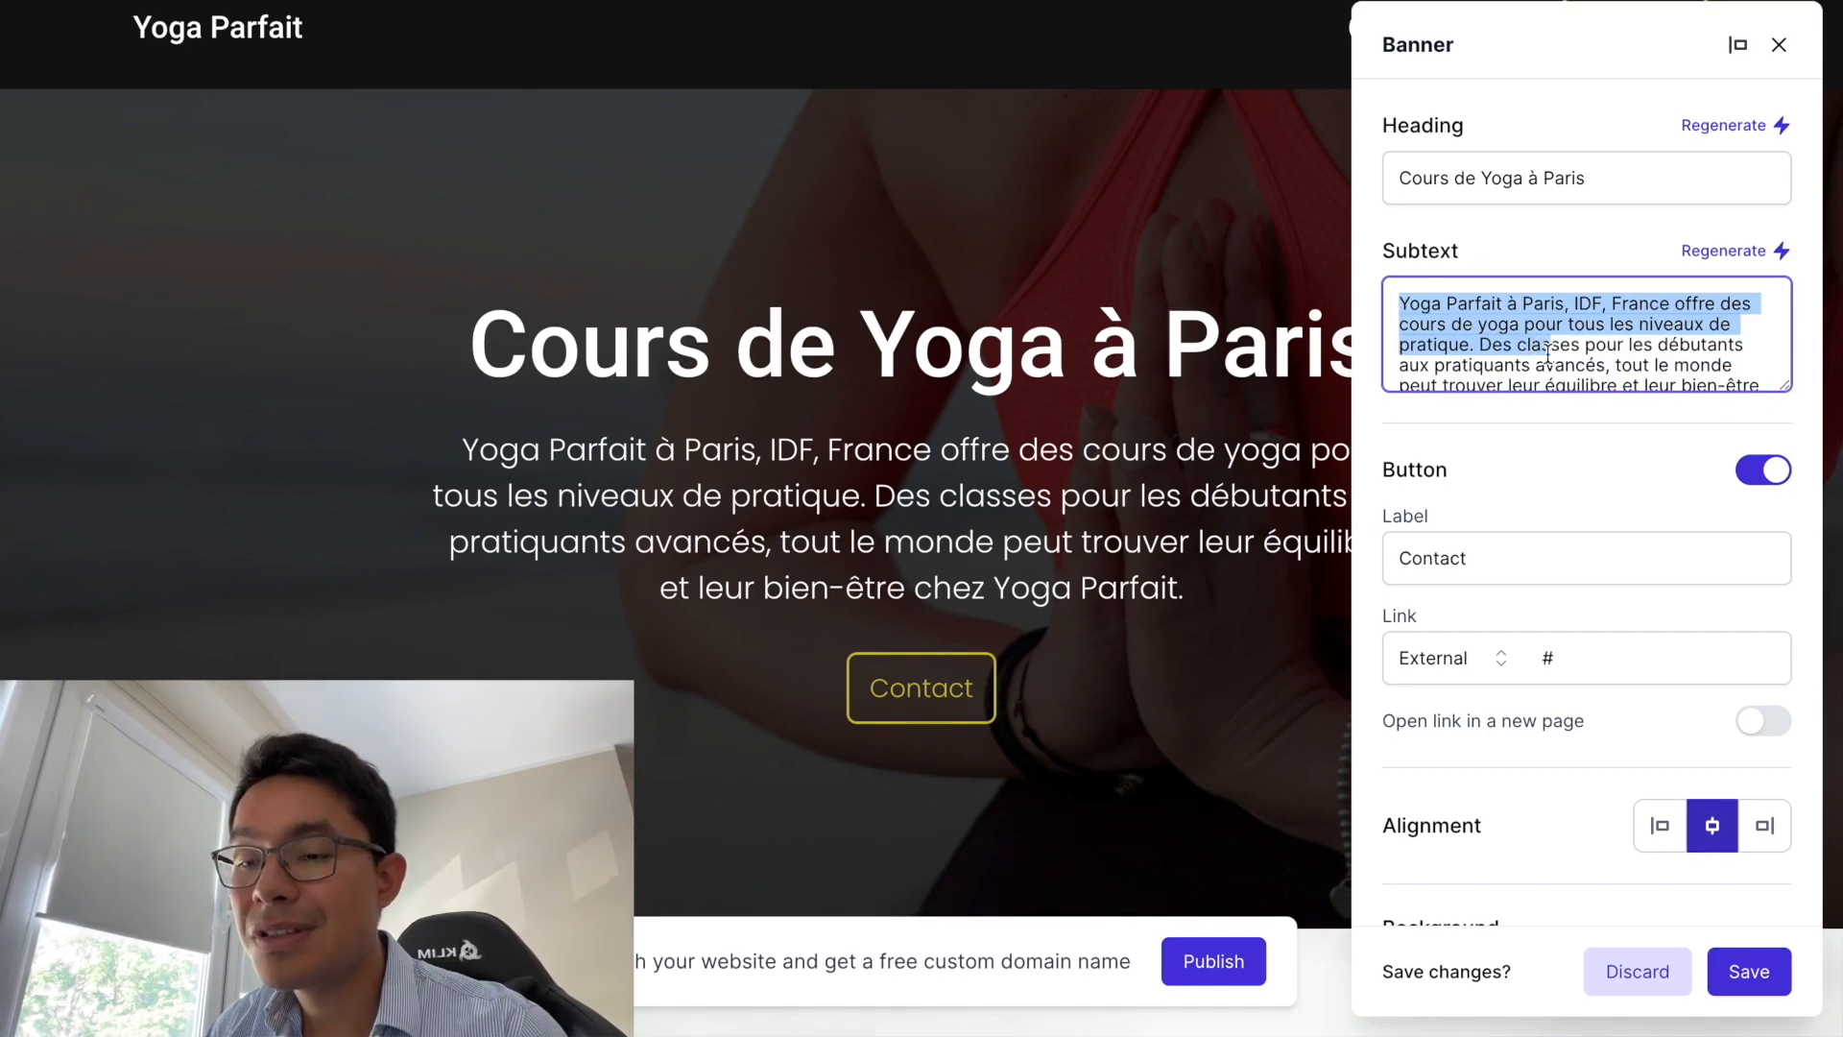
left_click(1548, 347)
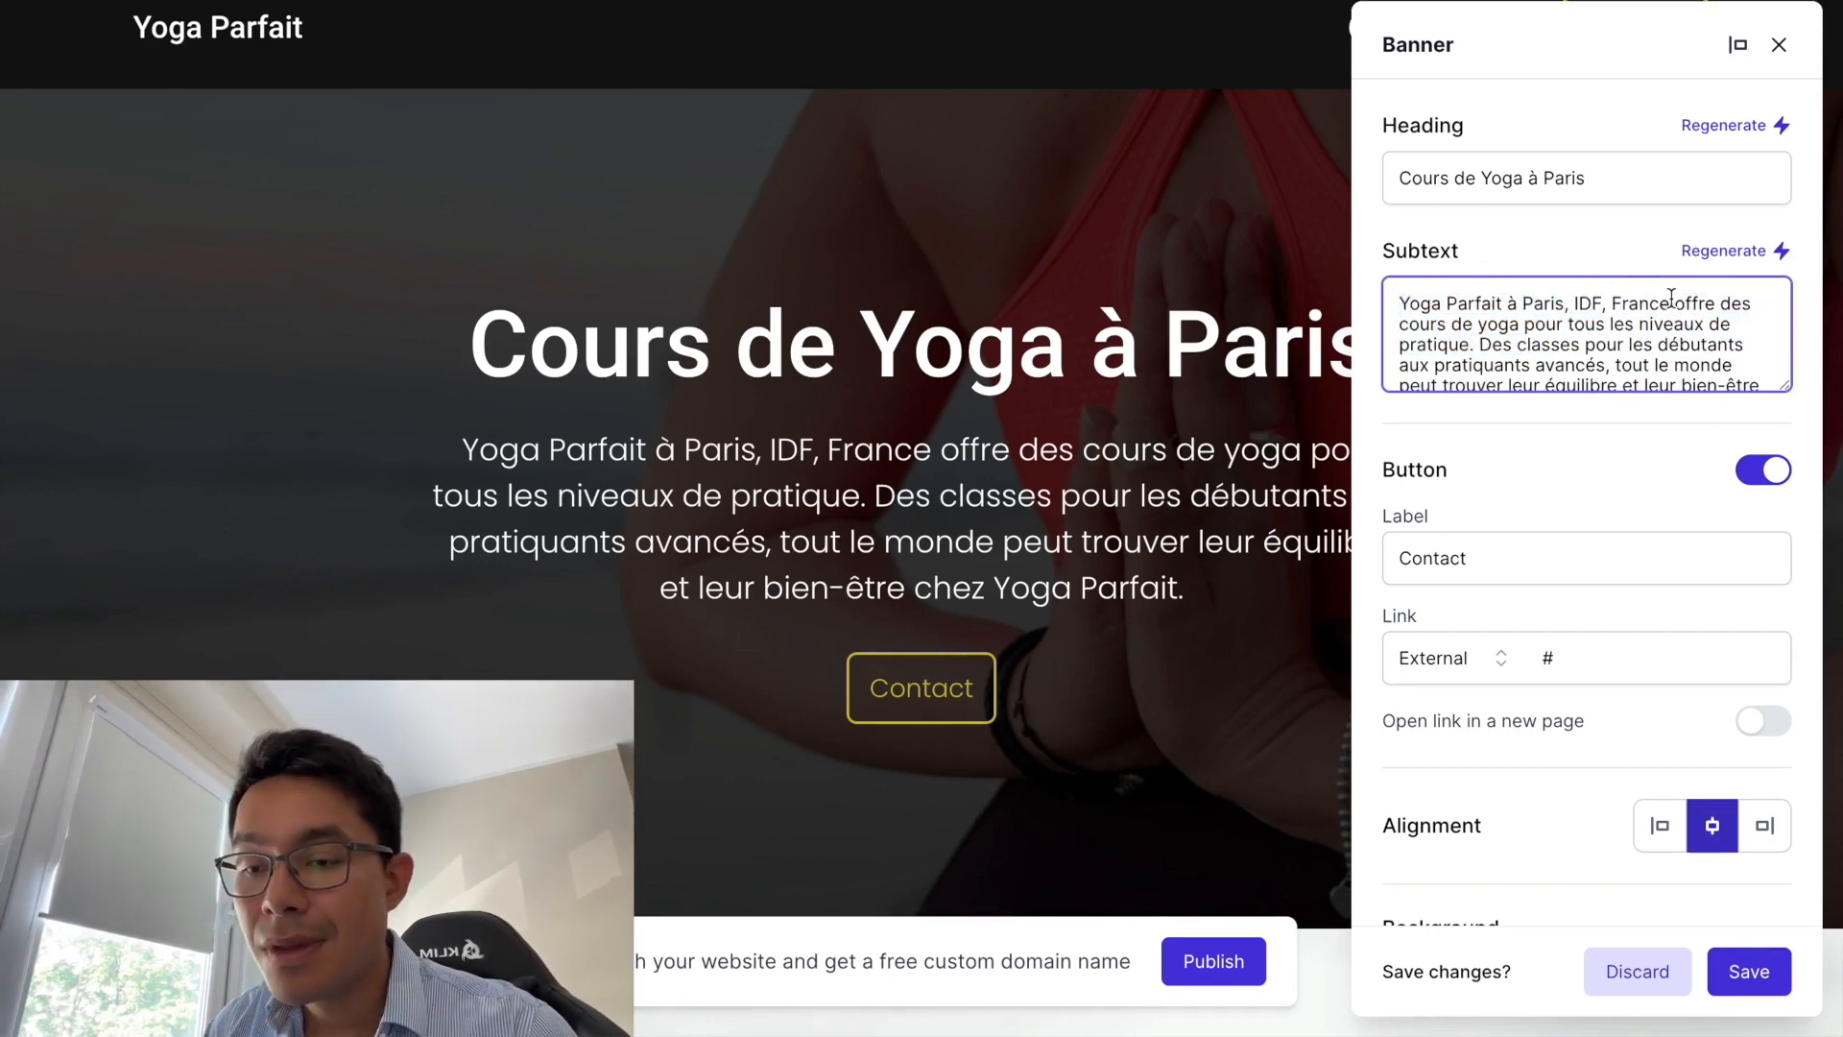
left_click_drag(1671, 304, 1332, 279)
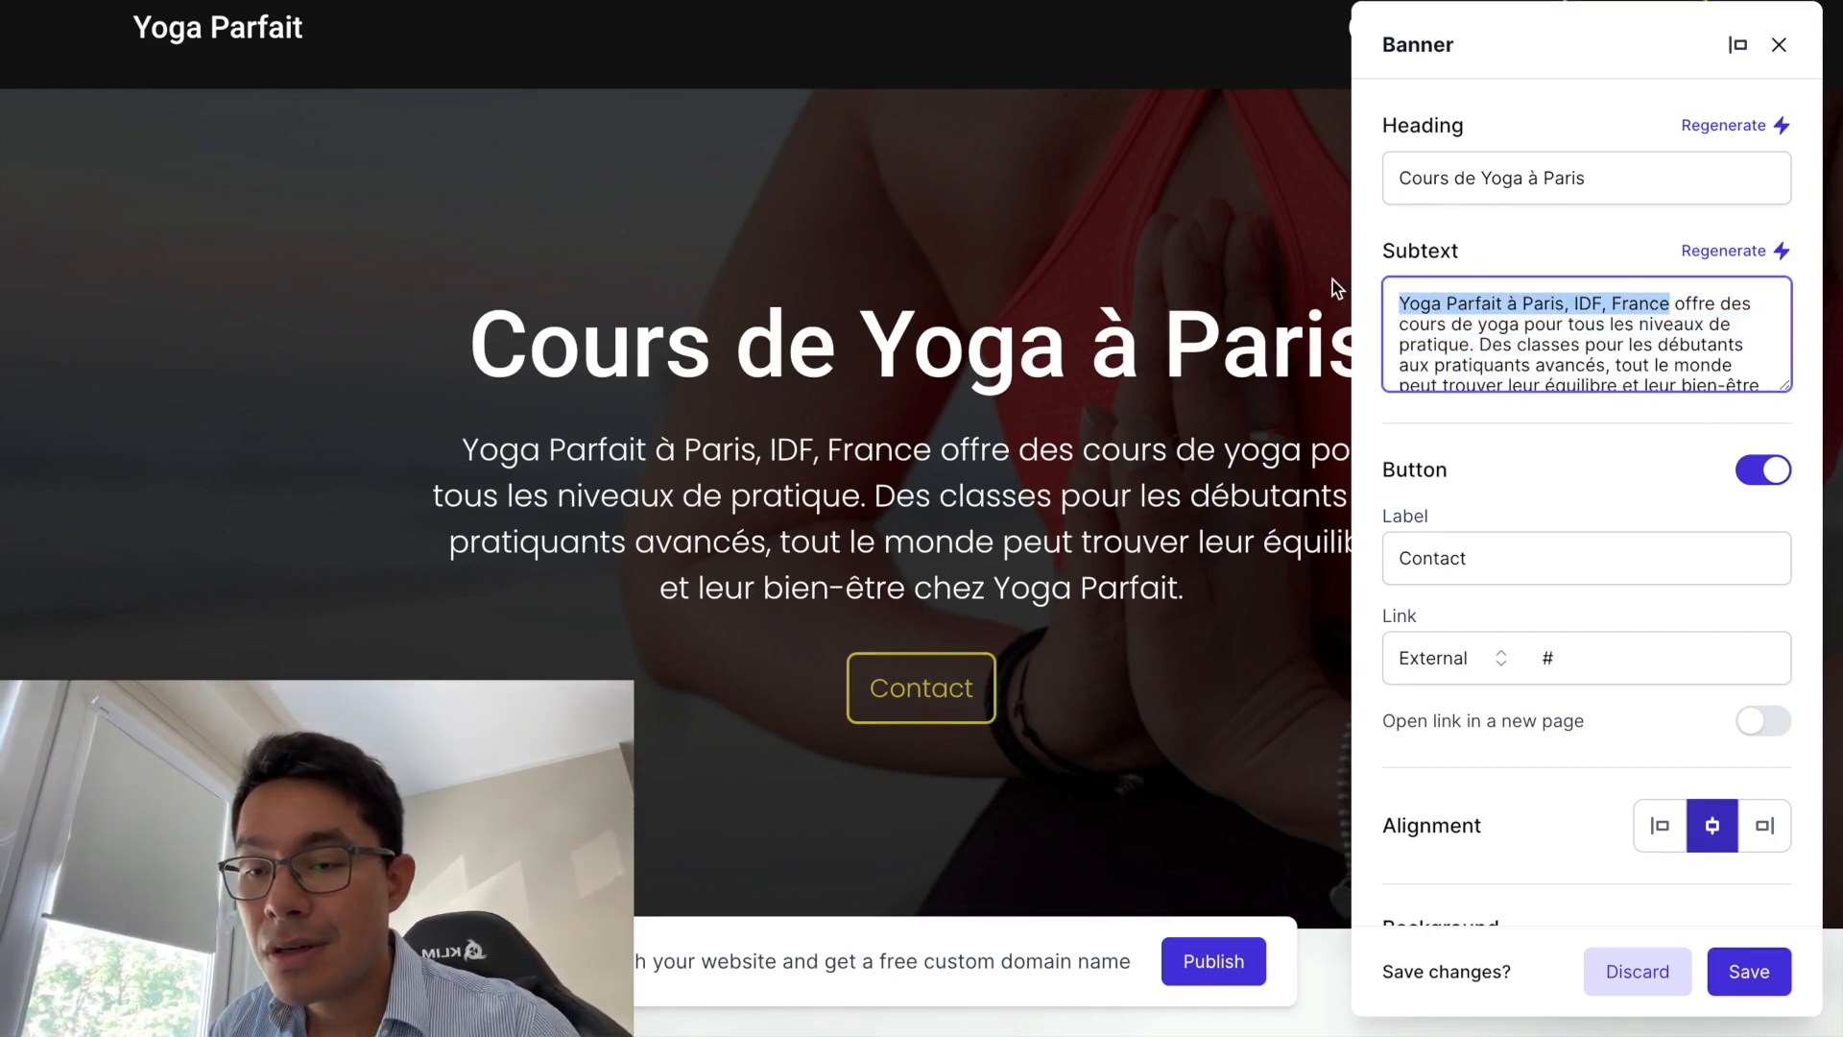
type("Yoag")
key("BackSpace")
key("BackSpace")
type("ga Parfait.")
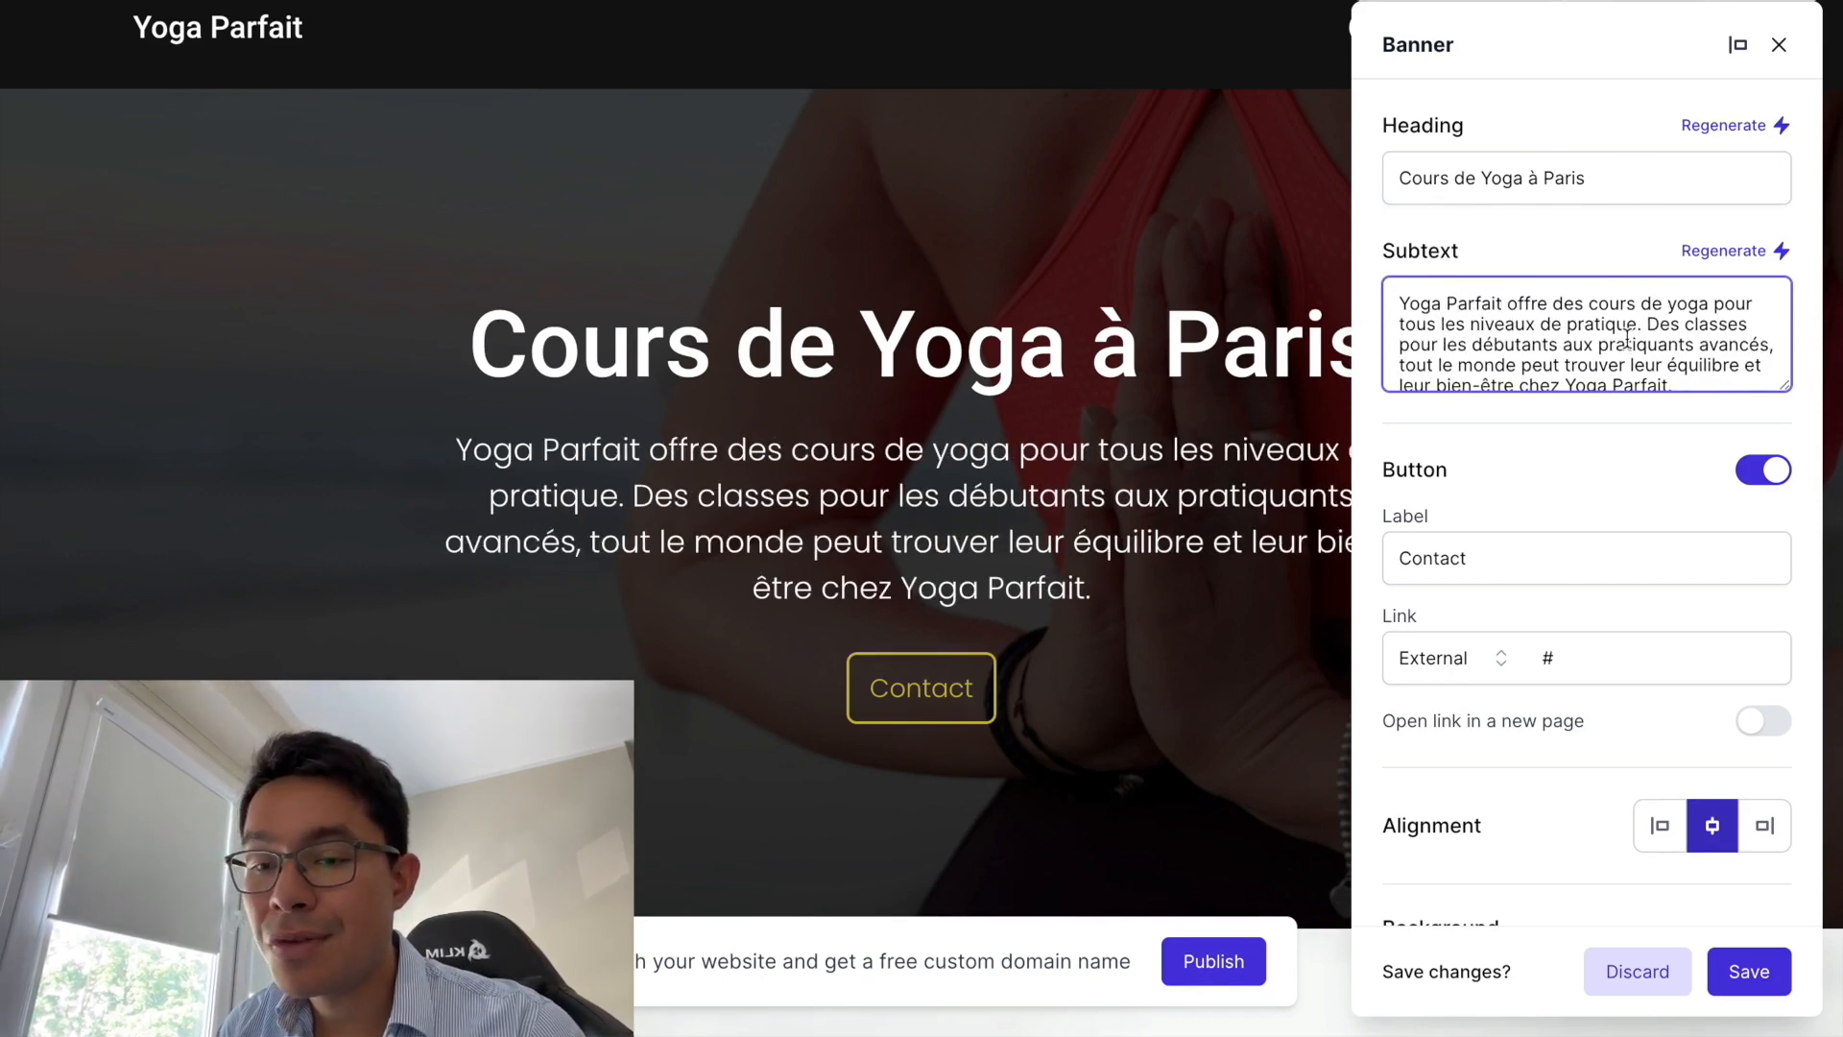
- Append 'Situé au coeur de Paris.' to the end of the banner subtext
scroll(1584, 346, "down", 1)
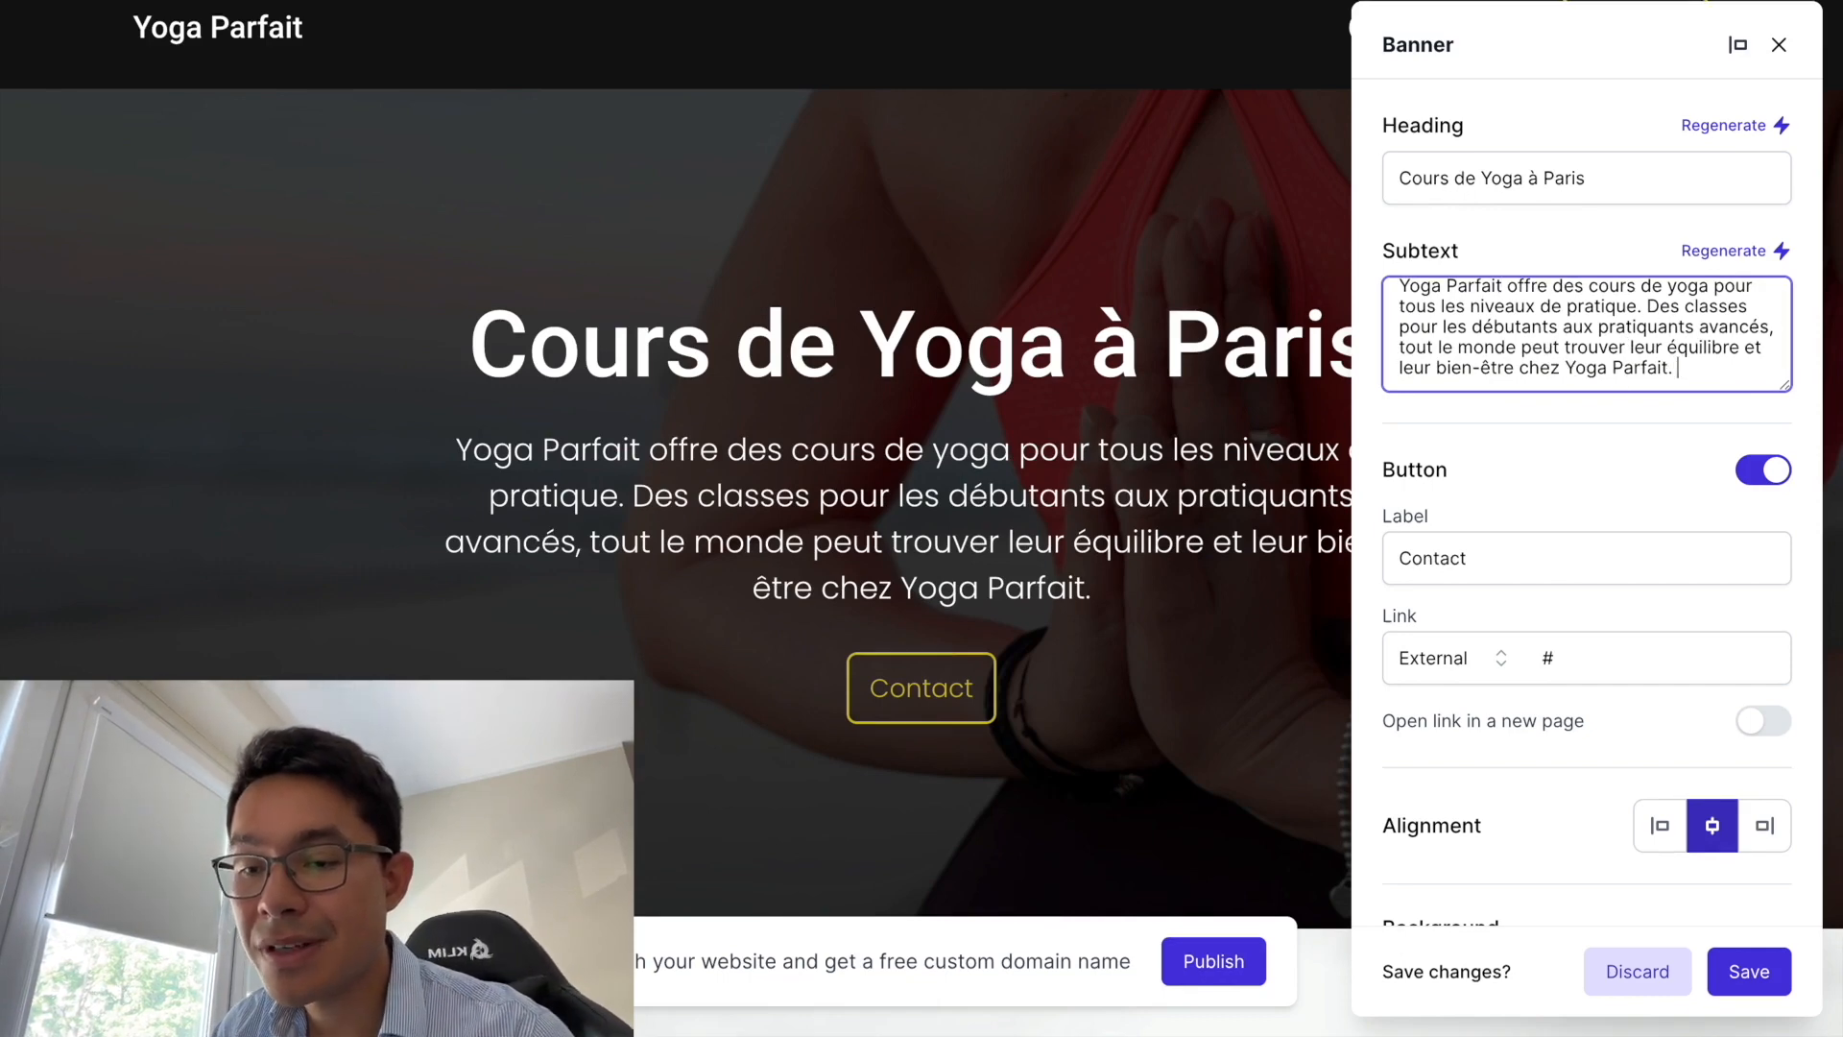
type("Situé")
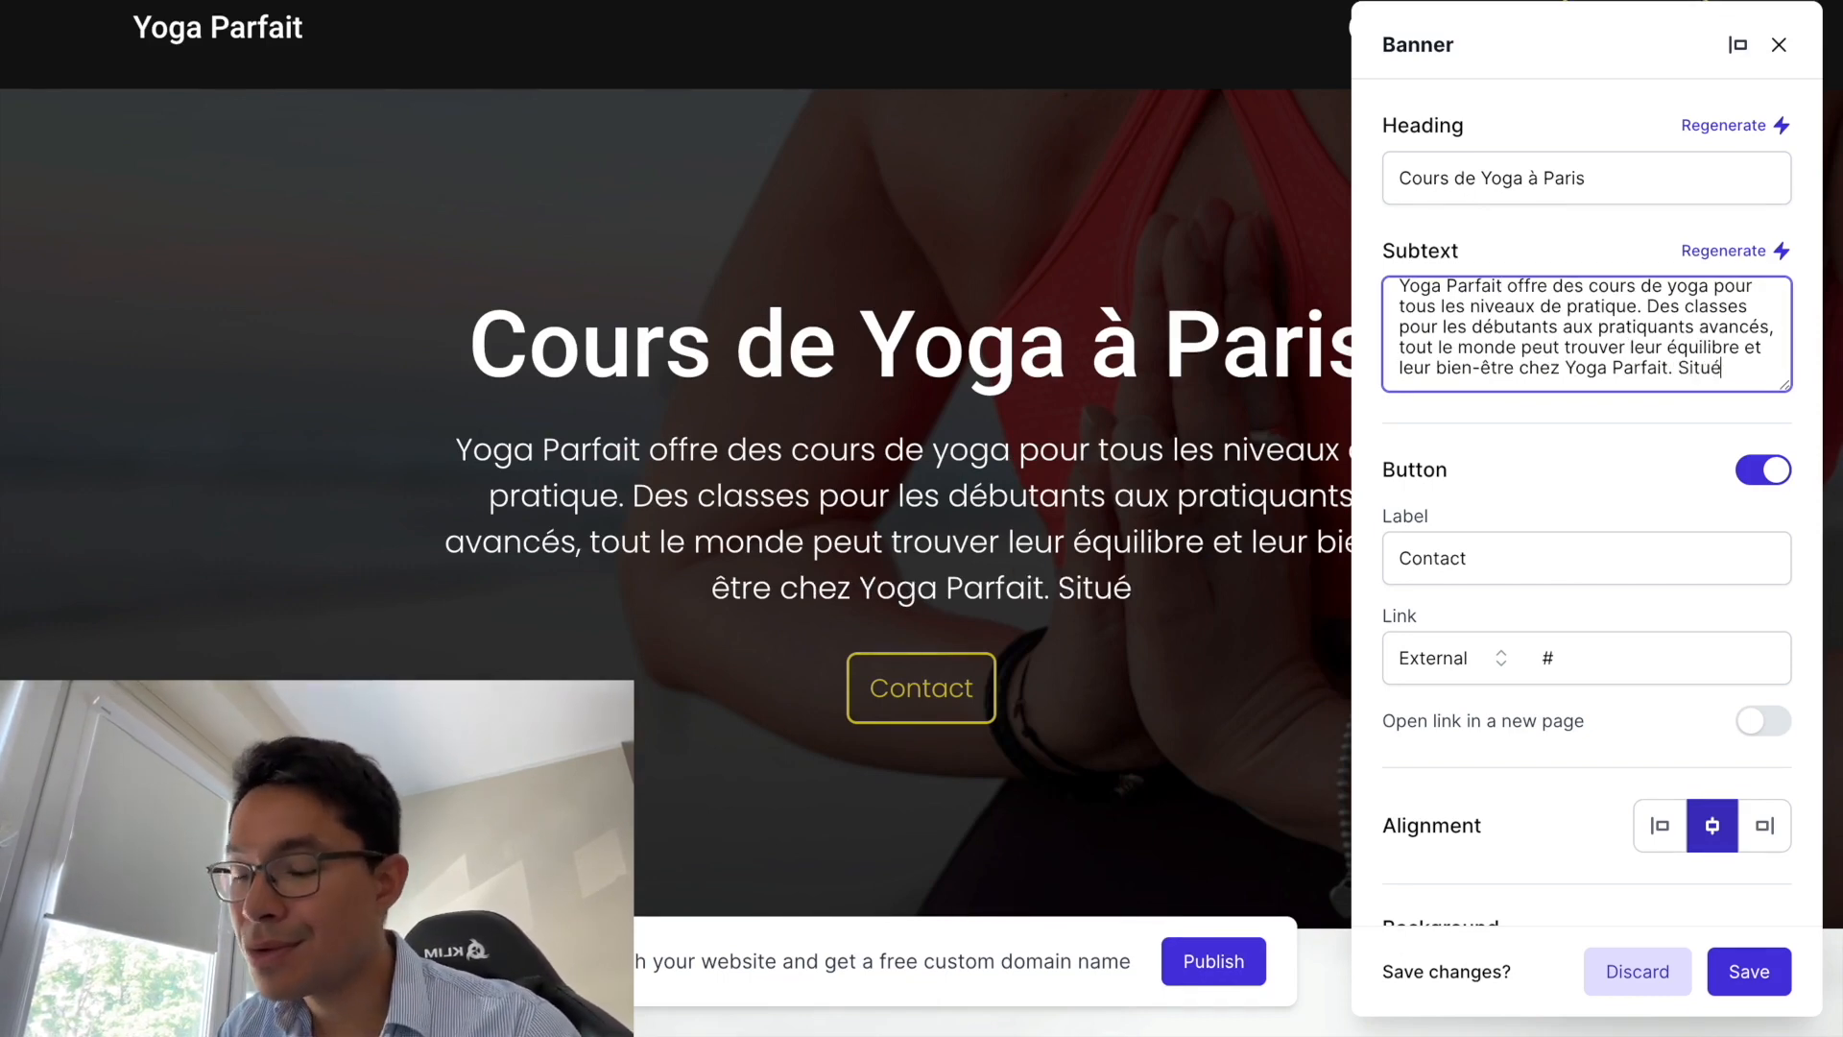
type(" au coeur de Paris.")
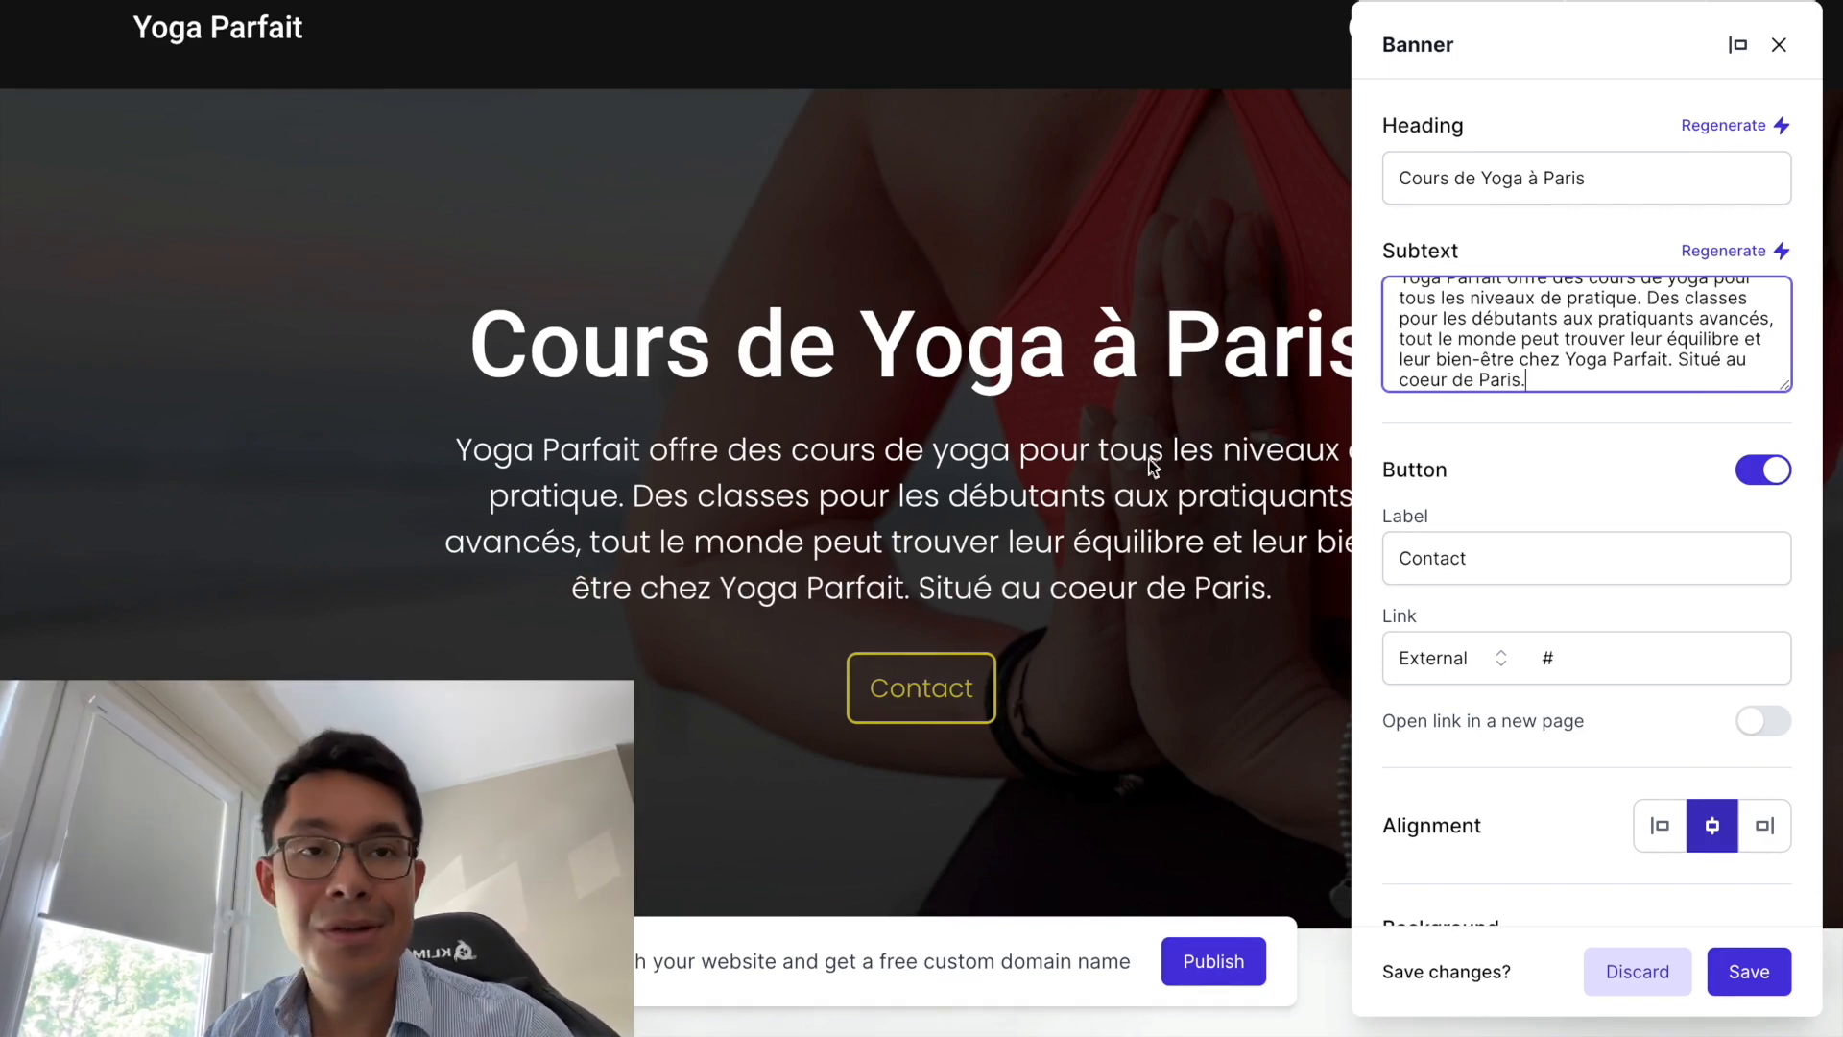
left_click(866, 562)
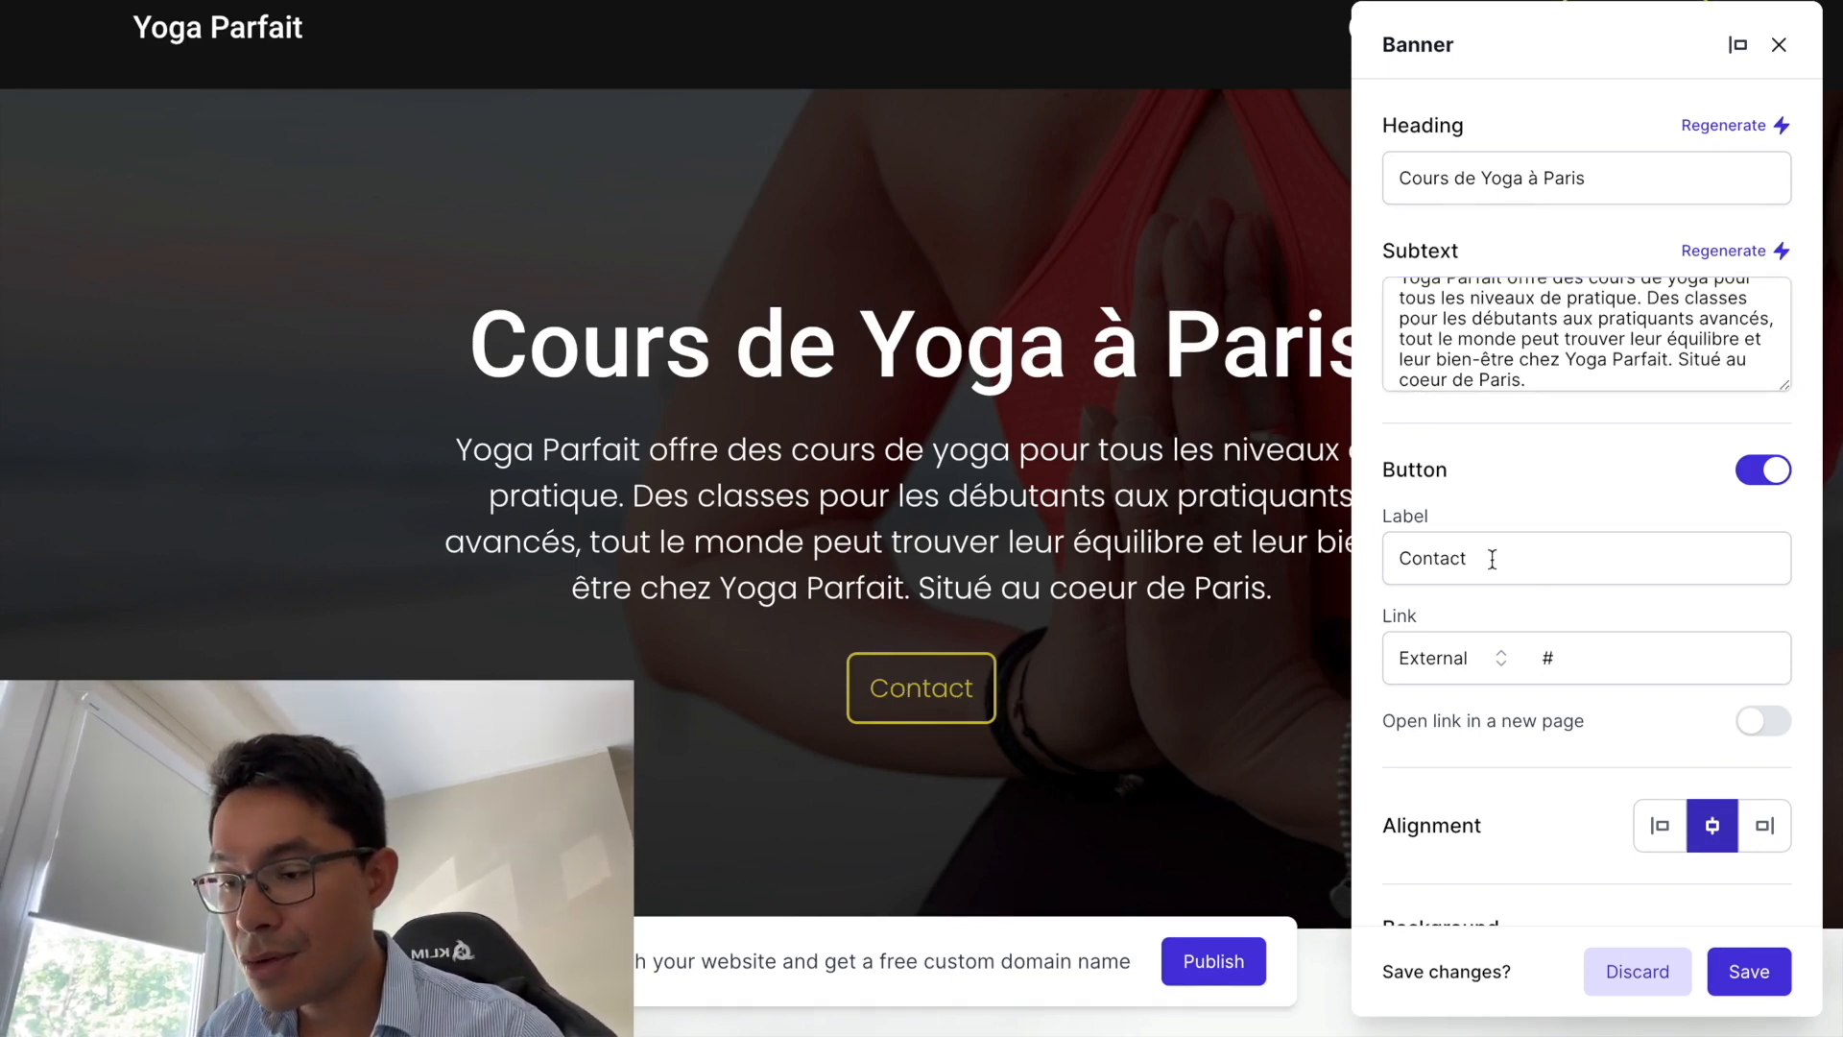
- Change the banner button label from 'Contact' to 'Testez nos cours gratuitement'
left_click_drag(1492, 559, 1336, 554)
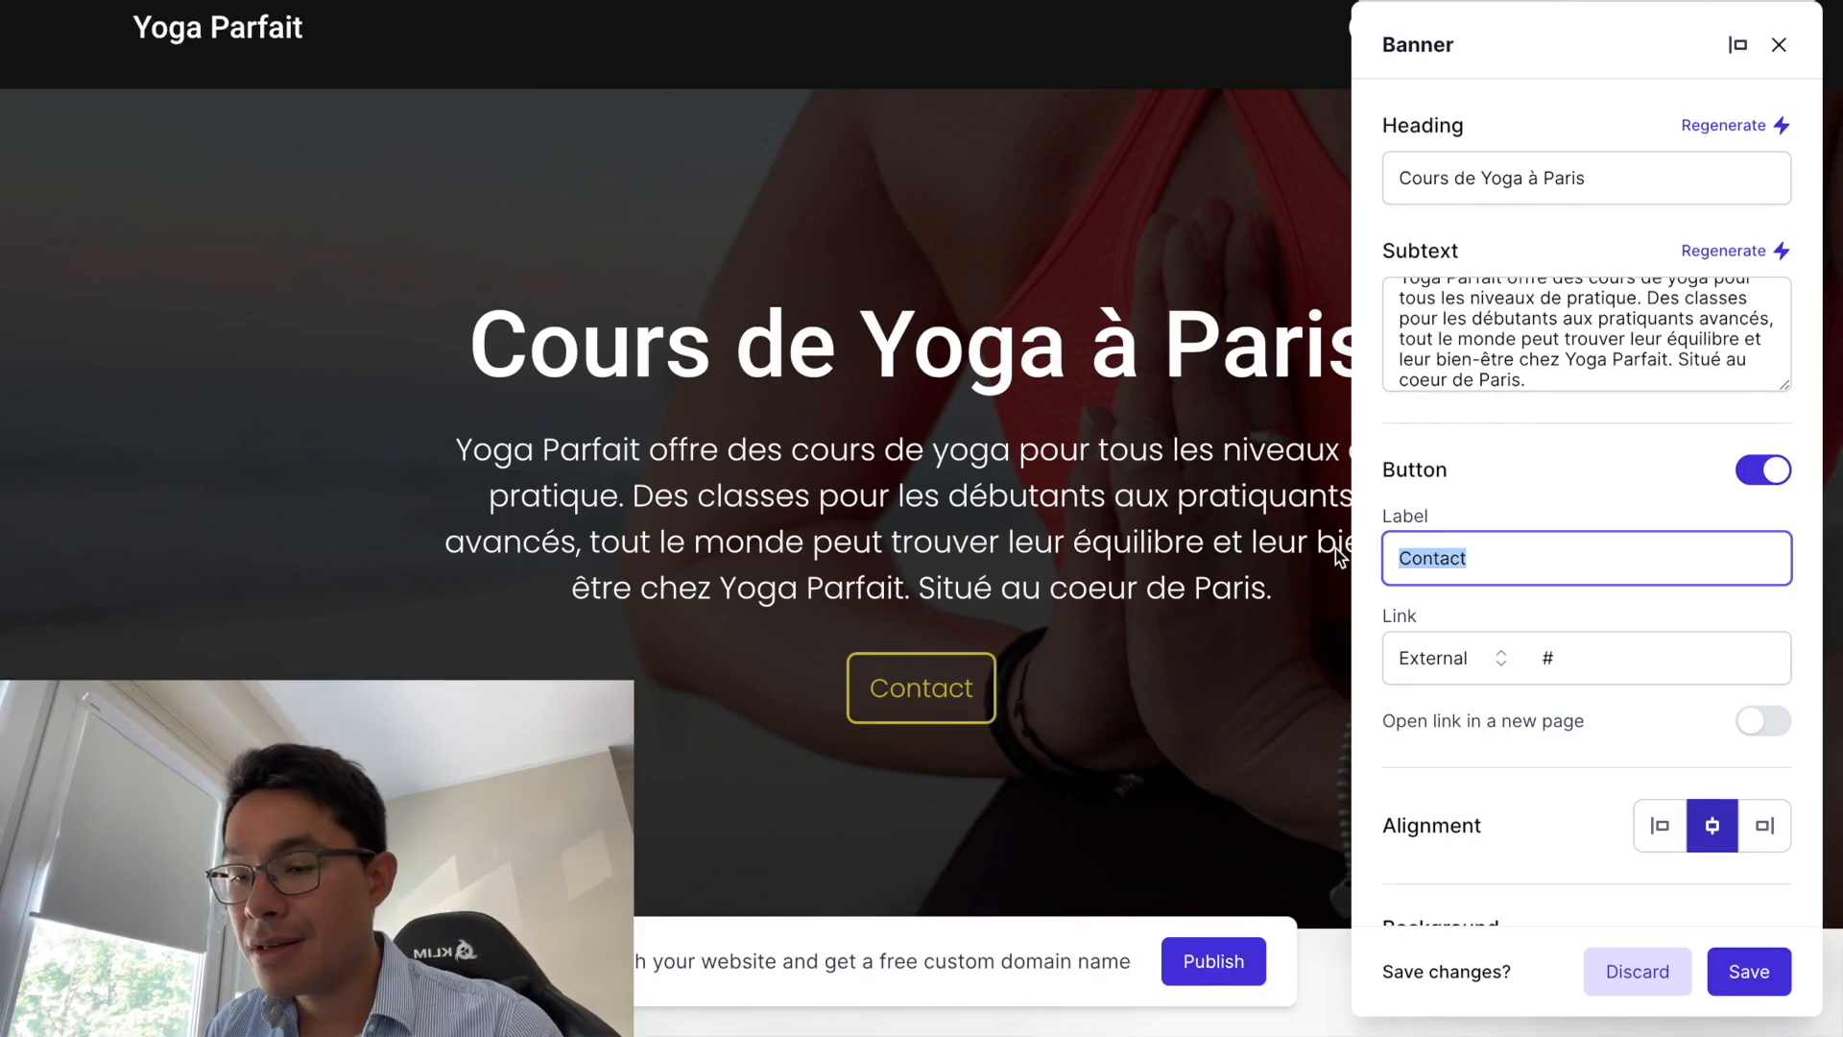
type("Test")
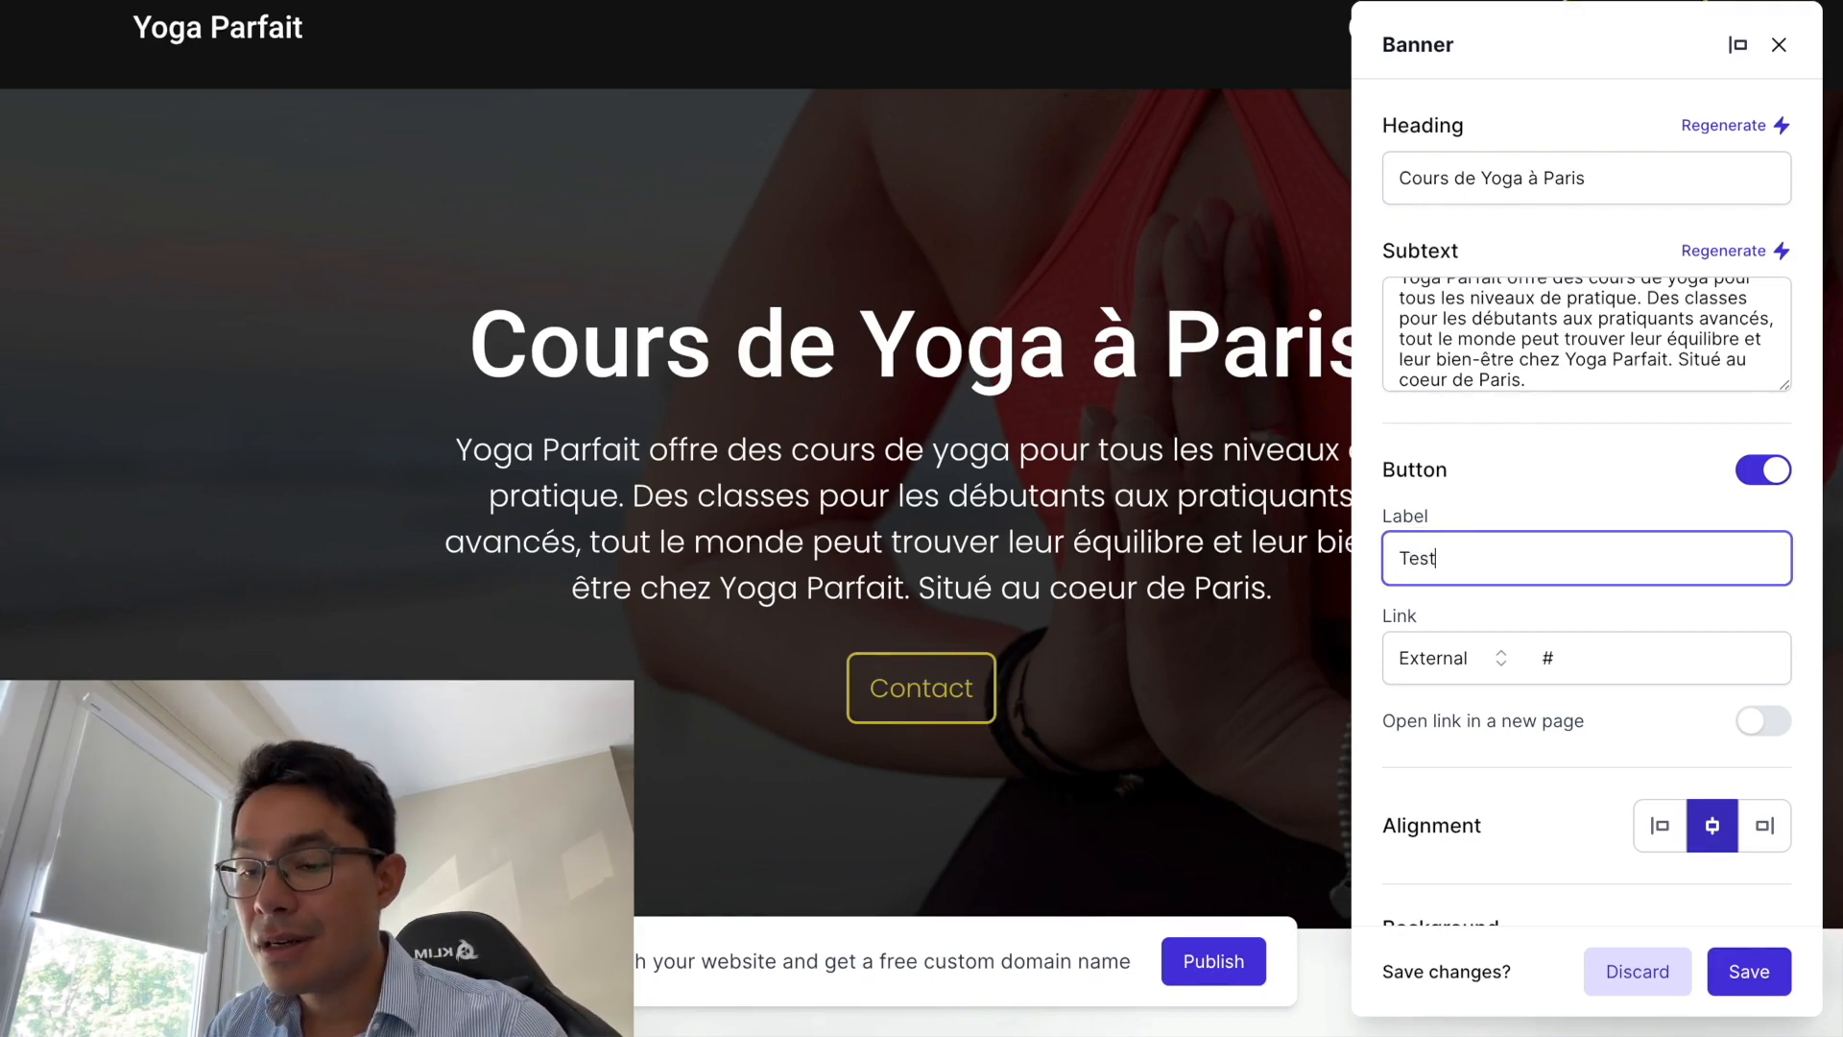
type("ez notres corurs")
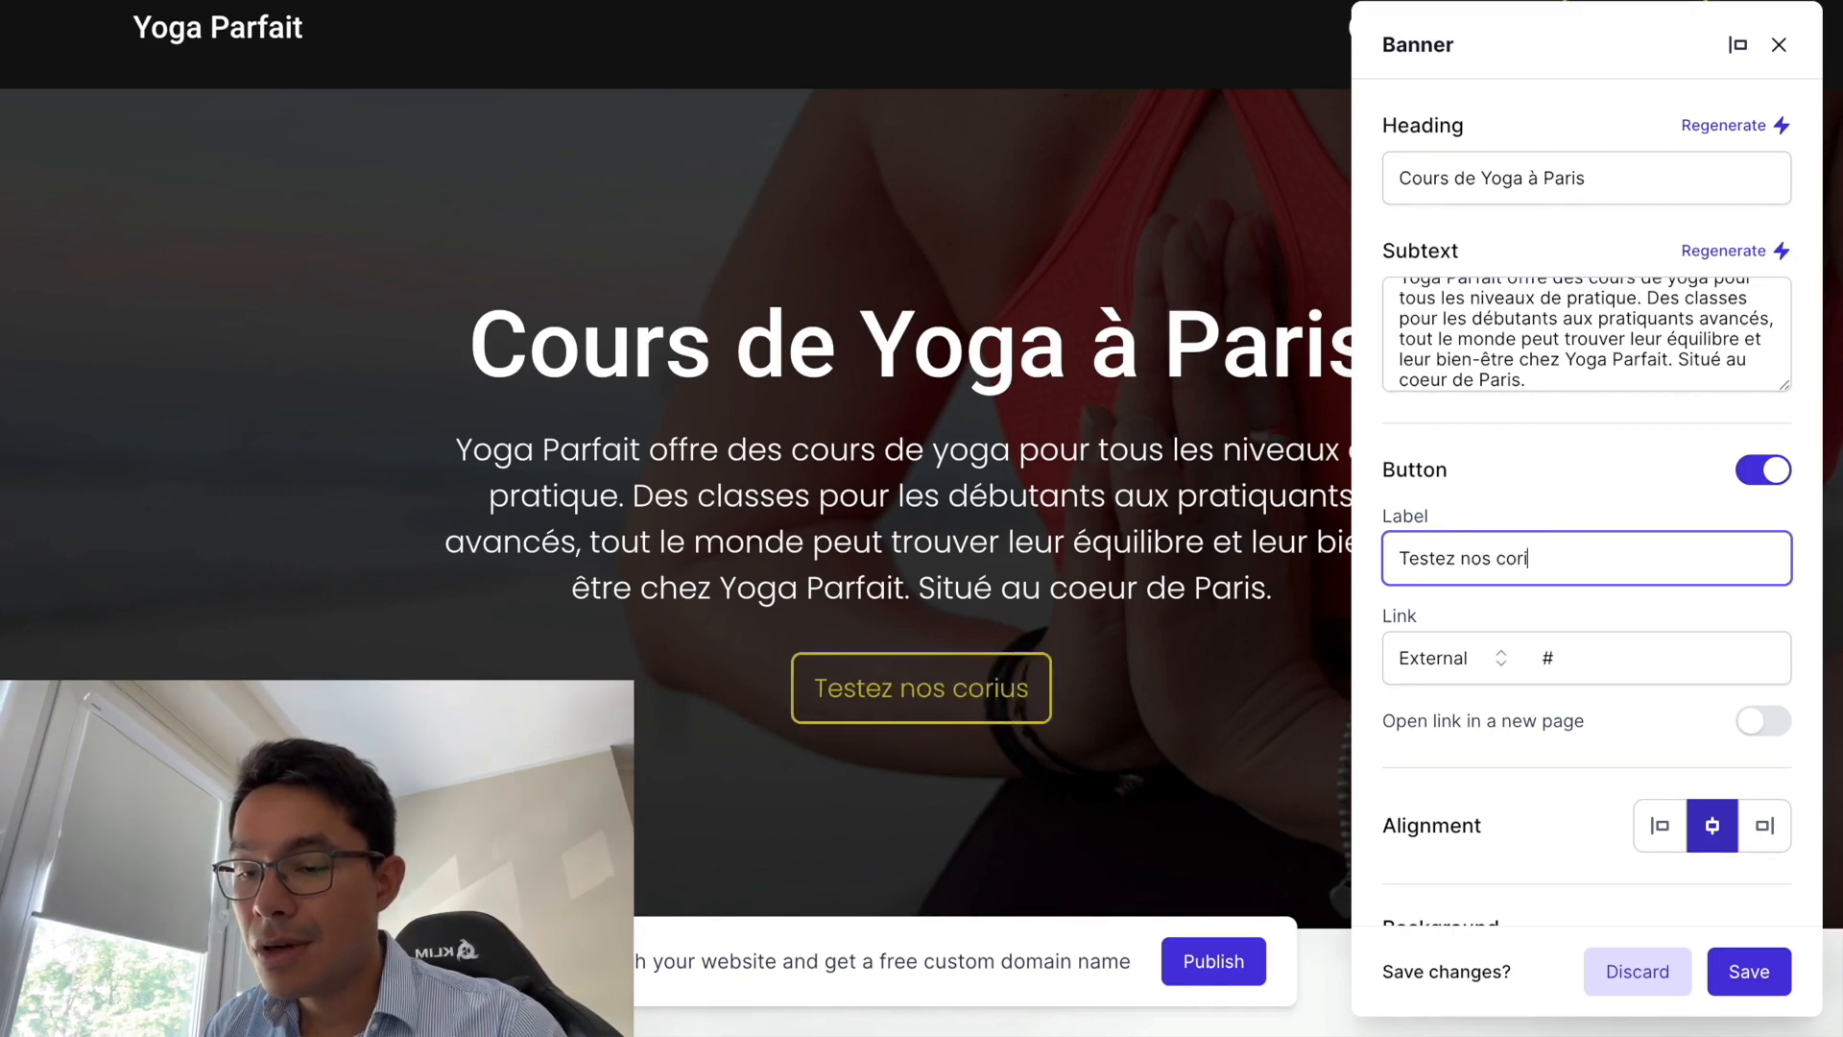
key("BackSpace")
key("BackSpace")
key("BackSpace")
key("BackSpace")
key("BackSpace")
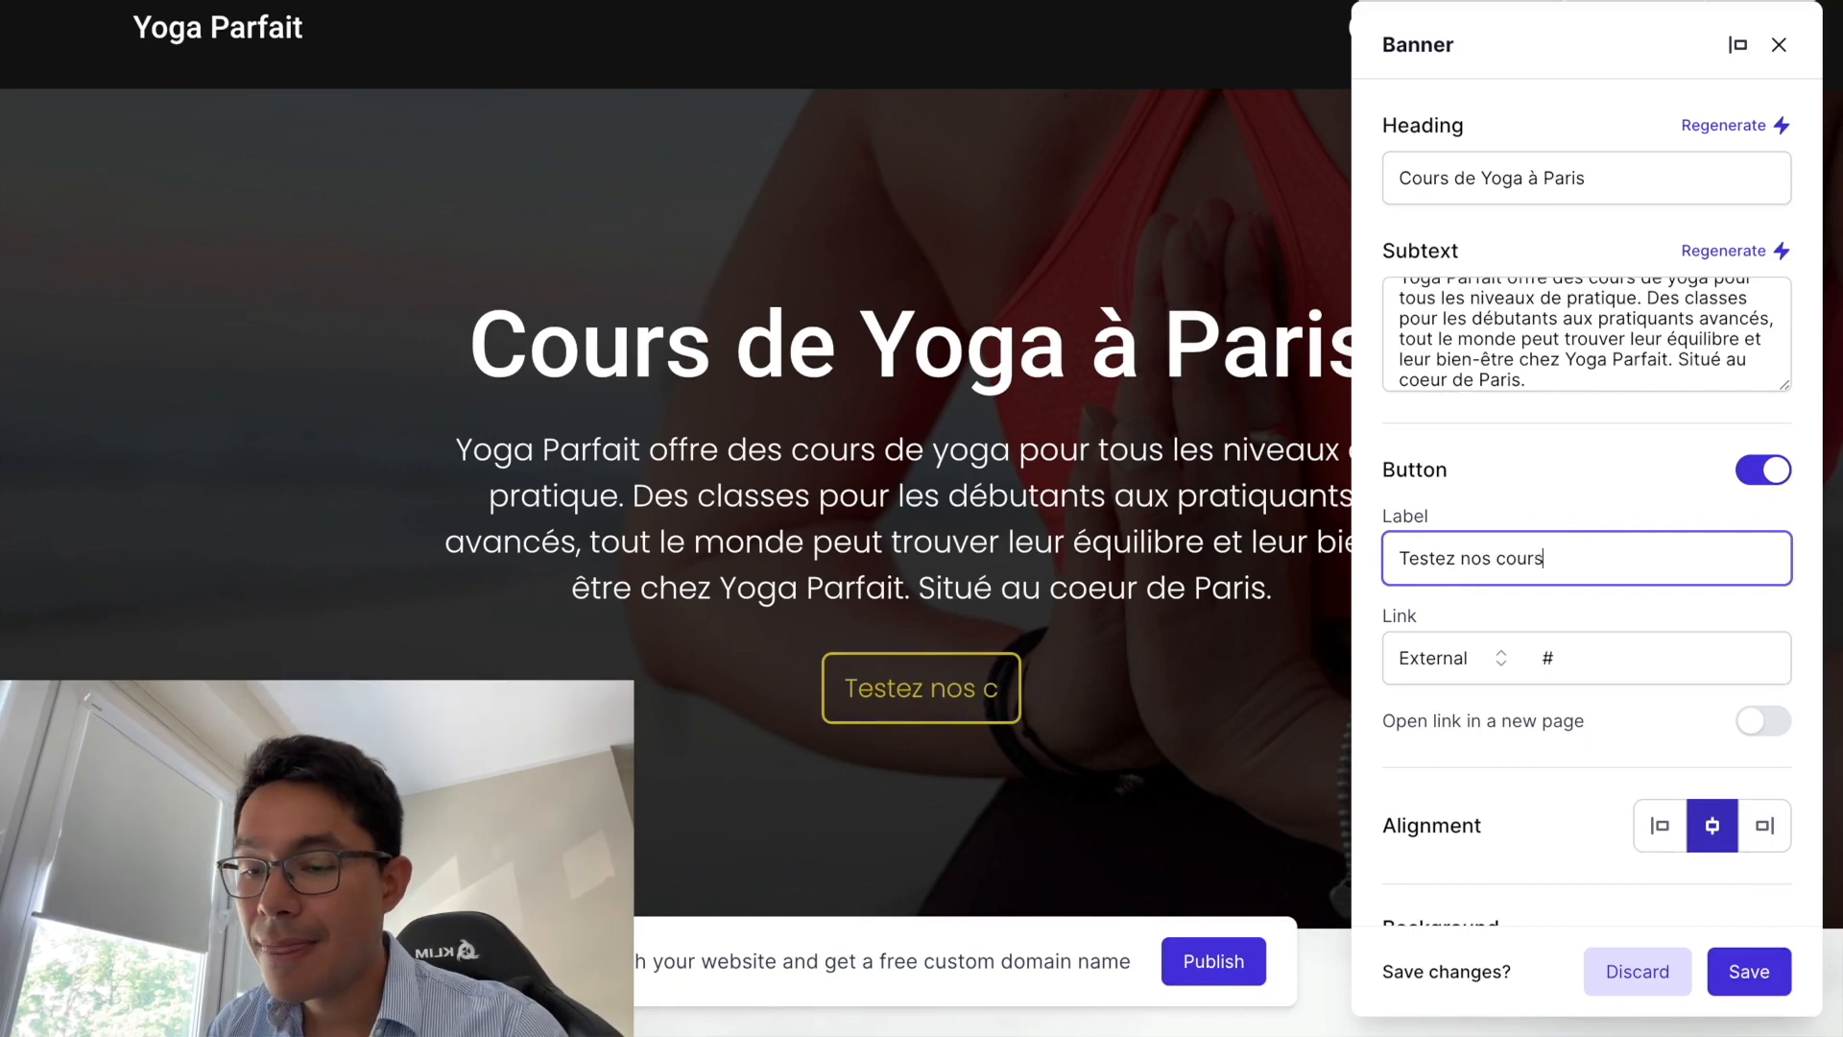
type("ours gratuitement")
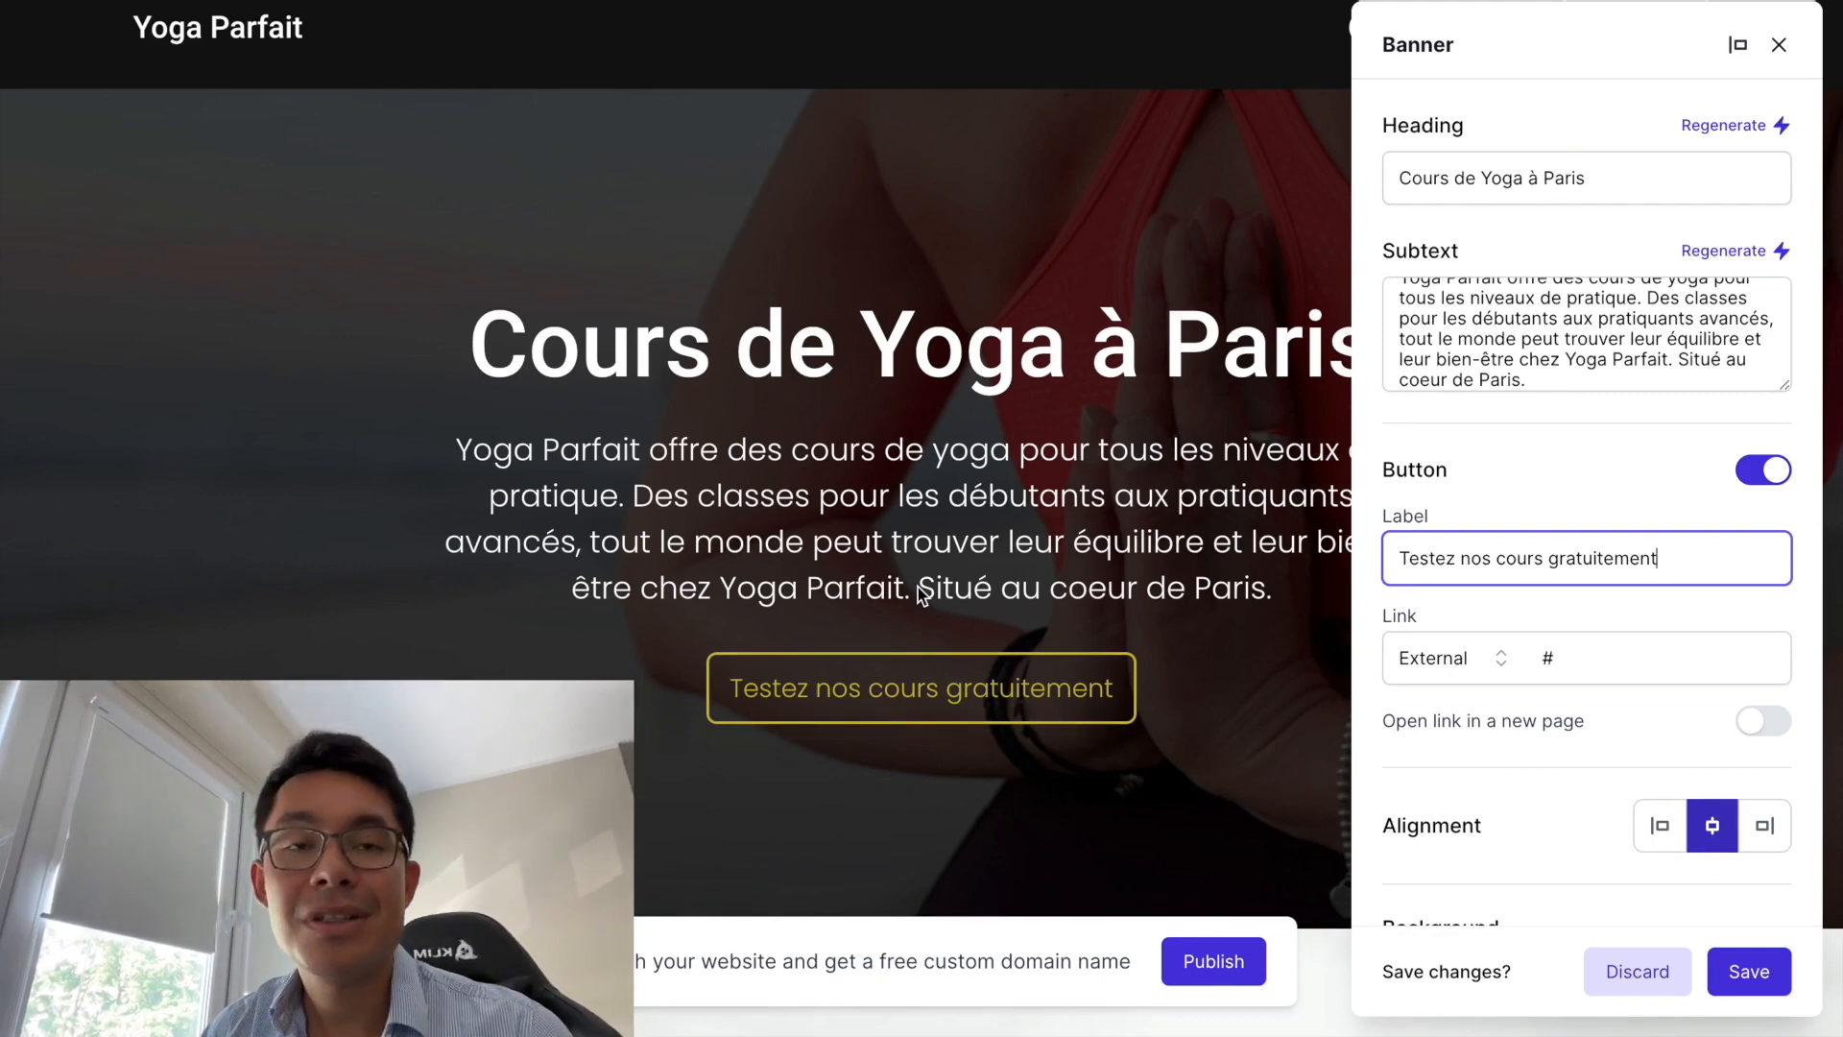
left_click(583, 654)
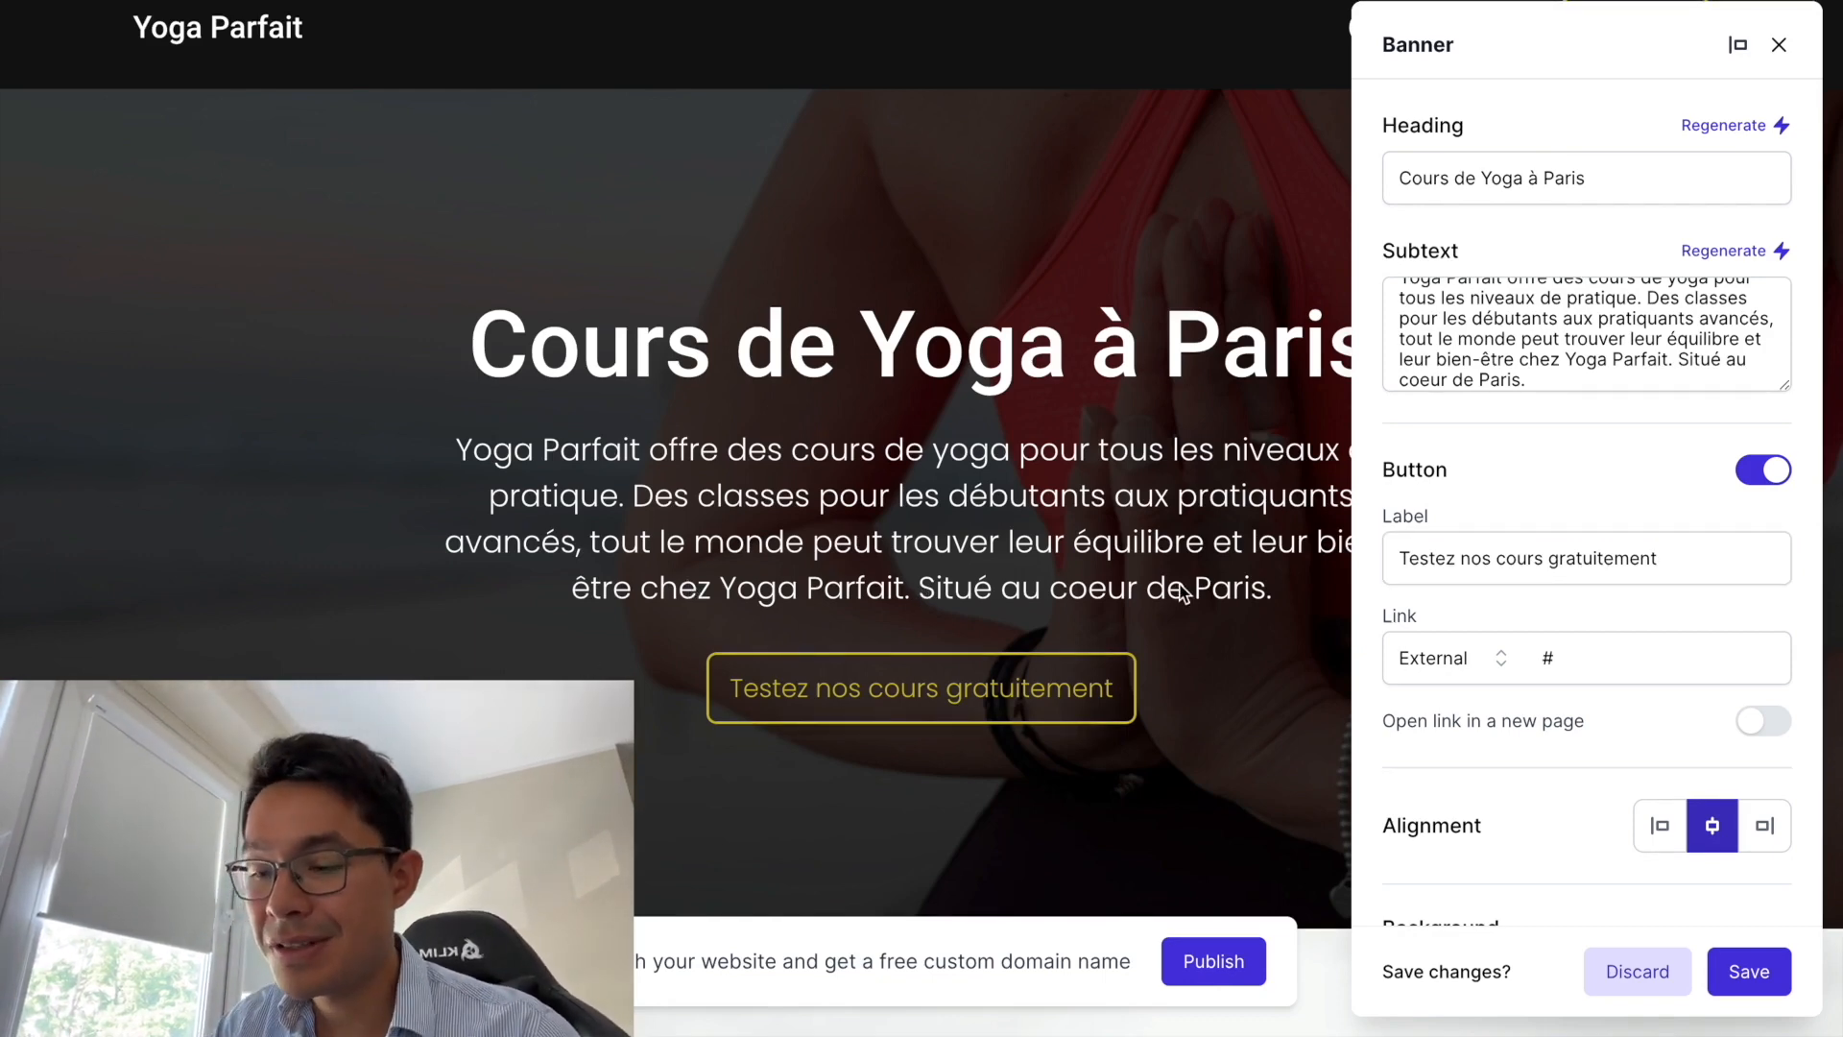
- Regenerate the banner's background image in the Background section of the Banner panel
scroll(1592, 645, "down", 5)
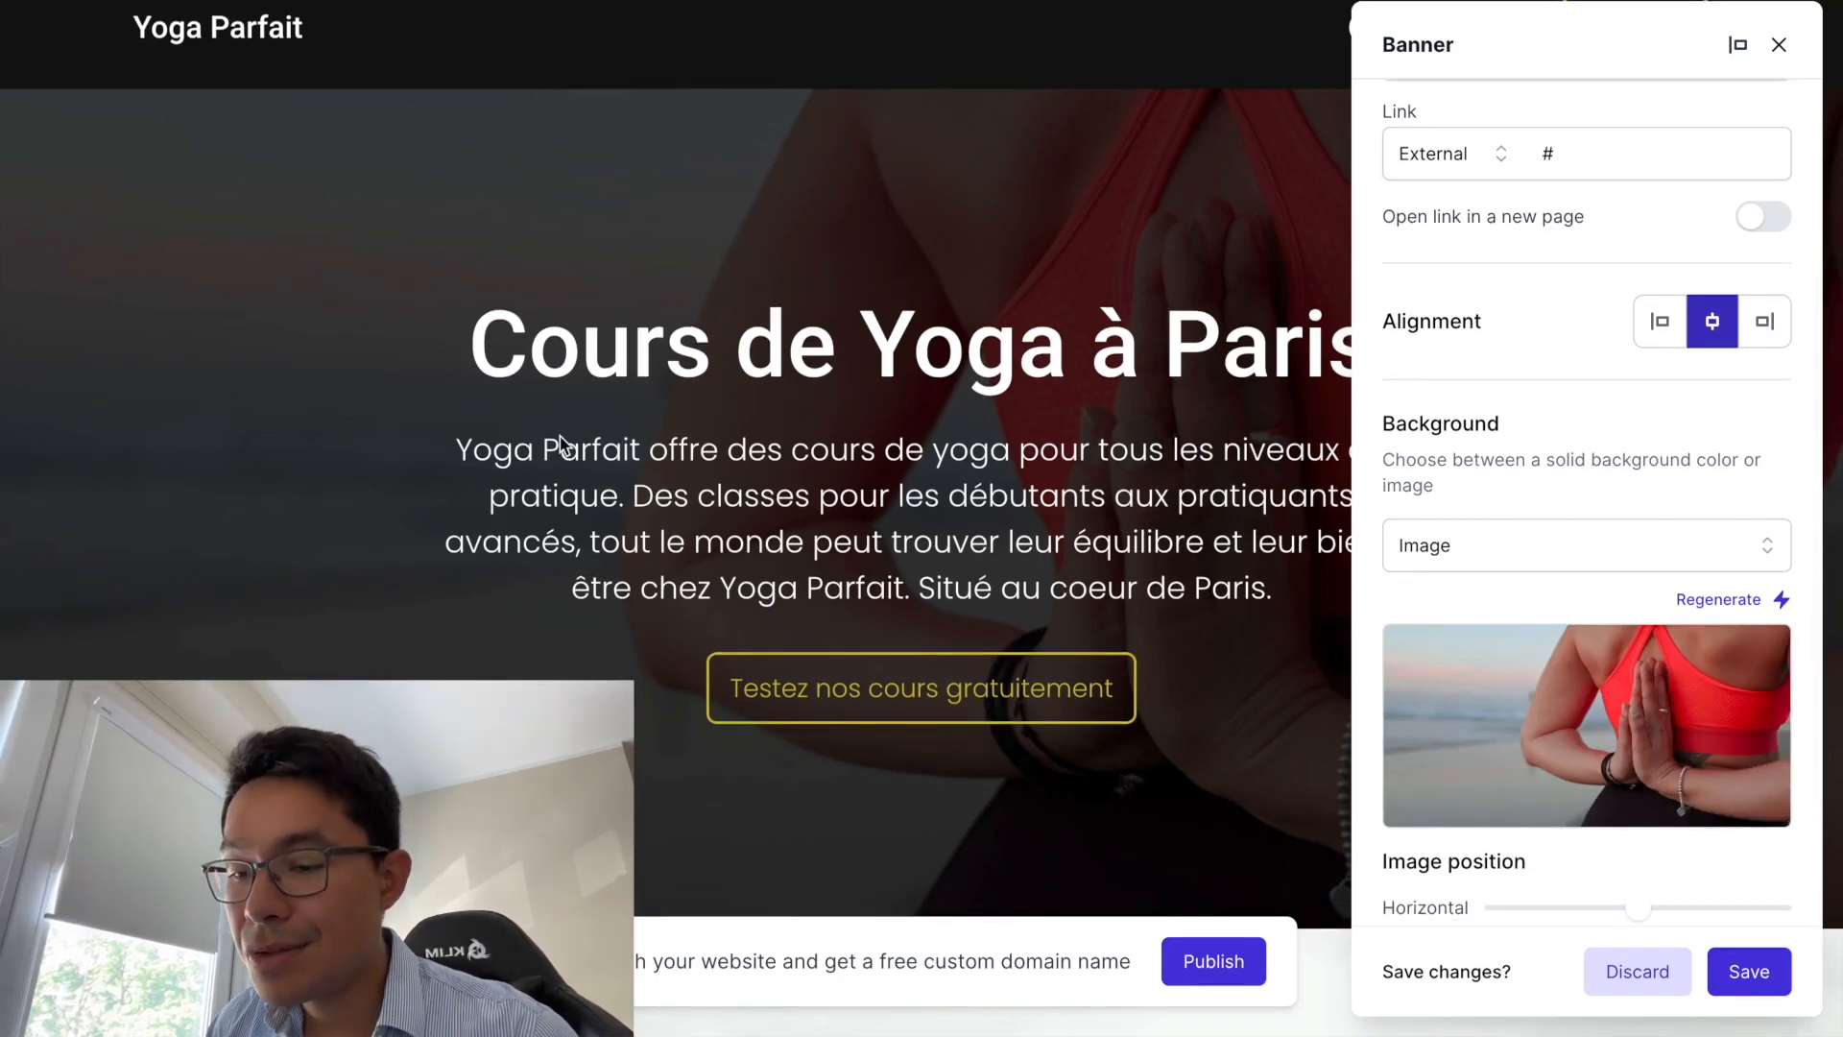
mouse_move(1613, 702)
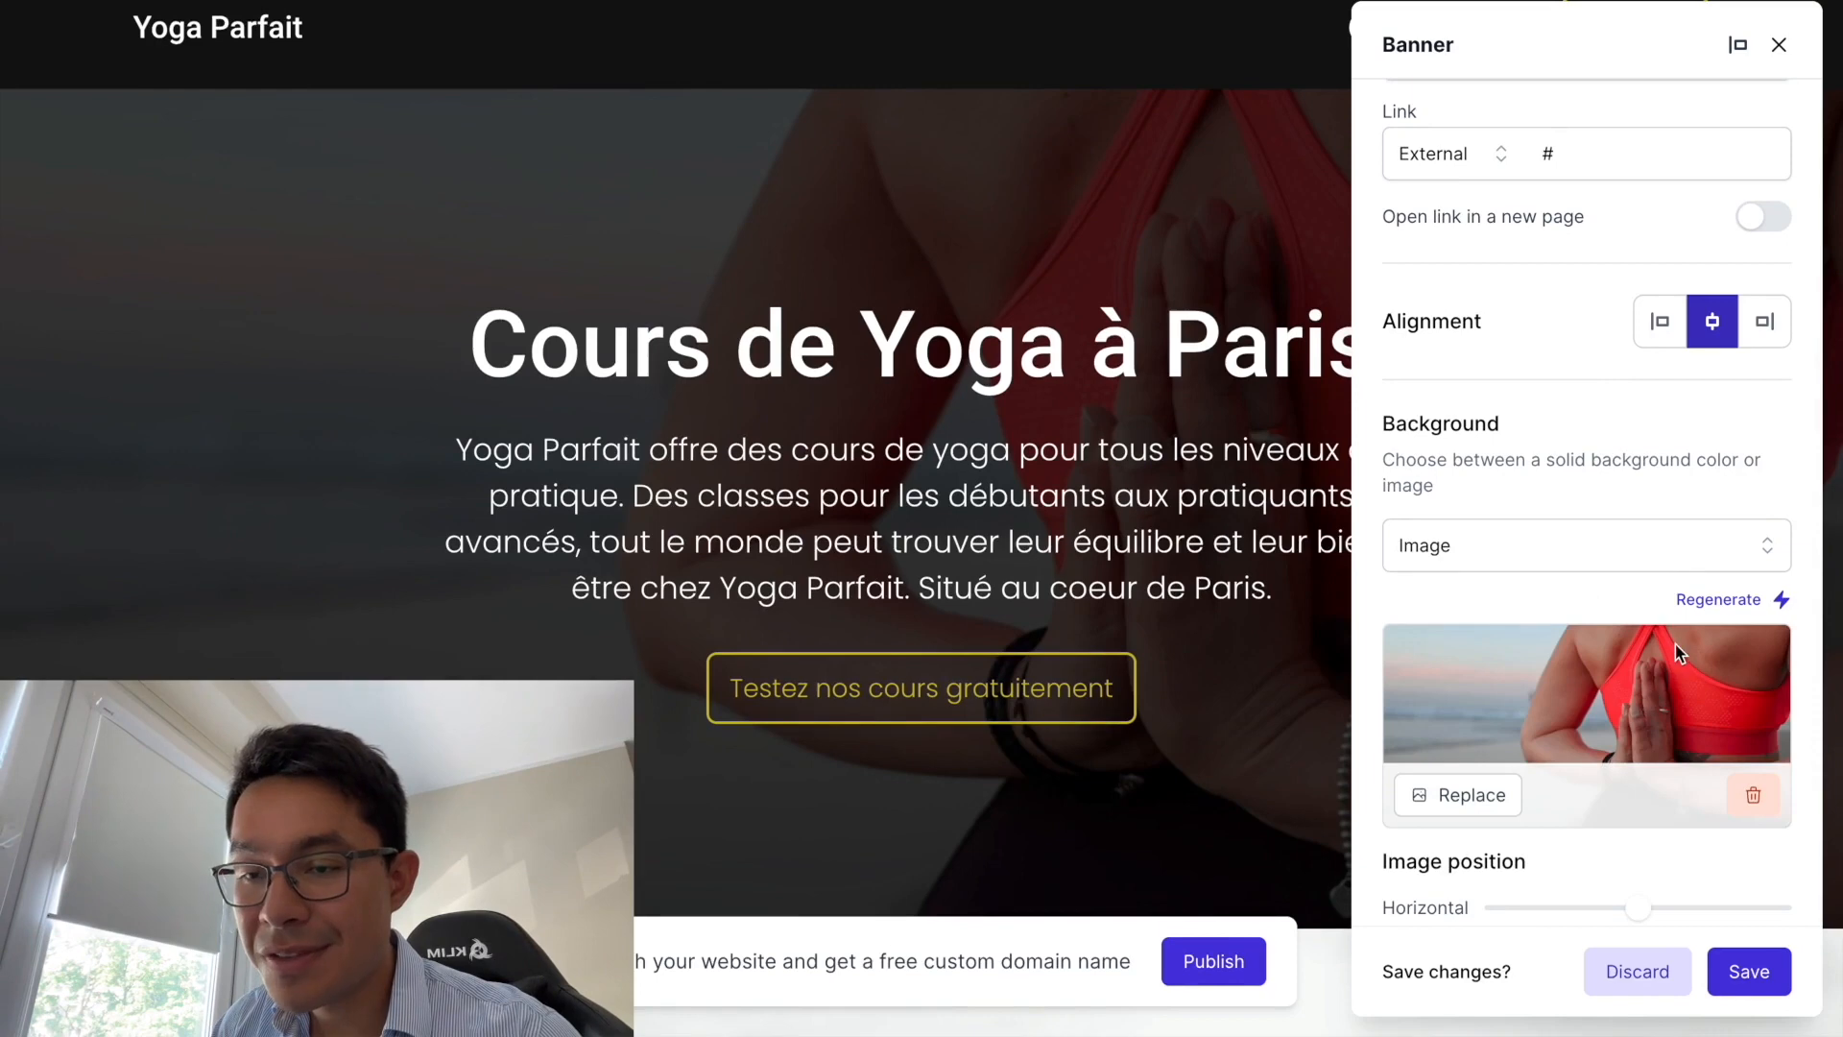
left_click(1710, 601)
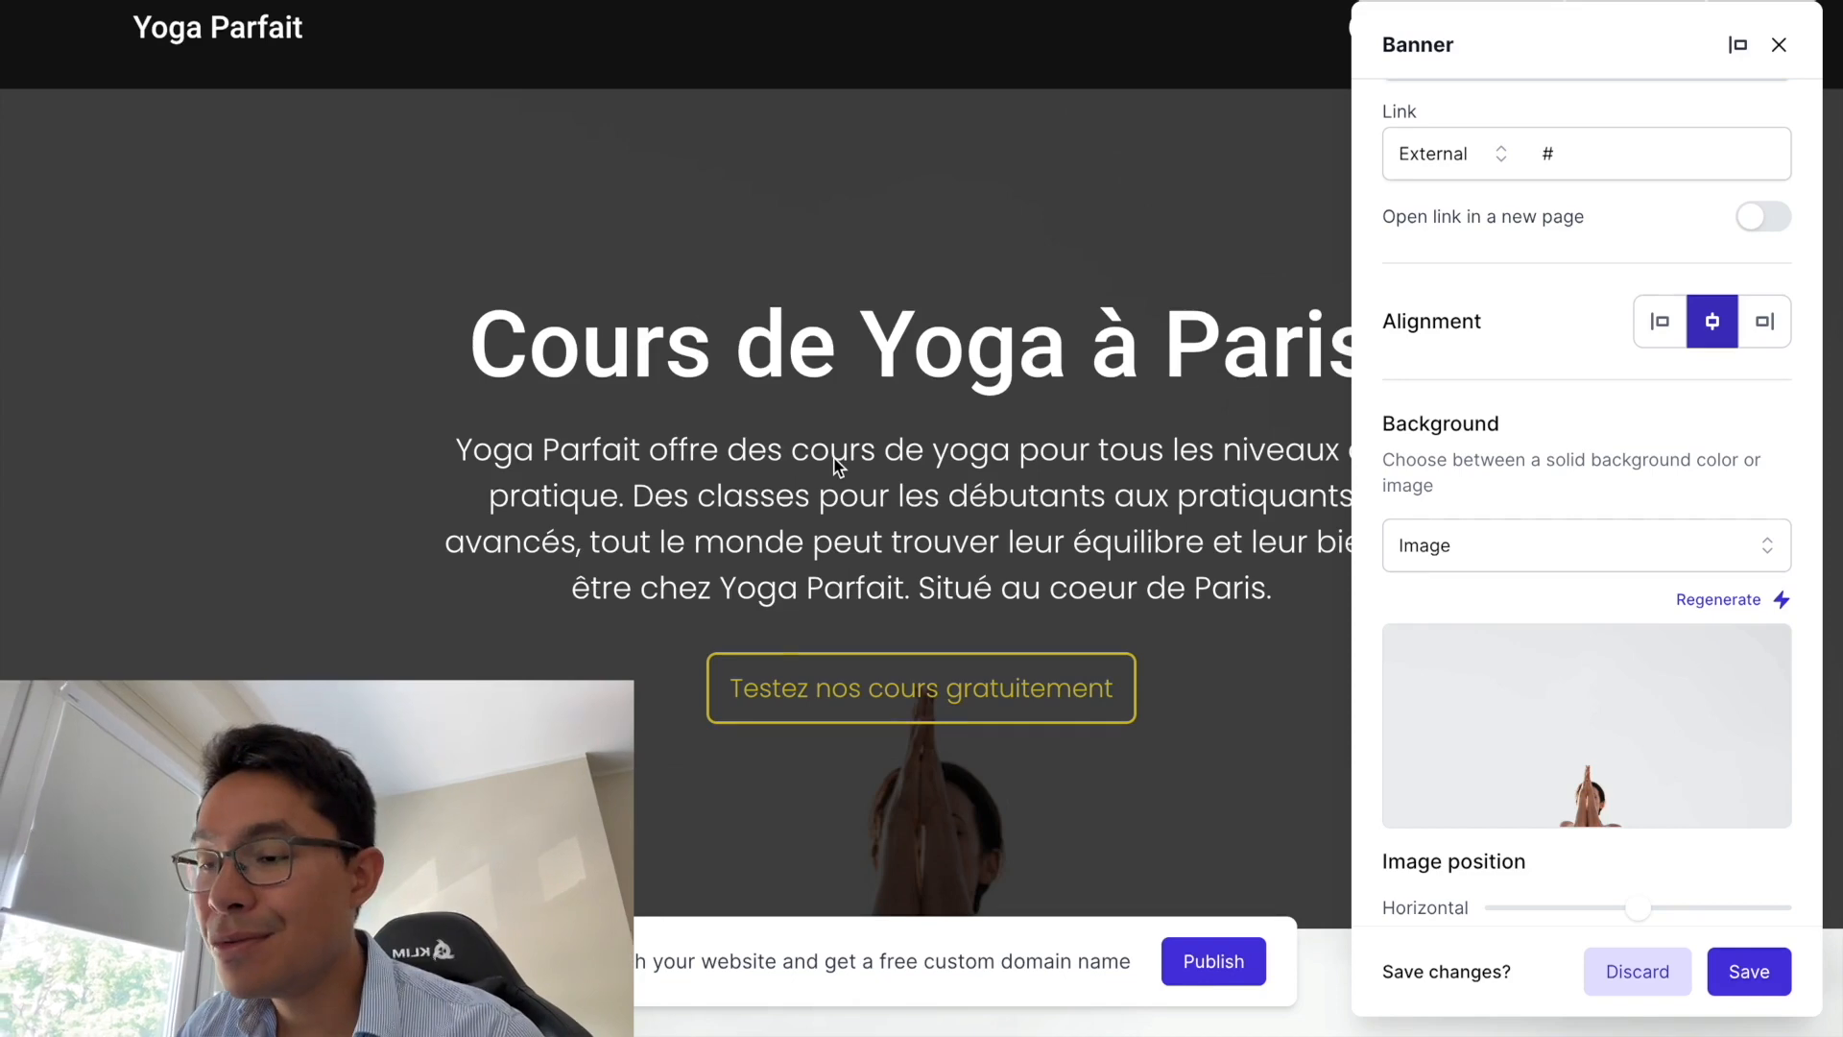
scroll(1655, 659, "down", 4)
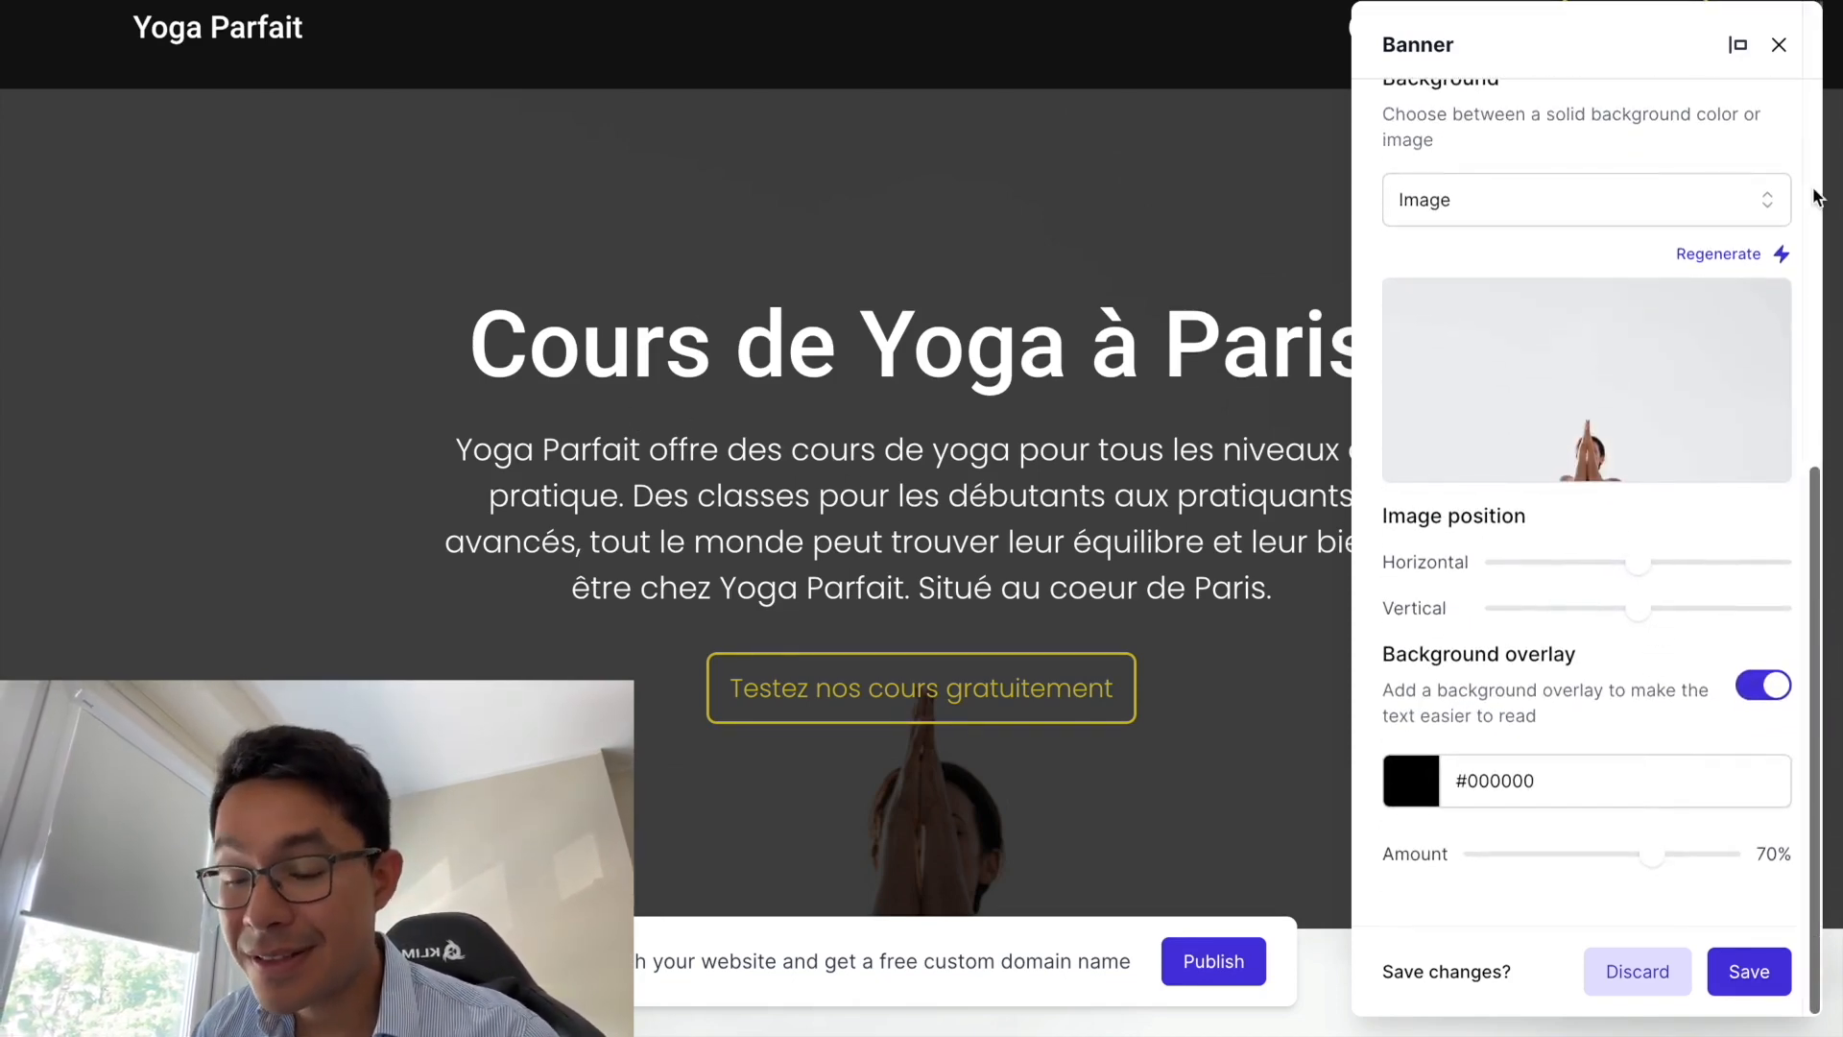
- Apply the unsaved heading, subtext, button and image changes and close the banner settings
left_click(1779, 46)
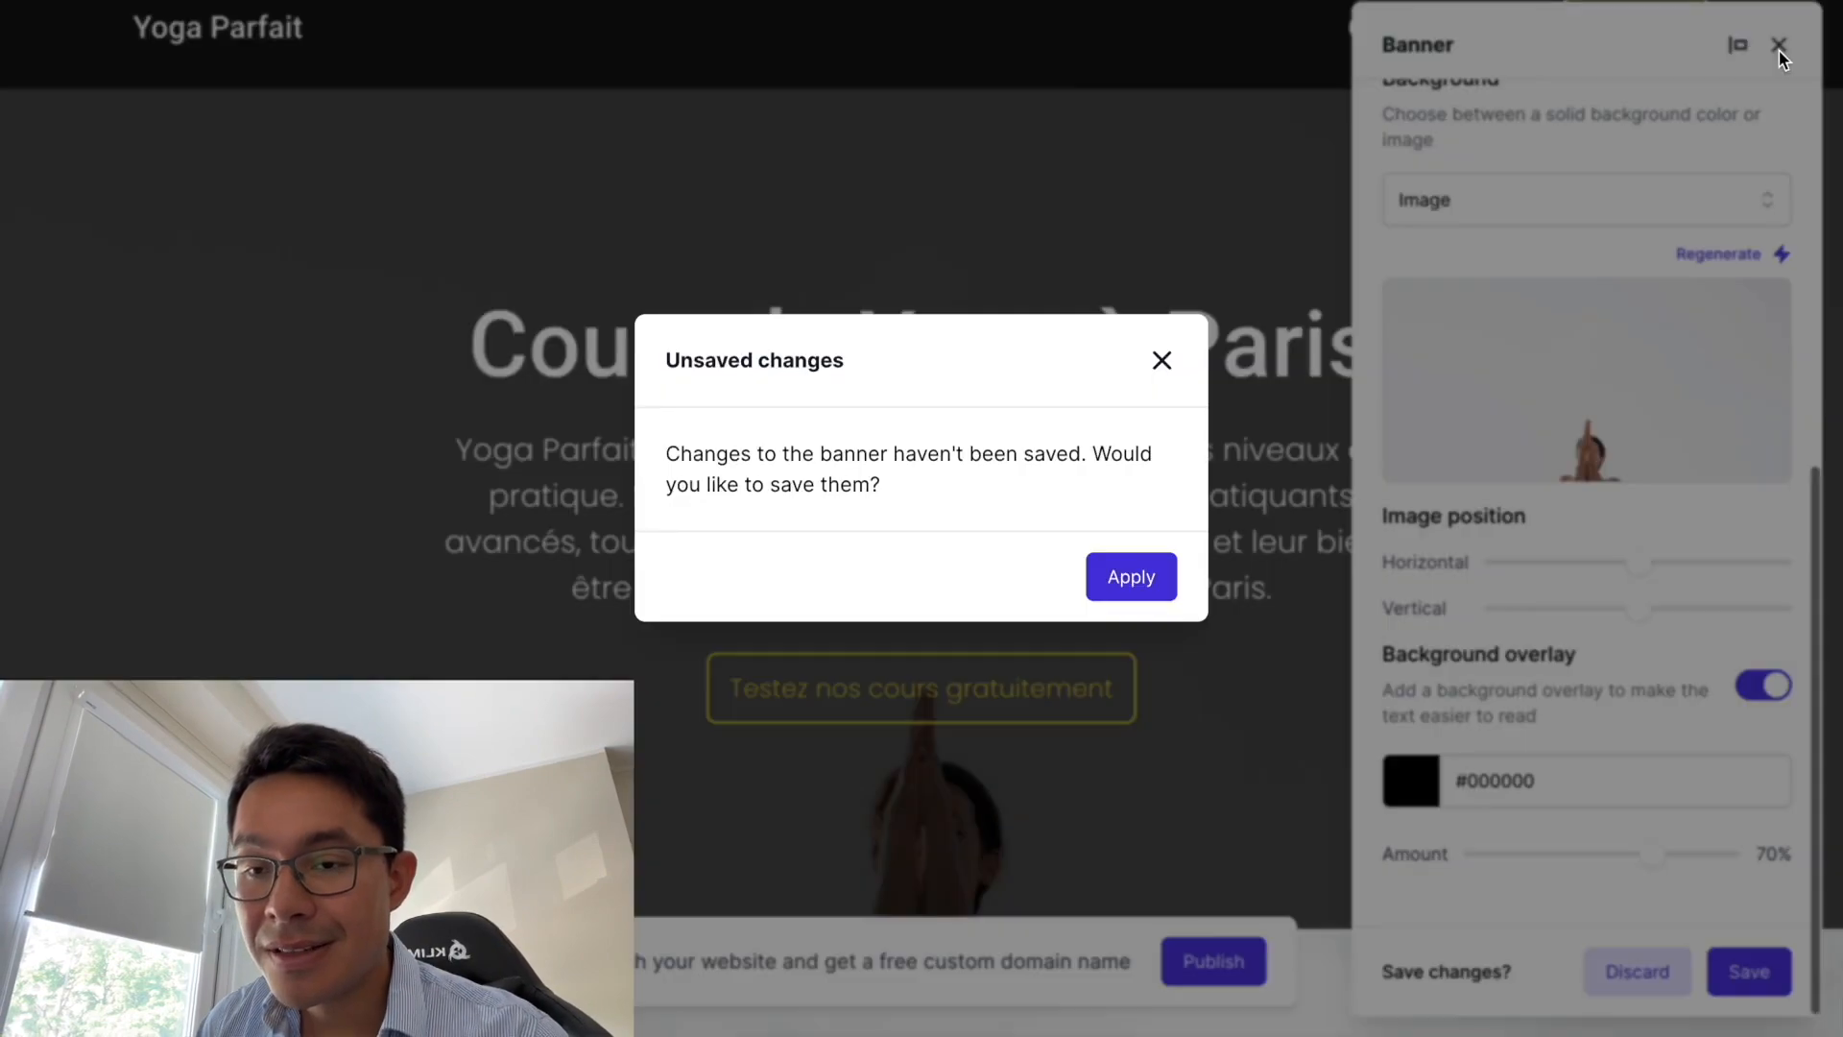
left_click(1092, 576)
left_click(1781, 48)
scroll(1183, 469, "down", 5)
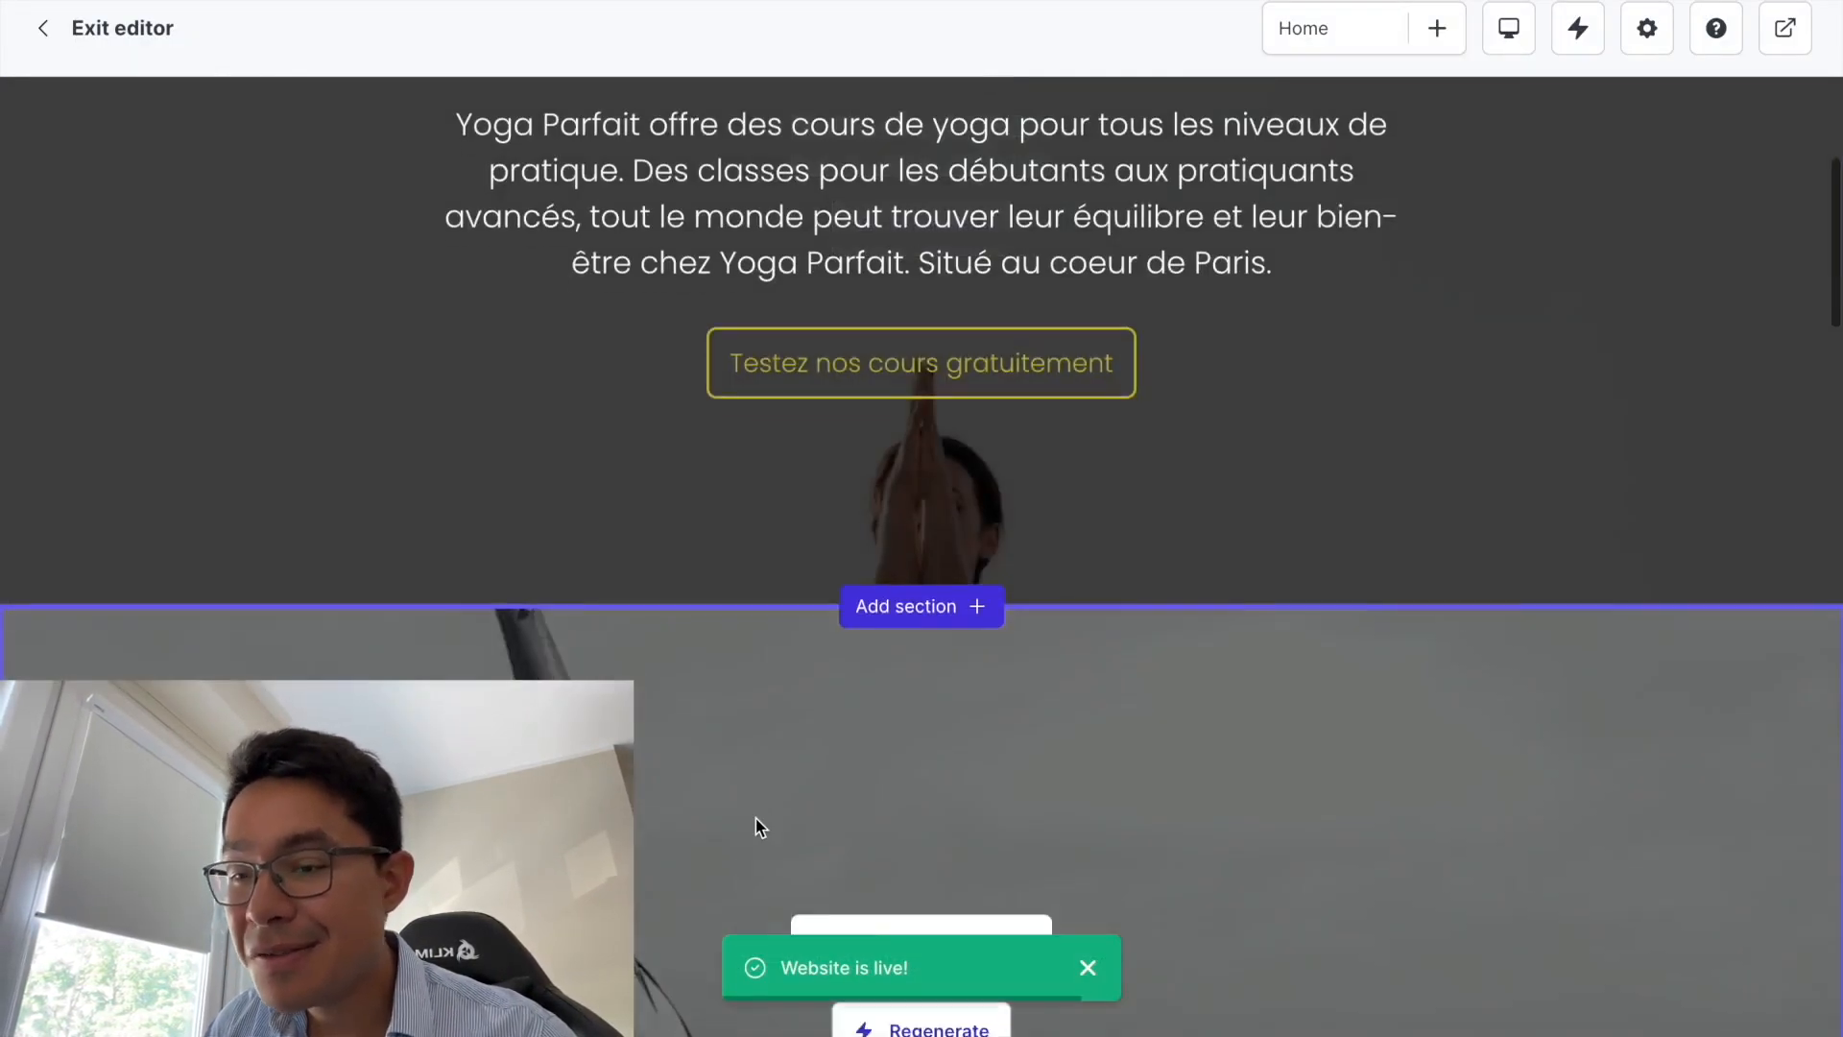
scroll(756, 818, "down", 10)
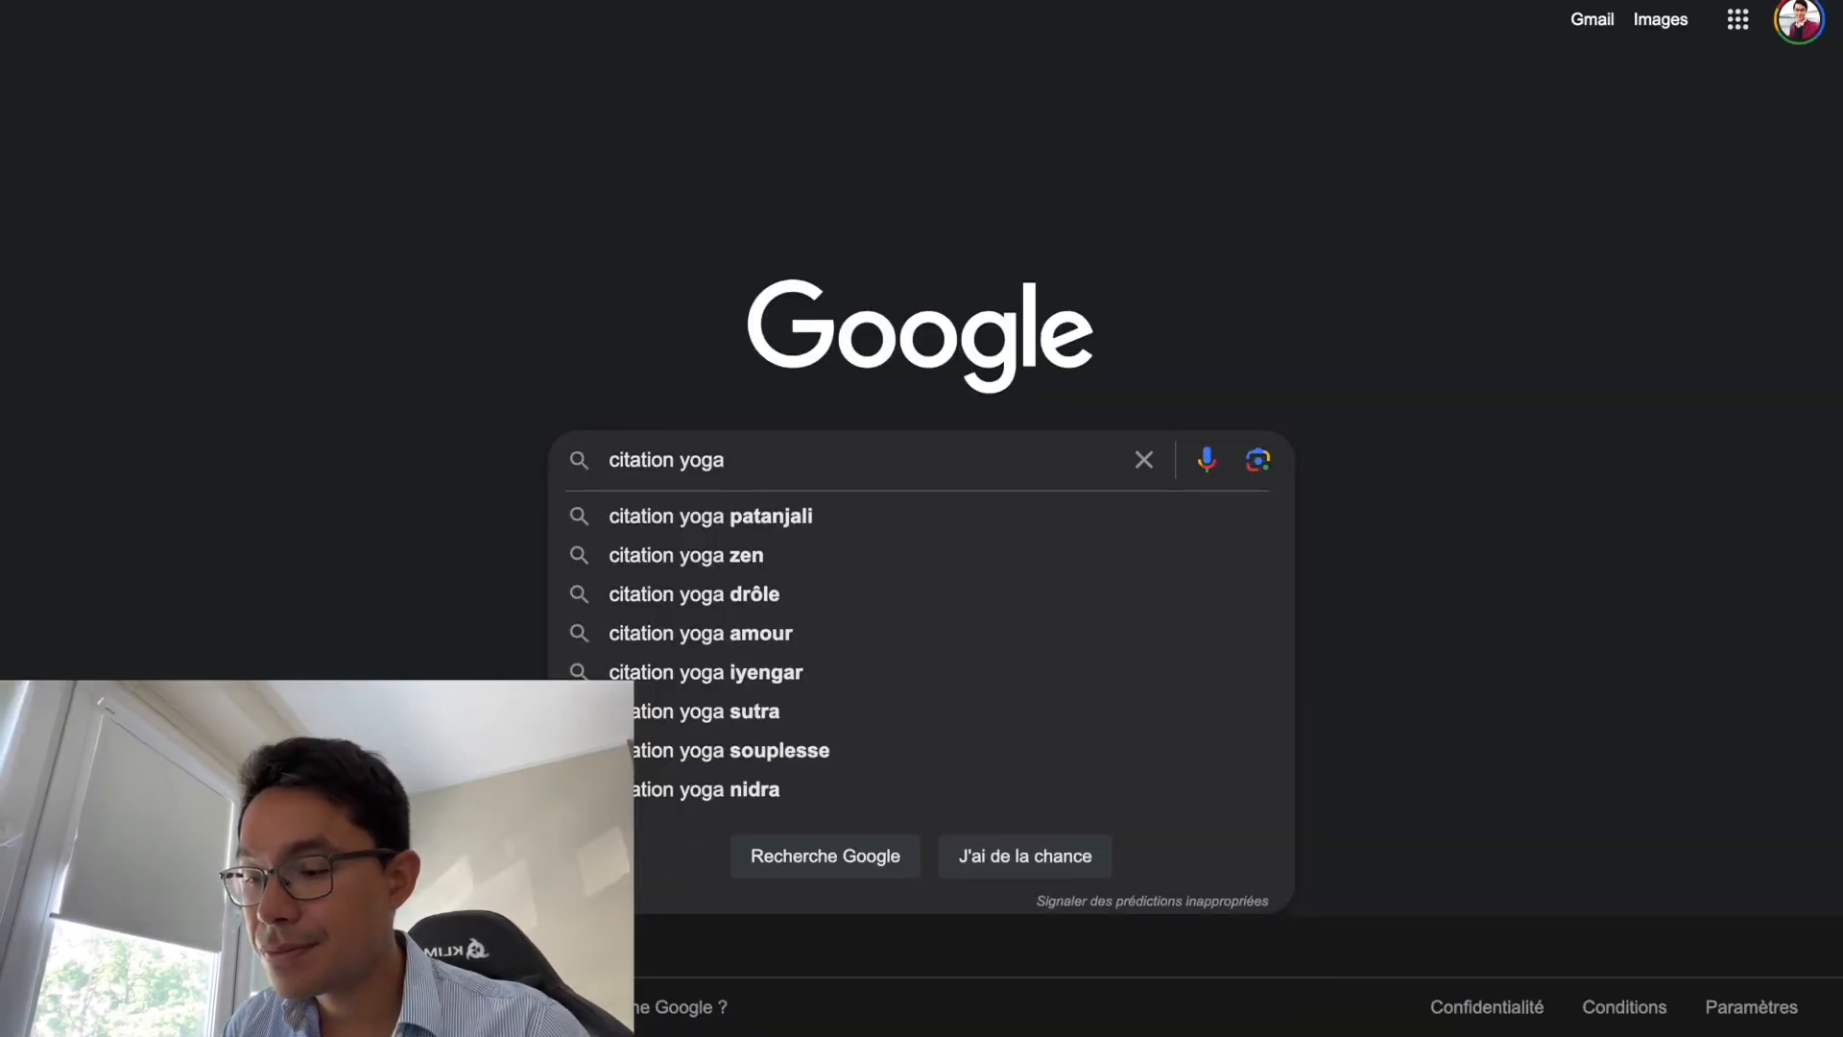
- Search Google for 'citation yoga' and highlight 'Le yoga est l'installation de l'esprit dans le silence.'
key("Return")
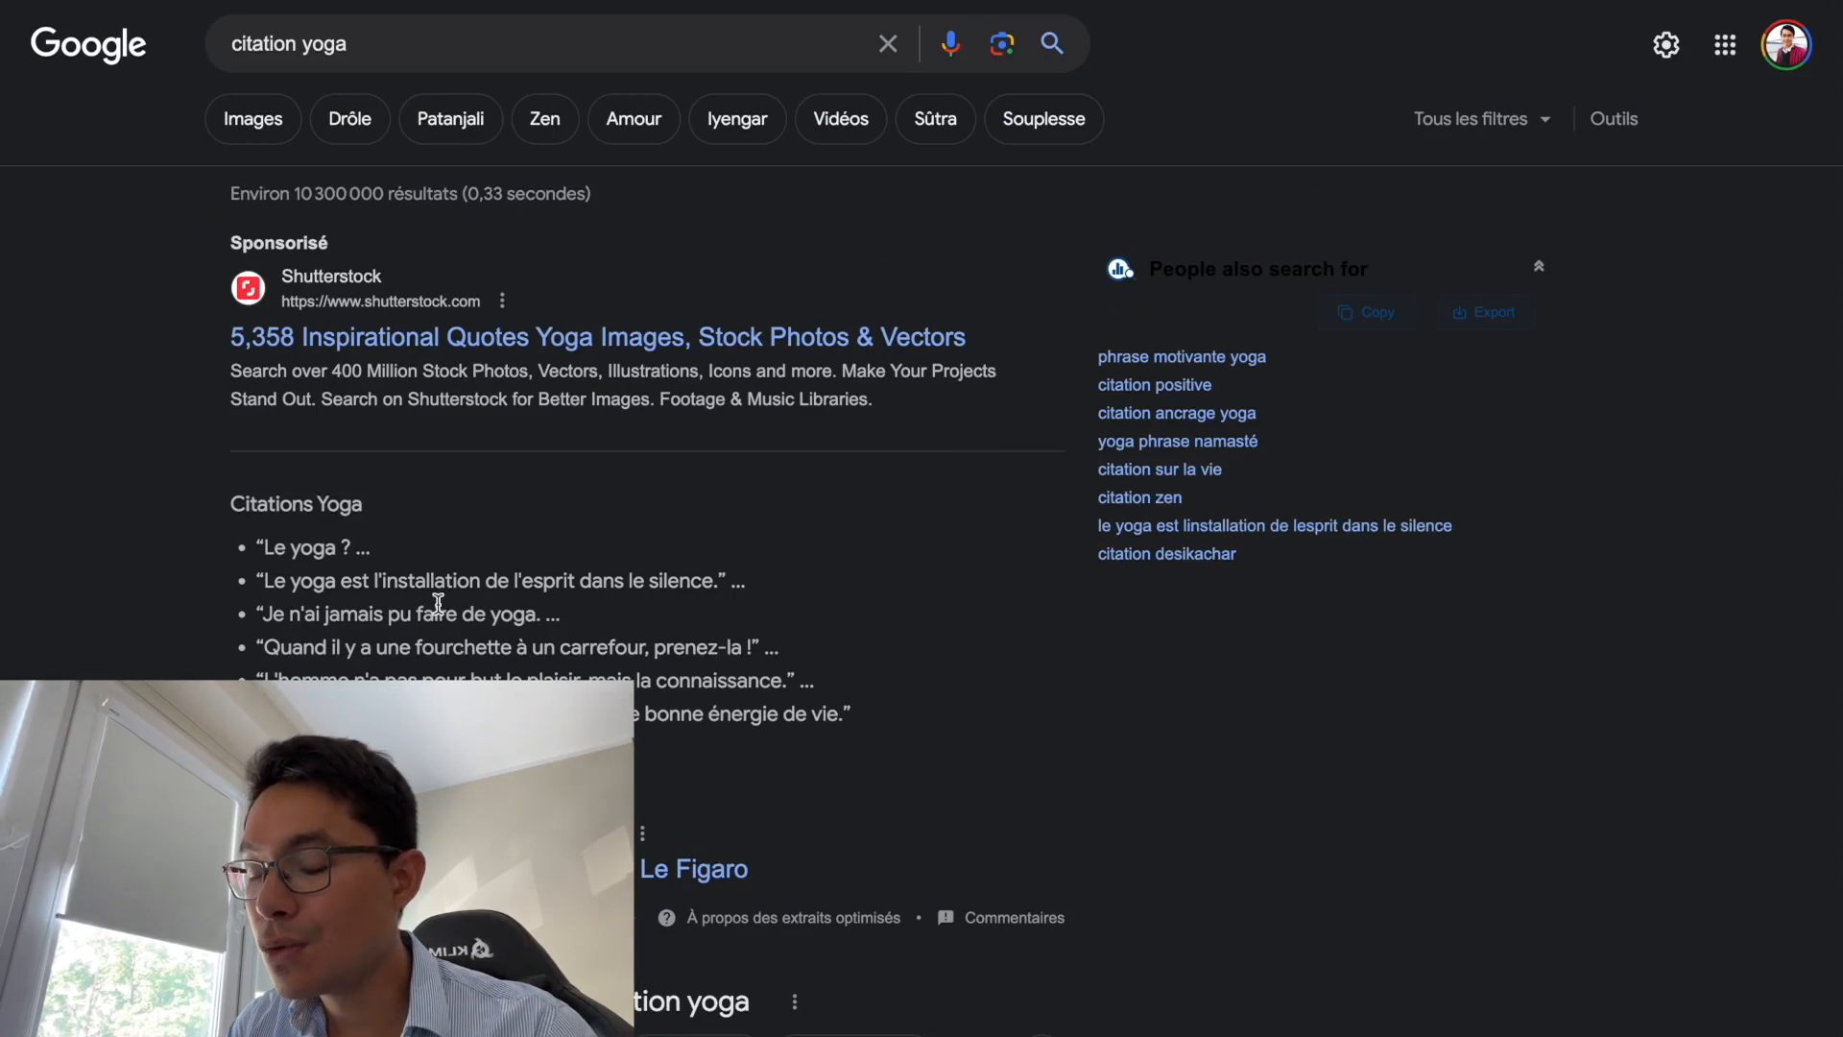
left_click_drag(256, 582, 741, 594)
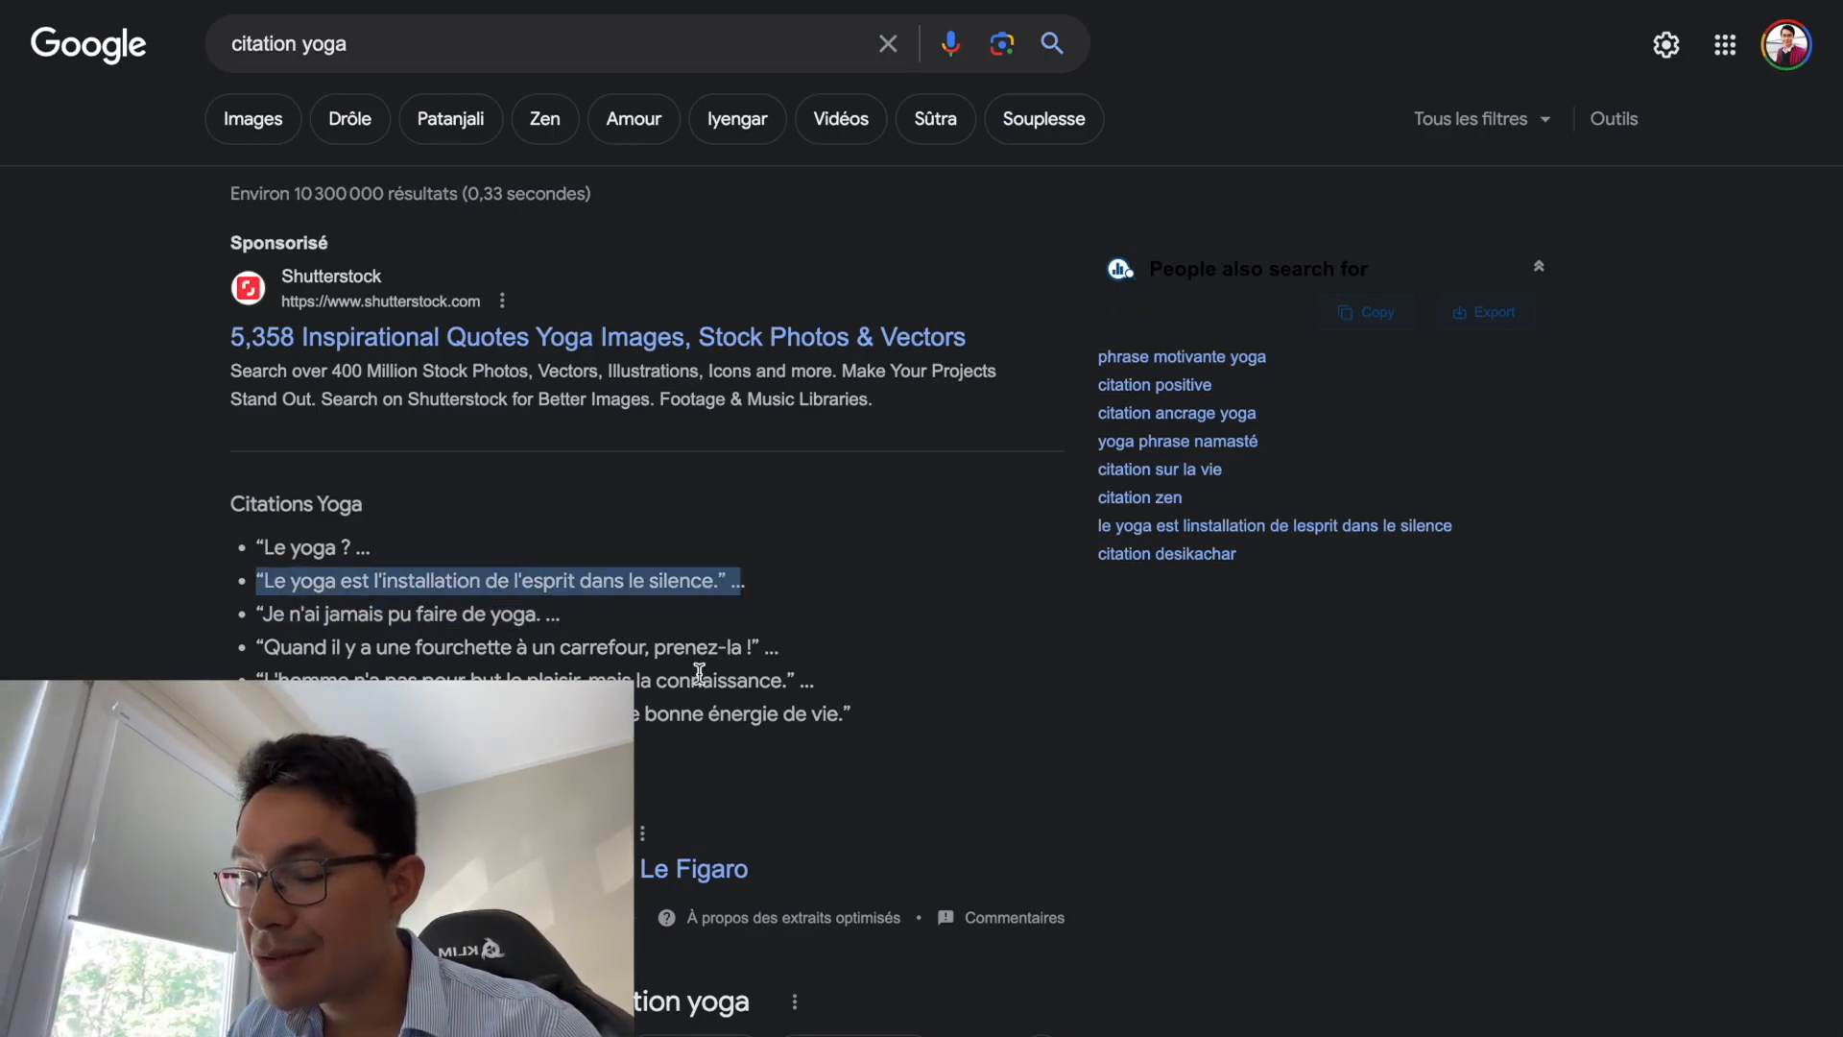
mouse_move(1507, 2)
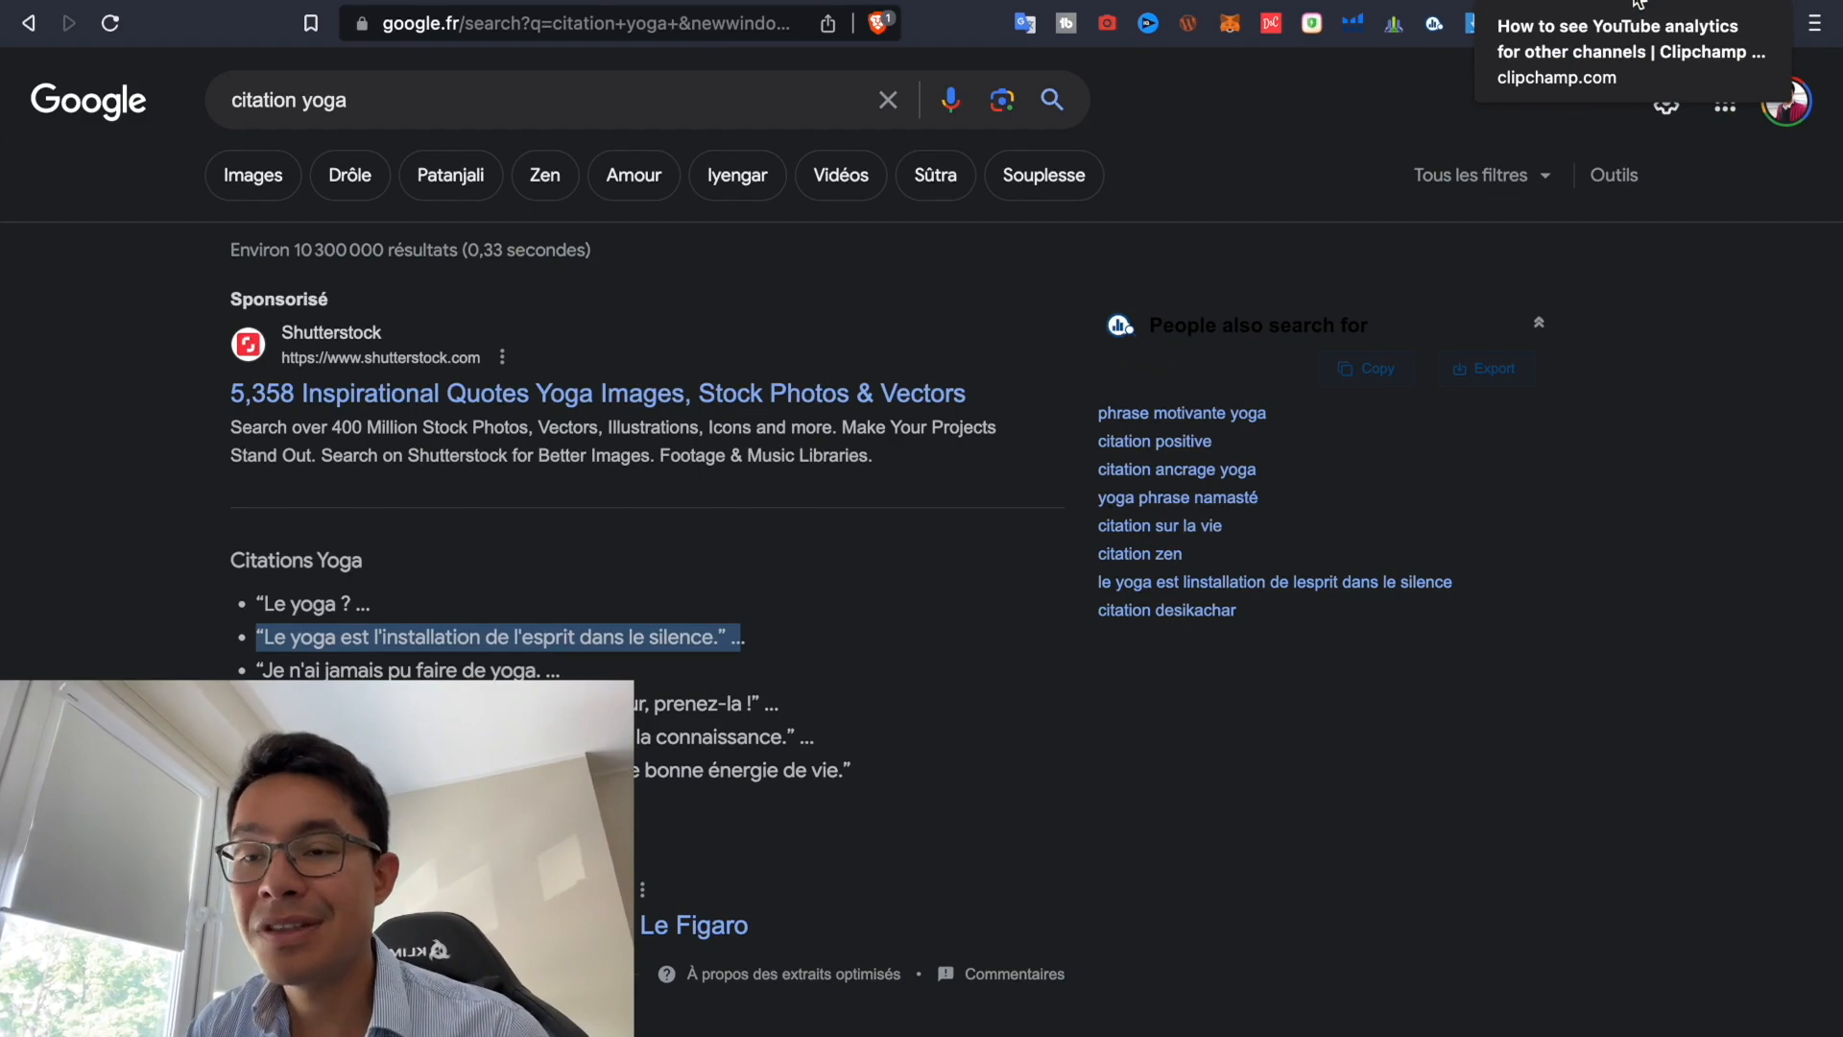
left_click(1644, 3)
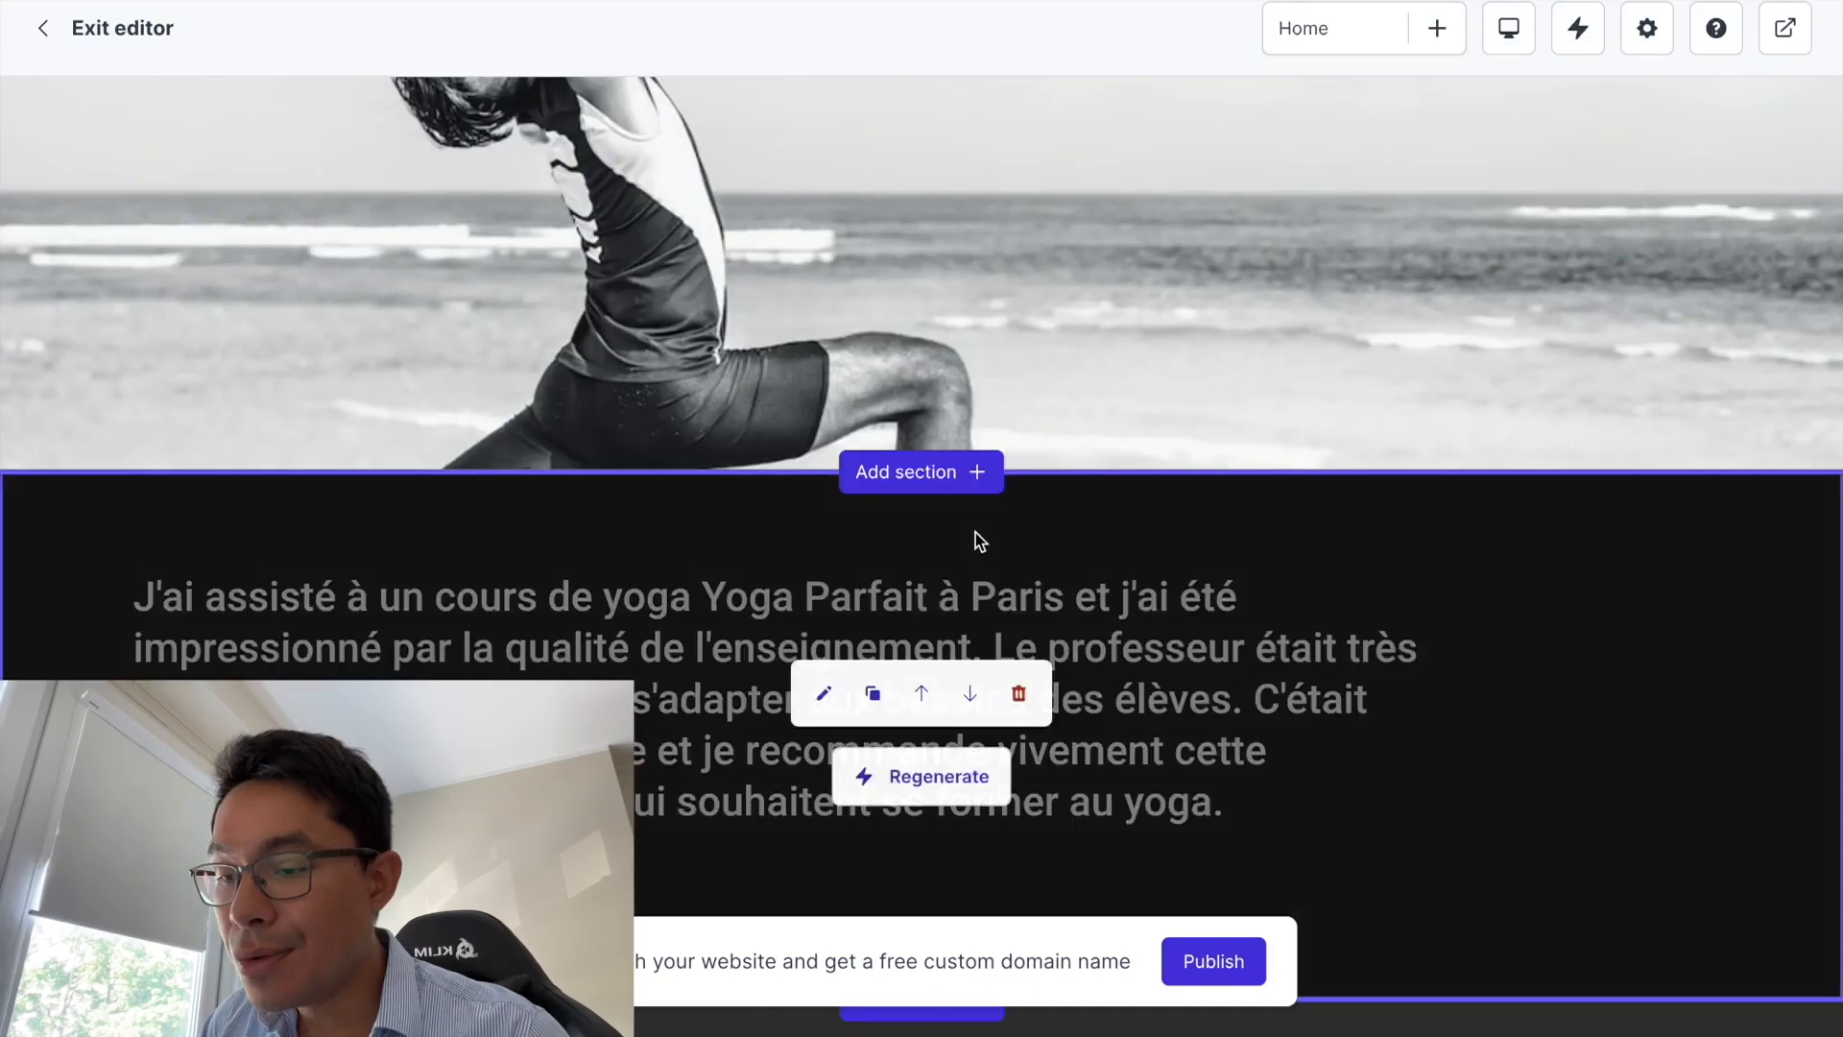
- Open the List settings for the Services section and its three yoga service items
scroll(975, 538, "down", 6)
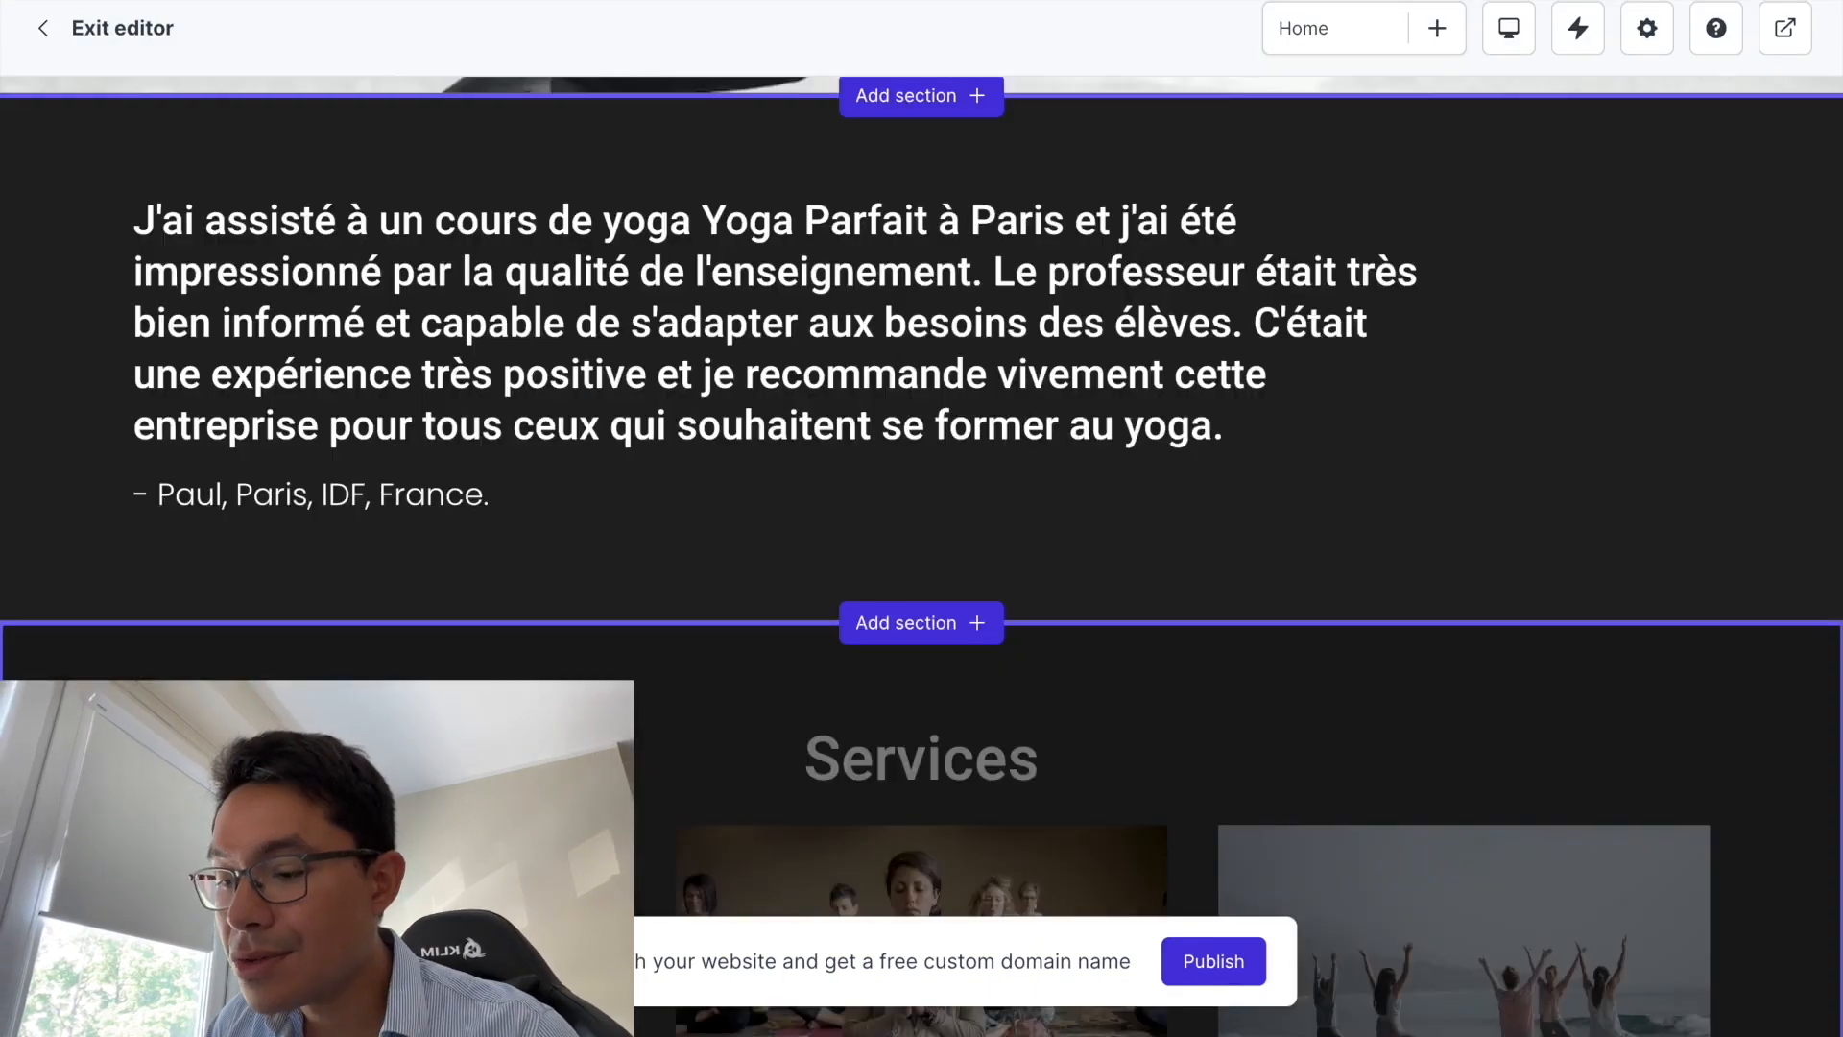
scroll(527, 660, "down", 3)
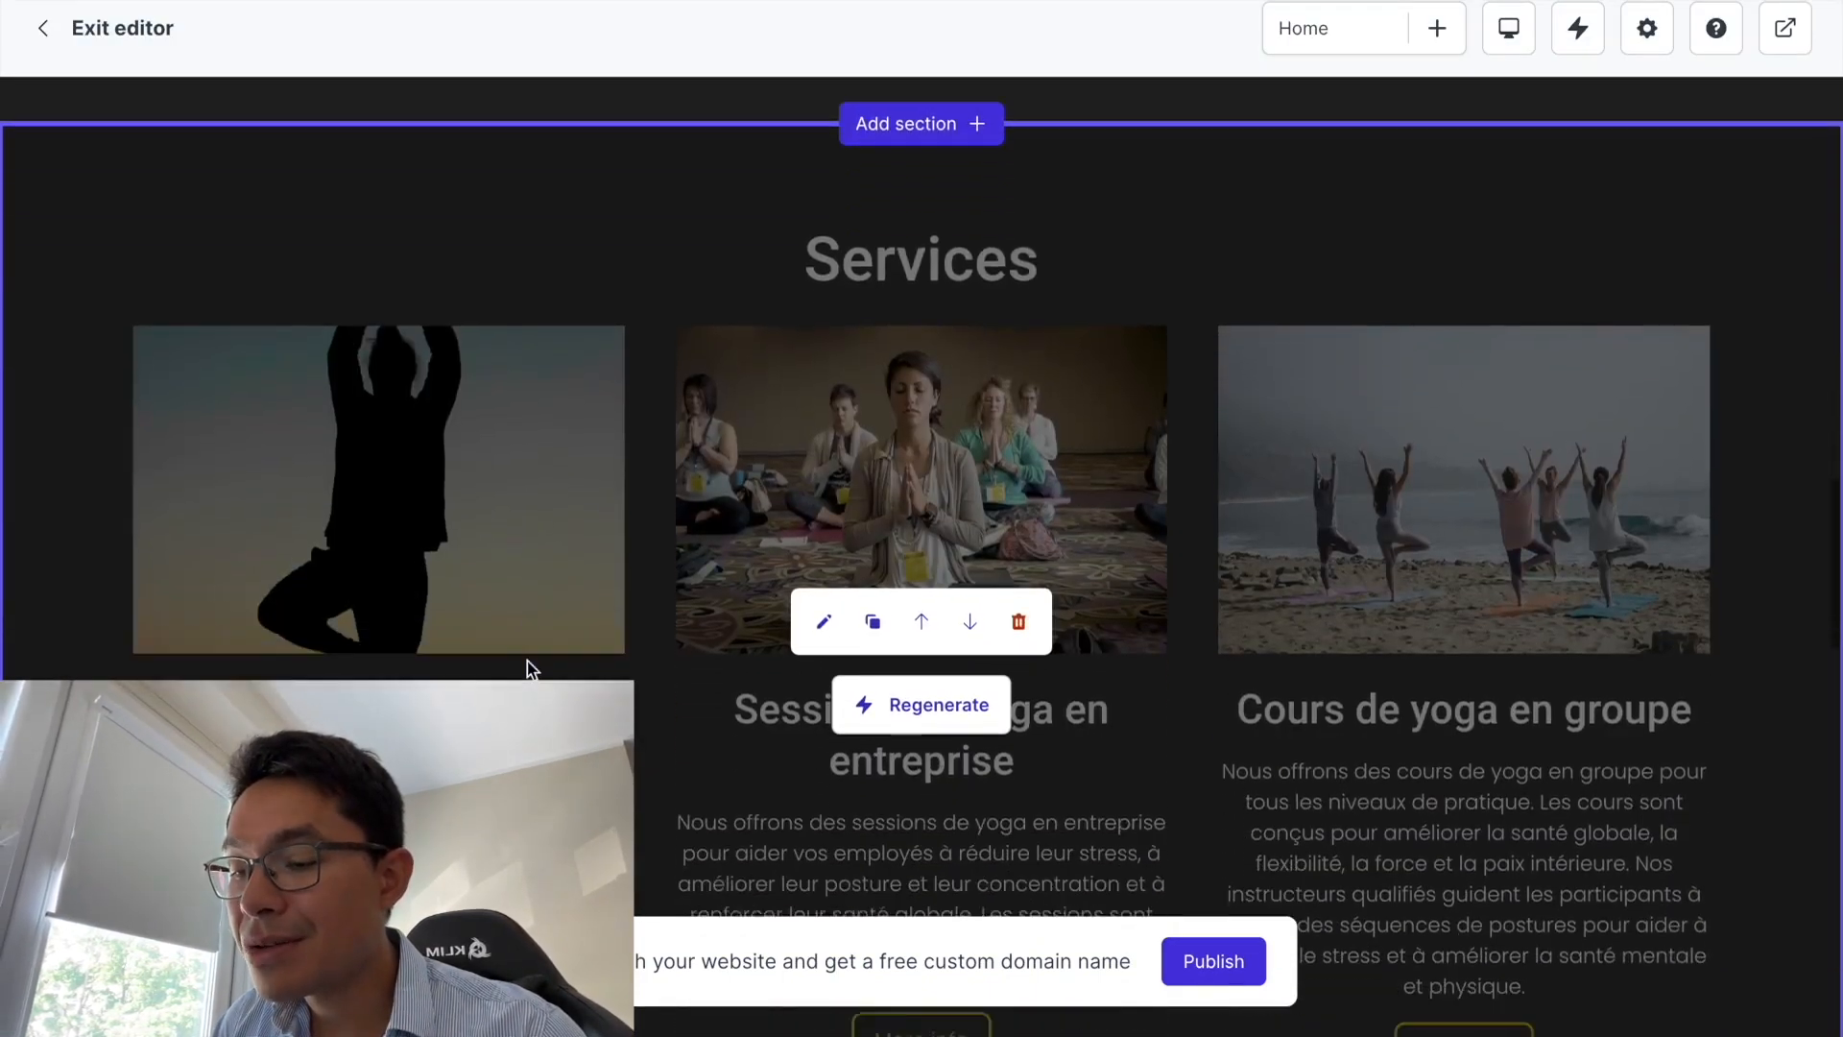
scroll(527, 660, "down", 1)
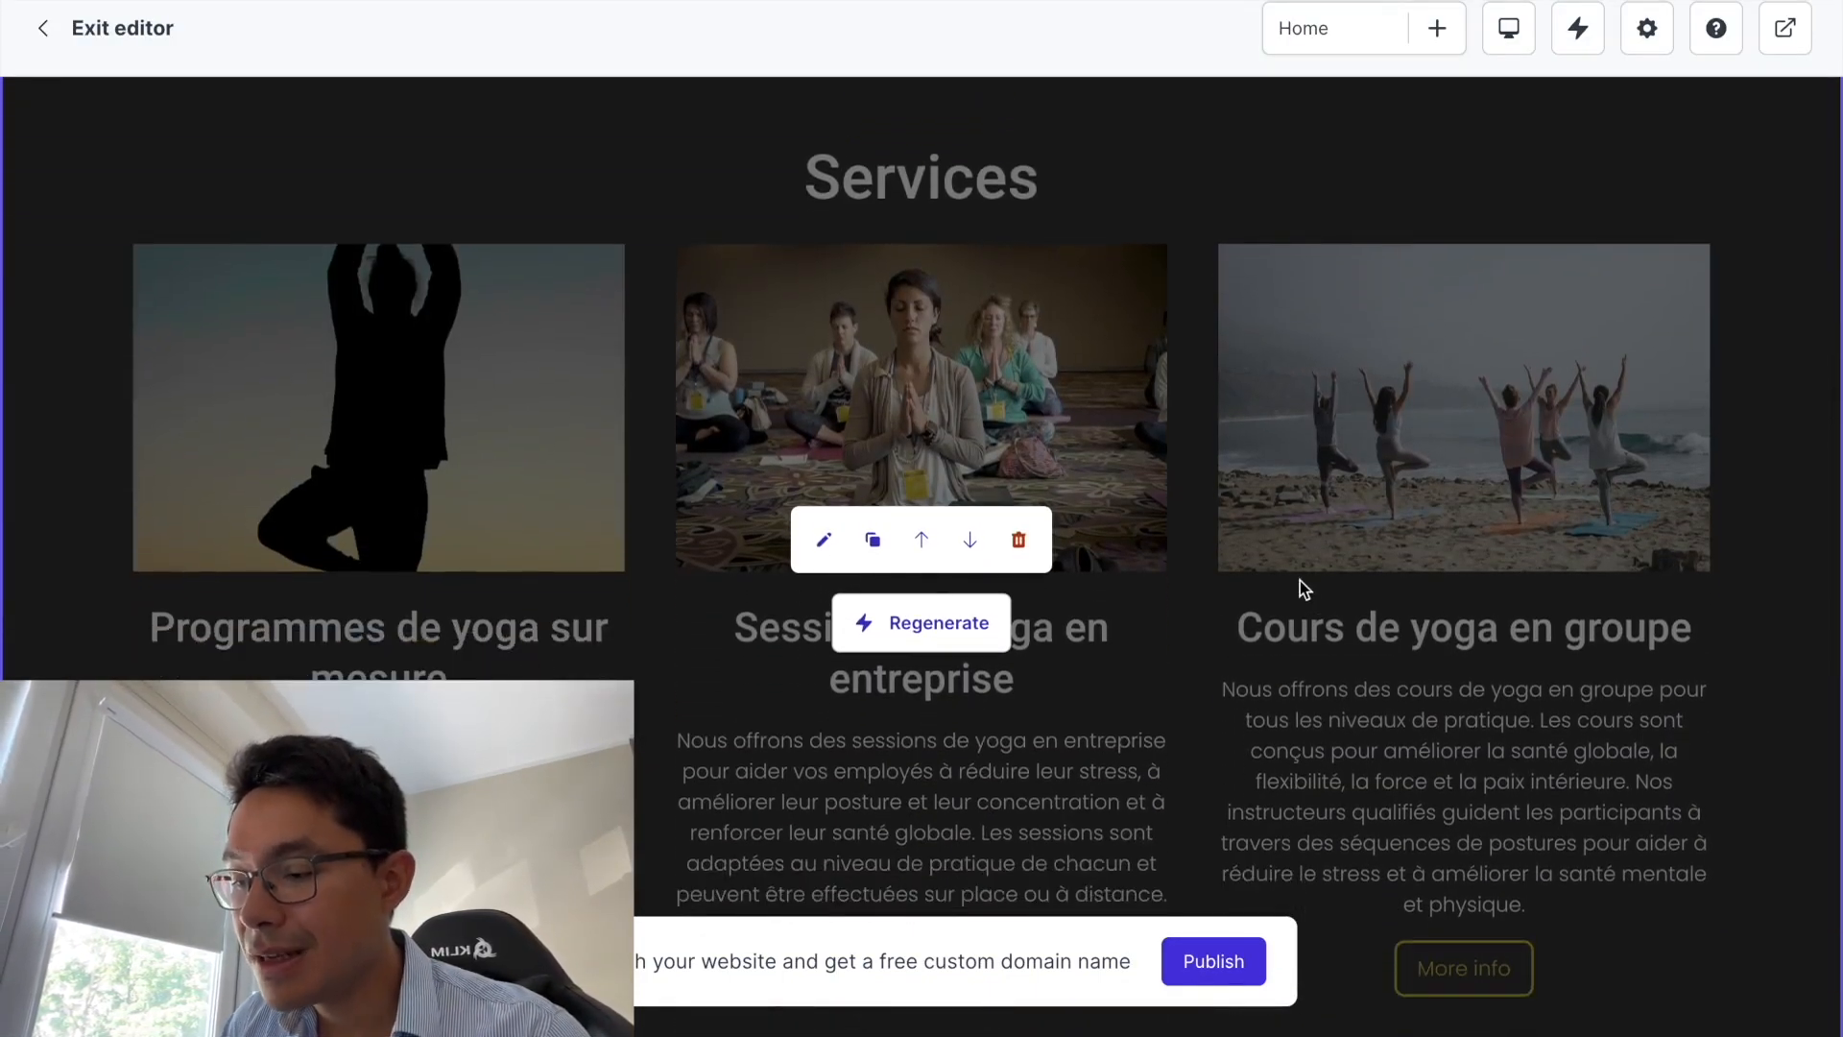
scroll(662, 745, "down", 3)
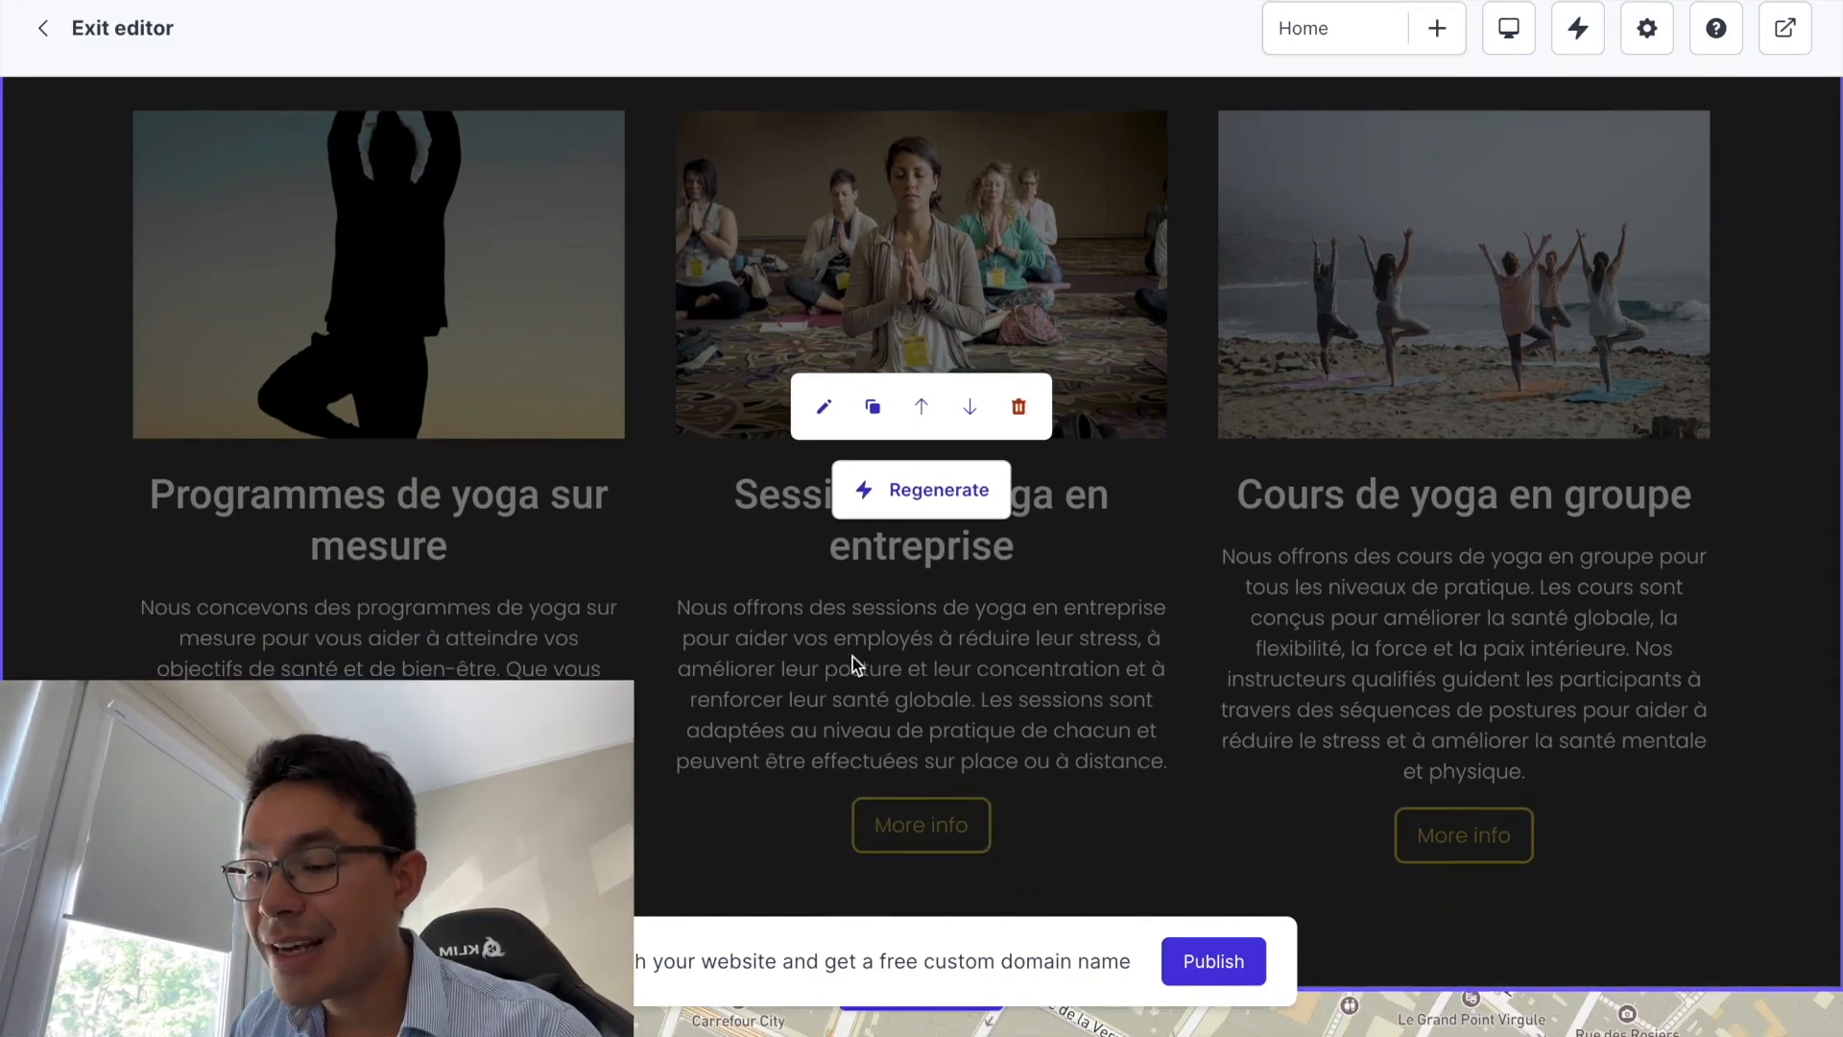
scroll(1106, 607, "up", 8)
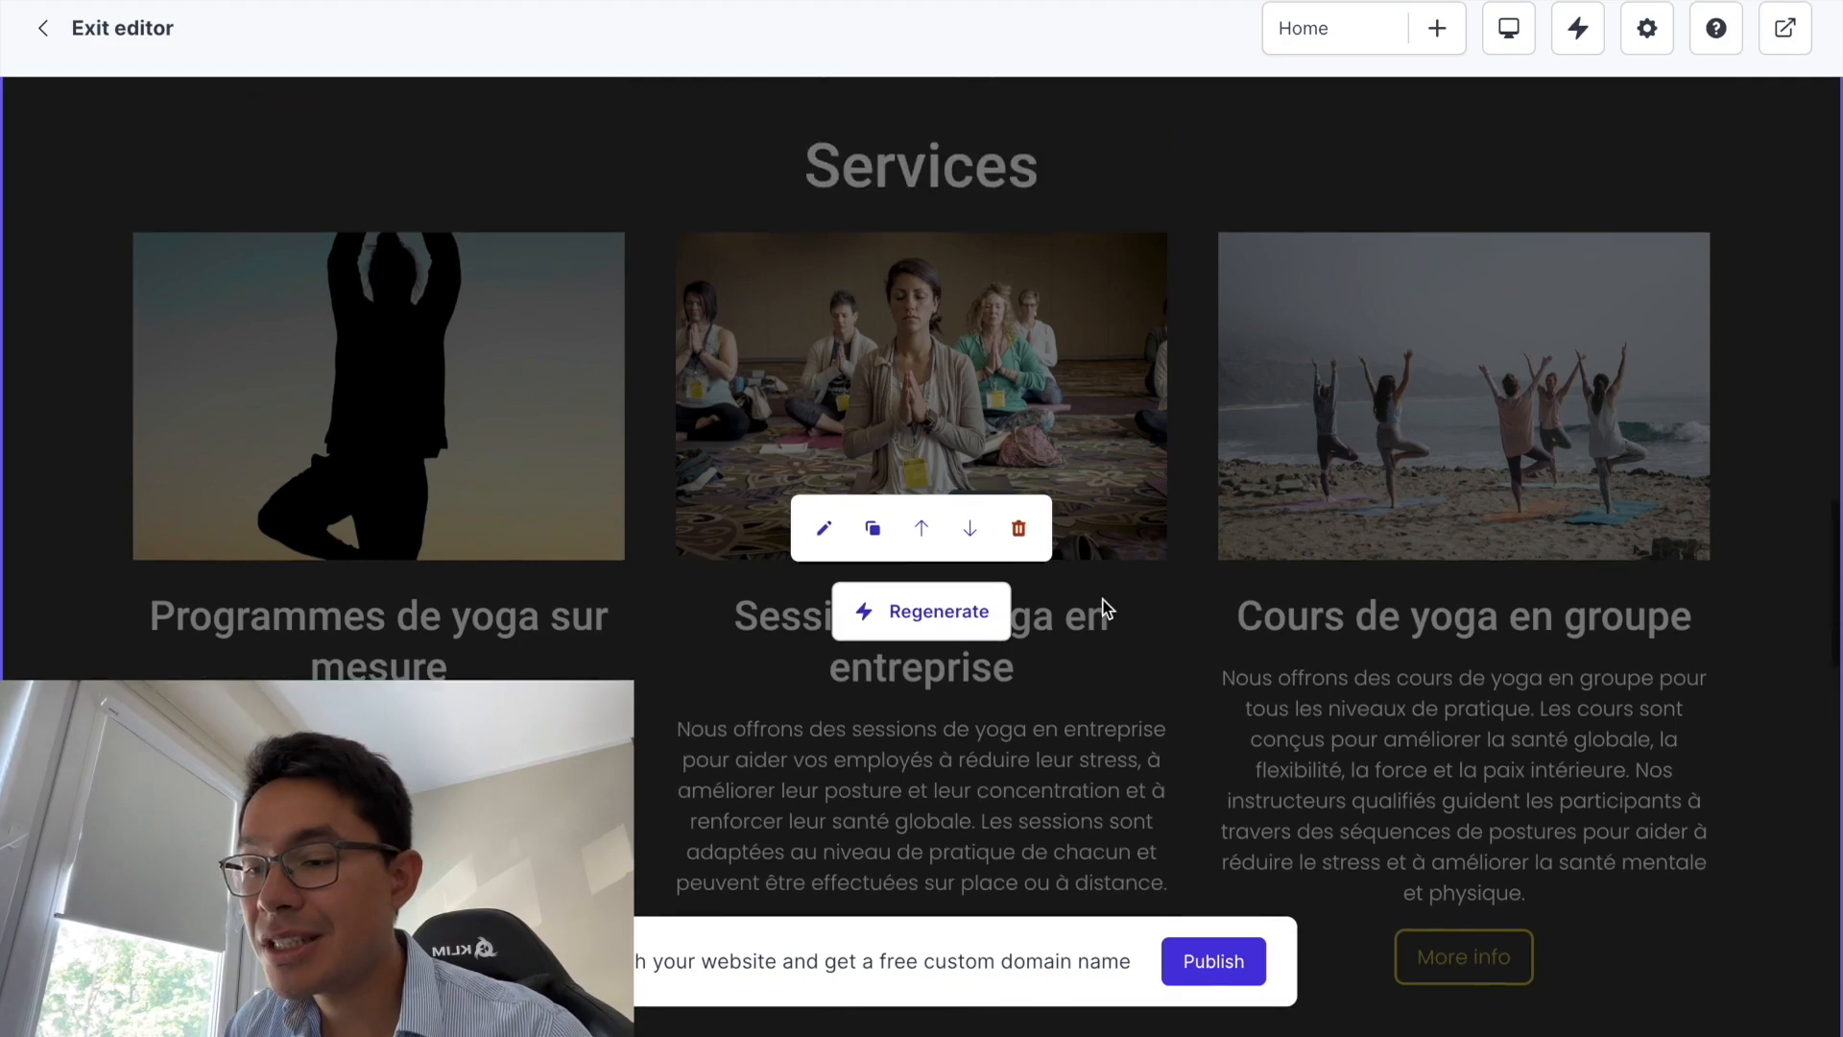
scroll(1106, 607, "down", 1)
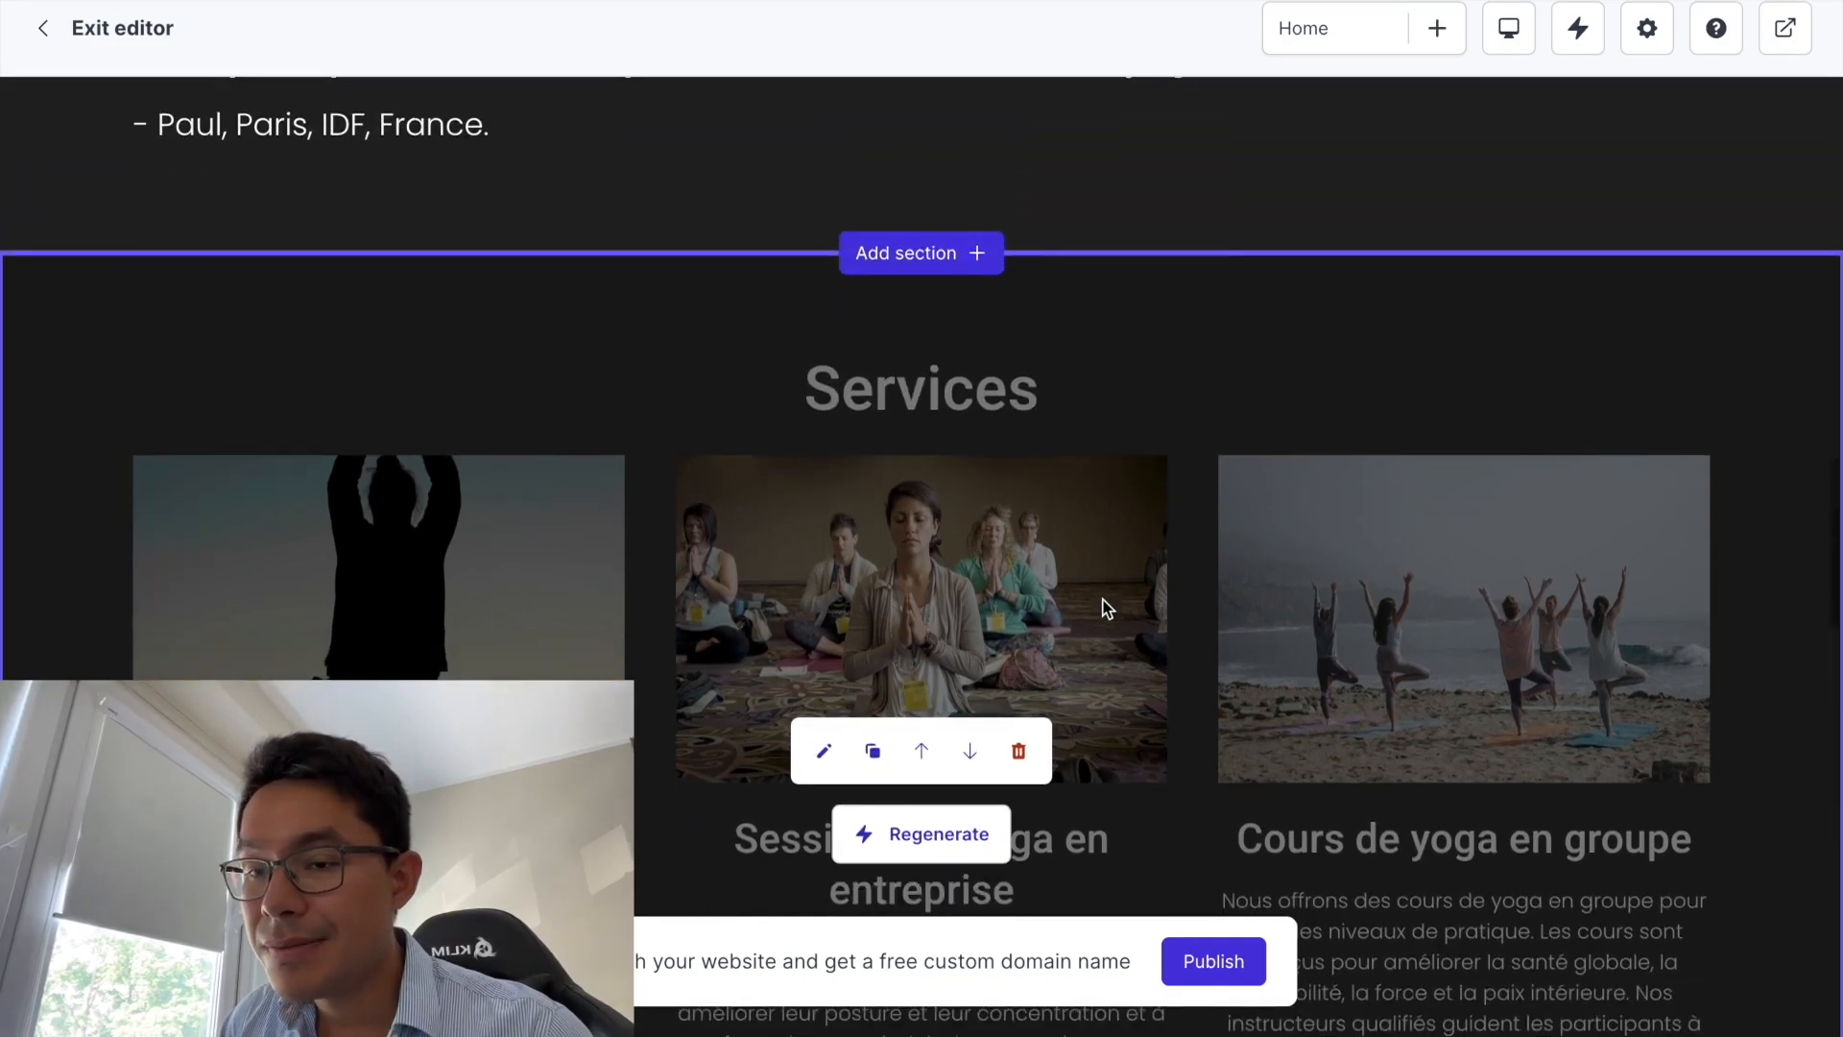
left_click(828, 753)
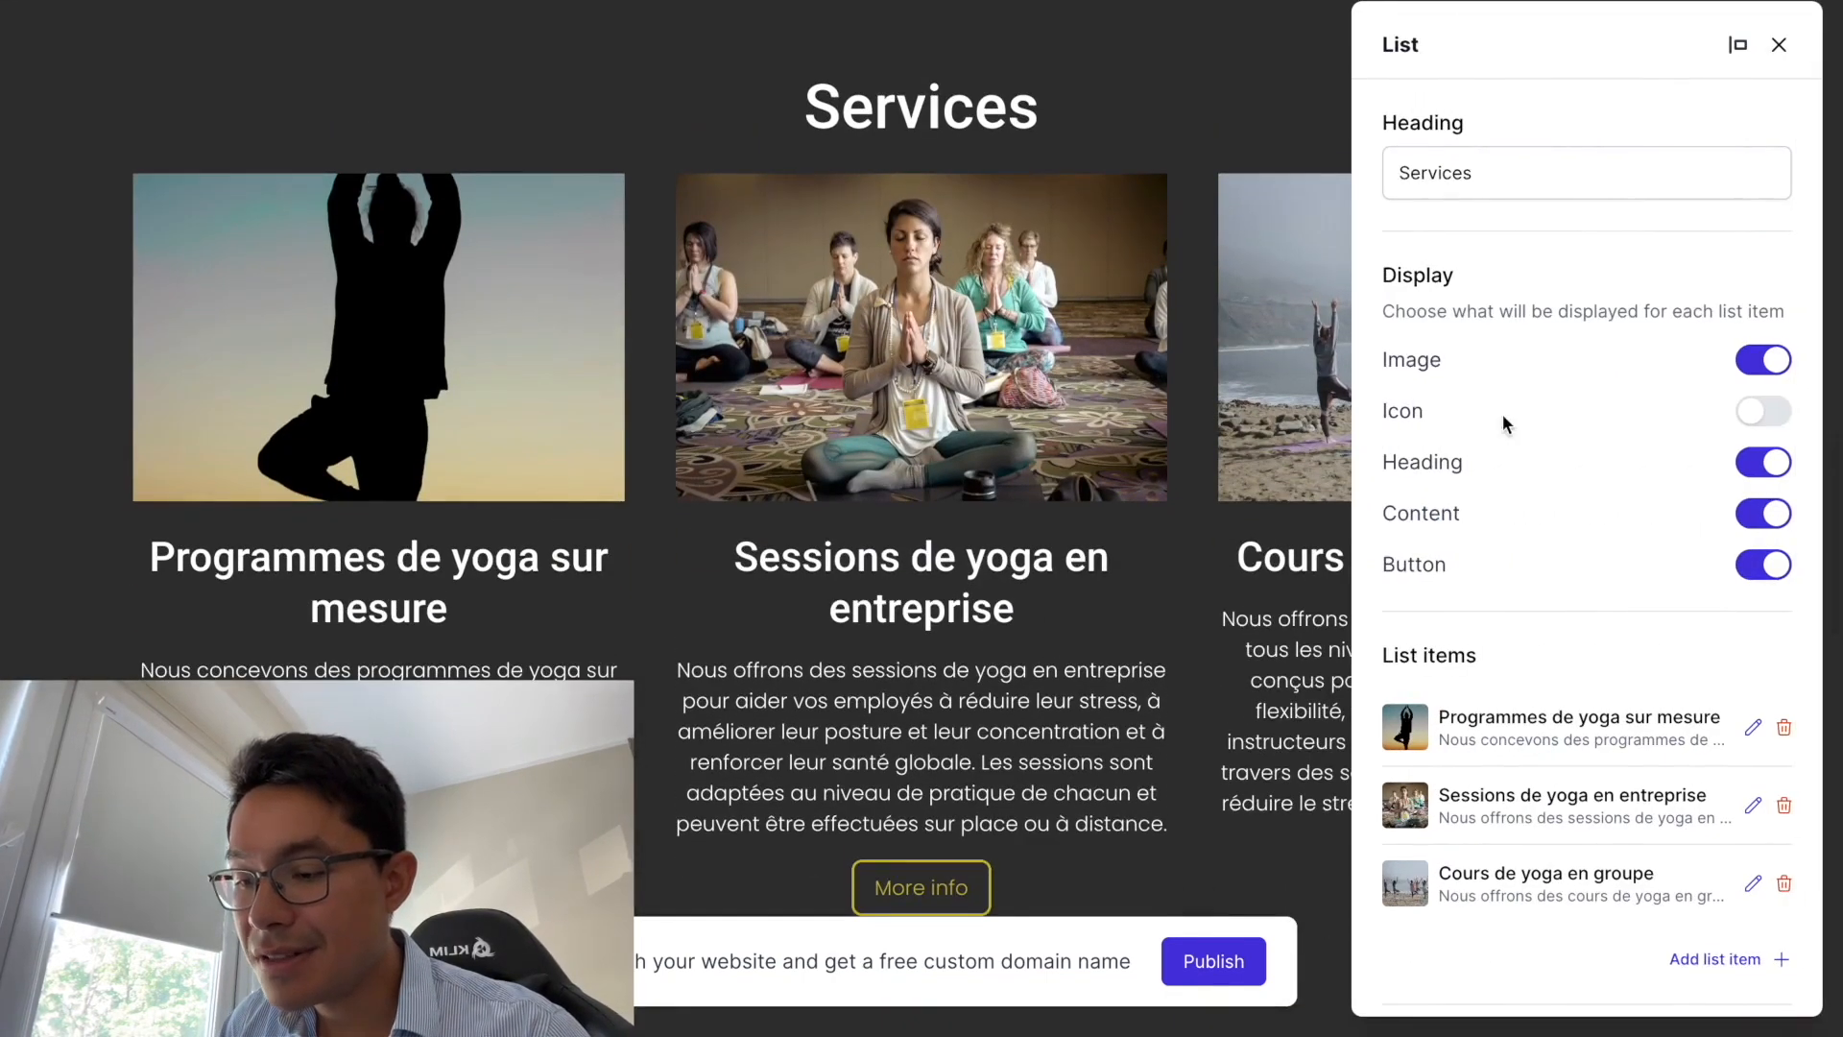
scroll(1653, 412, "down", 1)
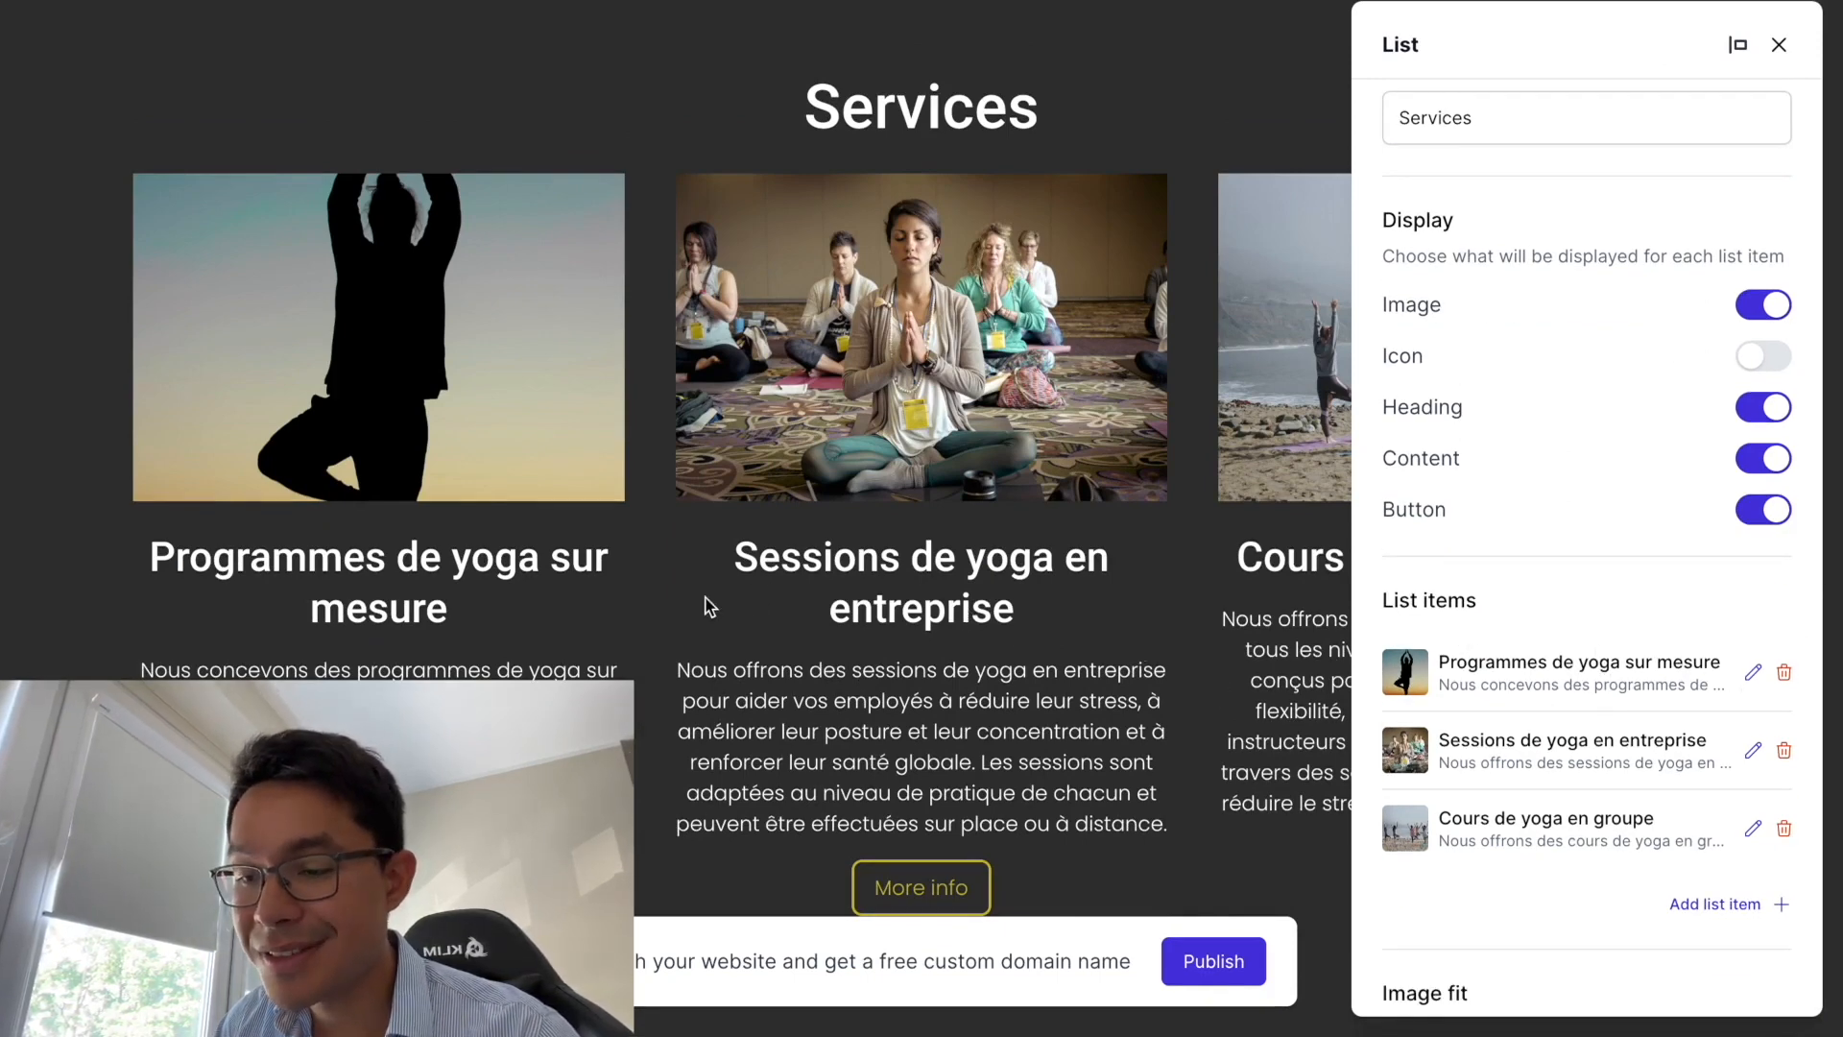
left_click(1755, 676)
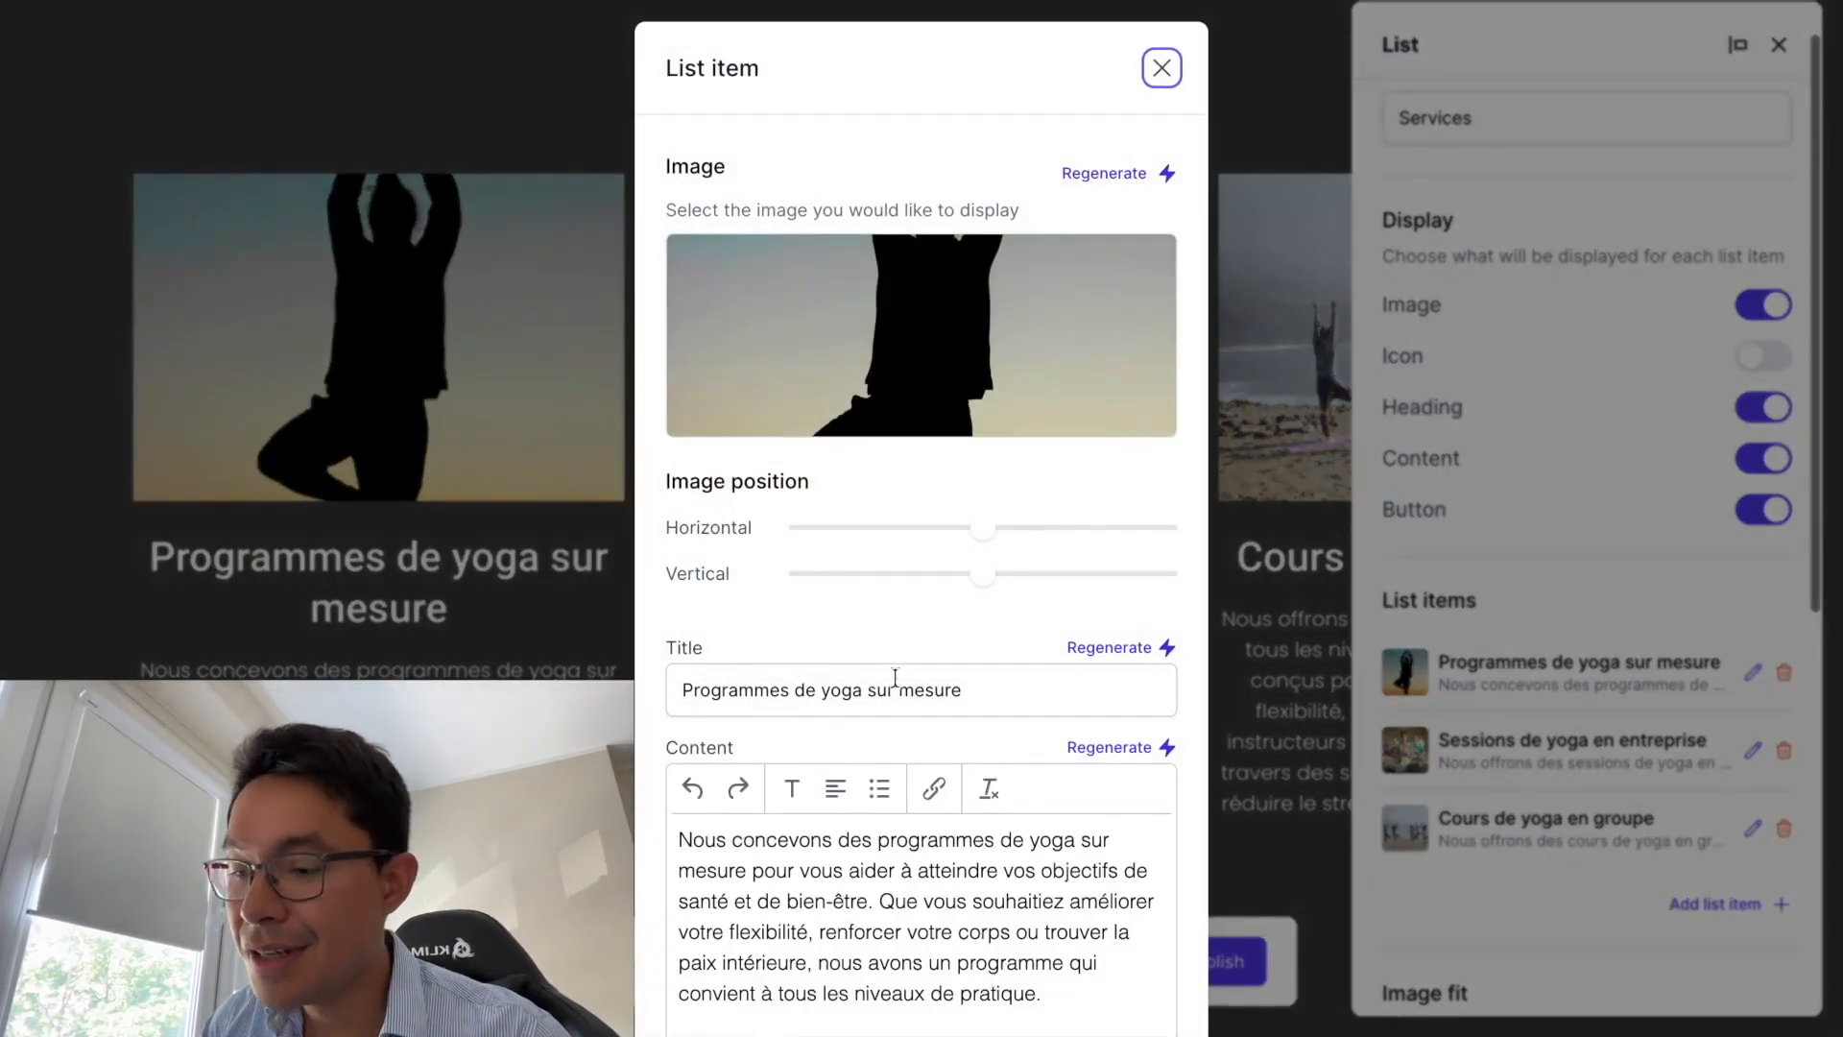
scroll(844, 901, "down", 4)
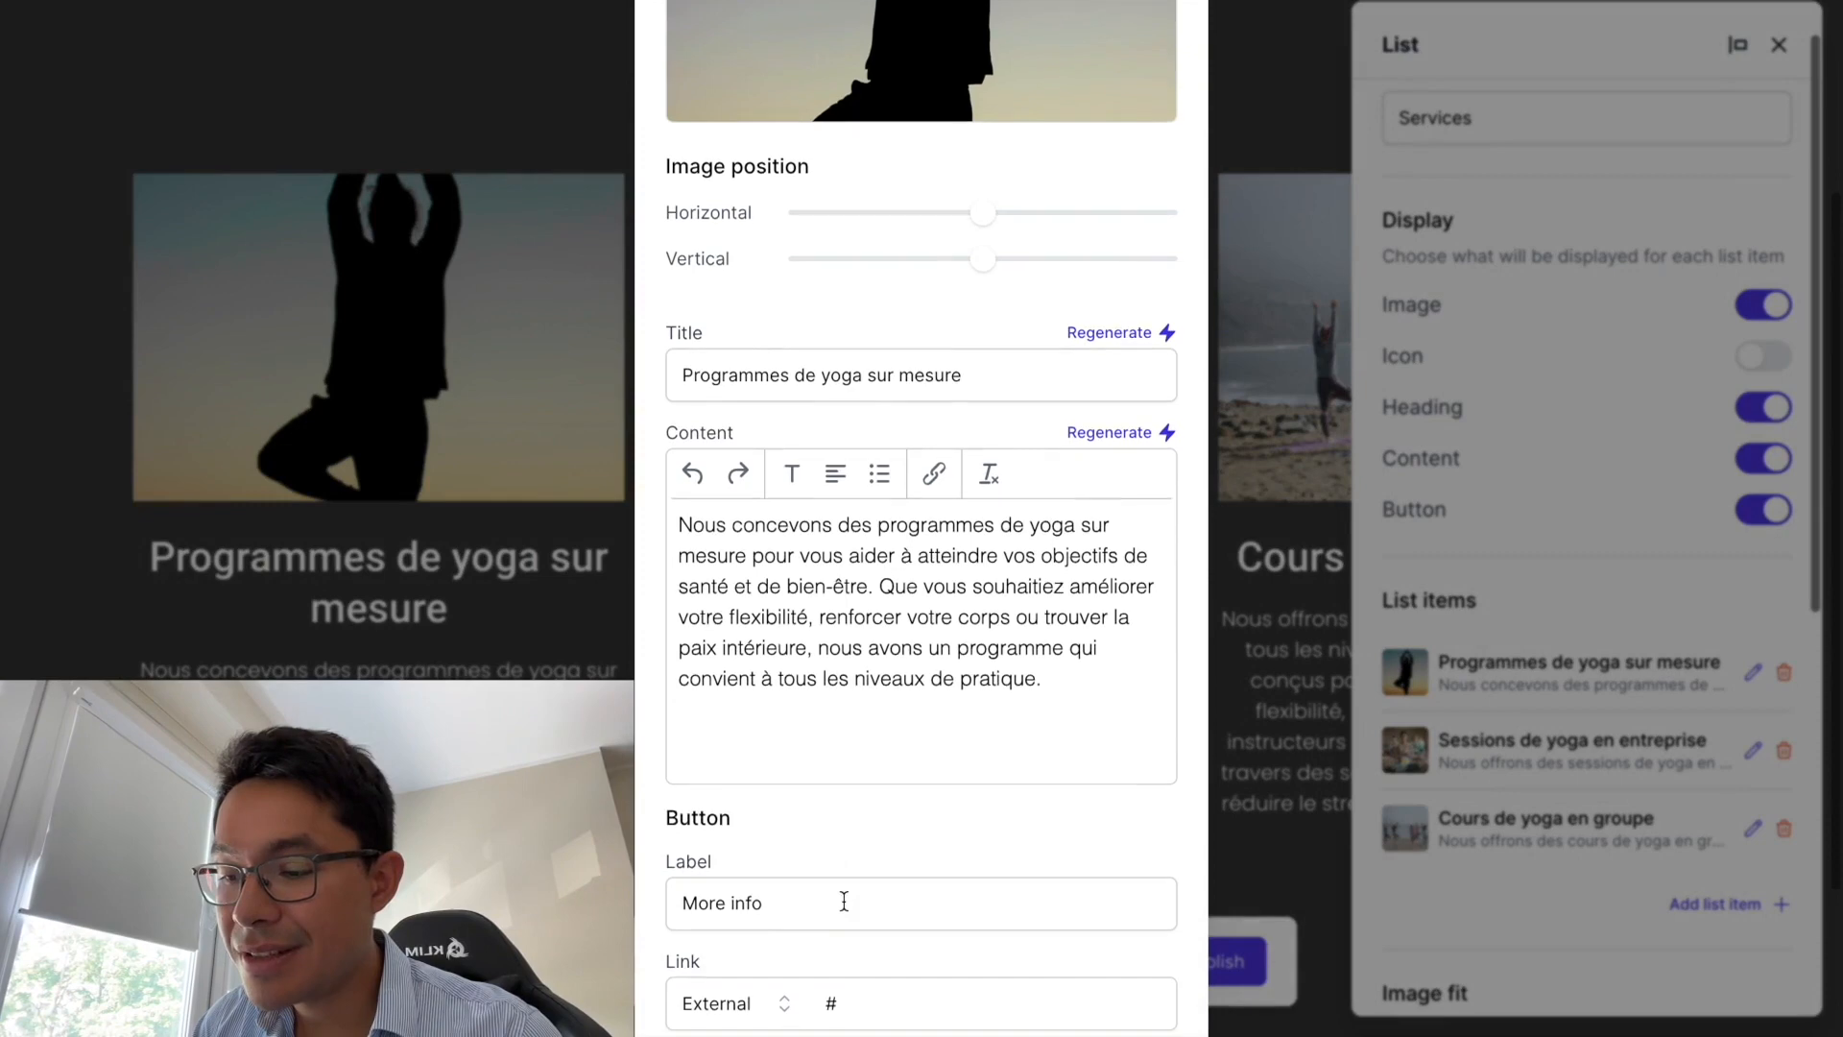
scroll(844, 901, "down", 1)
left_click(787, 910)
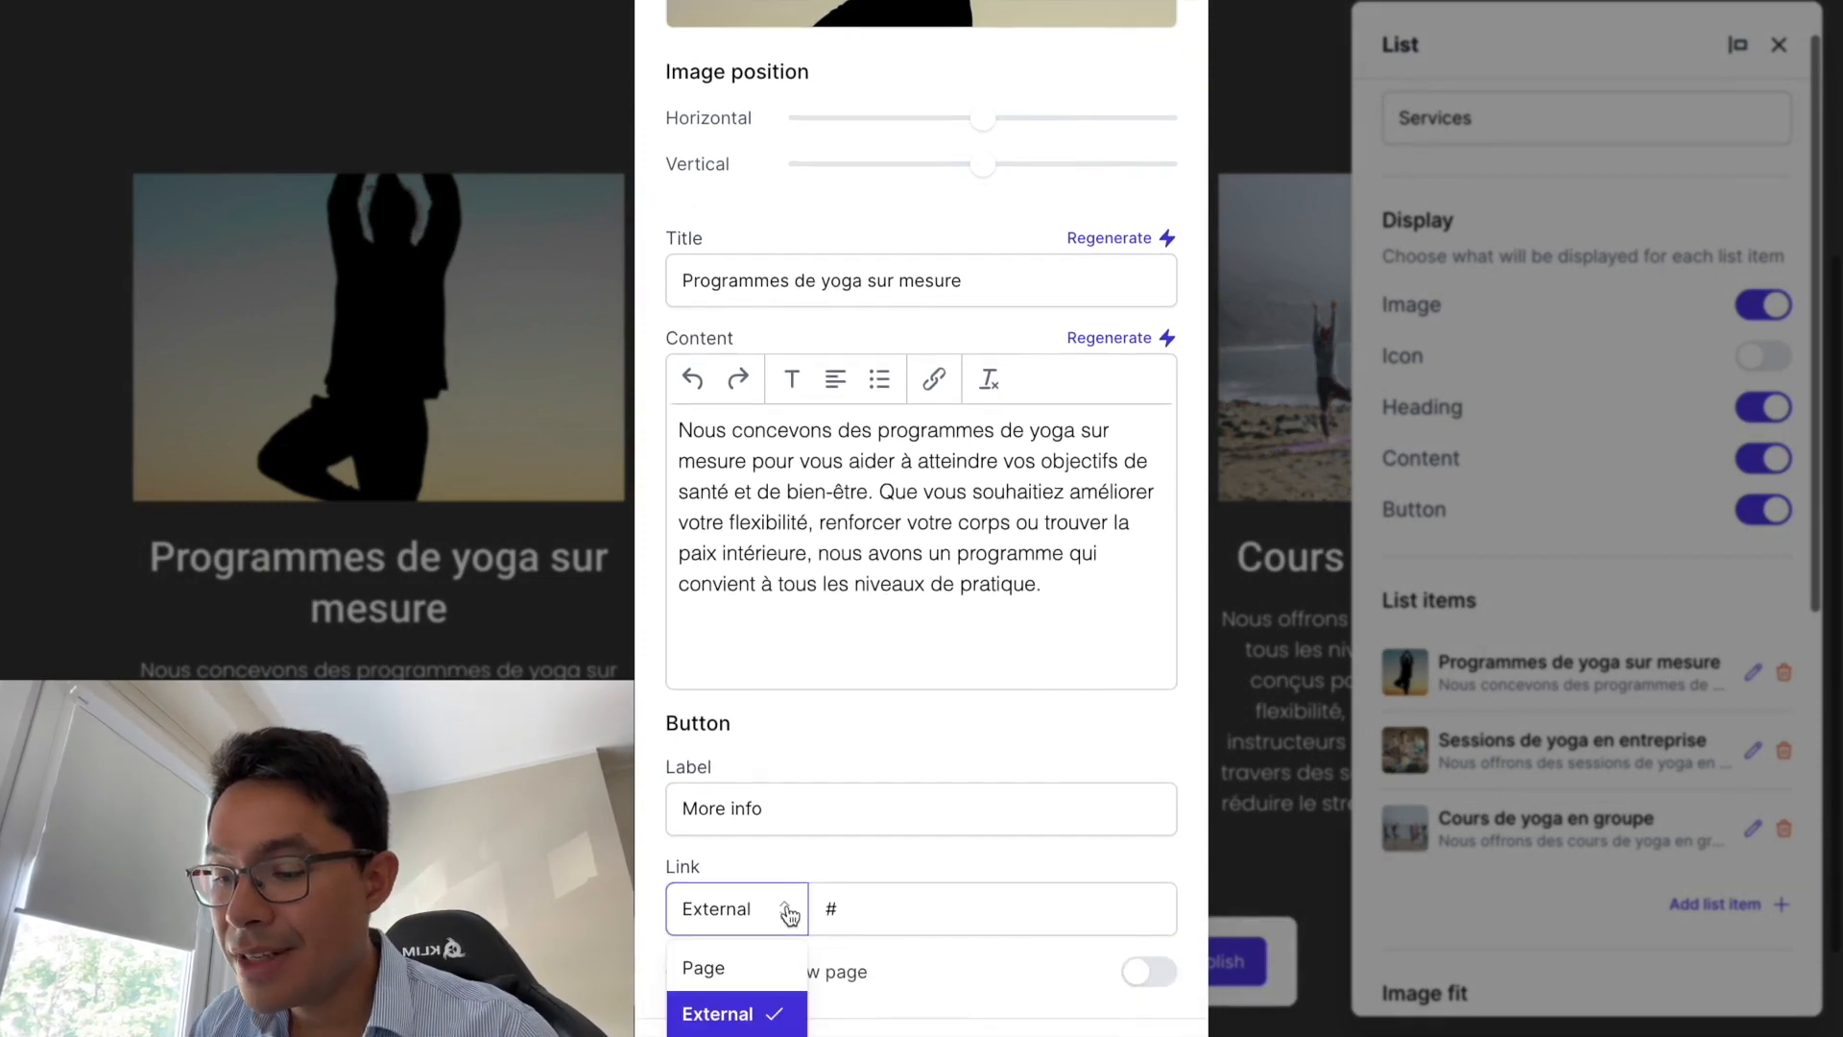
left_click(730, 970)
left_click(899, 917)
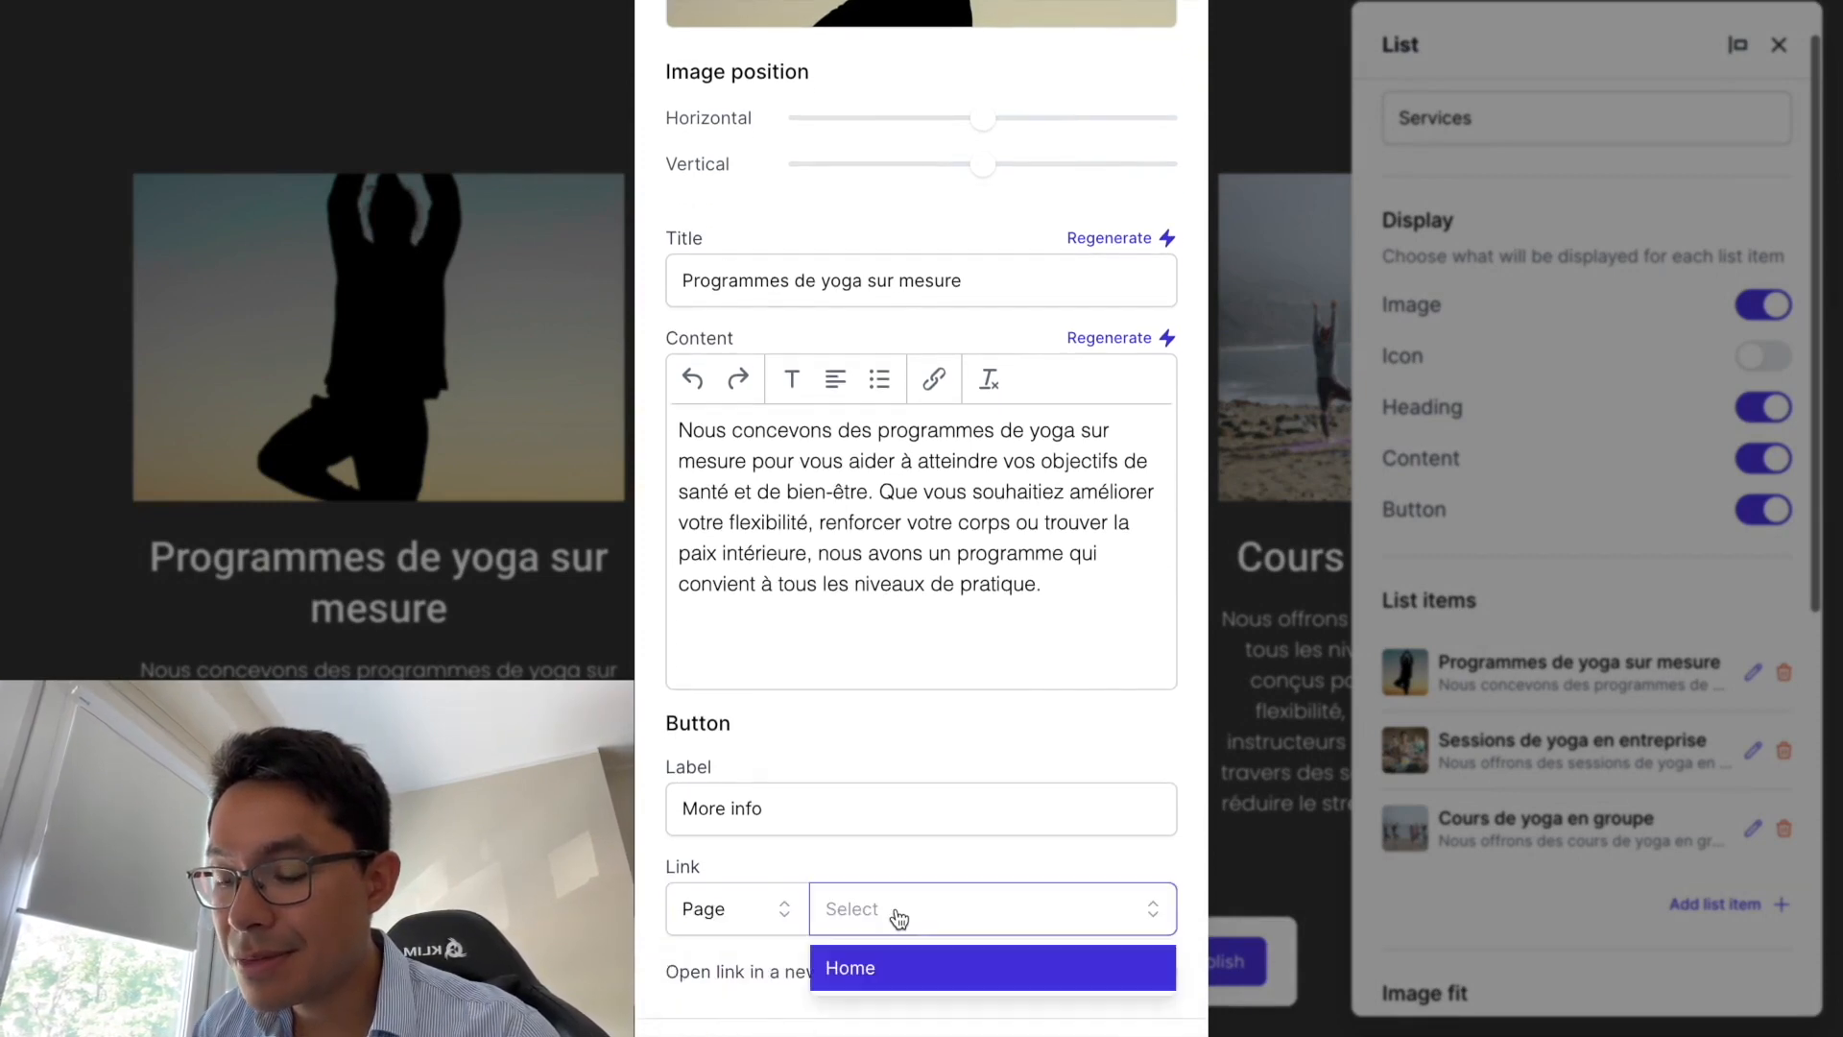
left_click(889, 877)
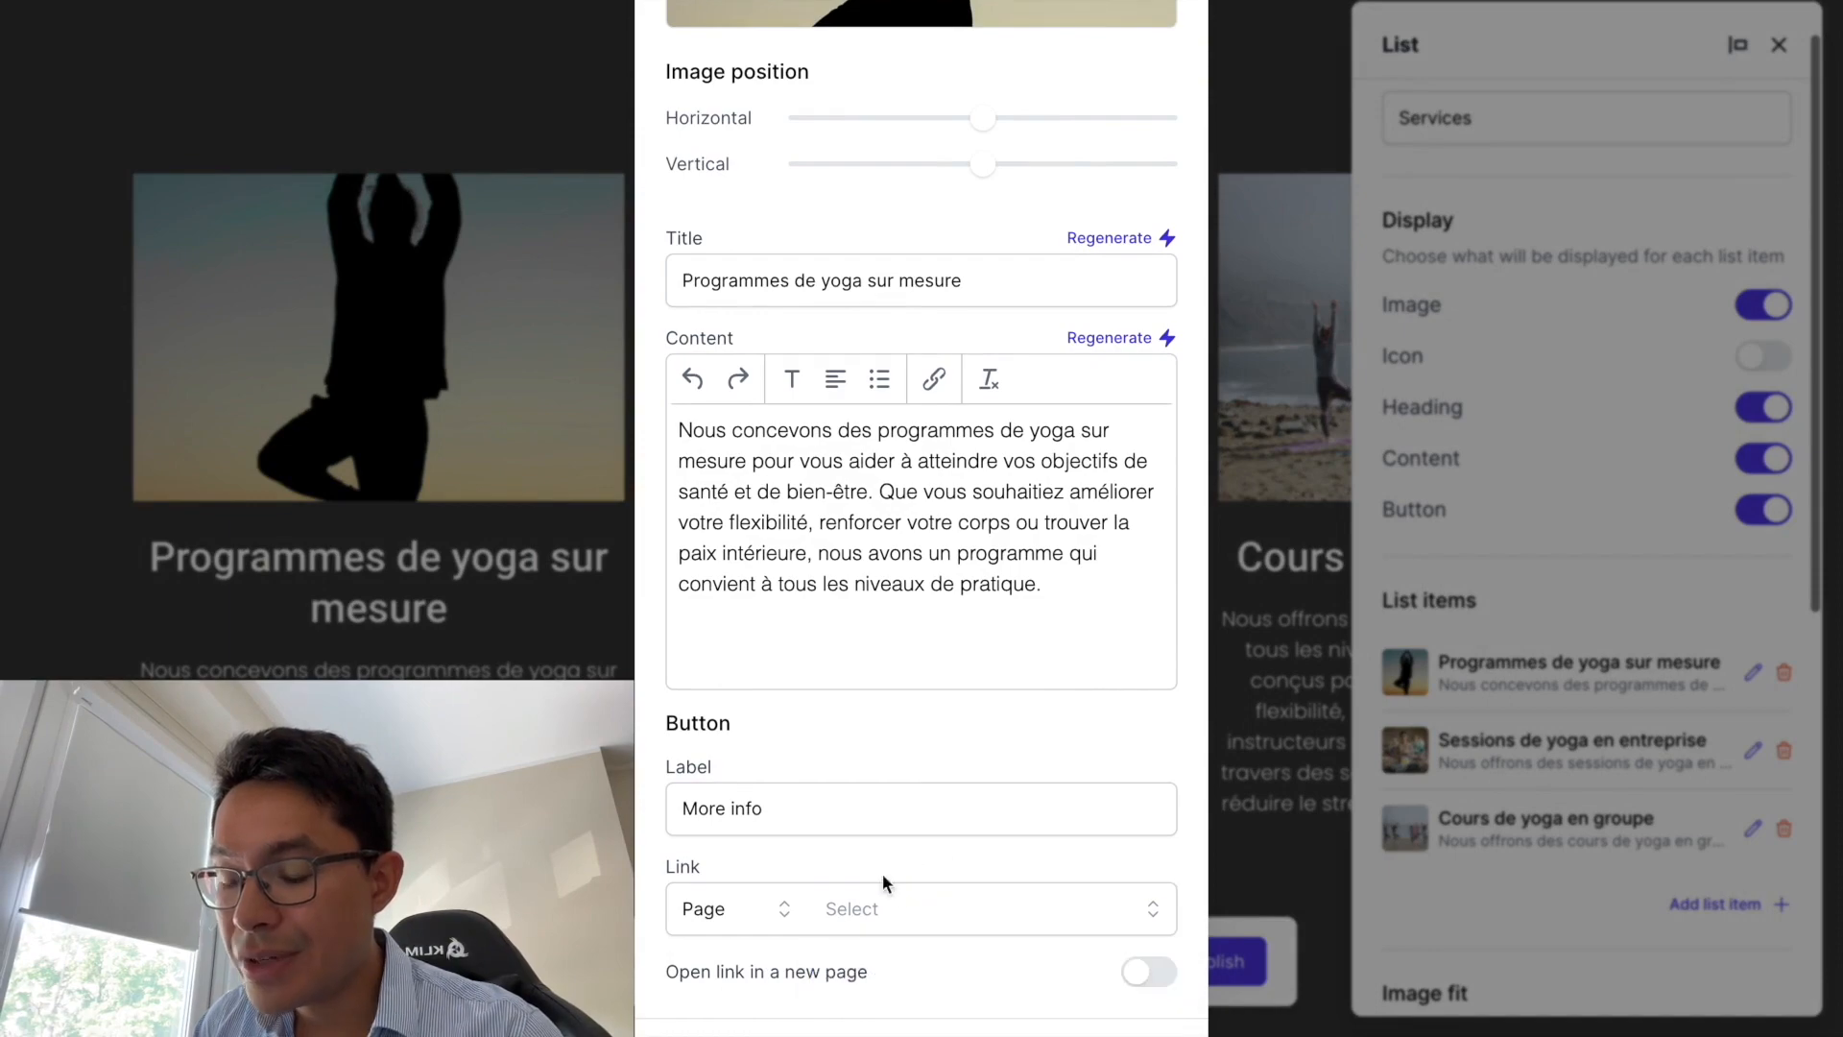
key("Escape")
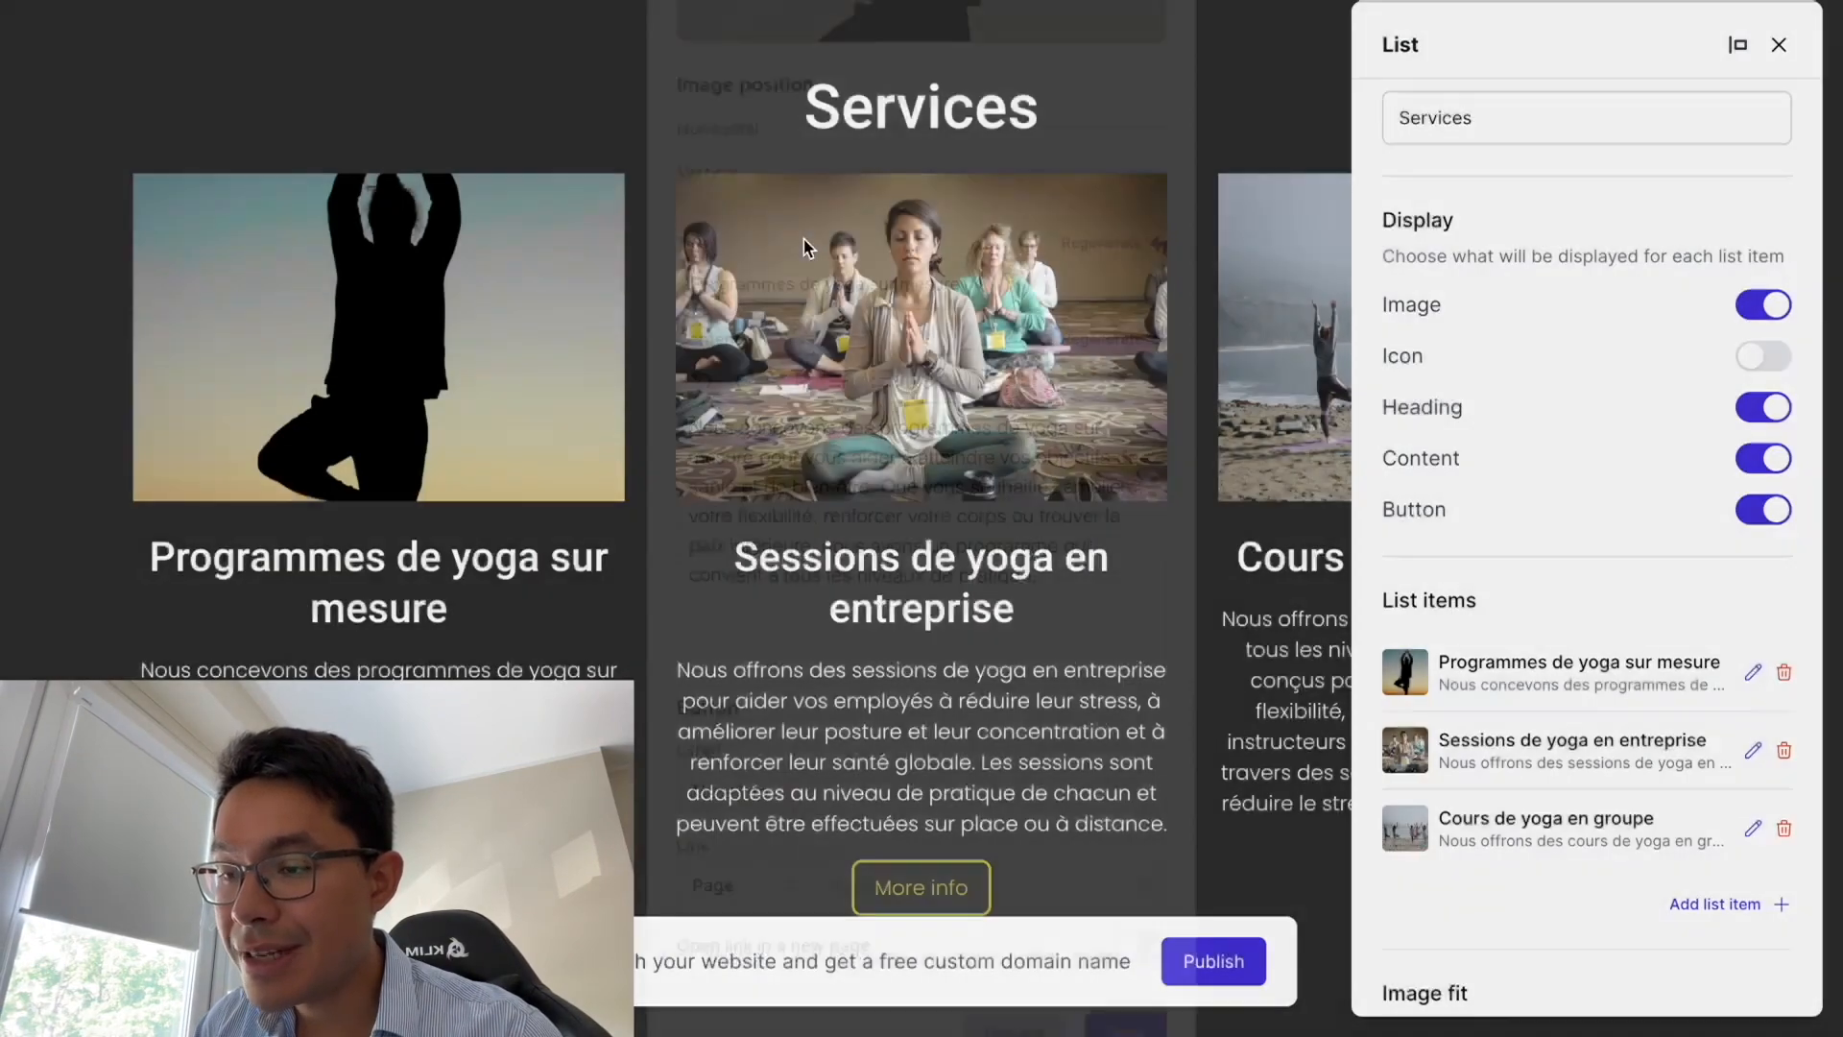
scroll(1408, 505, "down", 6)
scroll(1407, 505, "down", 1)
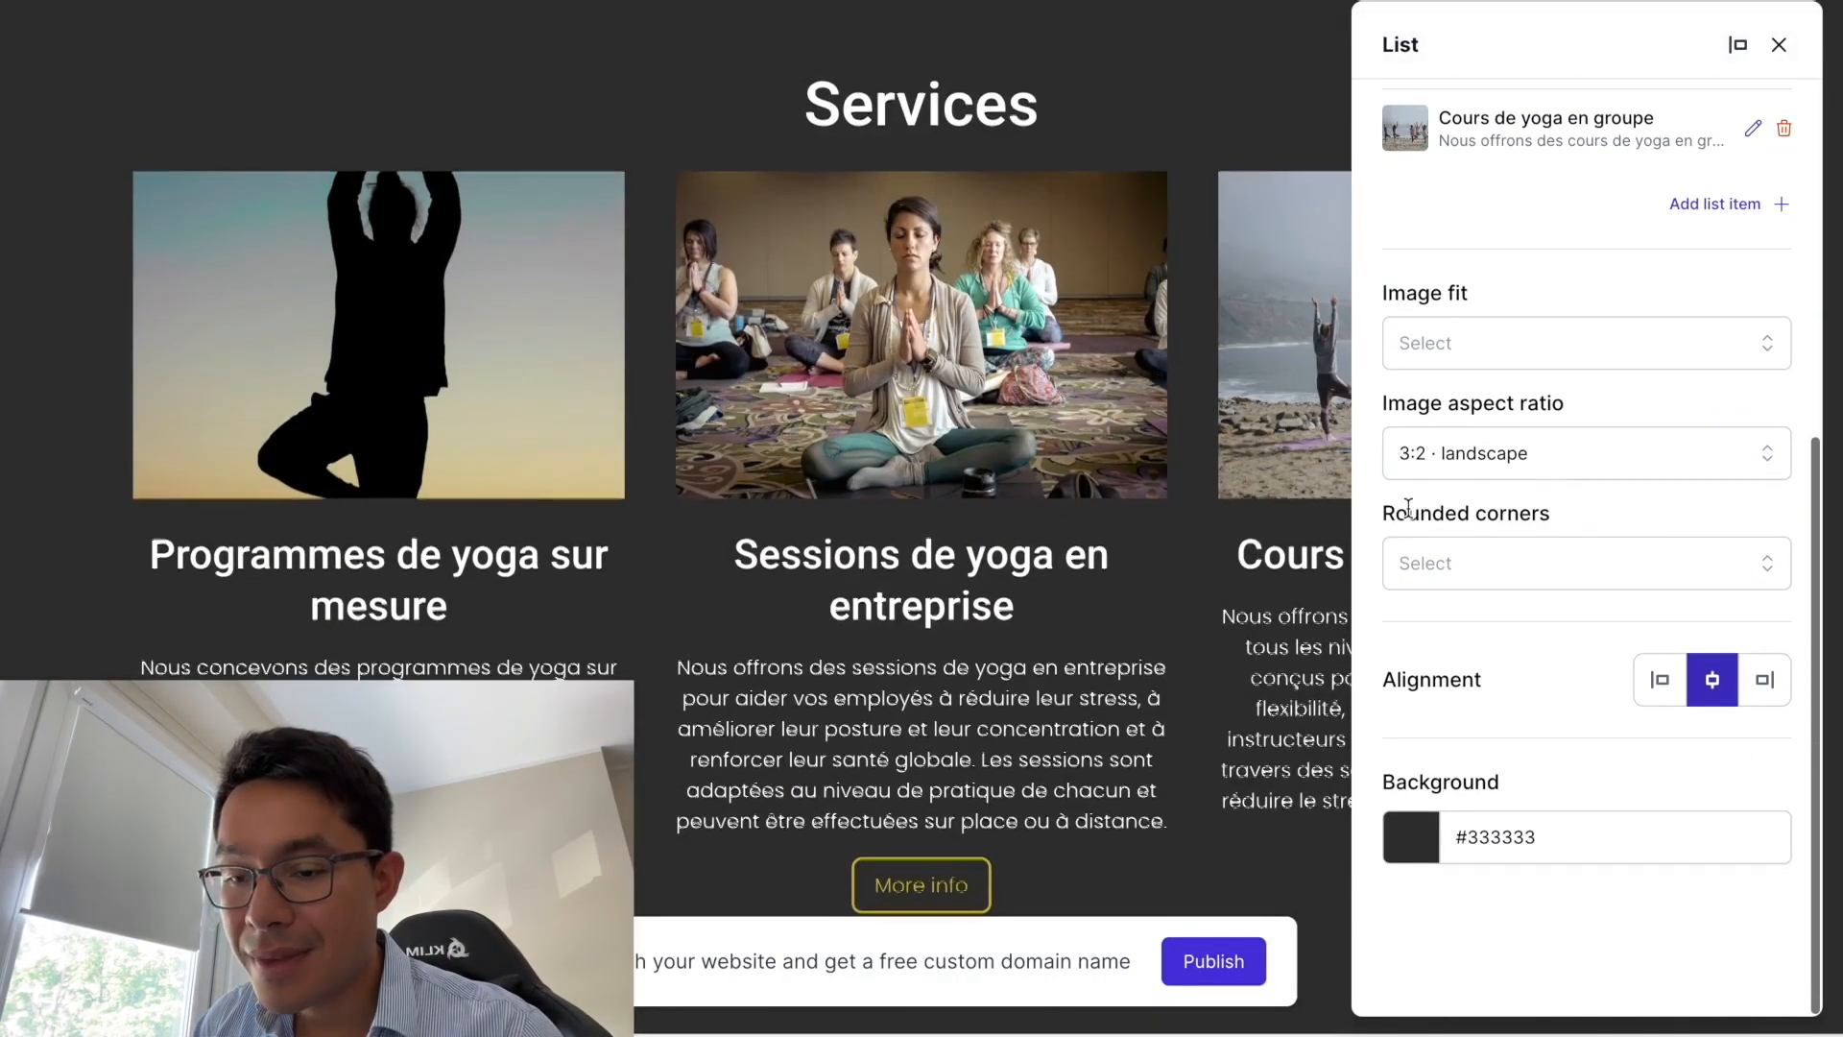
scroll(1521, 568, "up", 7)
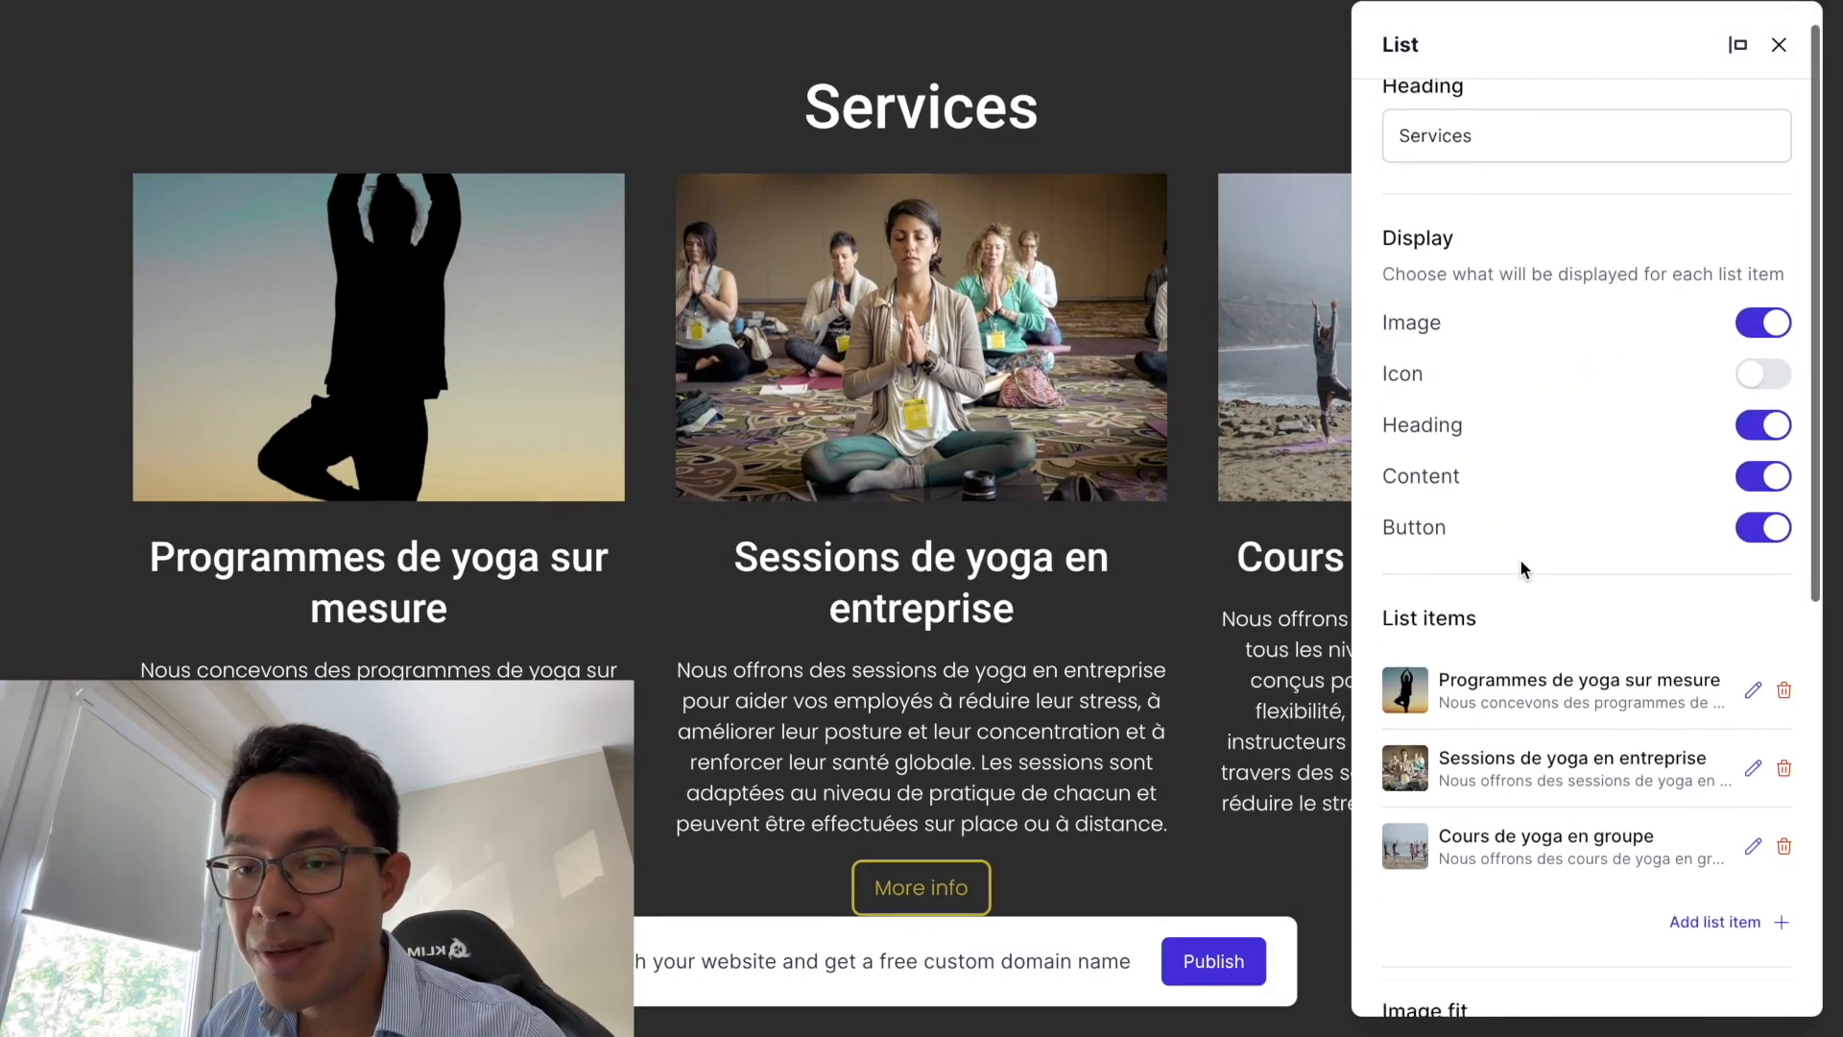
scroll(1522, 568, "down", 4)
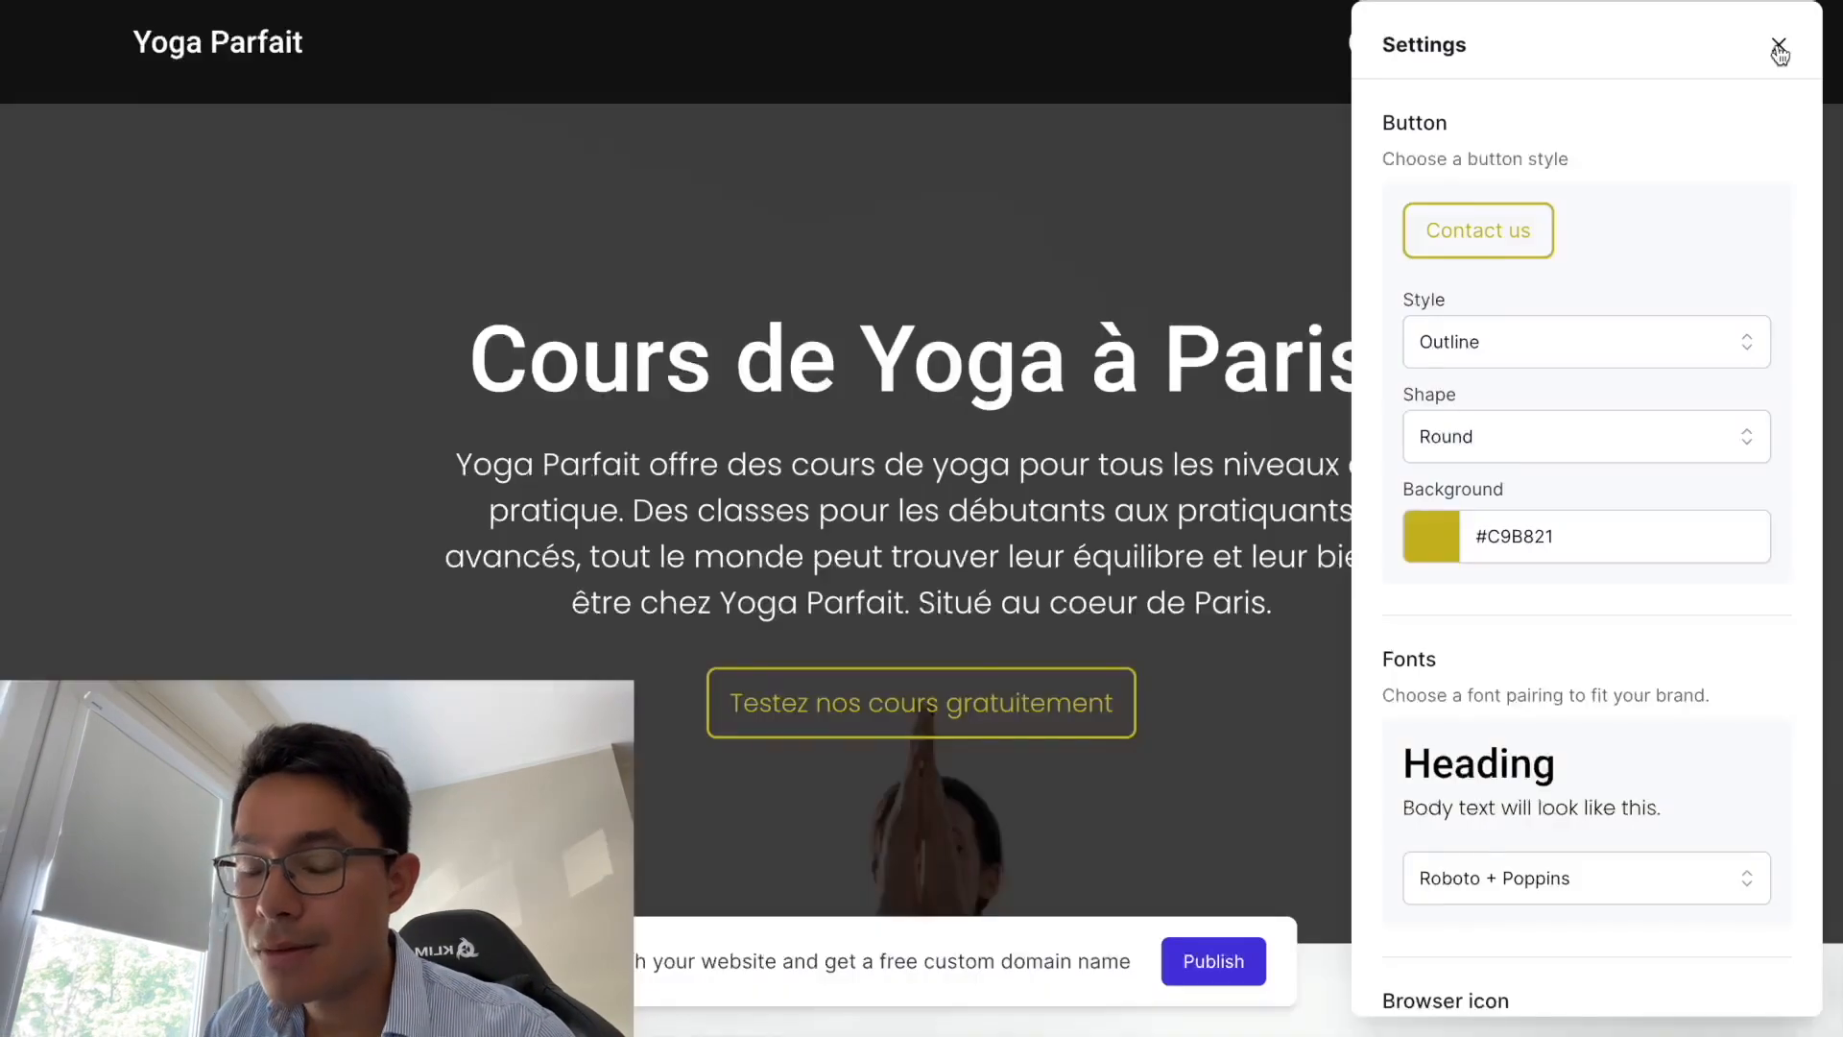
left_click(1778, 48)
- Try Solid and Square site-wide buttons, then revert to Outline and Round, keeping #C9B821
left_click(1647, 28)
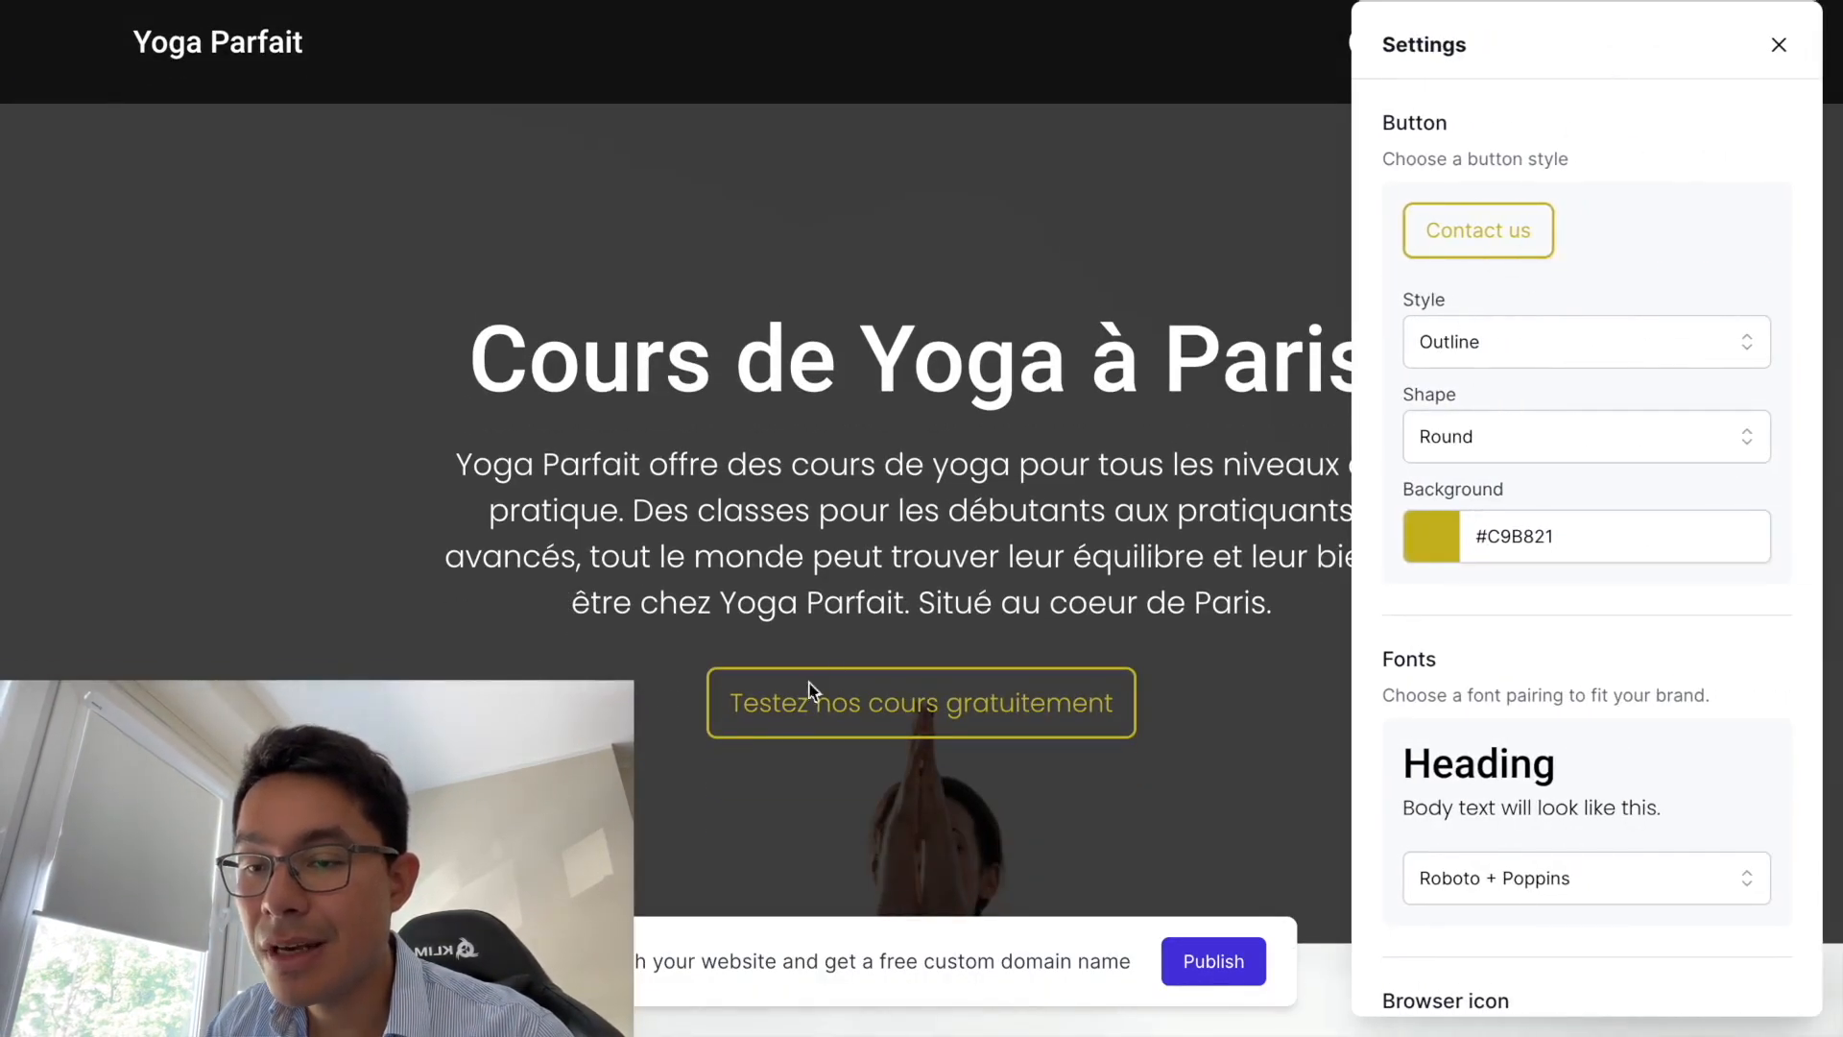
left_click(1449, 363)
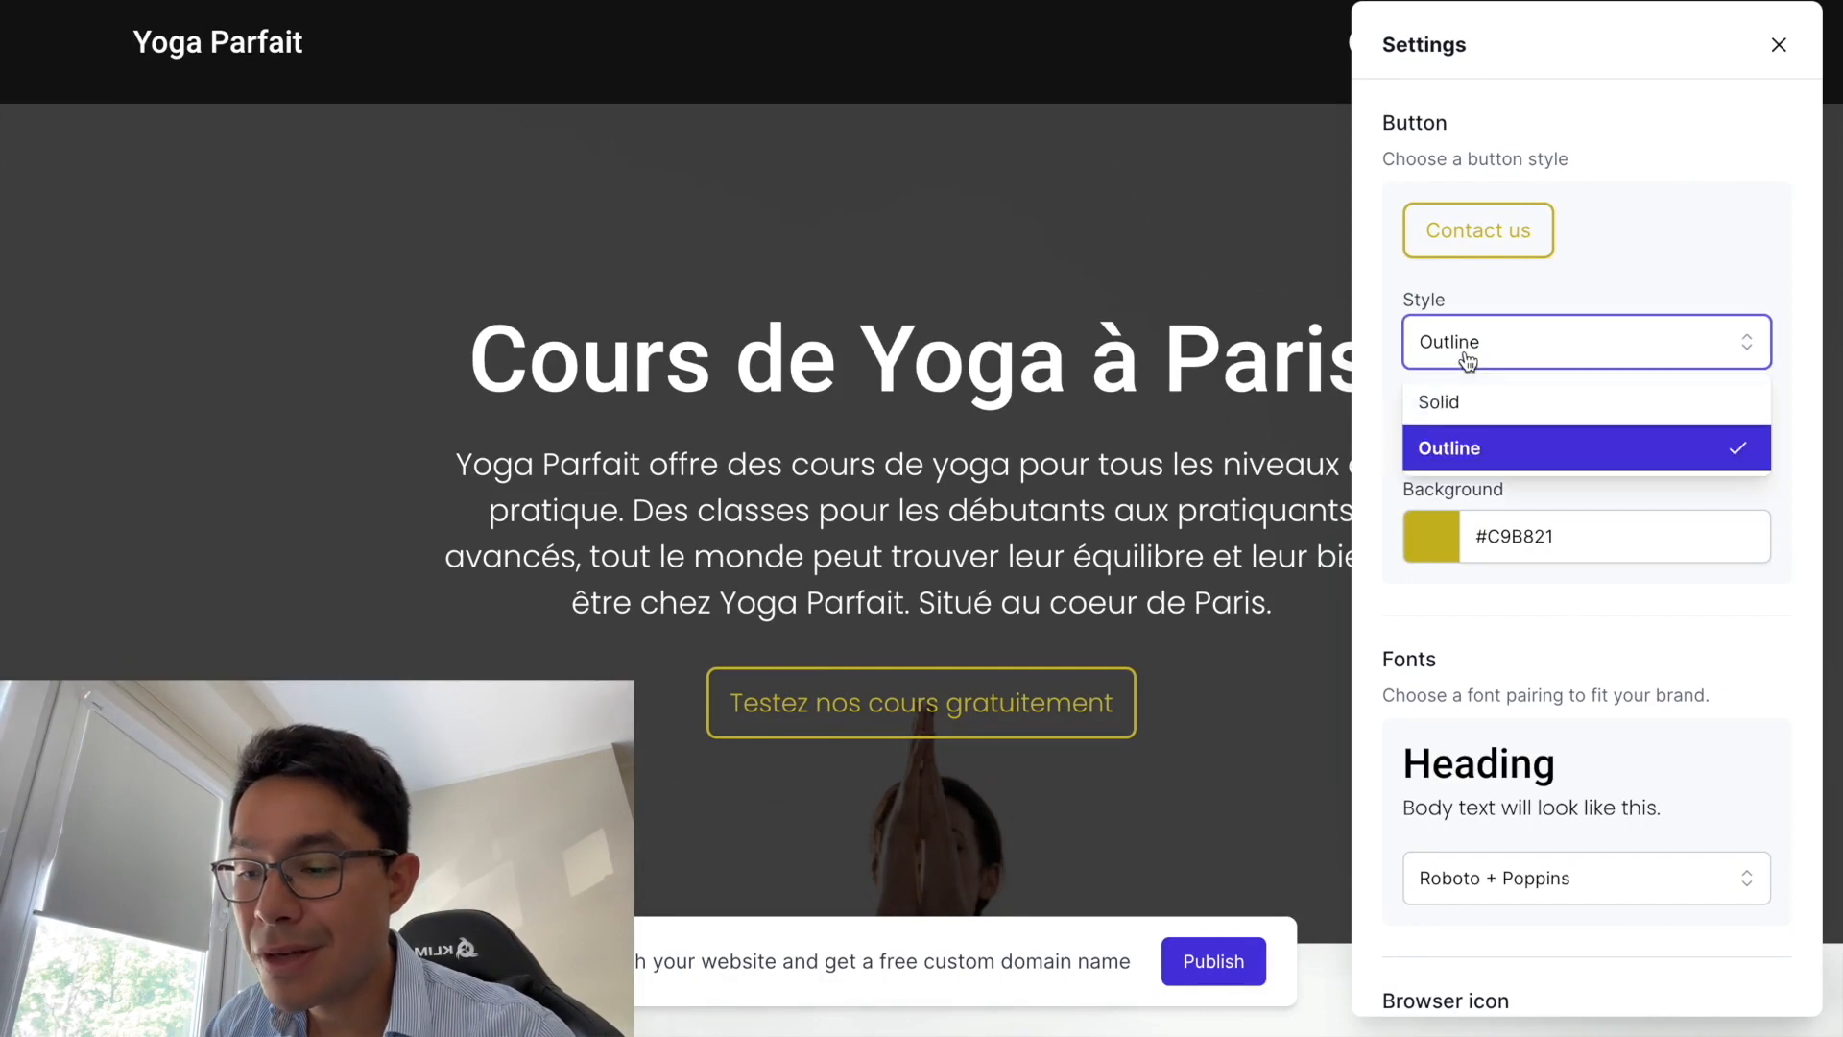
left_click(1440, 399)
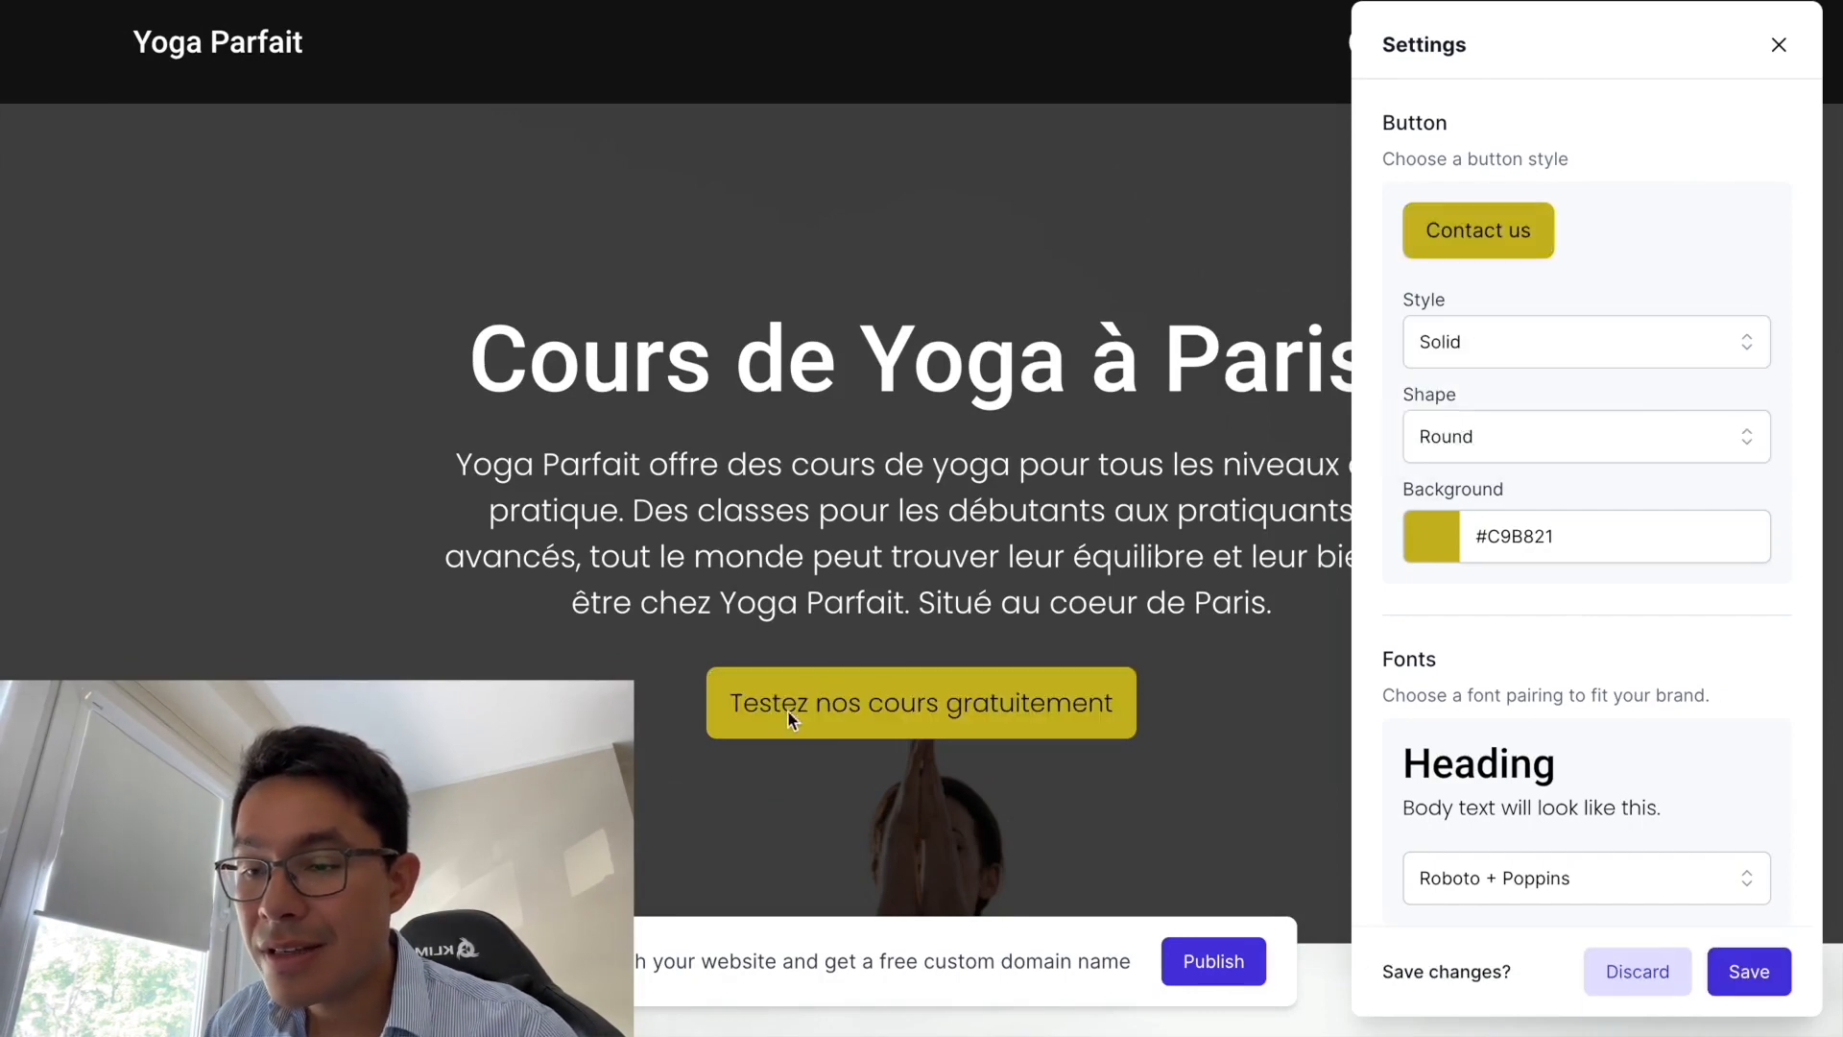
left_click(1433, 348)
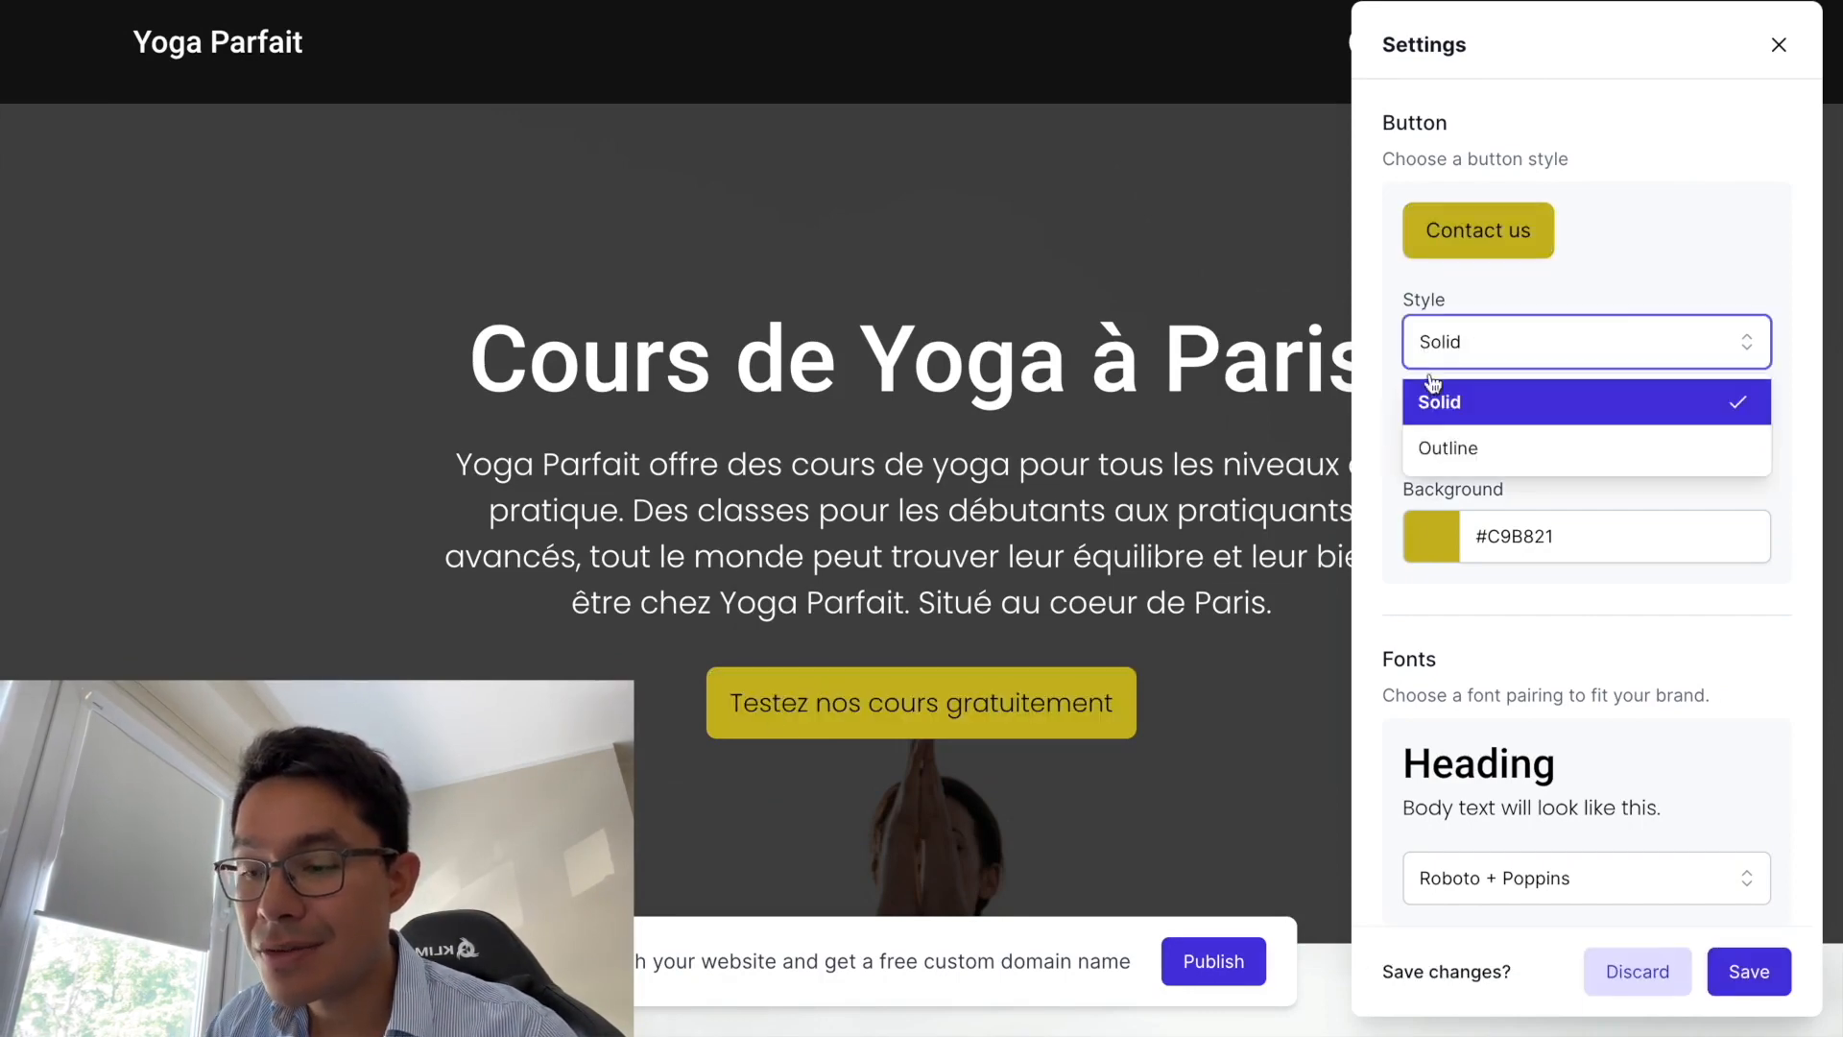
left_click(1438, 450)
left_click(1440, 434)
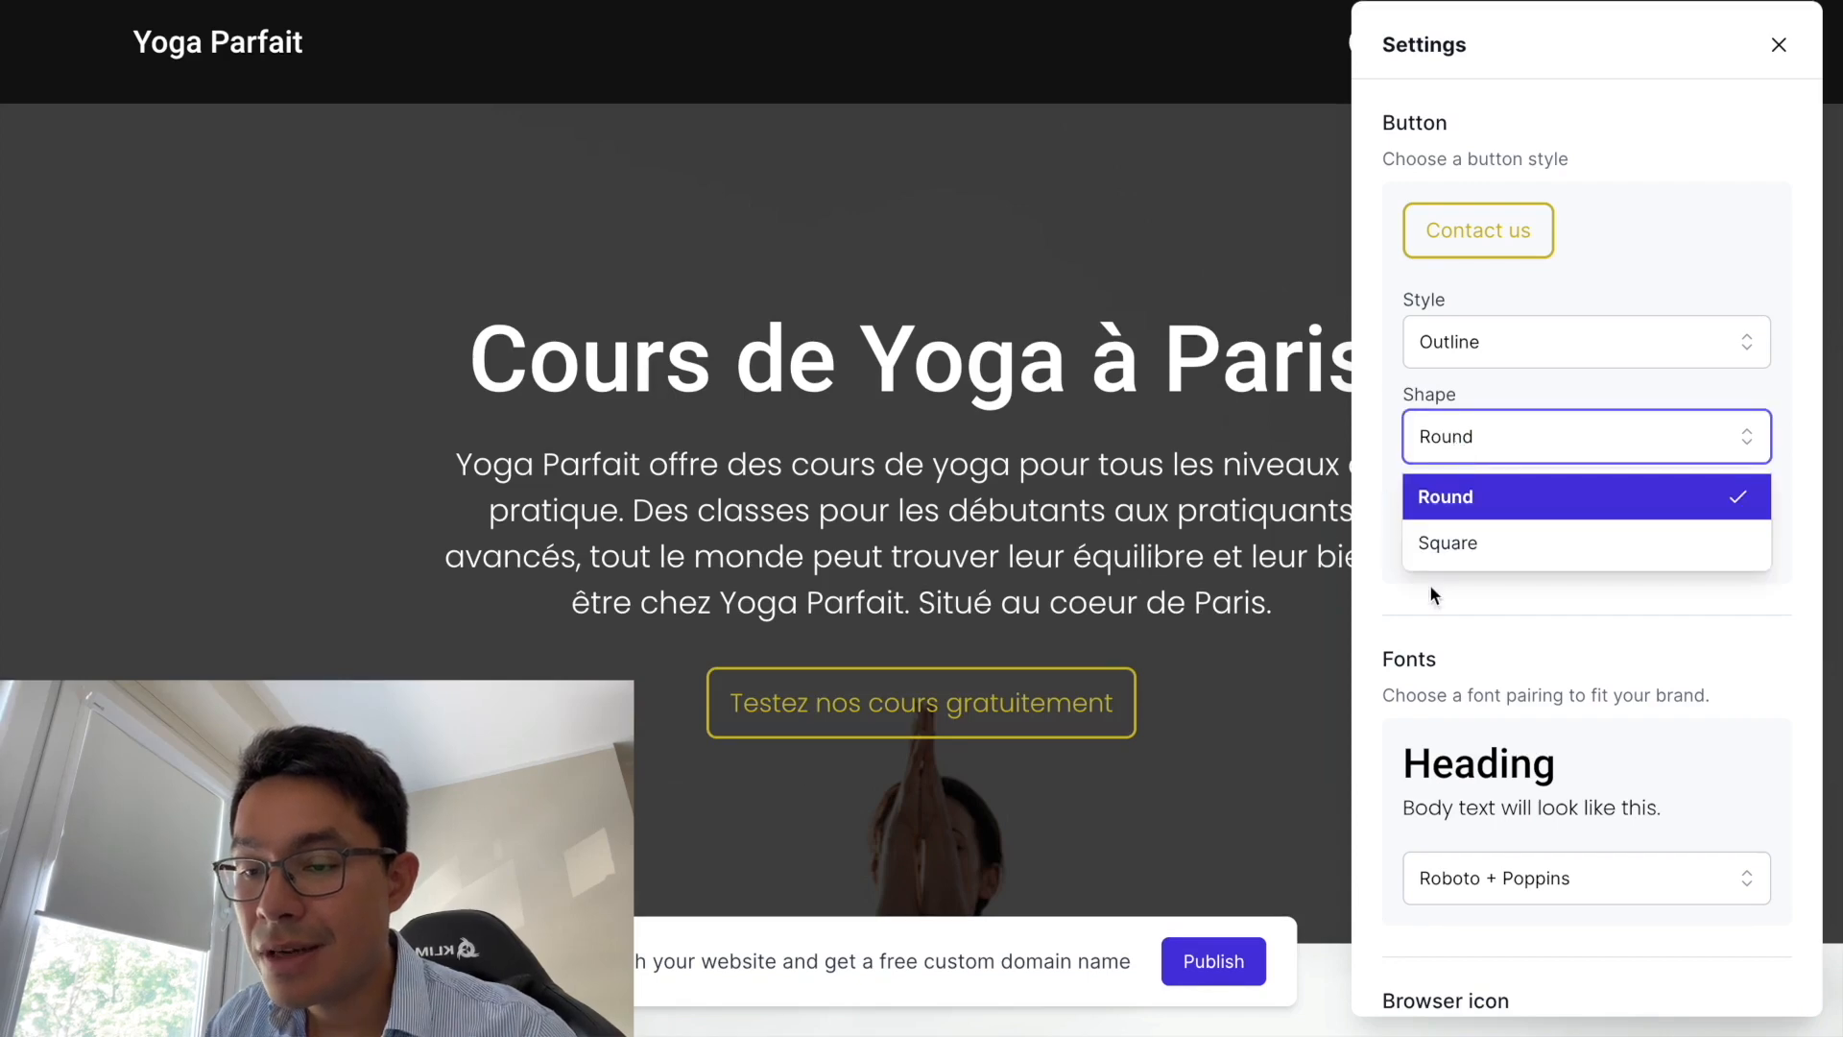
left_click(1445, 541)
left_click(1461, 447)
left_click(1446, 495)
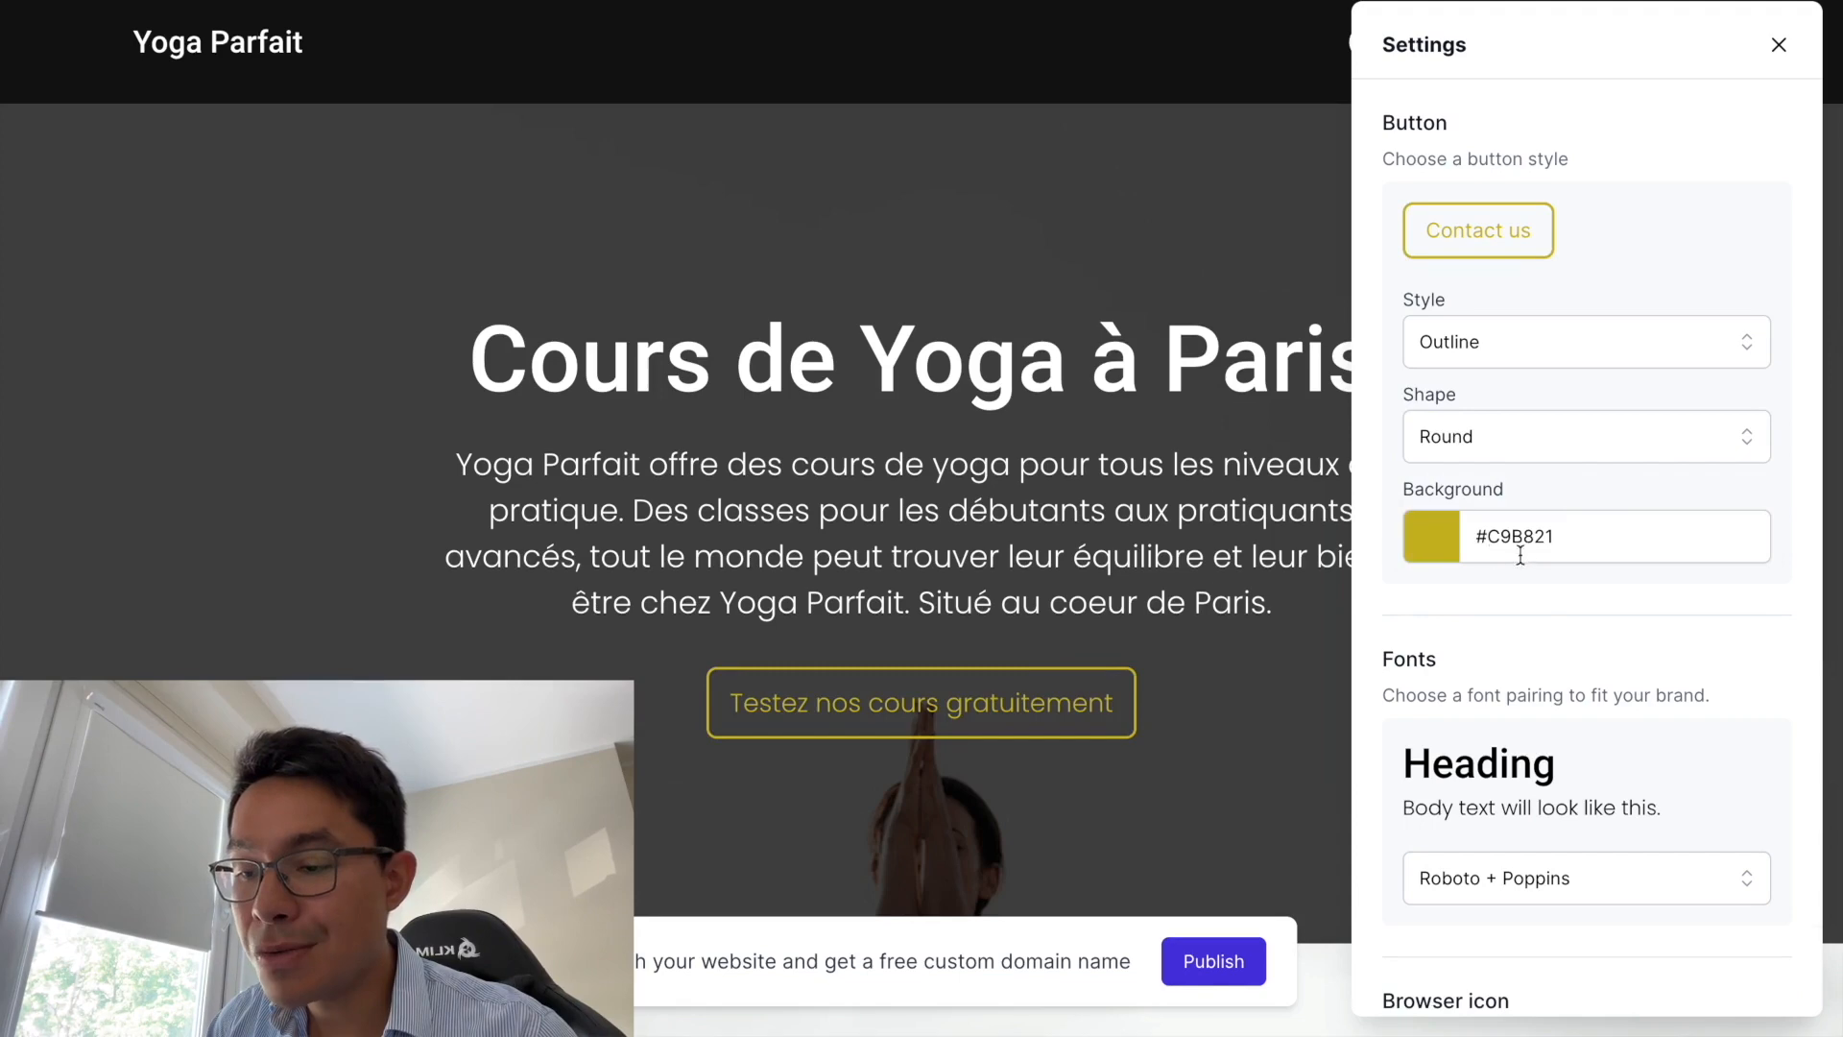
left_click(1433, 553)
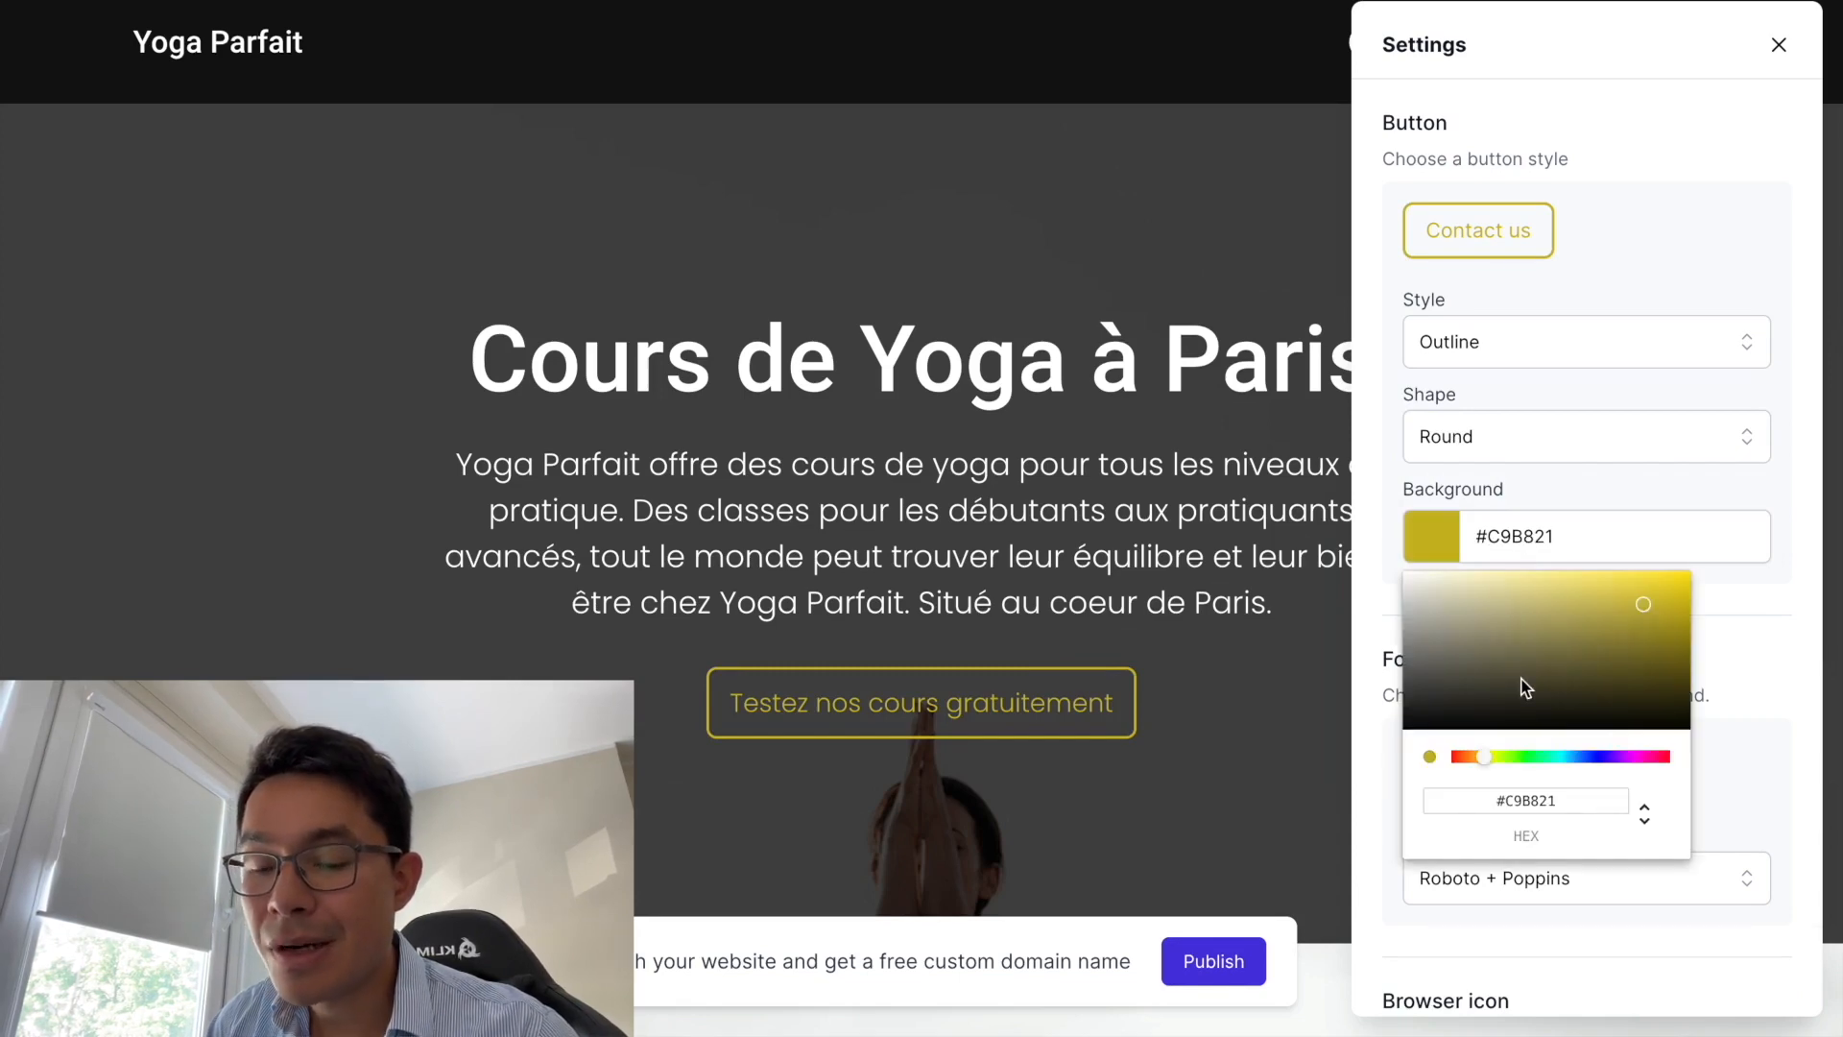
left_click(1377, 582)
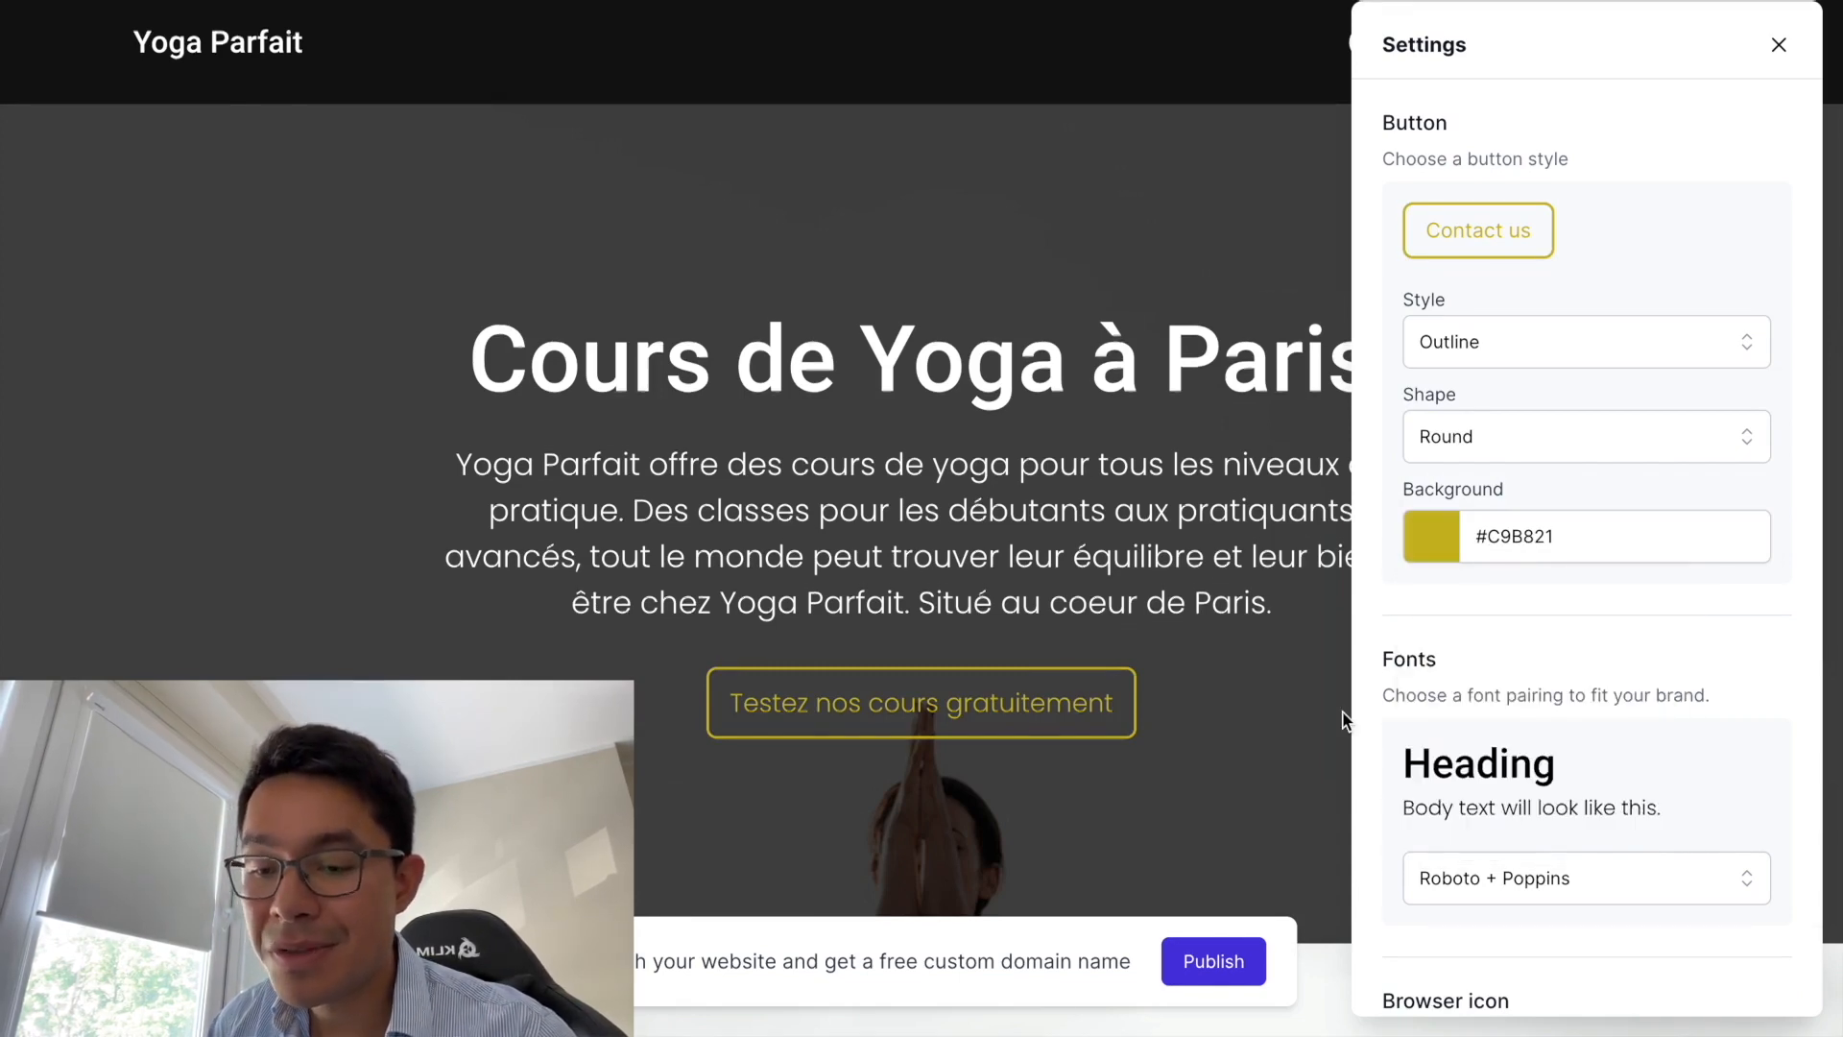
- Try the Dancing Script + Quicksand font pairing, then settle on Oswald + Quattrocento
left_click(1468, 875)
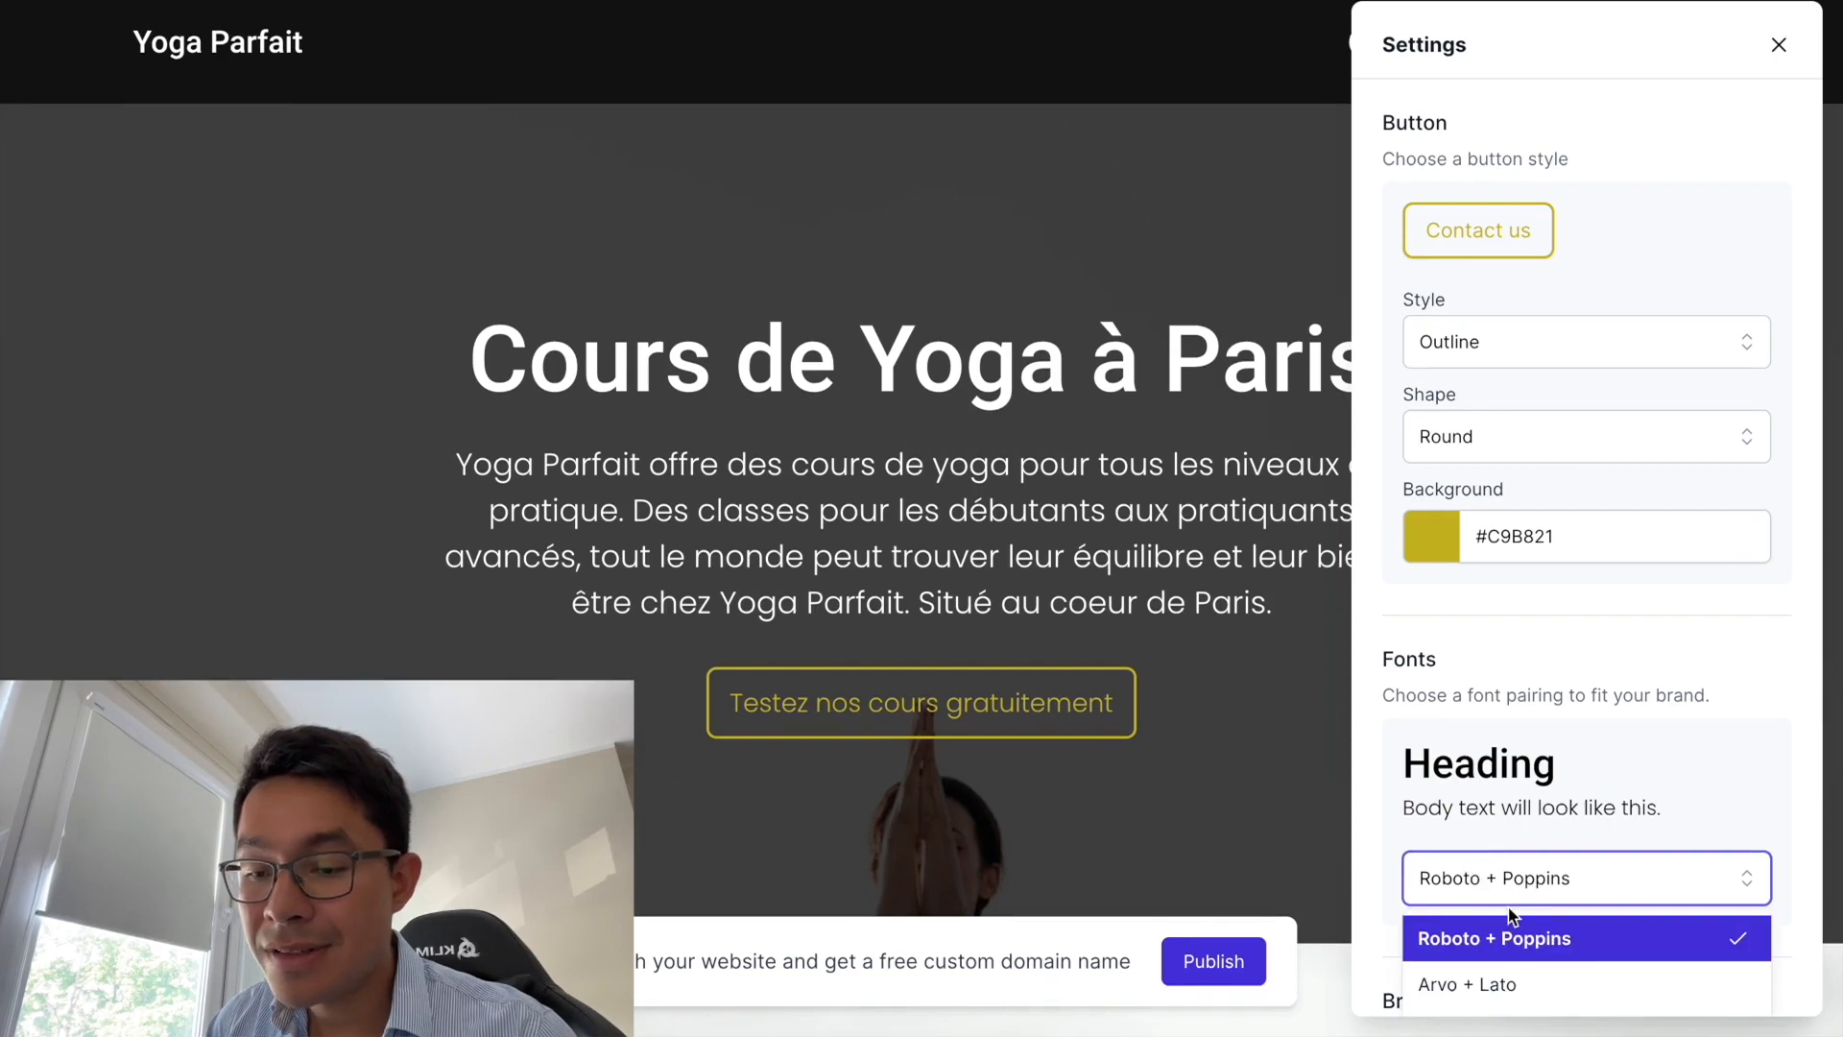
scroll(1536, 845, "down", 3)
scroll(1533, 828, "down", 6)
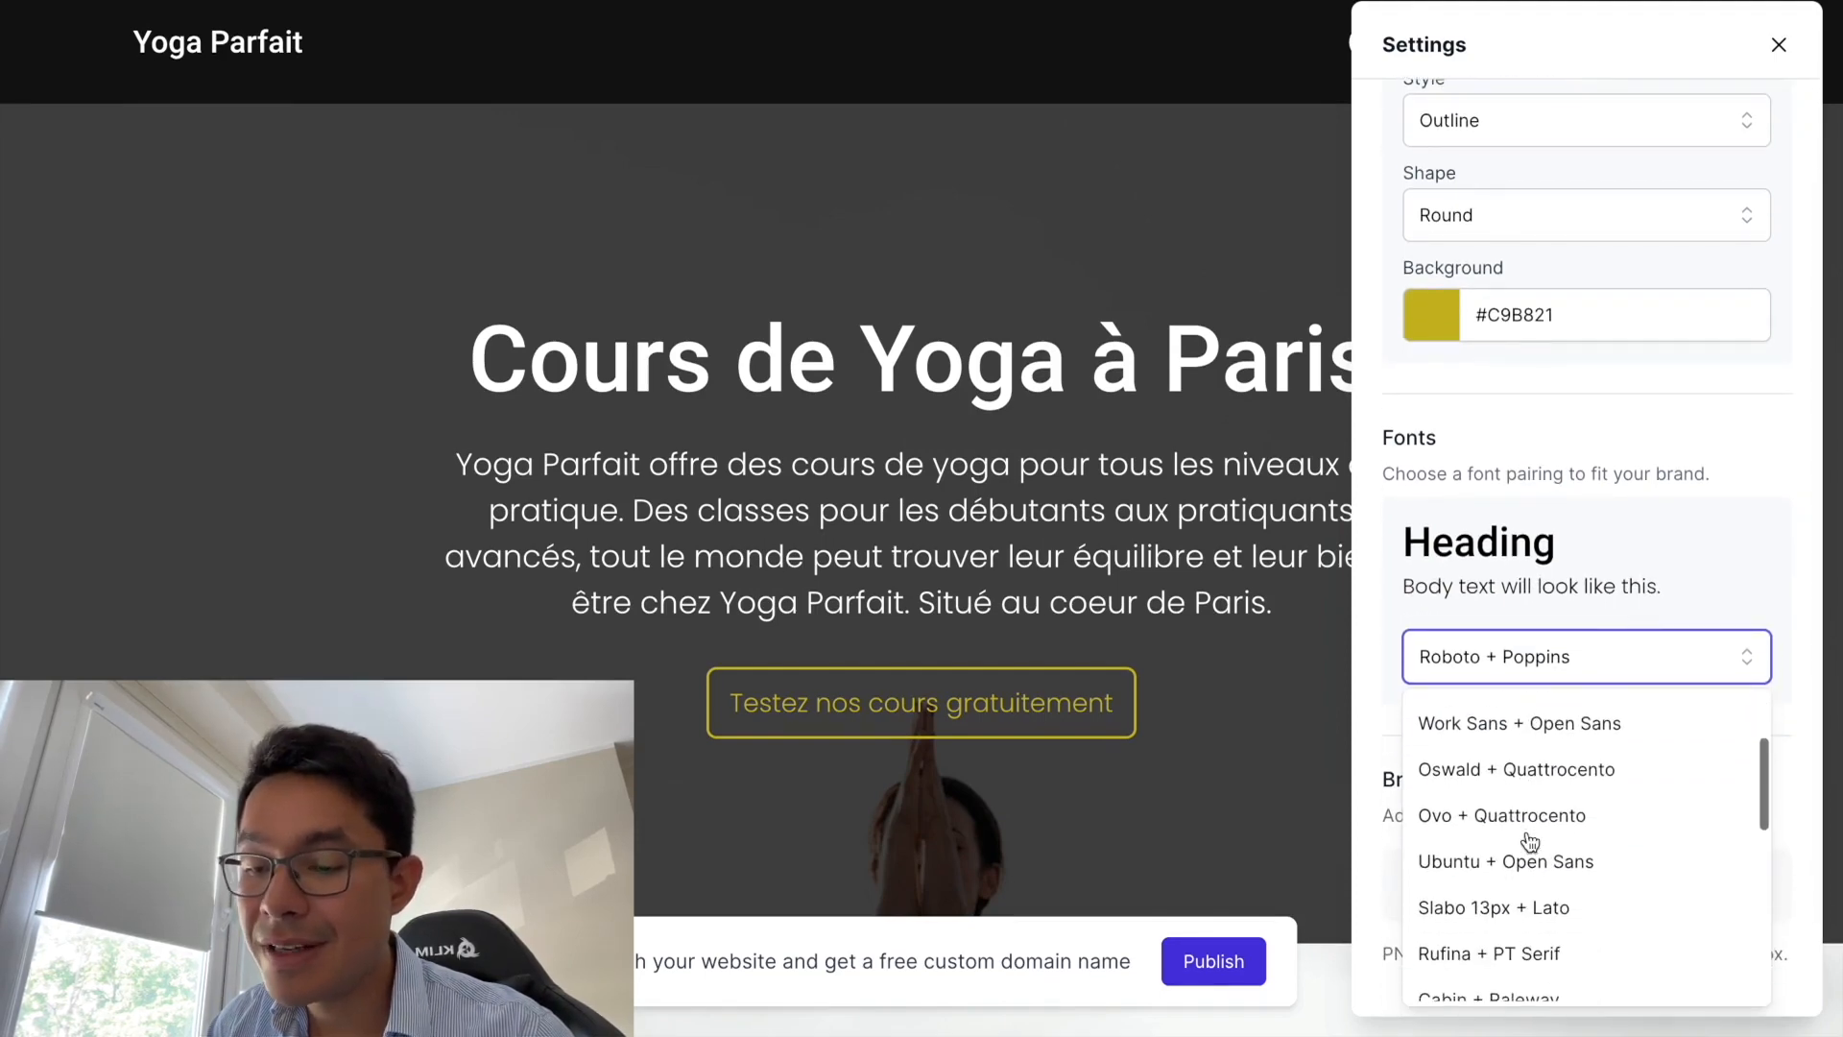
left_click(1493, 795)
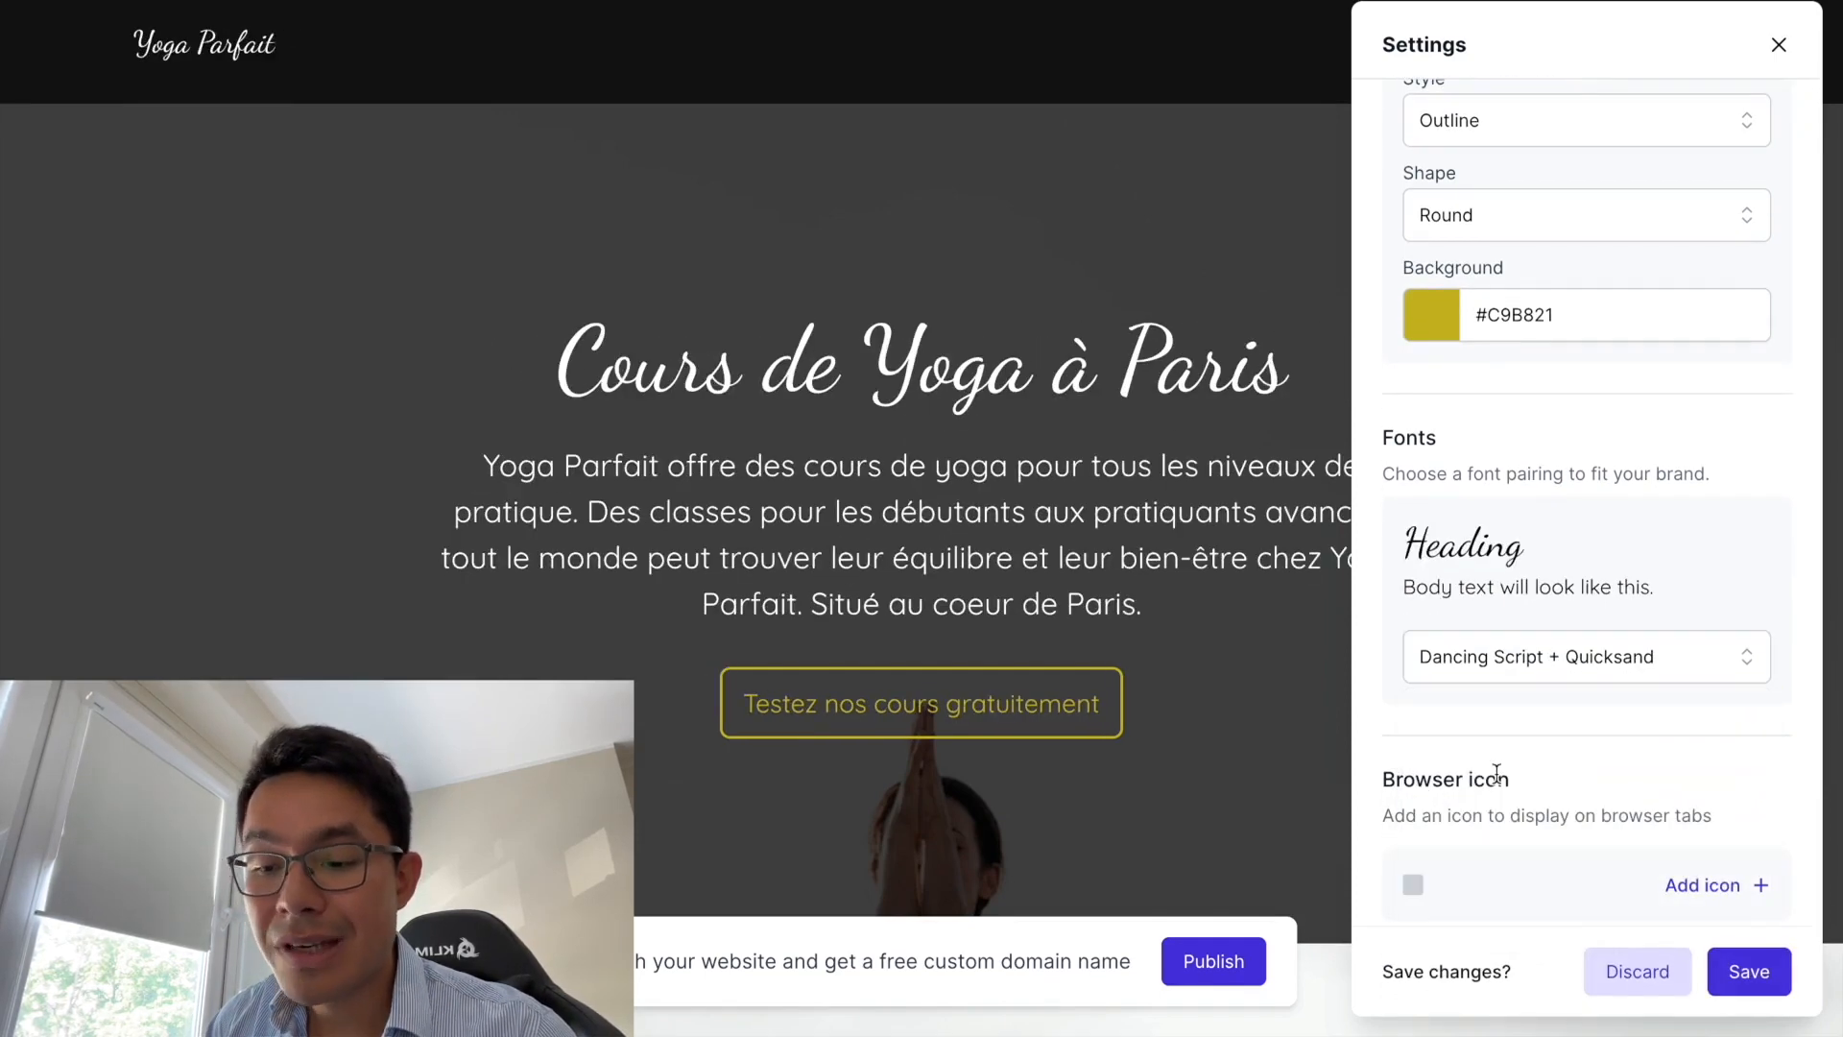
scroll(1490, 810, "up", 2)
left_click(1494, 773)
scroll(1498, 854, "up", 2)
left_click(1490, 776)
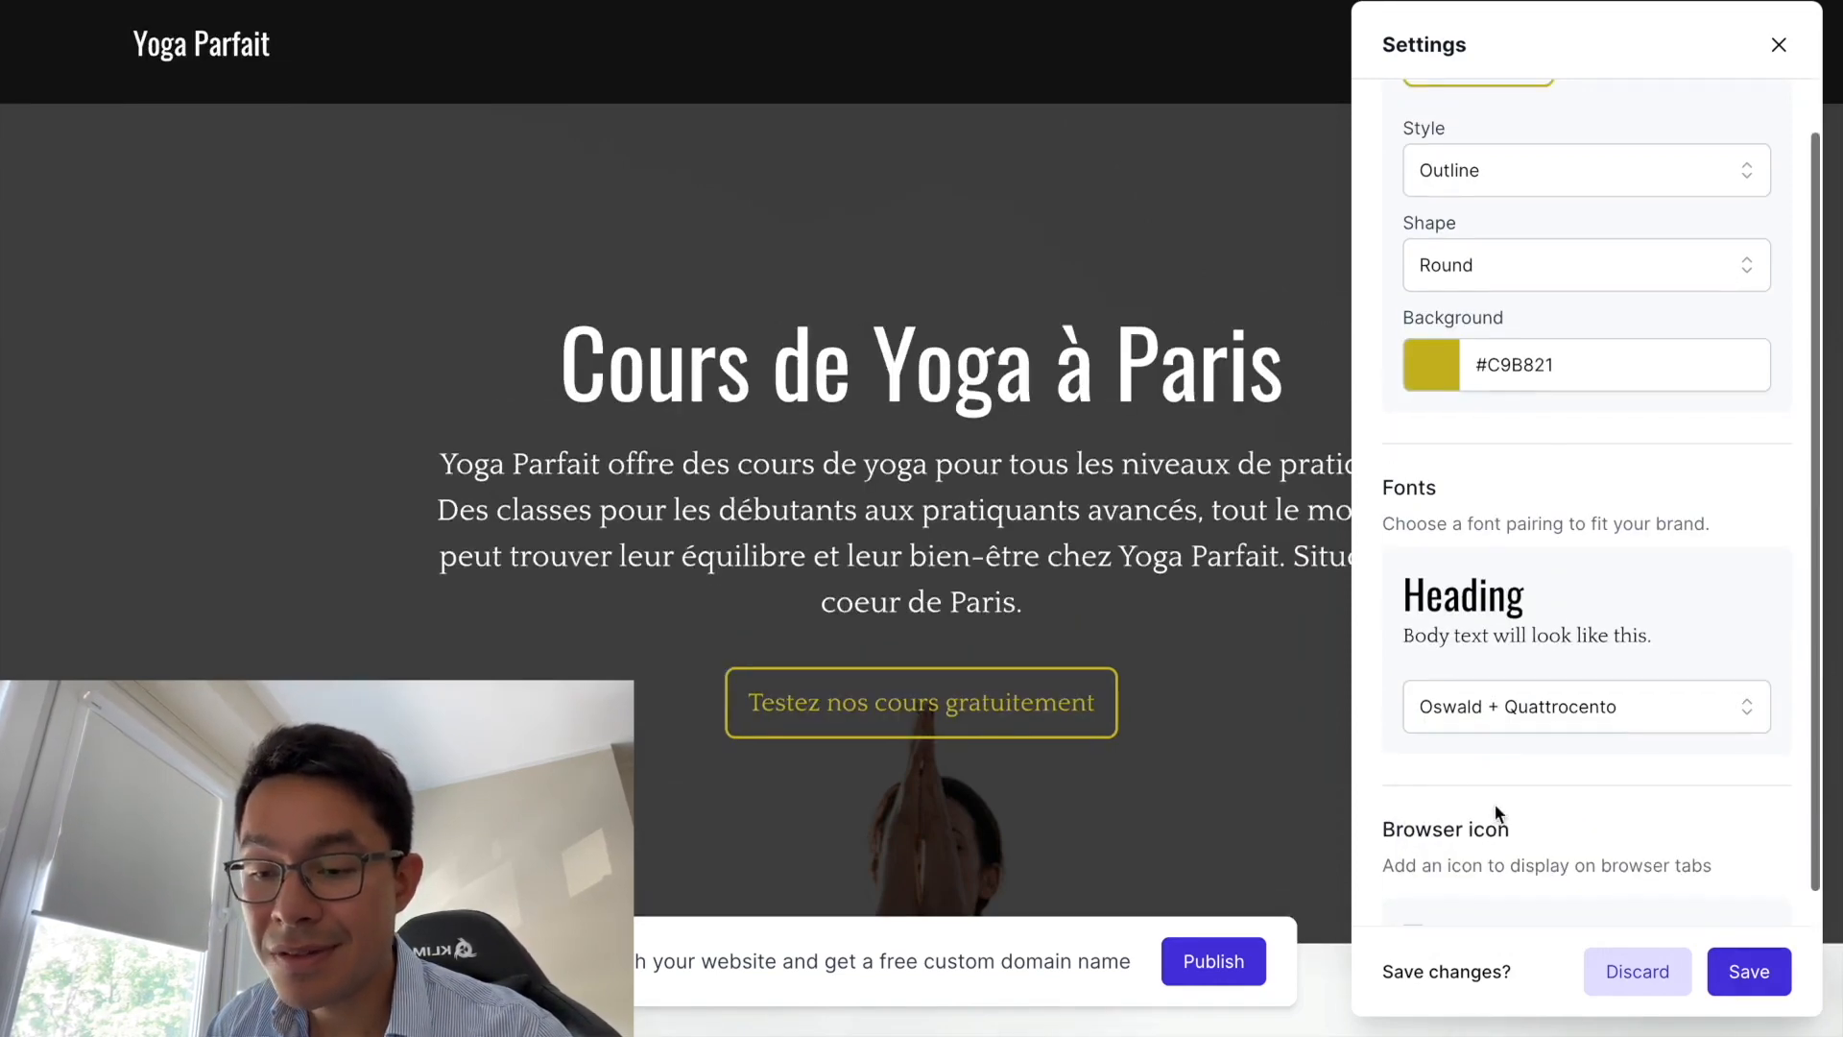
scroll(1494, 803, "down", 2)
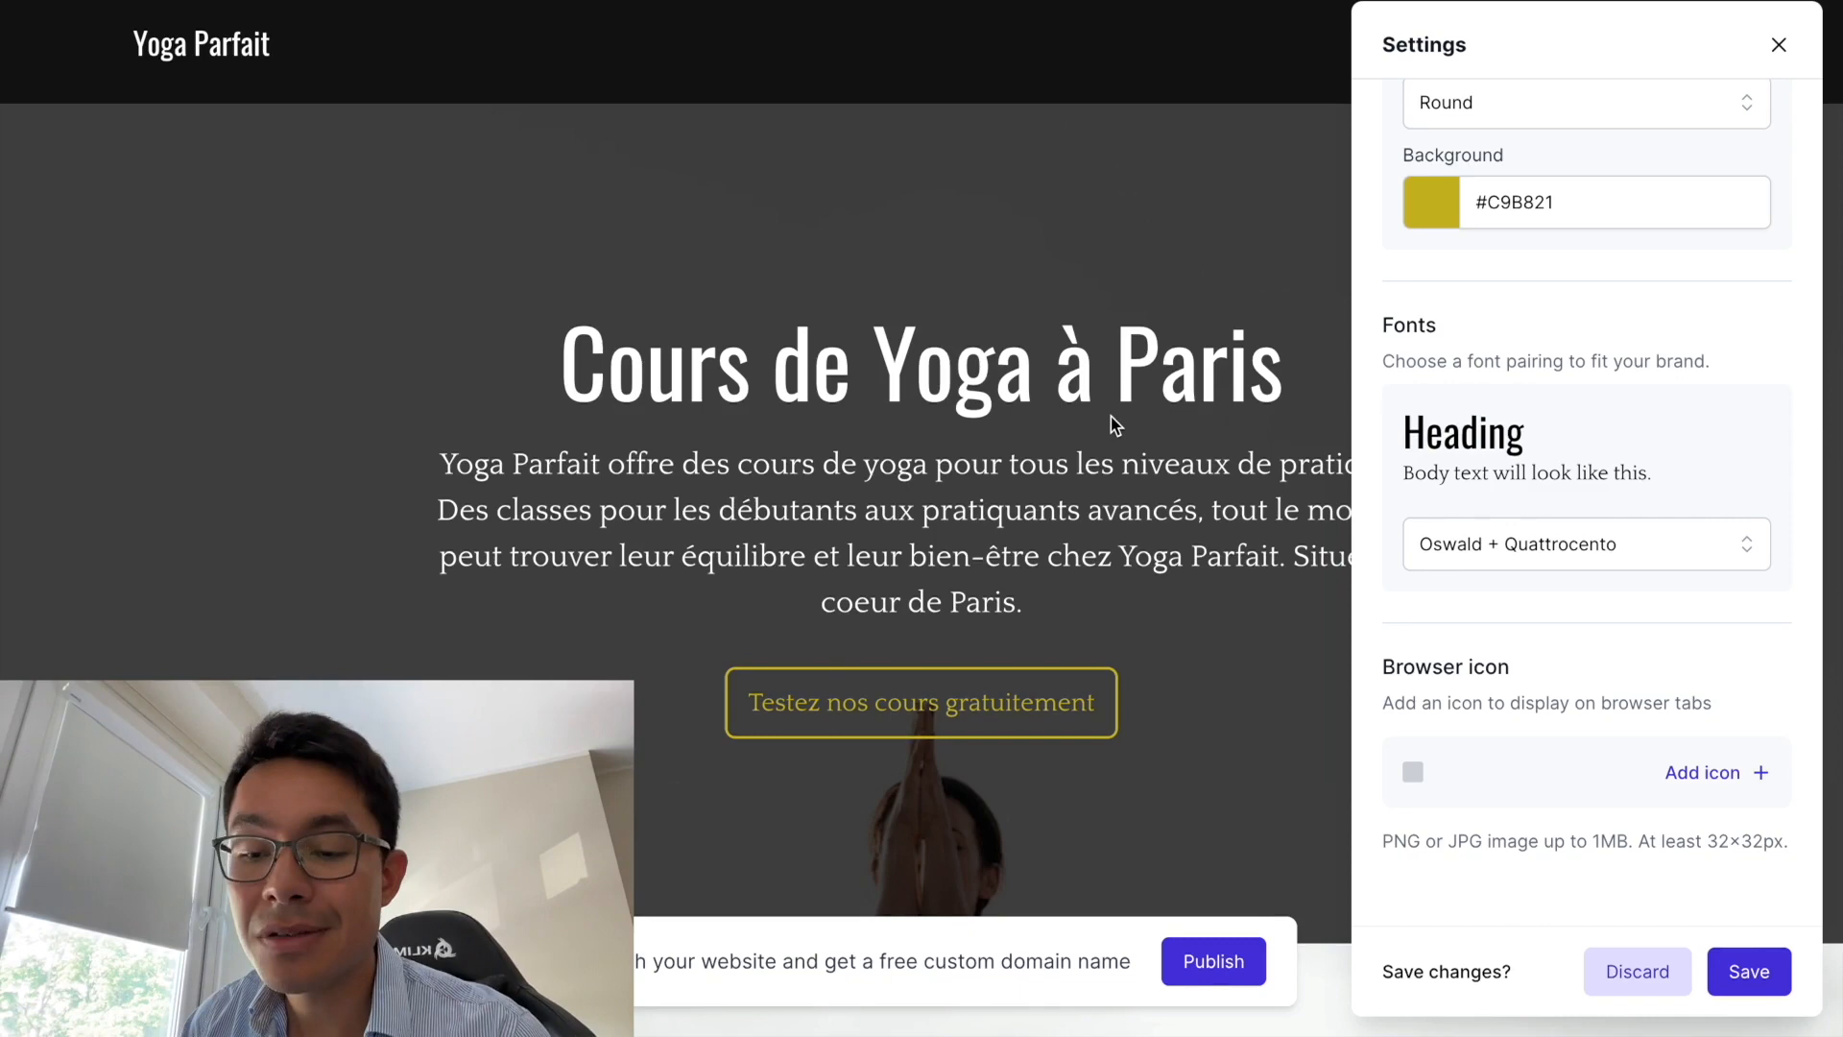
- Close the site settings, keeping the Oswald + Quattrocento fonts, and exit to the website dashboard
left_click(1781, 45)
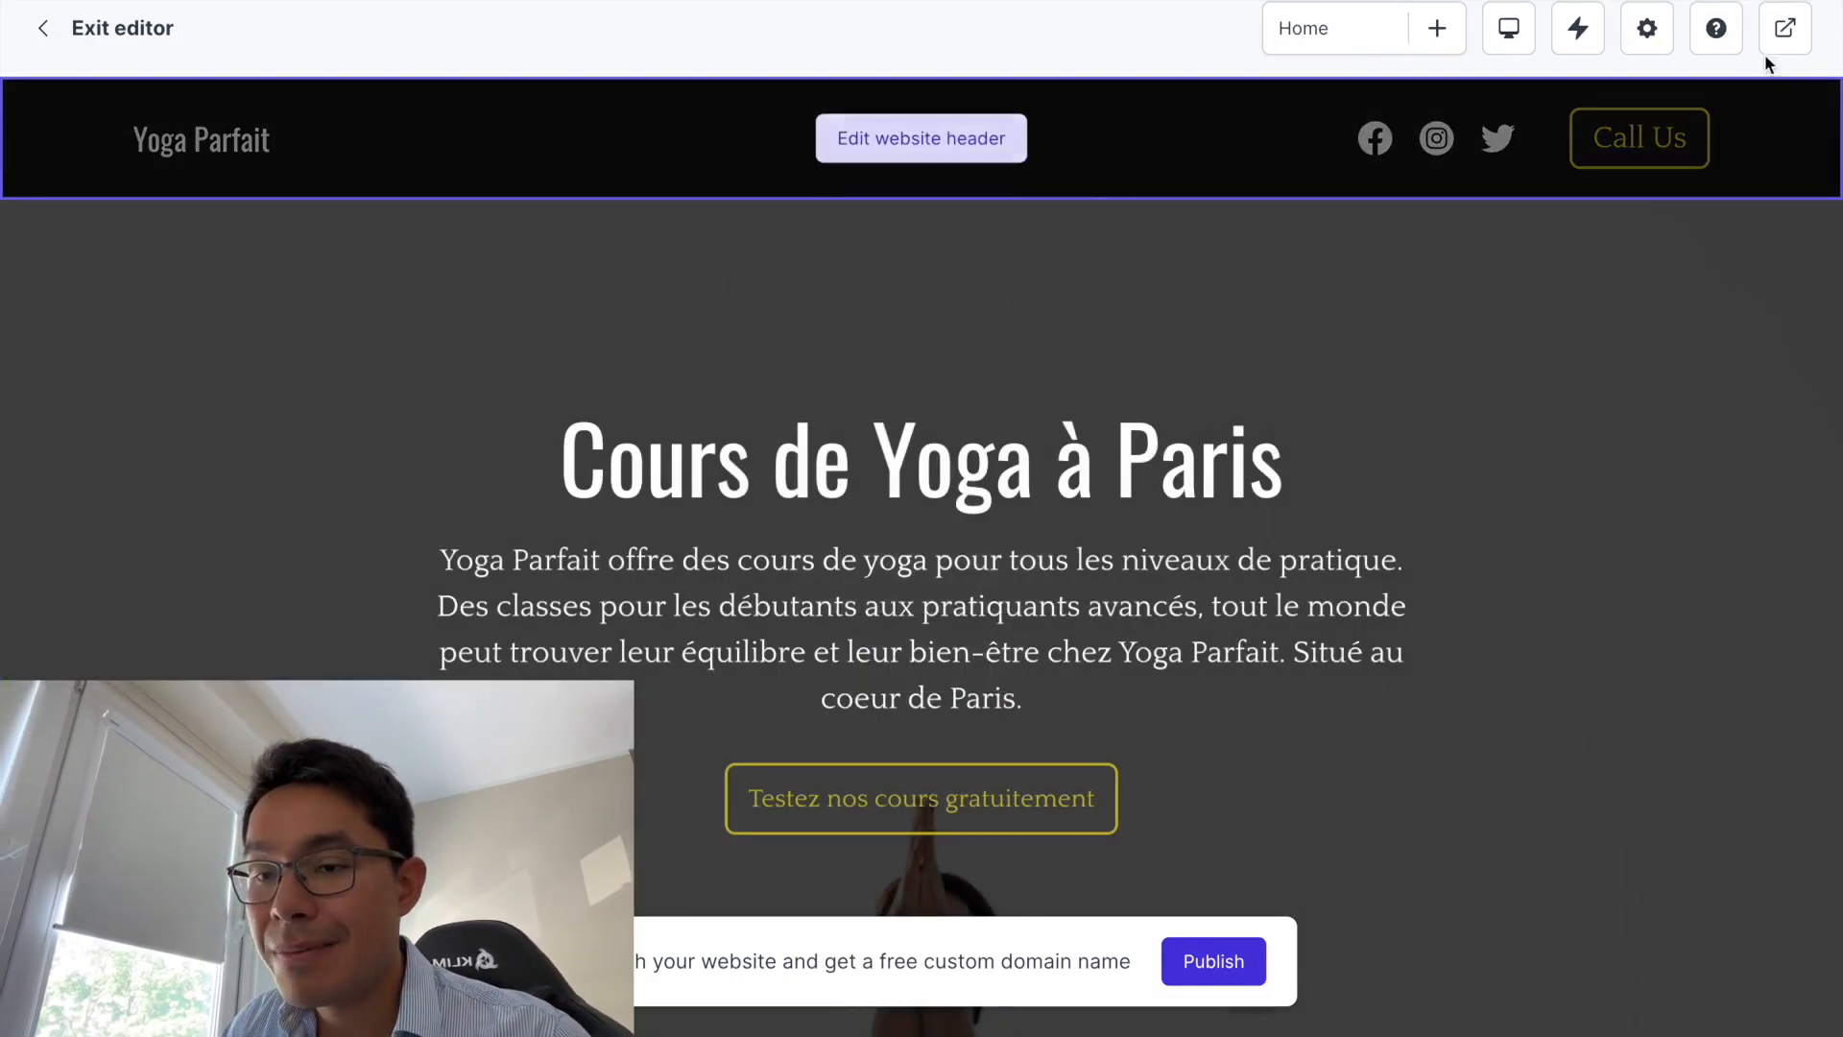
left_click(95, 37)
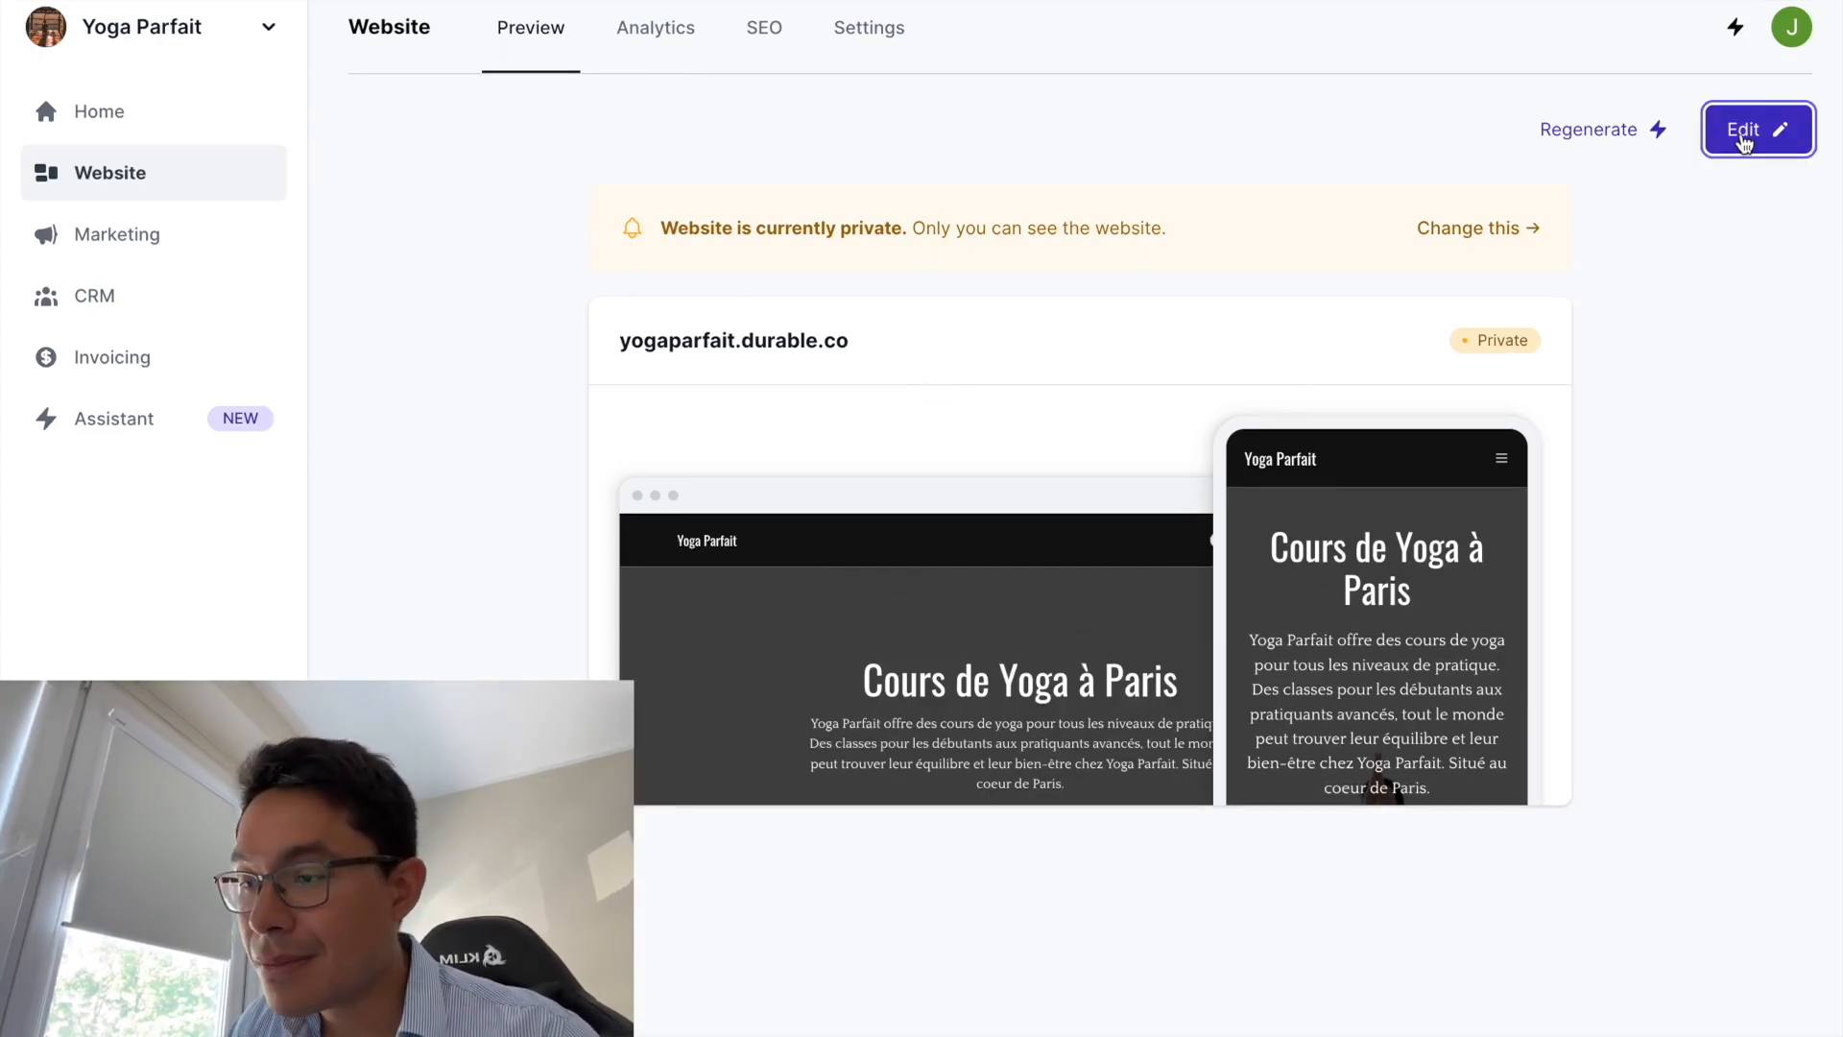
- Open the yogaparfait.durable.co site from the Website Preview page in the editor
left_click(1743, 140)
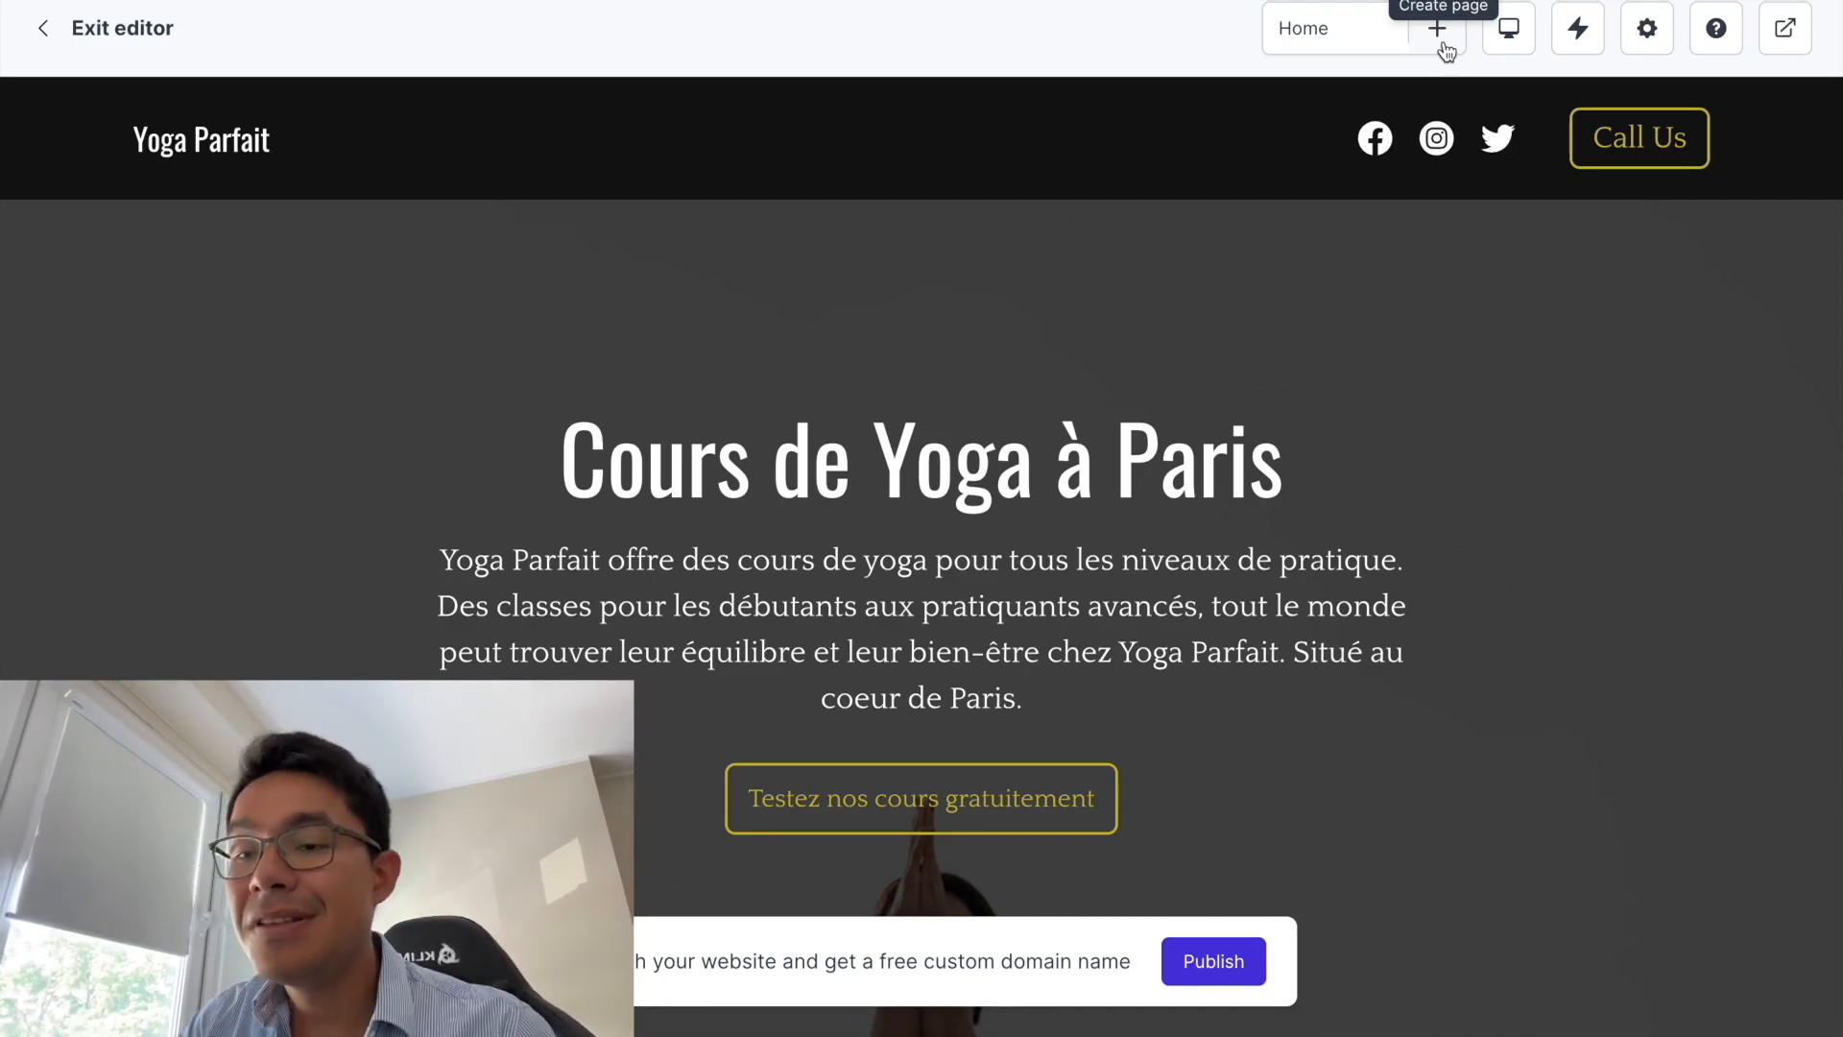
- Open the Add page dialog and browse its Blank page, Services, About, FAQ and Contact templates
left_click(1443, 41)
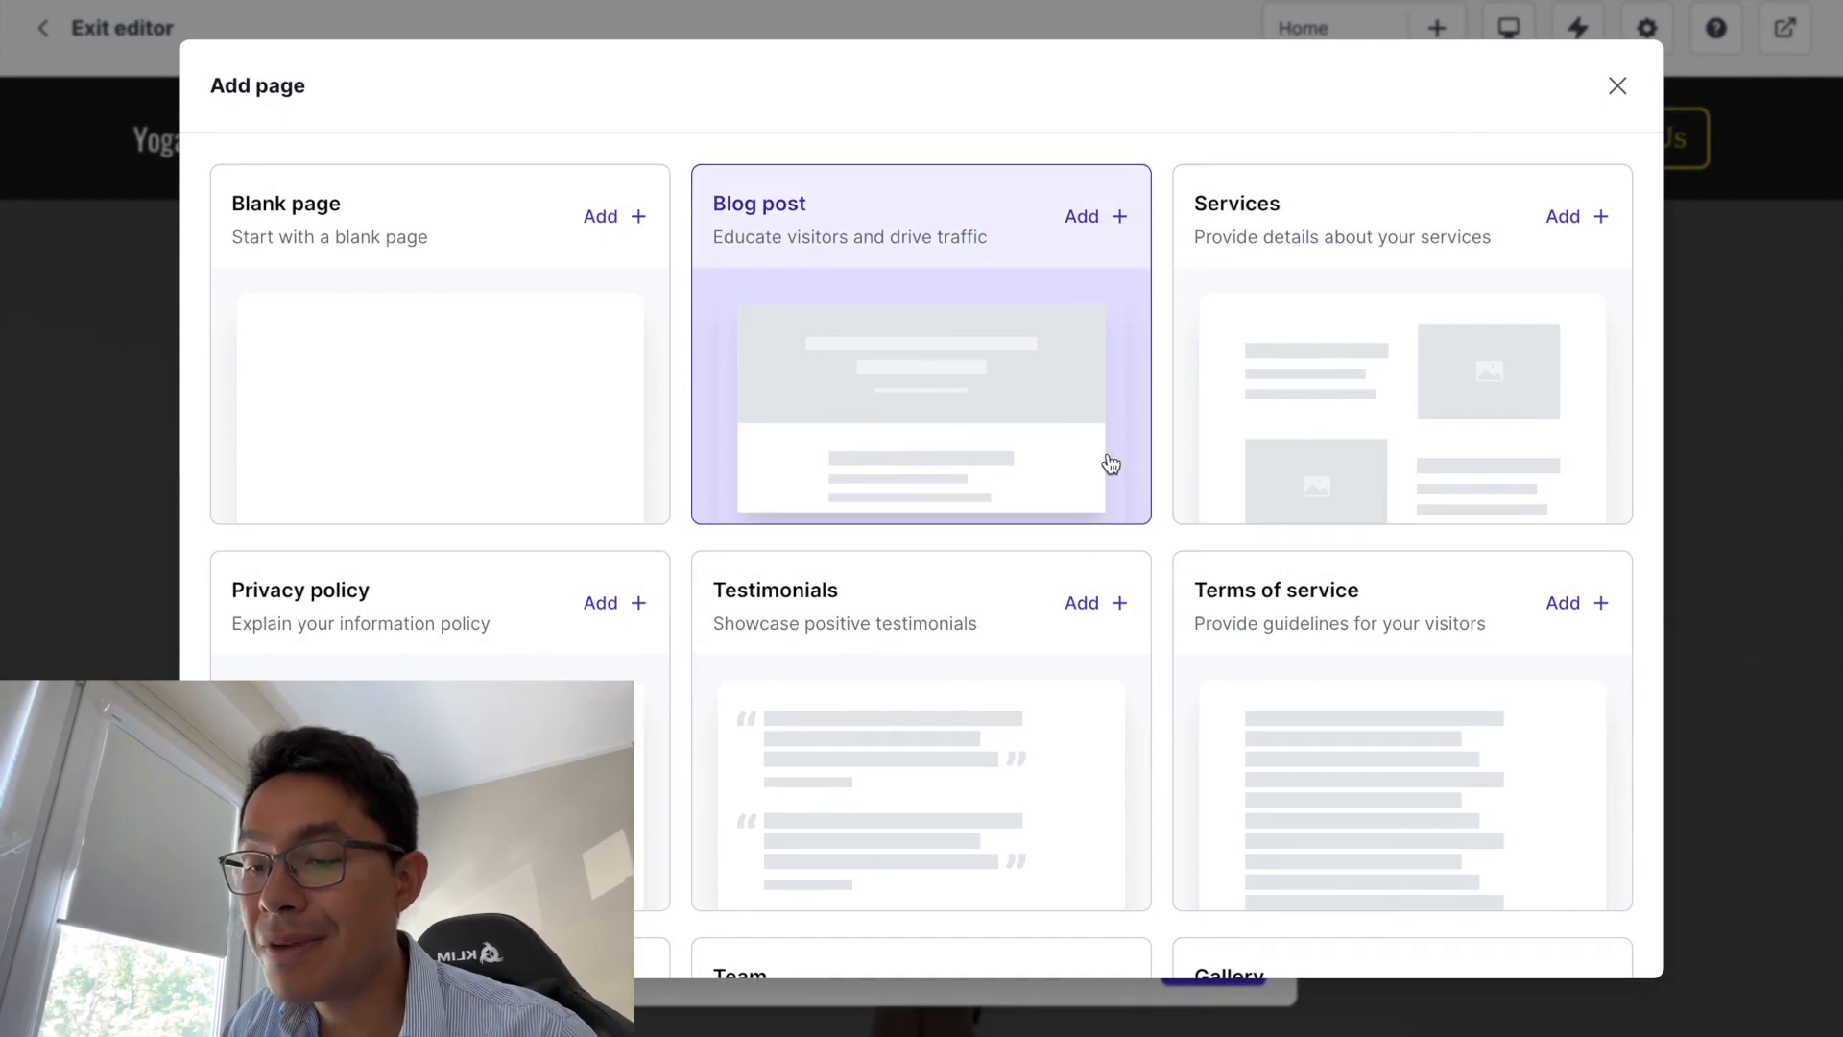
scroll(1111, 463, "down", 1)
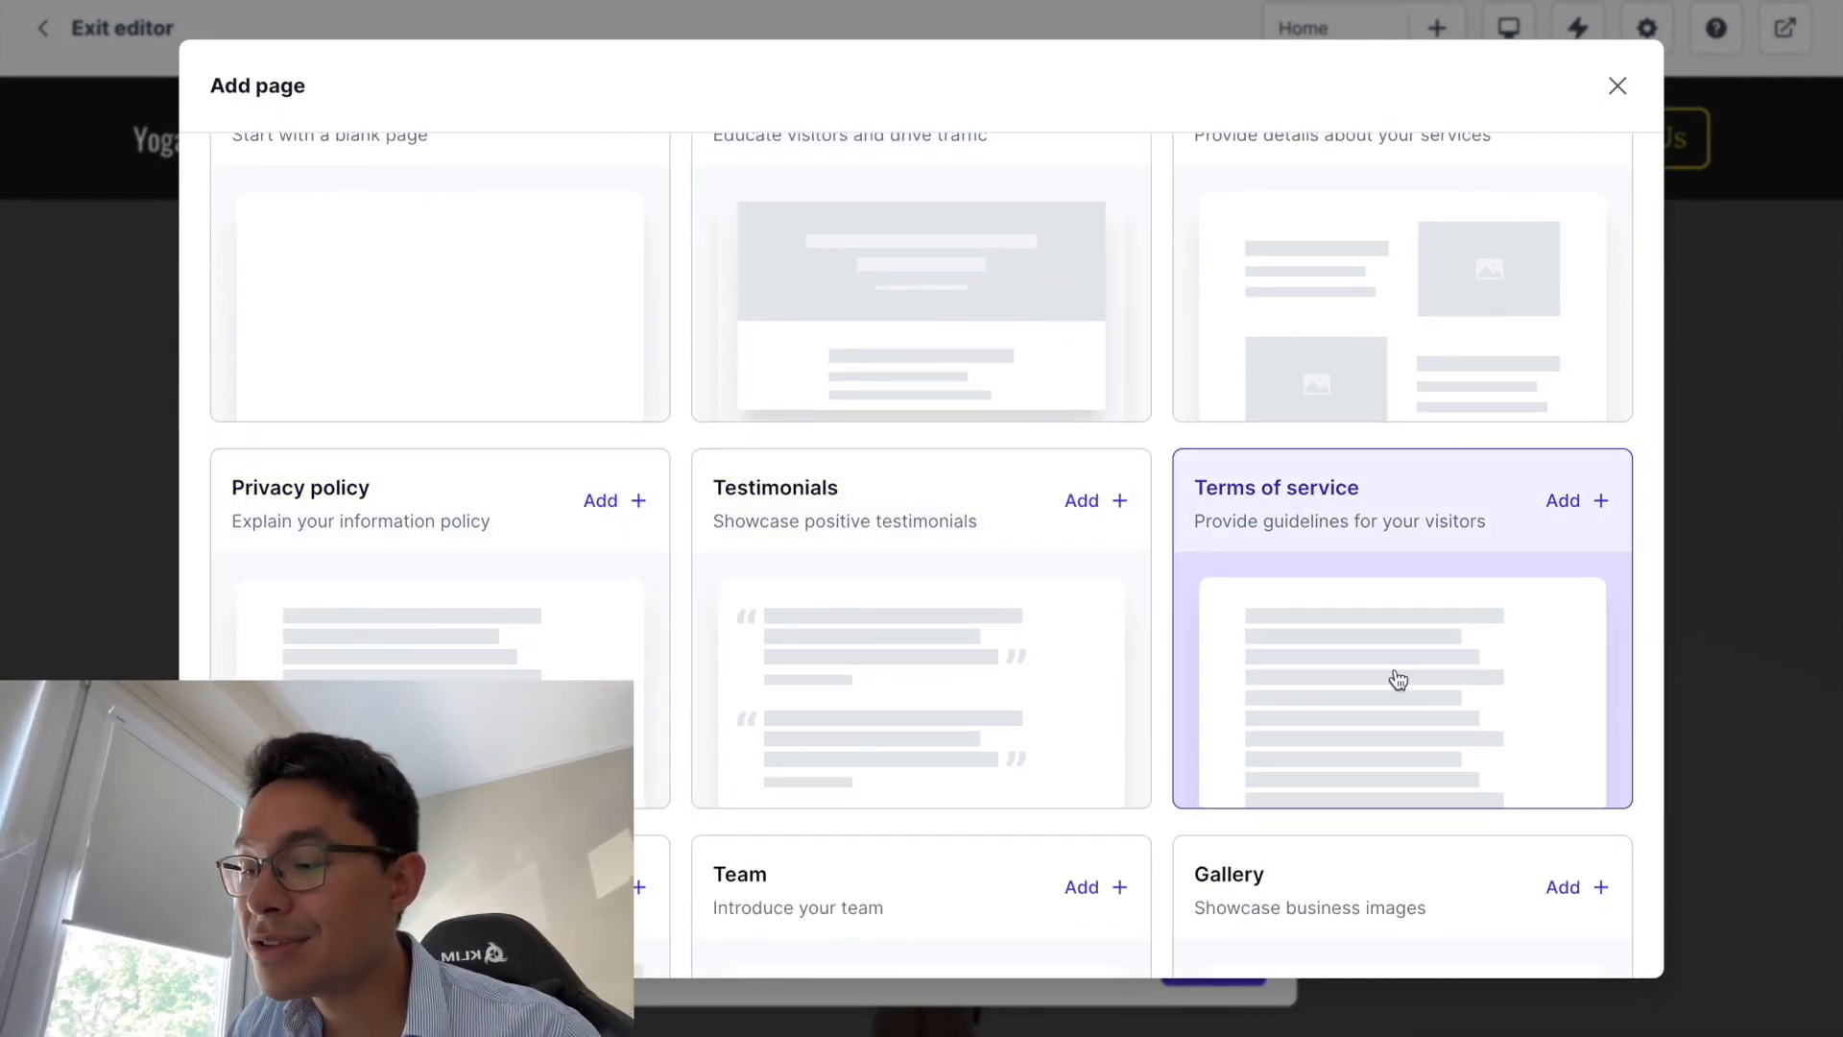
scroll(1392, 679, "down", 3)
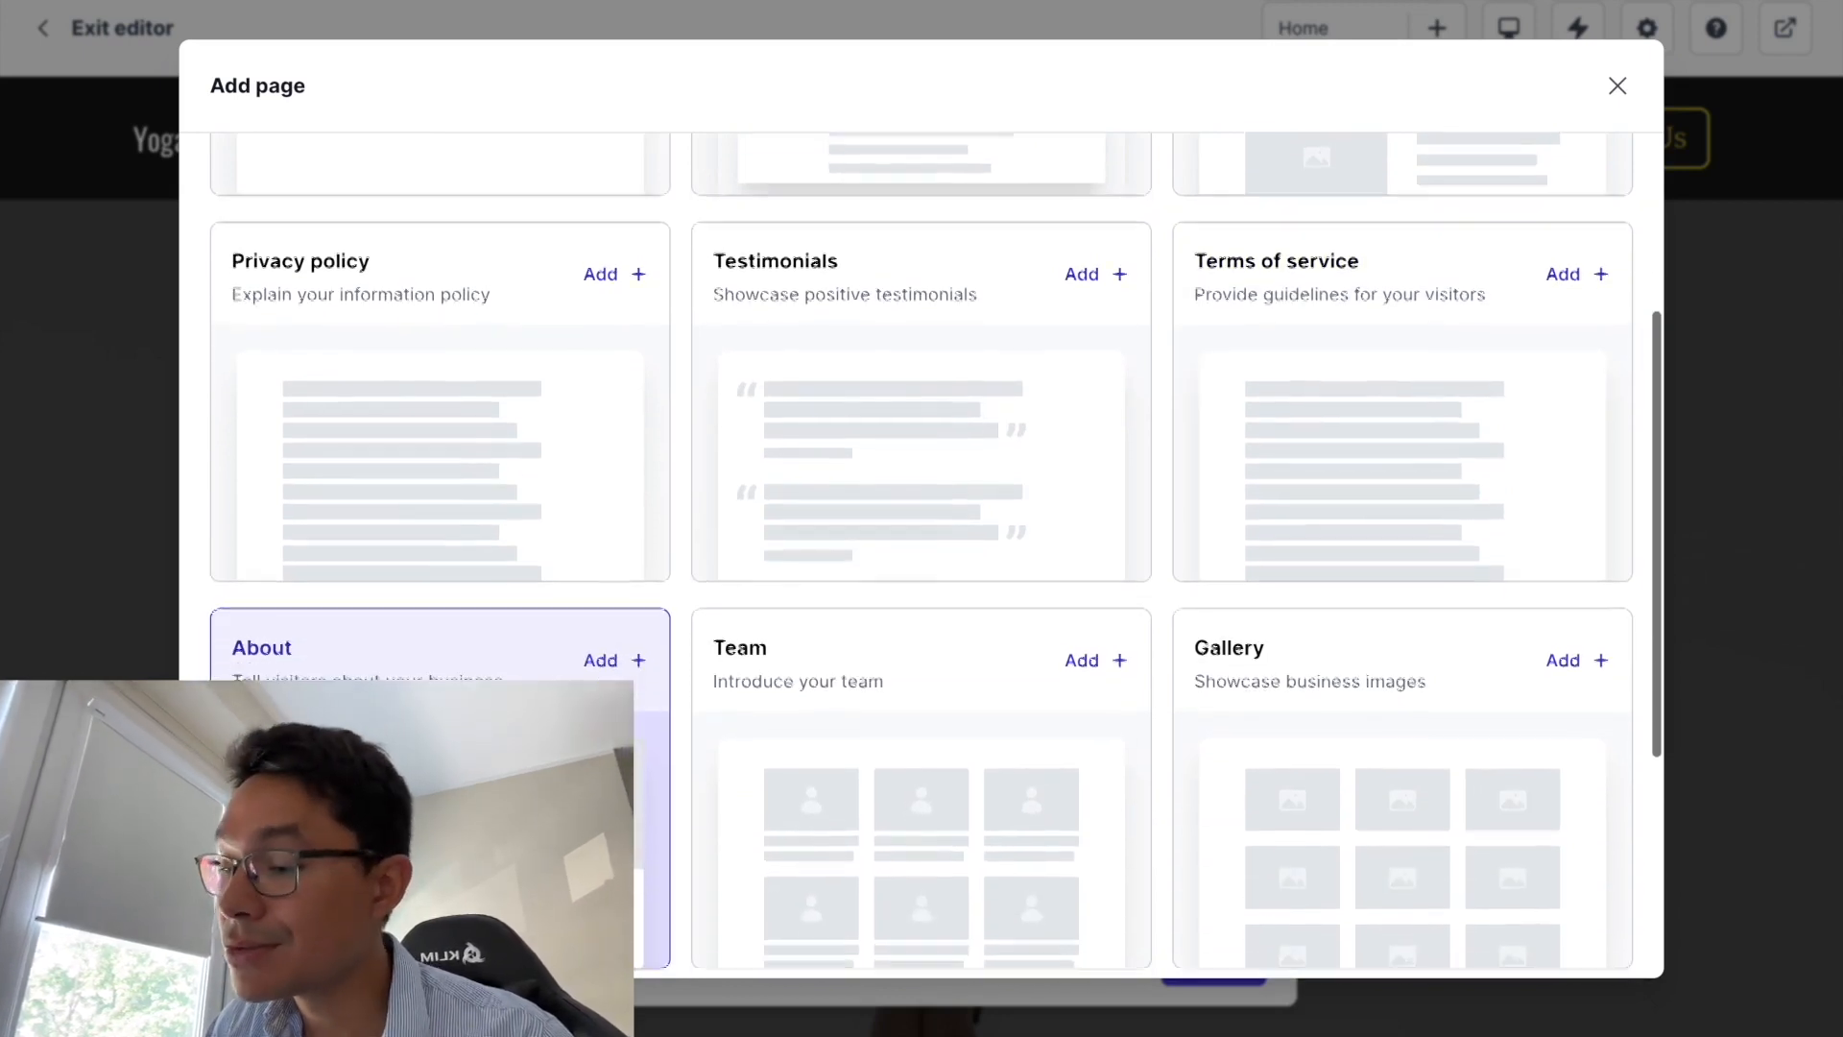
scroll(523, 710, "down", 1)
scroll(523, 691, "up", 1)
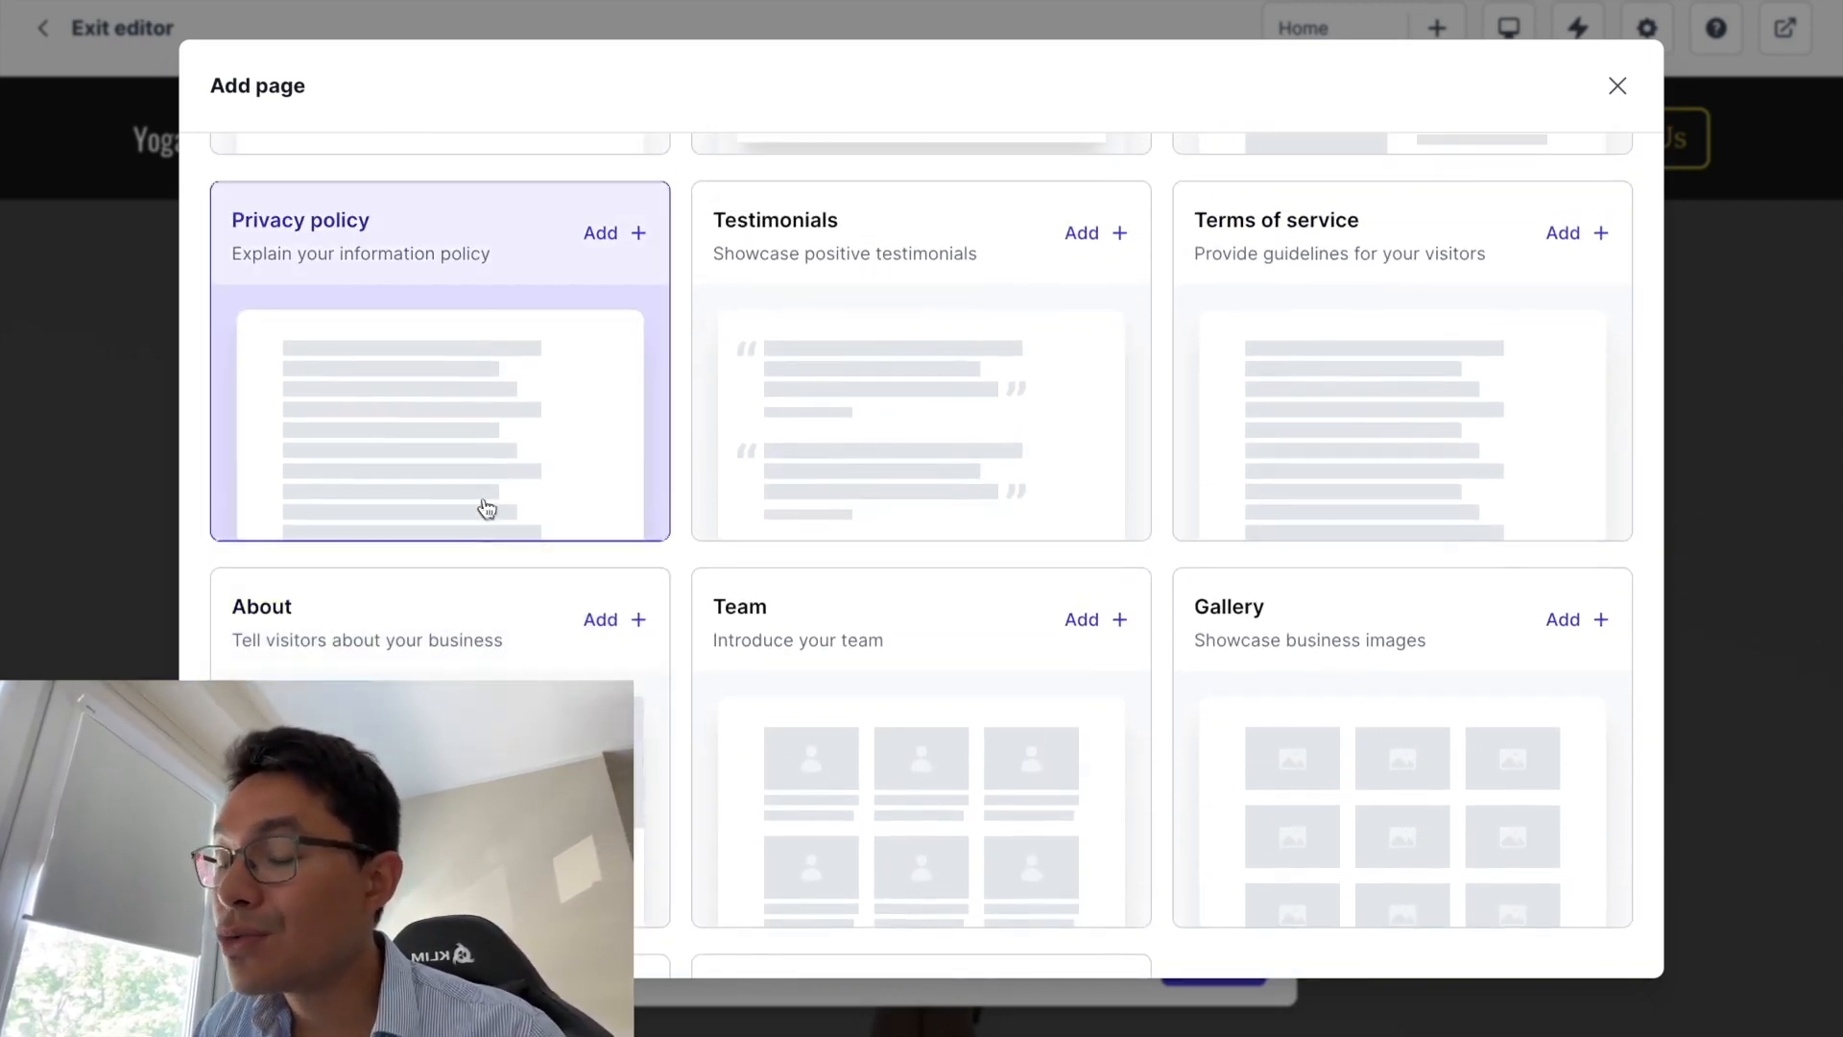
scroll(1310, 524, "down", 2)
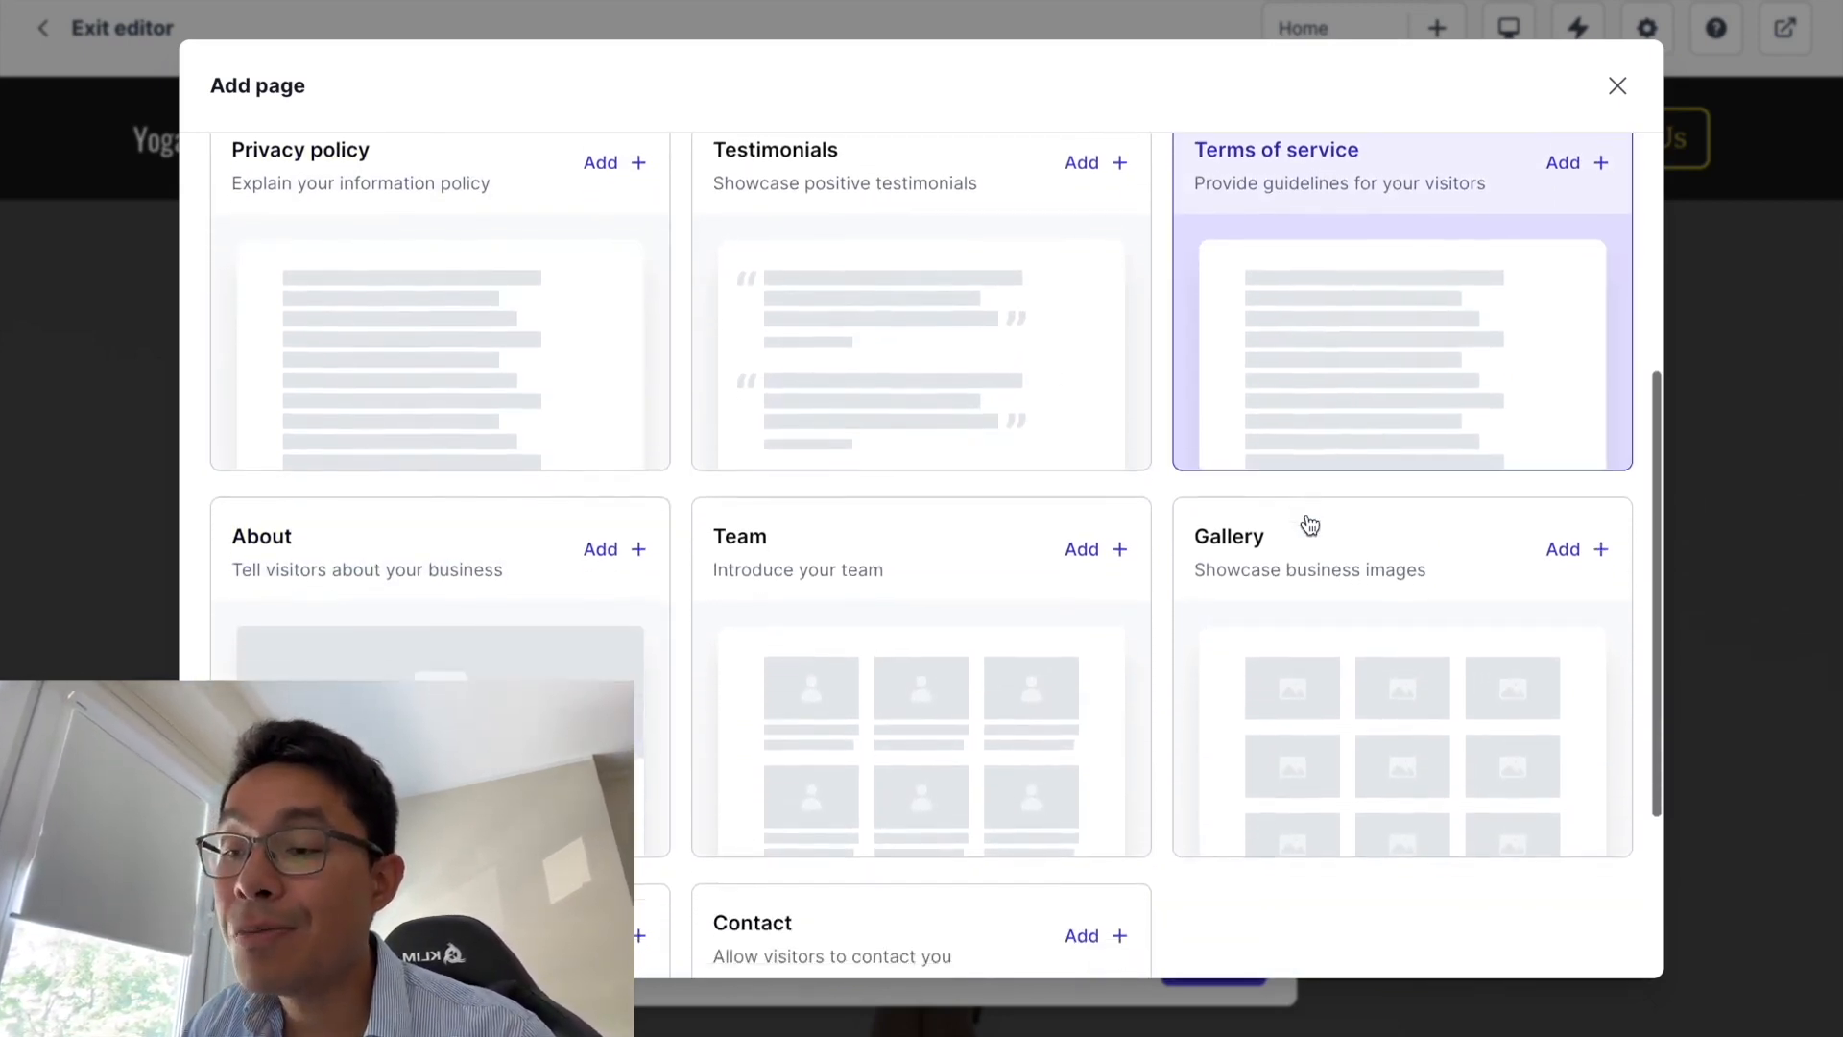
scroll(587, 670, "up", 1)
scroll(586, 670, "up", 3)
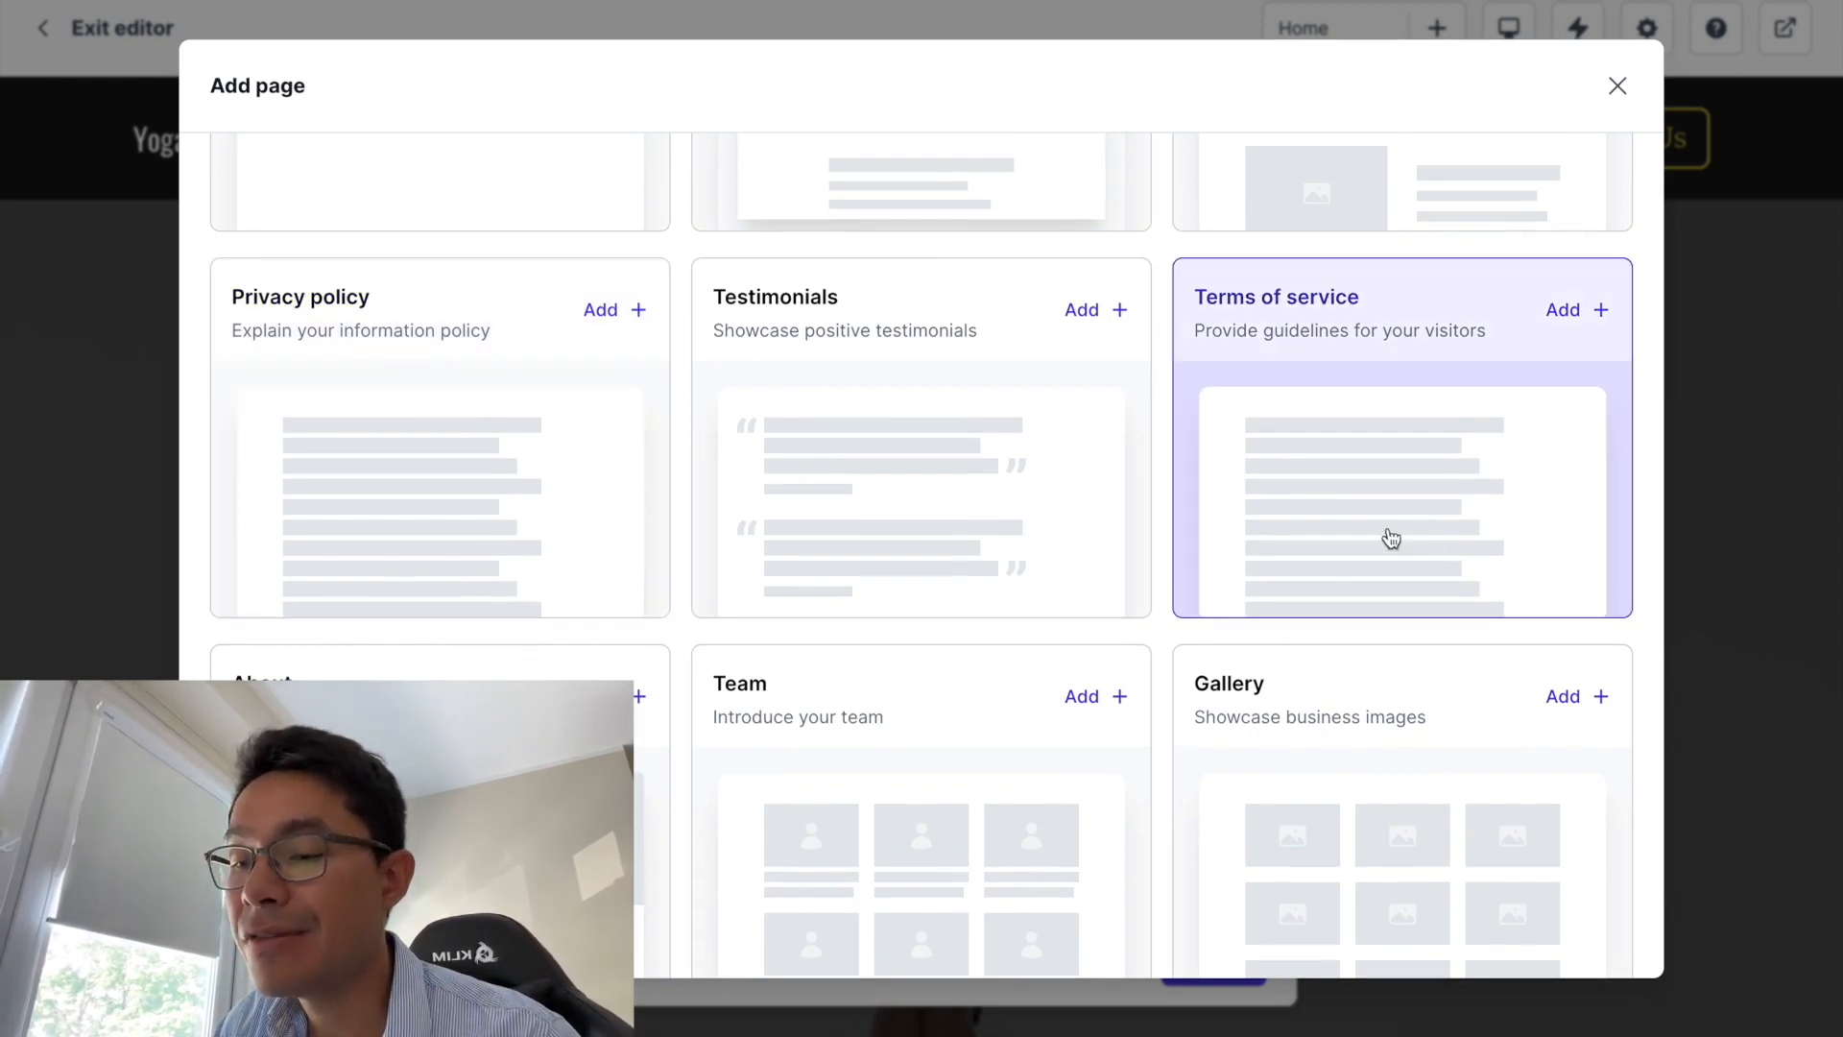
scroll(1342, 565, "down", 1)
scroll(1344, 566, "up", 1)
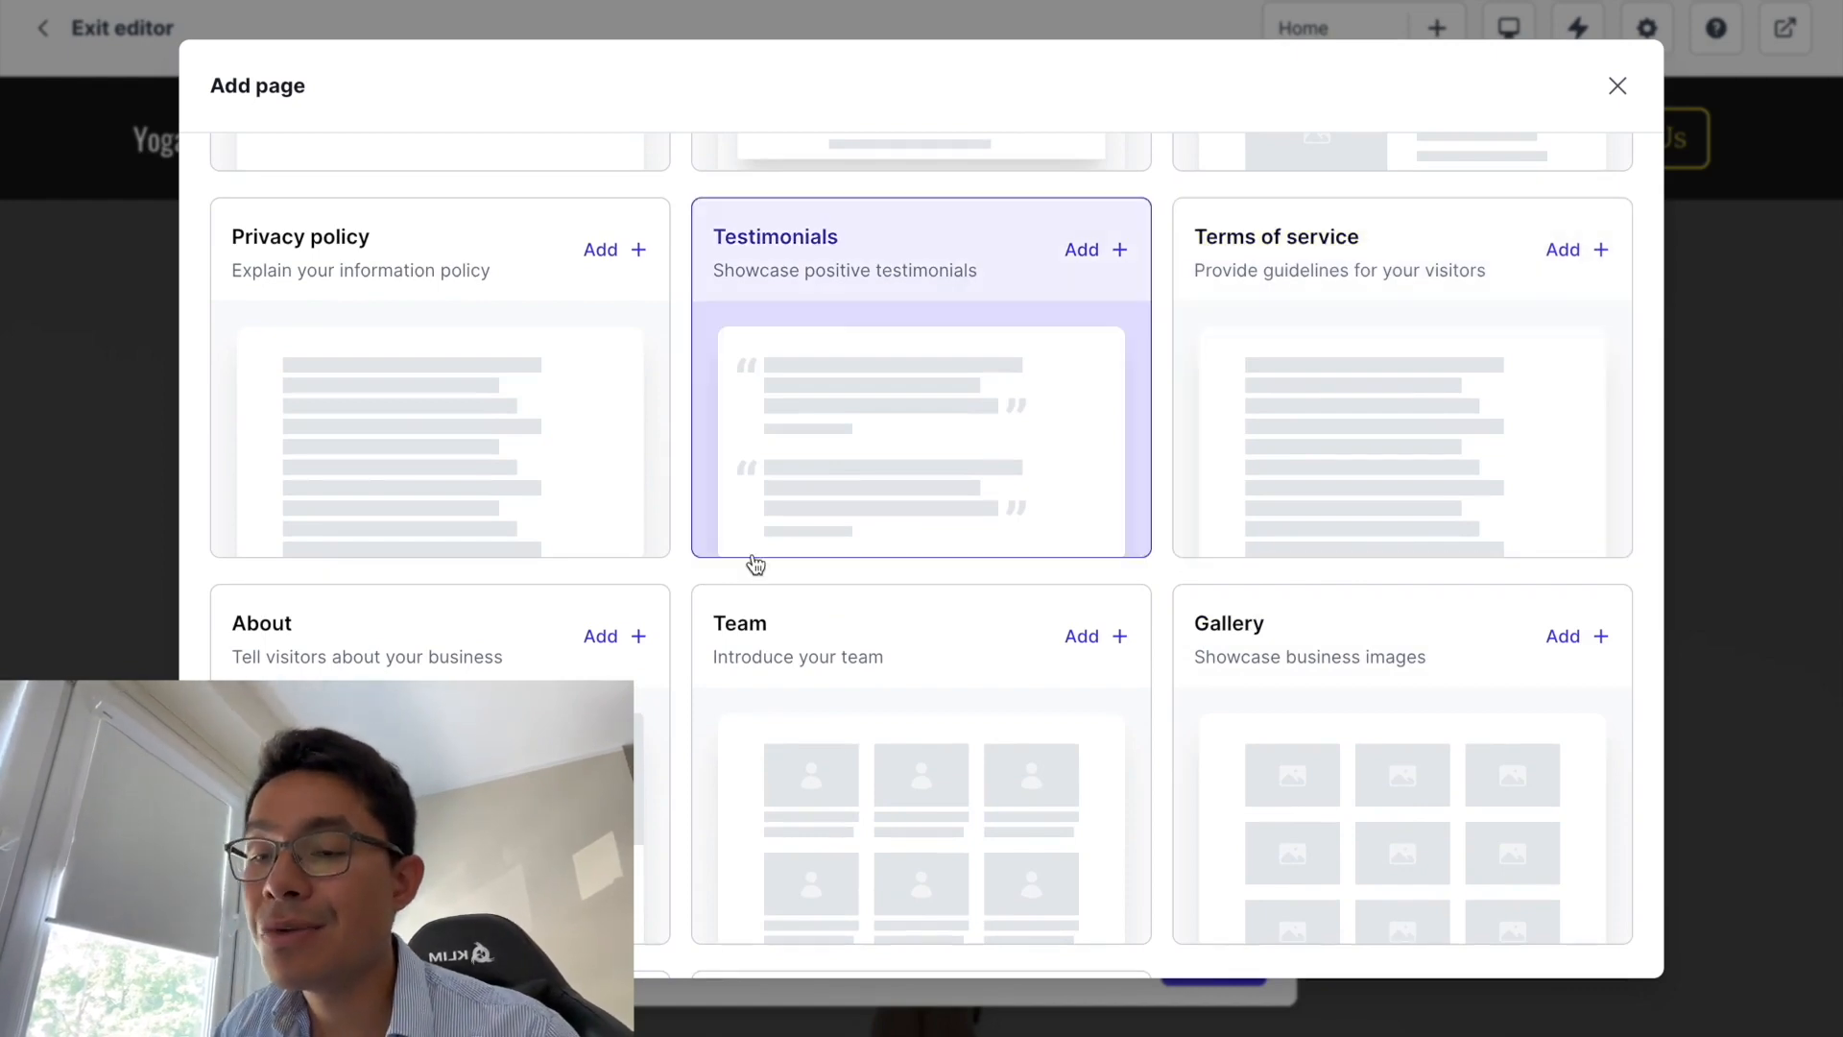
scroll(473, 593, "down", 1)
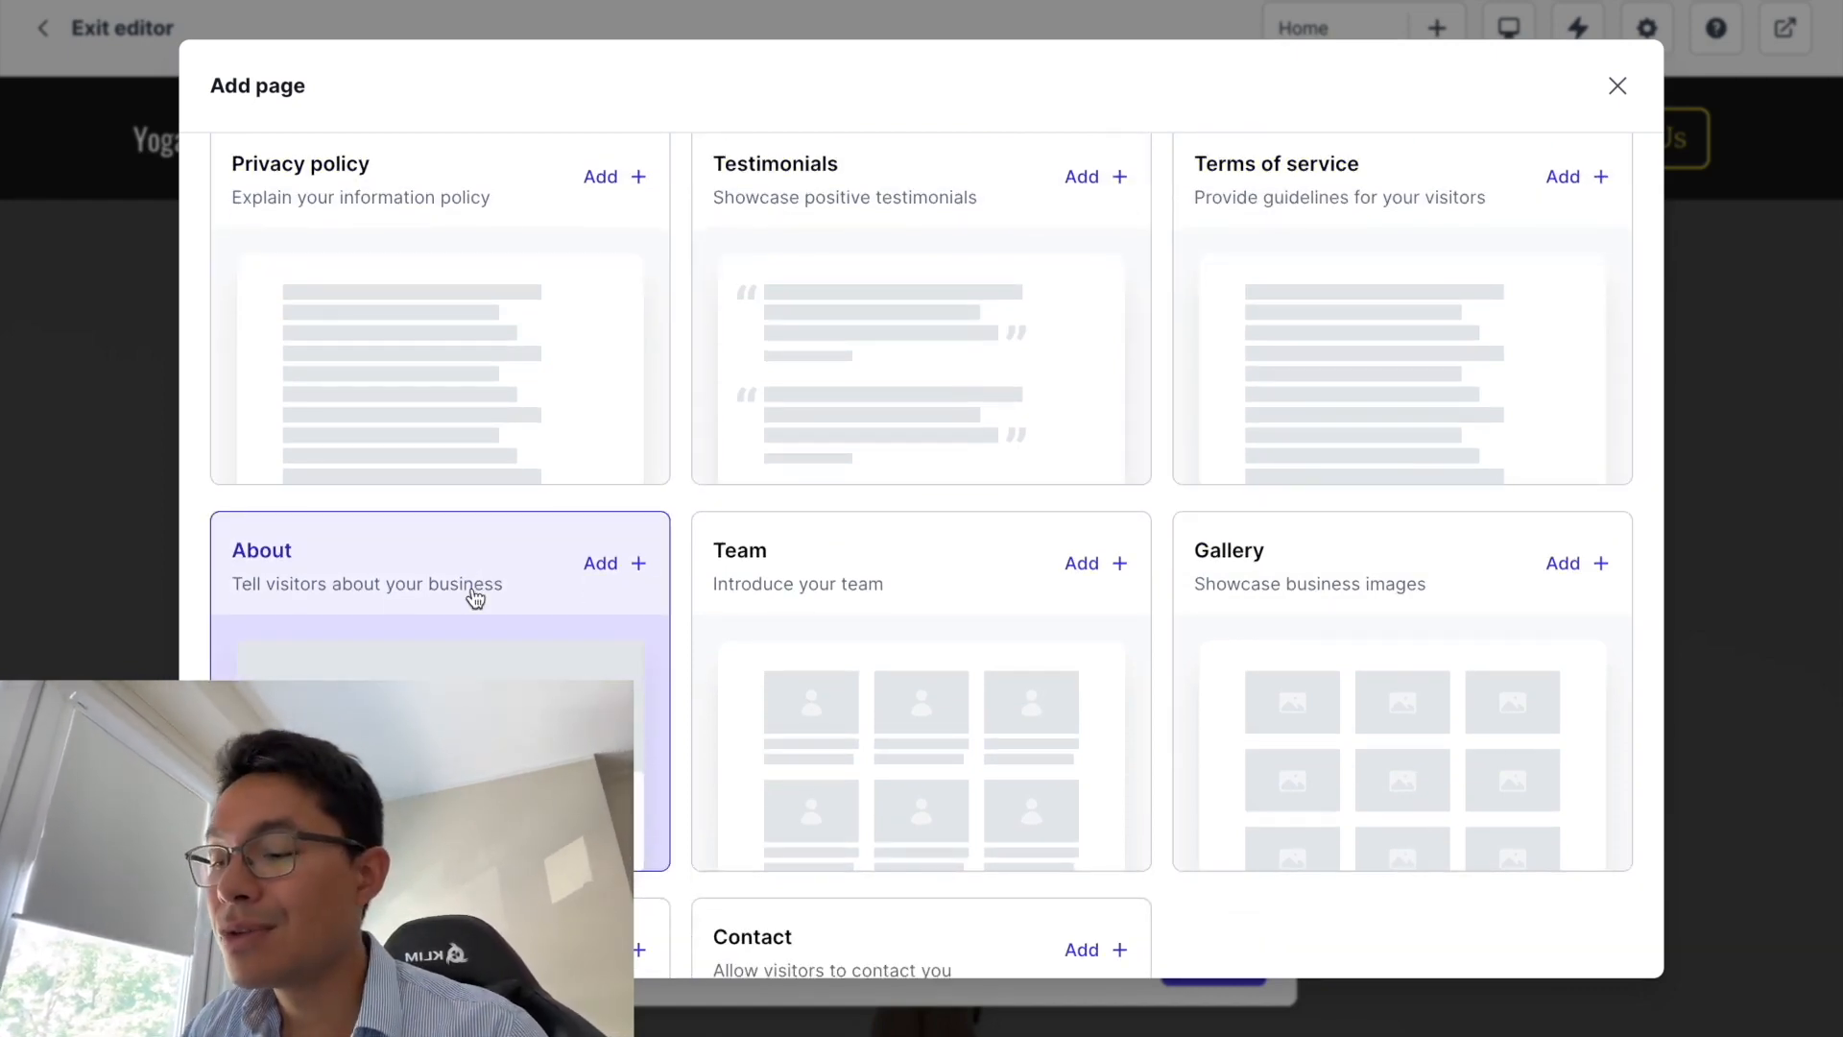
scroll(473, 672, "down", 1)
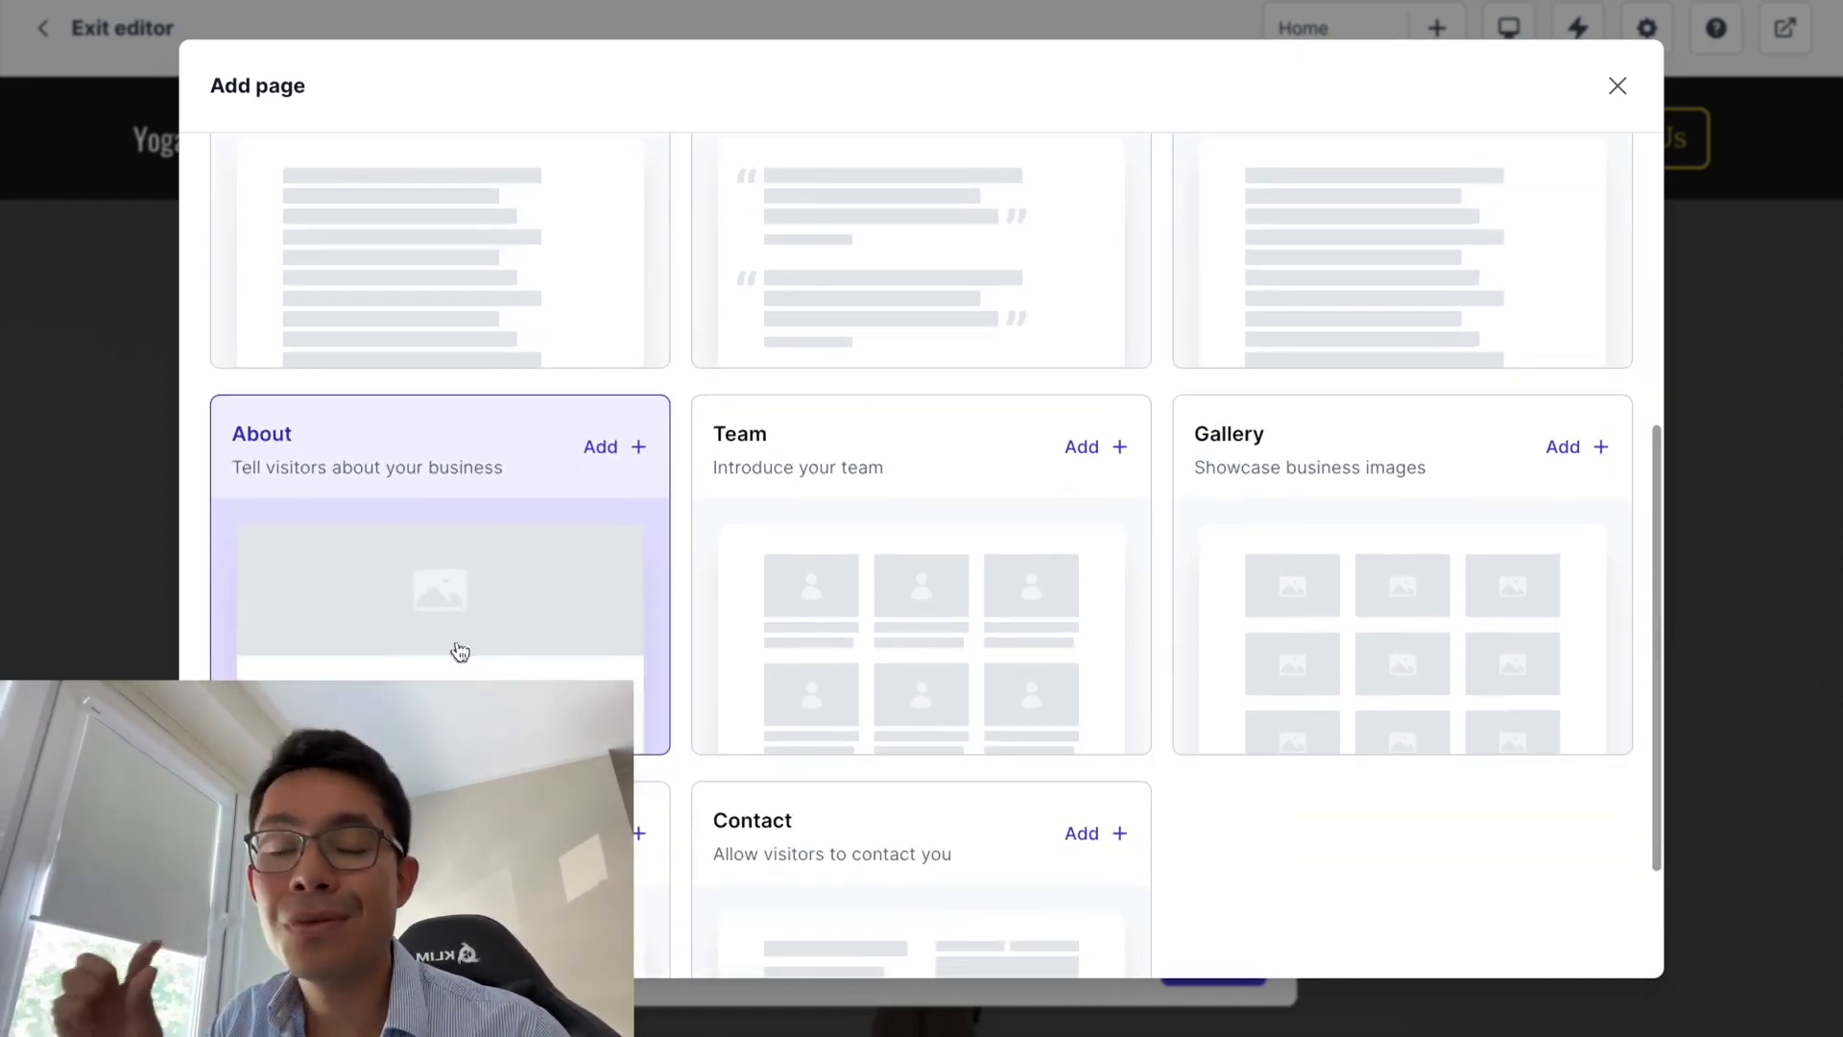
scroll(465, 670, "down", 1)
scroll(461, 749, "down", 1)
scroll(461, 749, "up", 1)
scroll(688, 939, "up", 5)
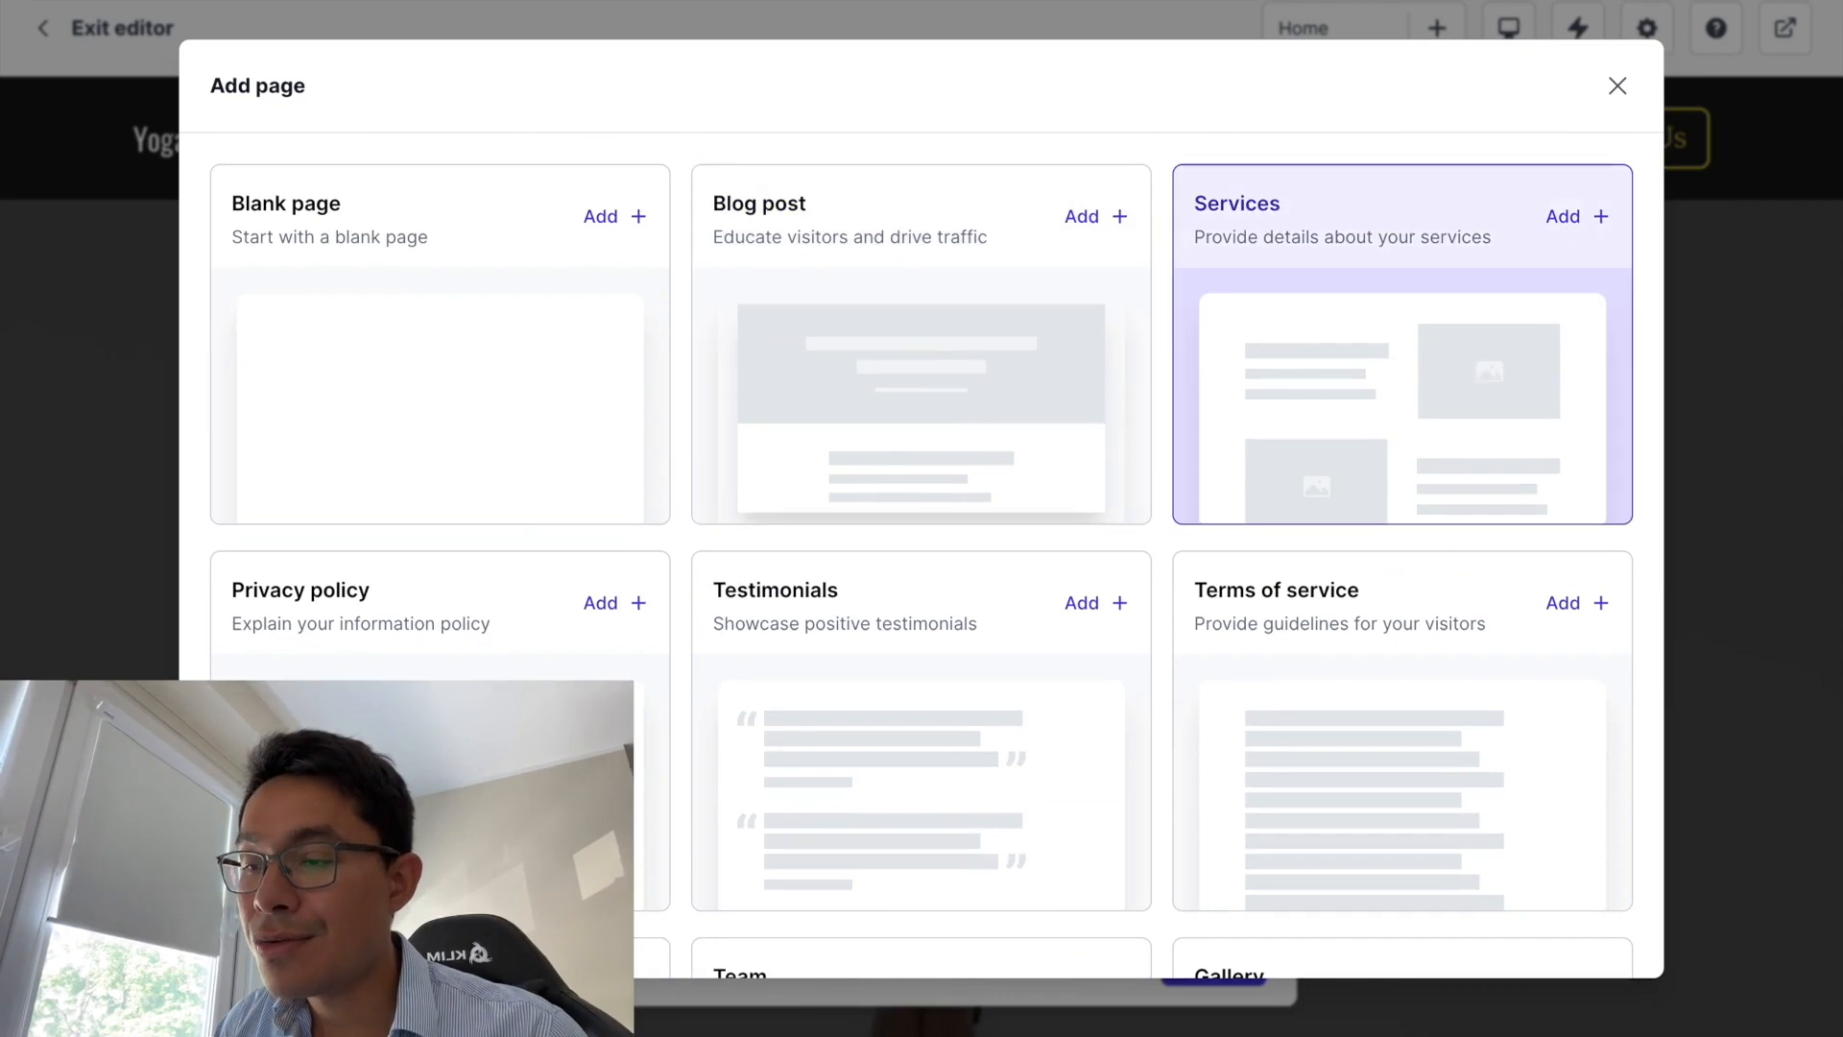
- Create a Services-template page titled 'Sessions de Yoga pour les entreprises' and start retyping its slug
left_click(1478, 363)
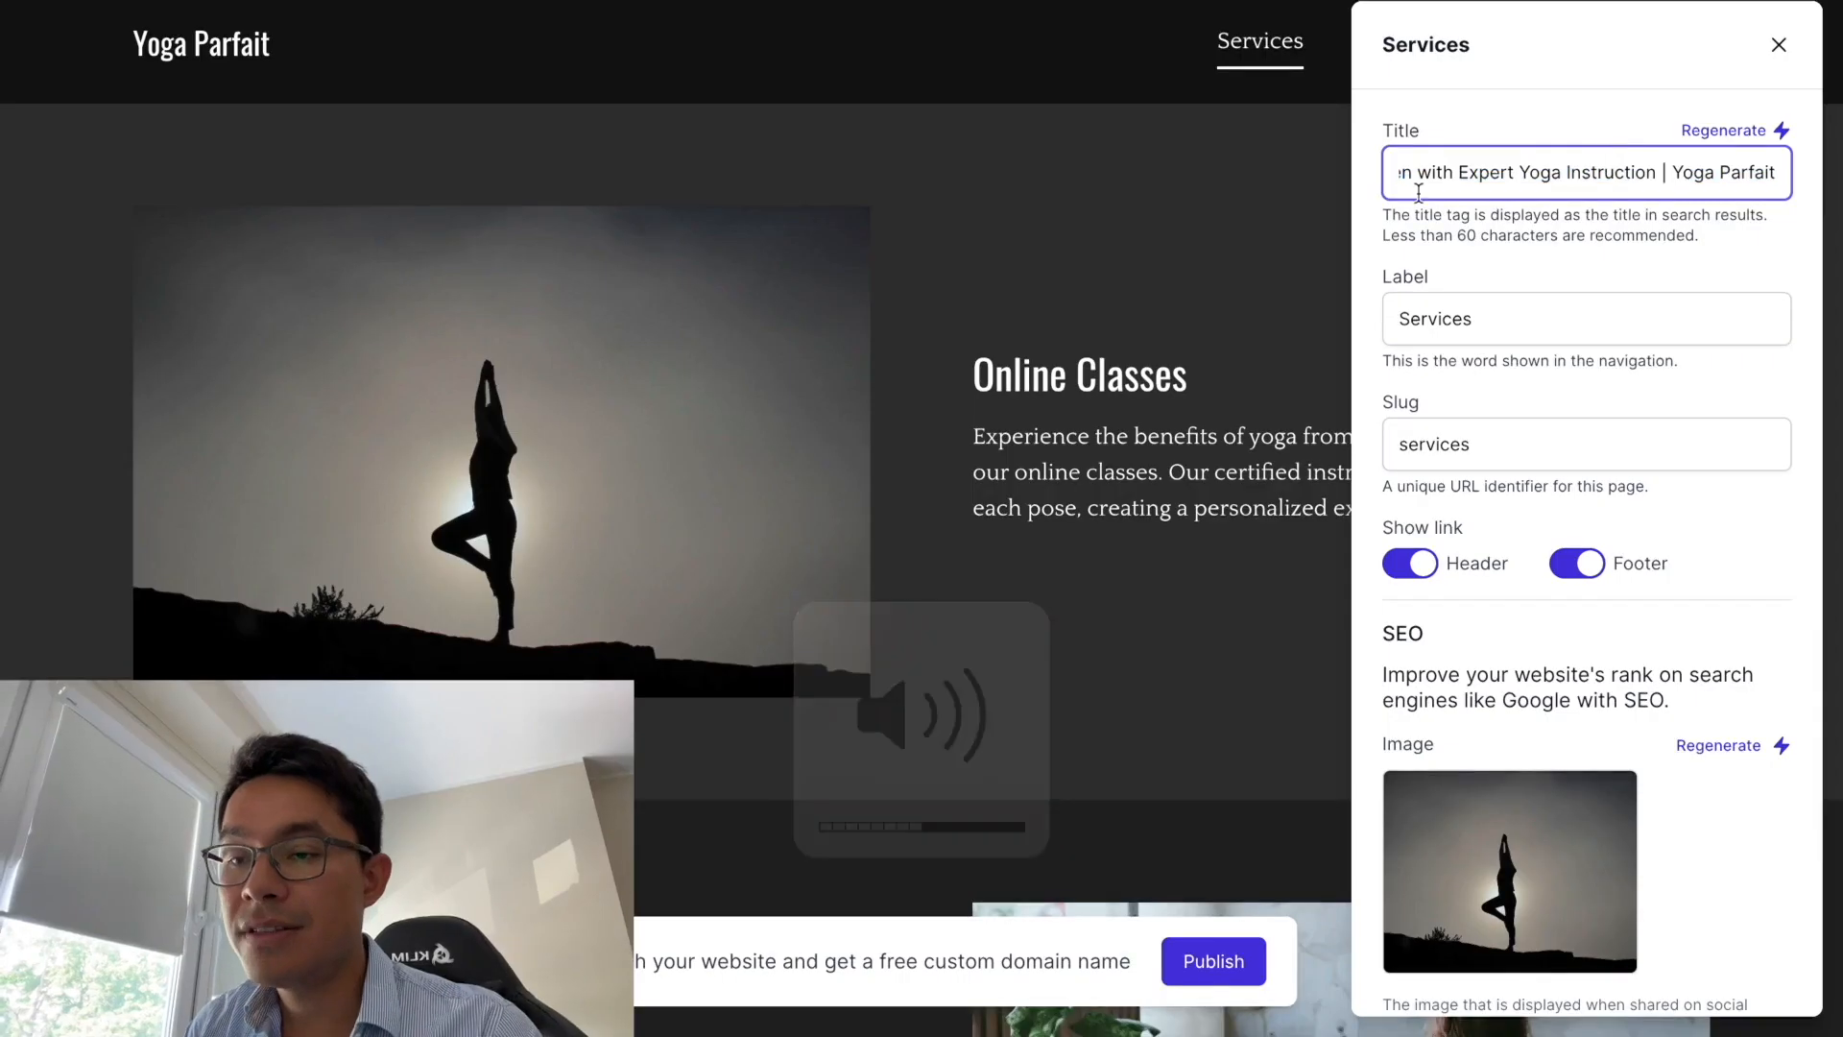
type("Find You")
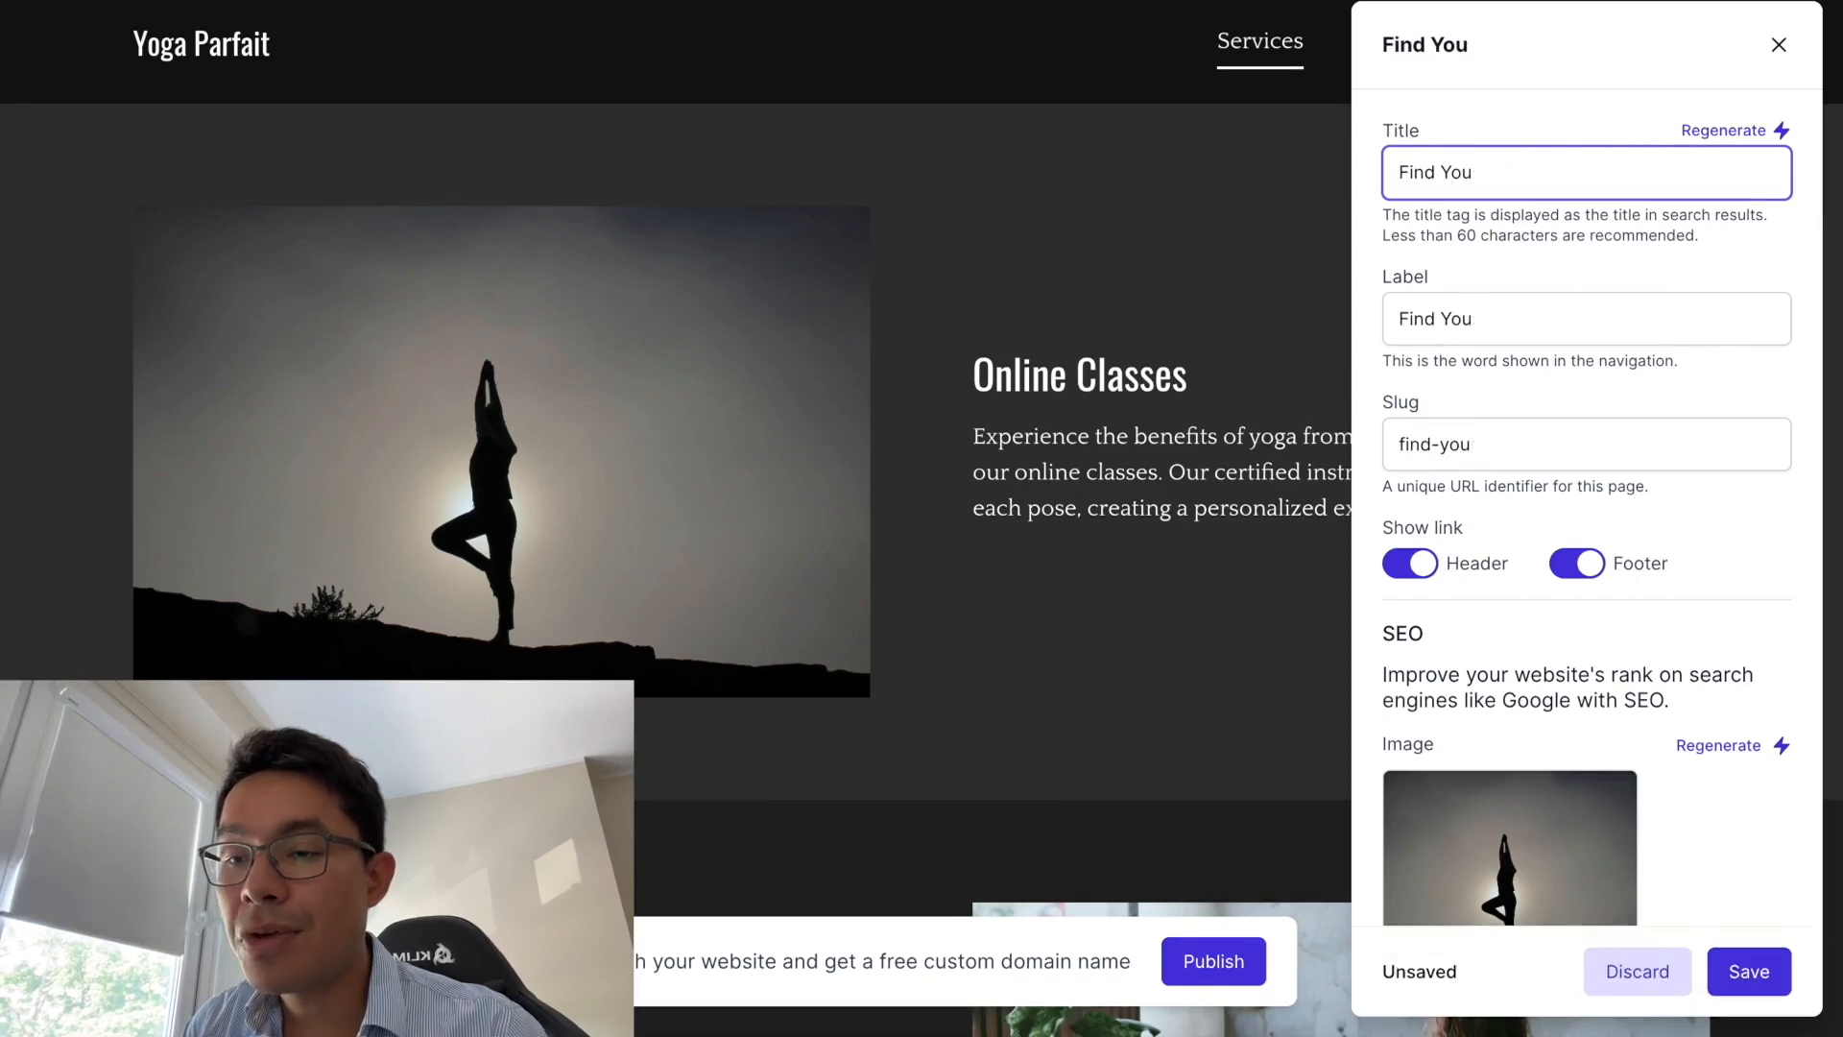
type("r Cours de")
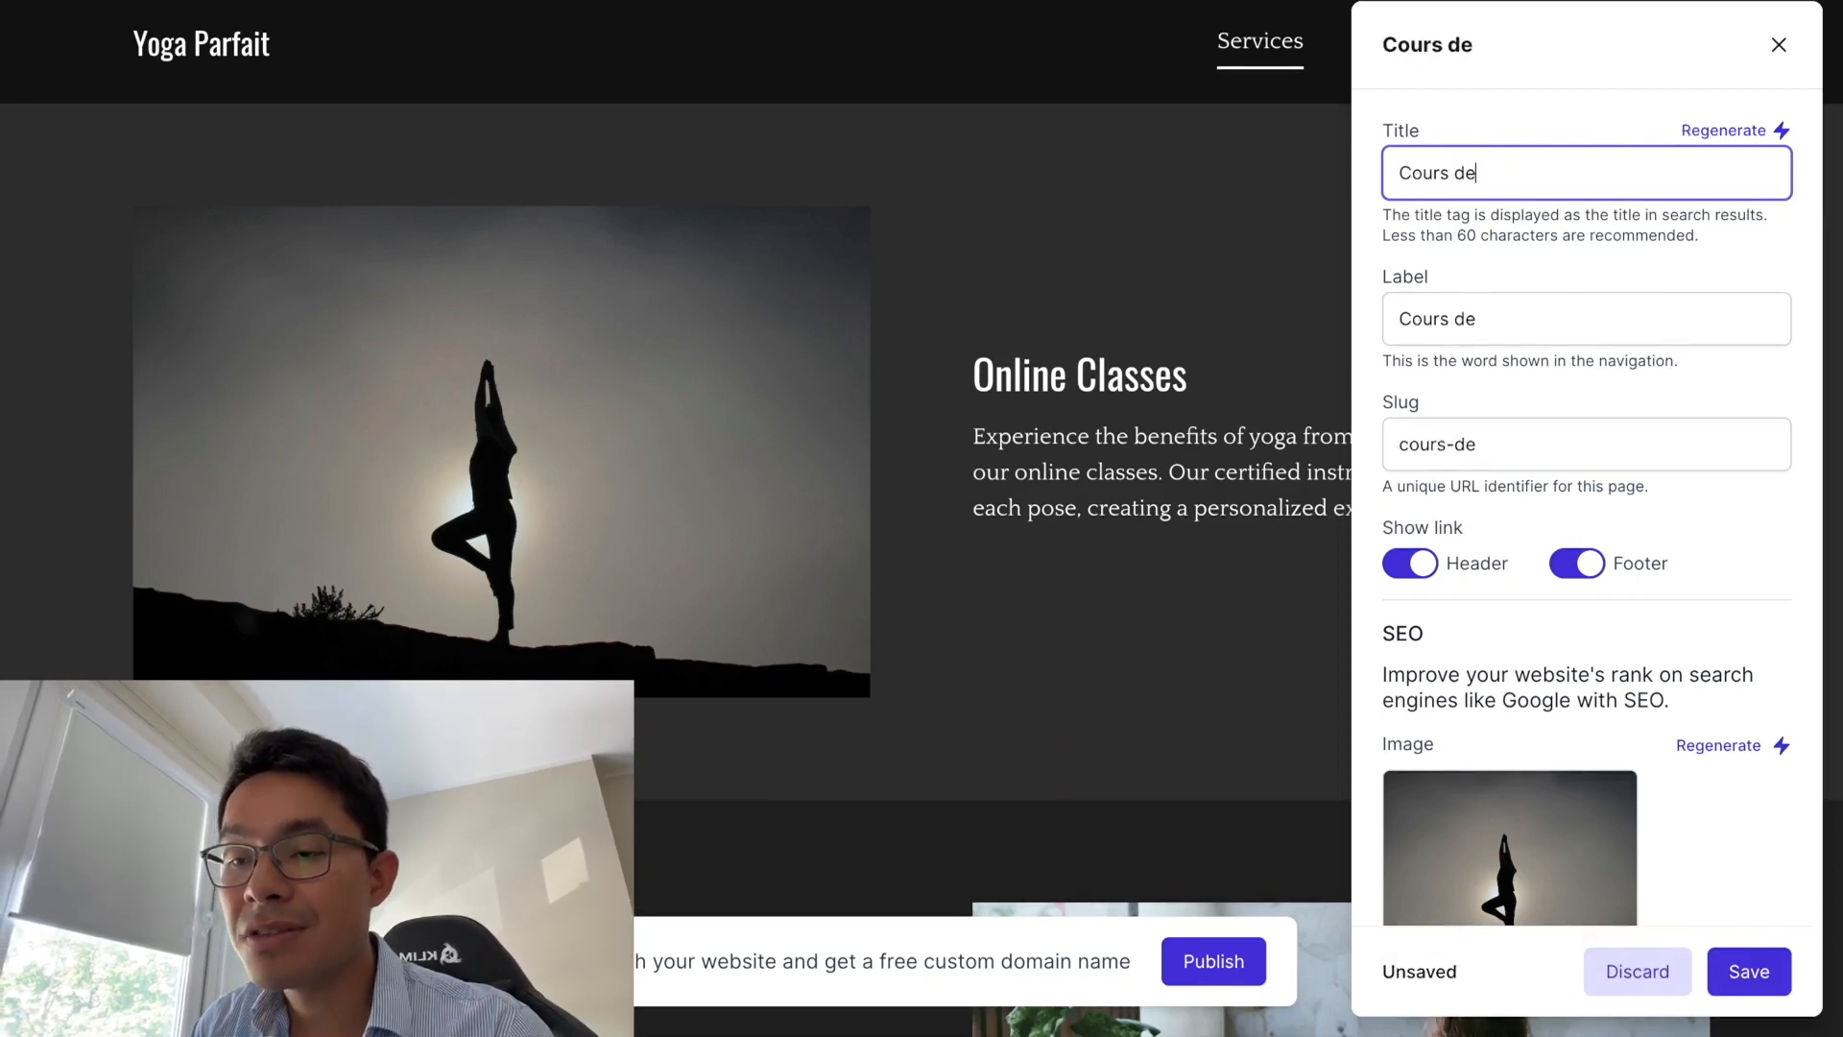
type(" Yot")
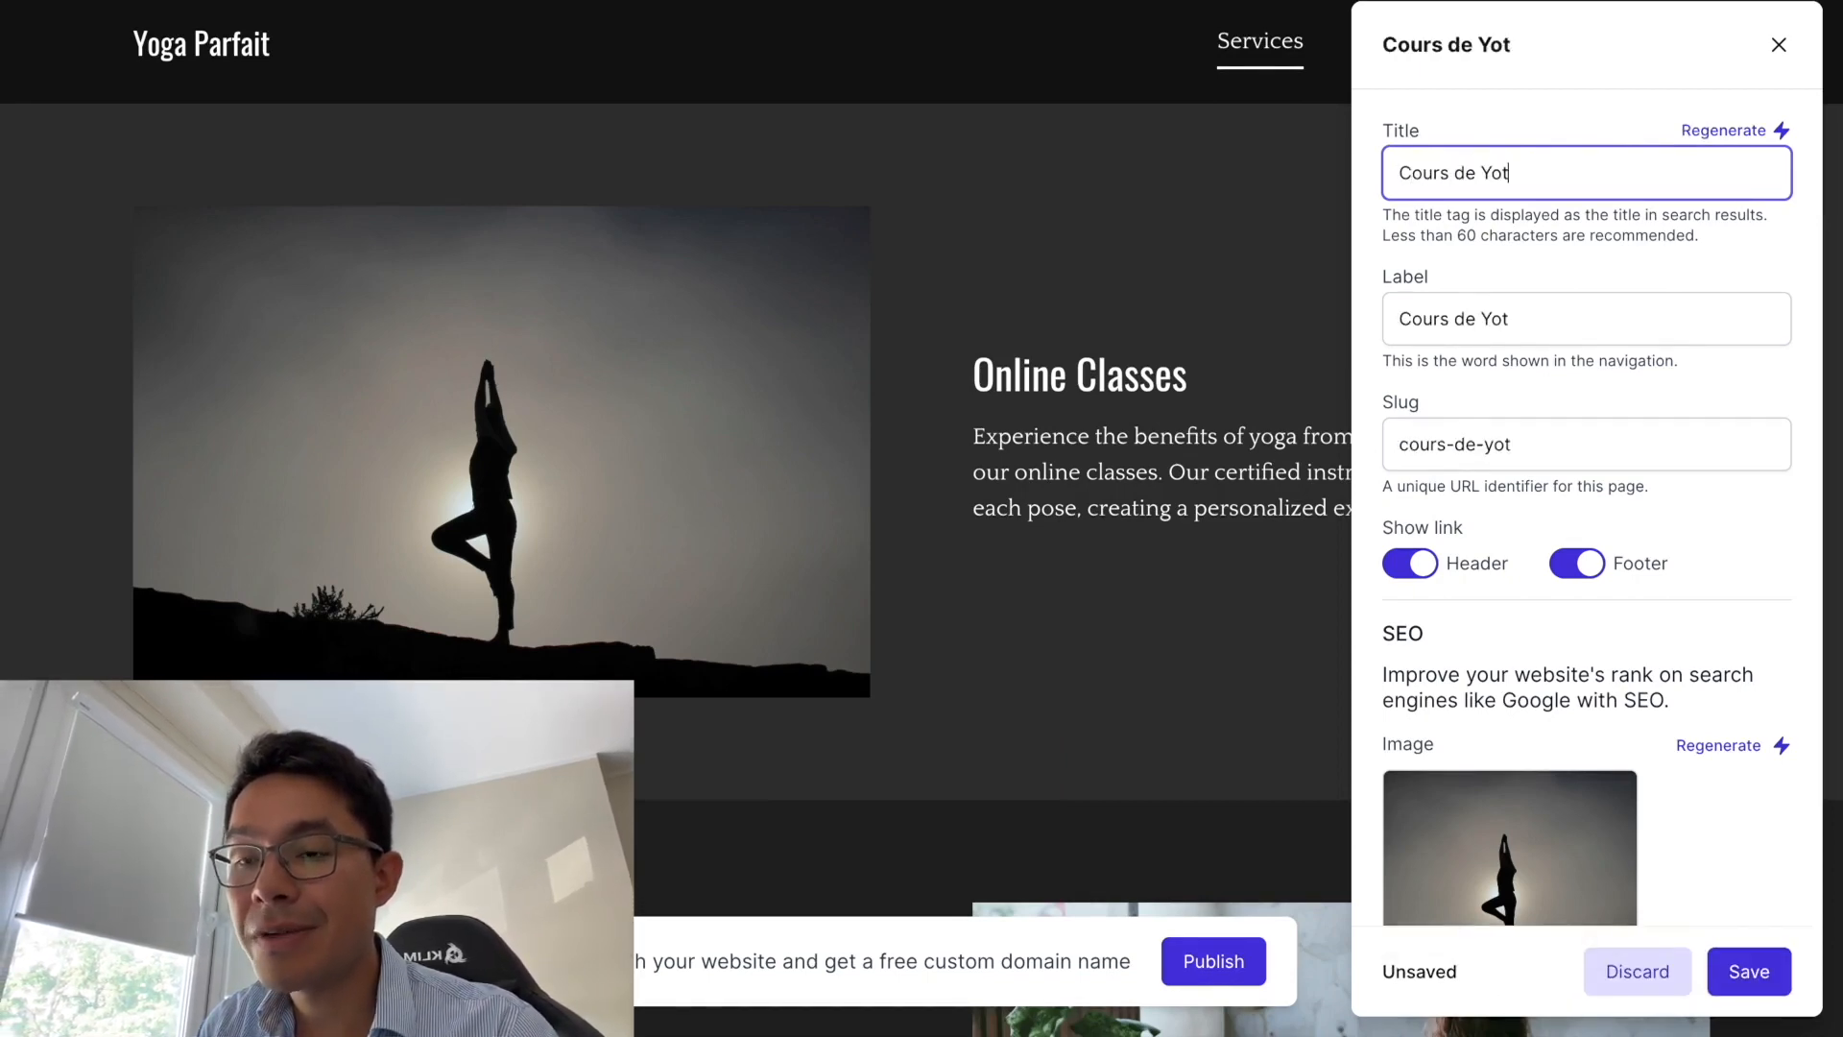
key("BackSpace")
type("ga pour les e")
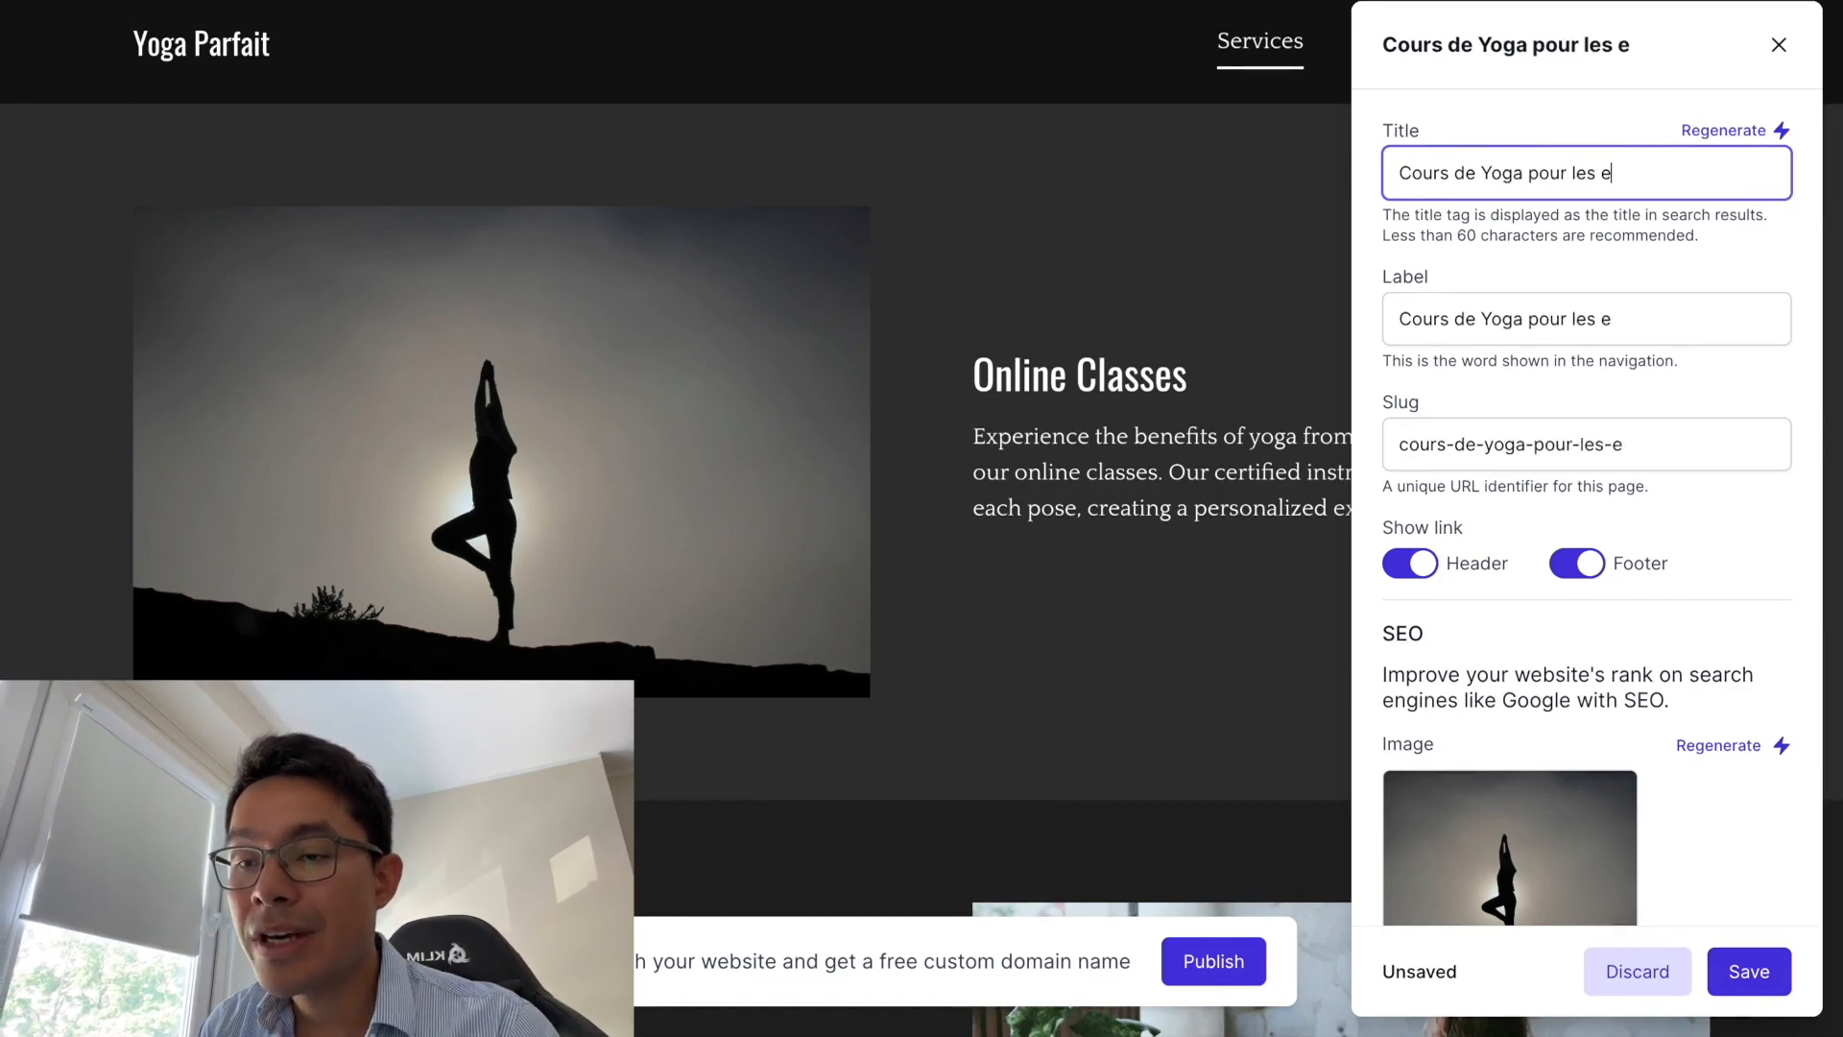
type("ntreprises")
double_click(1451, 180)
type("Sessions")
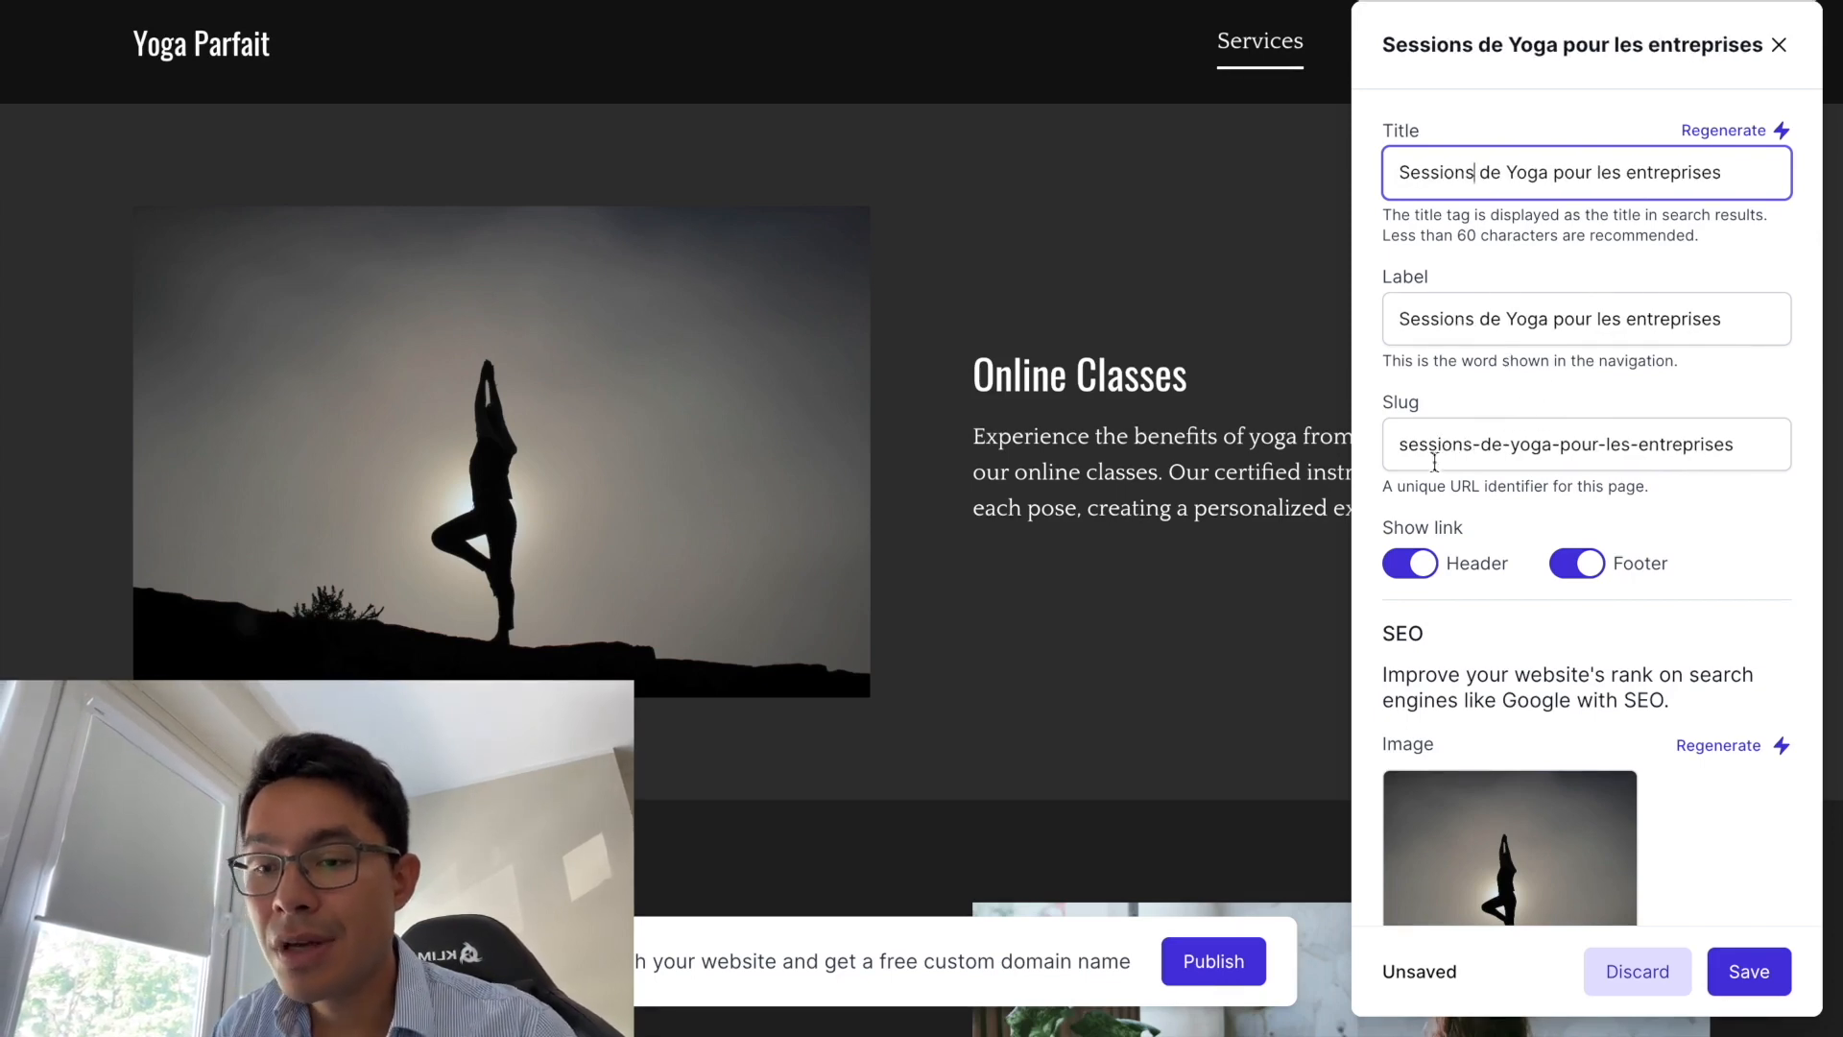
left_click_drag(1404, 445, 1818, 446)
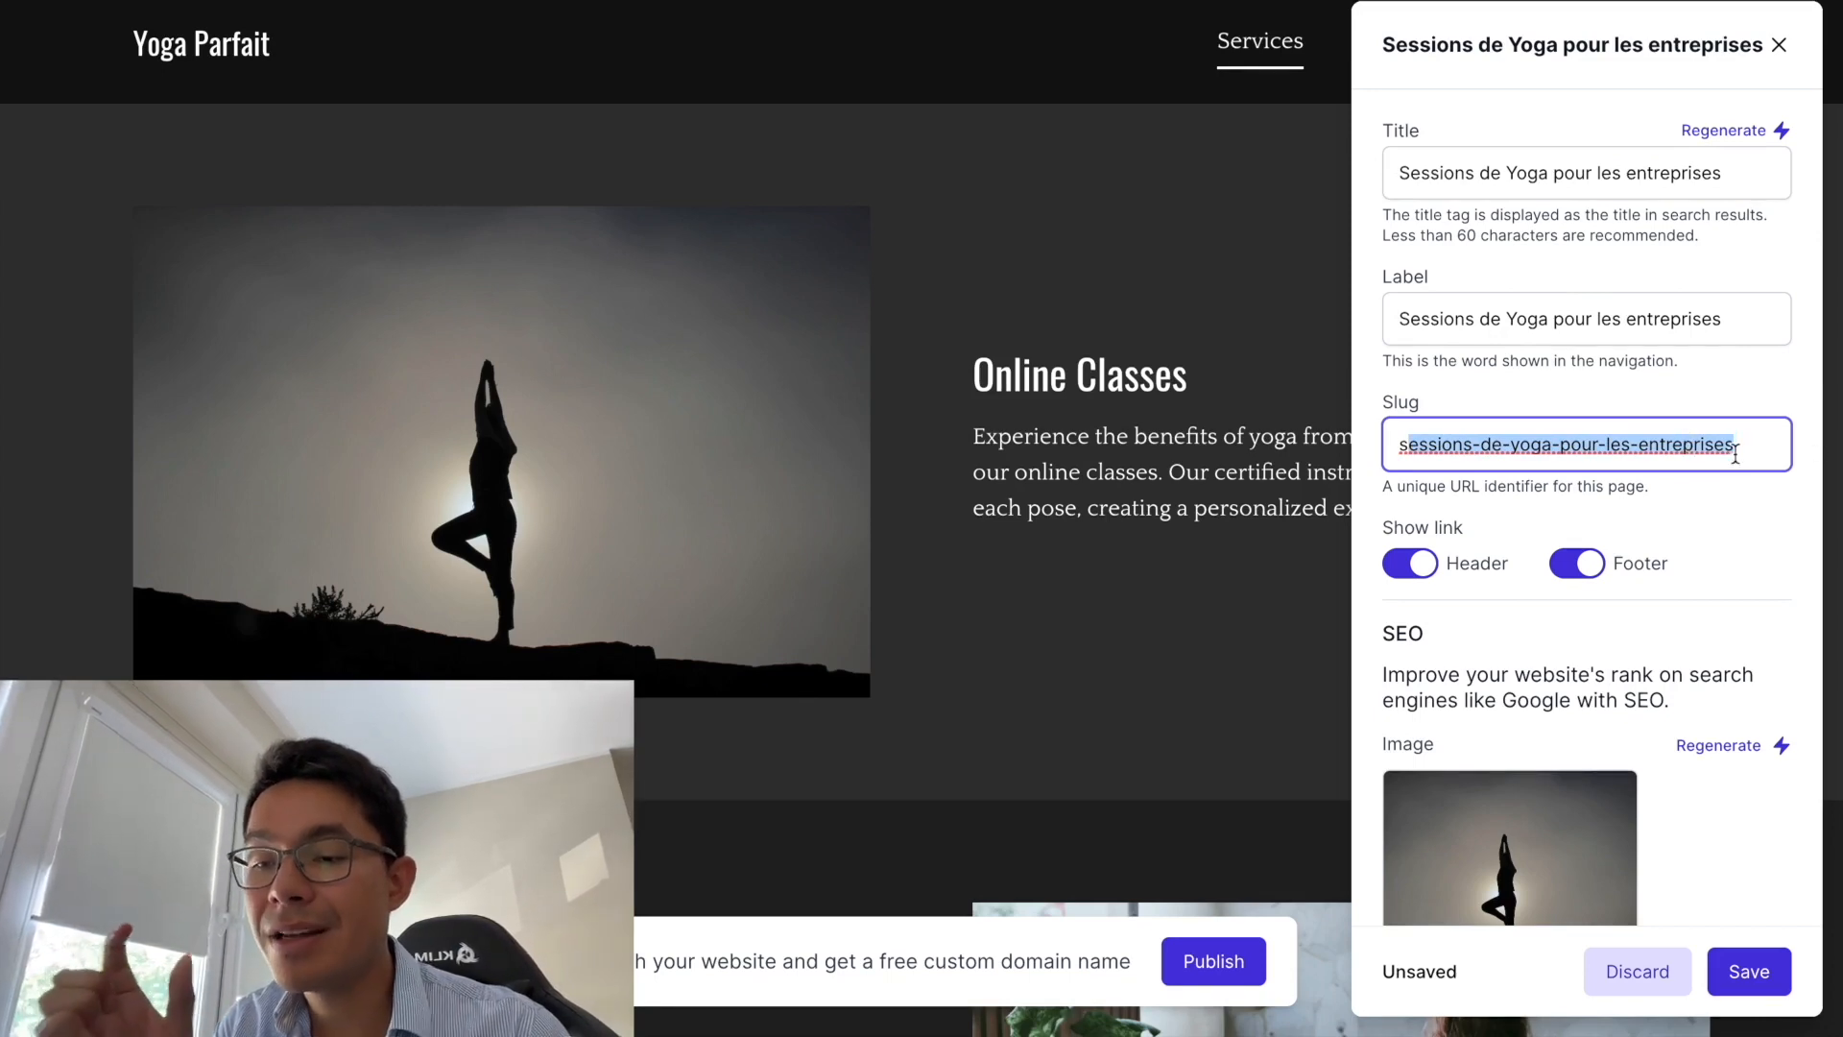
type("session")
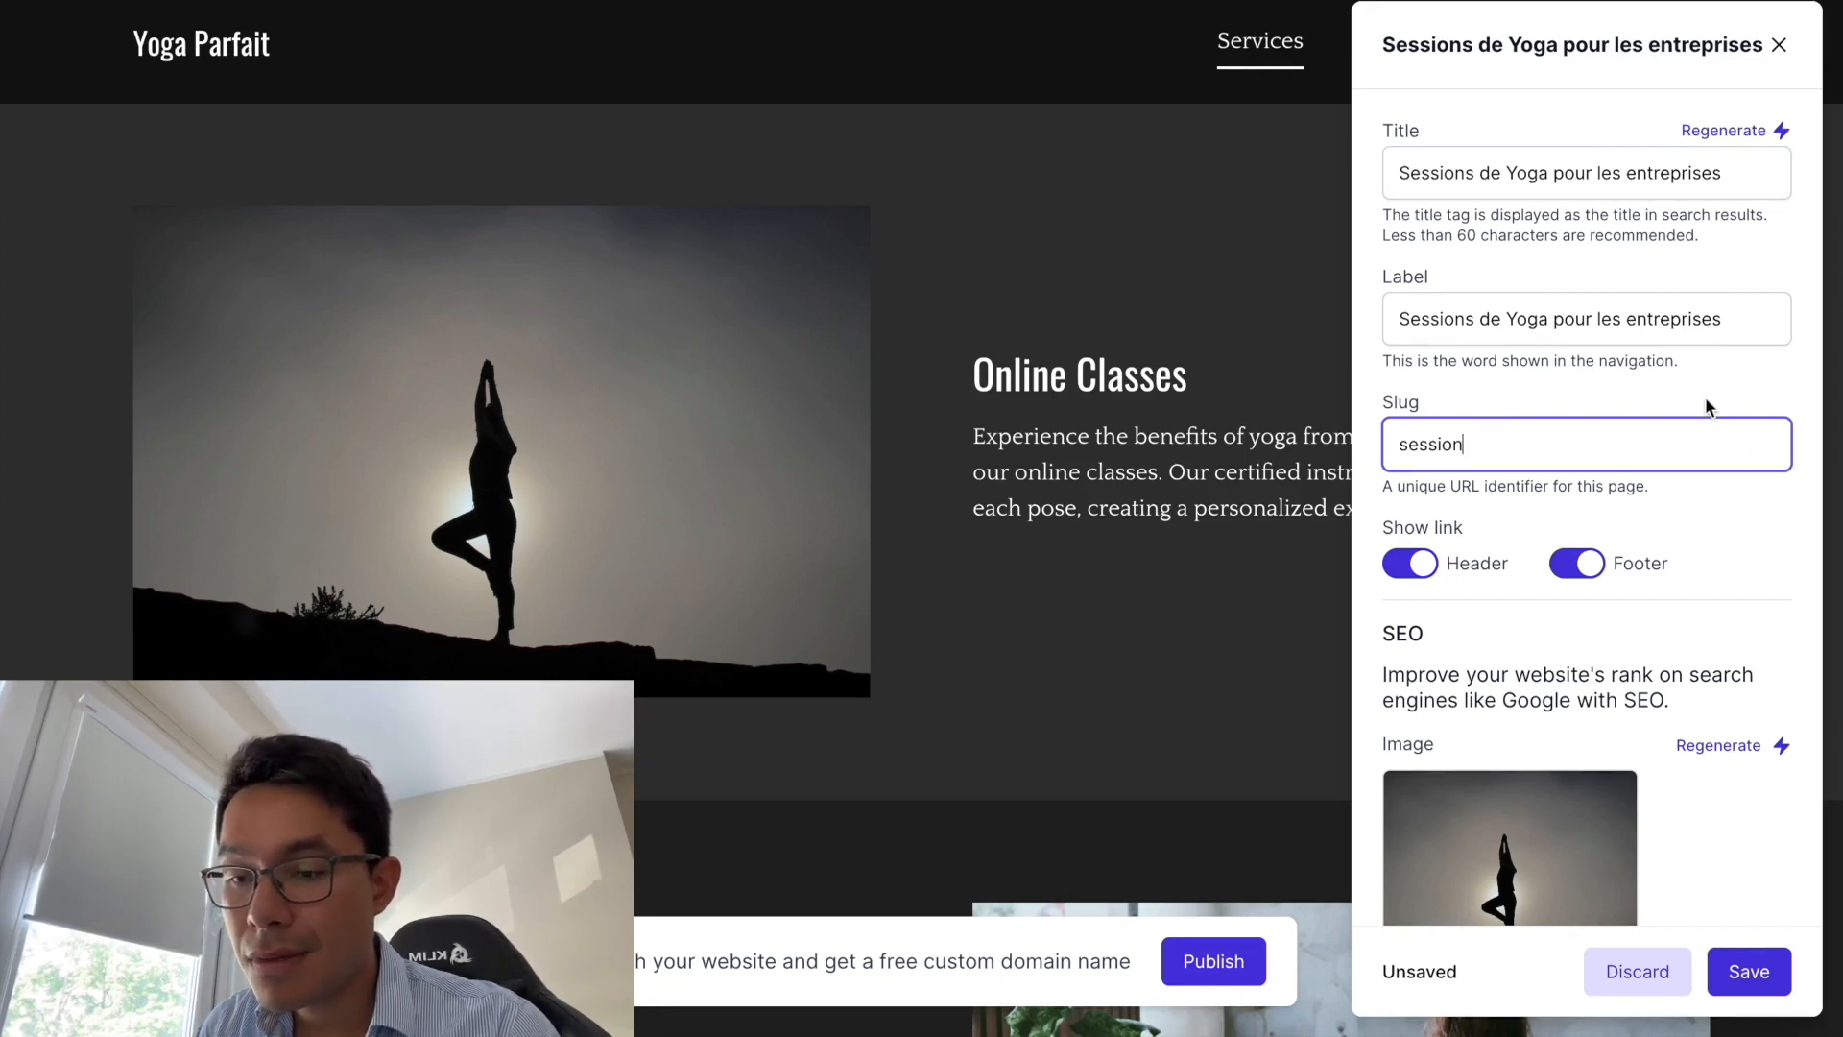
- Shorten the page's navigation label to 'Sessions Yoga Entreprise'
left_click_drag(1474, 322, 1748, 320)
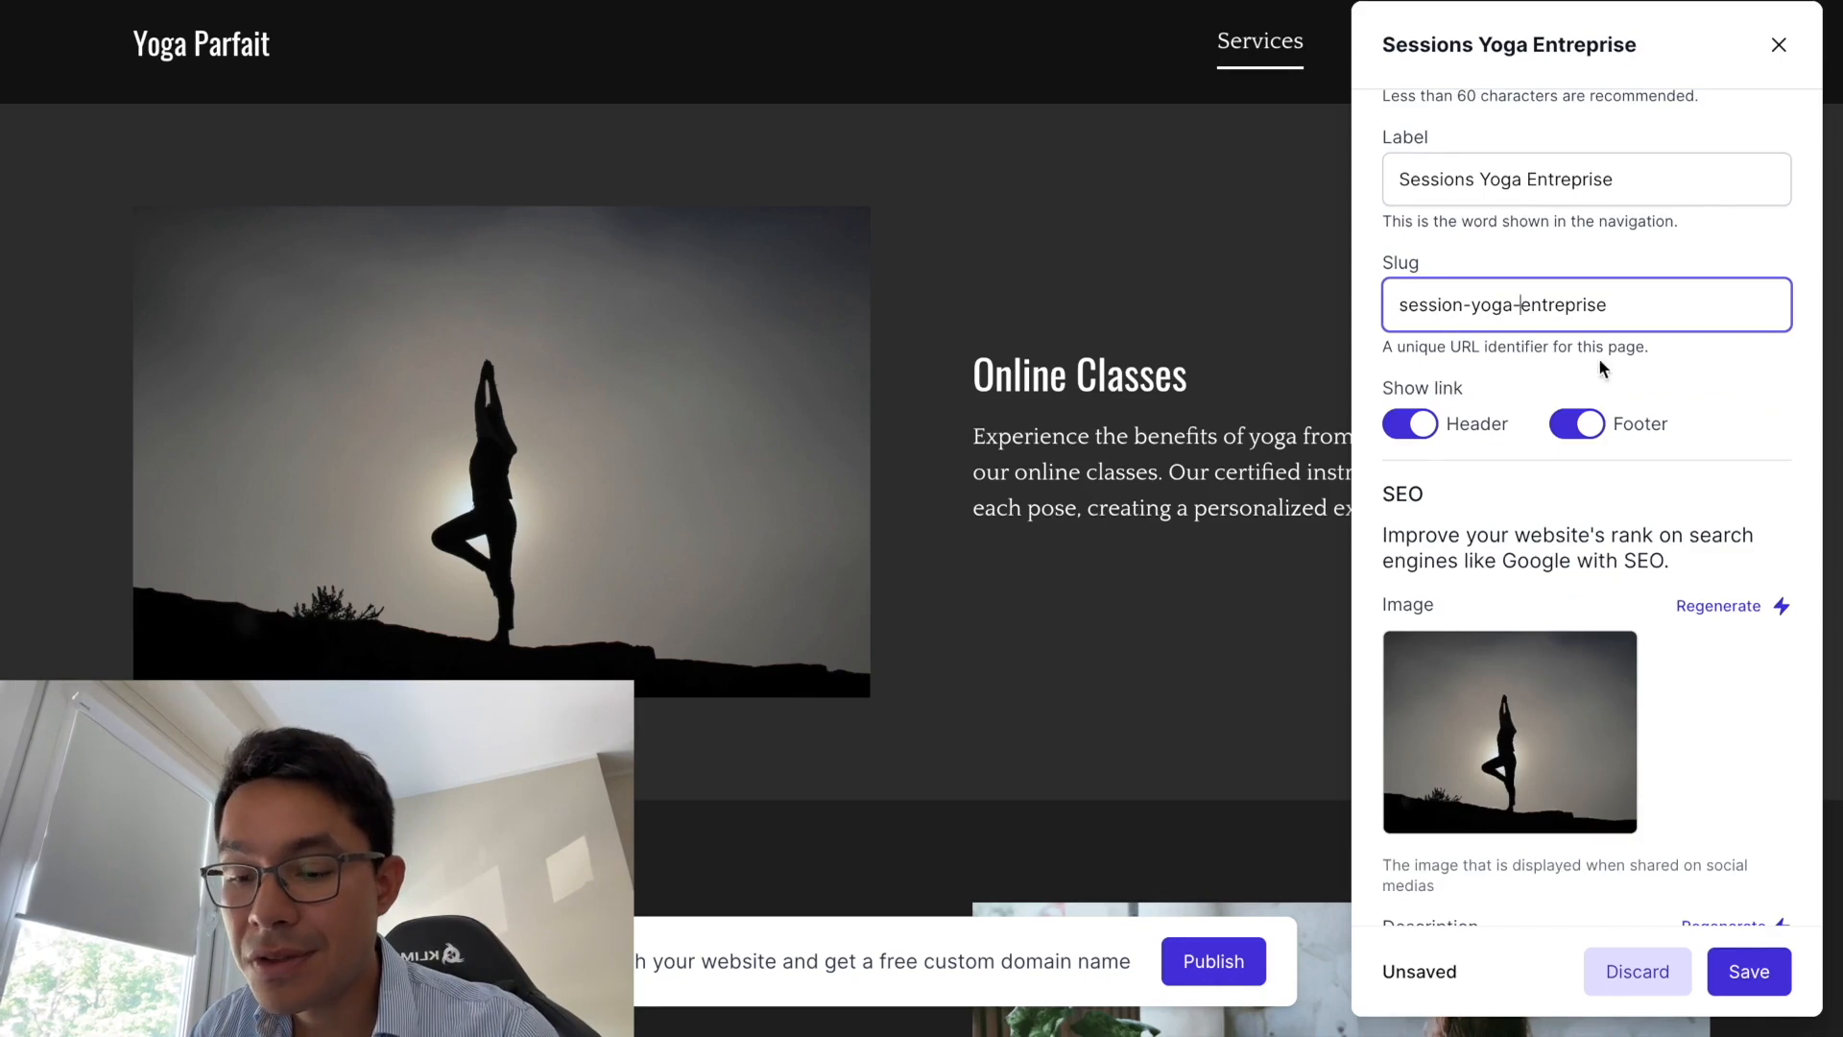
scroll(1511, 510, "up", 1)
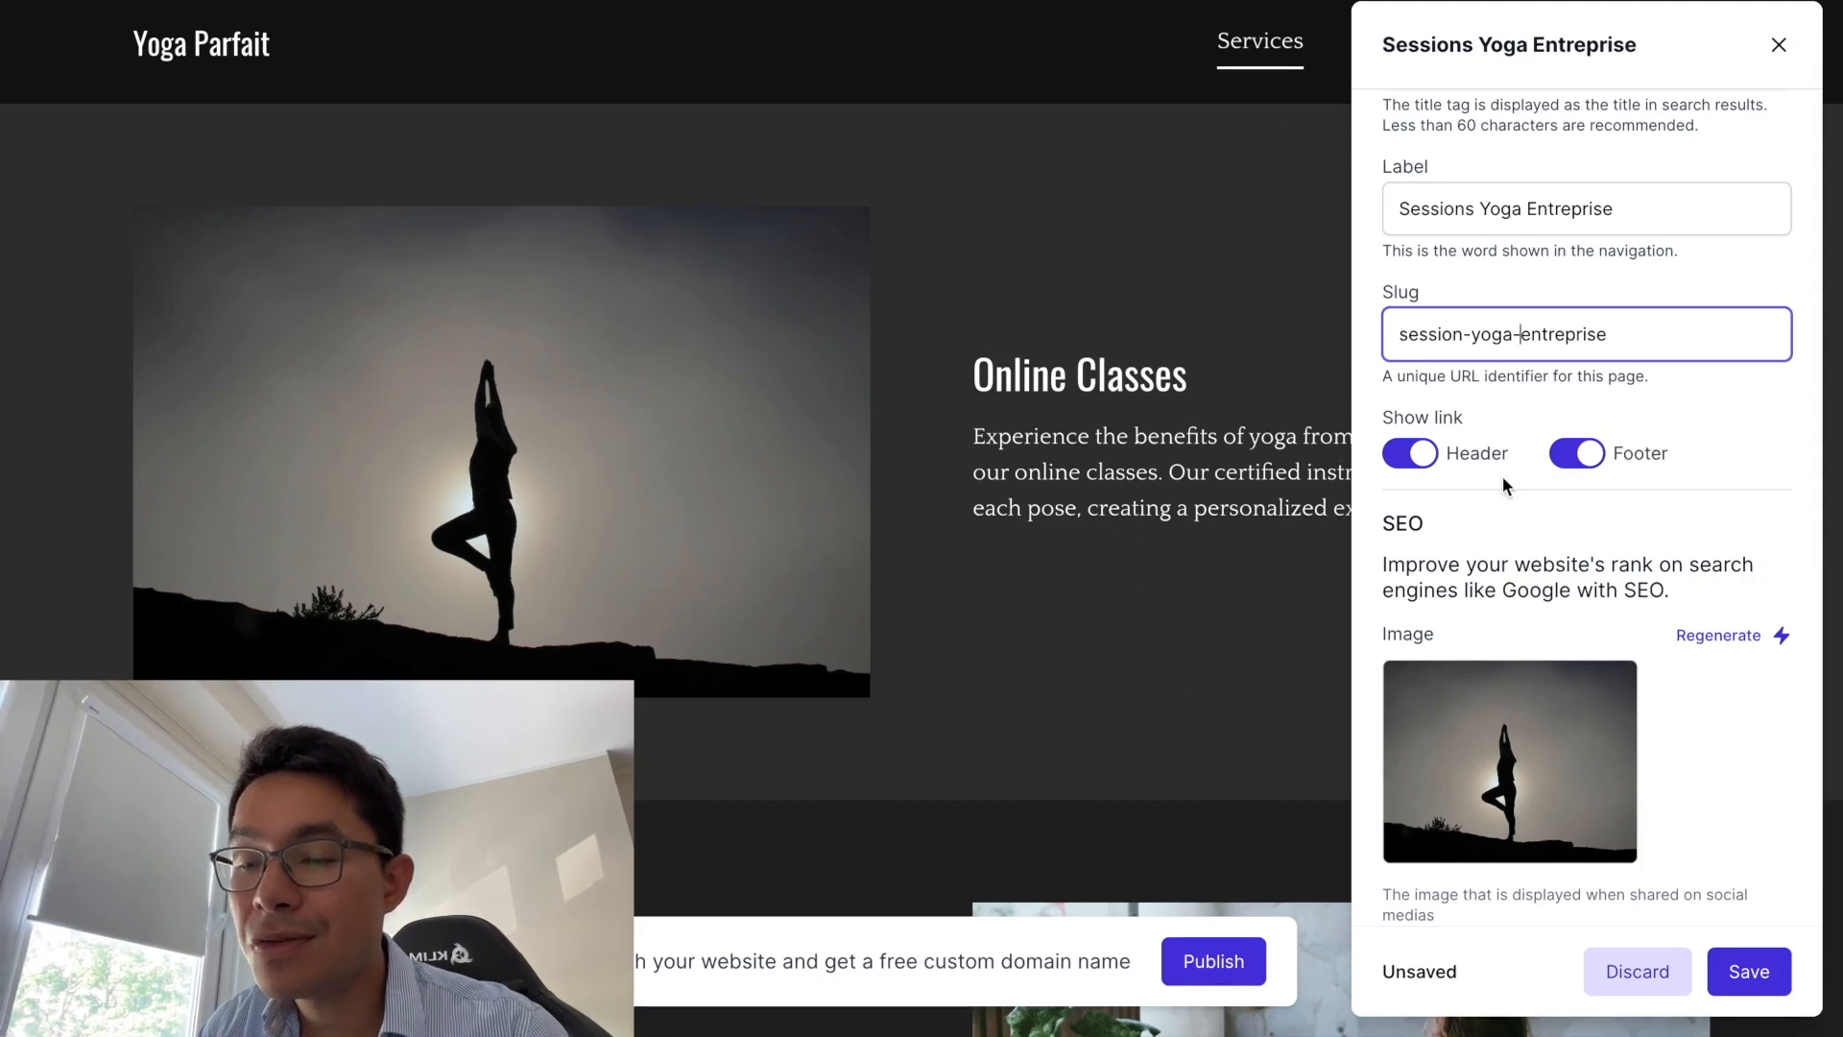
scroll(1478, 555, "down", 1)
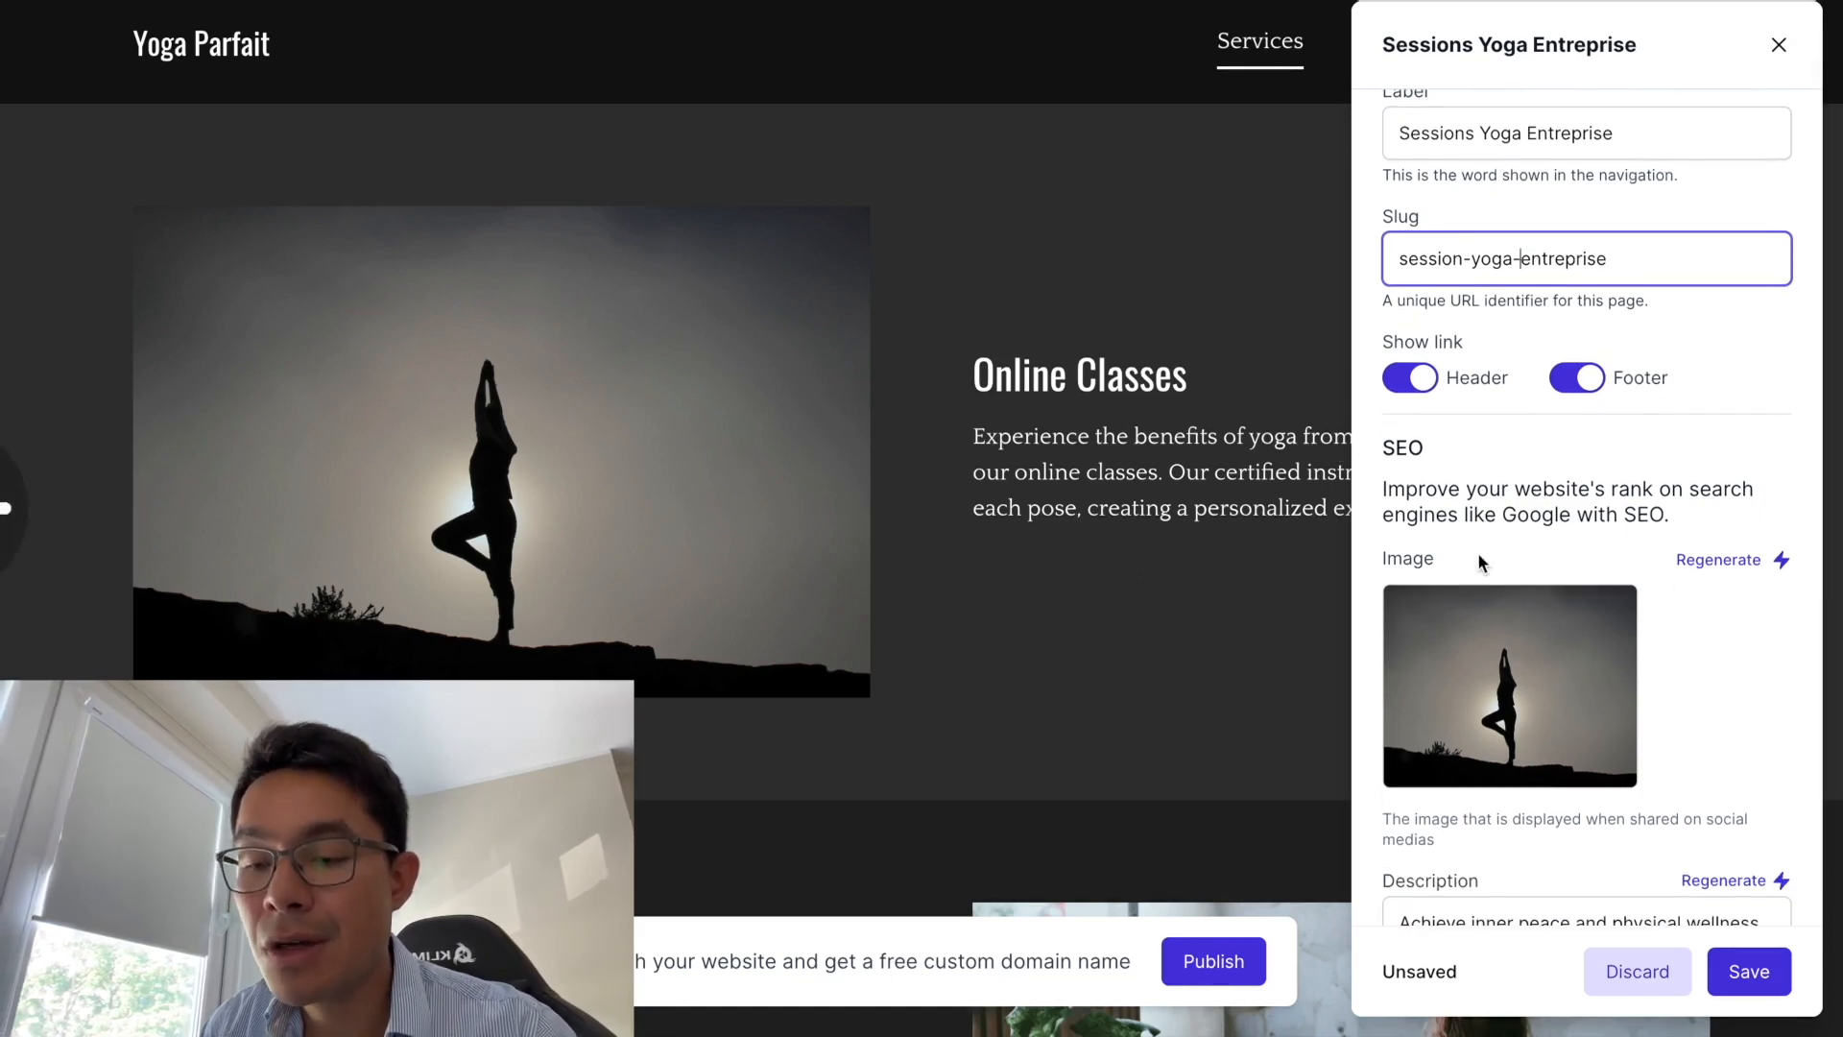
- Regenerate the SEO sharing image repeatedly until a cave warrior-pose silhouette appears
left_click(1707, 563)
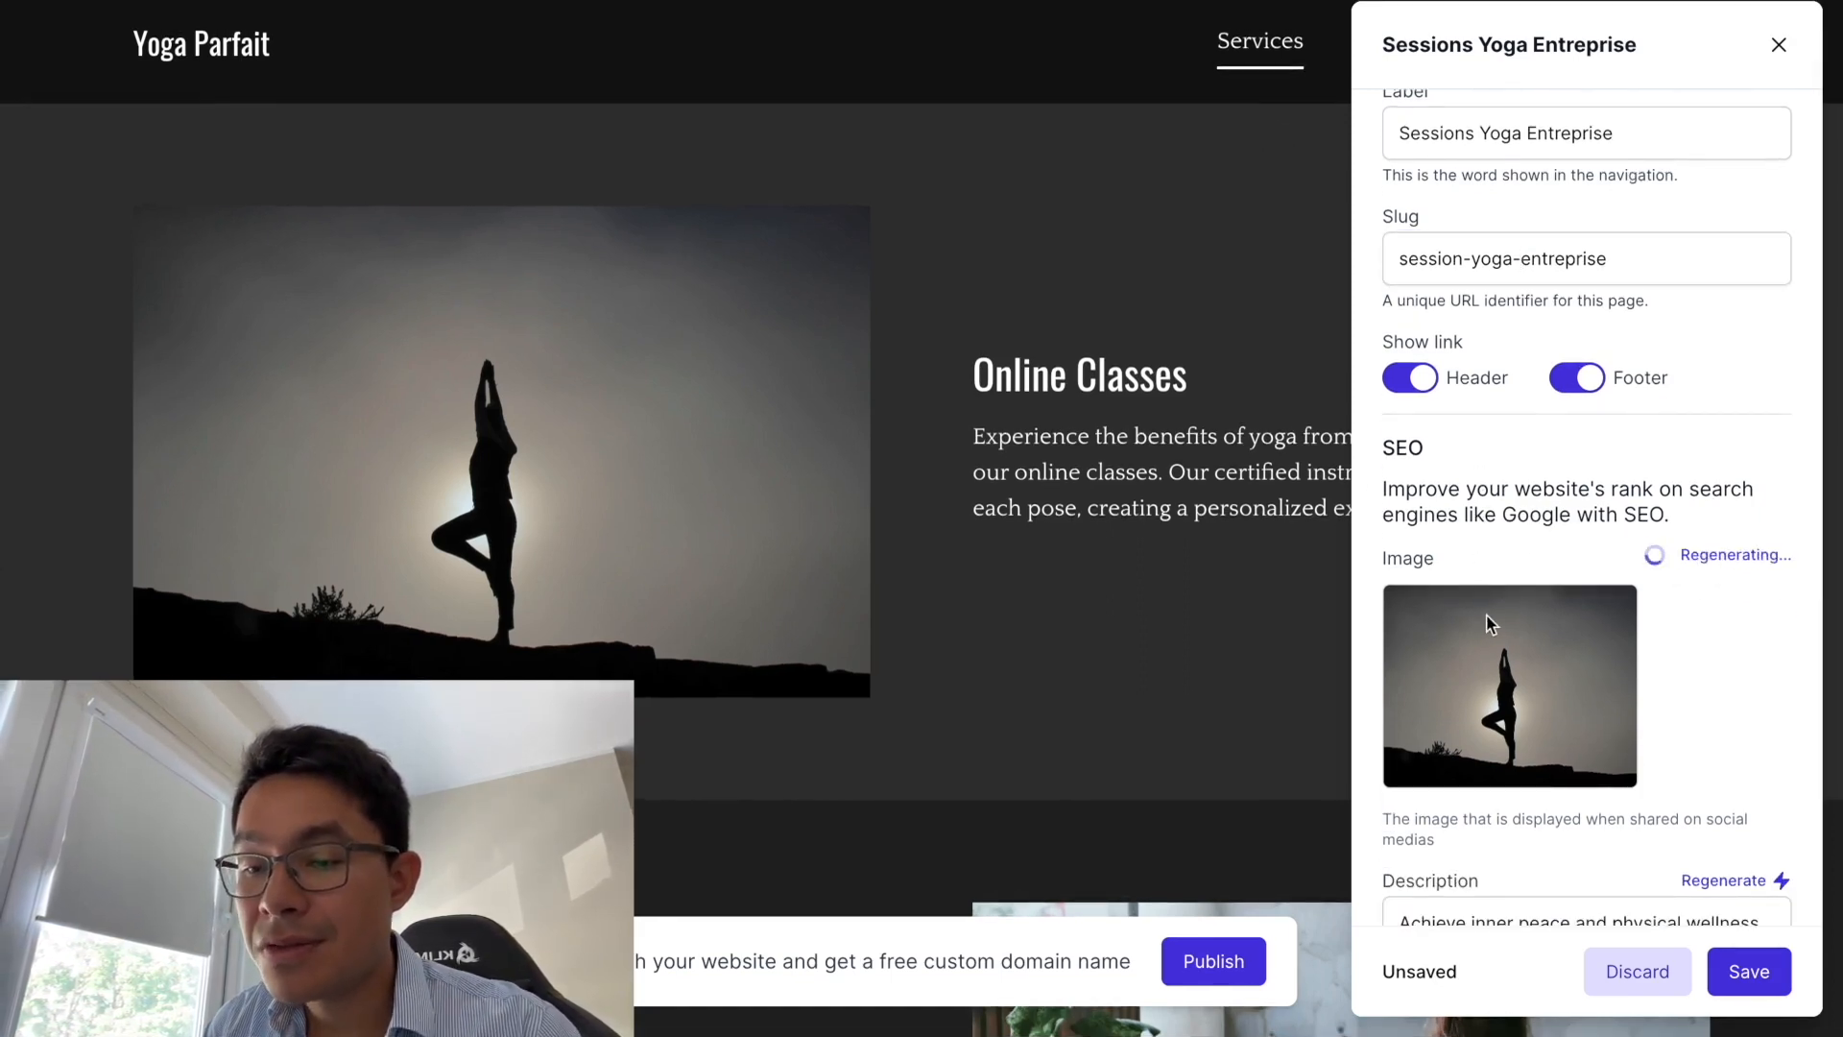
scroll(1524, 674, "up", 2)
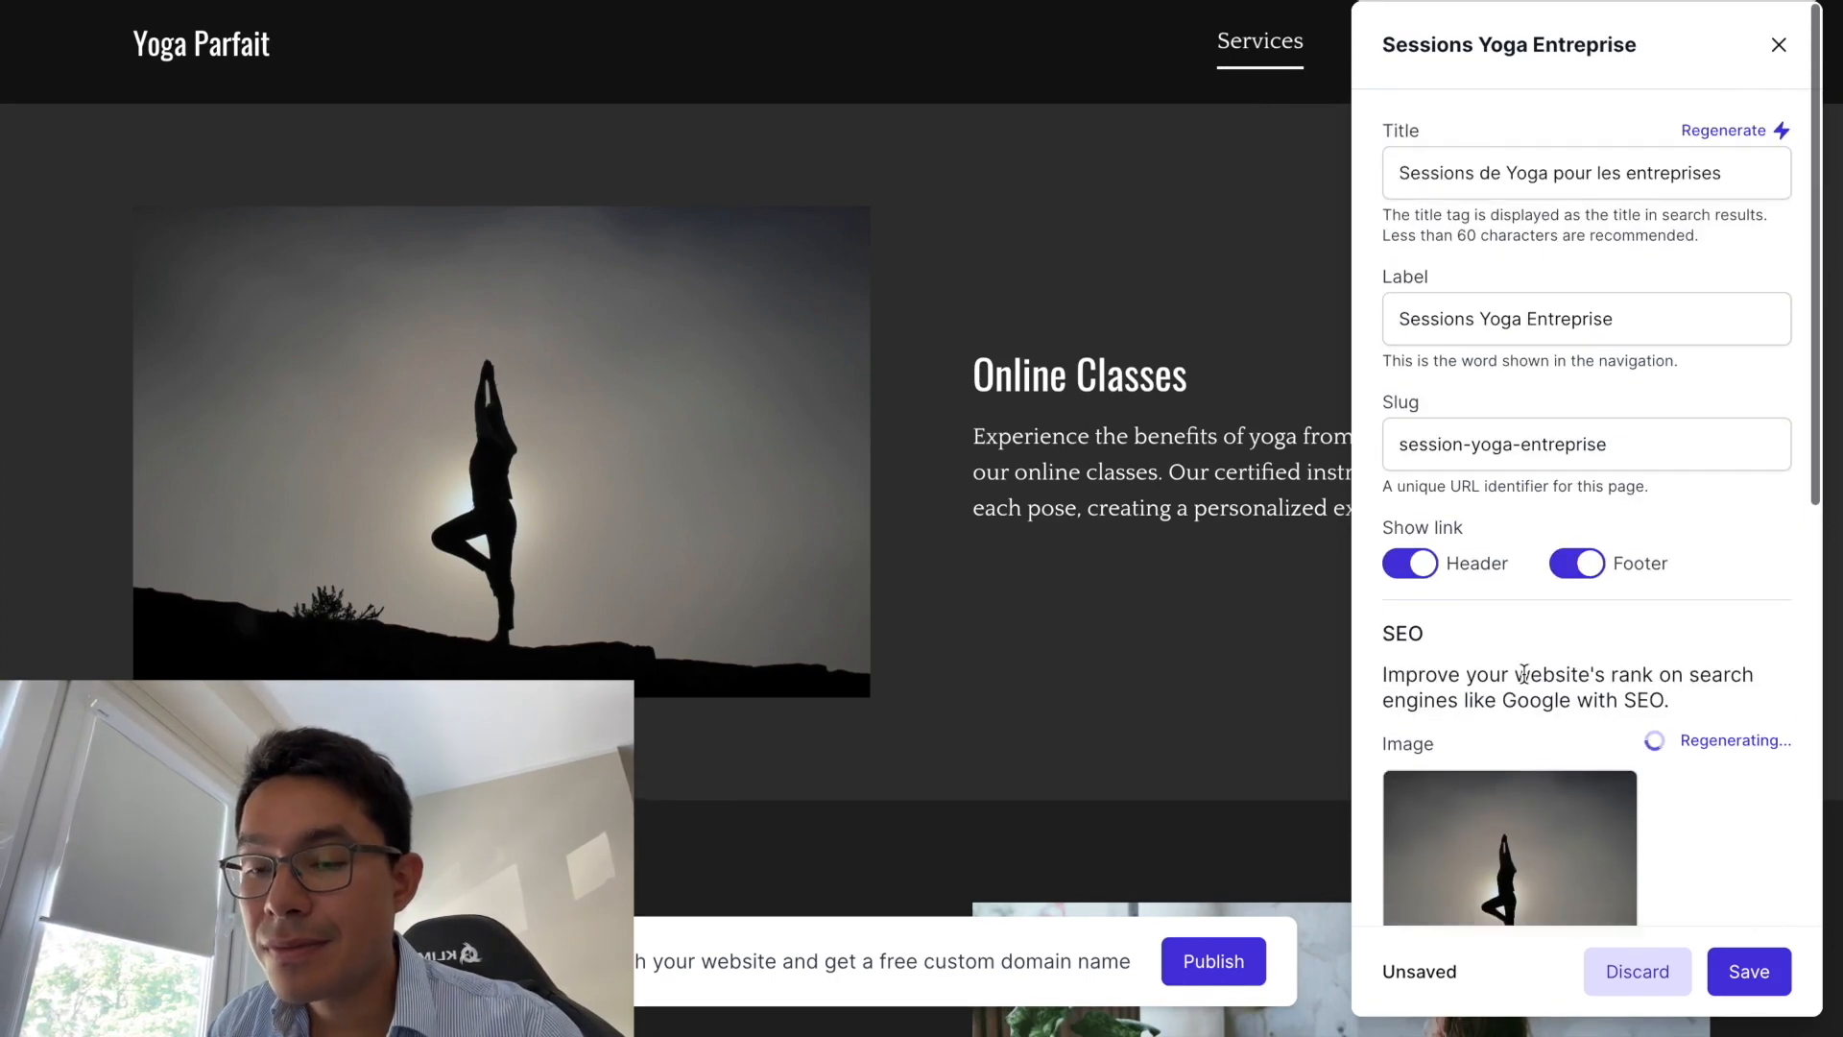
scroll(1524, 674, "down", 4)
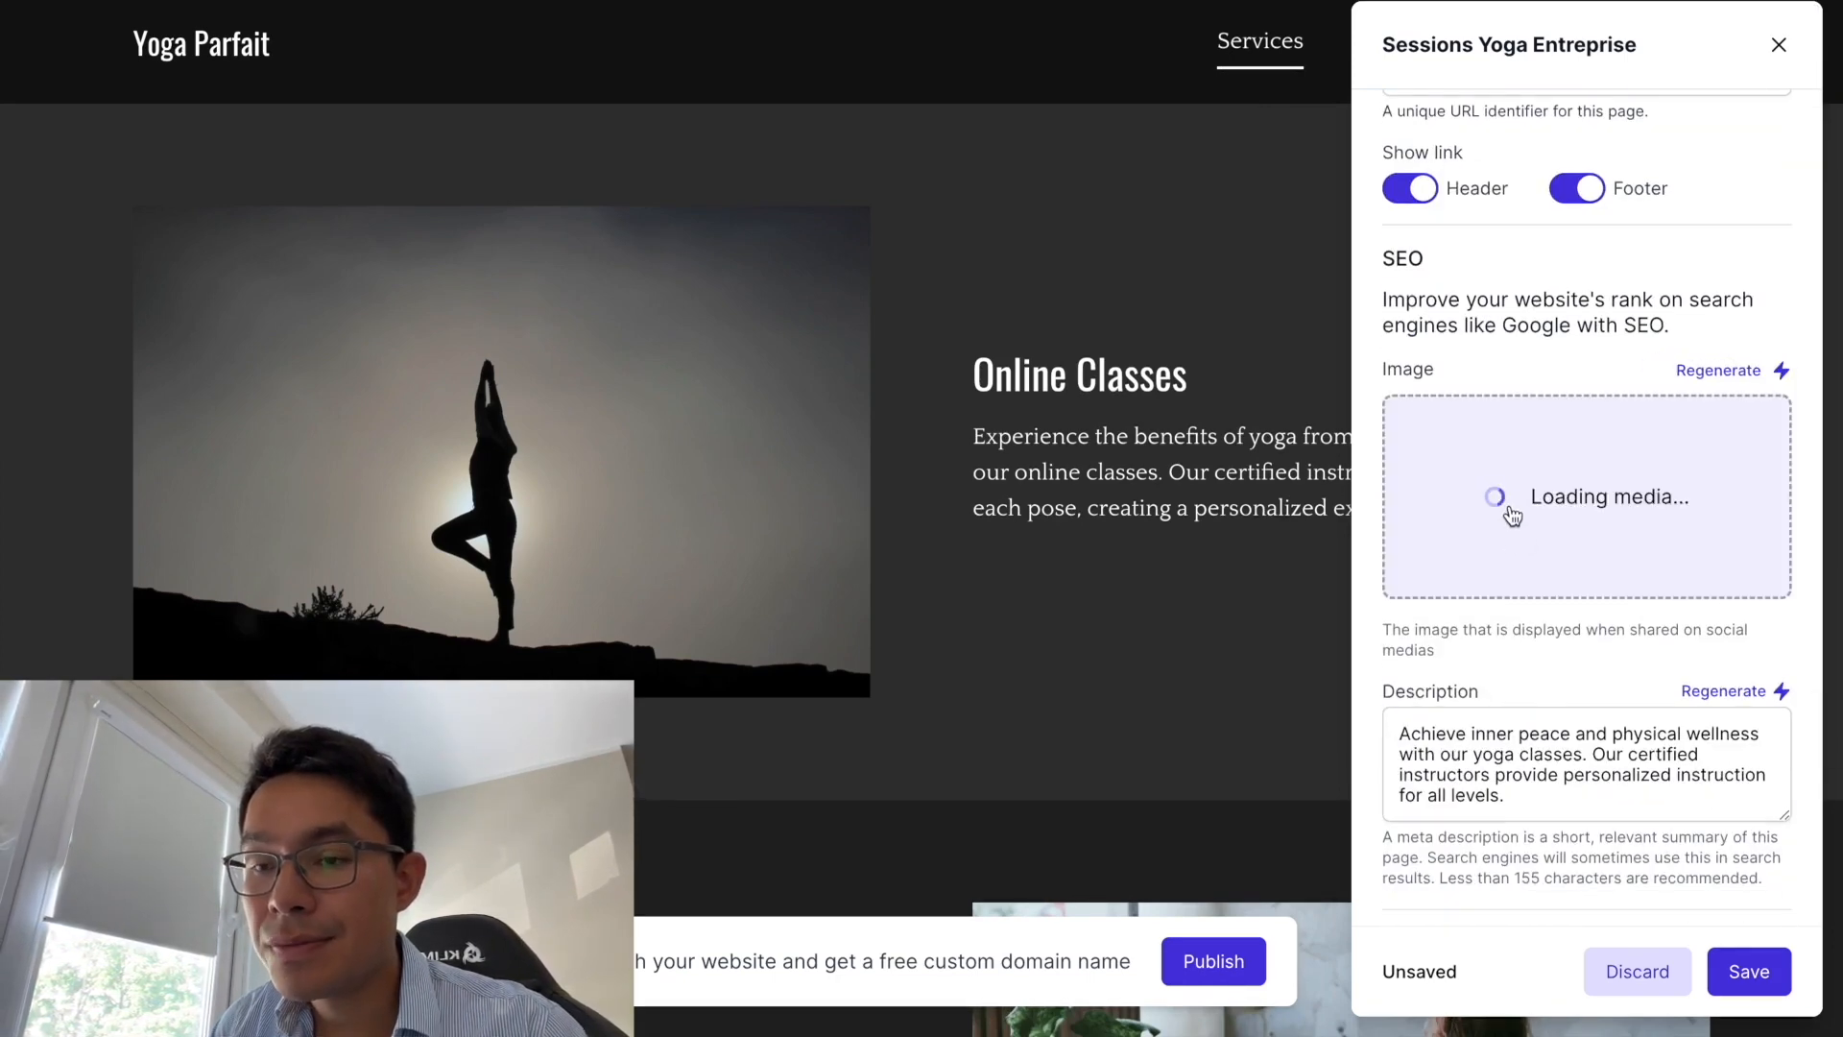
scroll(1495, 528, "up", 2)
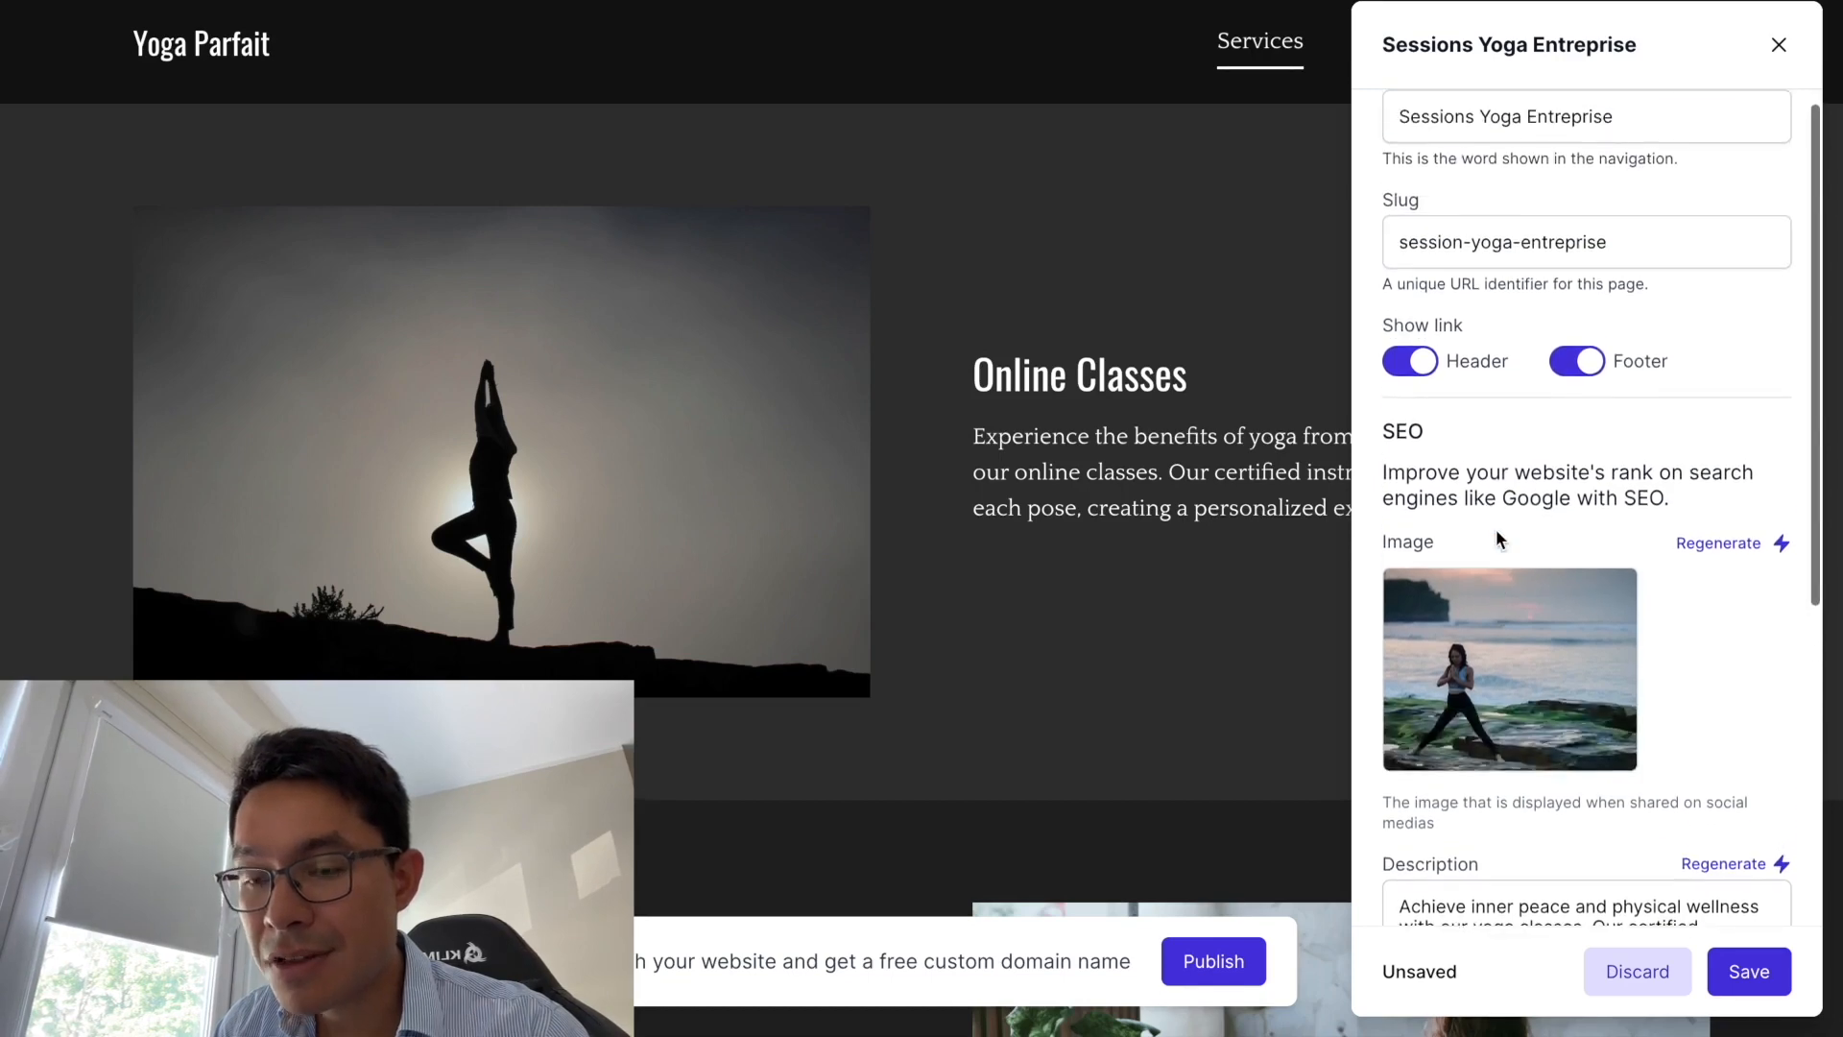
scroll(1496, 528, "up", 1)
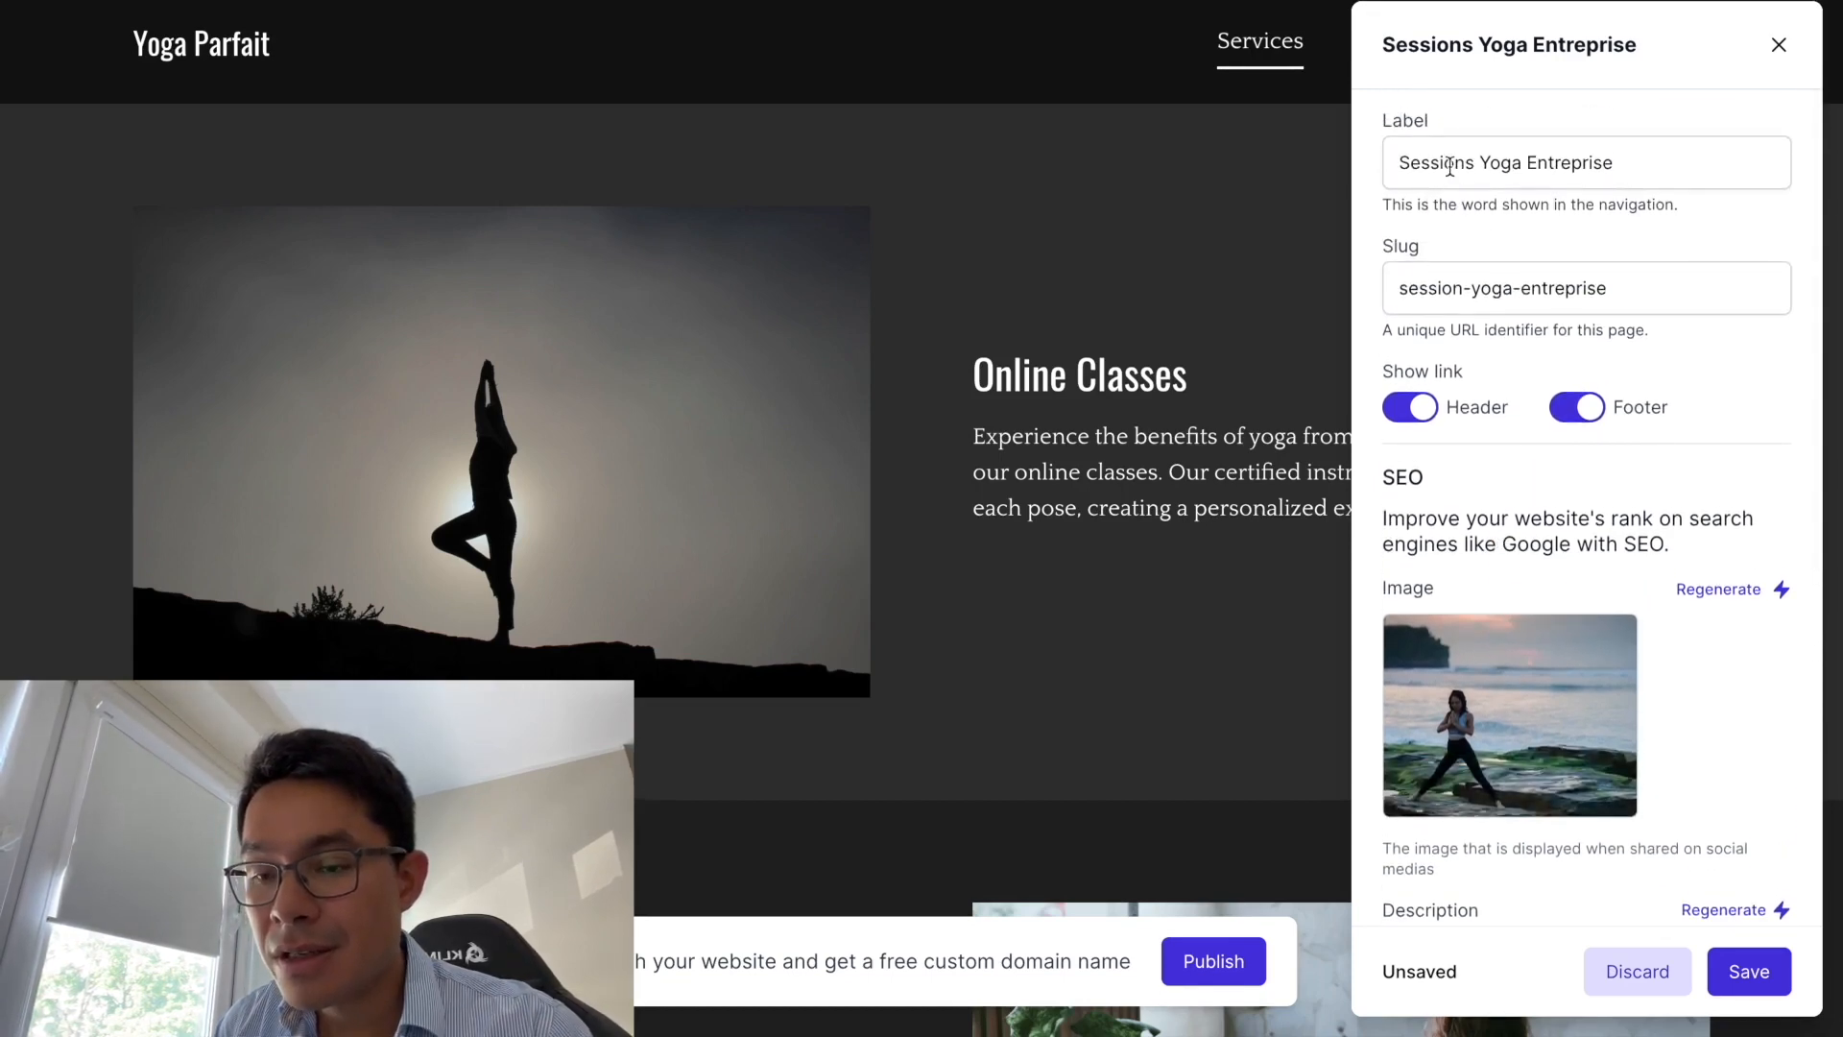
scroll(1459, 169, "up", 3)
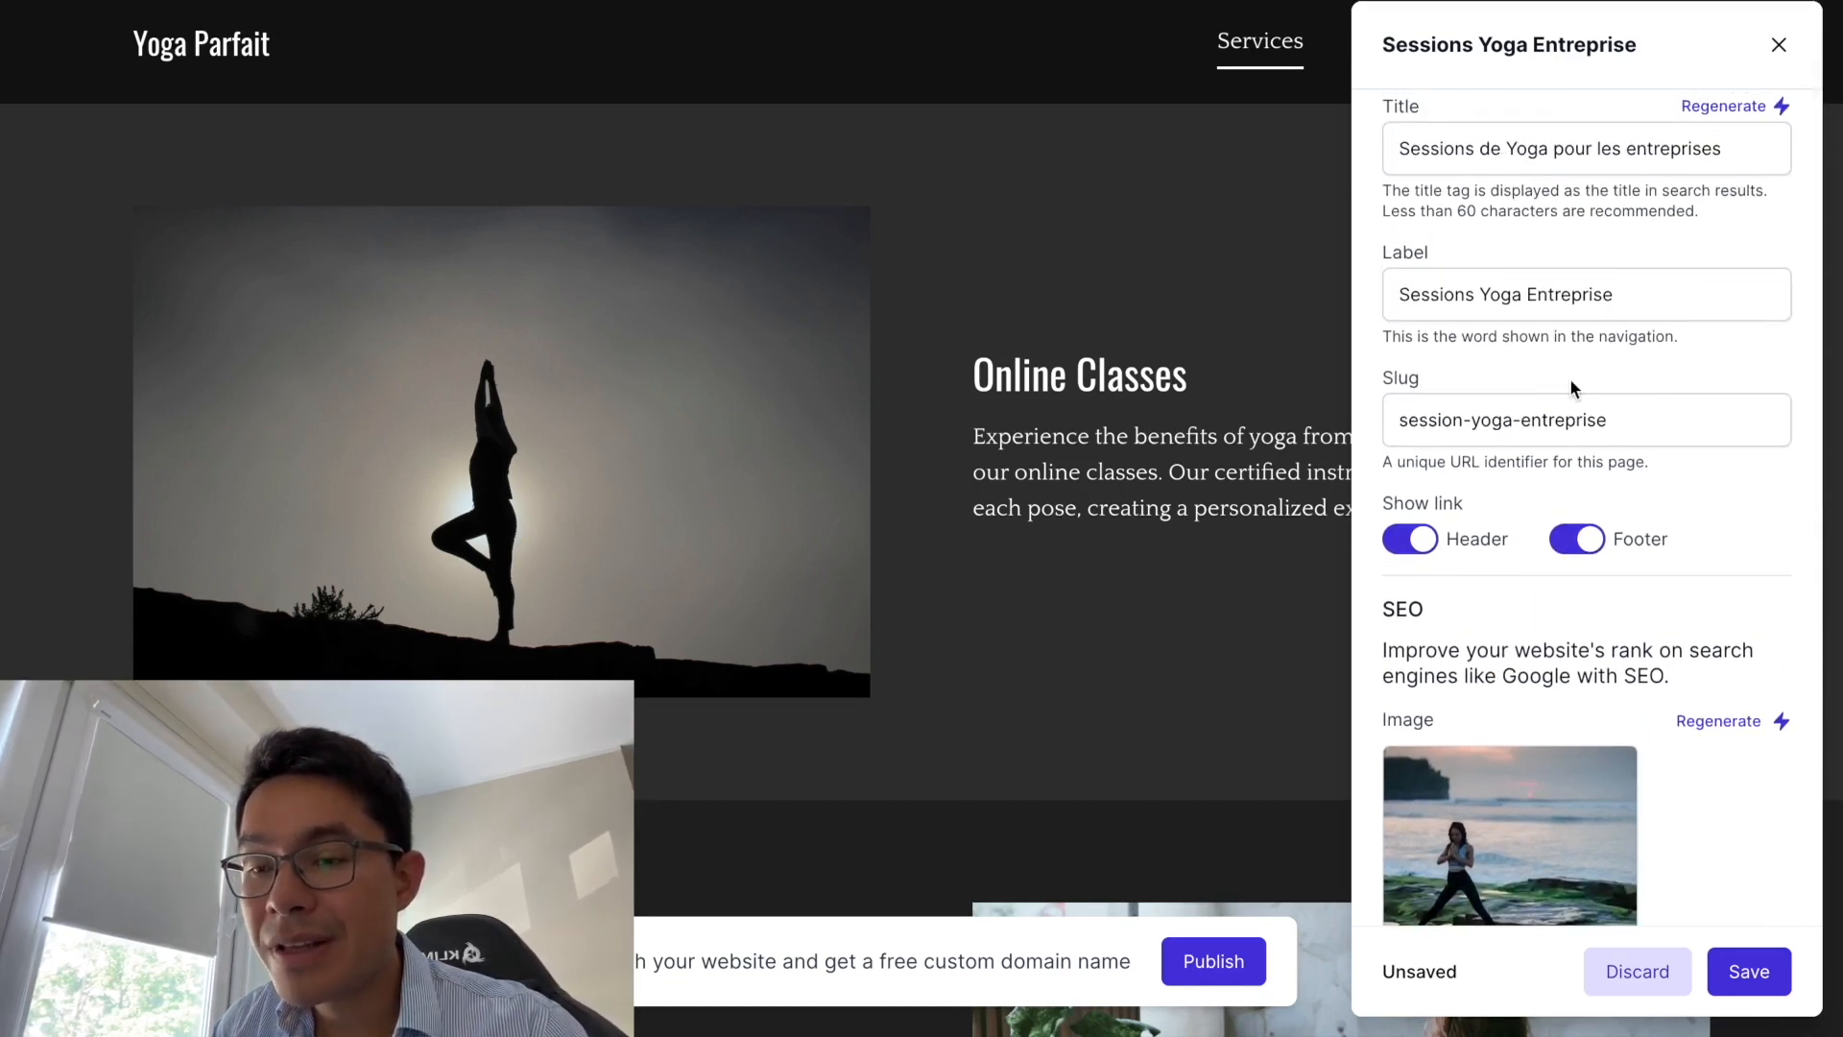
scroll(1578, 365, "down", 4)
left_click(1725, 469)
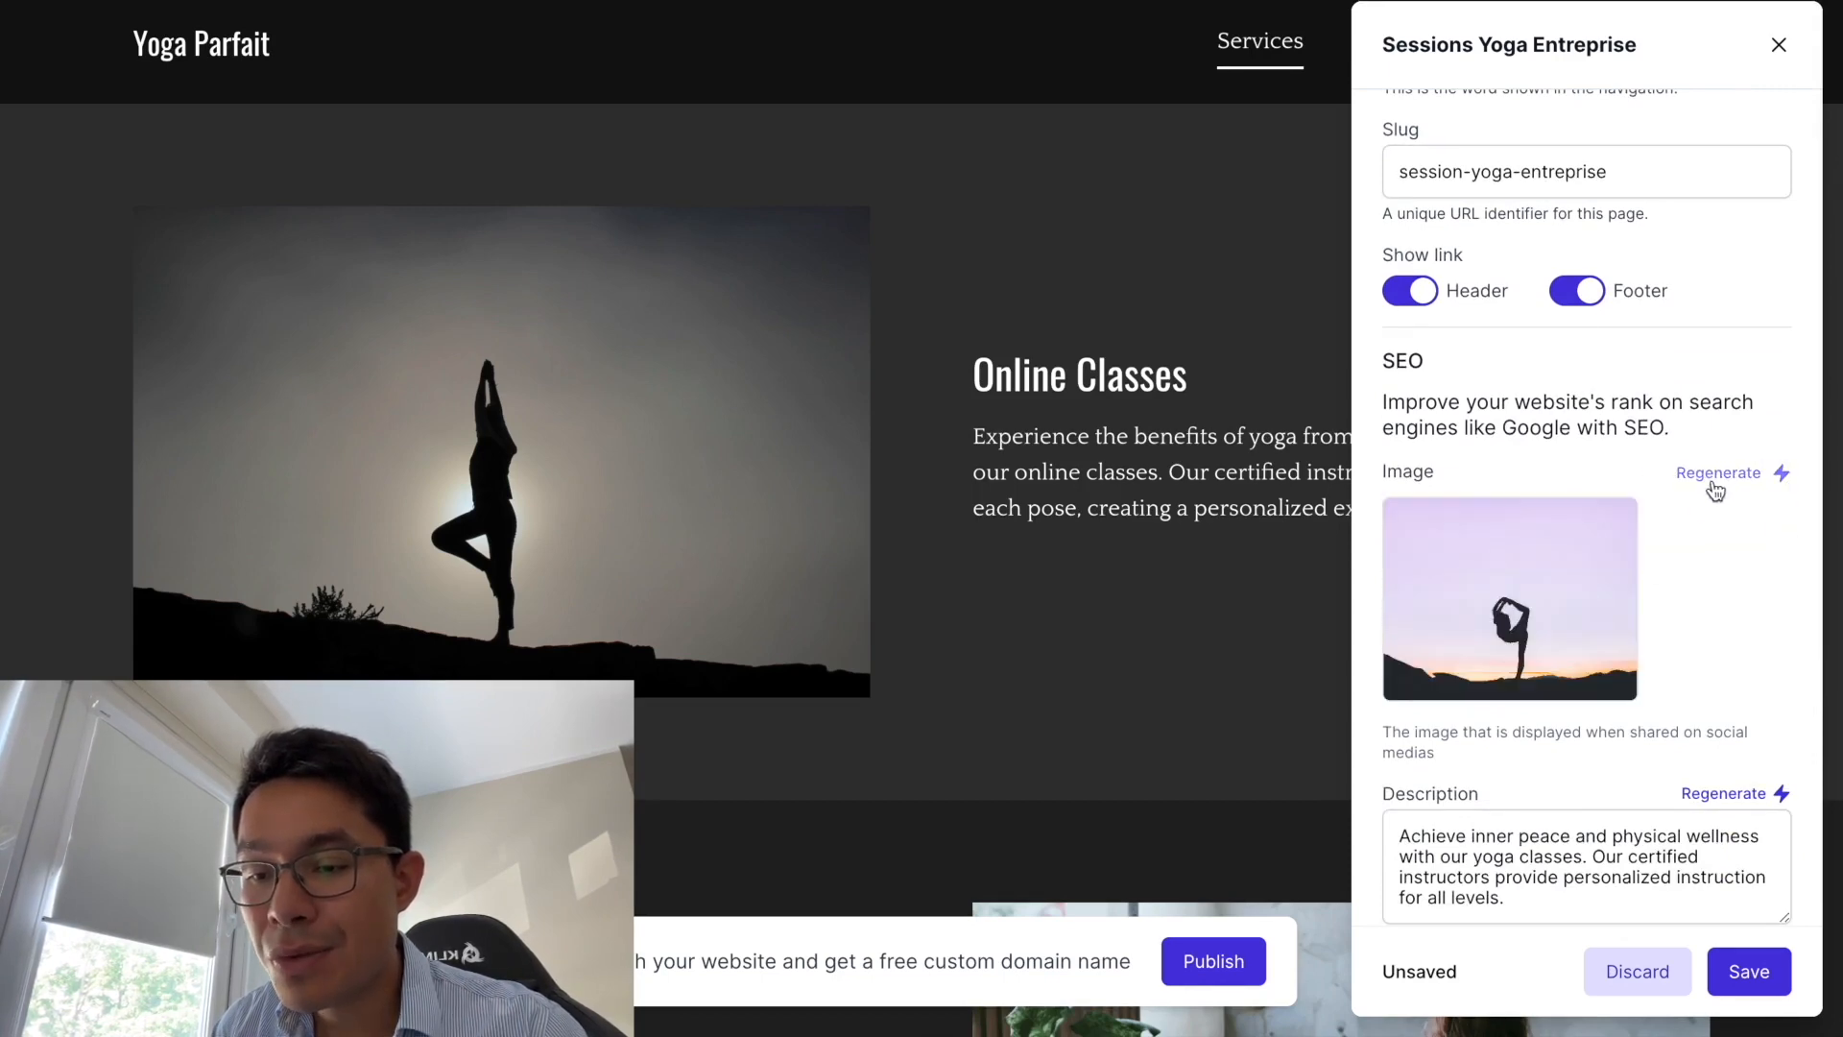
left_click(1698, 476)
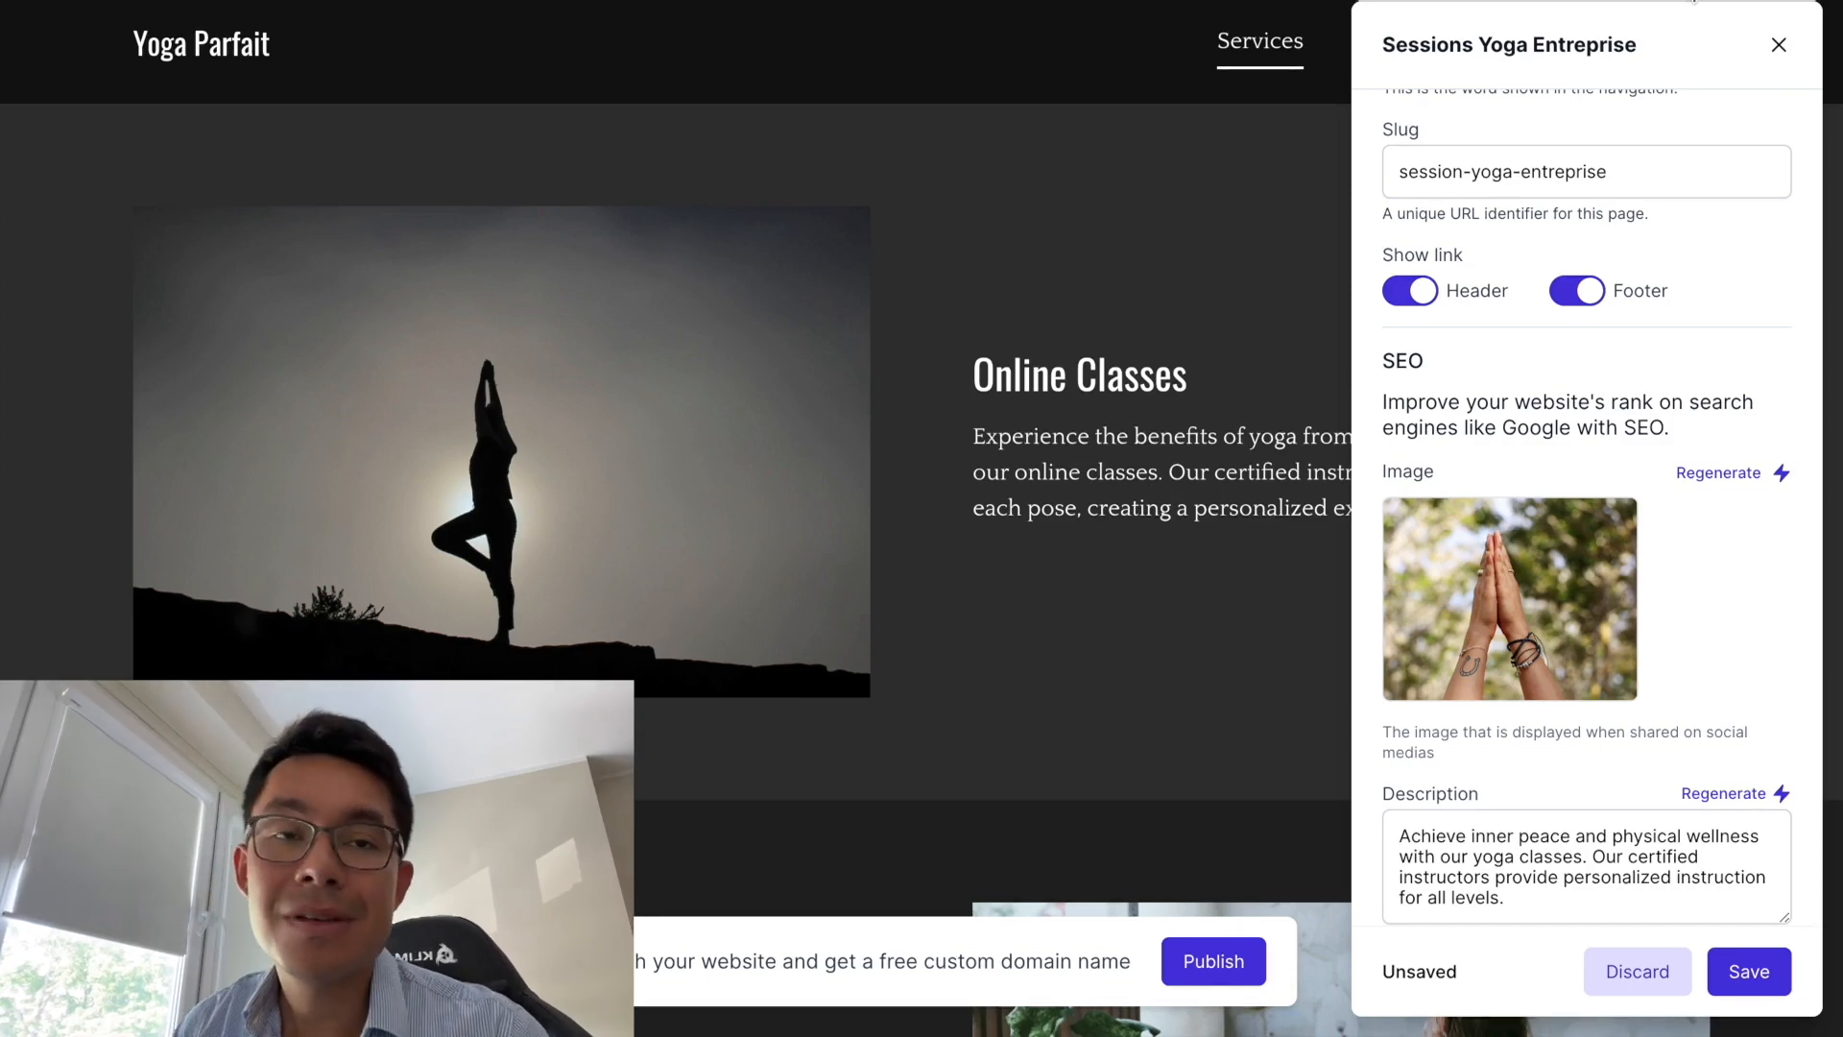
mouse_move(1638, 638)
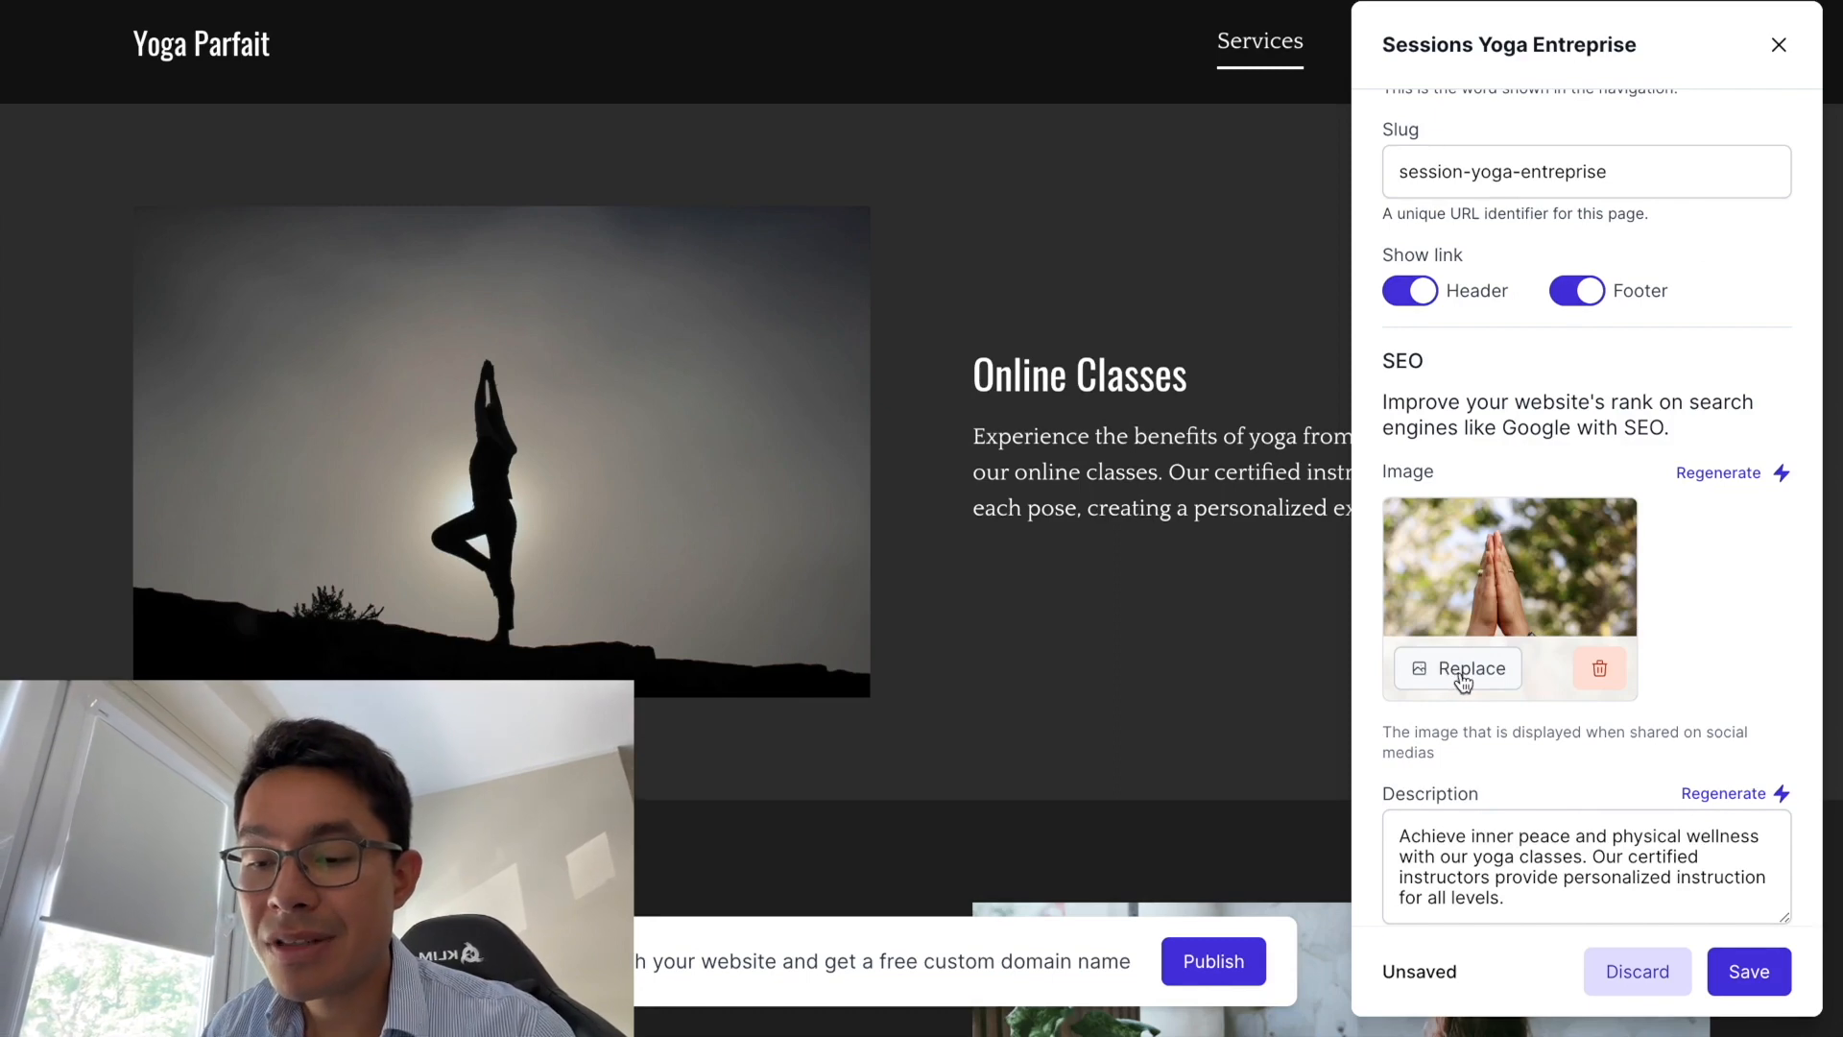
scroll(1458, 672, "down", 1)
left_click(1725, 451)
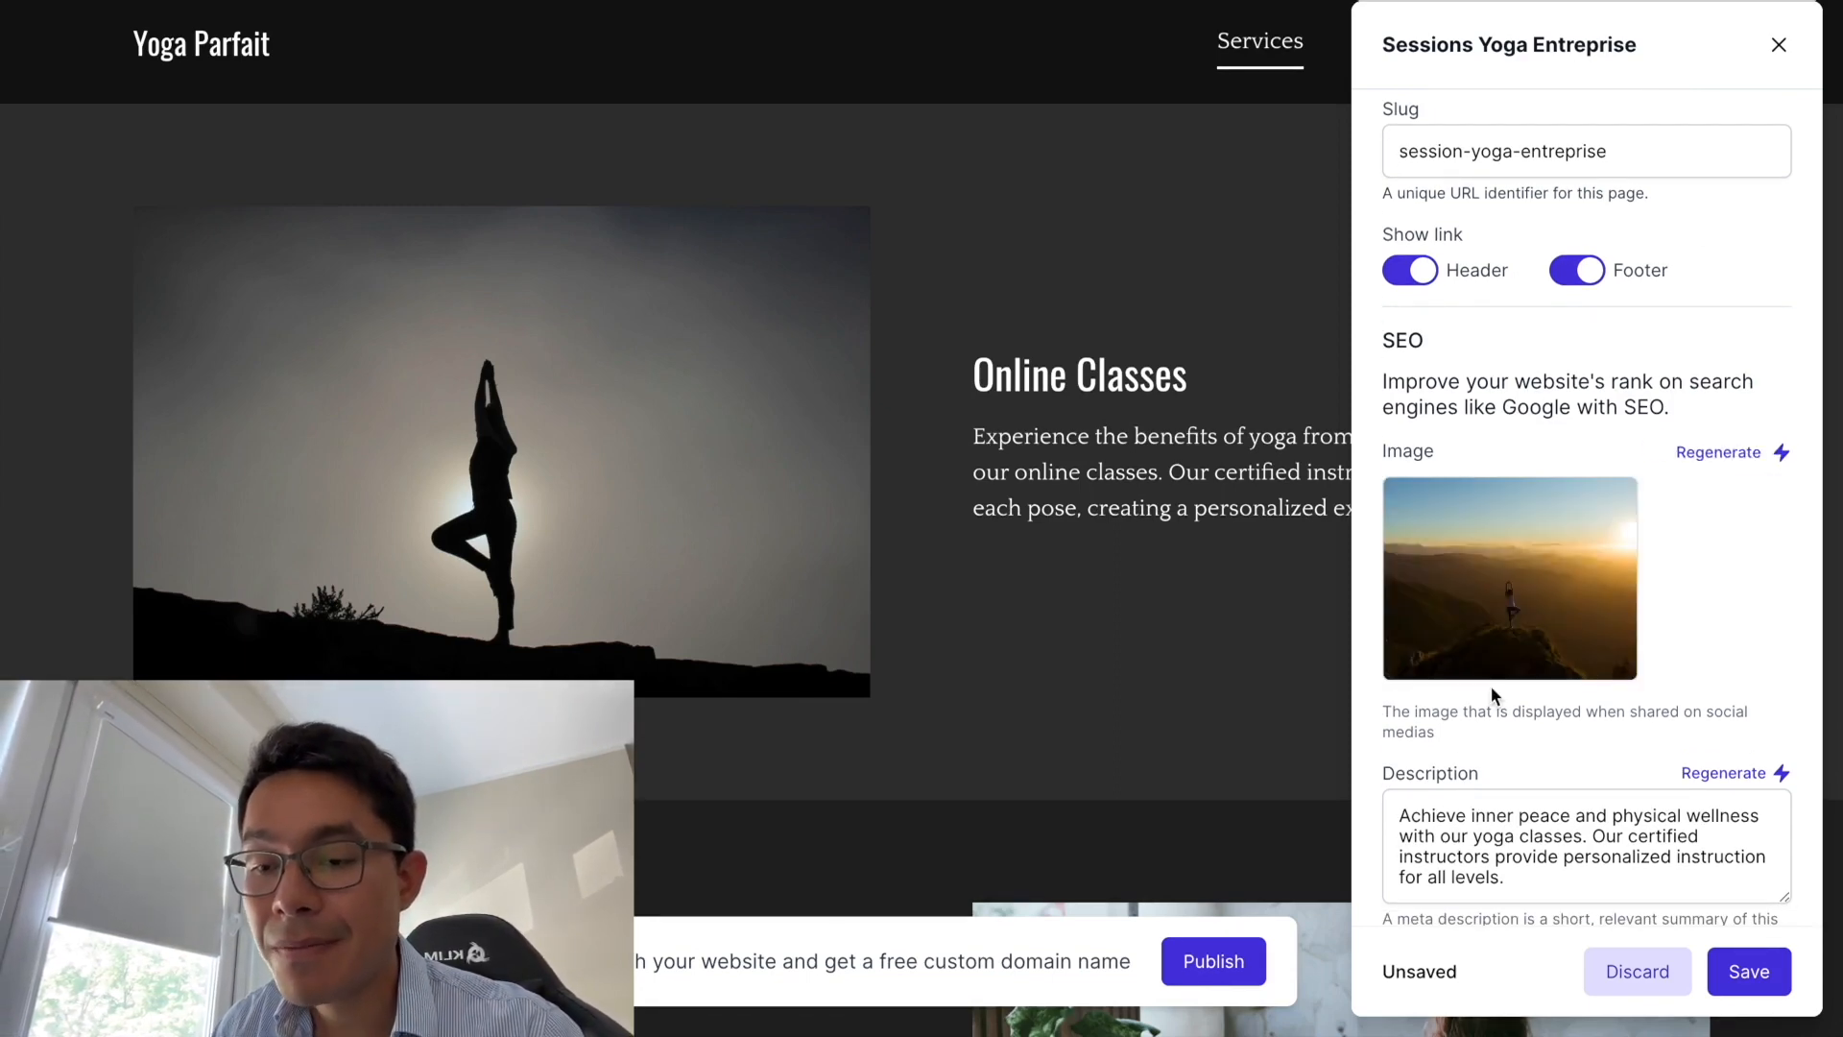
left_click(1740, 451)
scroll(1555, 624, "down", 3)
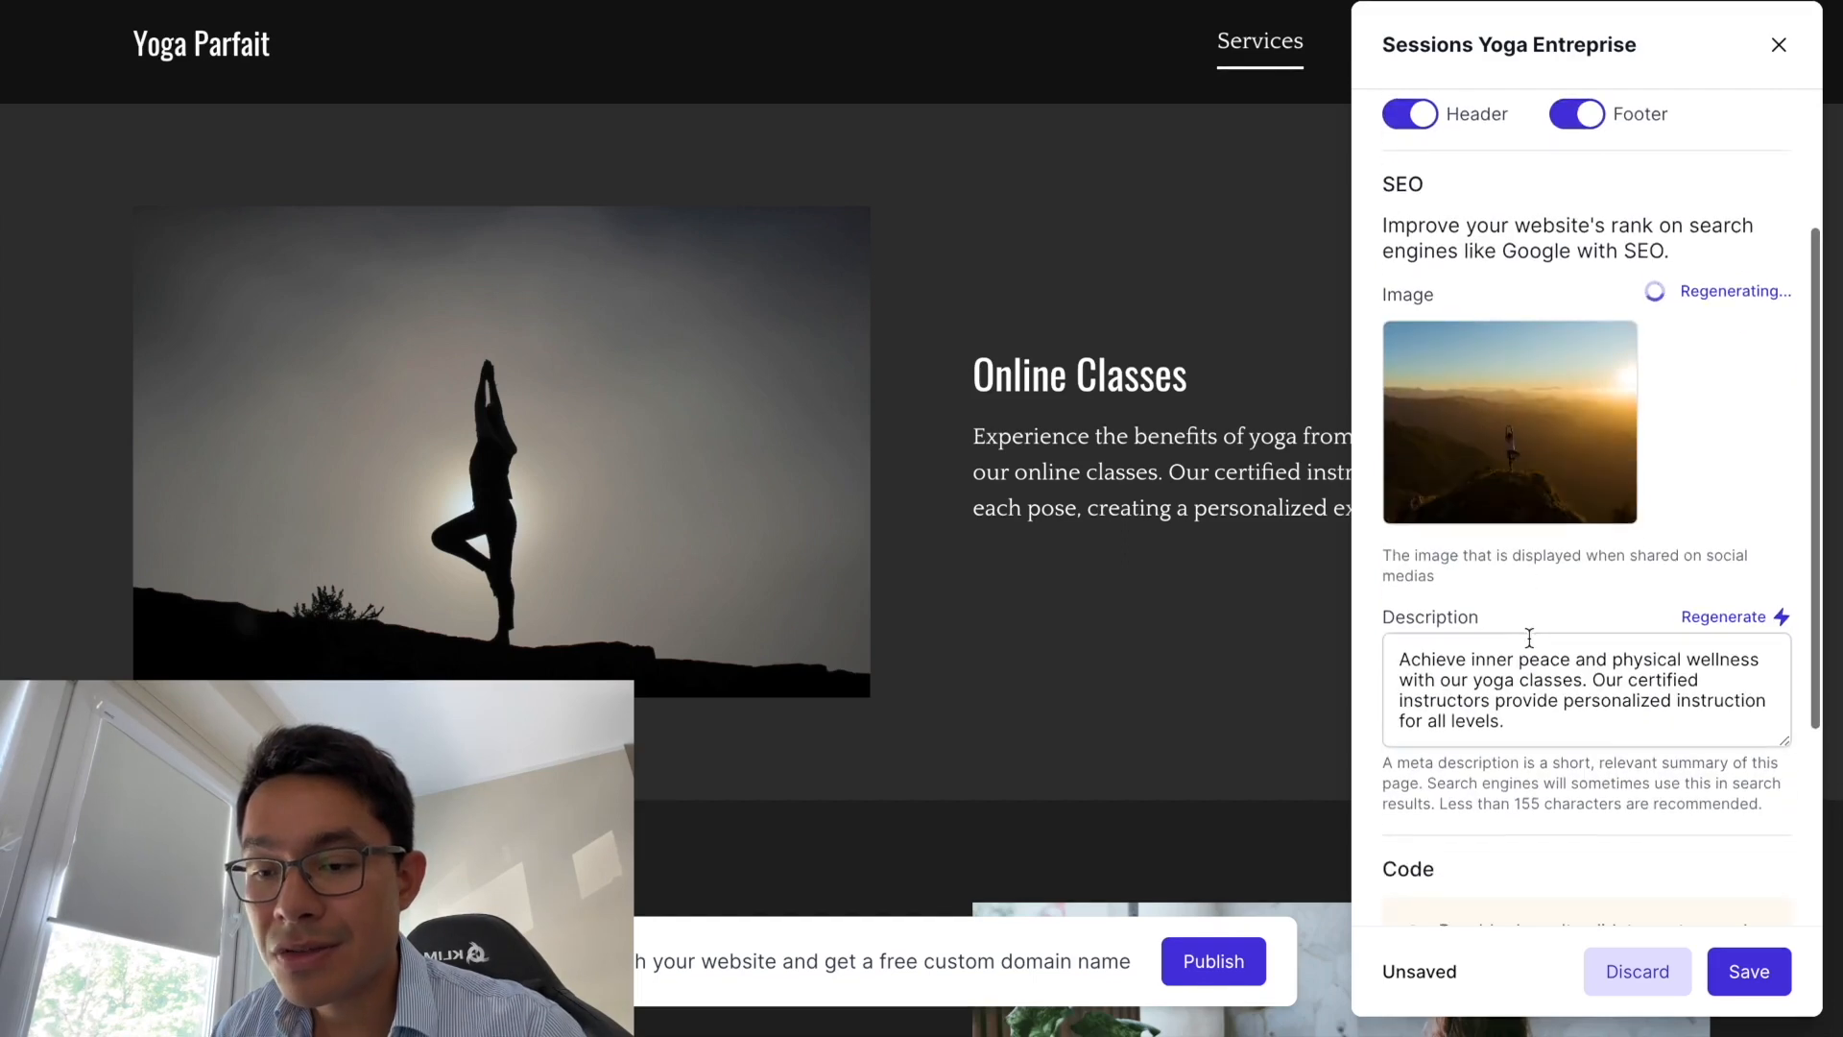
- Review the page's SEO description text and save the page settings
left_click_drag(1523, 734, 1421, 642)
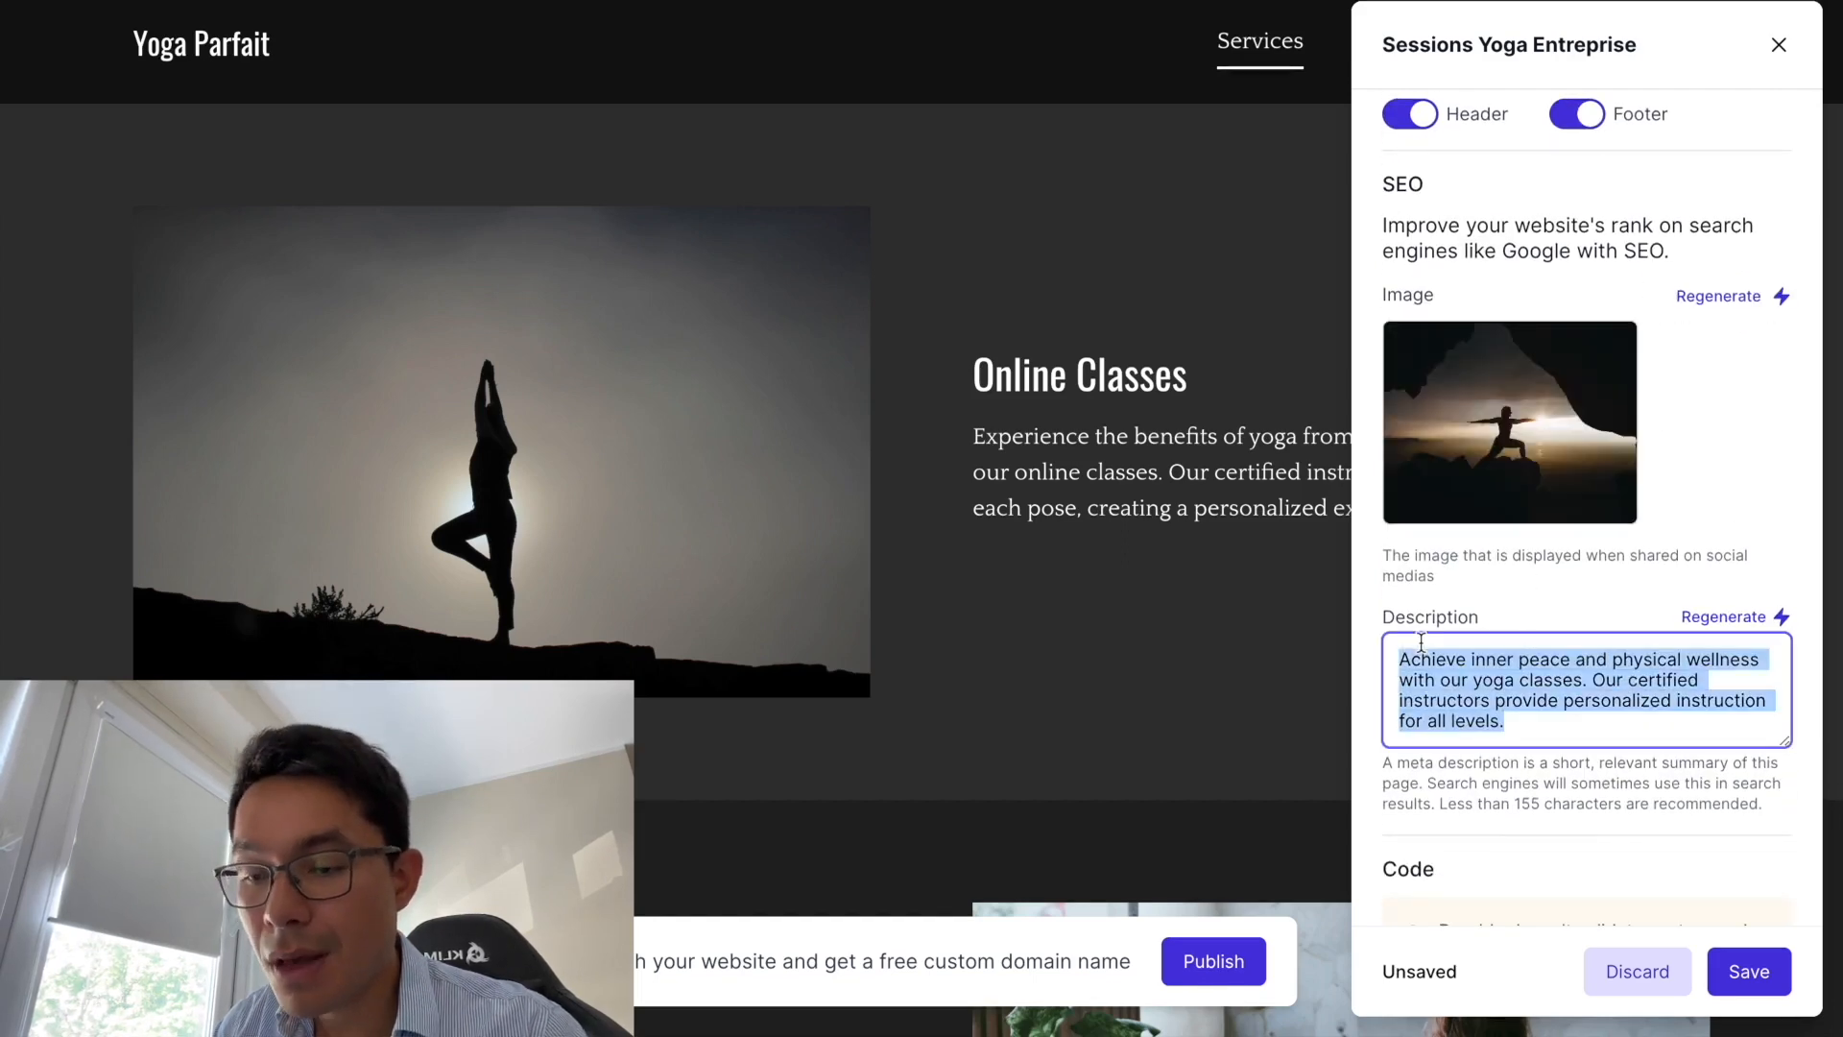
scroll(1446, 746, "down", 5)
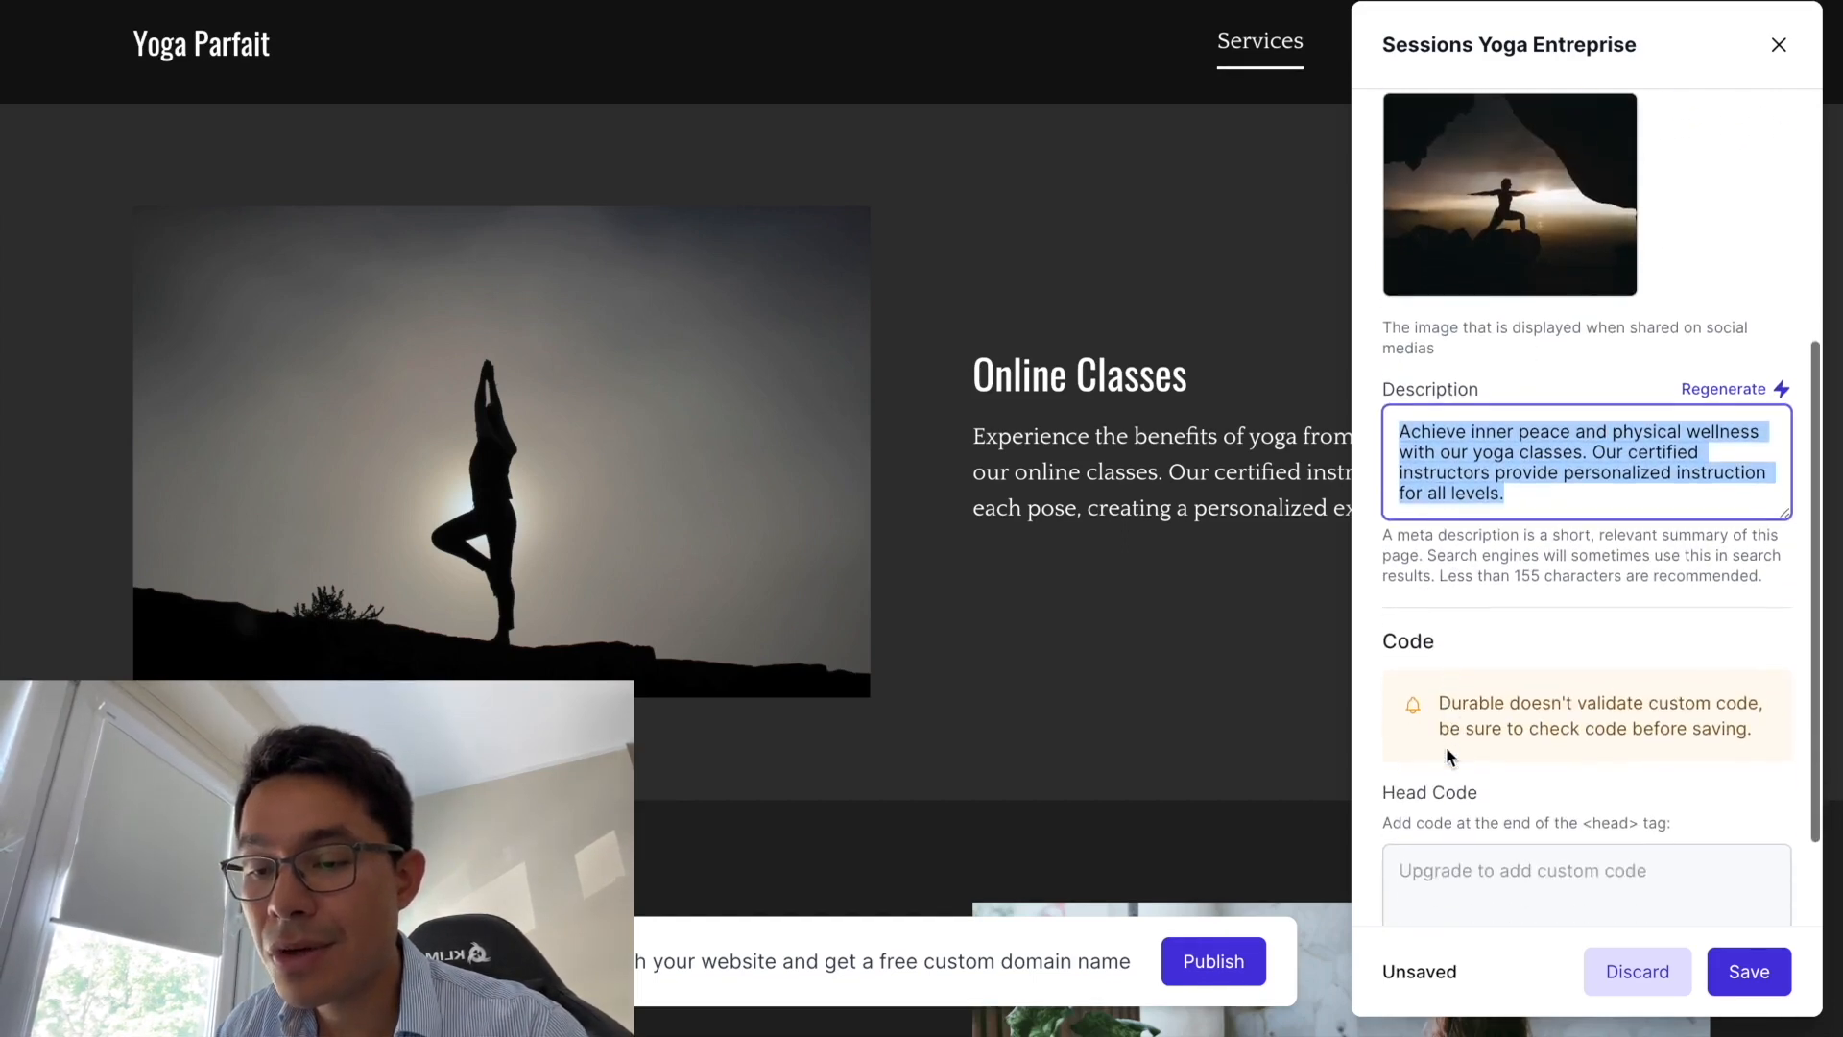
scroll(1446, 746, "down", 3)
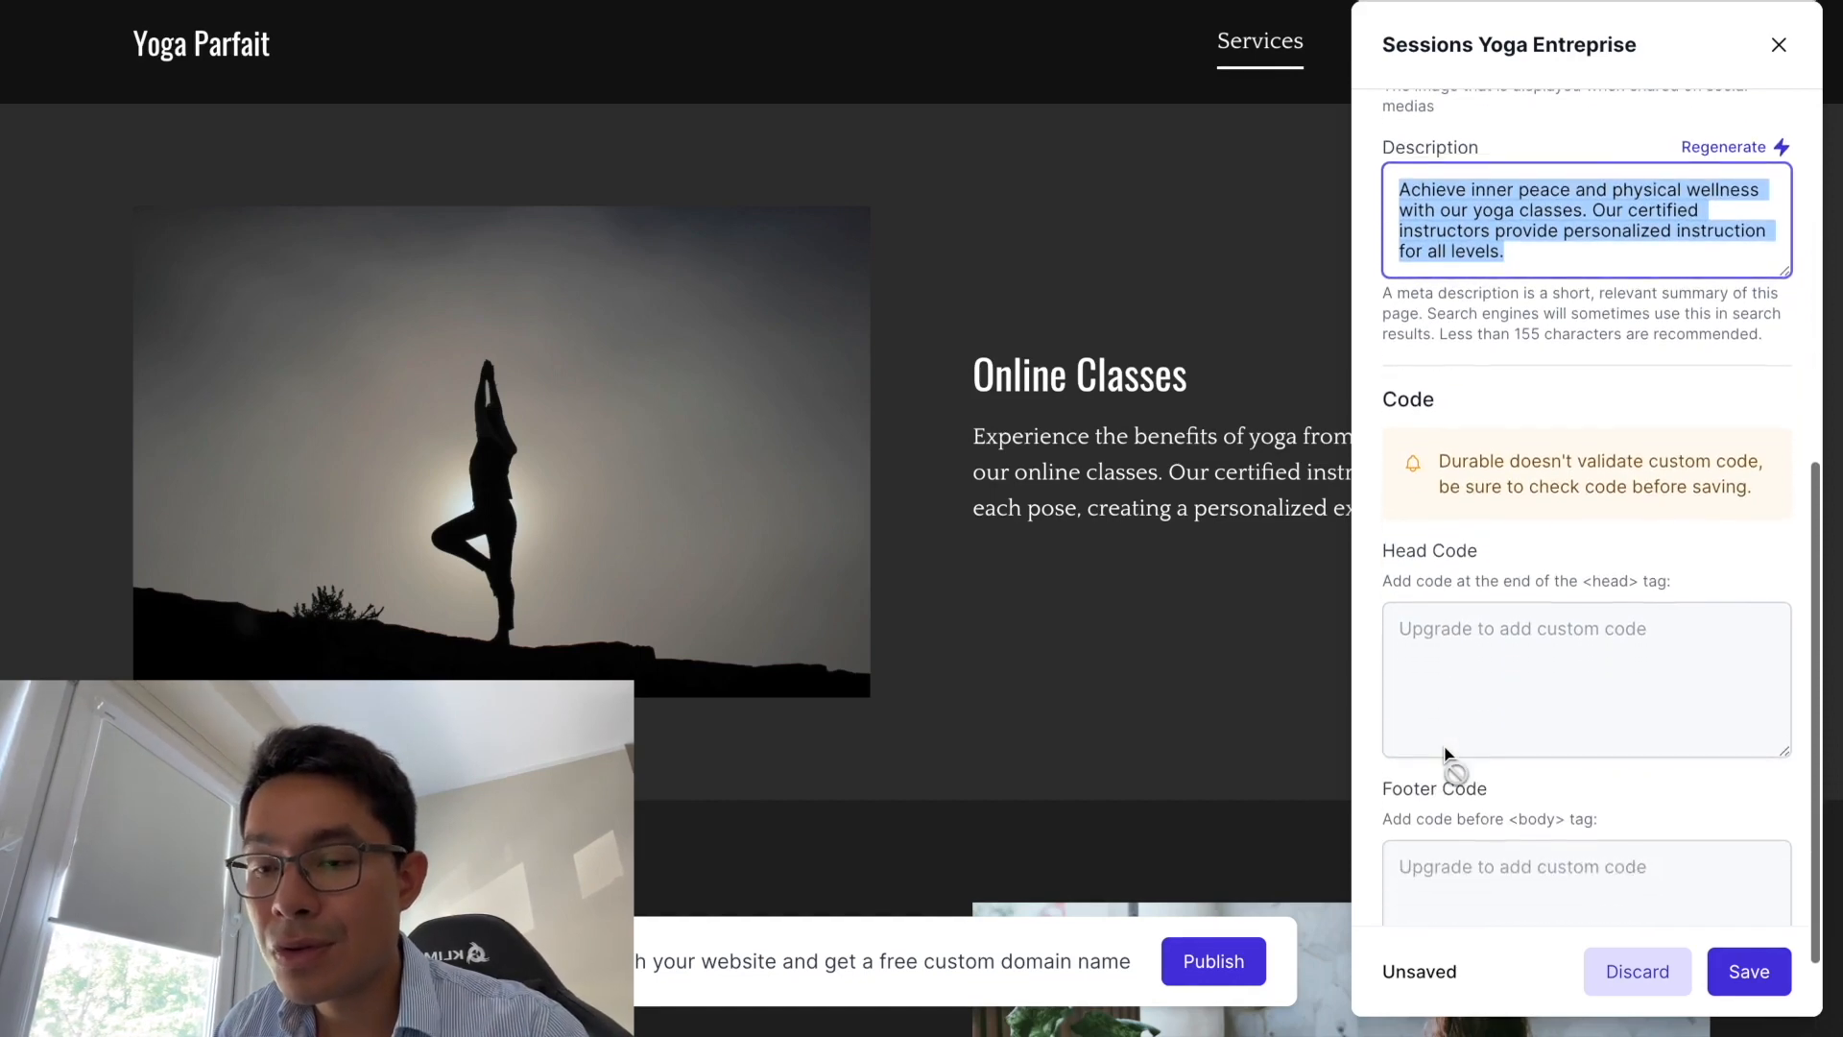
left_click(1536, 259)
left_click_drag(1536, 259, 1413, 192)
scroll(1434, 530, "down", 2)
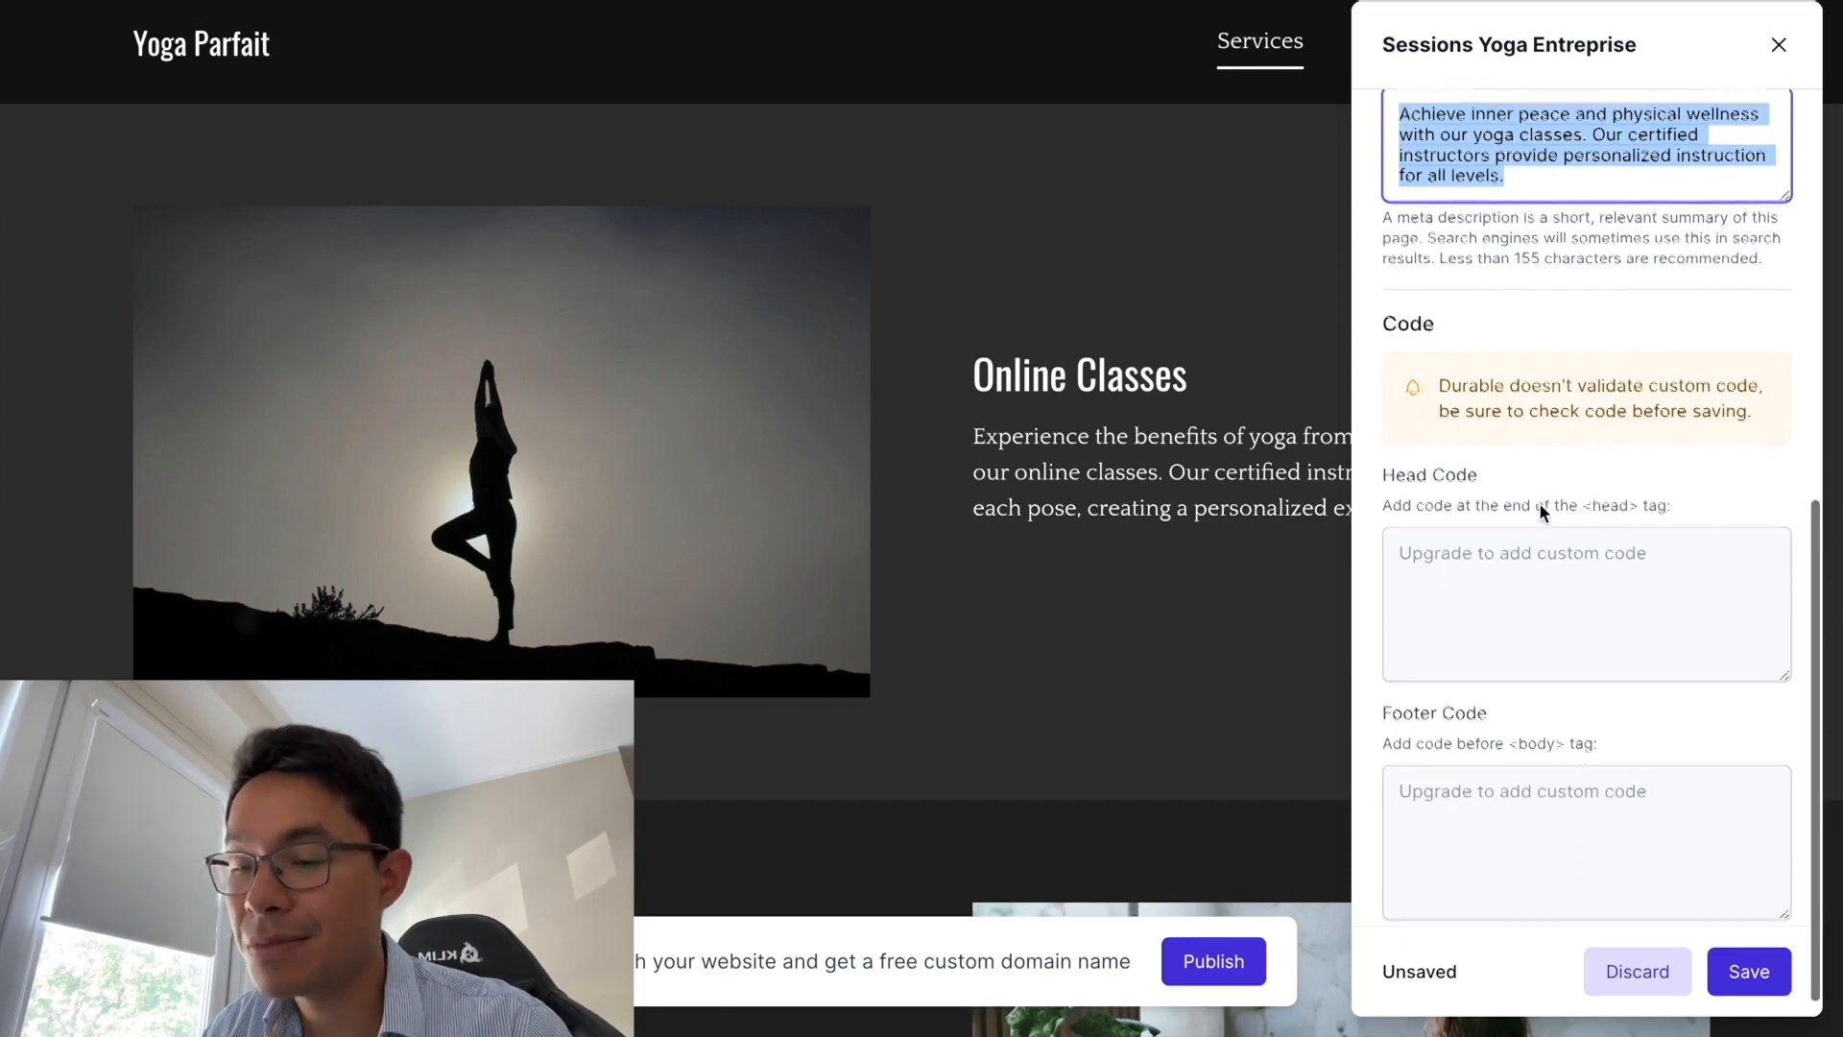
scroll(1498, 353, "up", 8)
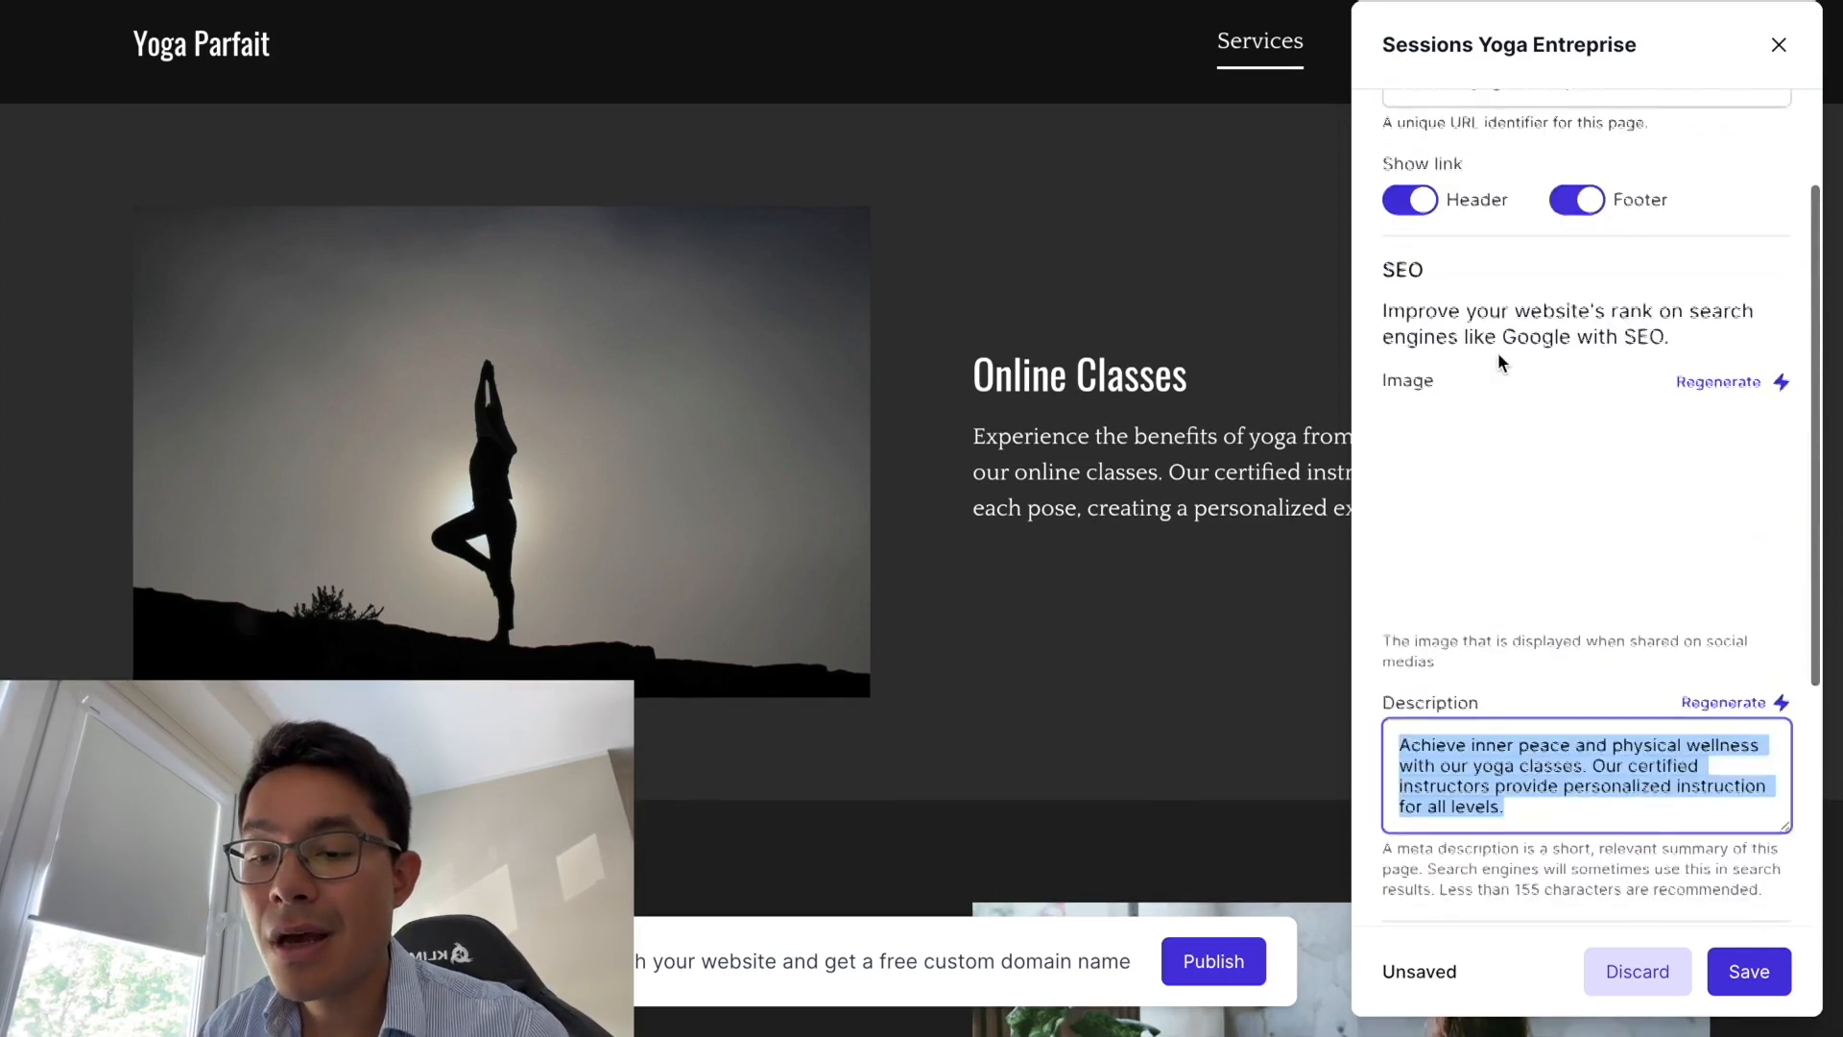
scroll(1498, 353, "up", 3)
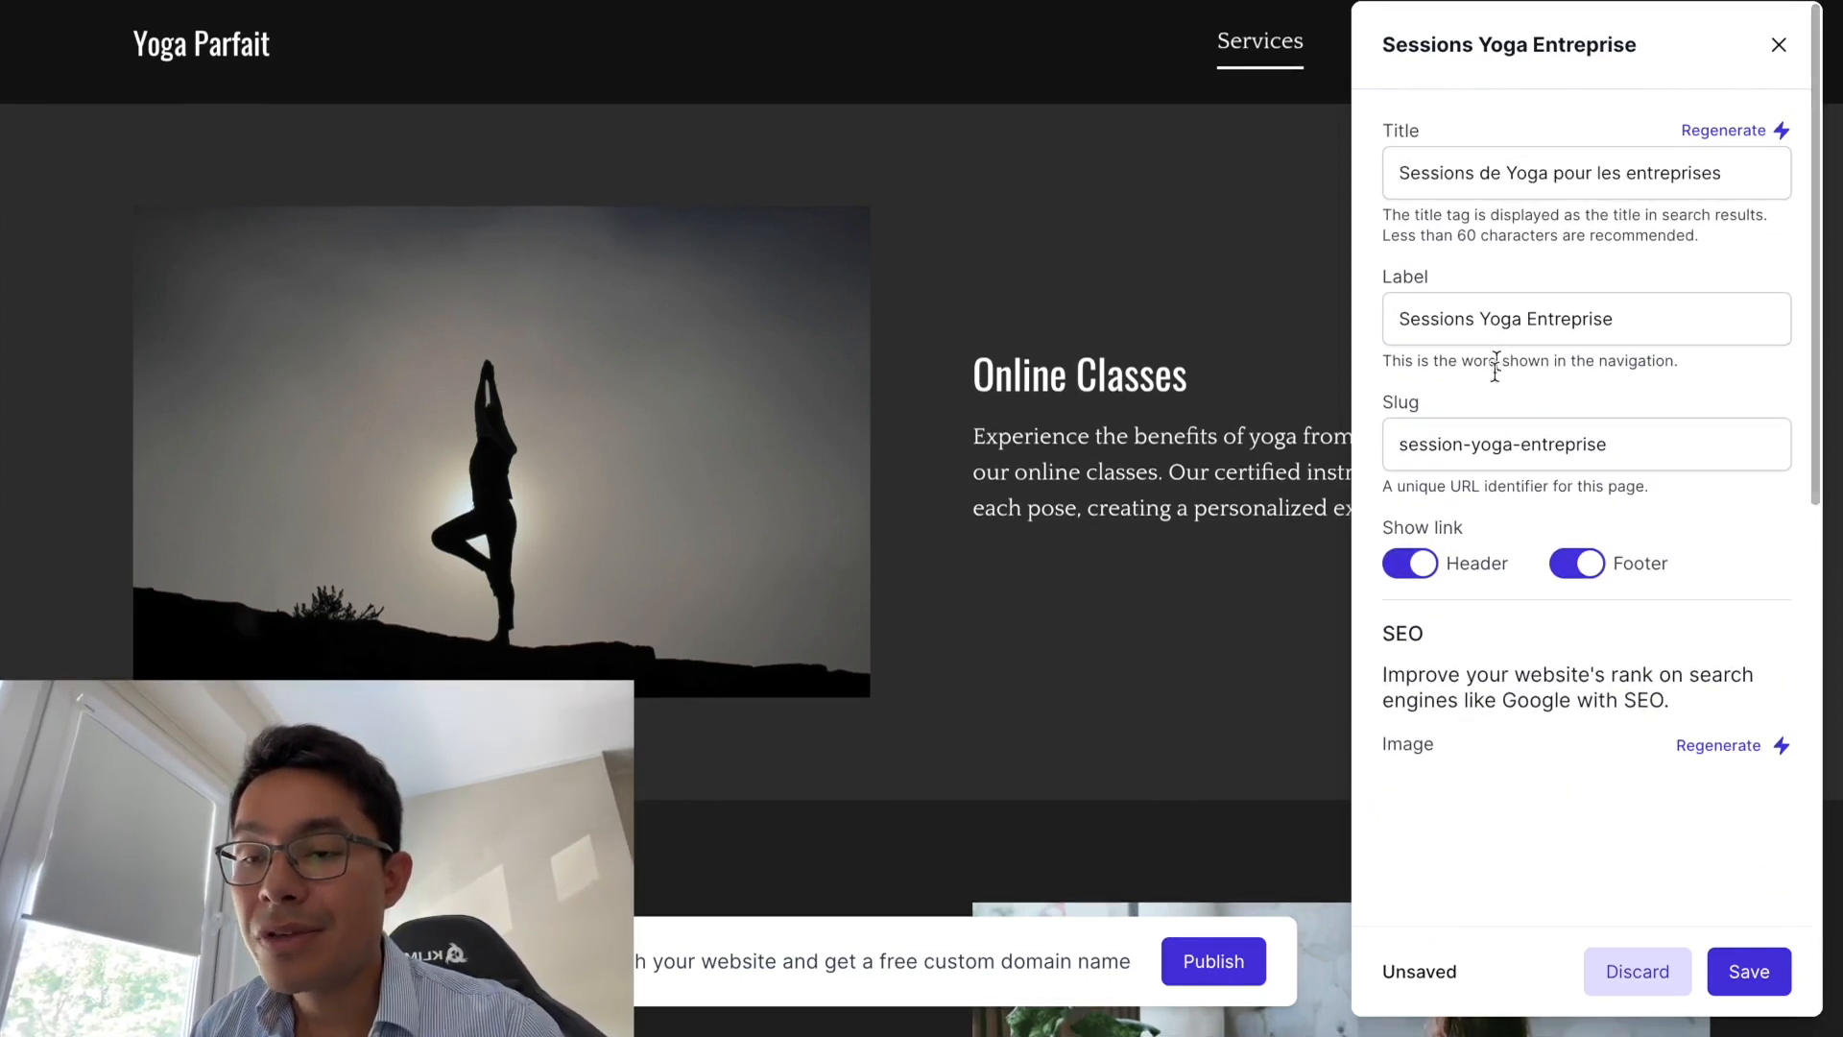
left_click(1728, 972)
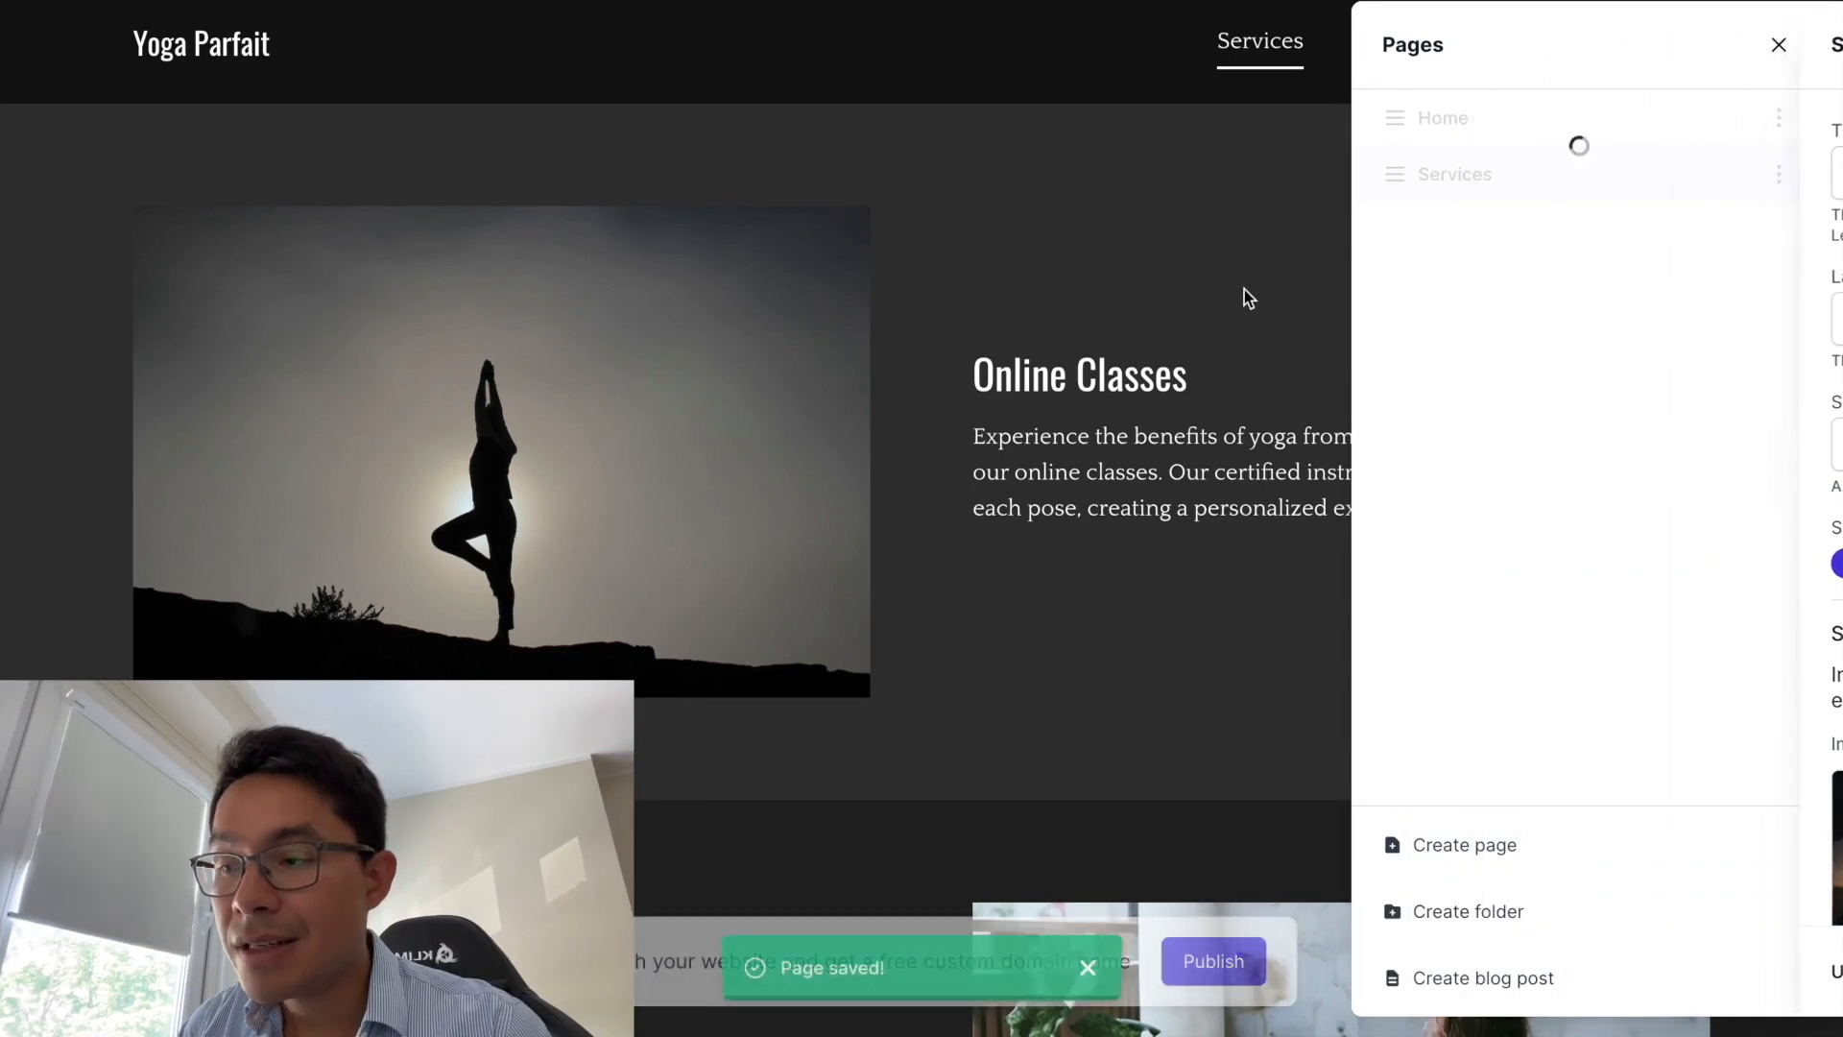
- Close the Pages panel and return the editor to the Home page's Services section
left_click(1778, 48)
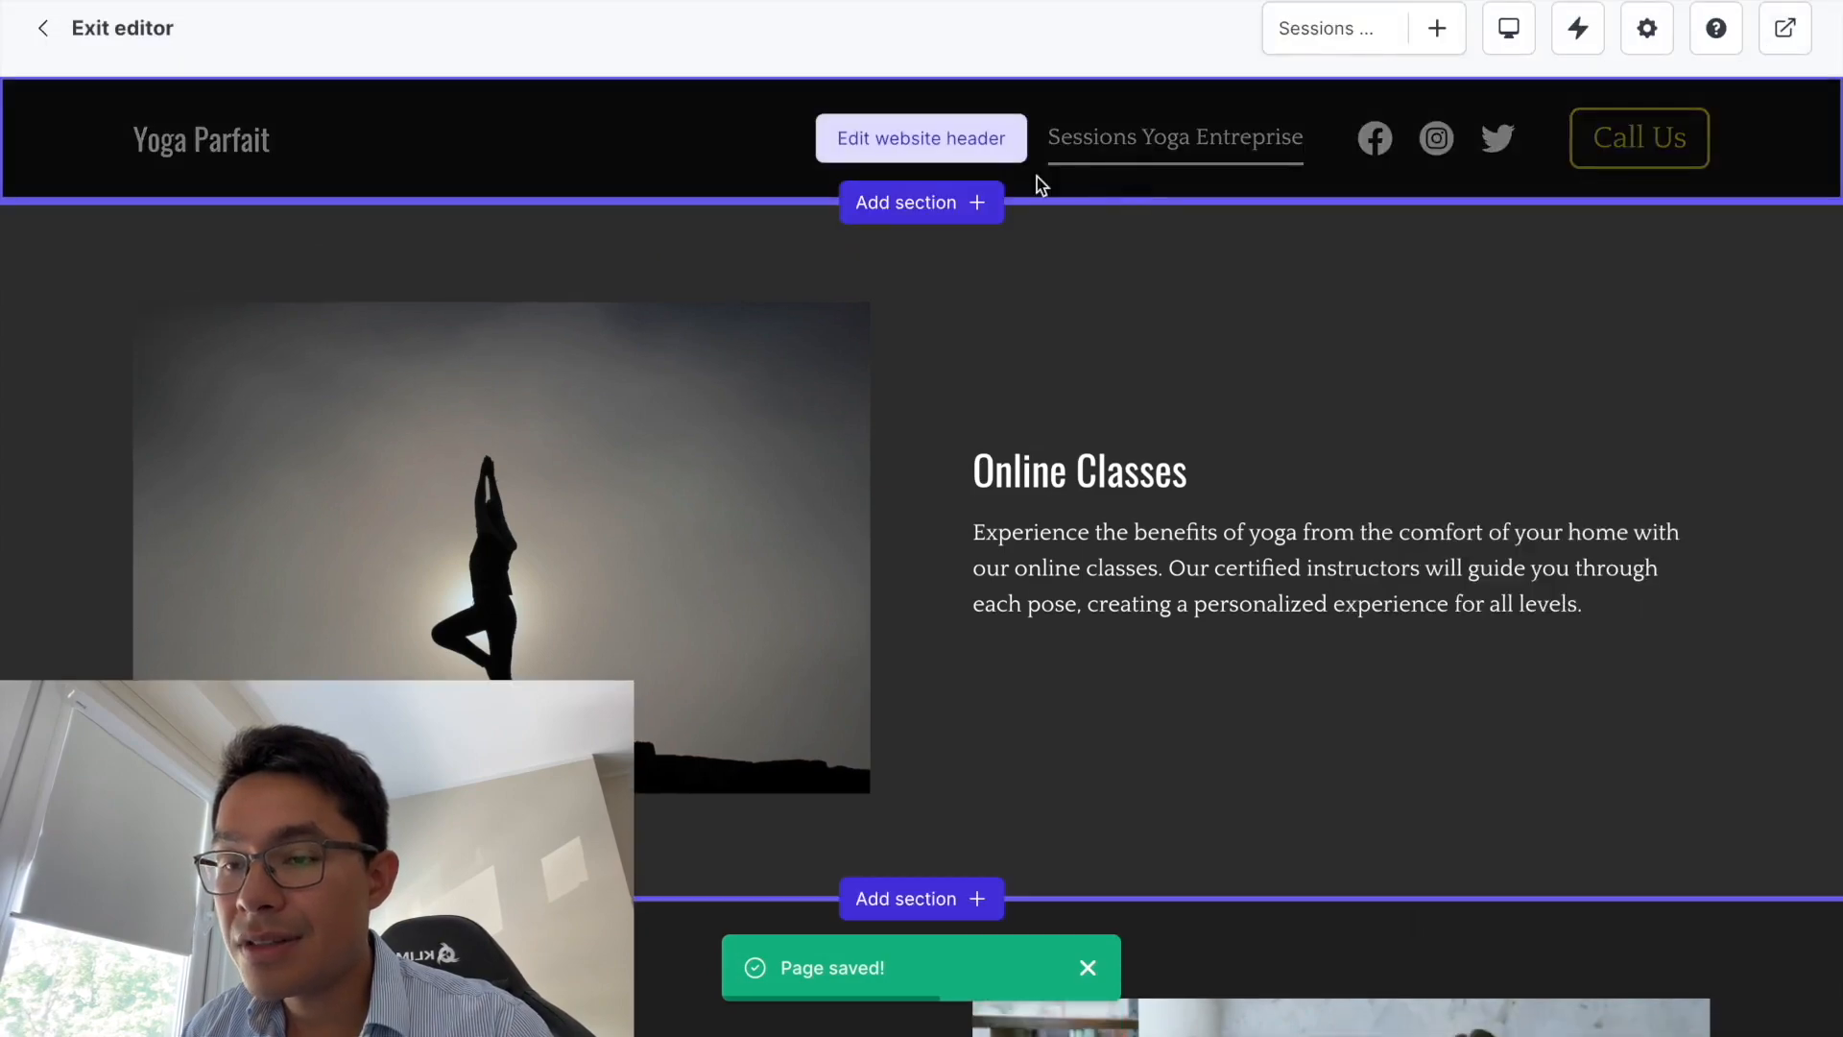
scroll(1087, 159, "down", 15)
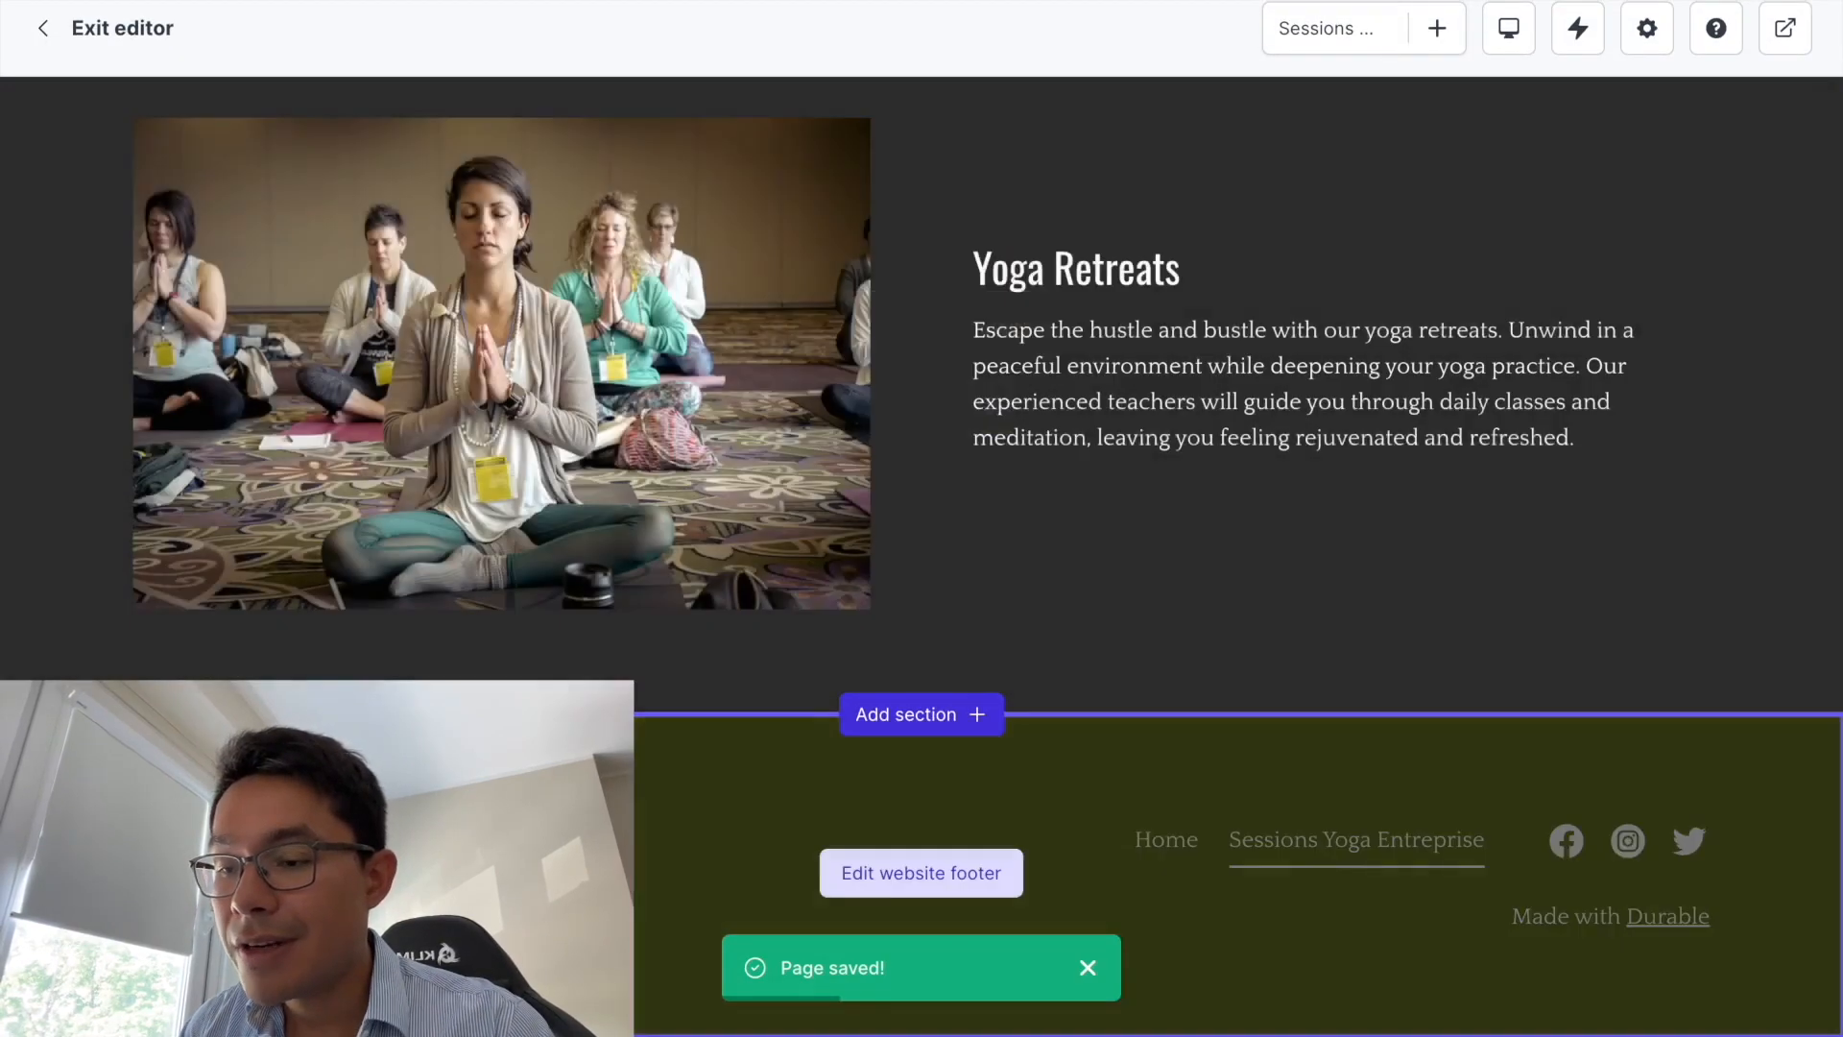
scroll(605, 538, "up", 8)
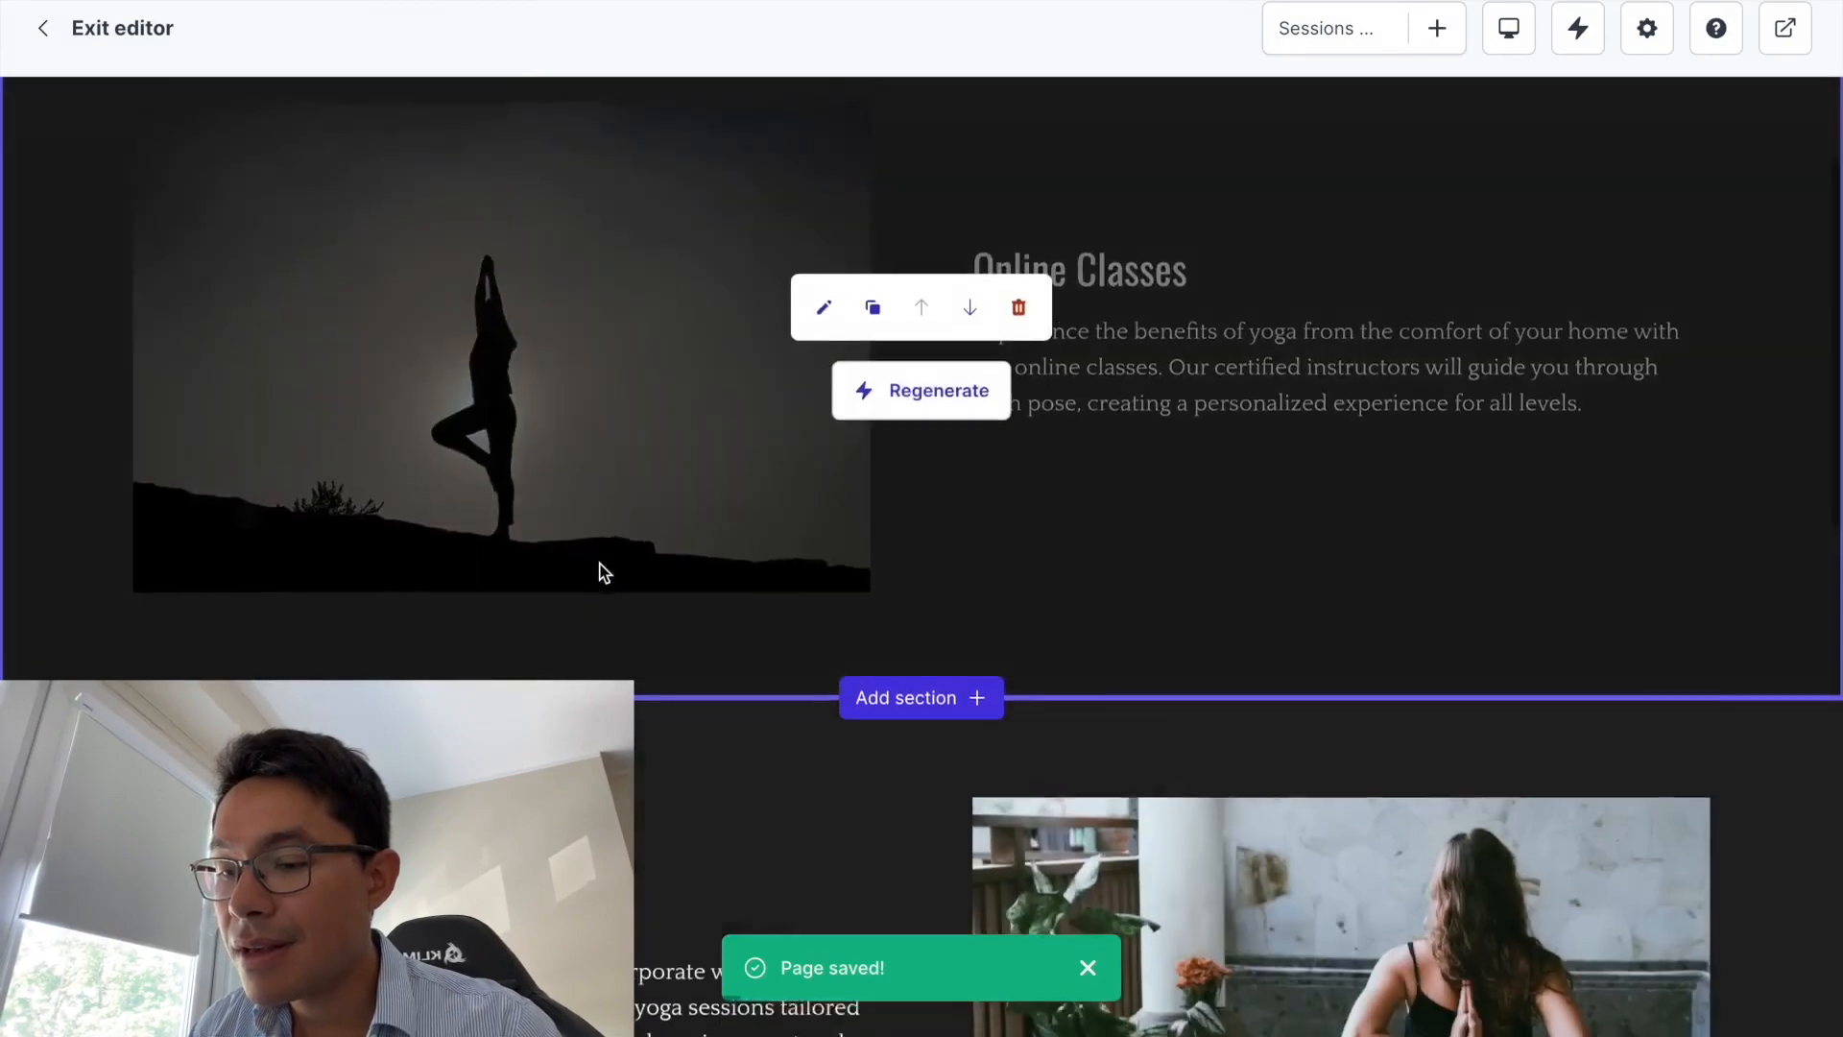
scroll(601, 573, "up", 2)
scroll(641, 637, "down", 10)
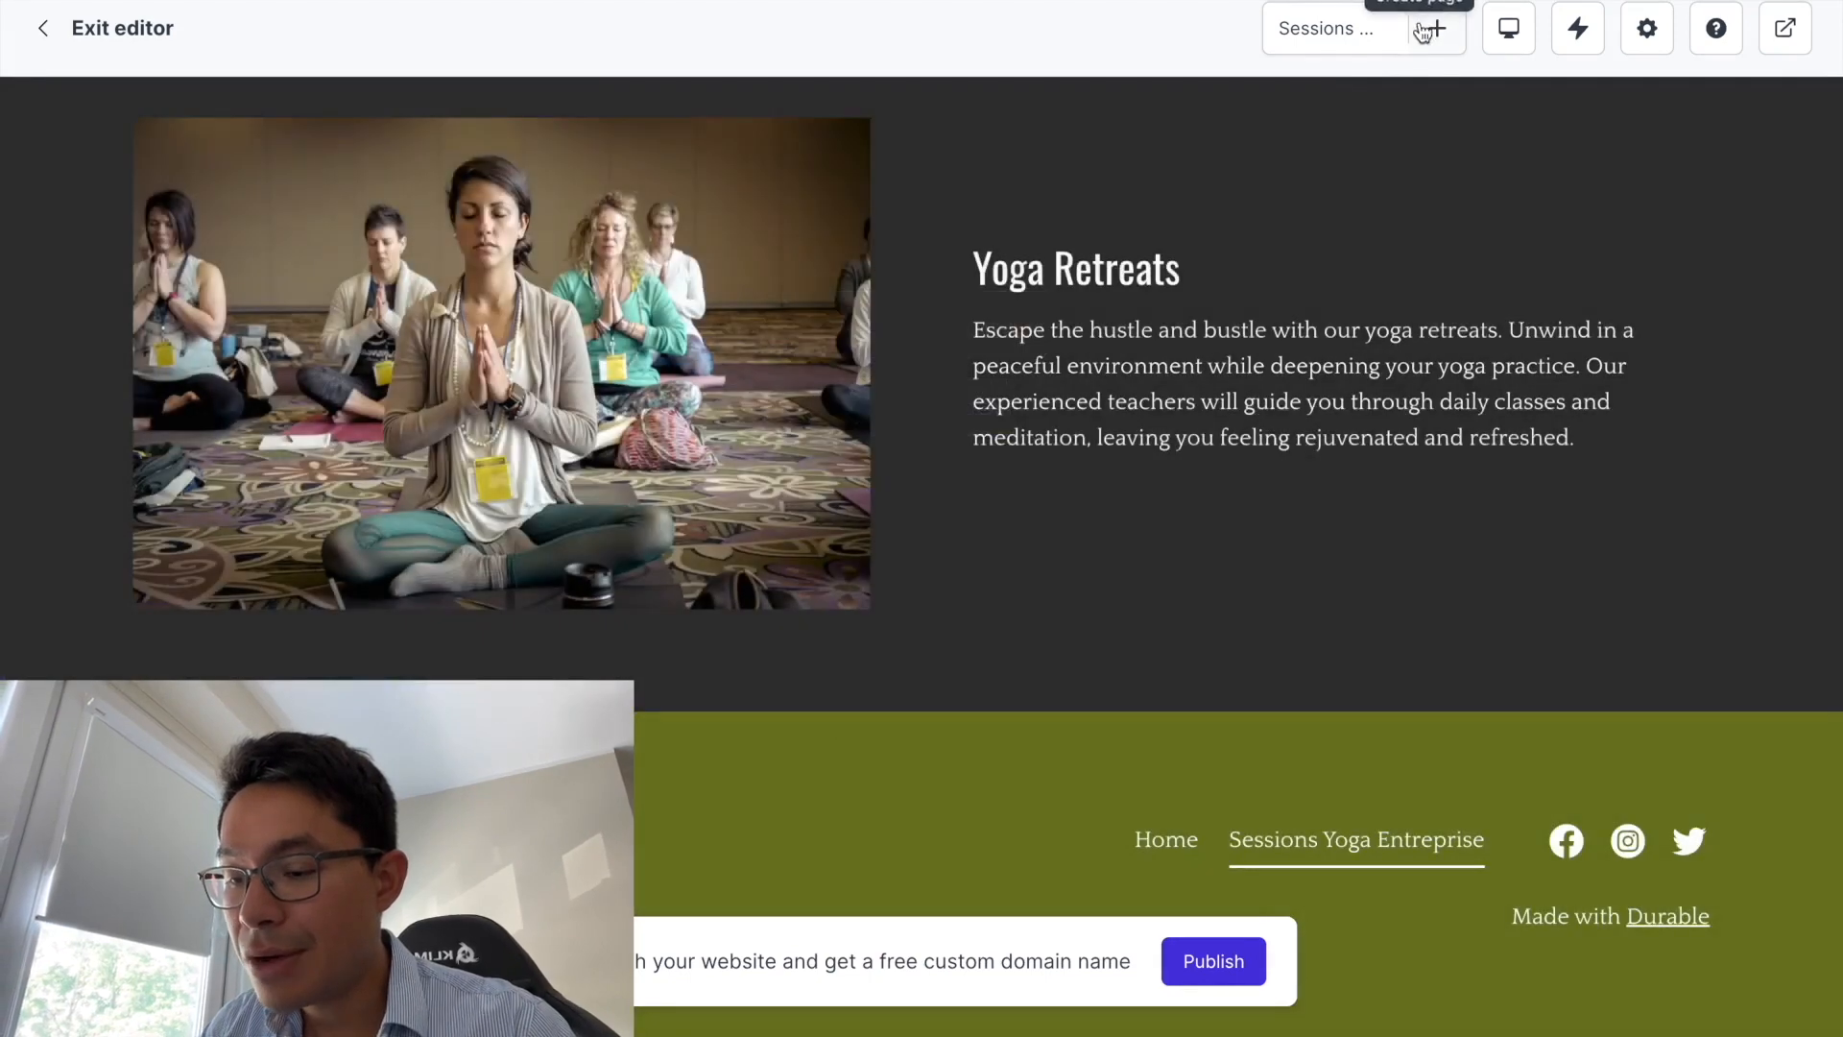
left_click(1430, 28)
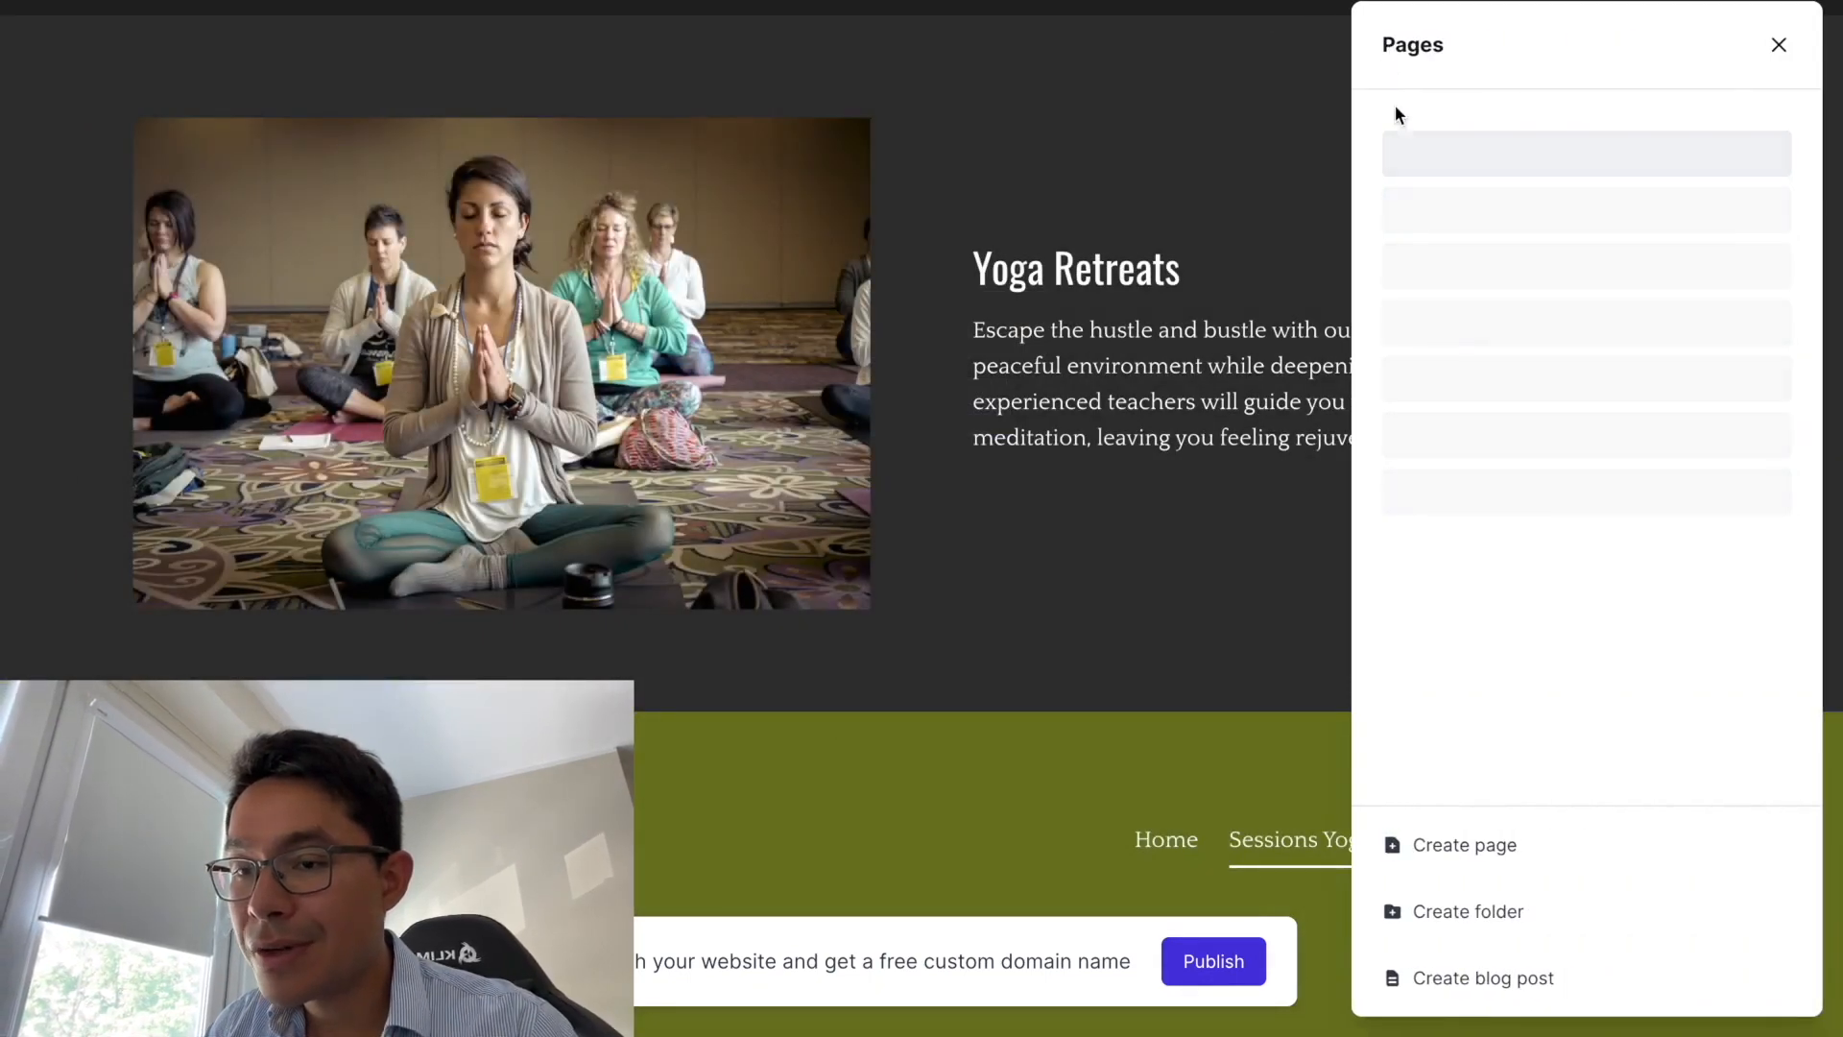
left_click(1440, 116)
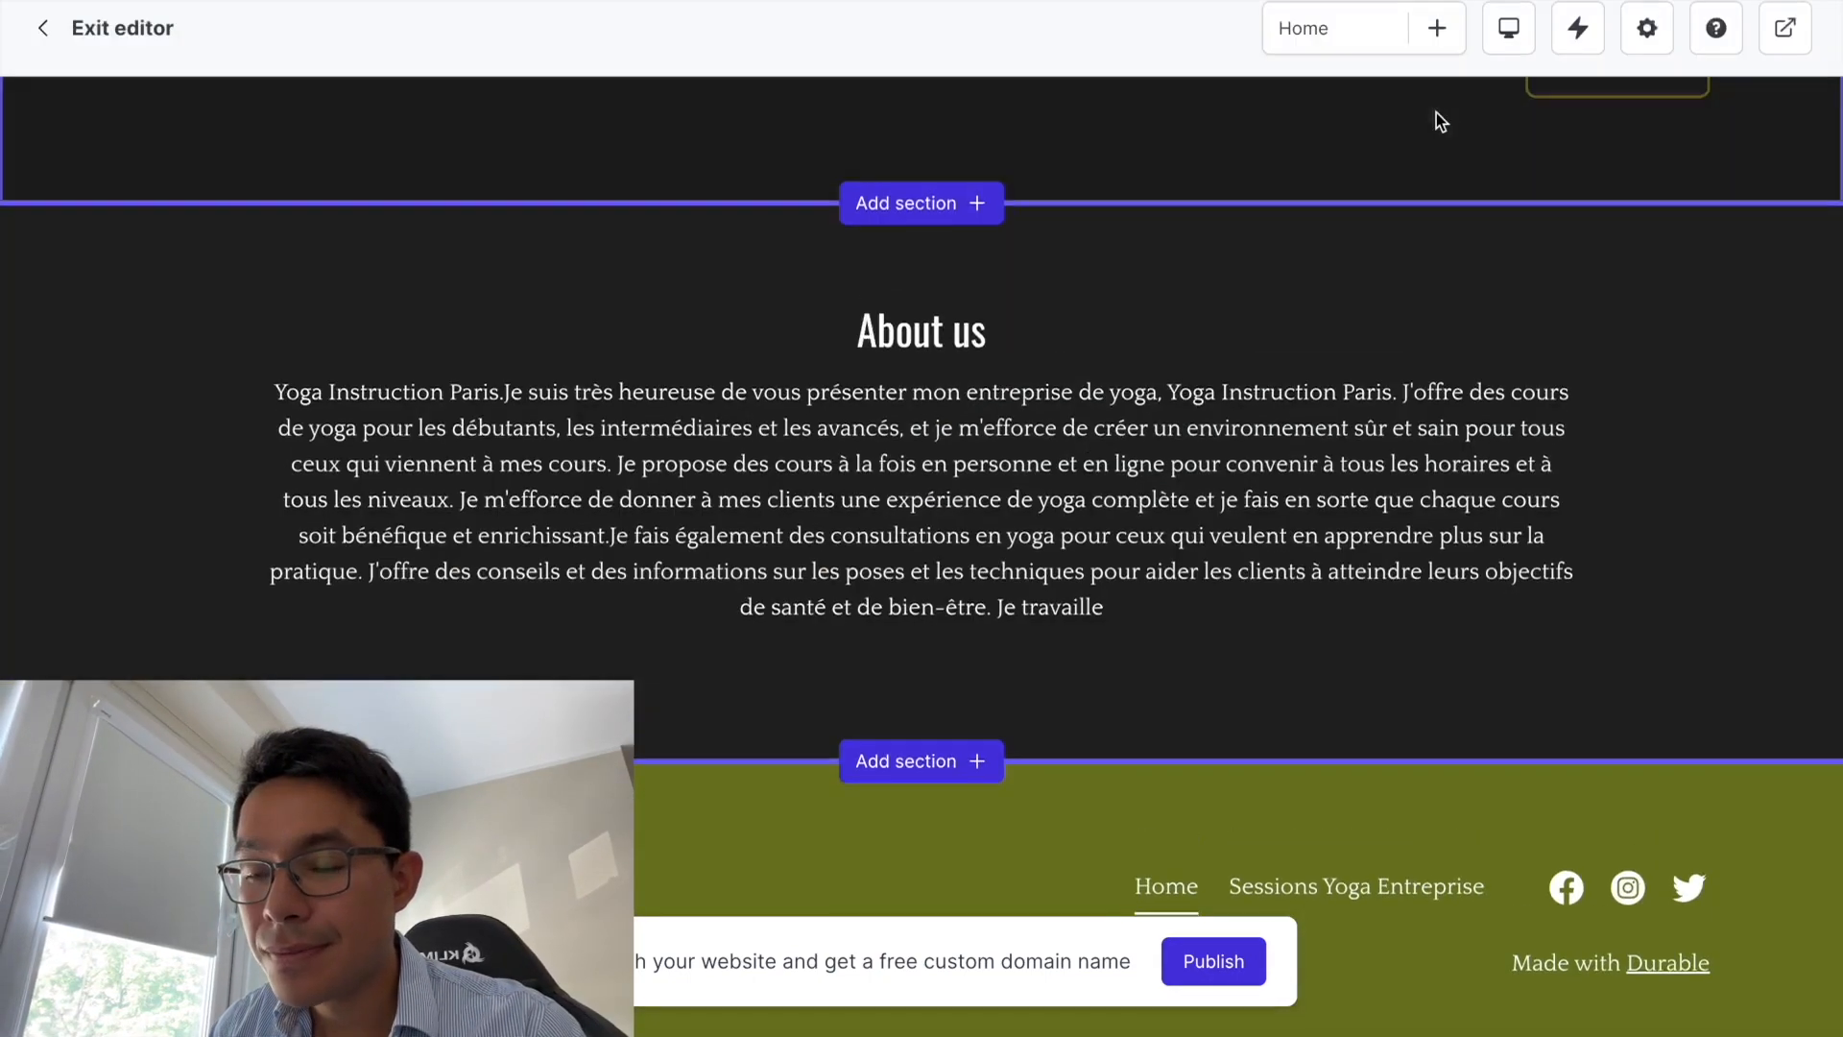
scroll(714, 610, "up", 10)
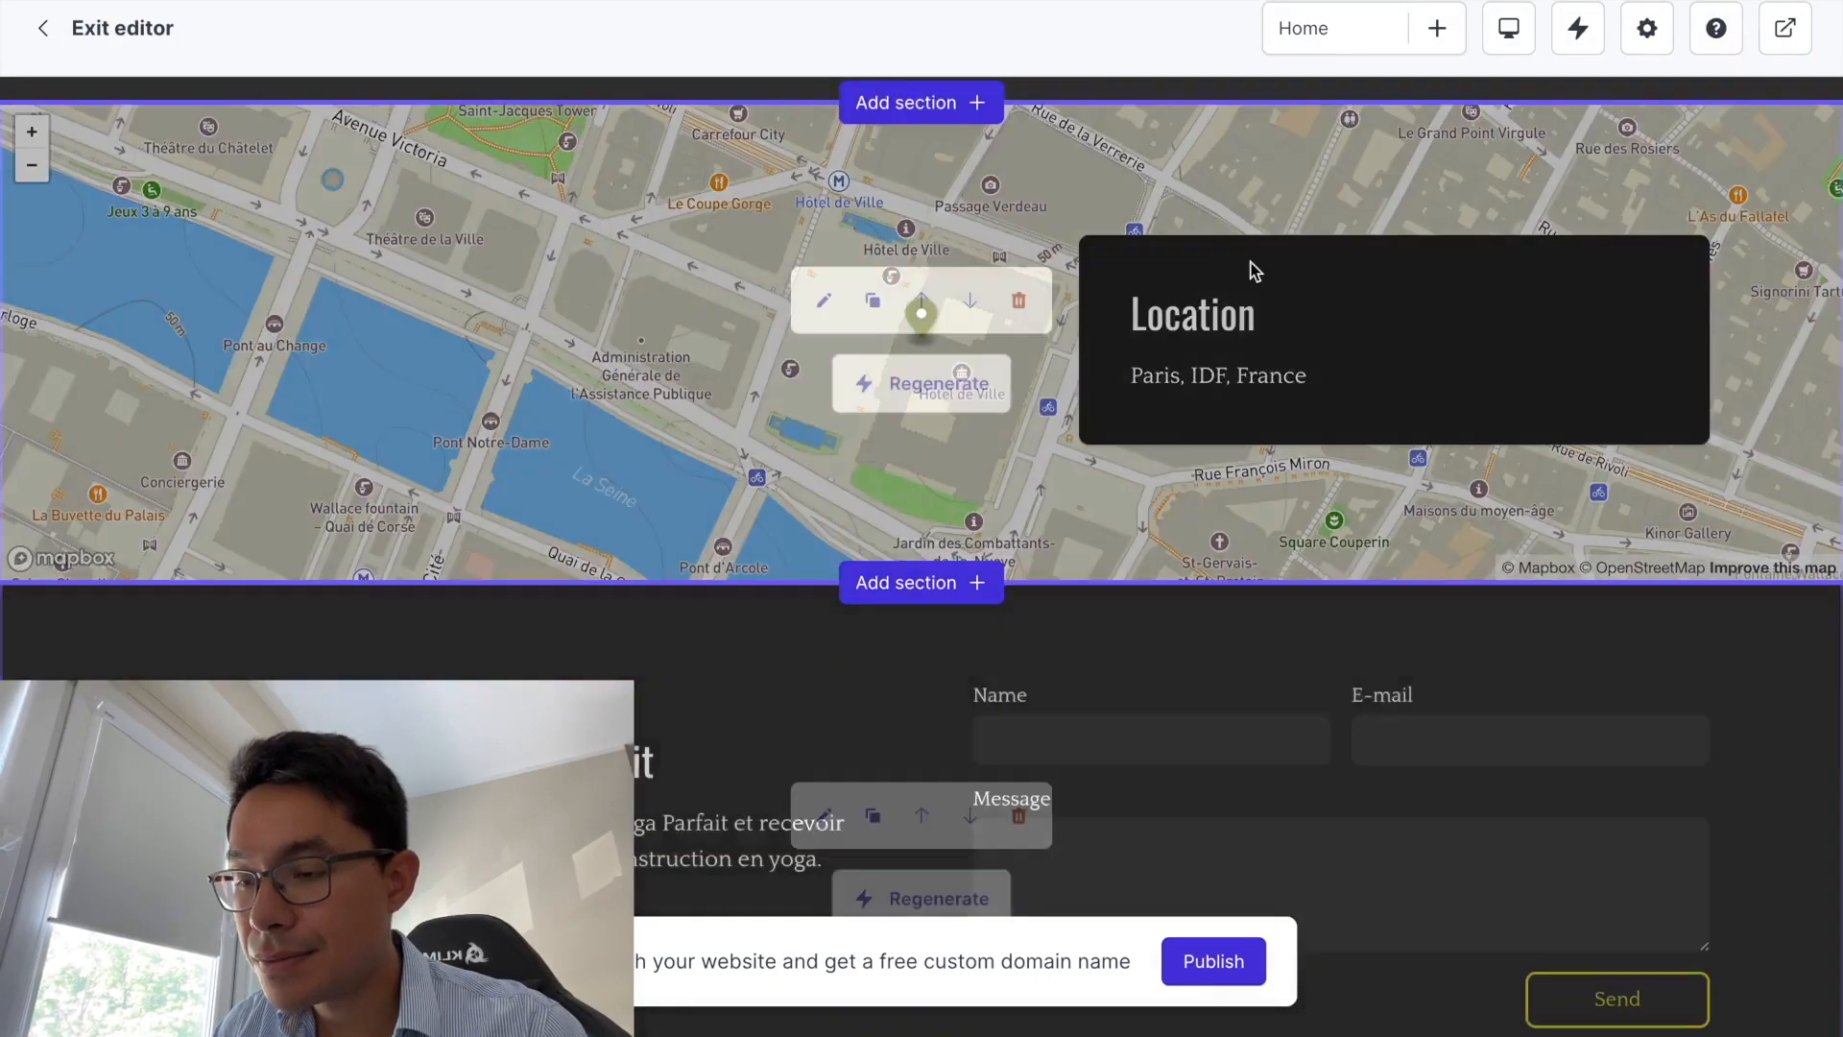
scroll(1024, 463, "down", 8)
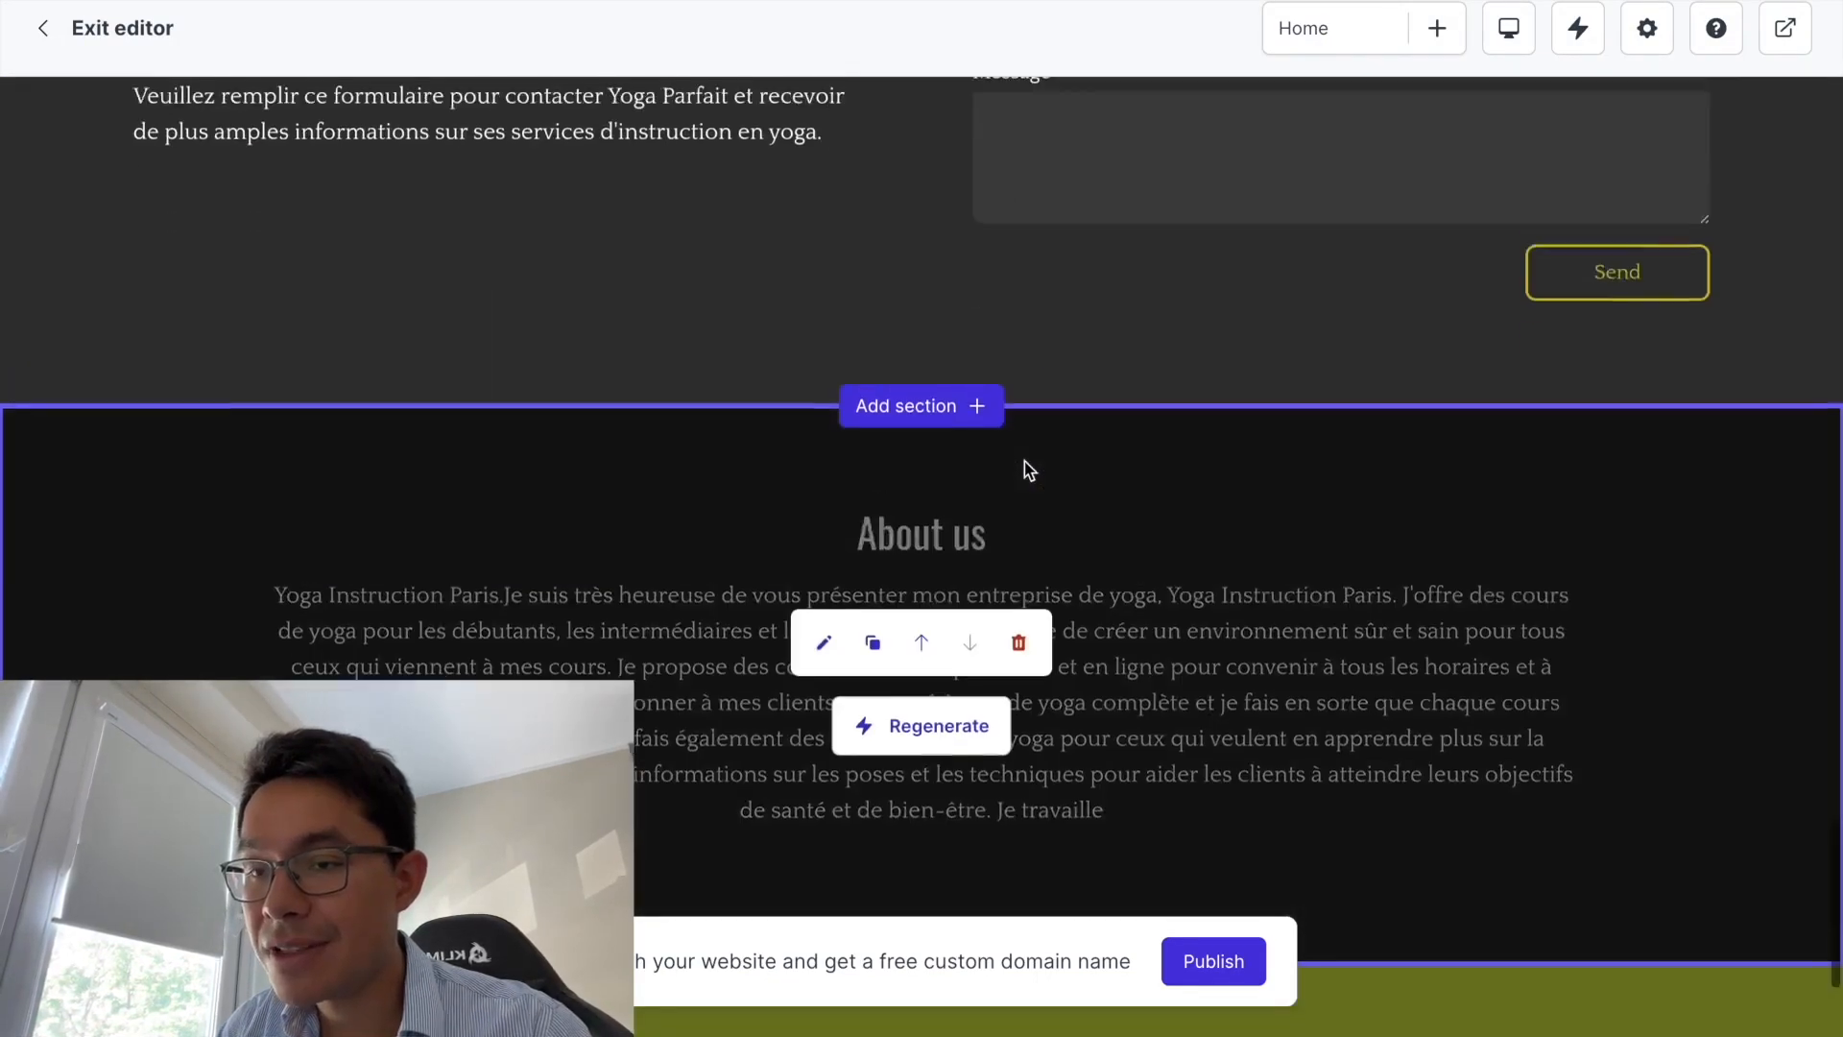
scroll(1024, 461, "down", 3)
scroll(1023, 460, "up", 12)
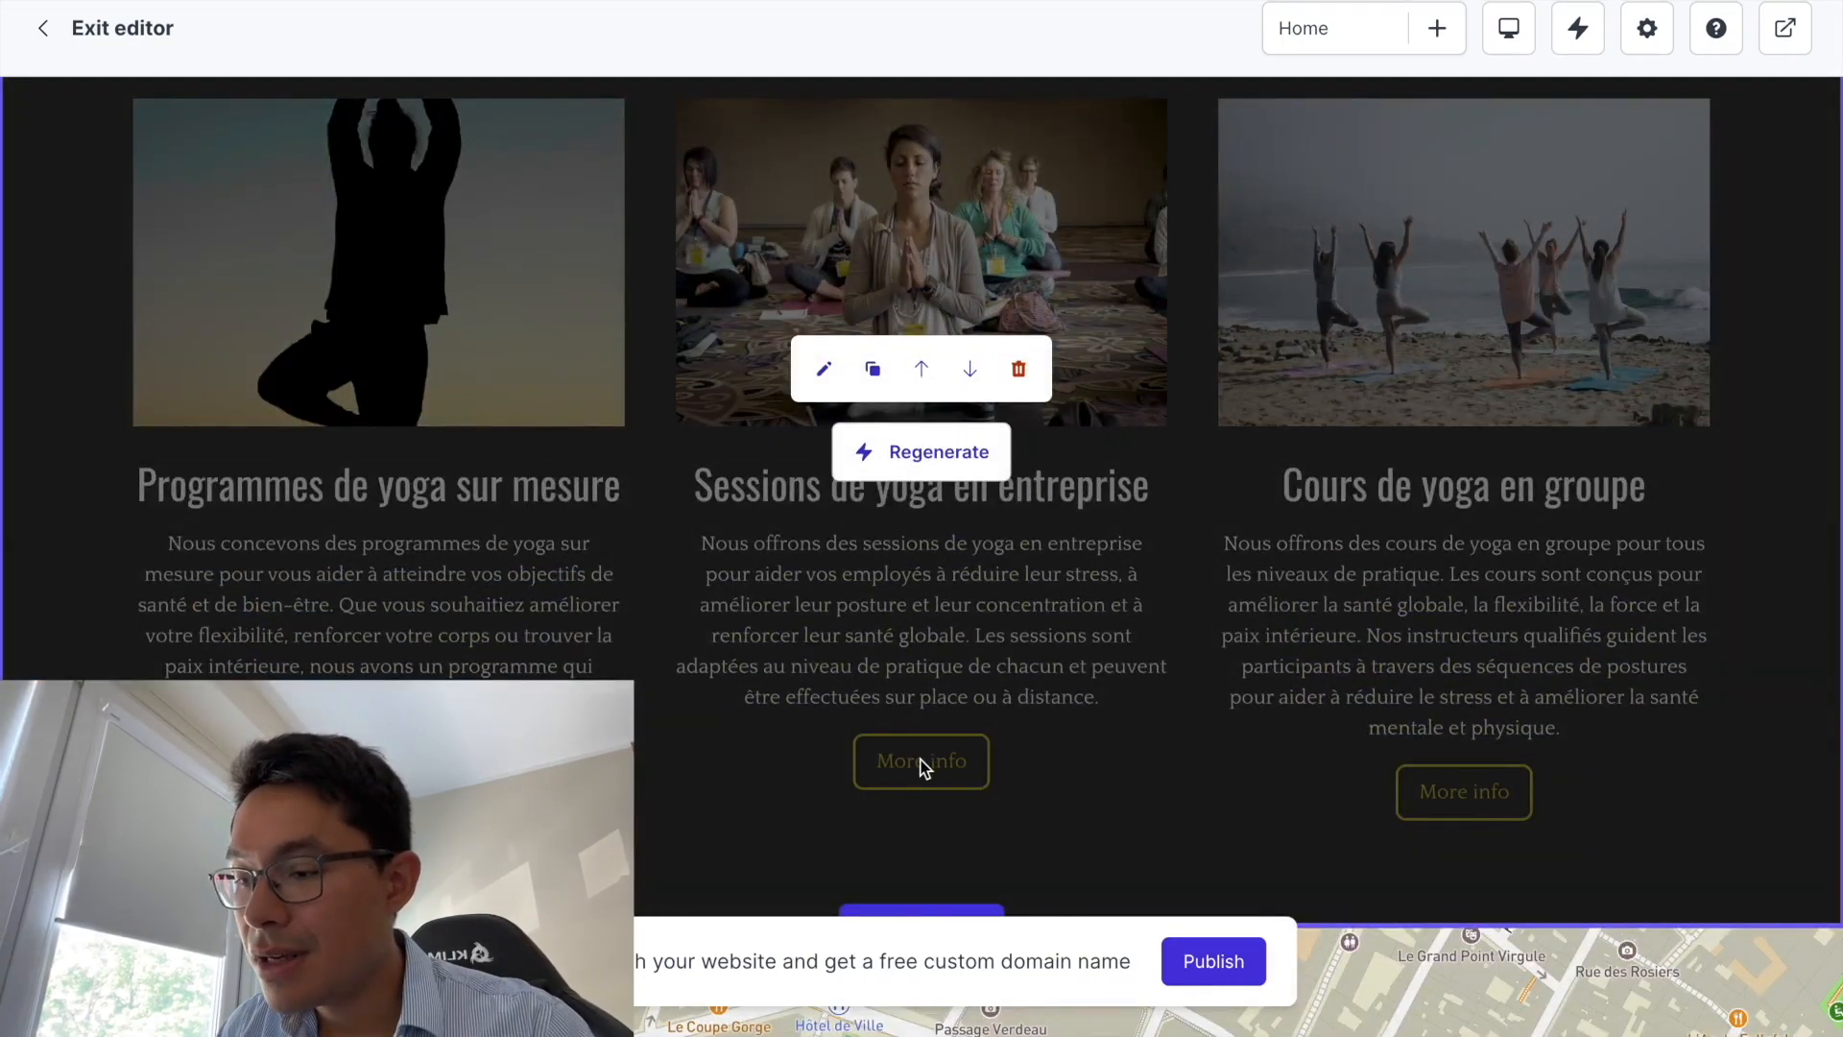
- Point the Sessions de yoga en entreprise More info button to the Sessions Yoga Entreprise page and apply
left_click(823, 368)
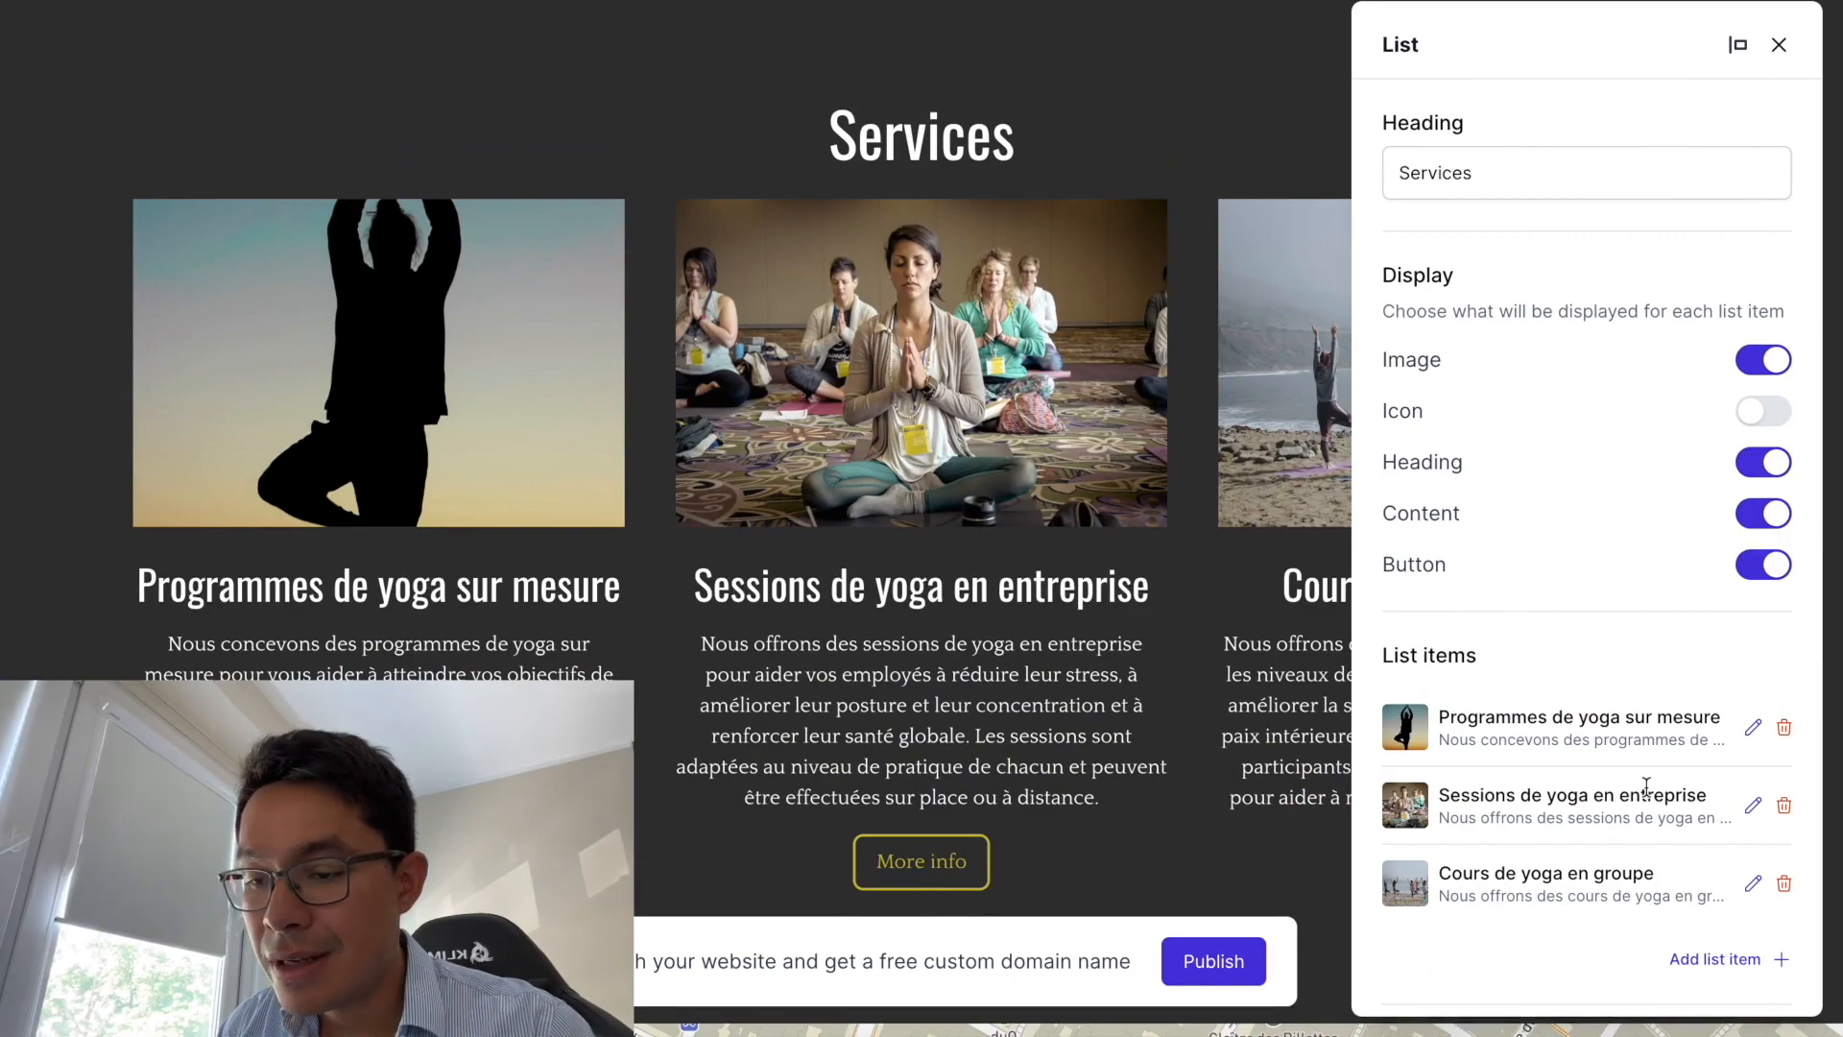
left_click(1753, 807)
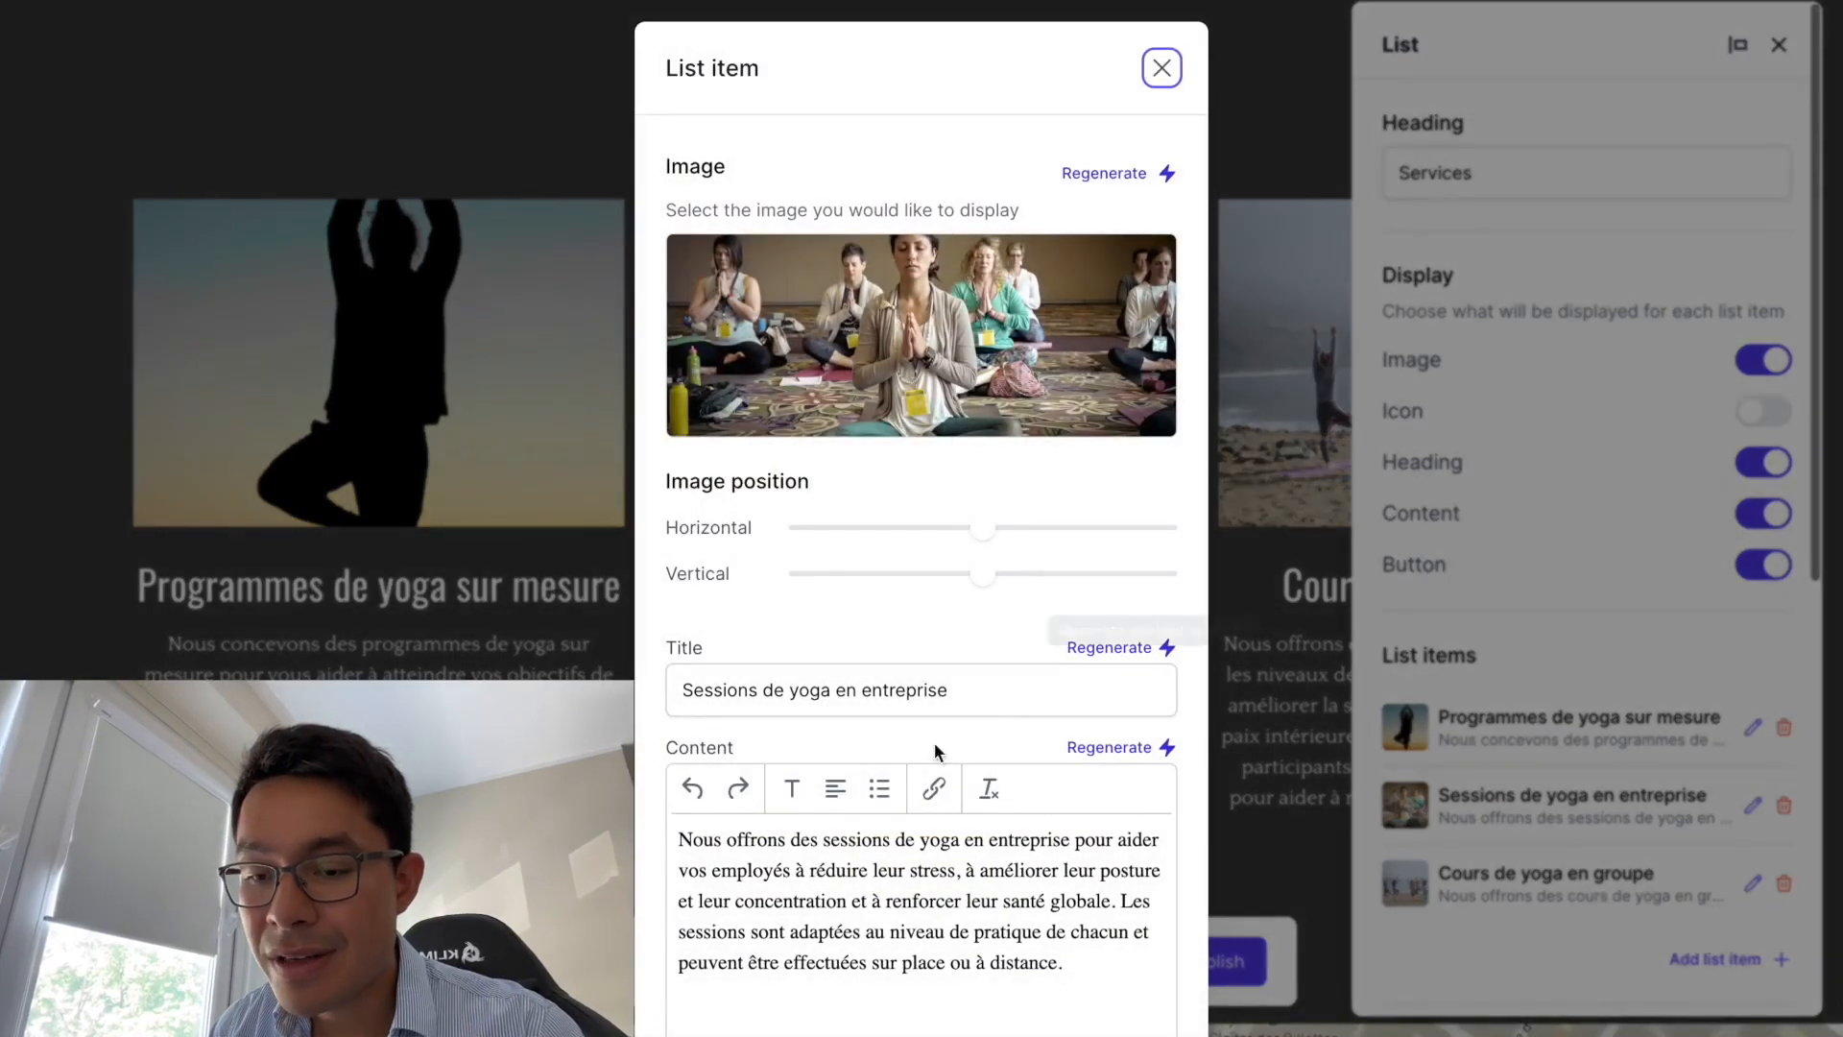
scroll(848, 760, "down", 5)
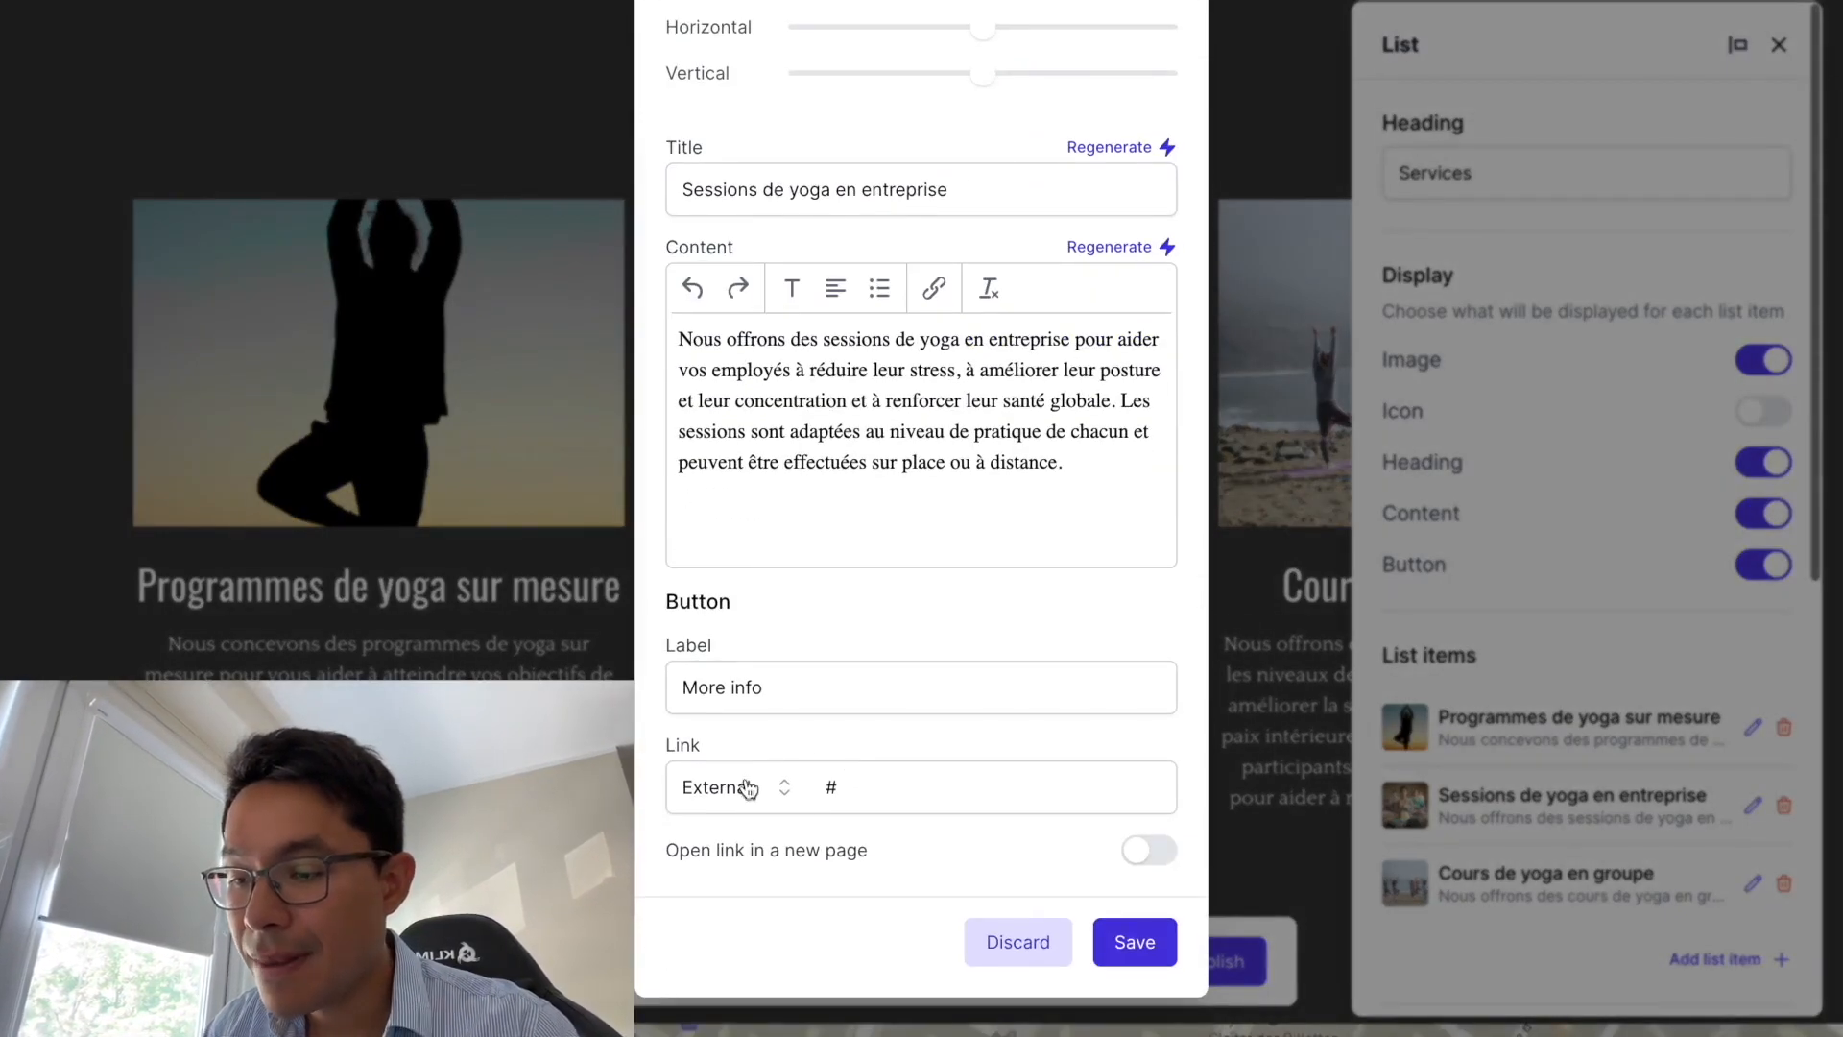
left_click(749, 788)
left_click(700, 844)
left_click(845, 803)
left_click(913, 889)
left_click(1135, 946)
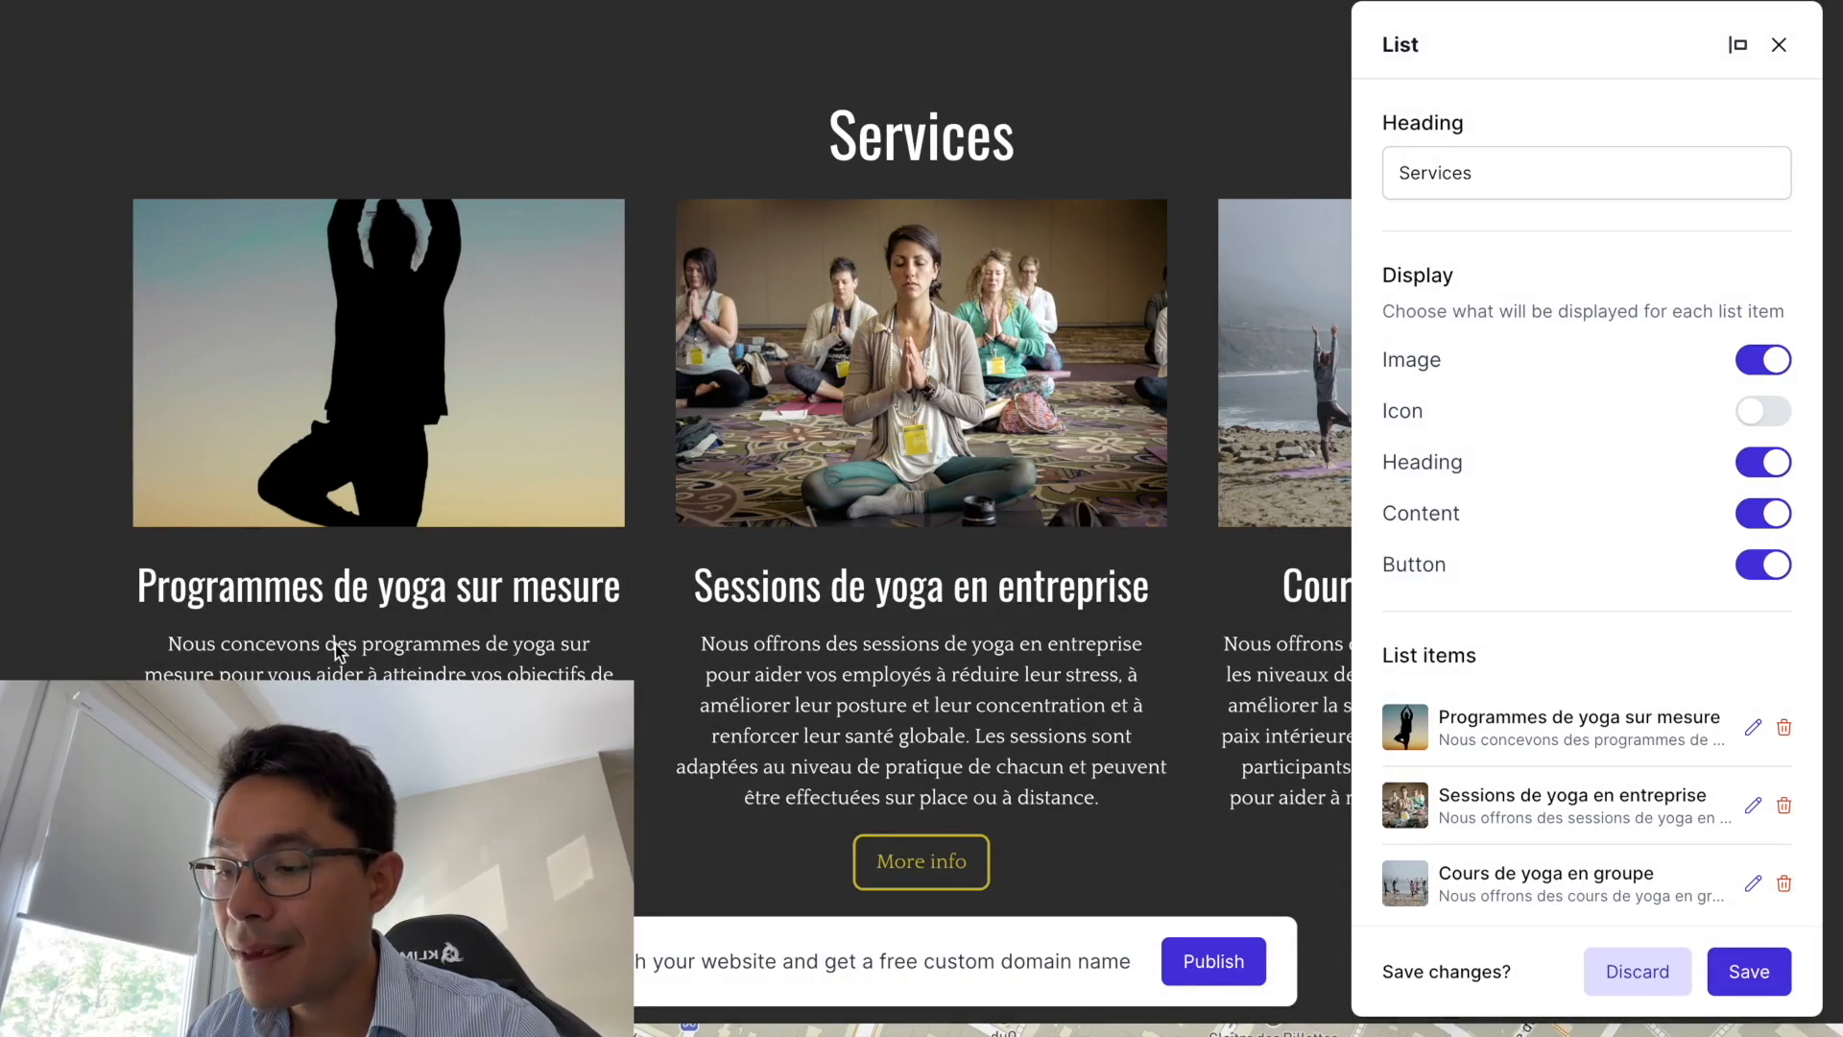
left_click(1782, 46)
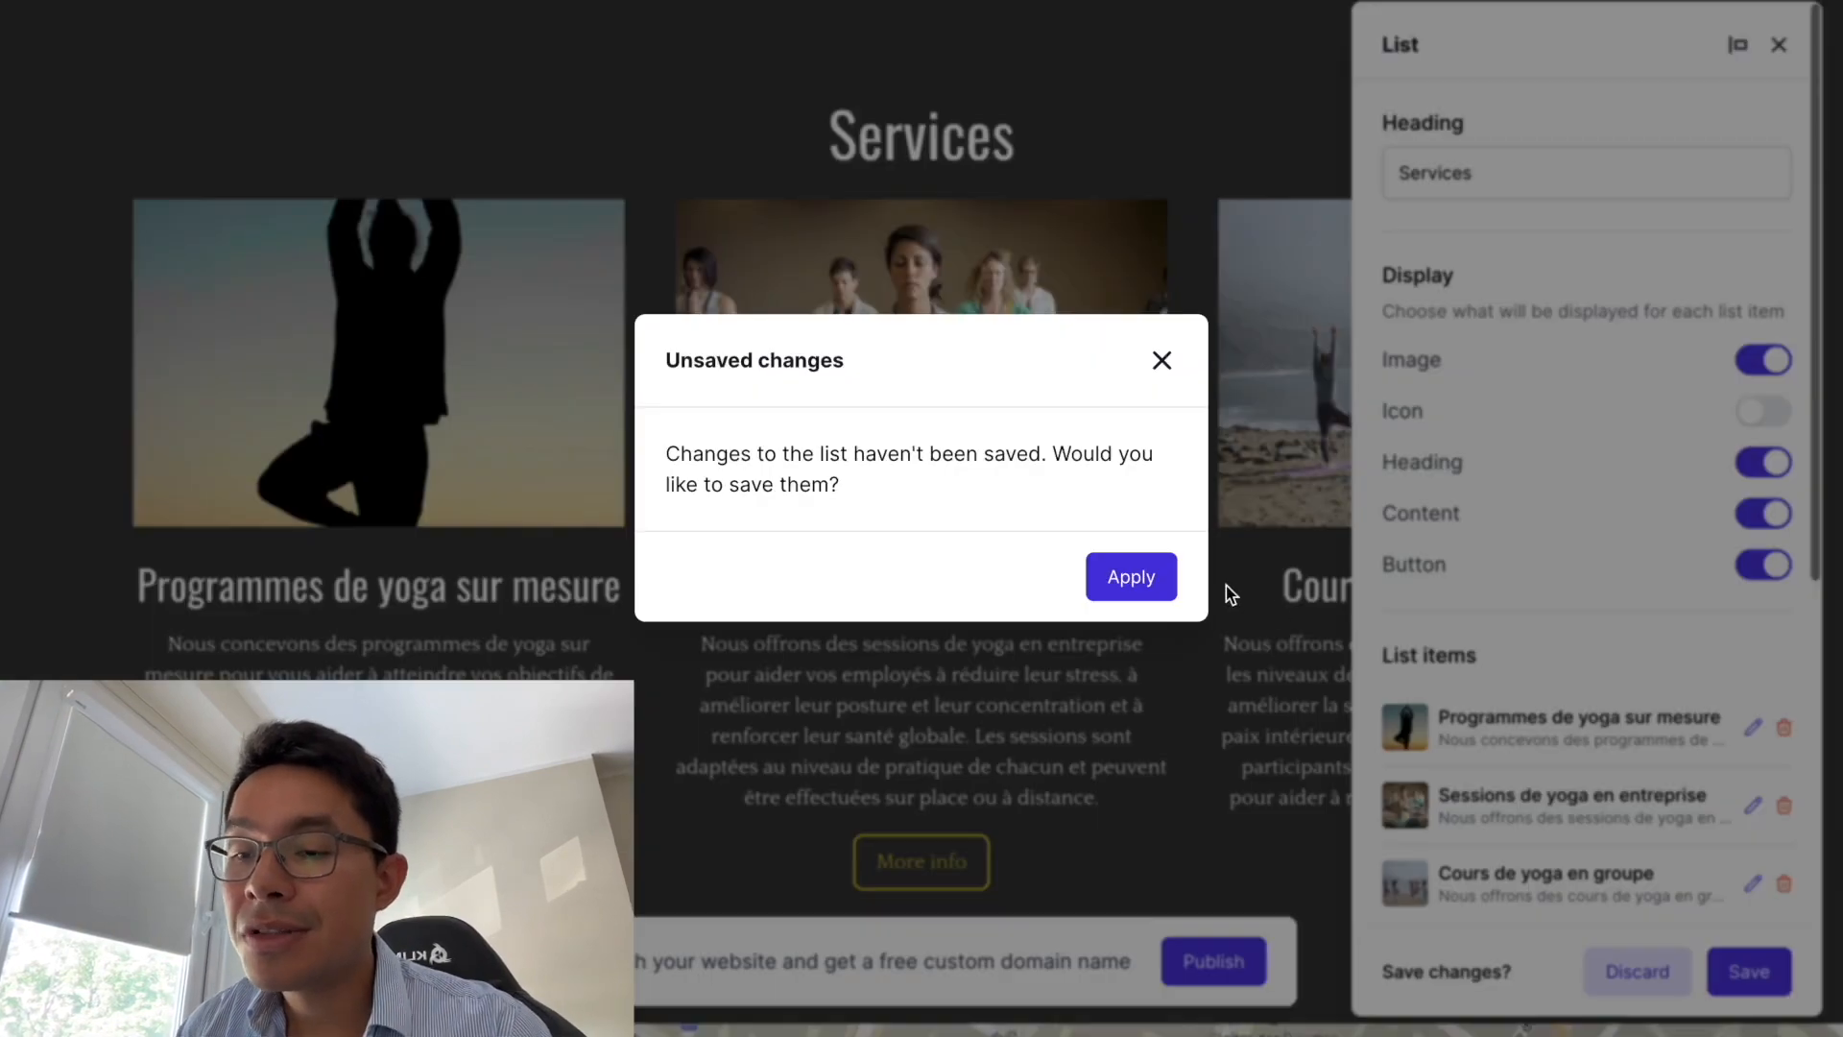
left_click(1144, 572)
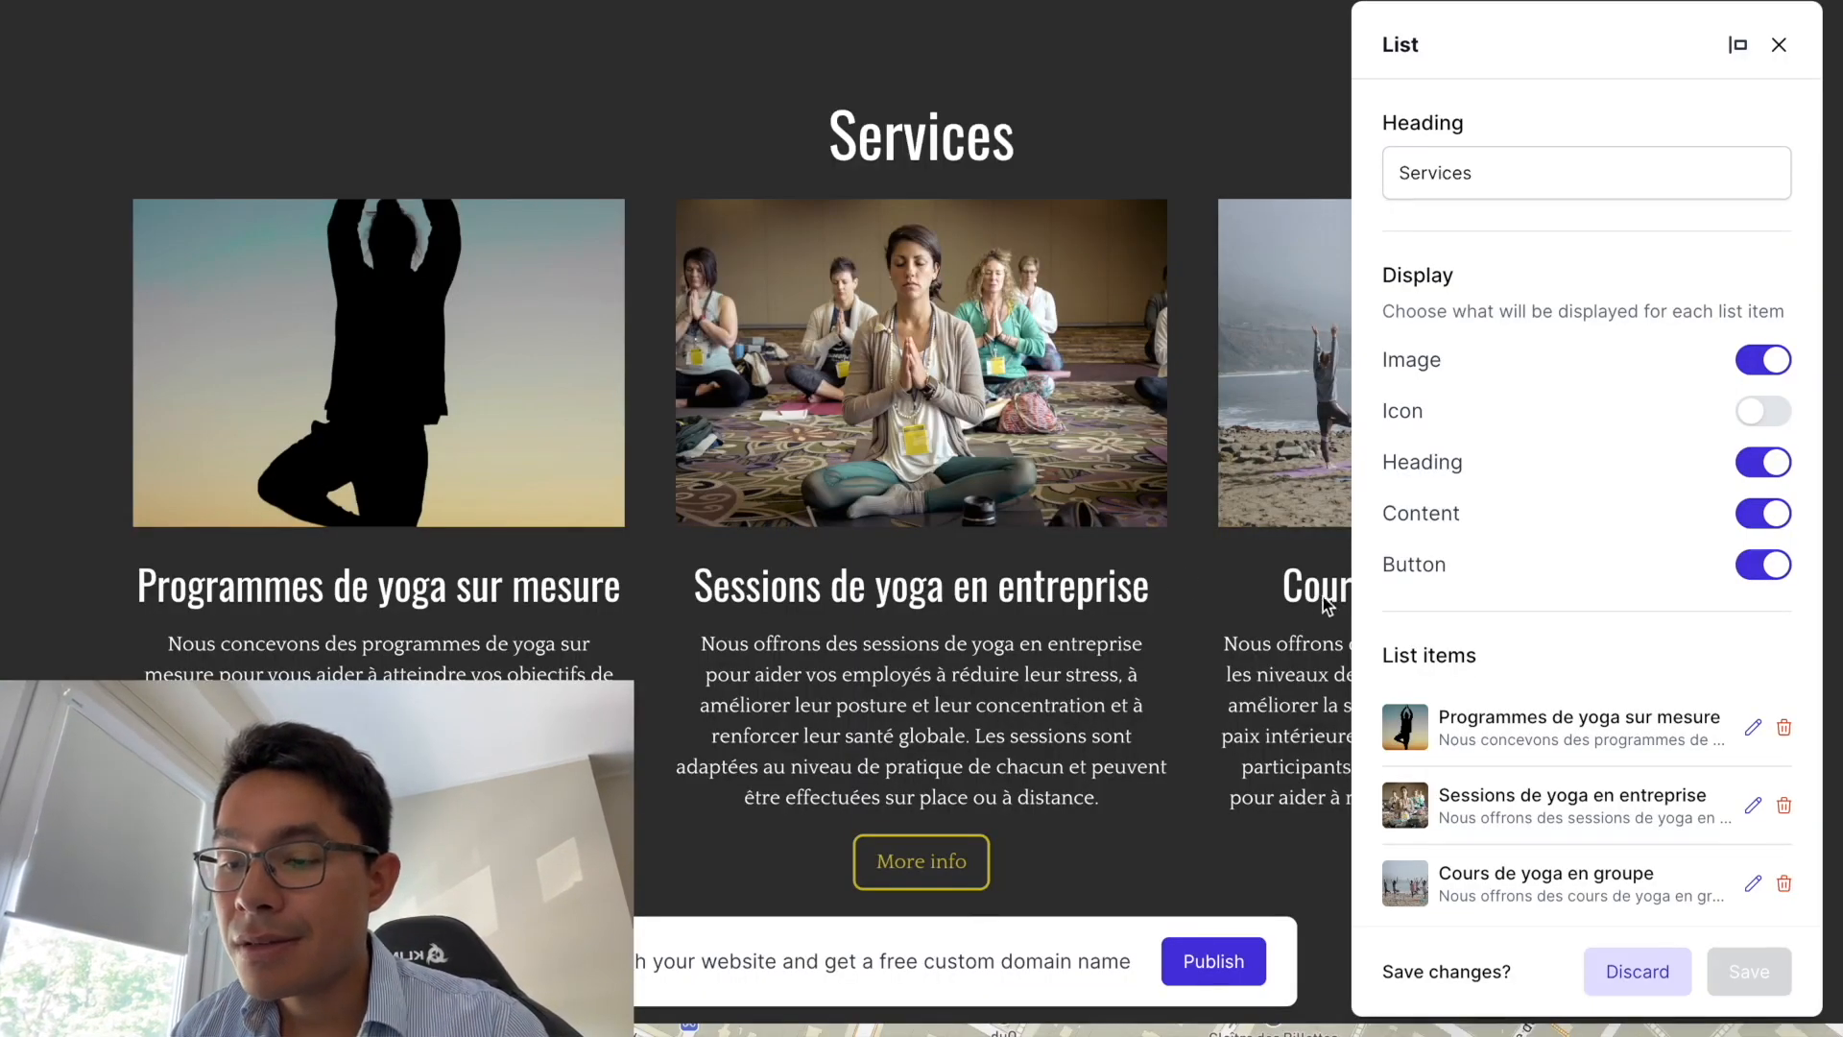
scroll(1319, 618, "down", 1)
scroll(1431, 845, "down", 2)
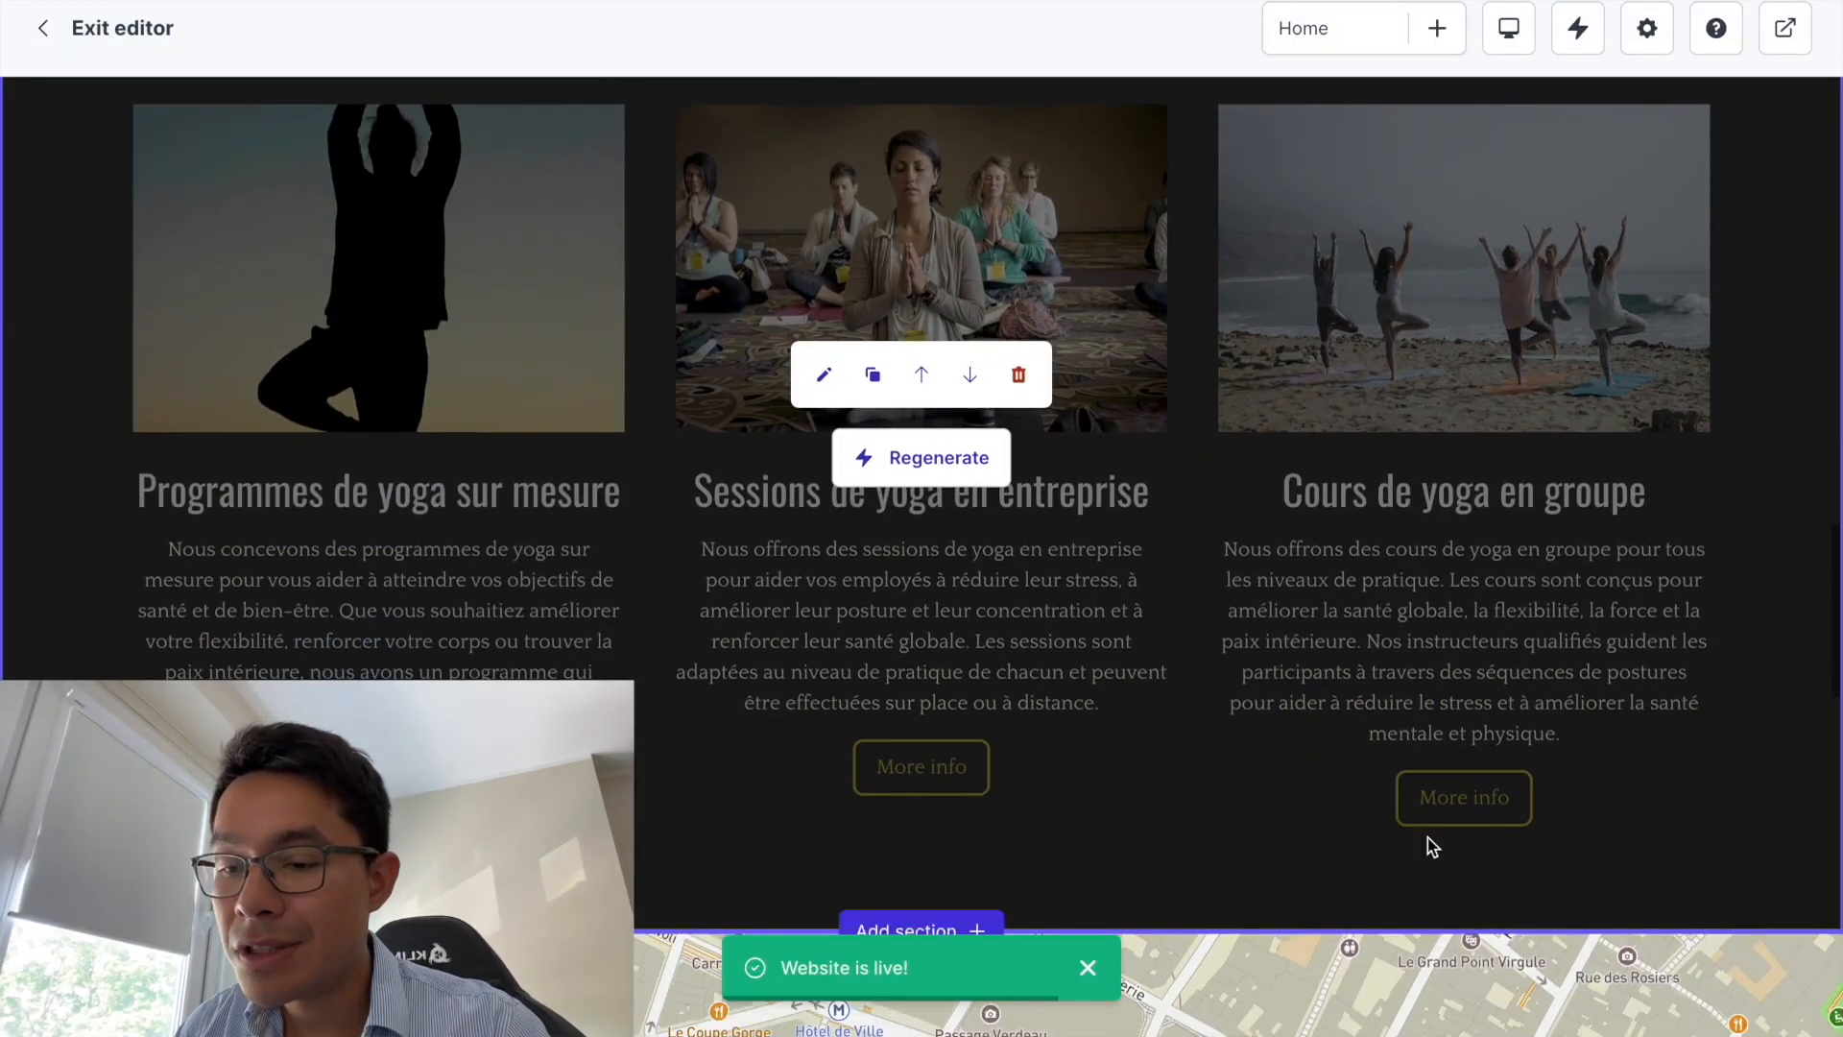
- Open the contact form section's settings and delete its existing heading and description
scroll(1349, 607, "up", 10)
scroll(1350, 607, "down", 20)
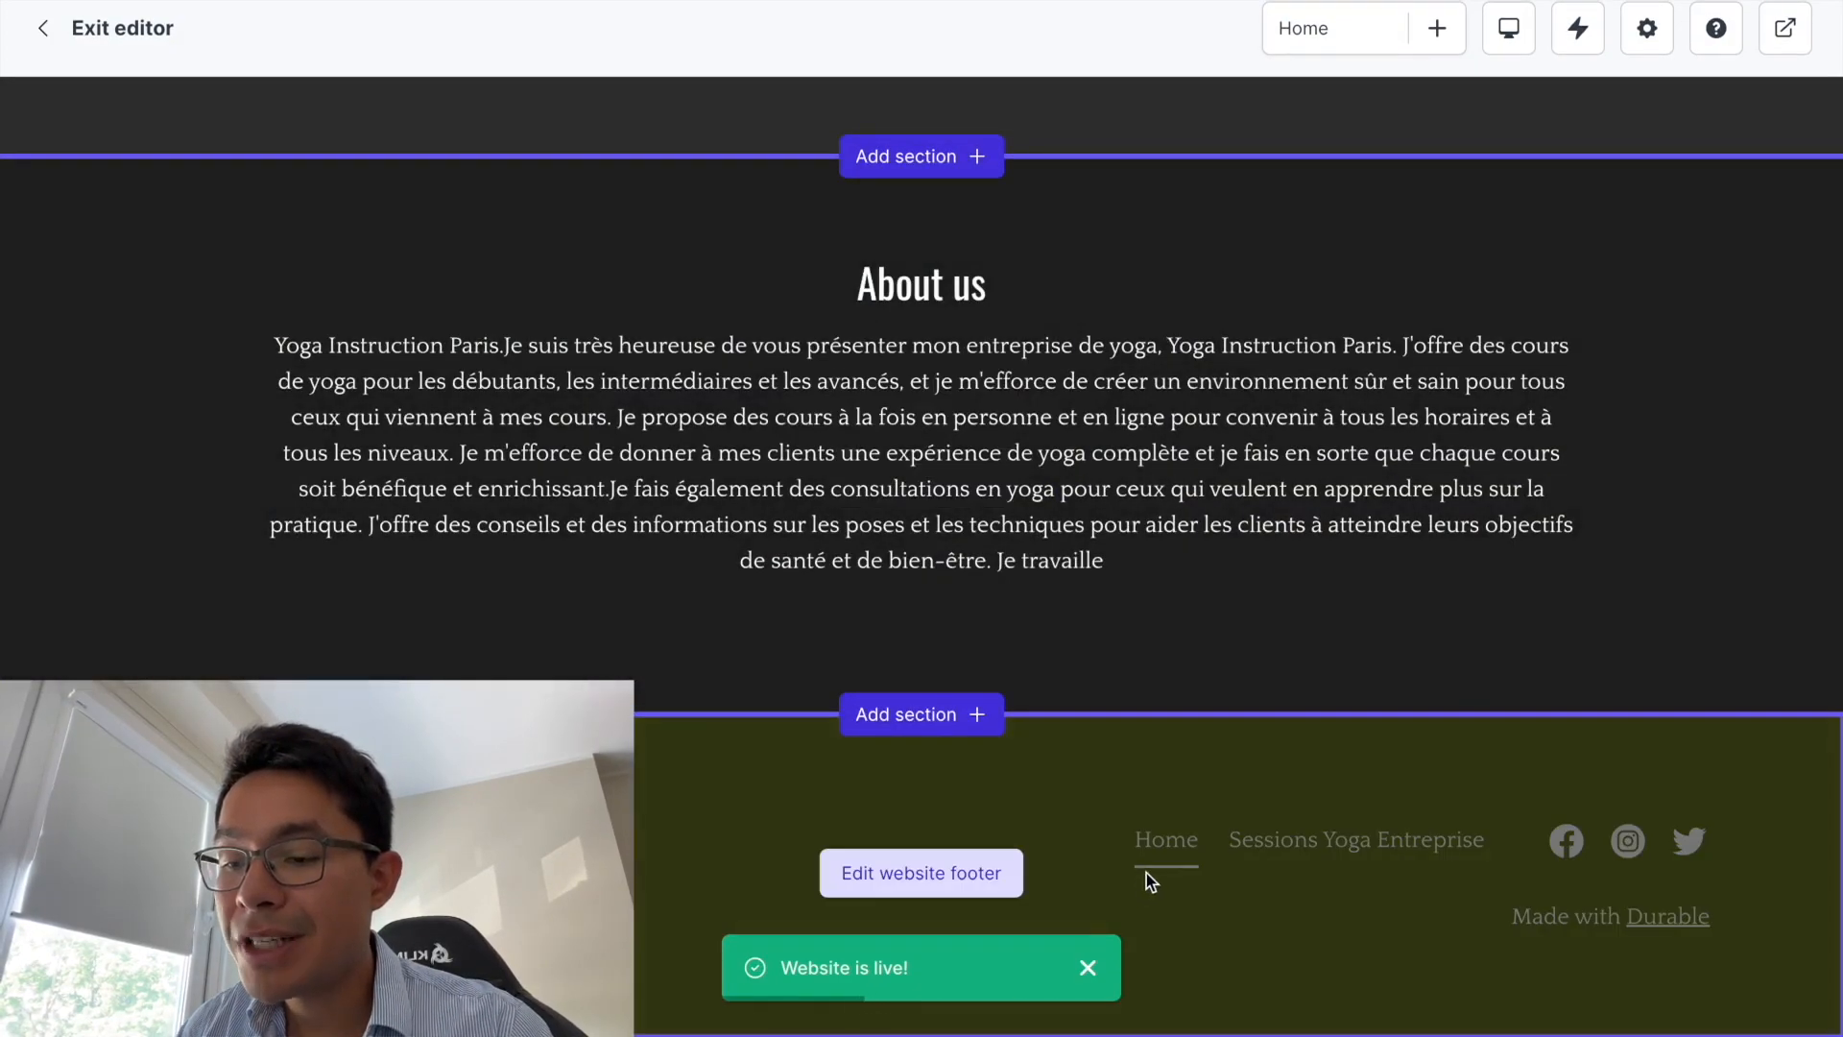
scroll(1146, 873, "up", 5)
scroll(1146, 873, "up", 3)
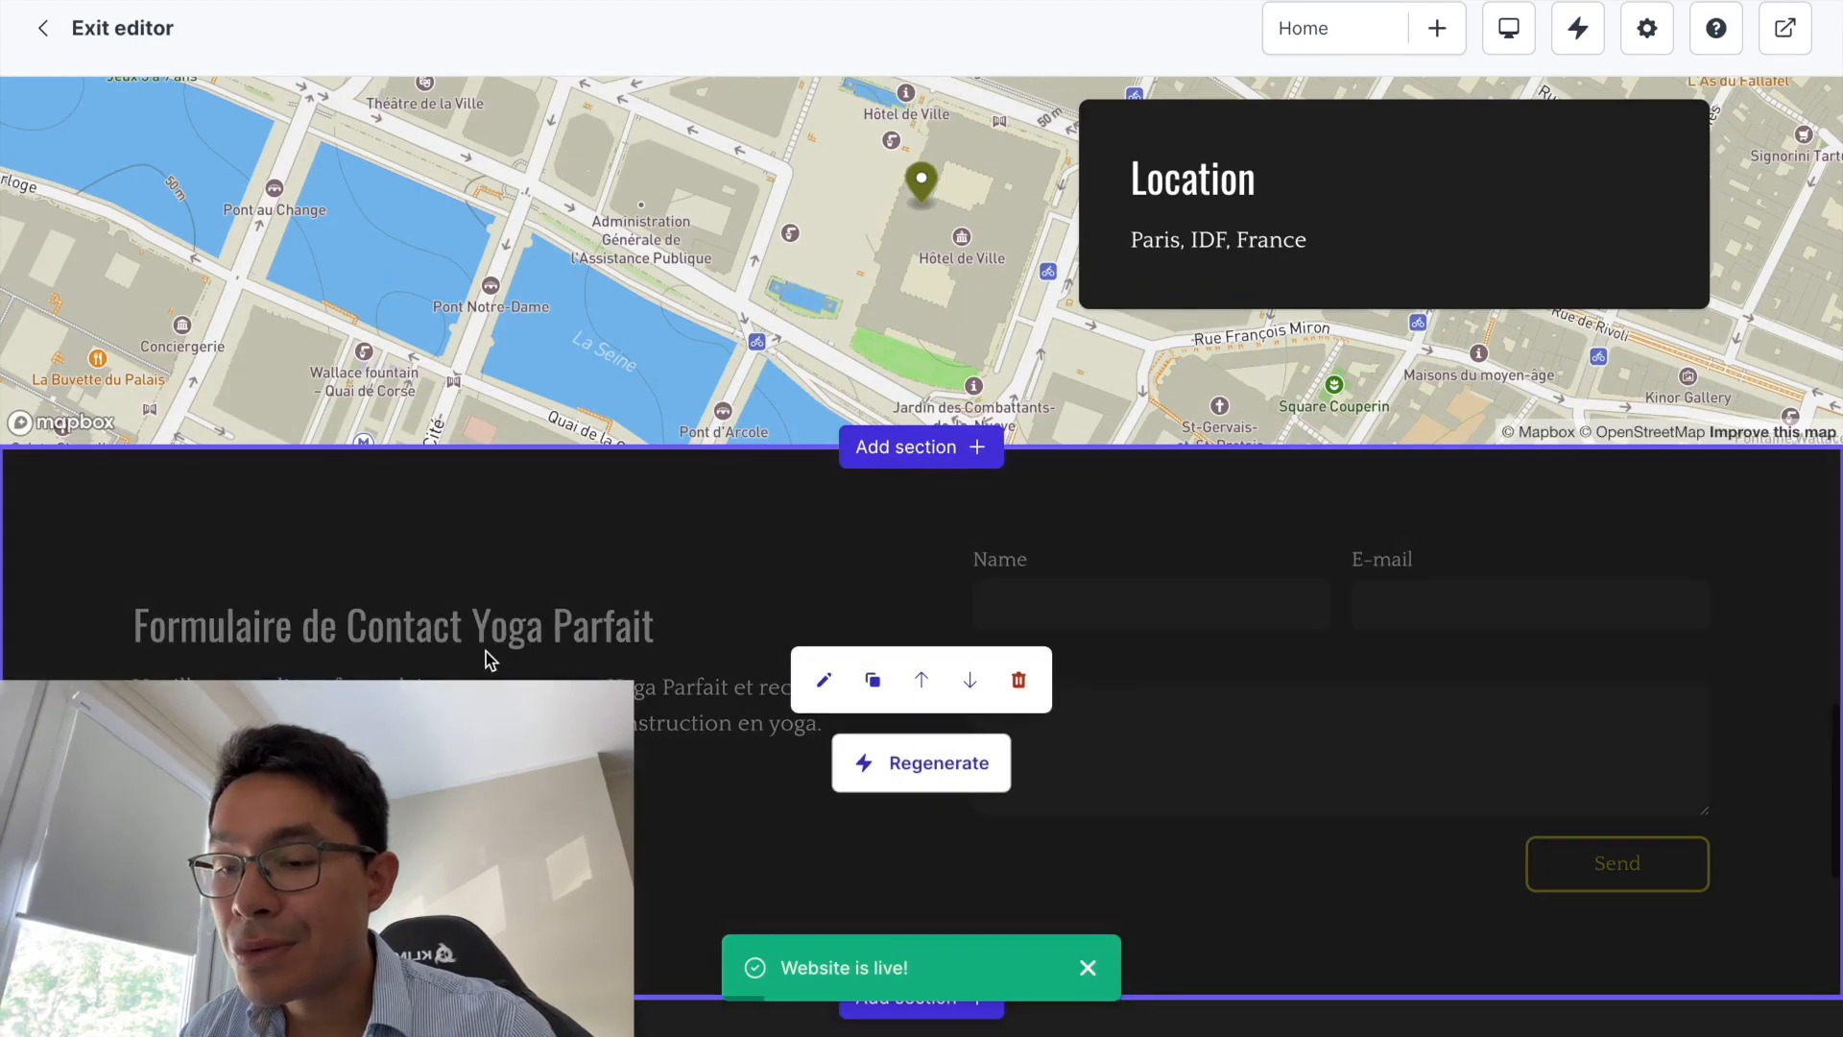
left_click(823, 680)
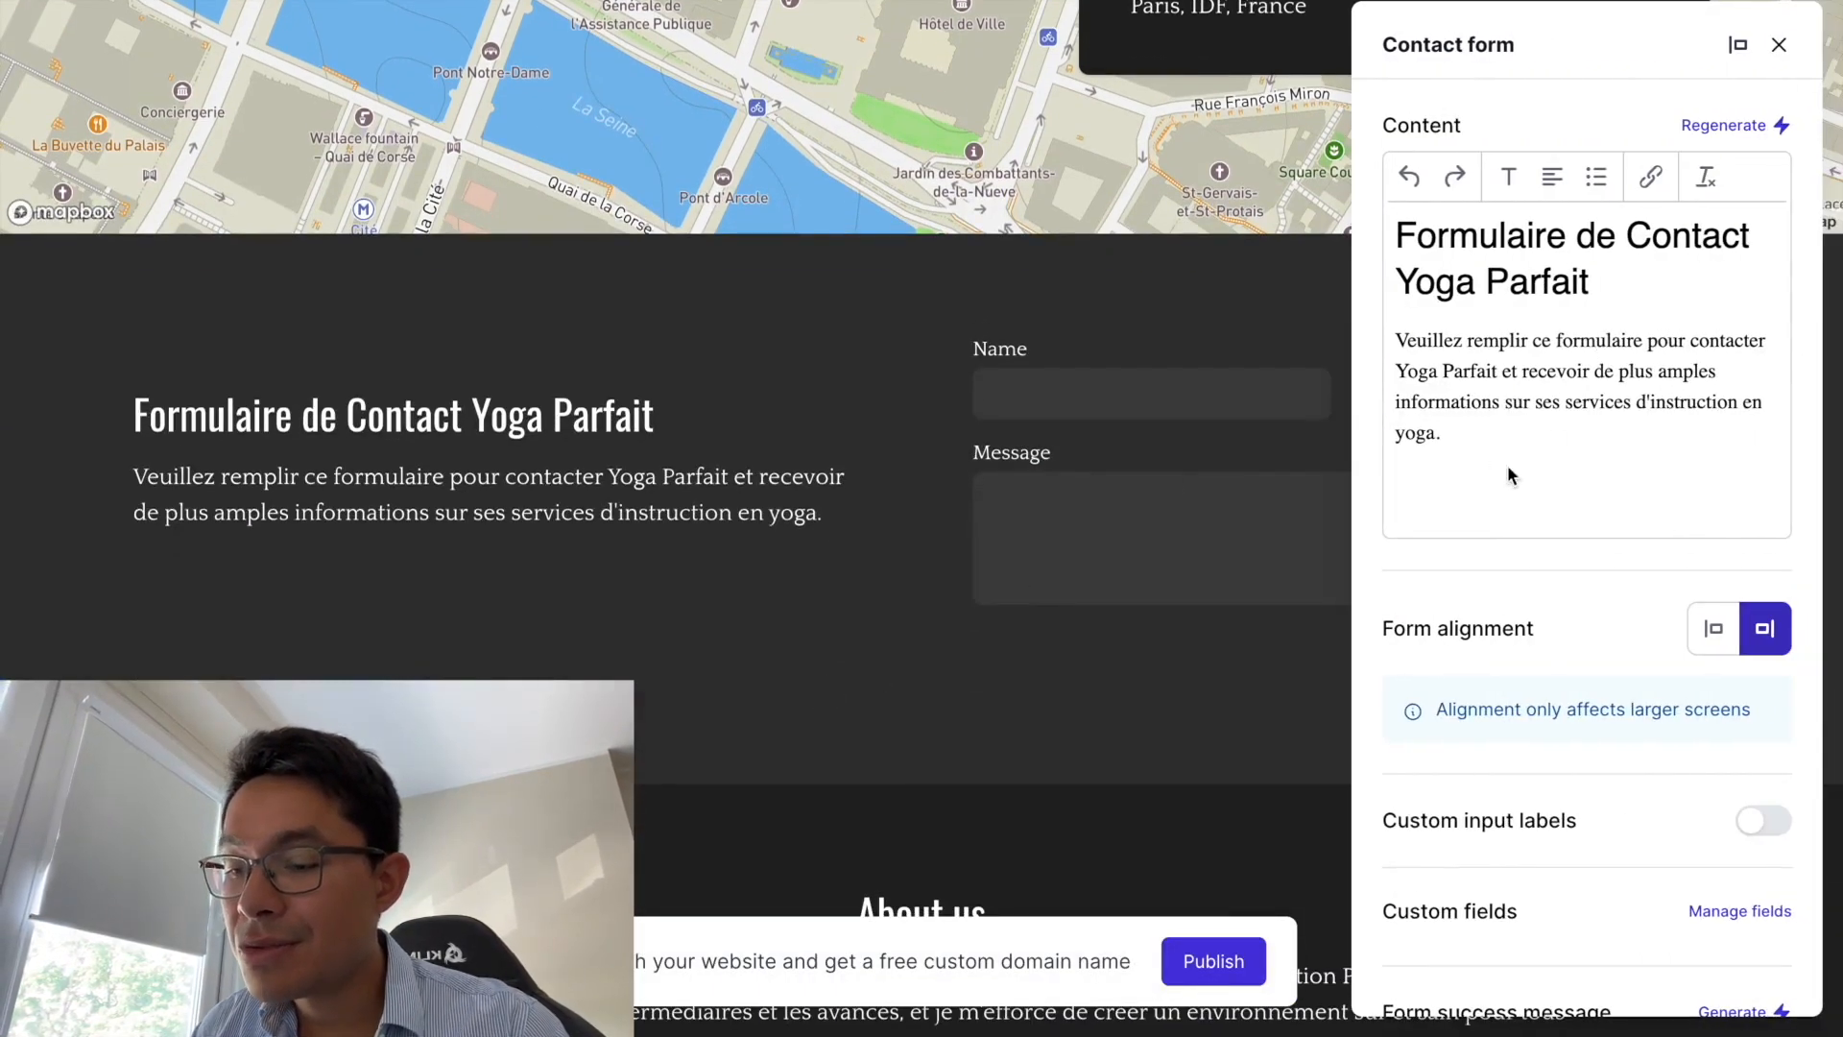
left_click_drag(1461, 448, 1397, 153)
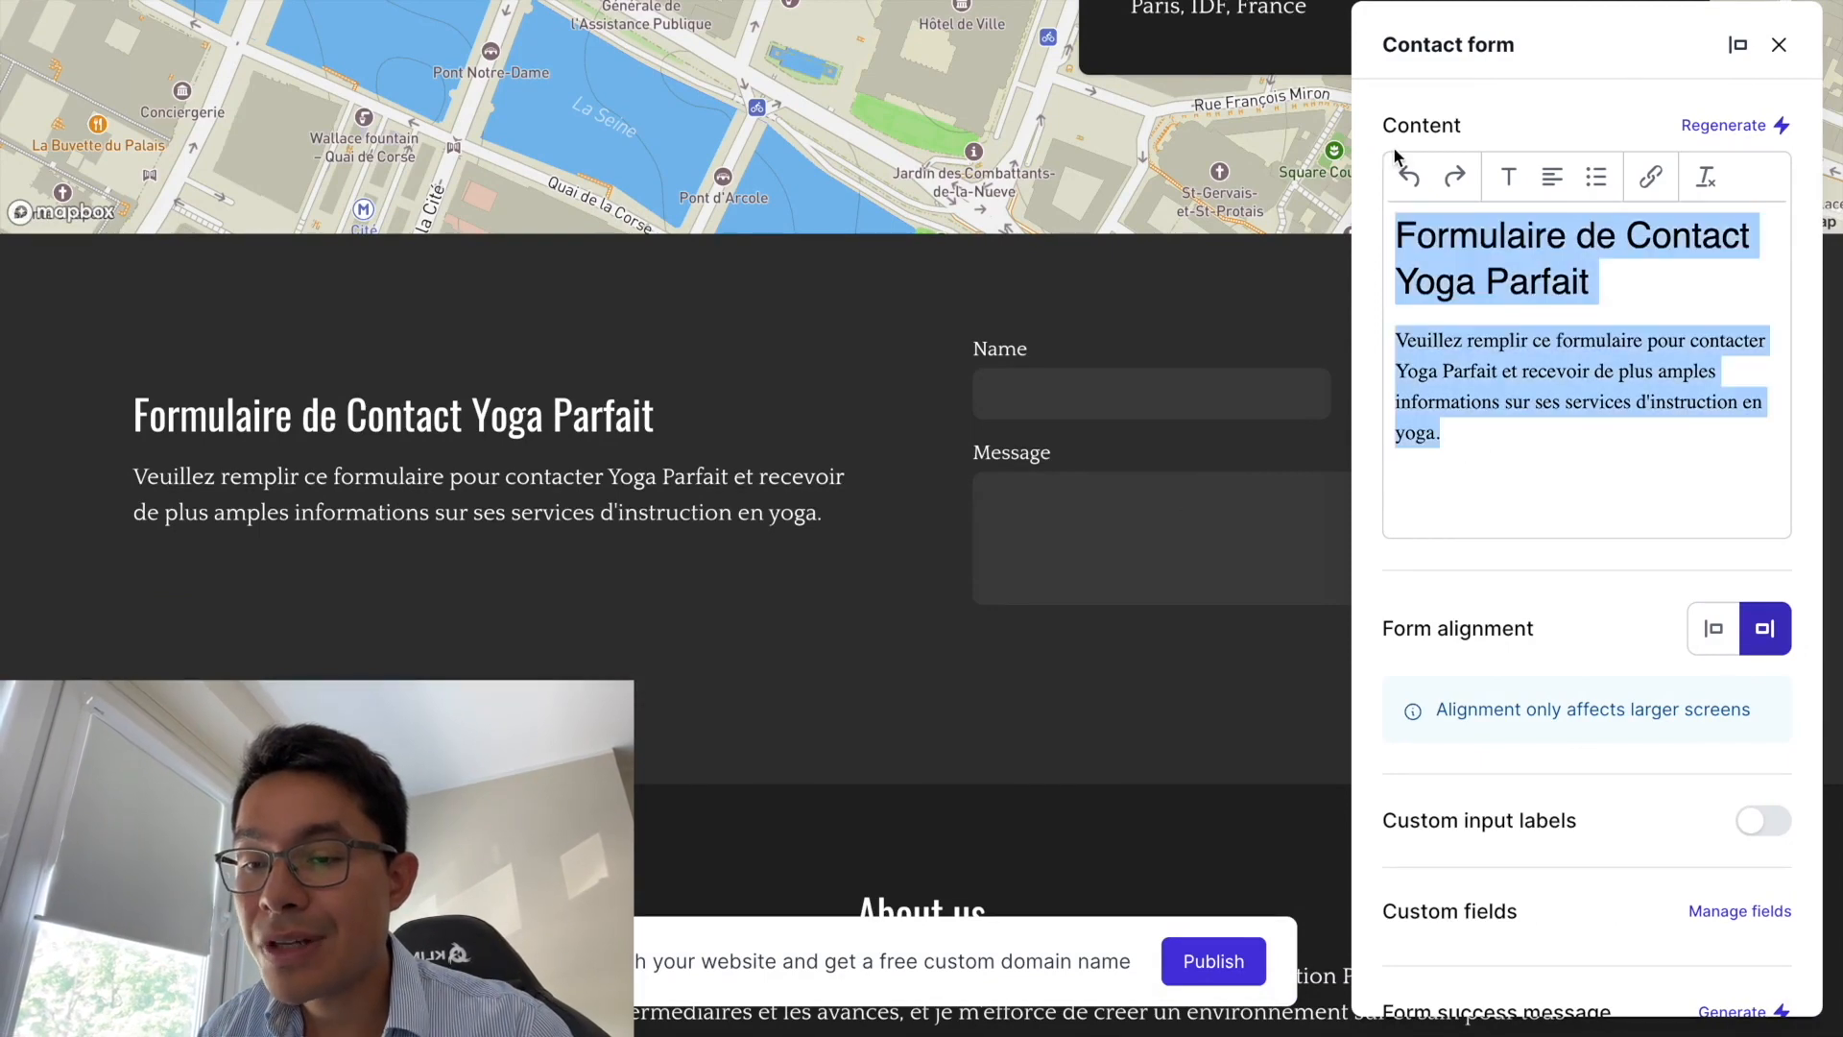
key("BackSpace")
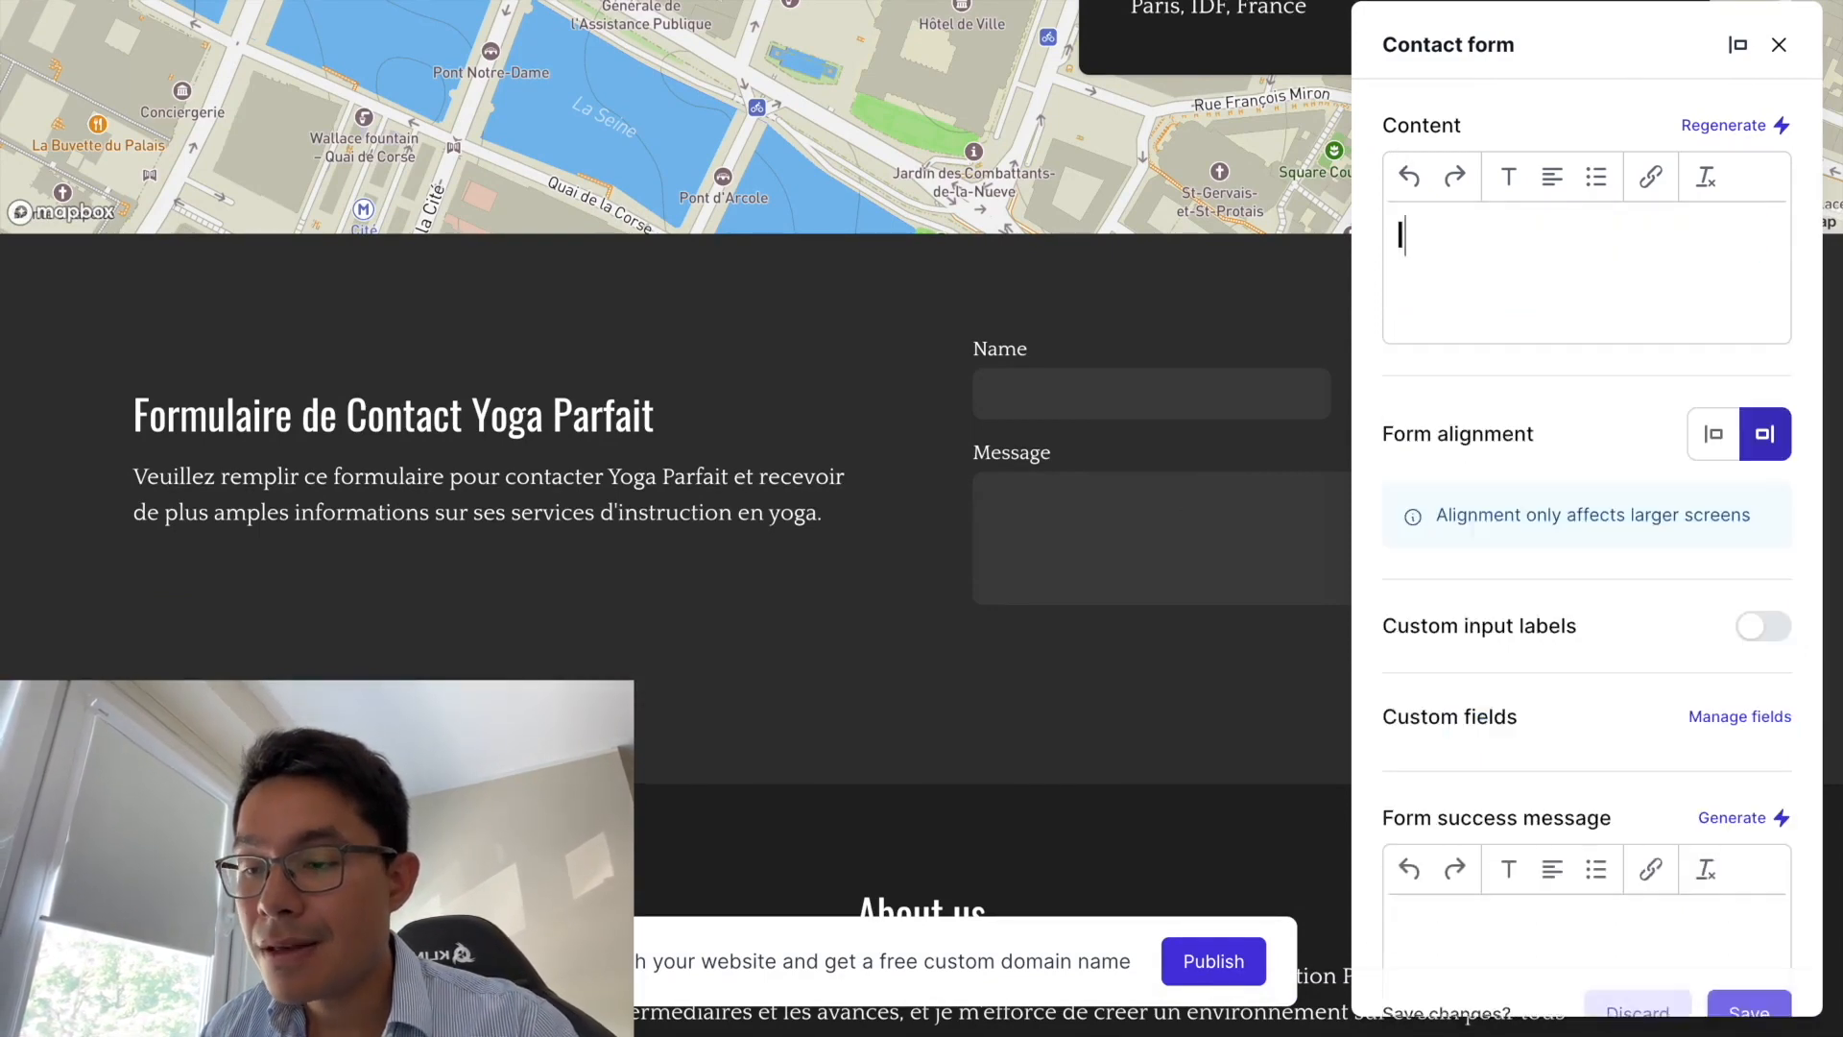
- Enter the heading 'Inscrivez-vous à une session offerte de Yoga au coeur de Paris'
type("Inscriv")
key("BackSpace")
type("-vous à une")
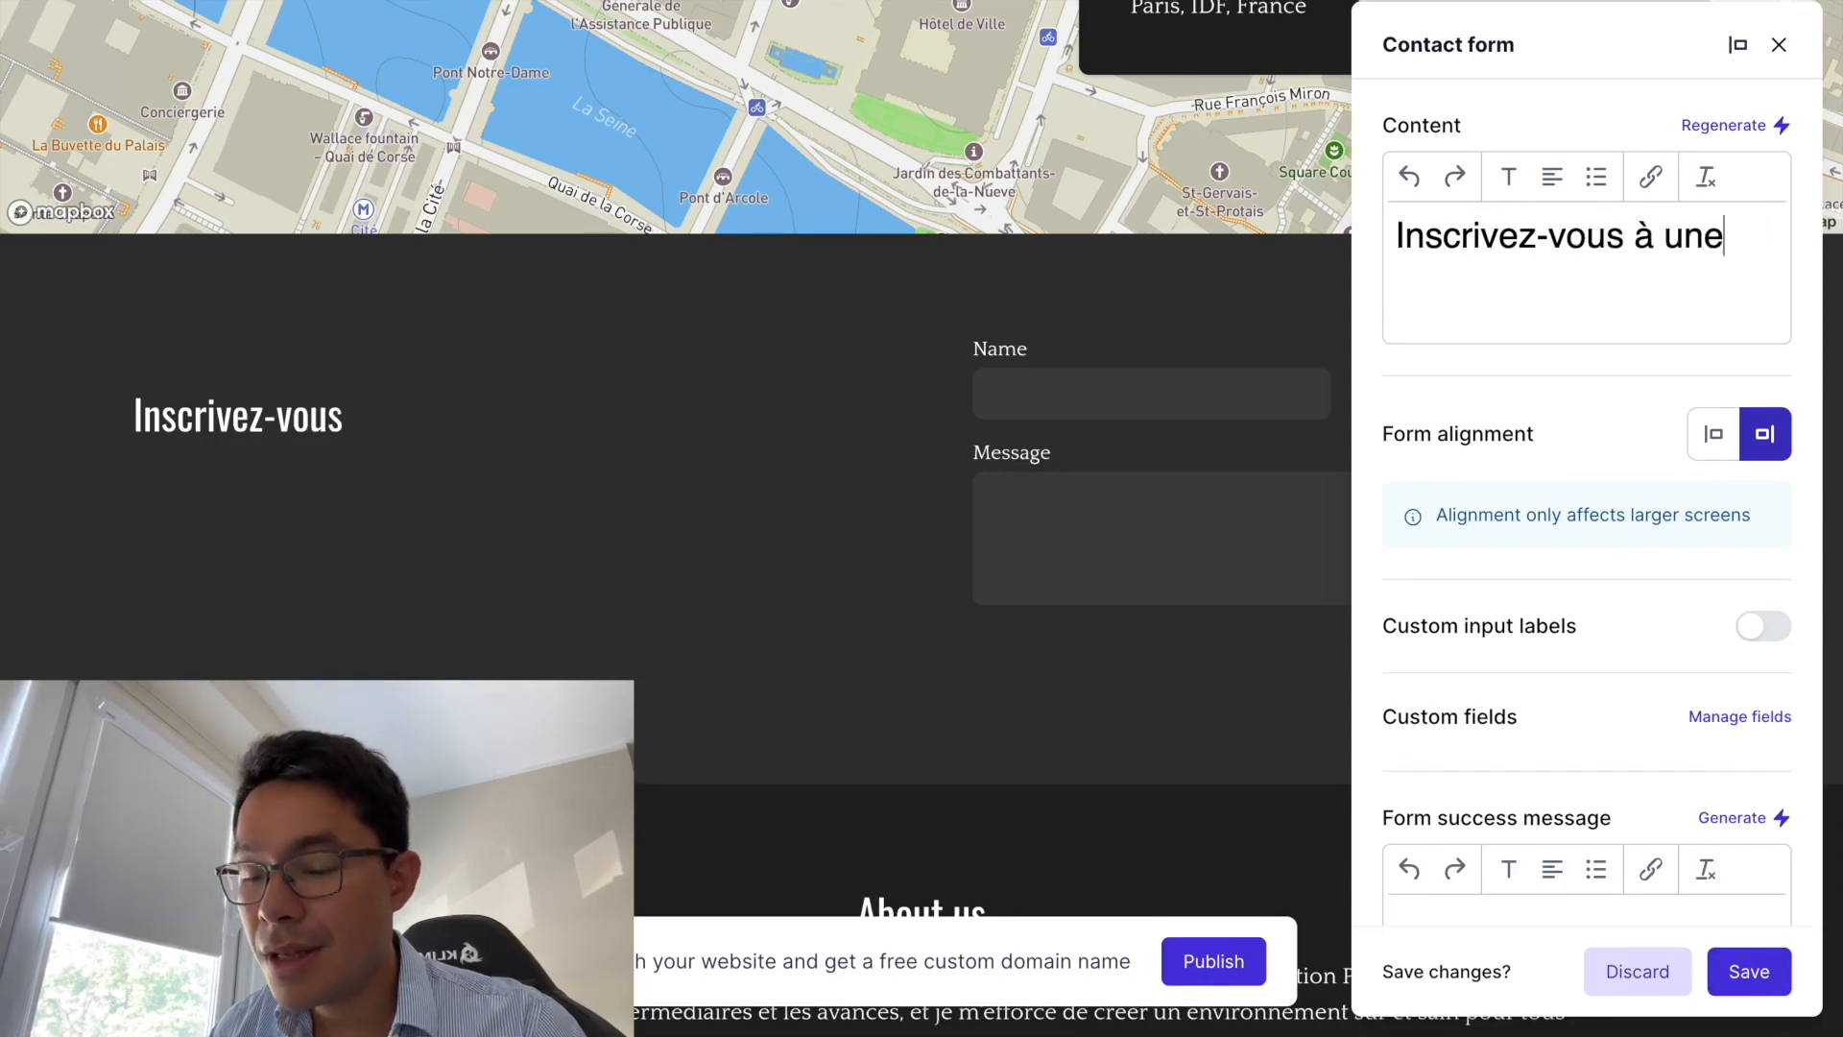
type(" session off")
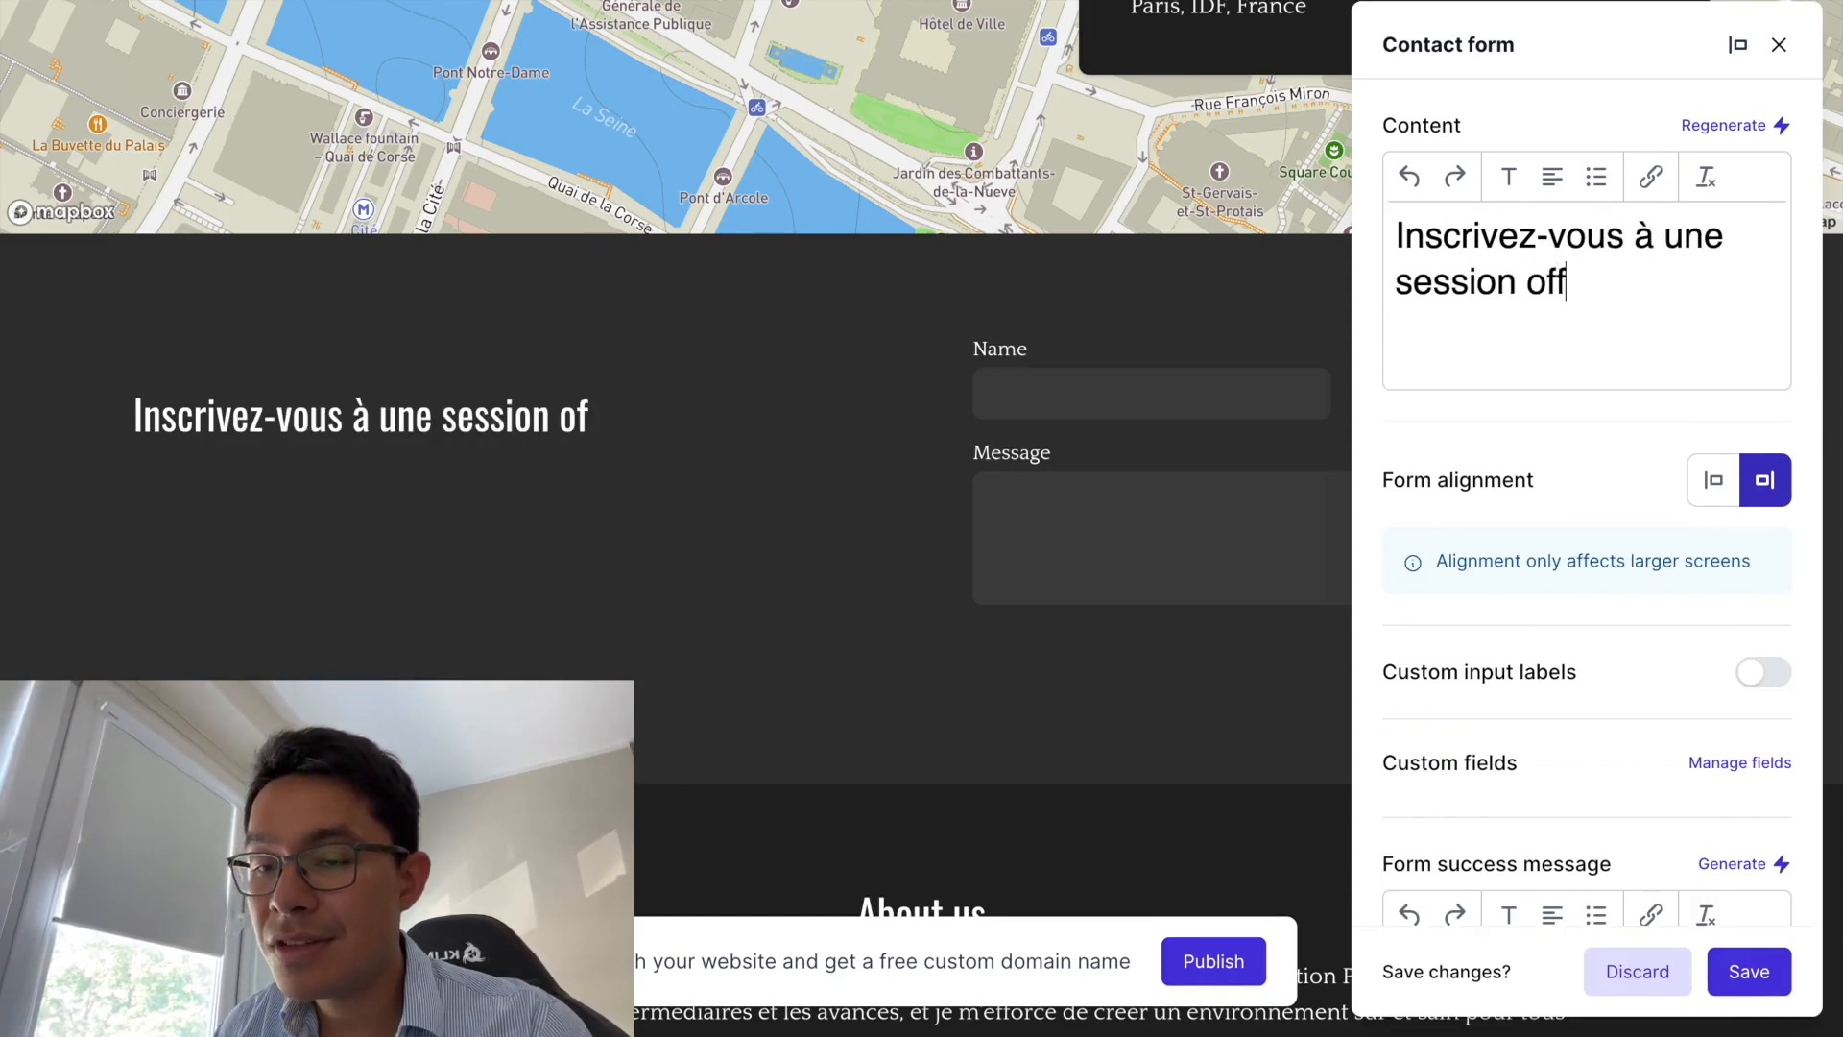
type("erte de Yoga au oc")
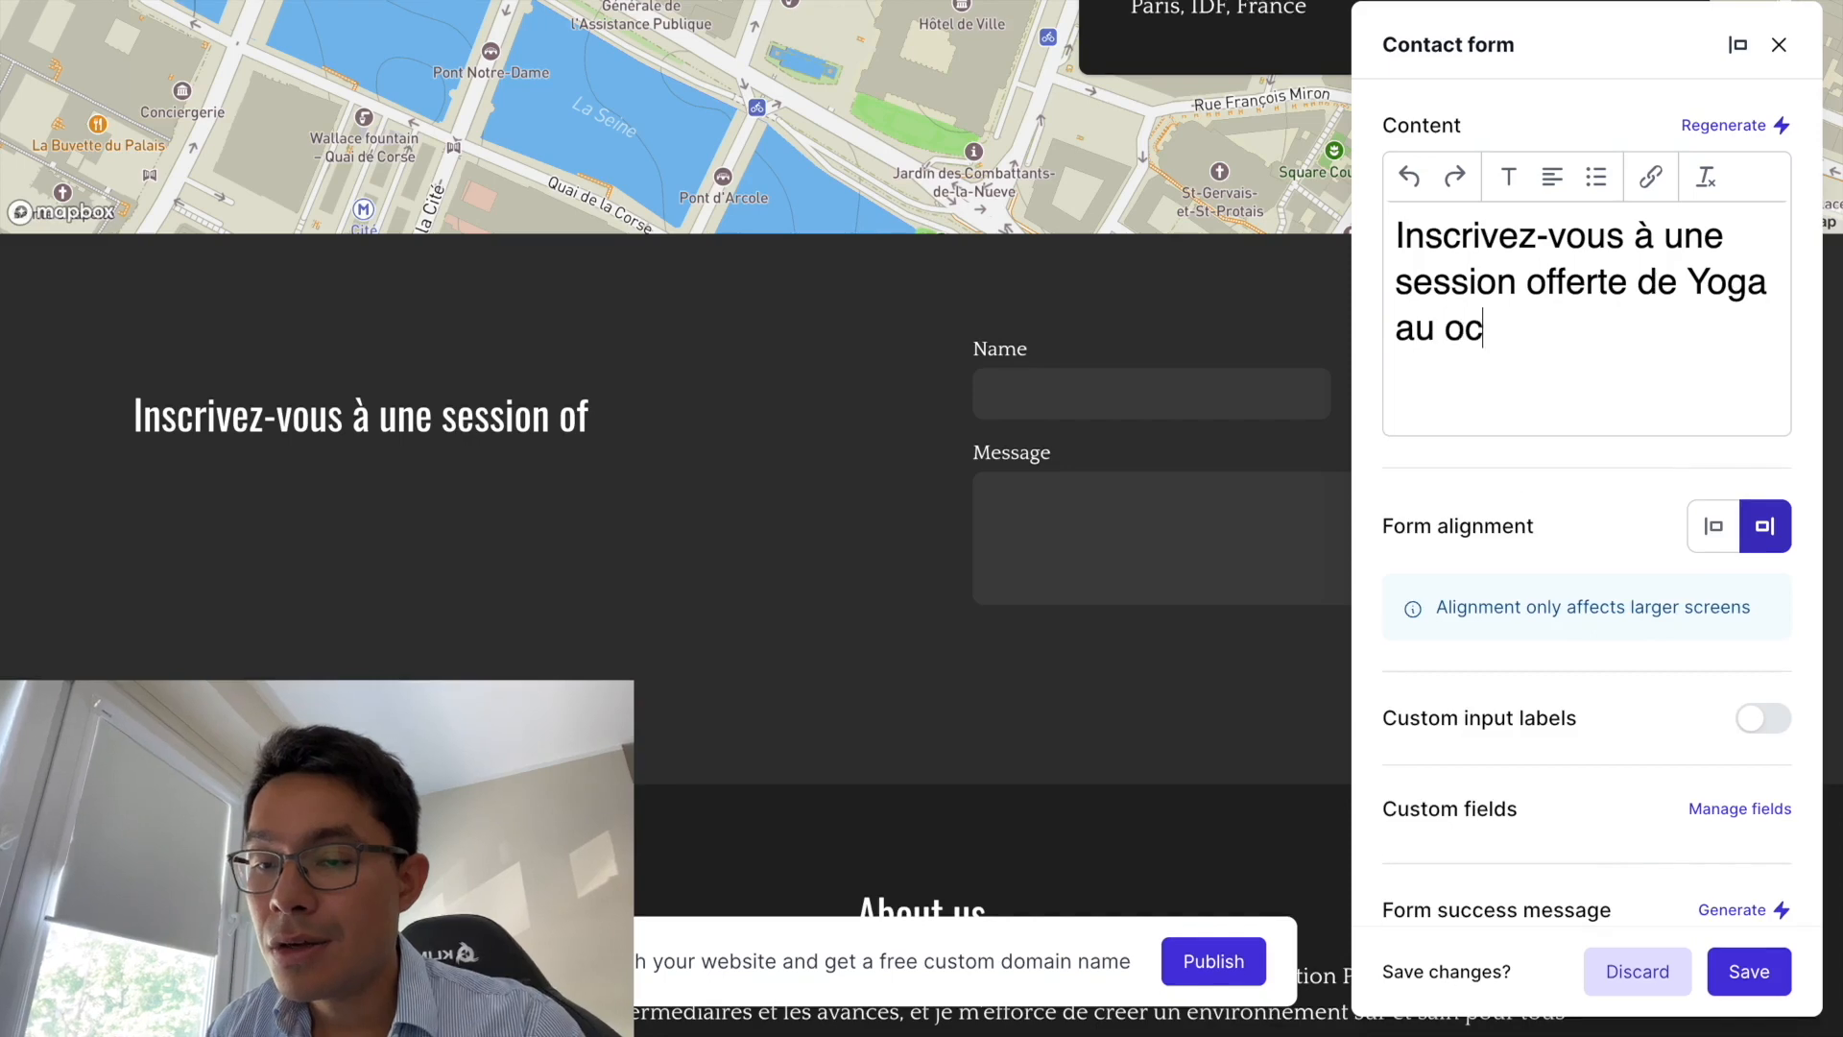
key("BackSpace")
key("BackSpace")
type("coeurs")
key("BackSpace")
type("de Paris")
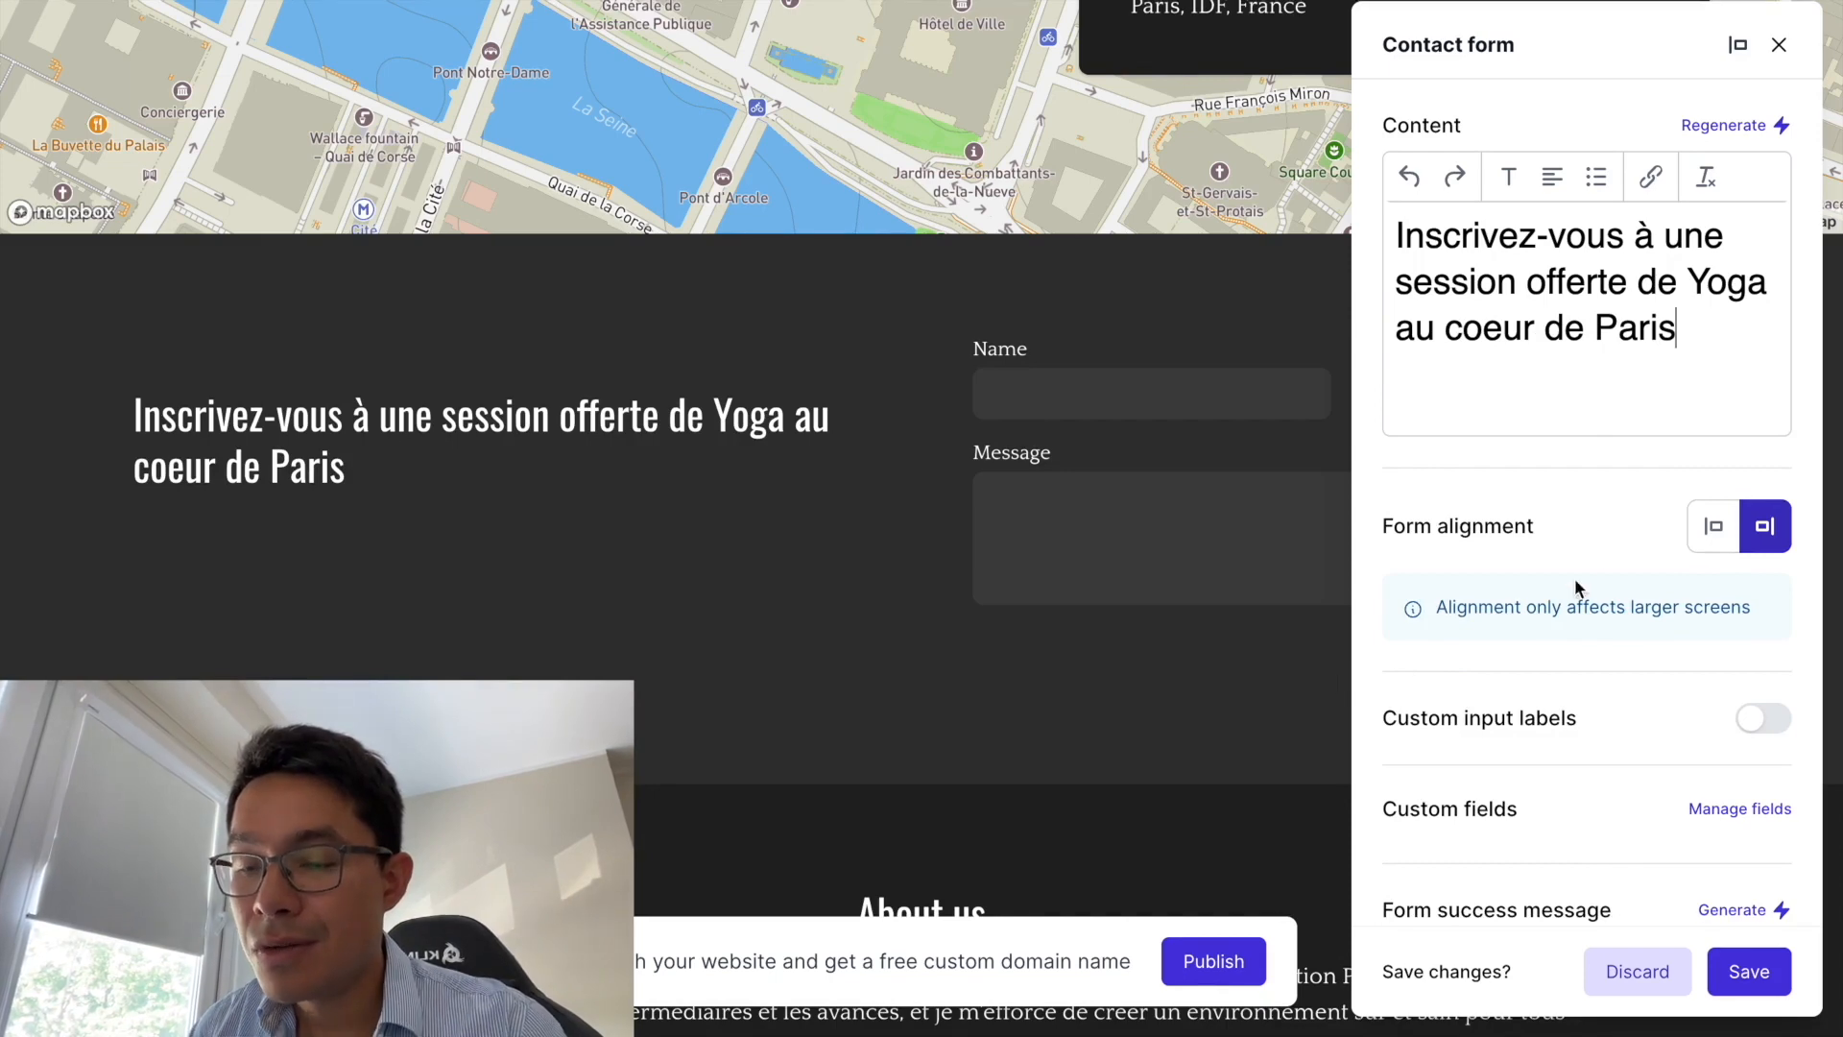
scroll(1420, 600, "down", 3)
scroll(1450, 735, "down", 2)
scroll(1449, 735, "up", 5)
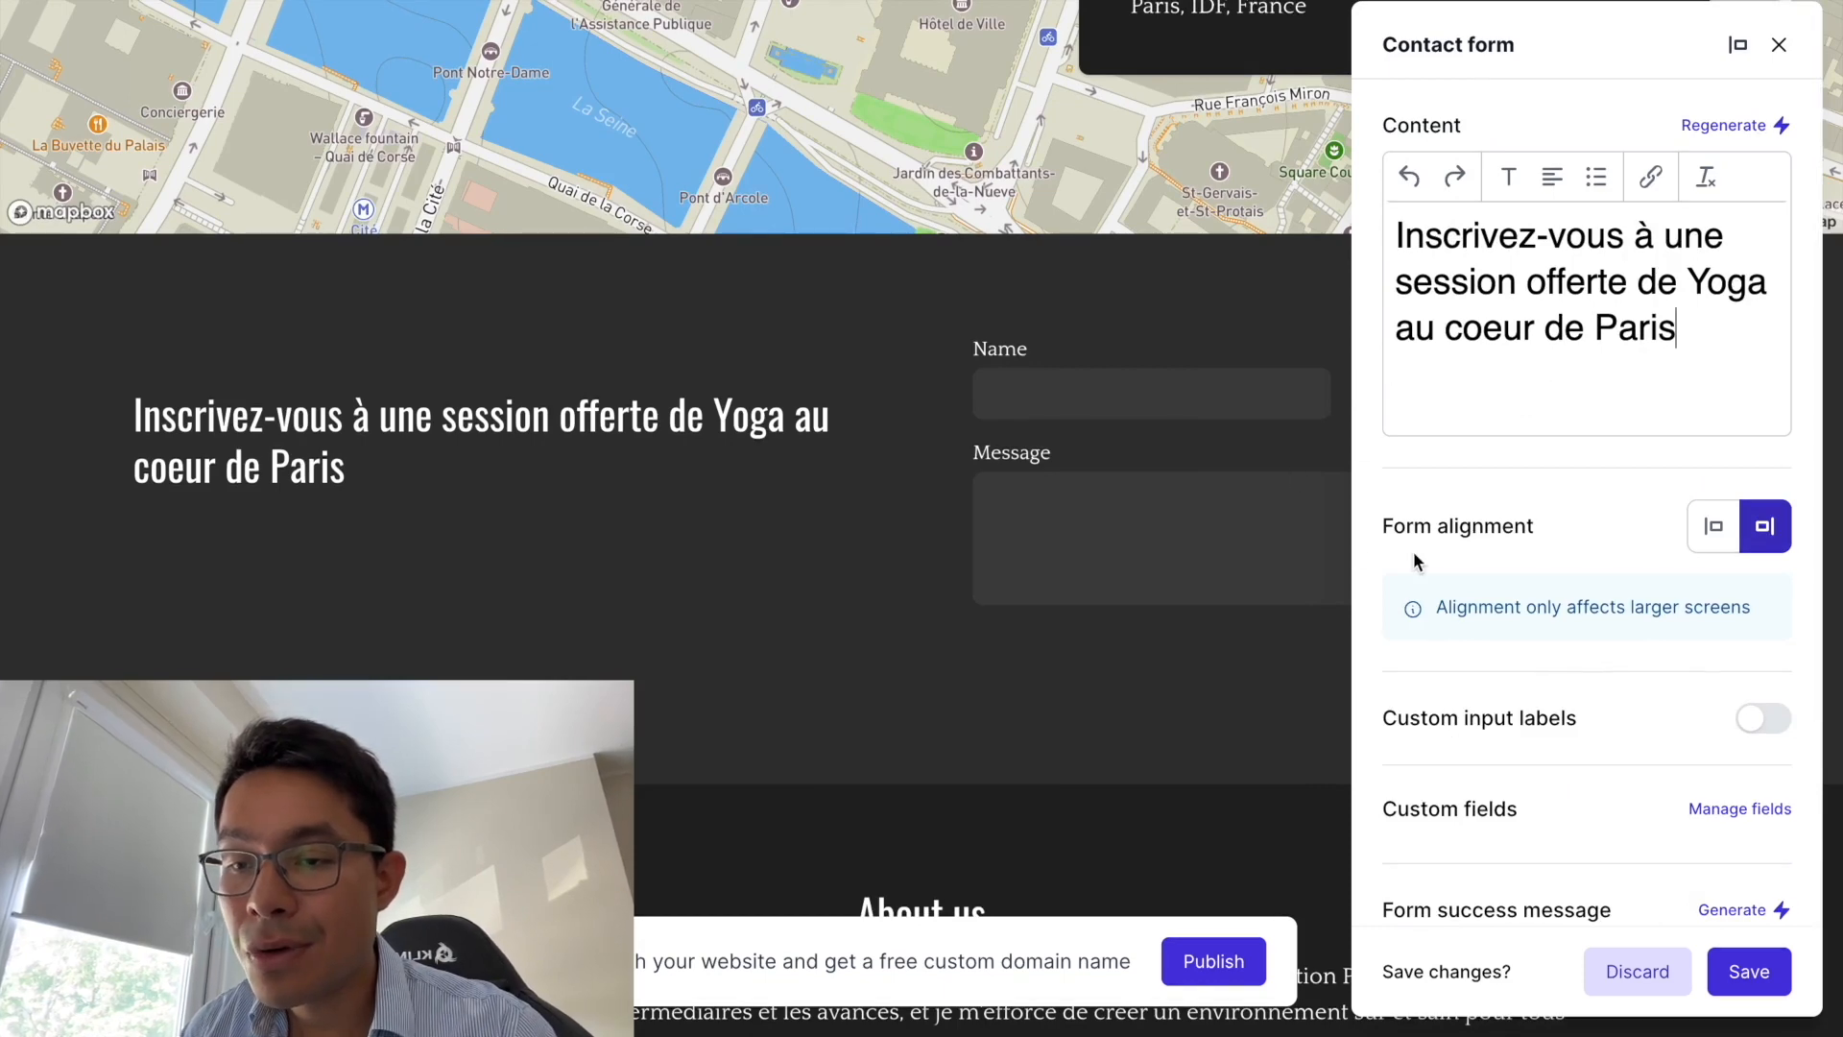
scroll(1413, 551, "down", 1)
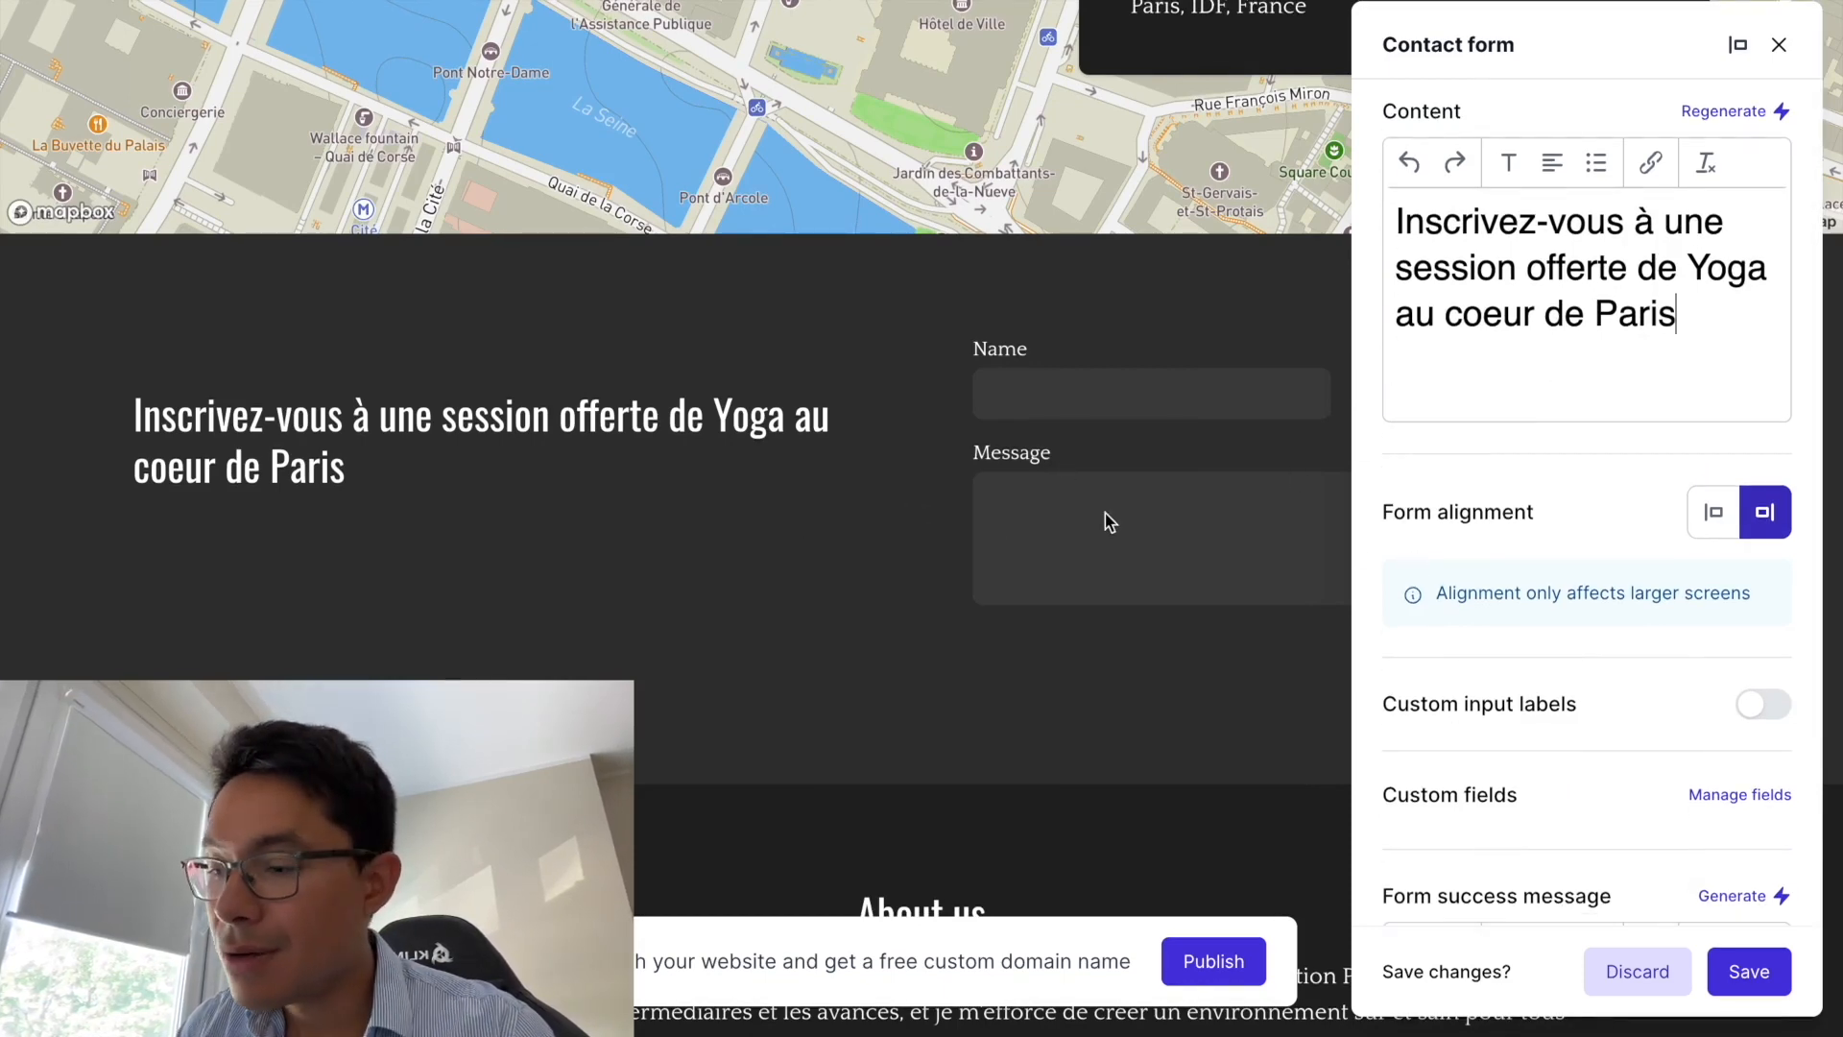
- Add and save a Niveau de Yoga checkbox field offering Débutant and Intermédiaire
left_click(1725, 798)
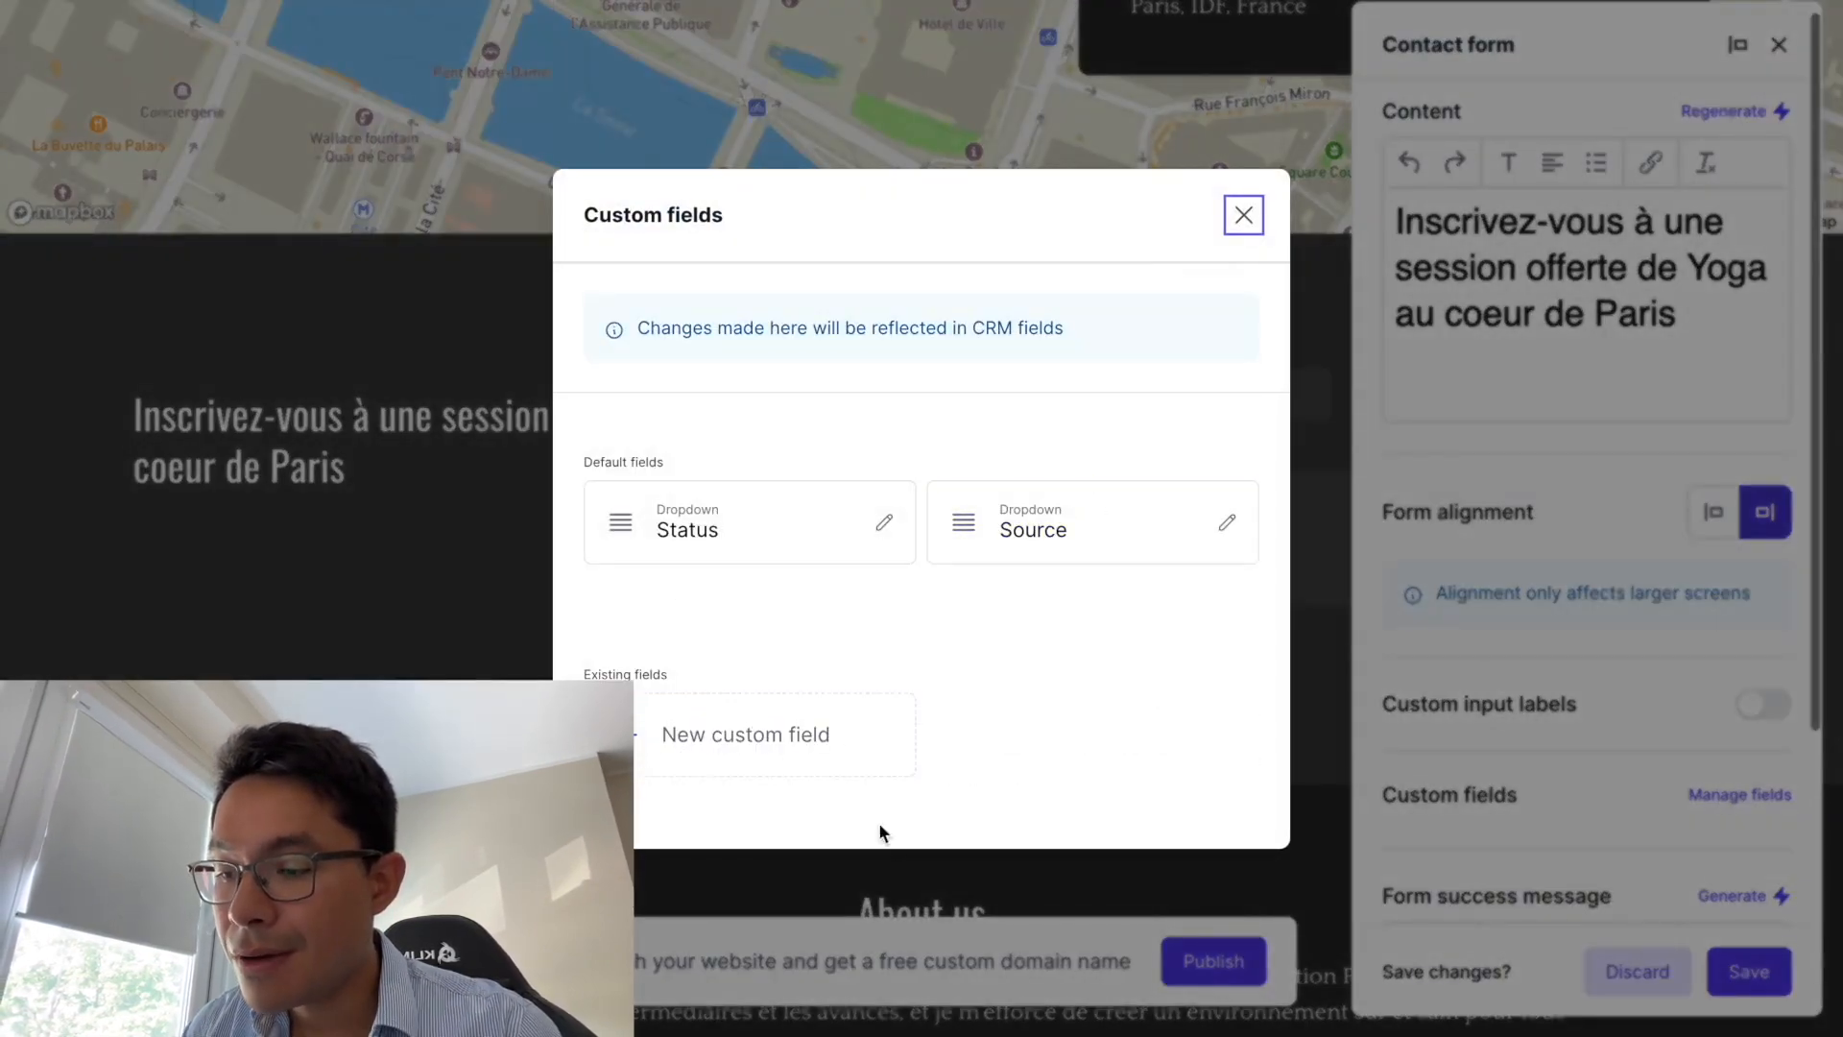
left_click(823, 761)
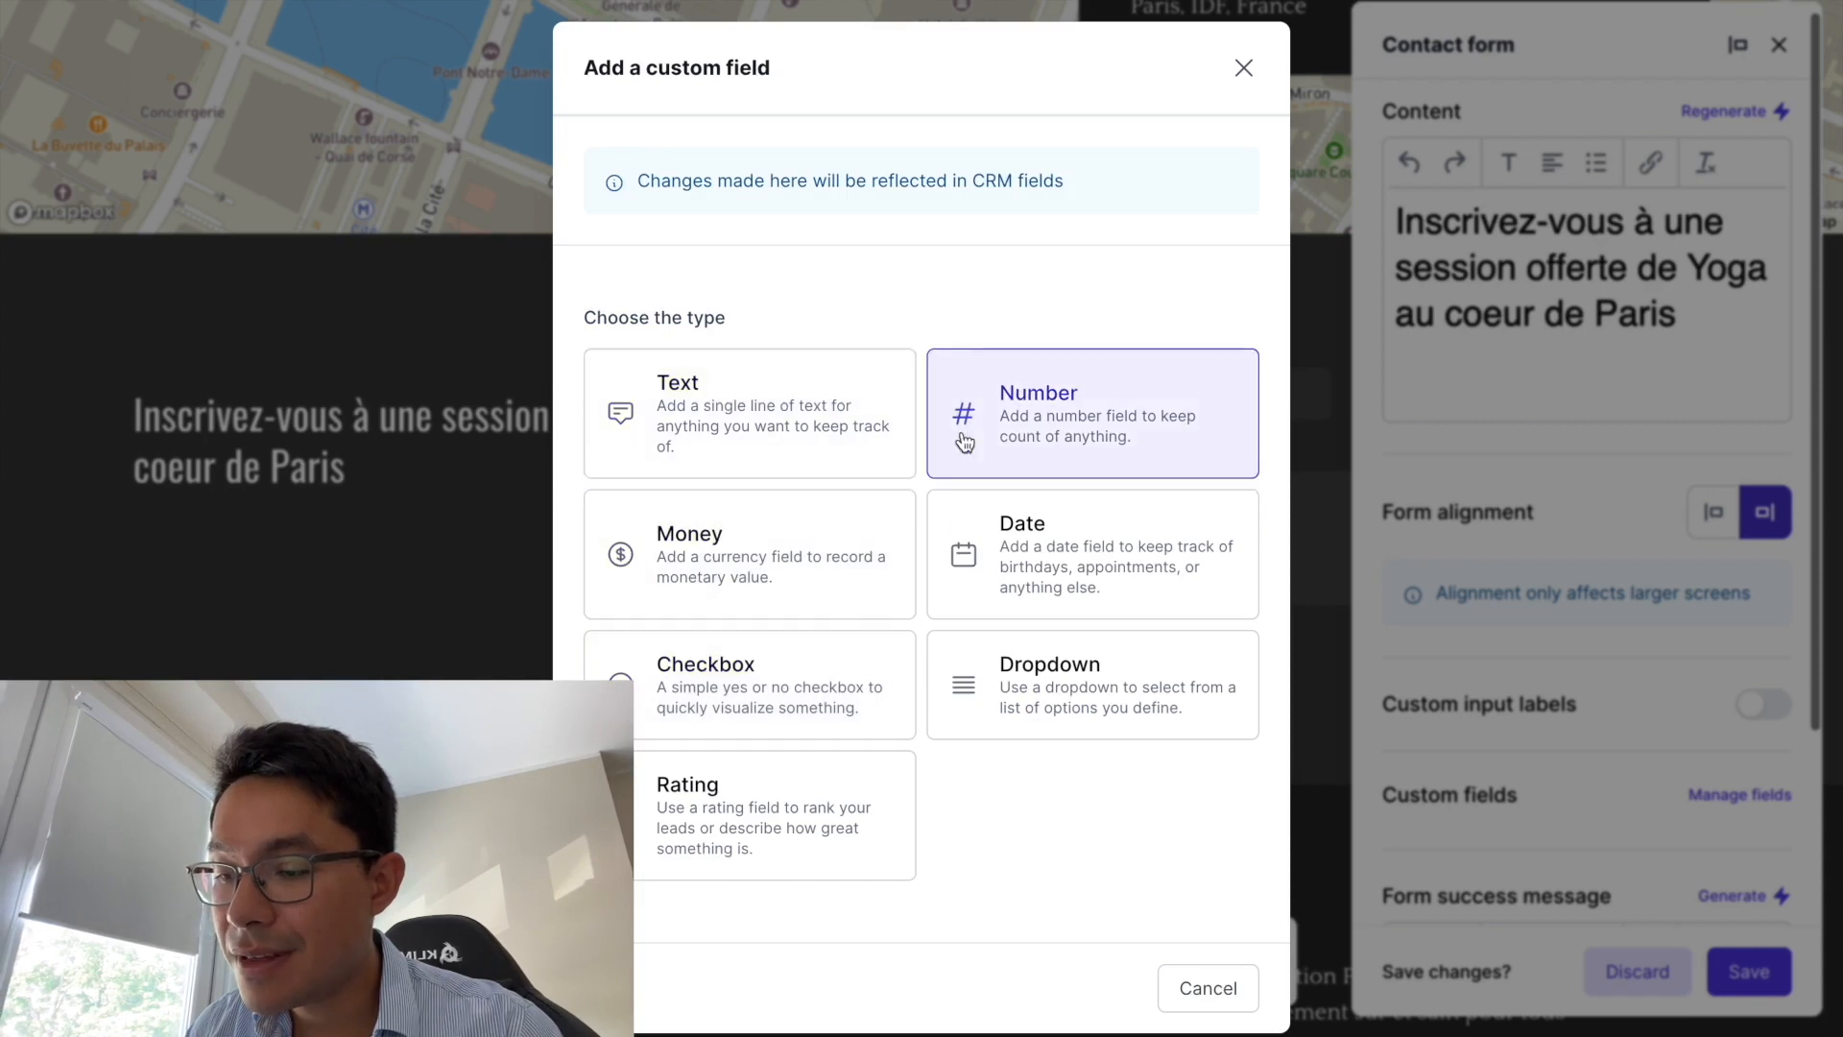
left_click(782, 671)
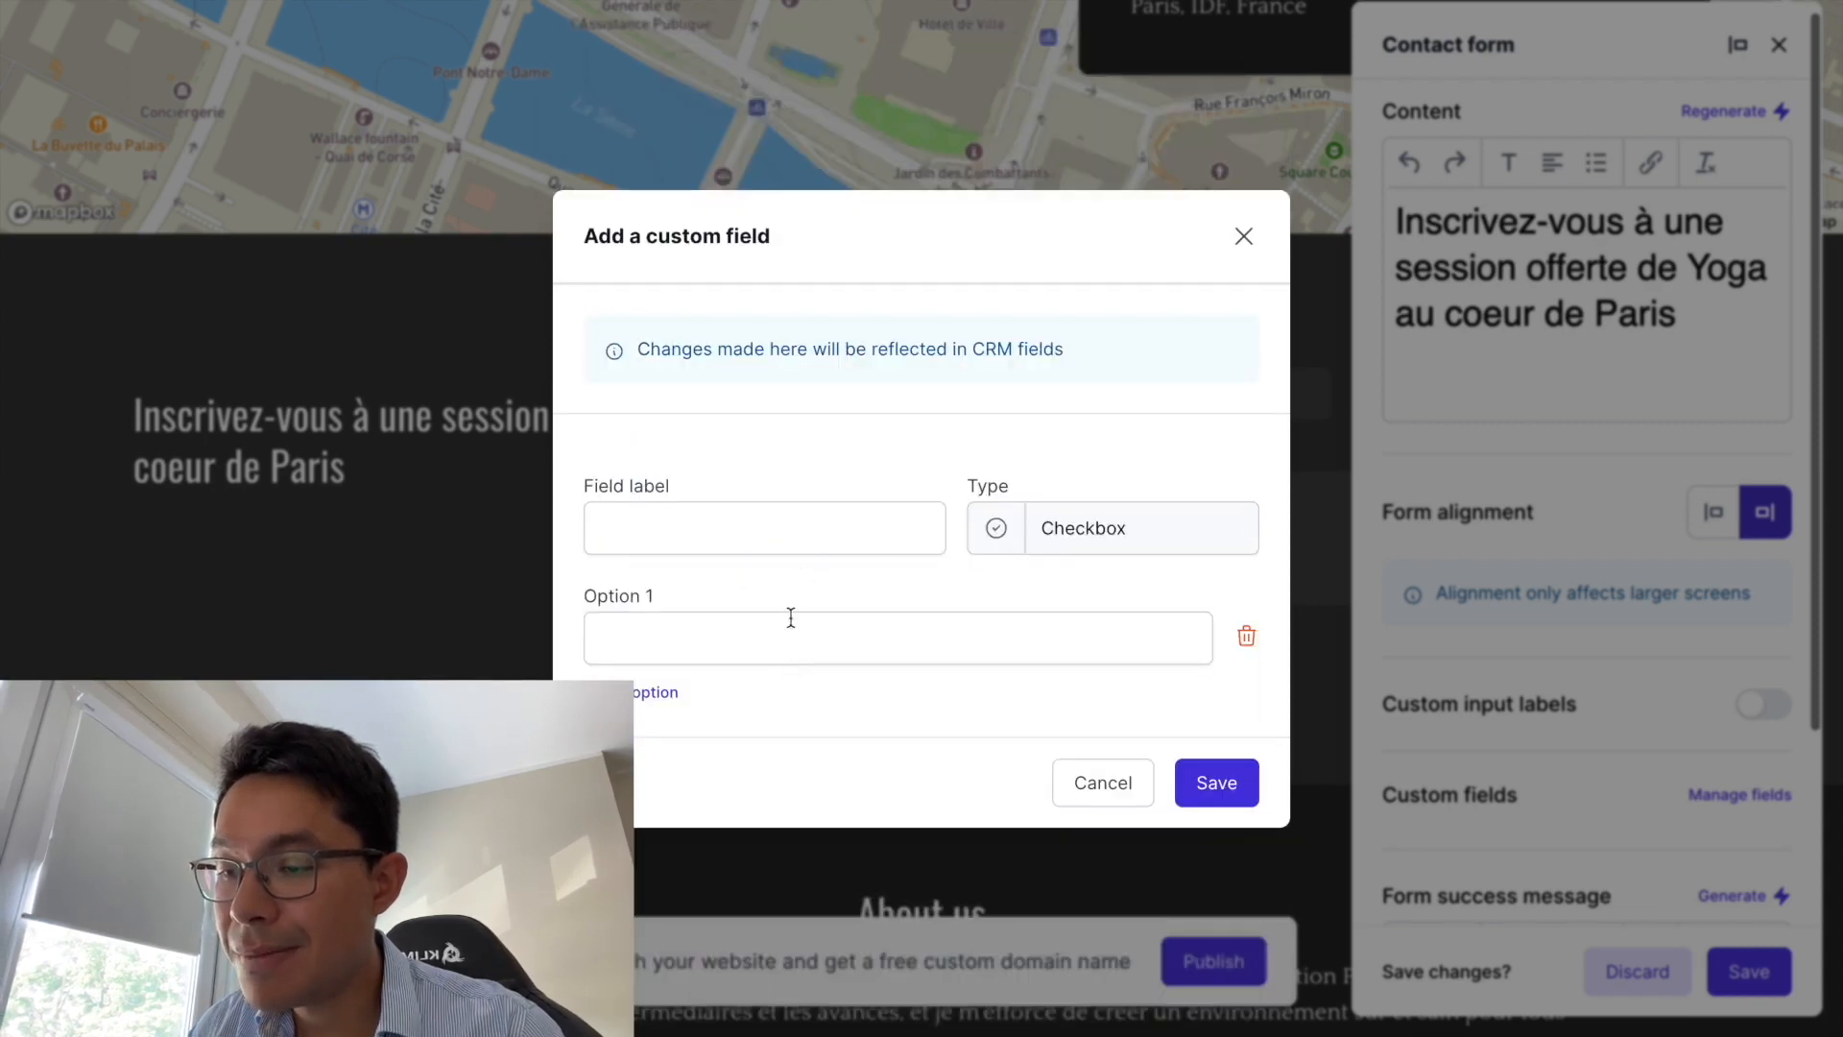
left_click(748, 518)
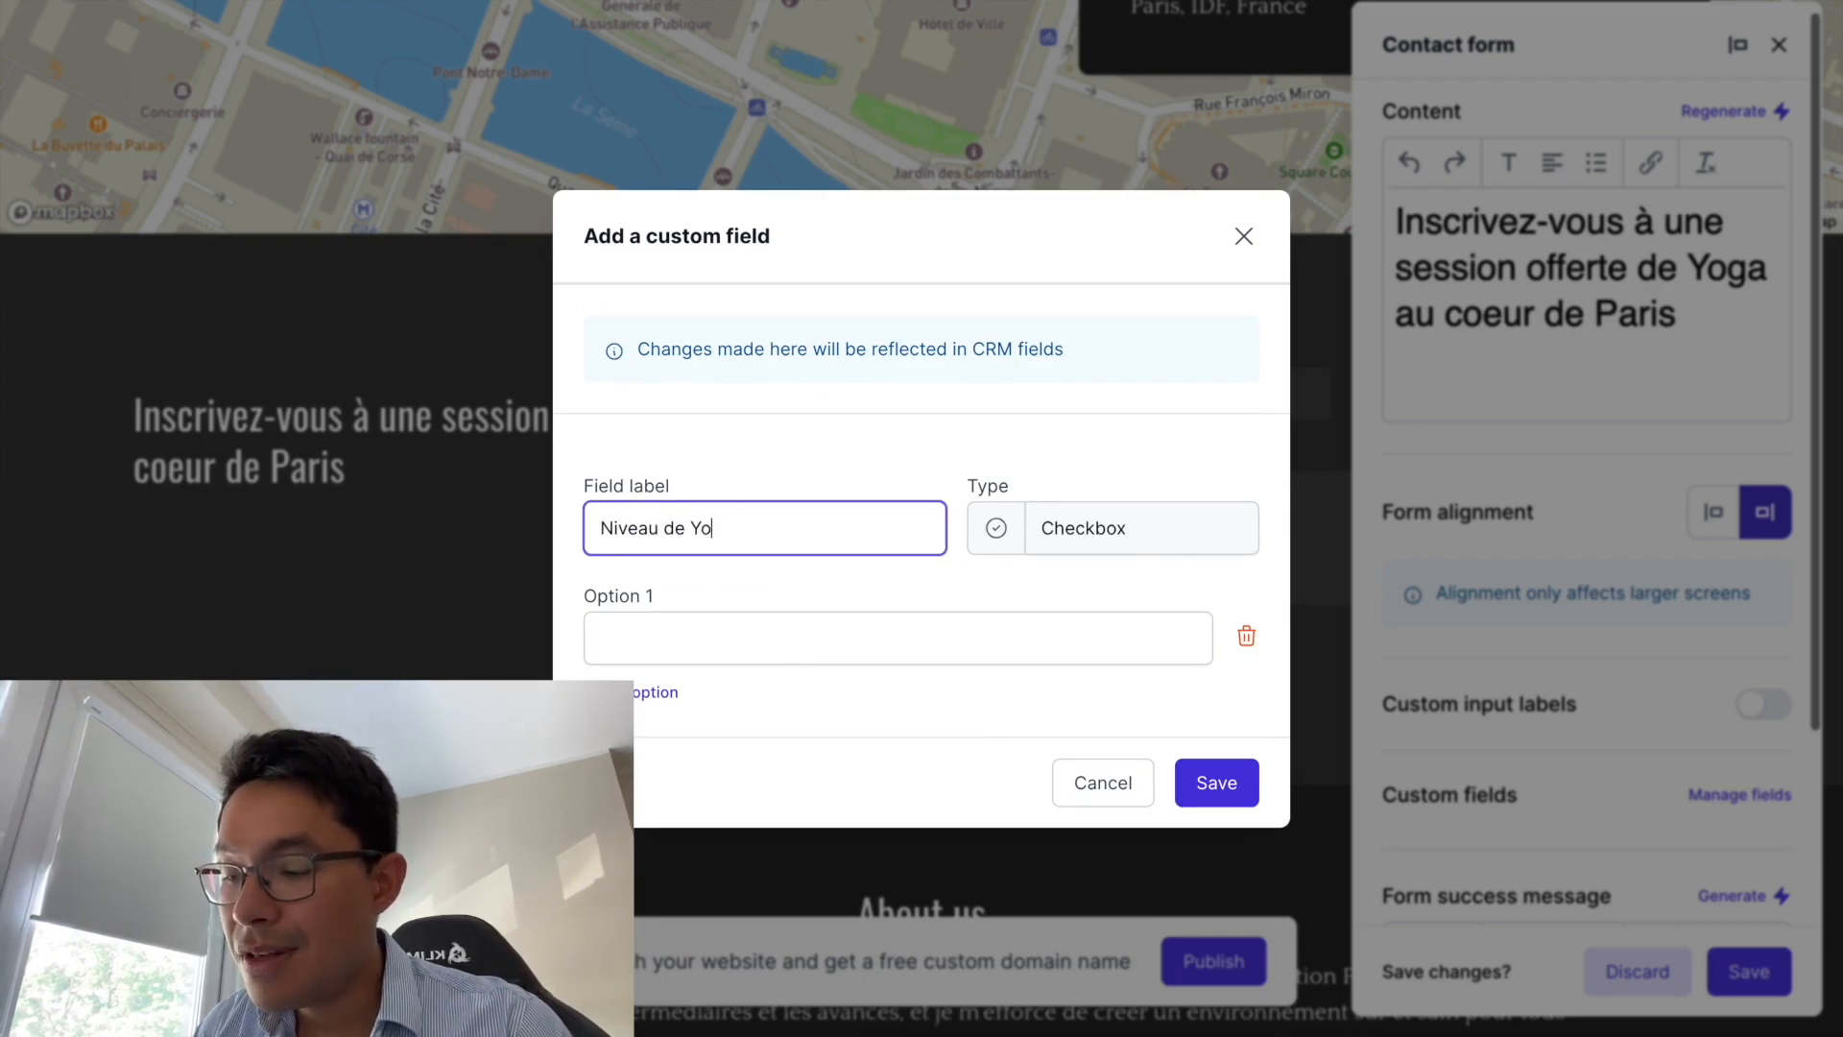
left_click(739, 617)
type("Débutant")
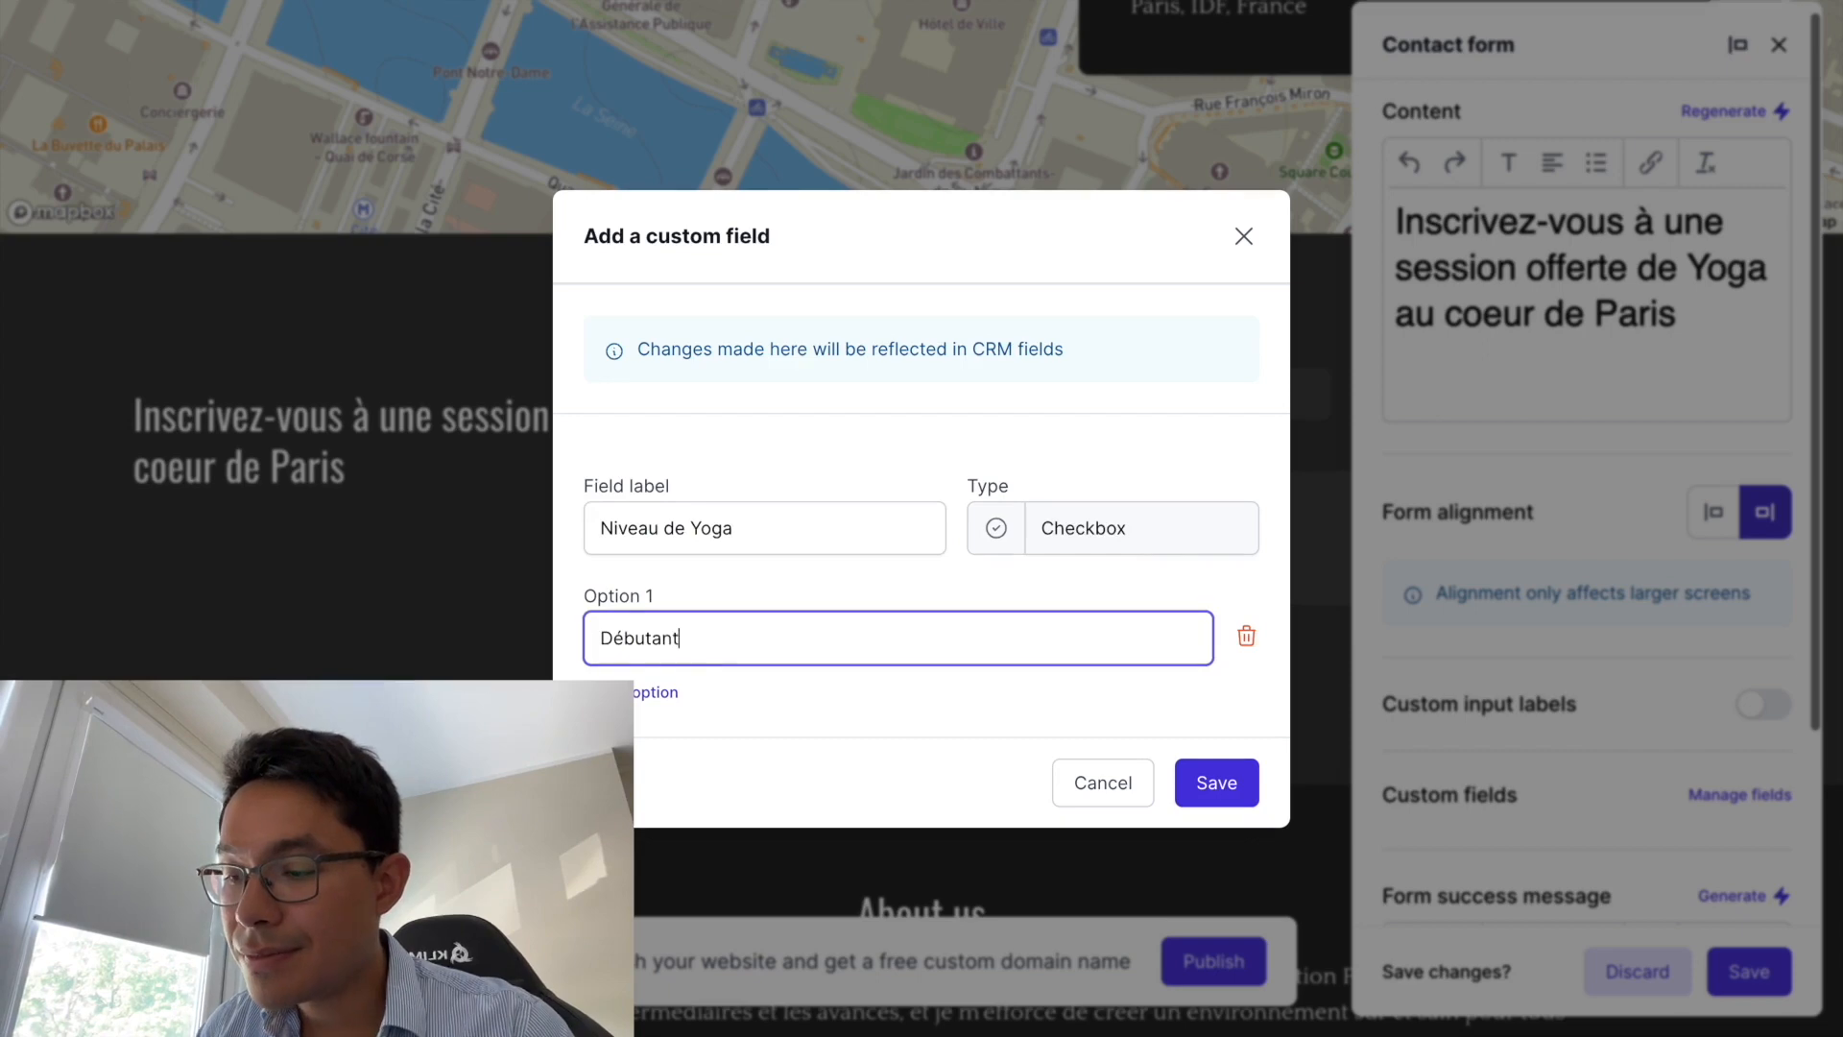
left_click(665, 695)
left_click(711, 690)
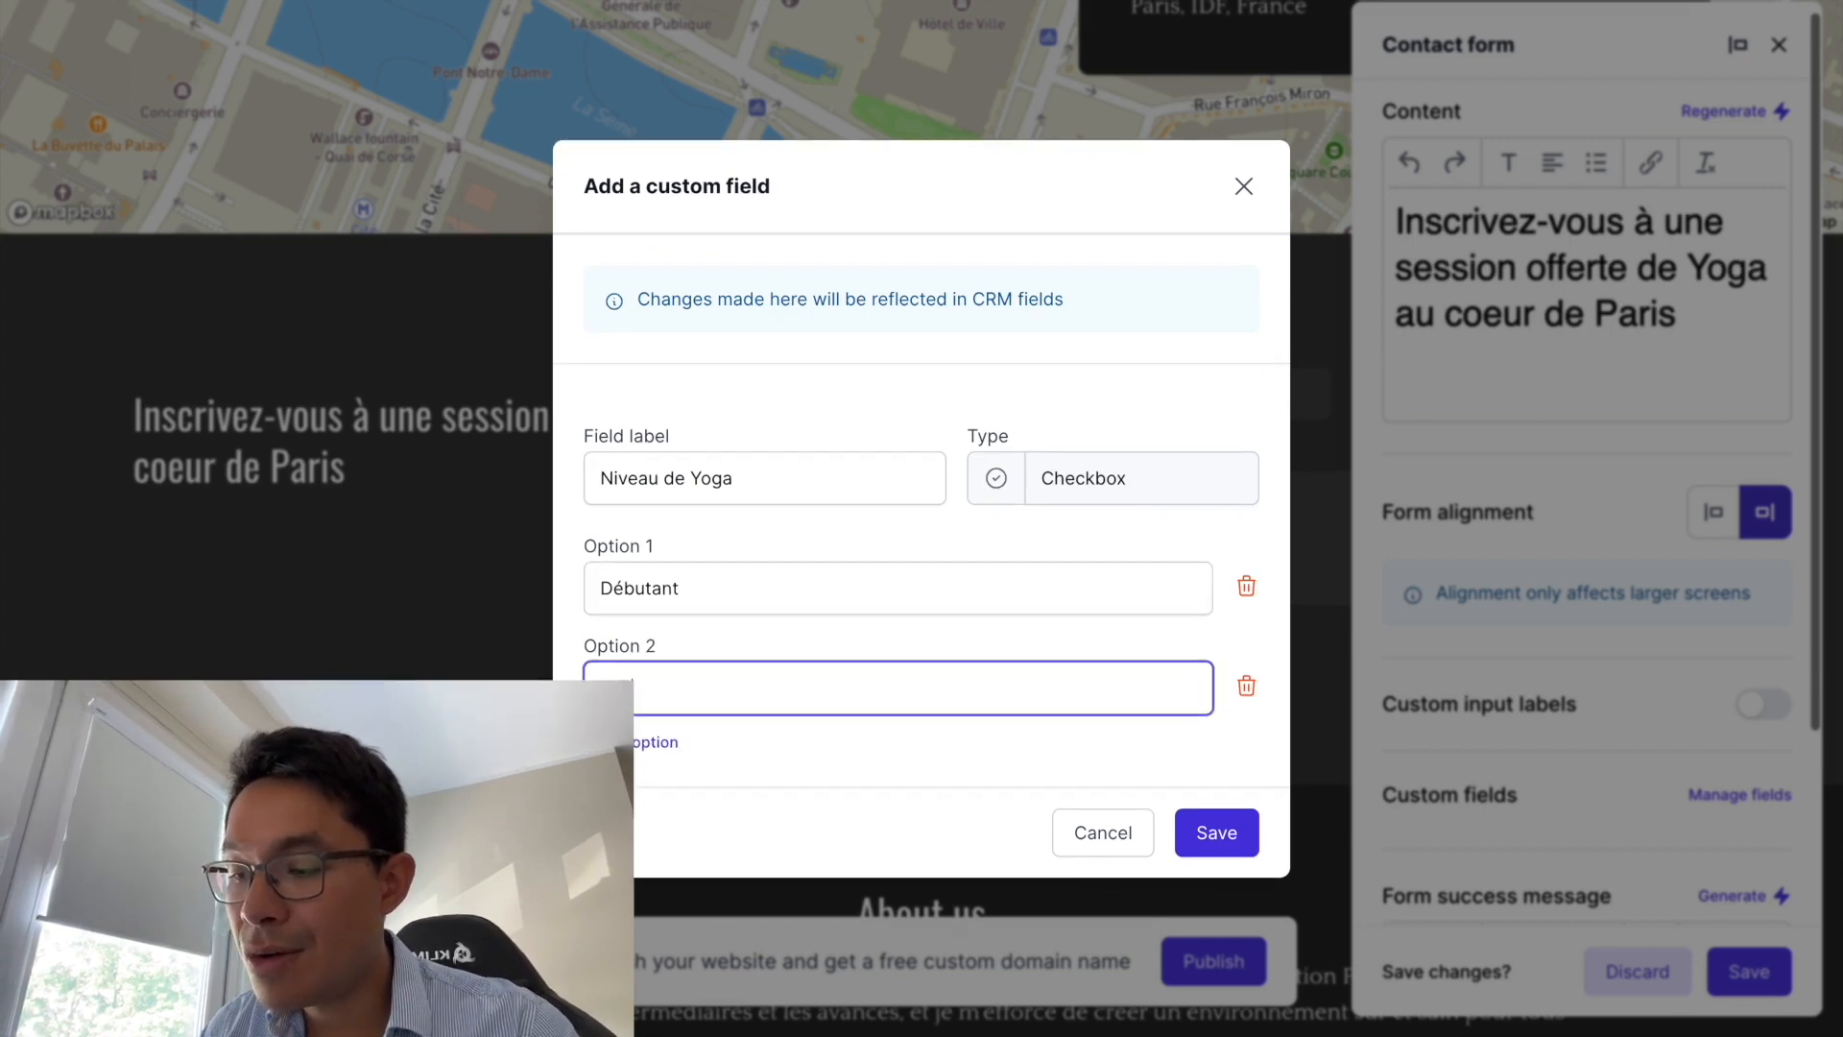
left_click(1247, 831)
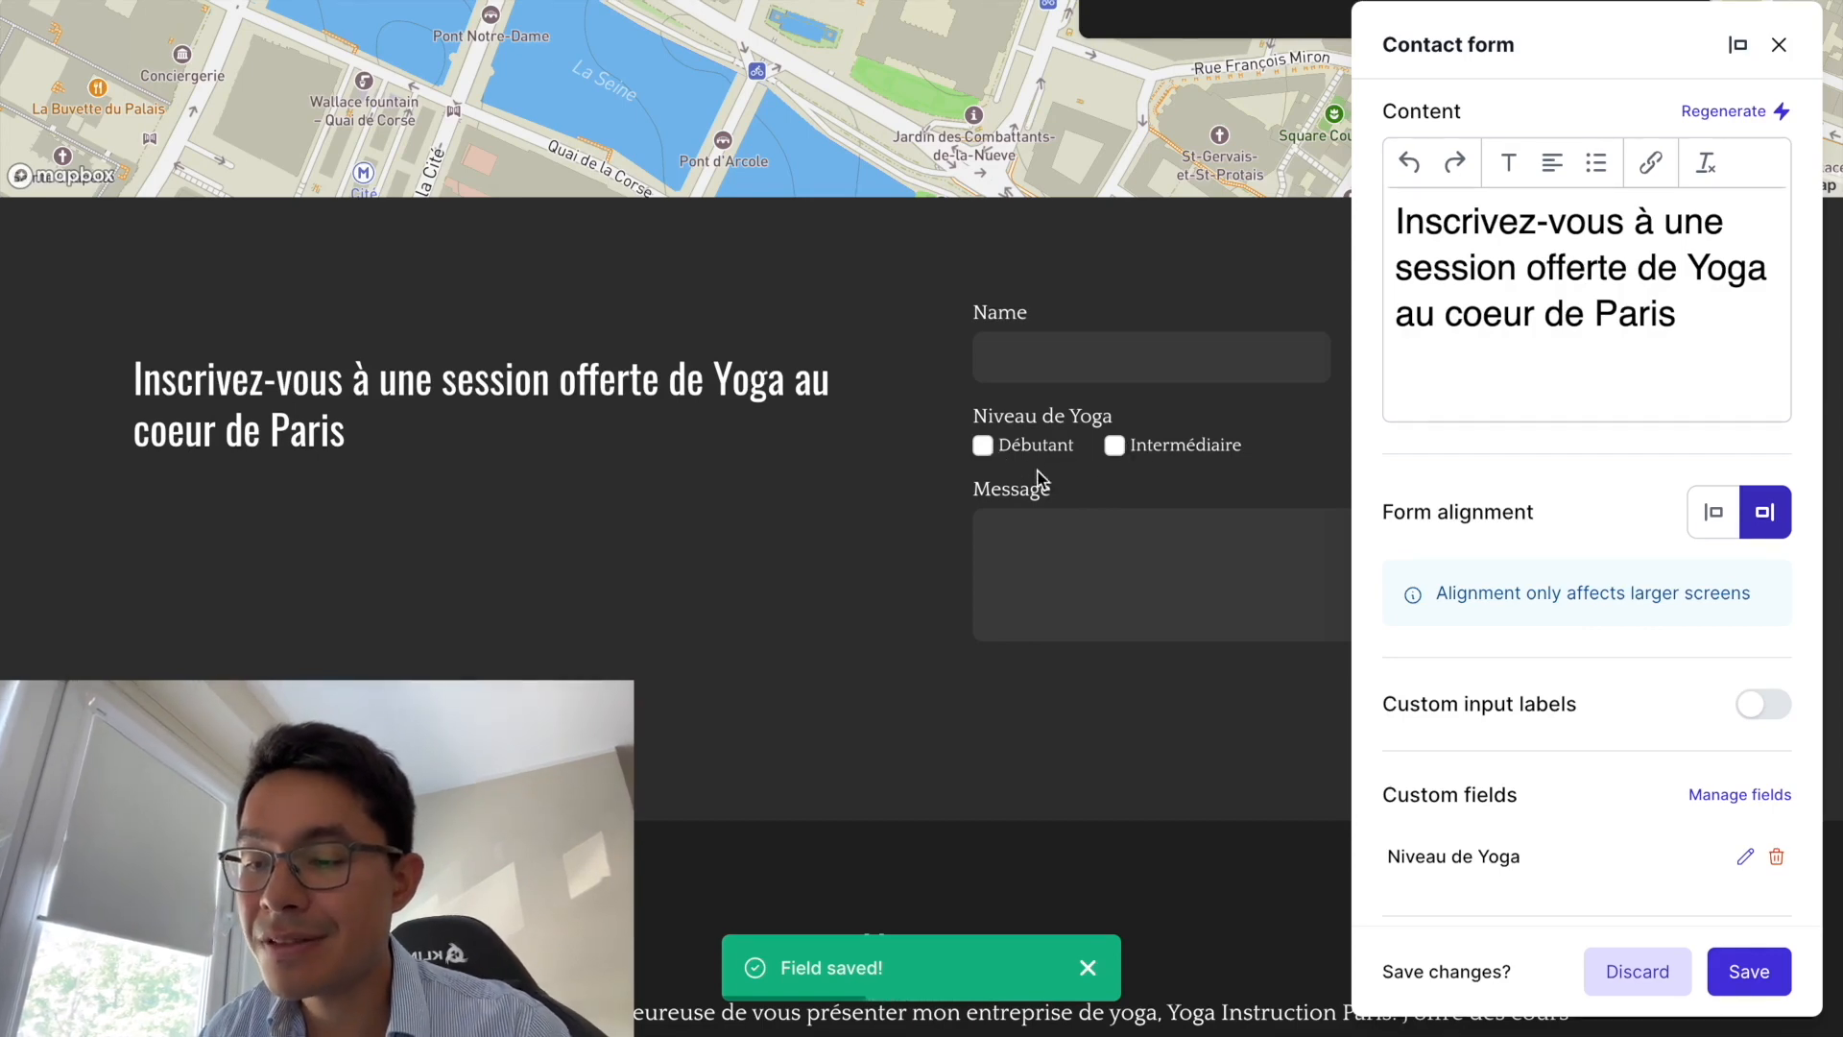
- Apply the contact form changes and open the published site through its temporary live link
left_click(1793, 43)
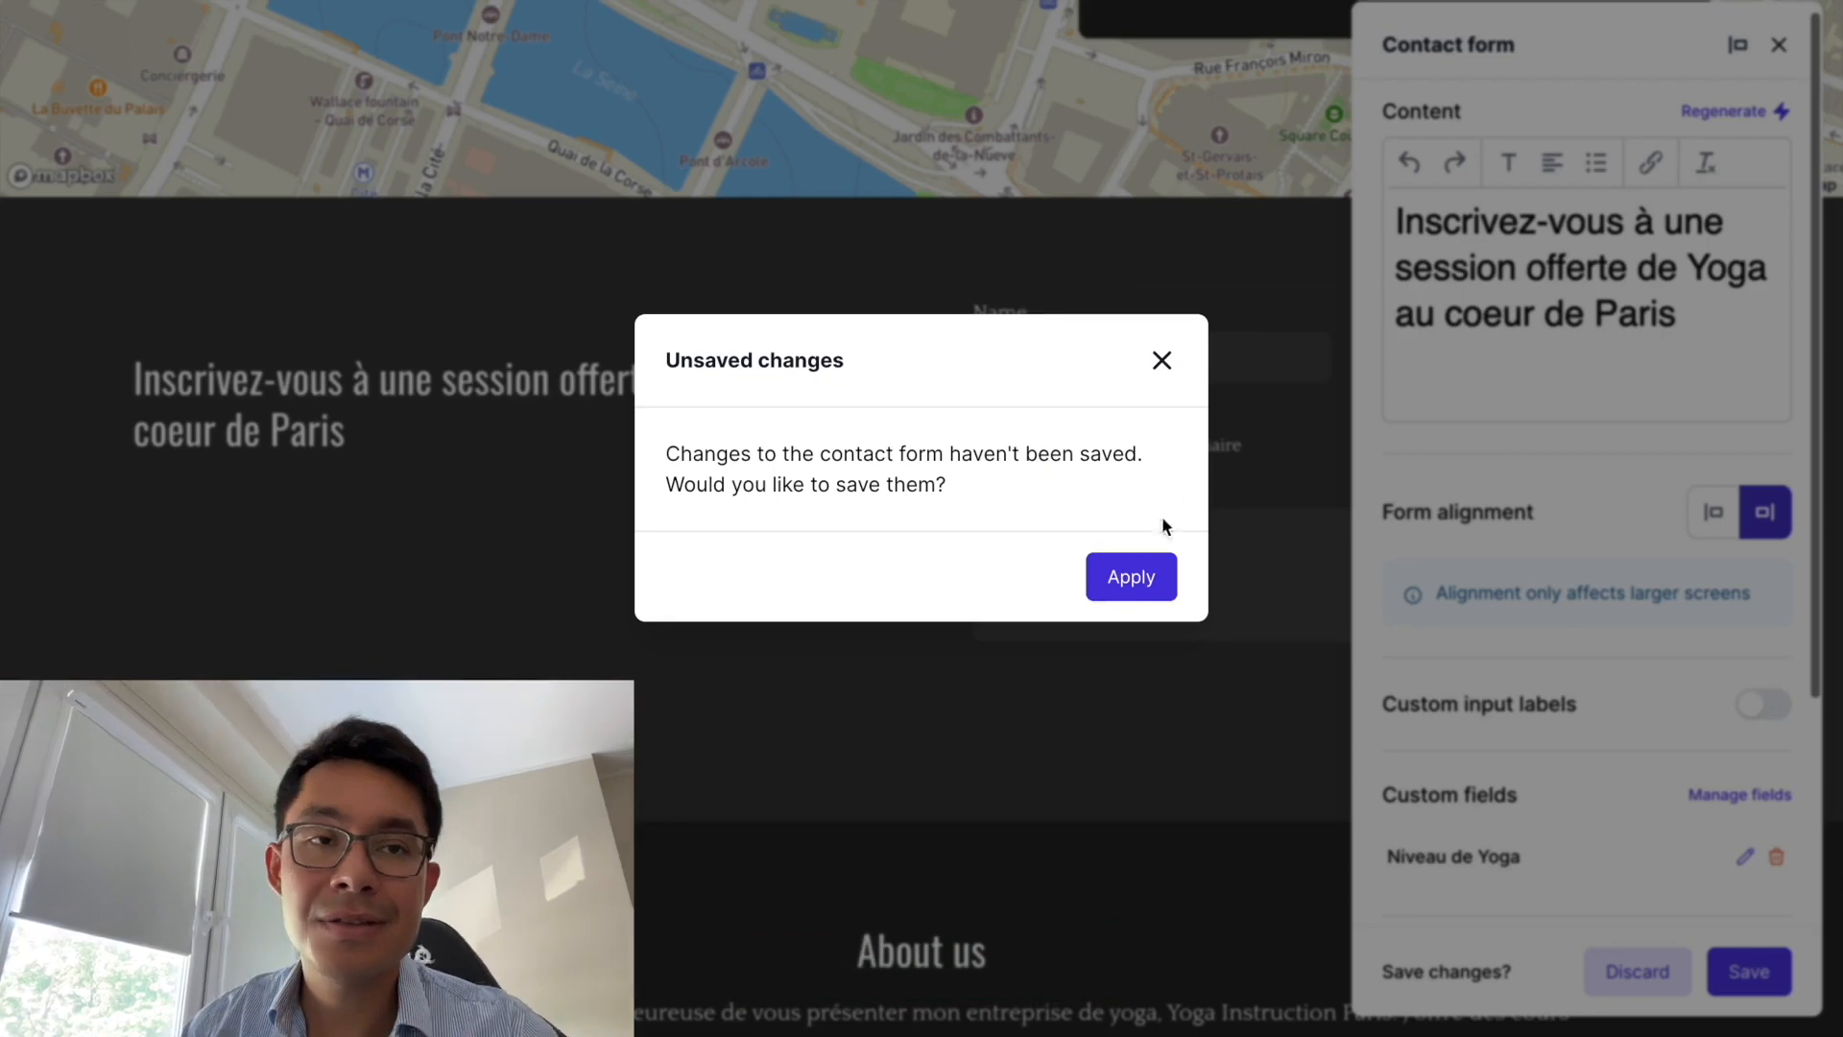
left_click(1141, 559)
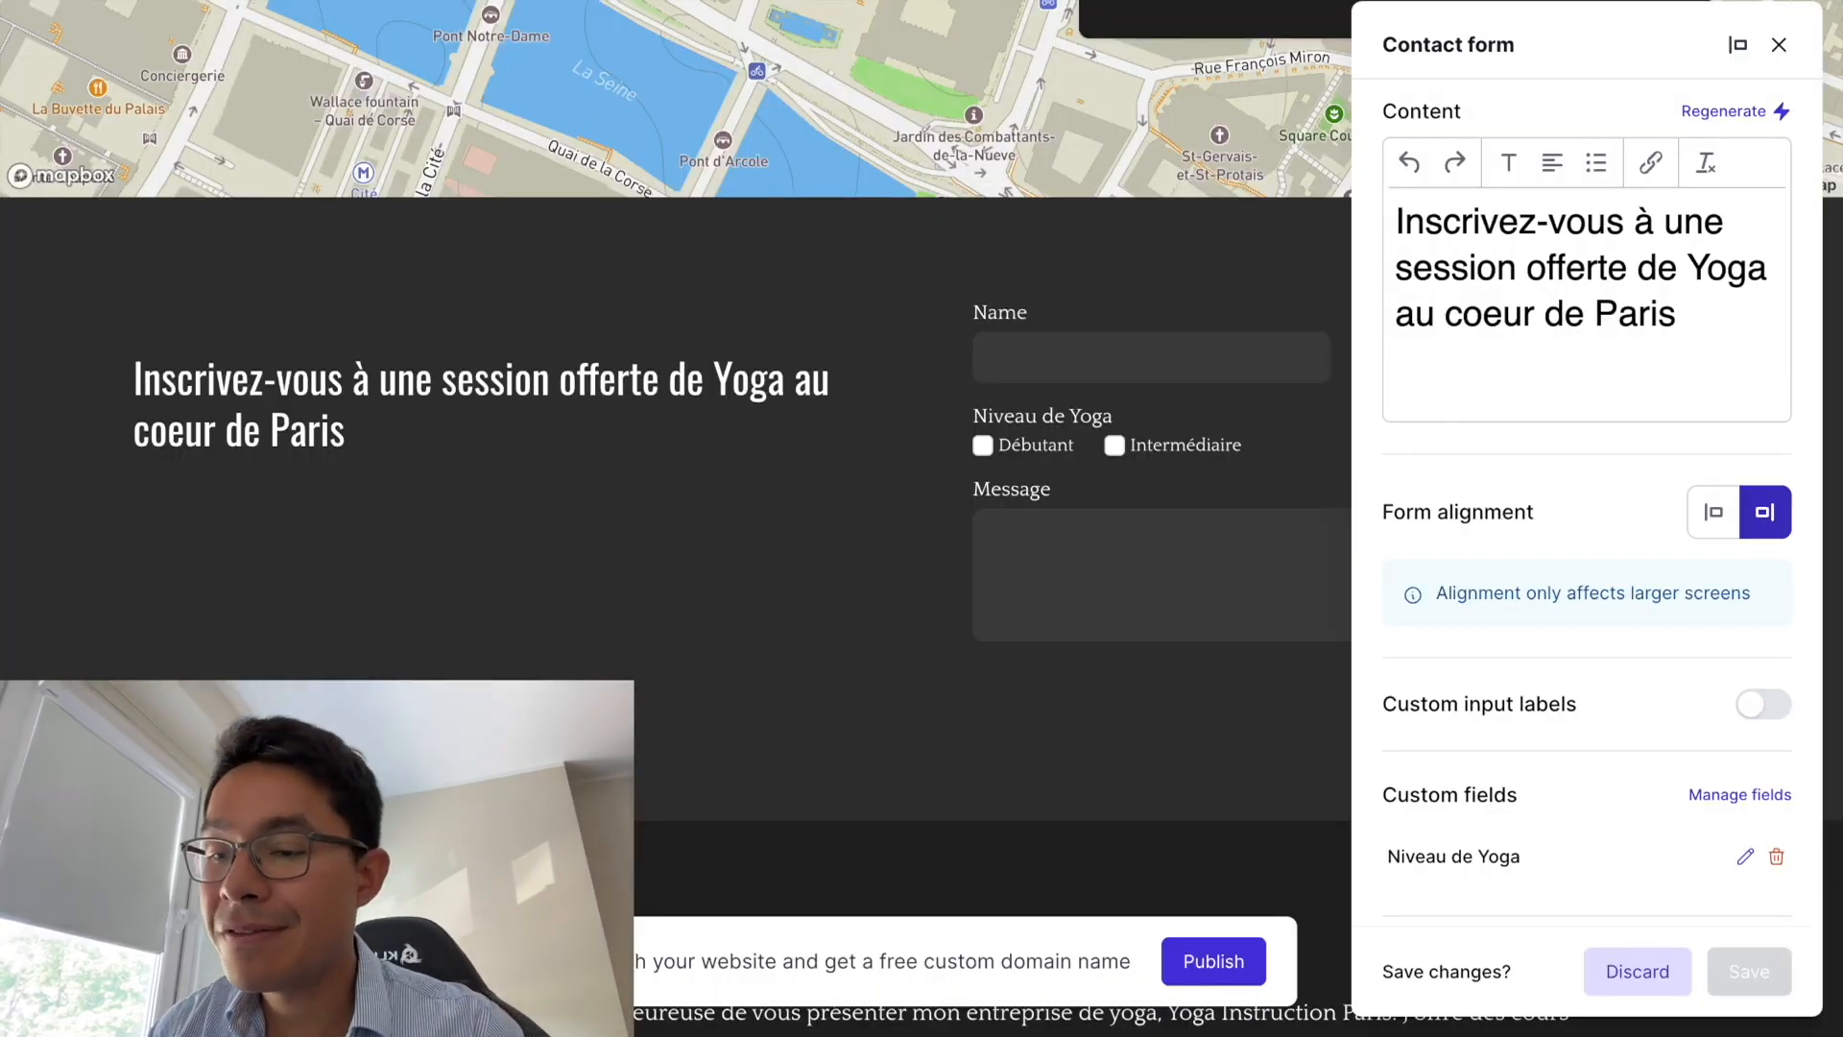
left_click(1779, 45)
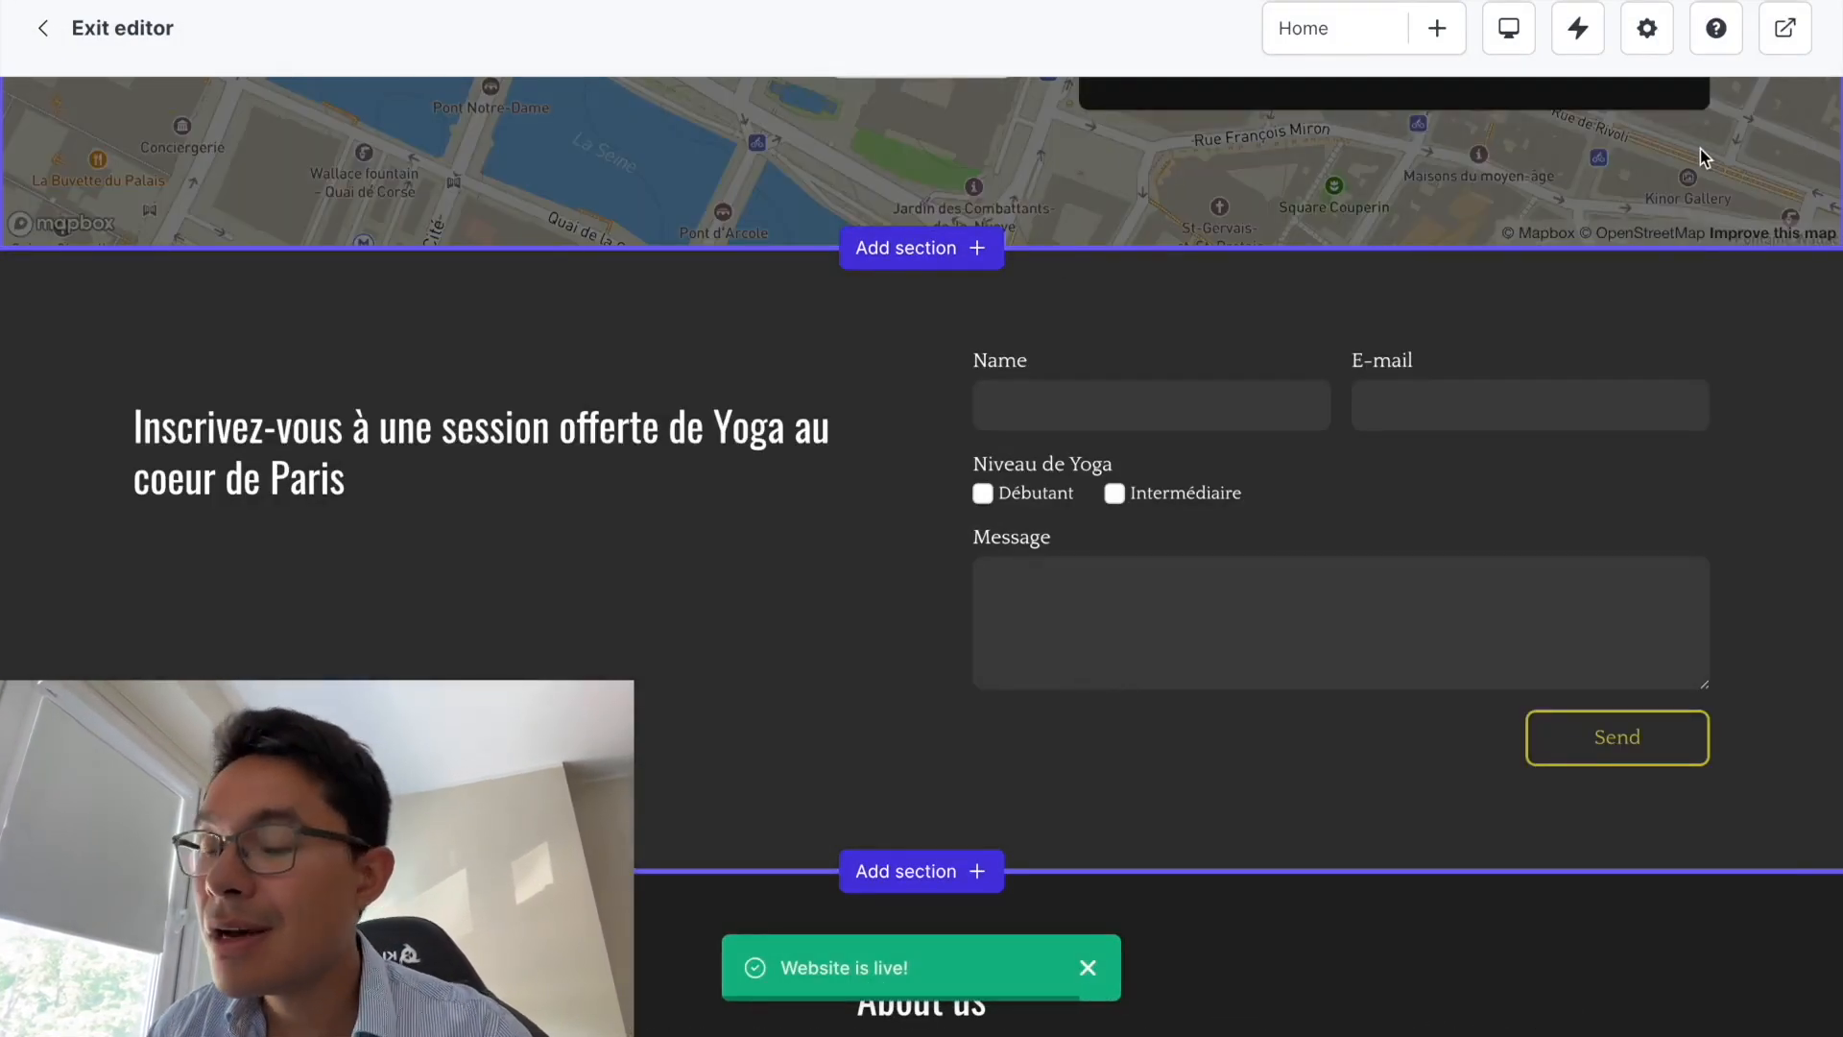
left_click(1785, 34)
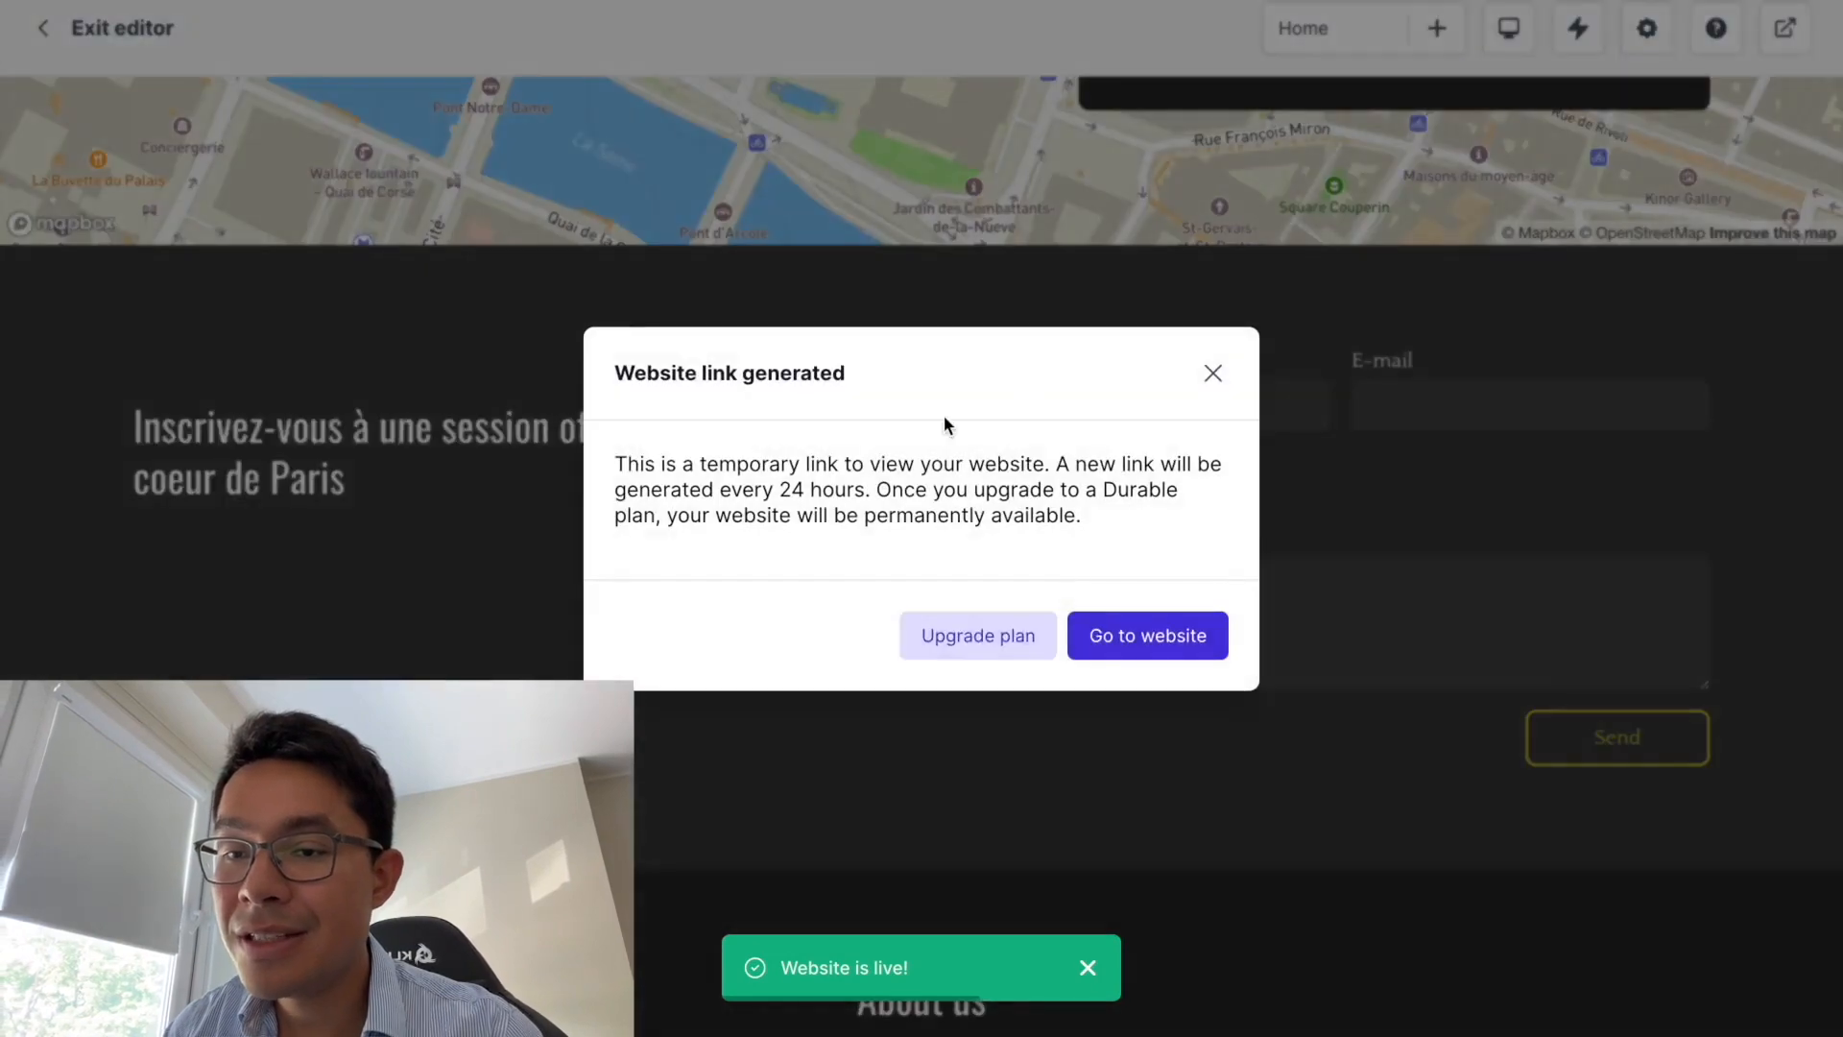
left_click(1114, 638)
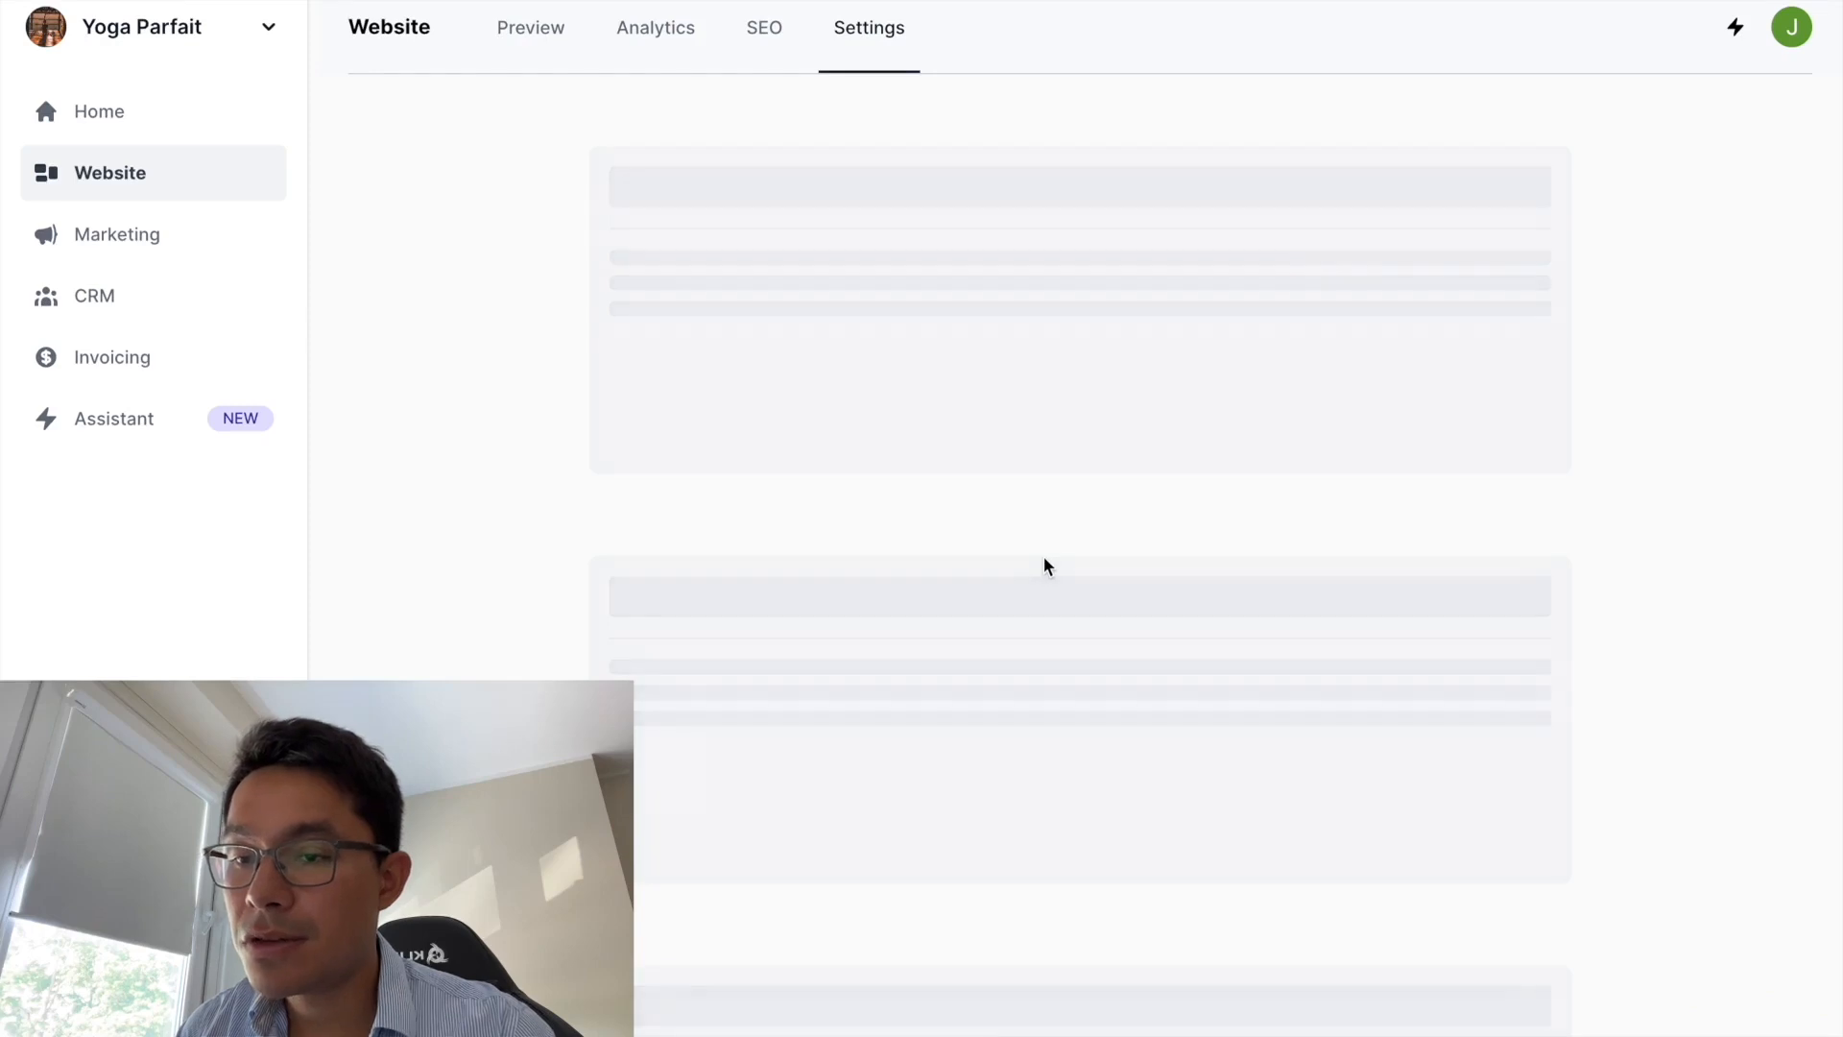
- Check the Domain section's custom domain search, showing yogaparfait.com and yogaparfait.org as available
scroll(1143, 614, "down", 2)
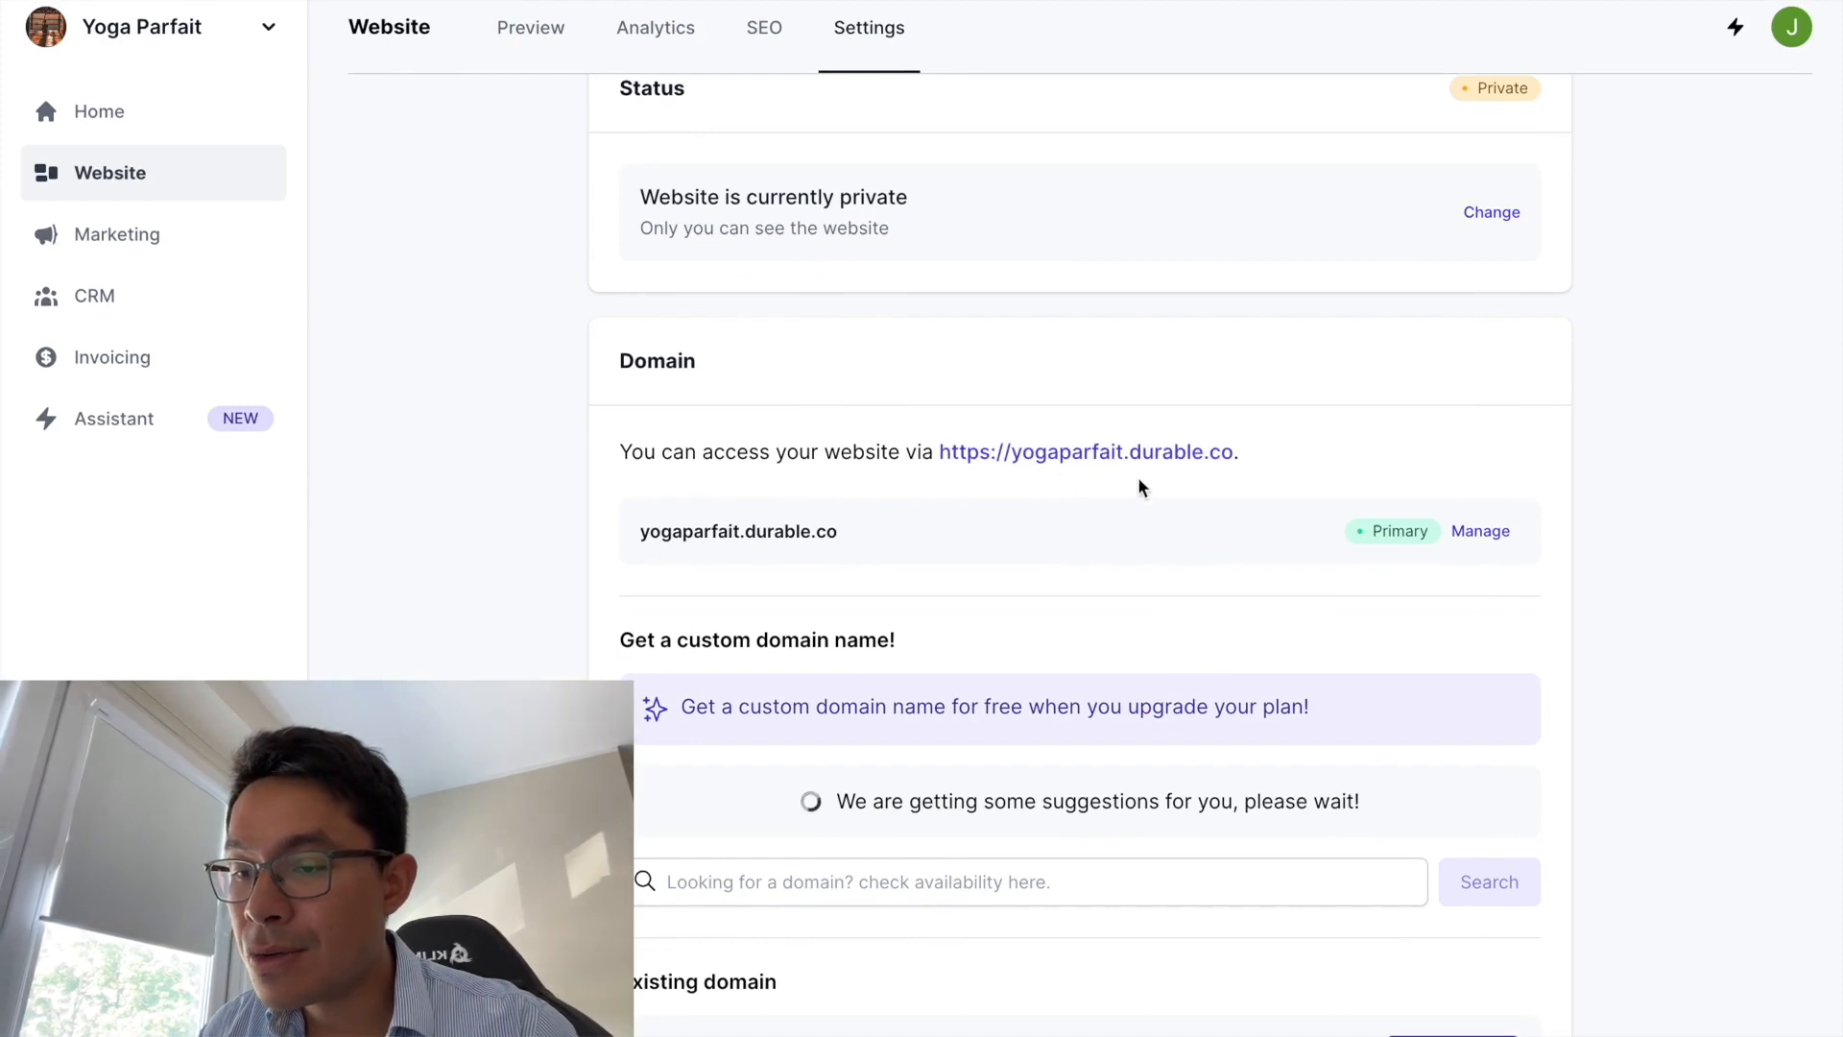
scroll(1152, 490, "down", 2)
left_click(769, 695)
scroll(1071, 418, "up", 1)
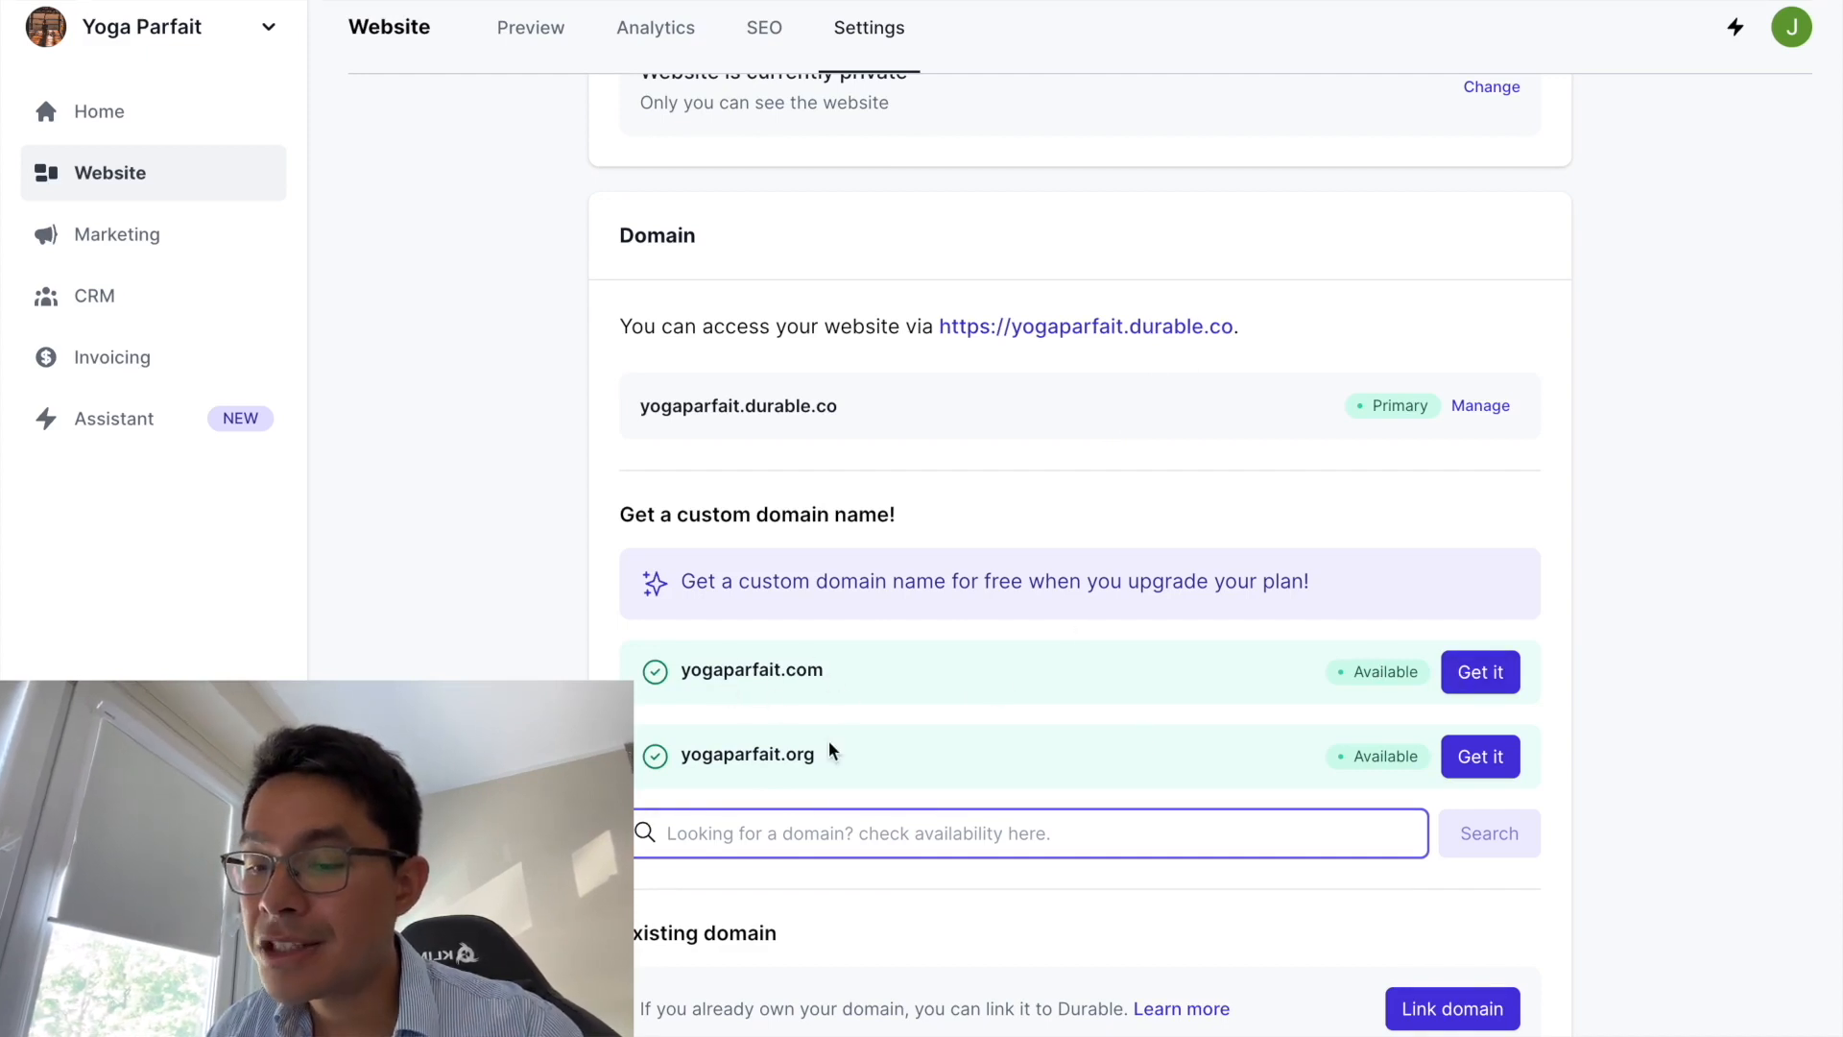
scroll(937, 777, "down", 1)
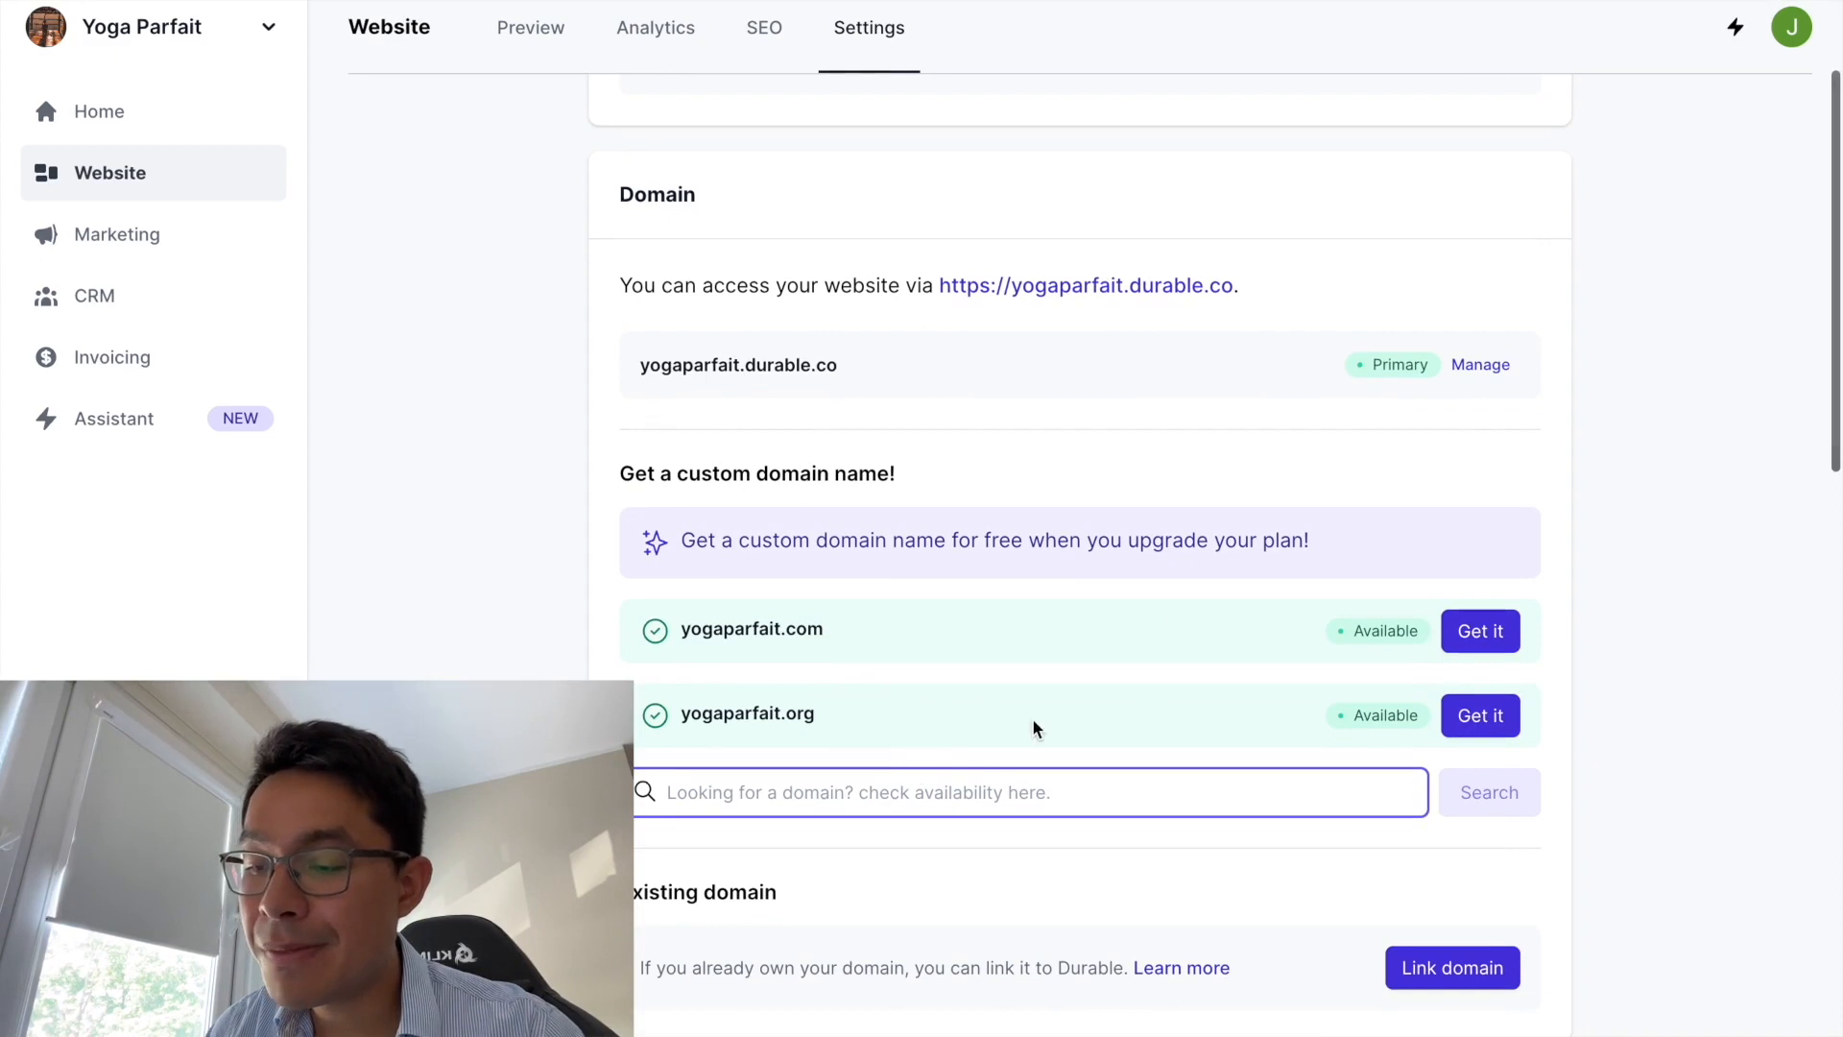
scroll(822, 701, "down", 1)
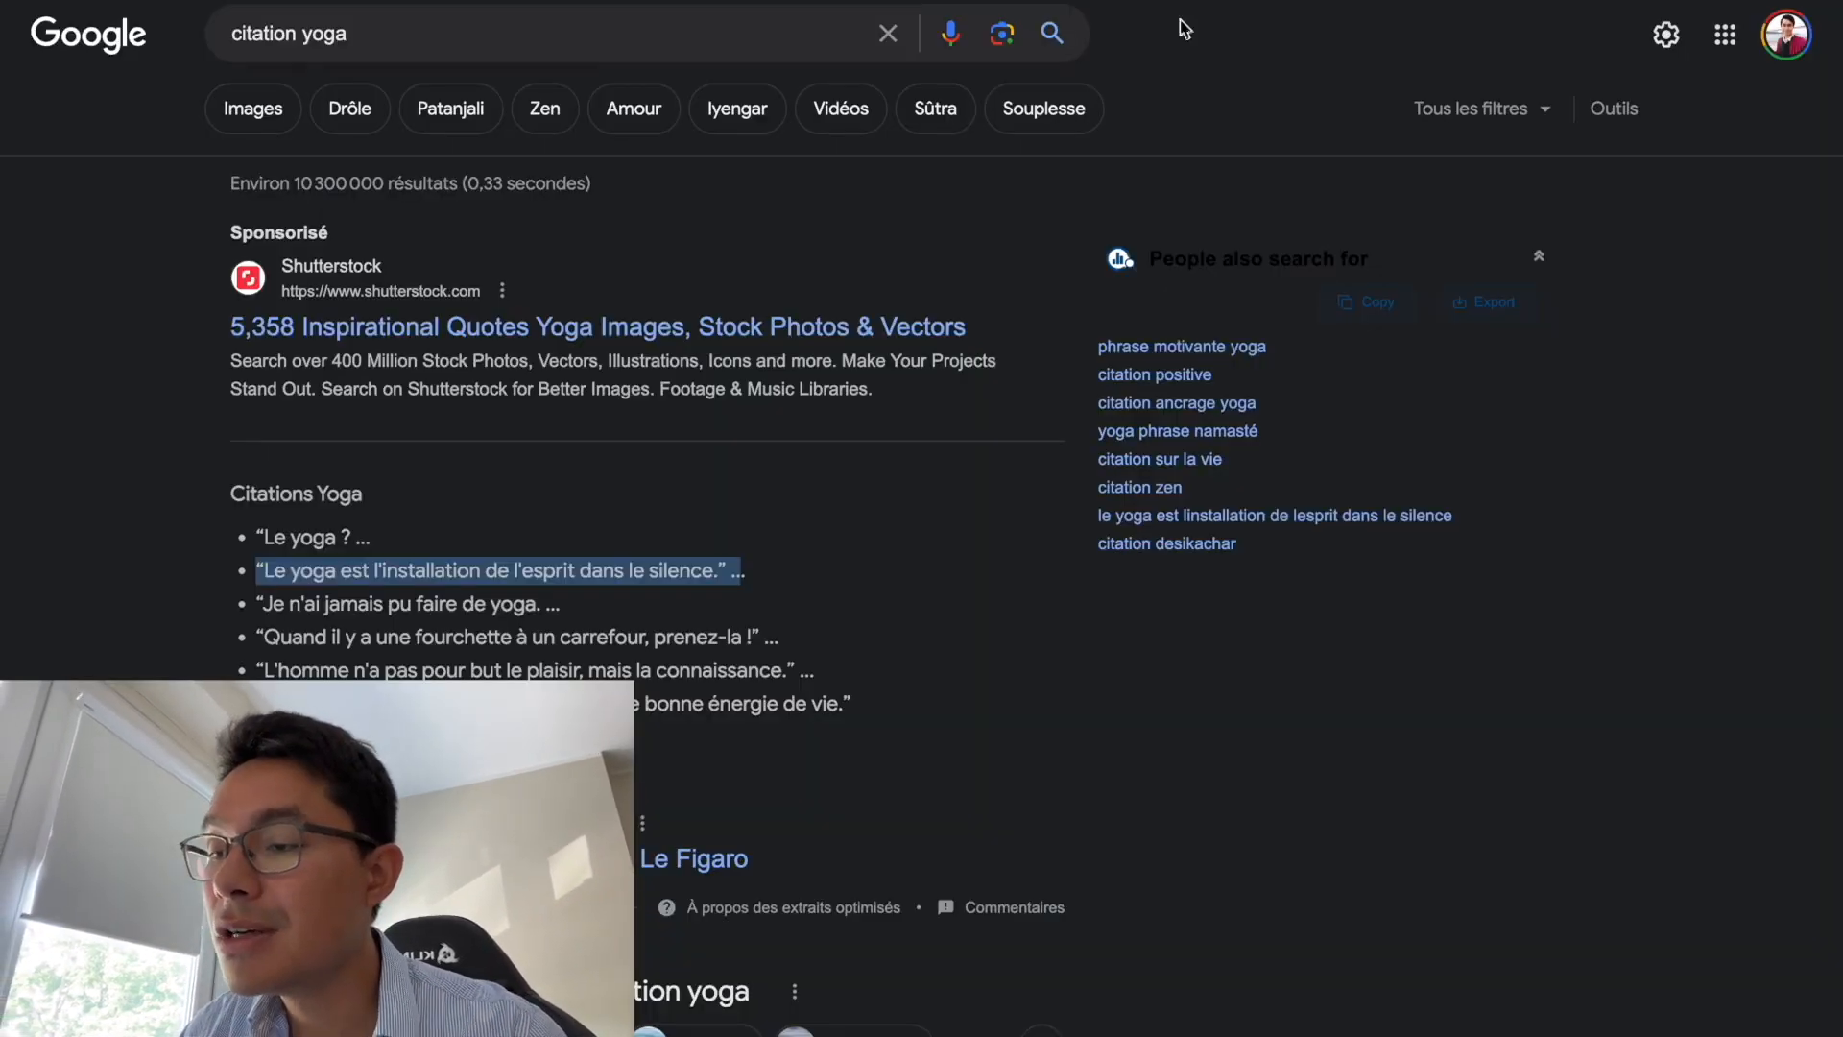
- Search Google for 'godaddy' and visit GoDaddy's official site, dismissing its currency notice
left_click_drag(361, 31, 163, 48)
type("goda")
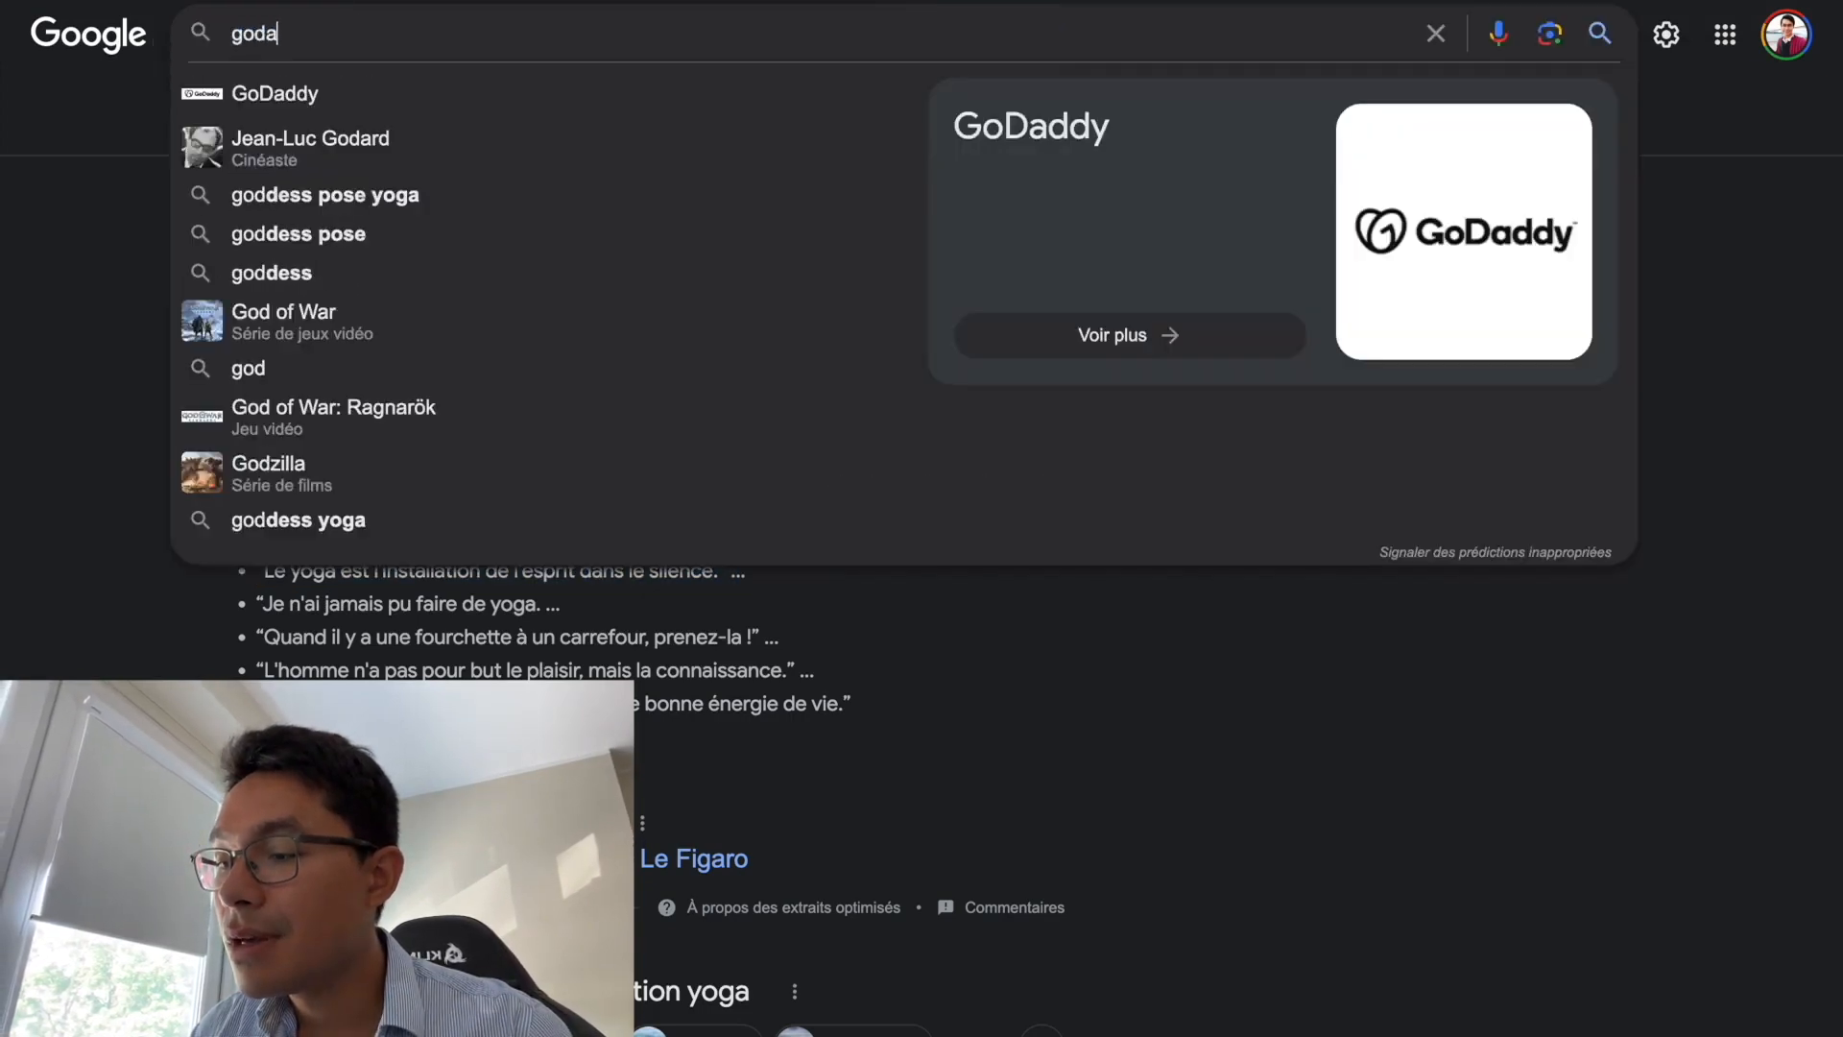
type("ddy")
key("Return")
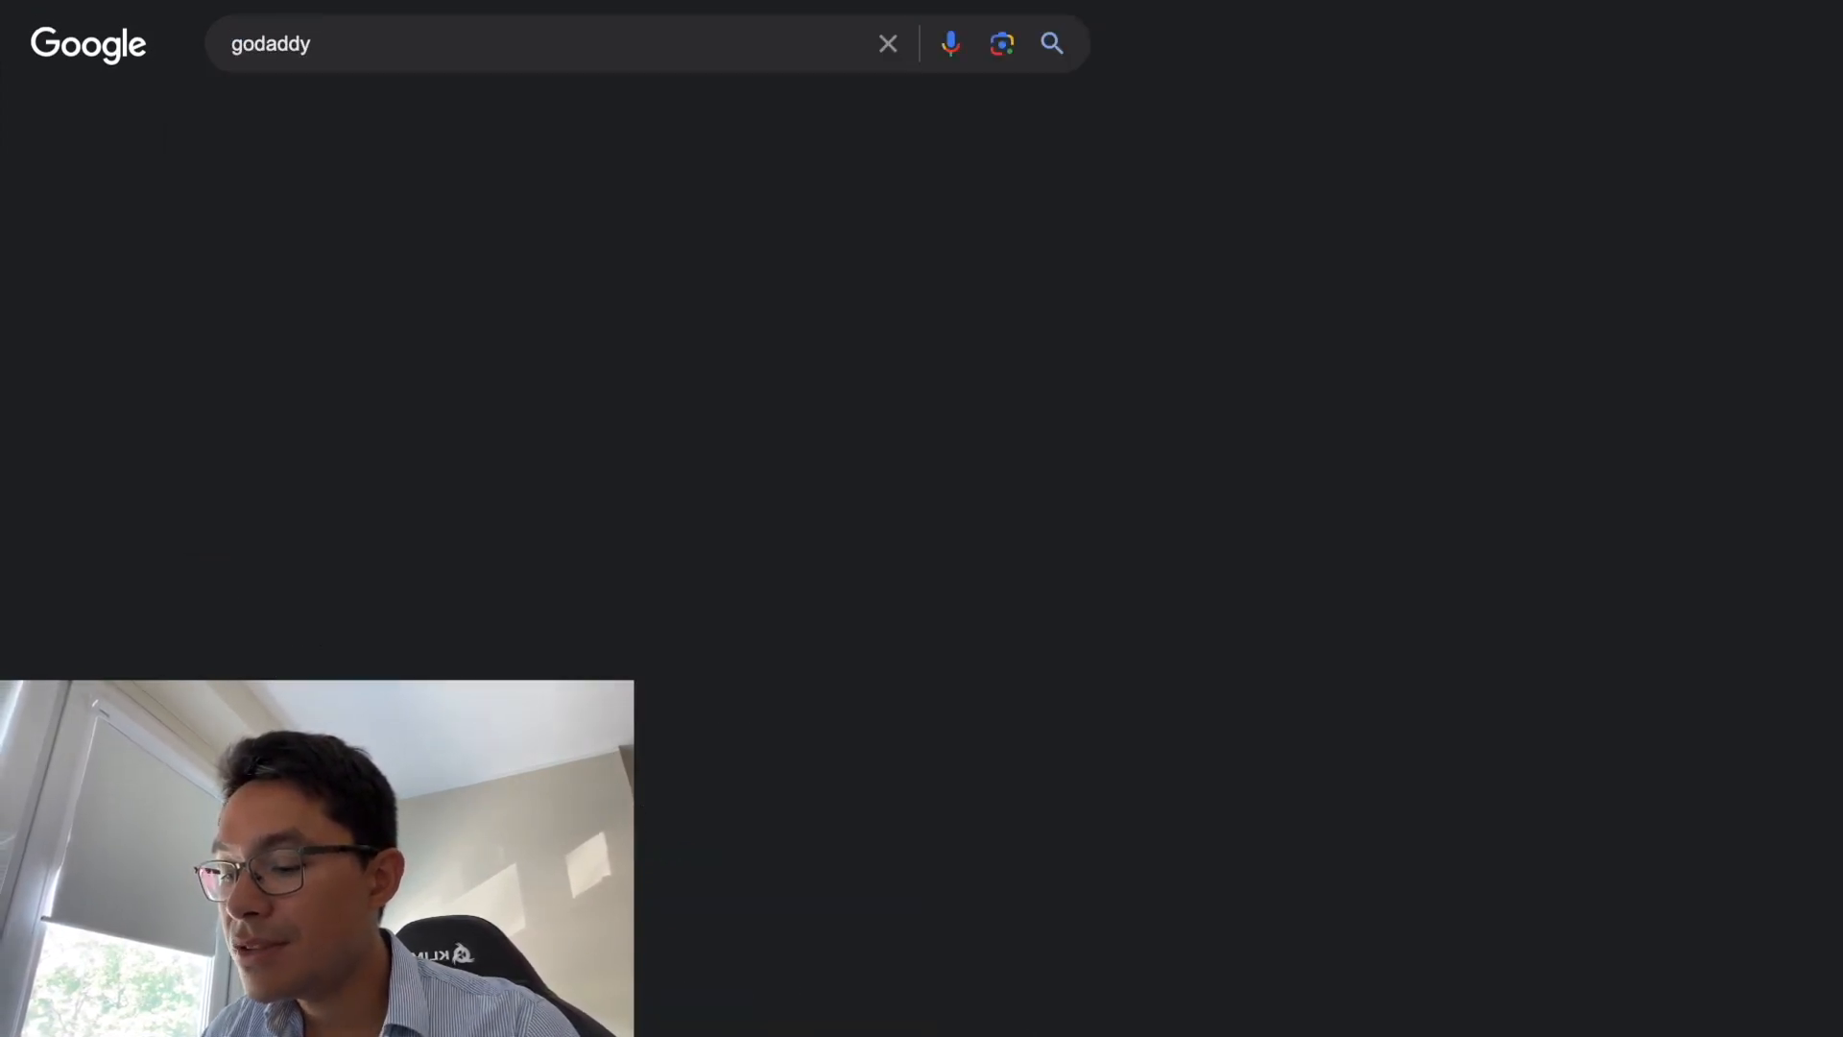
scroll(304, 661, "down", 2)
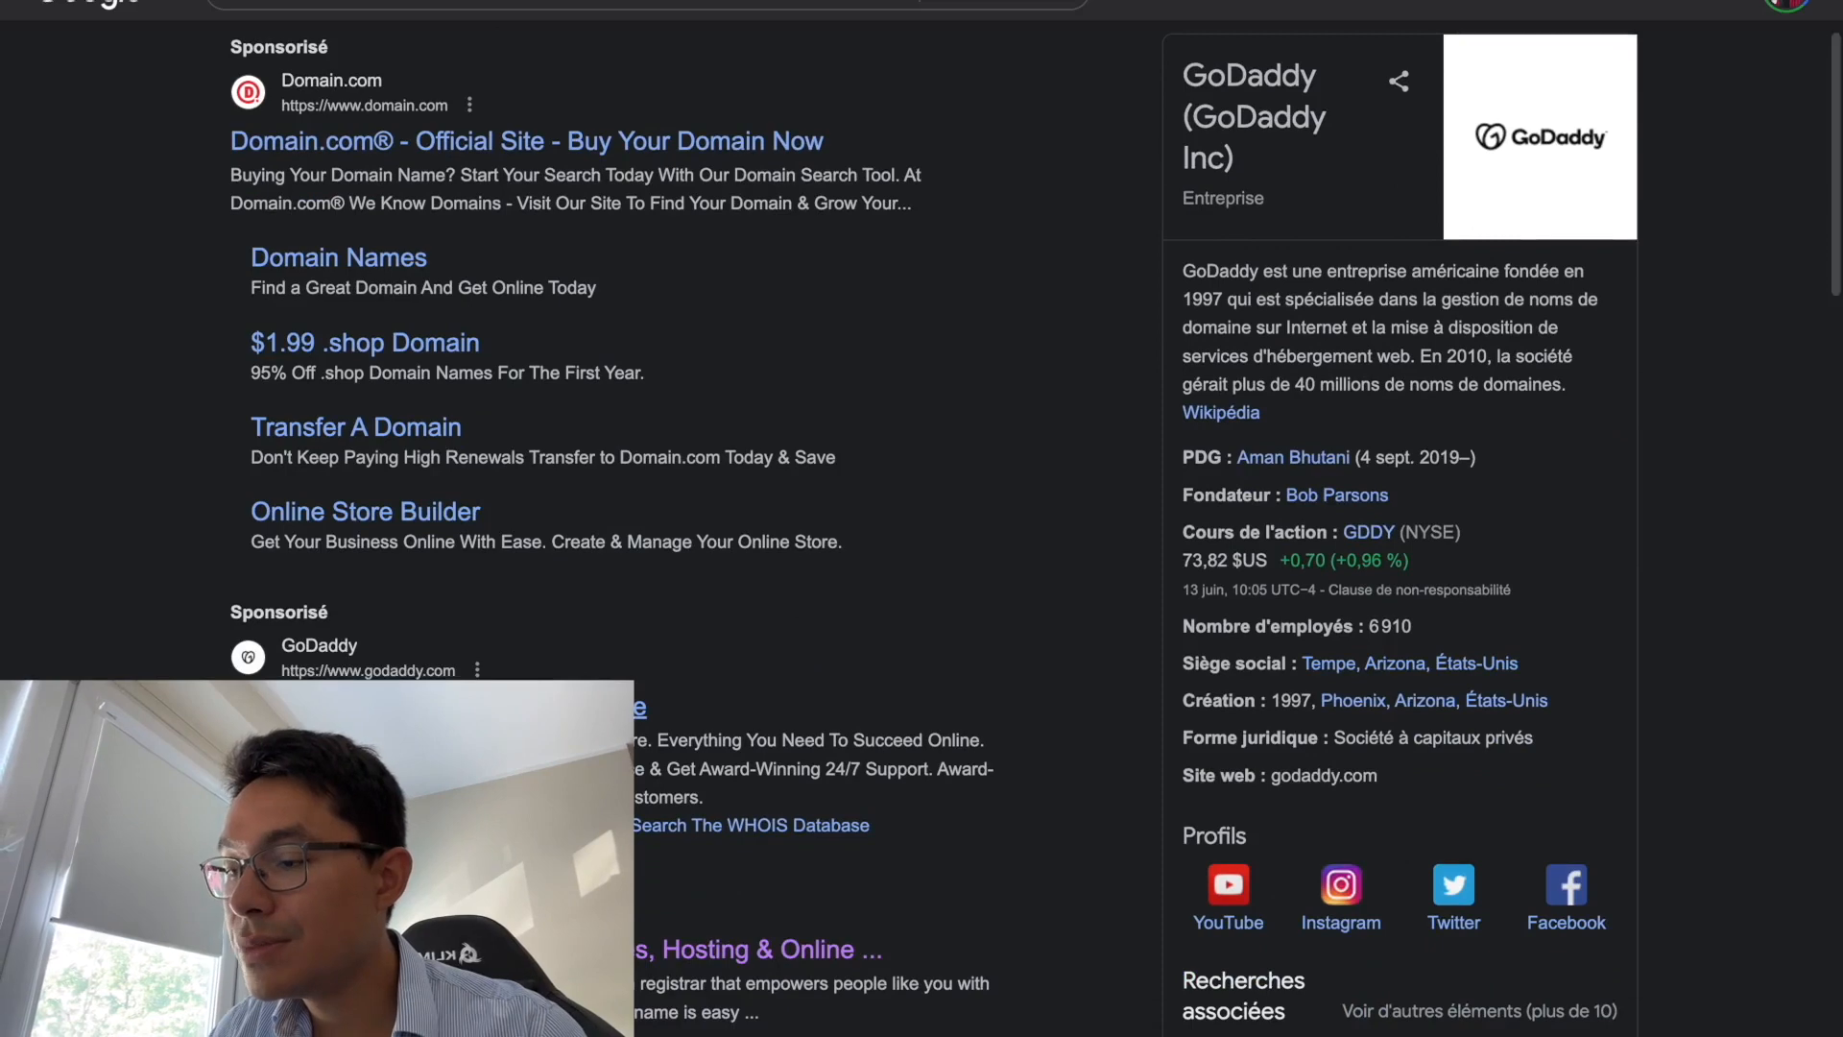
scroll(303, 661, "down", 2)
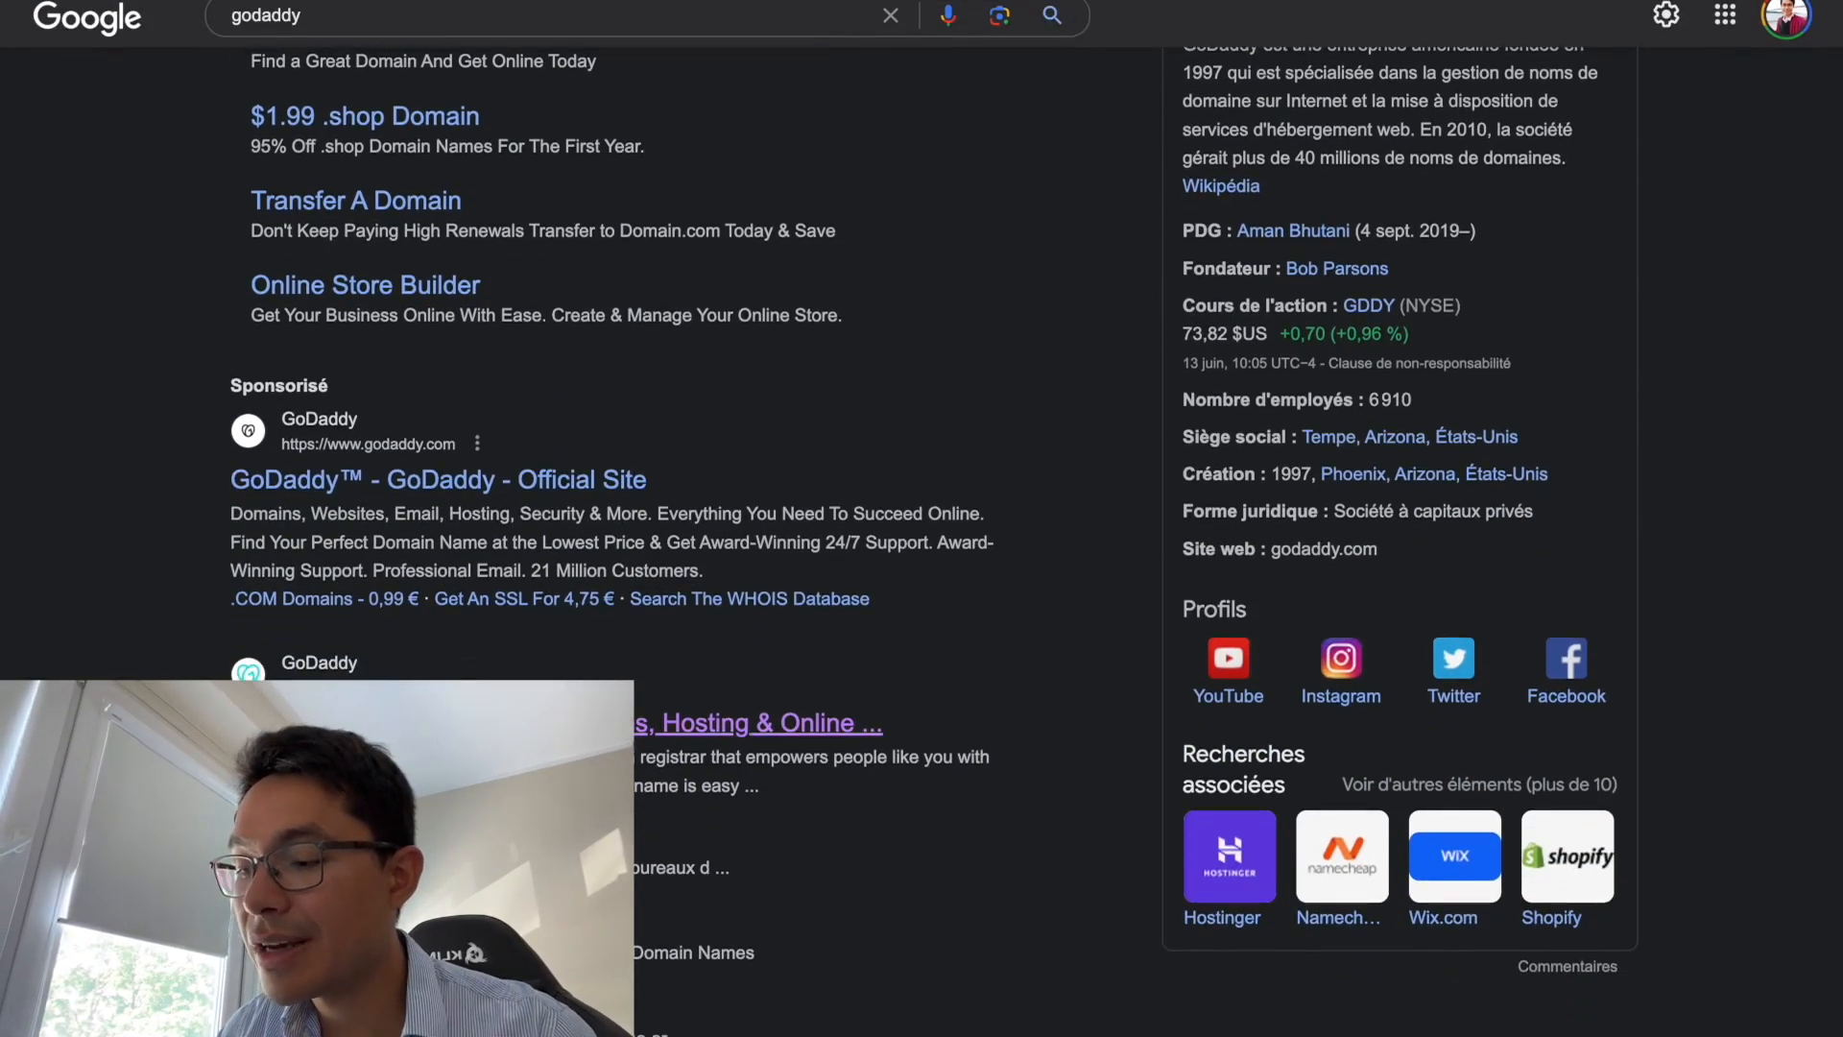
left_click(336, 723)
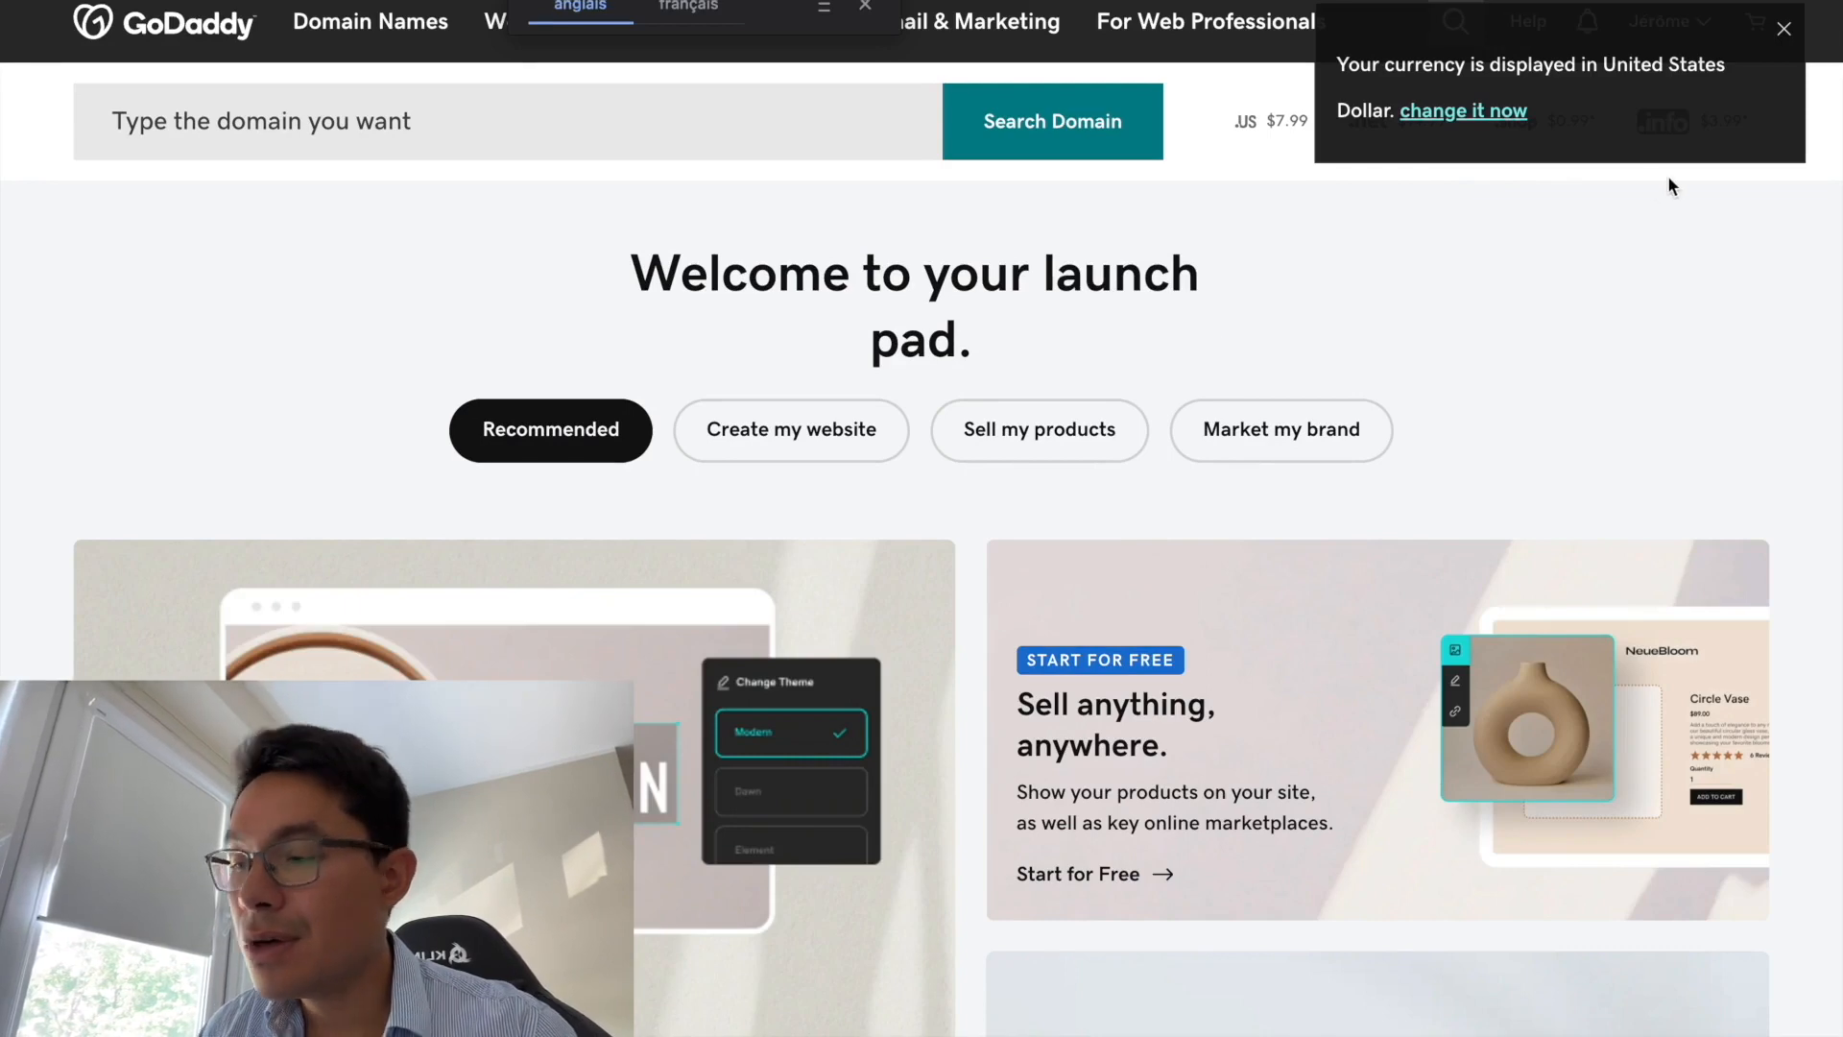
left_click(1784, 29)
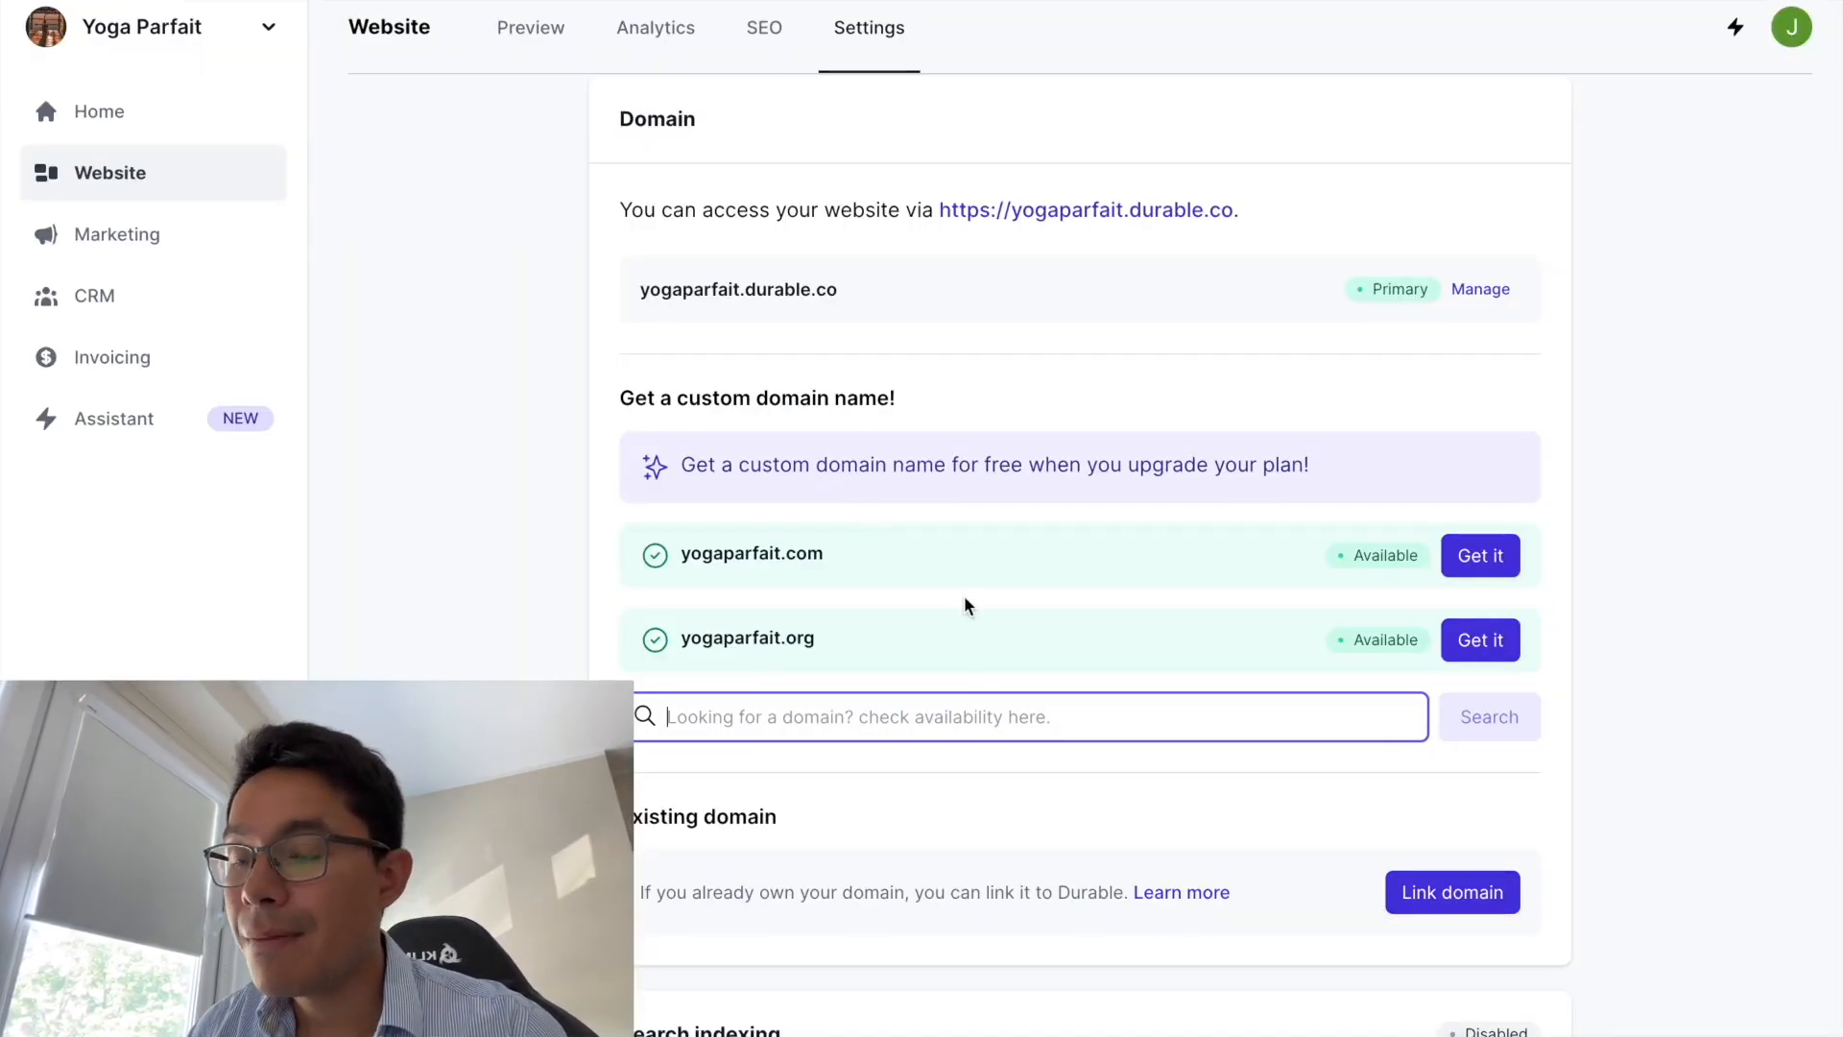
- Look over Website Settings, switch to the Preview tab, then go to CRM Contacts
scroll(966, 604, "down", 1)
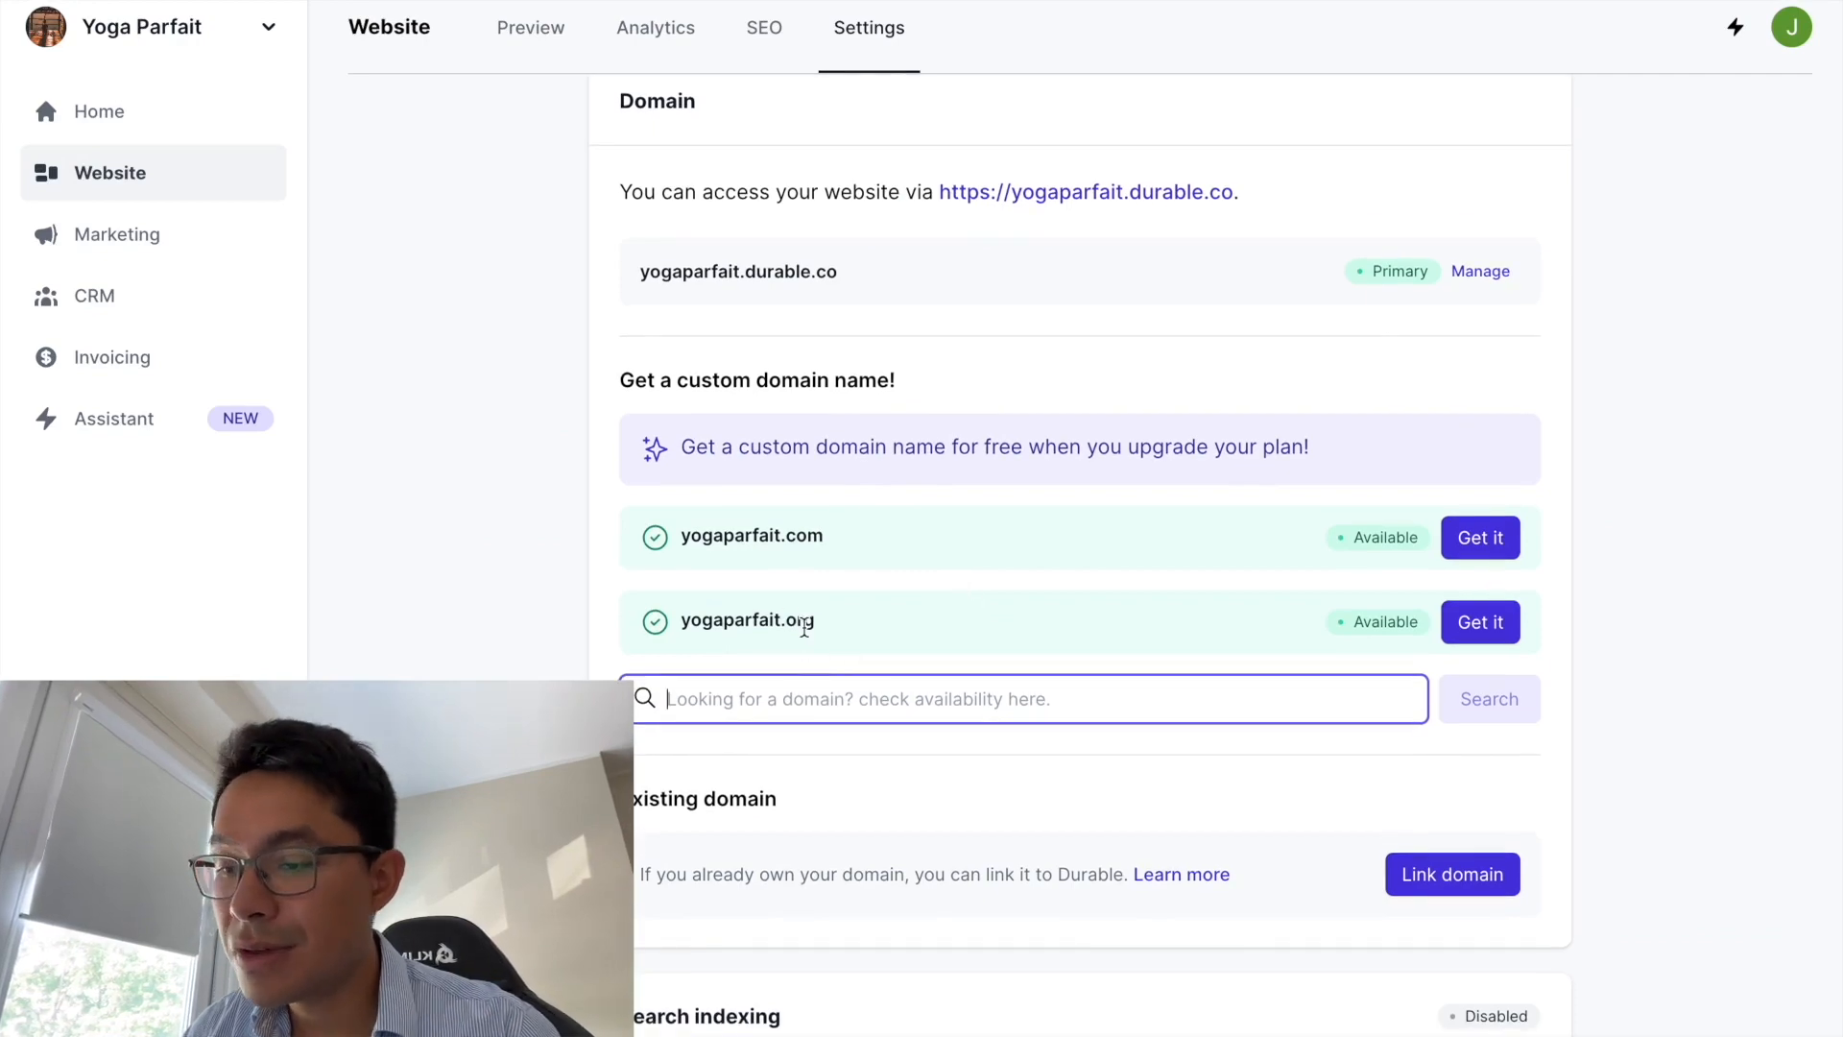
scroll(809, 633, "up", 5)
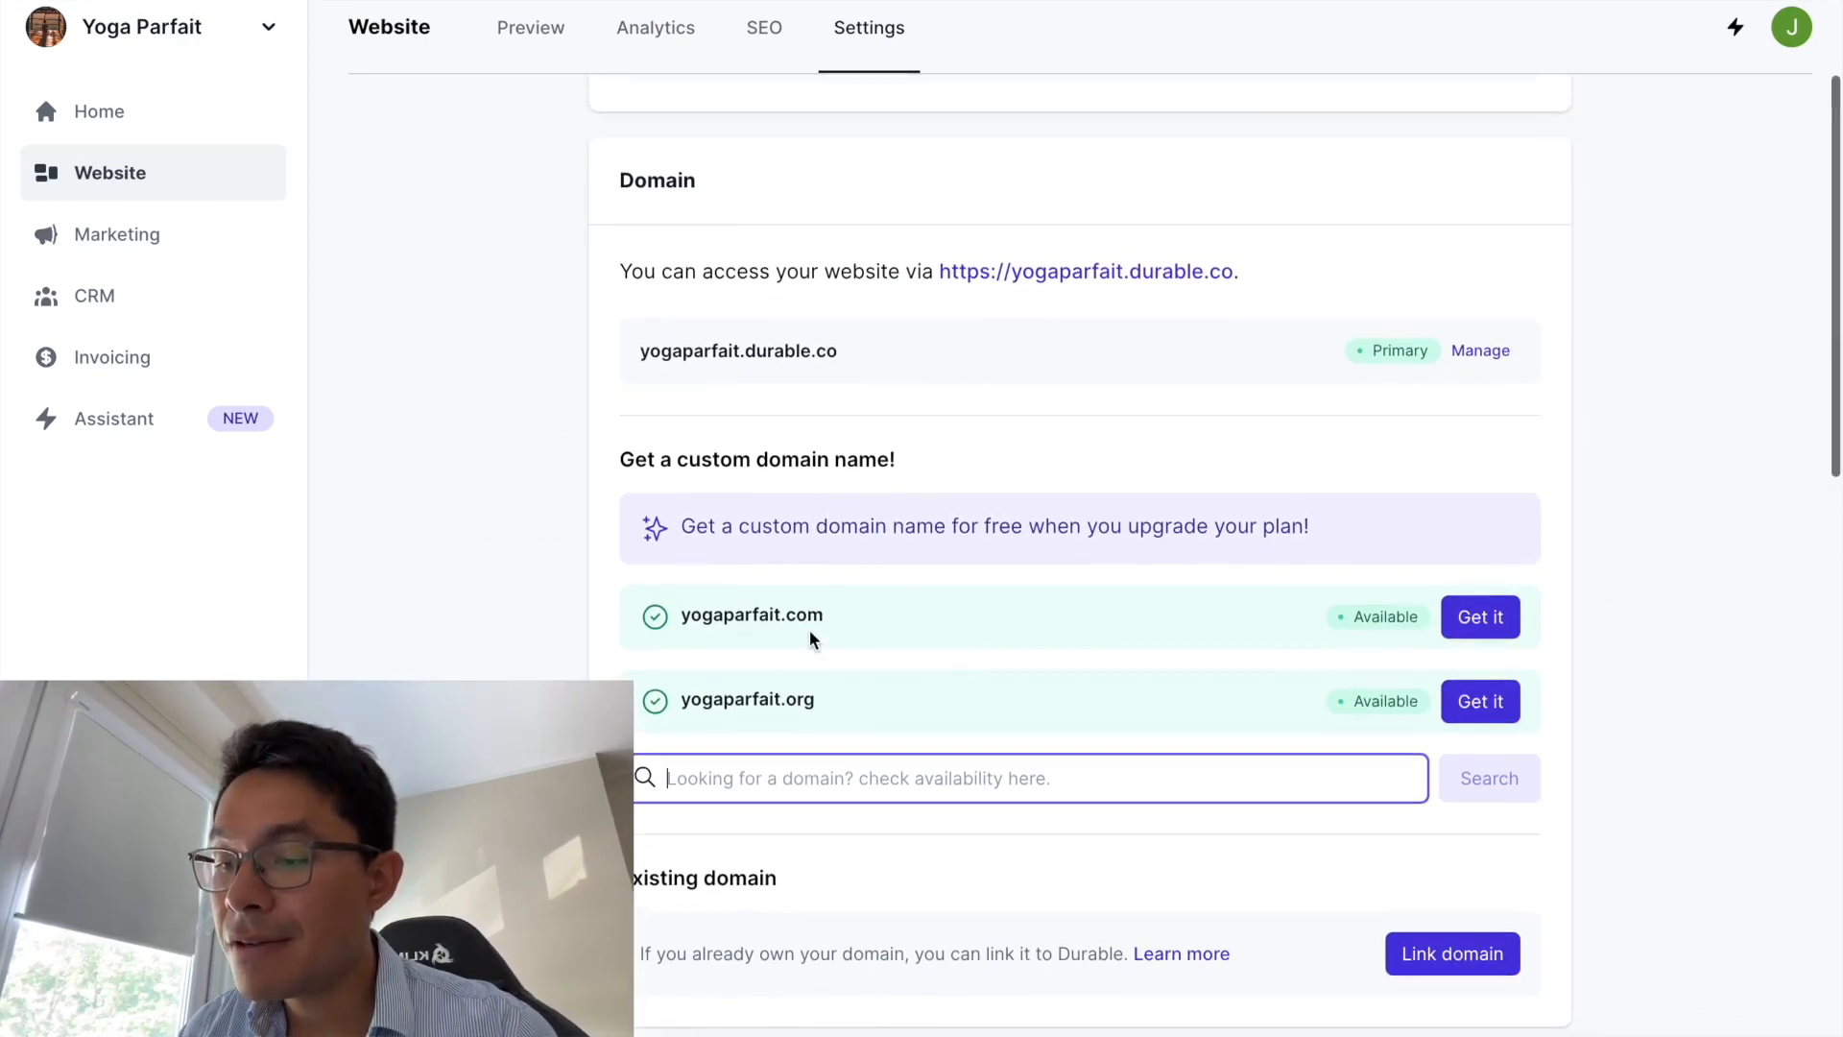
scroll(810, 634, "down", 1)
scroll(732, 609, "down", 10)
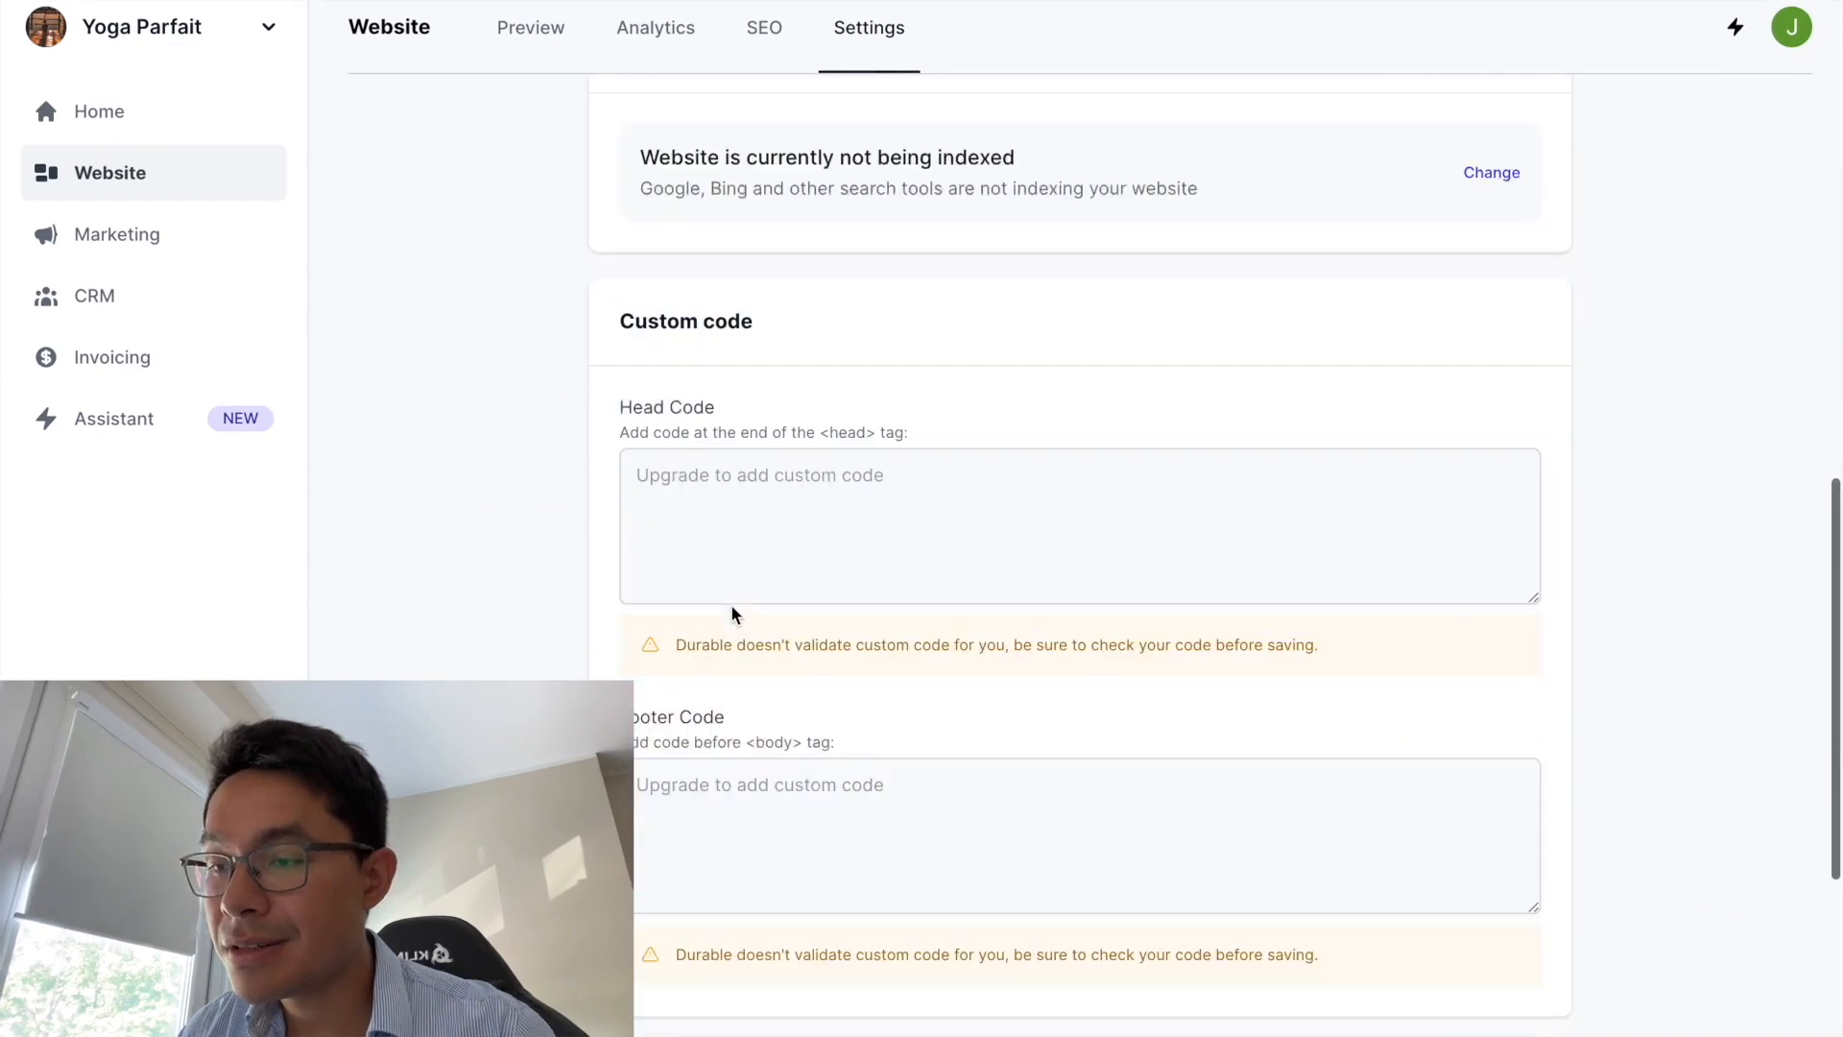
scroll(733, 615, "up", 10)
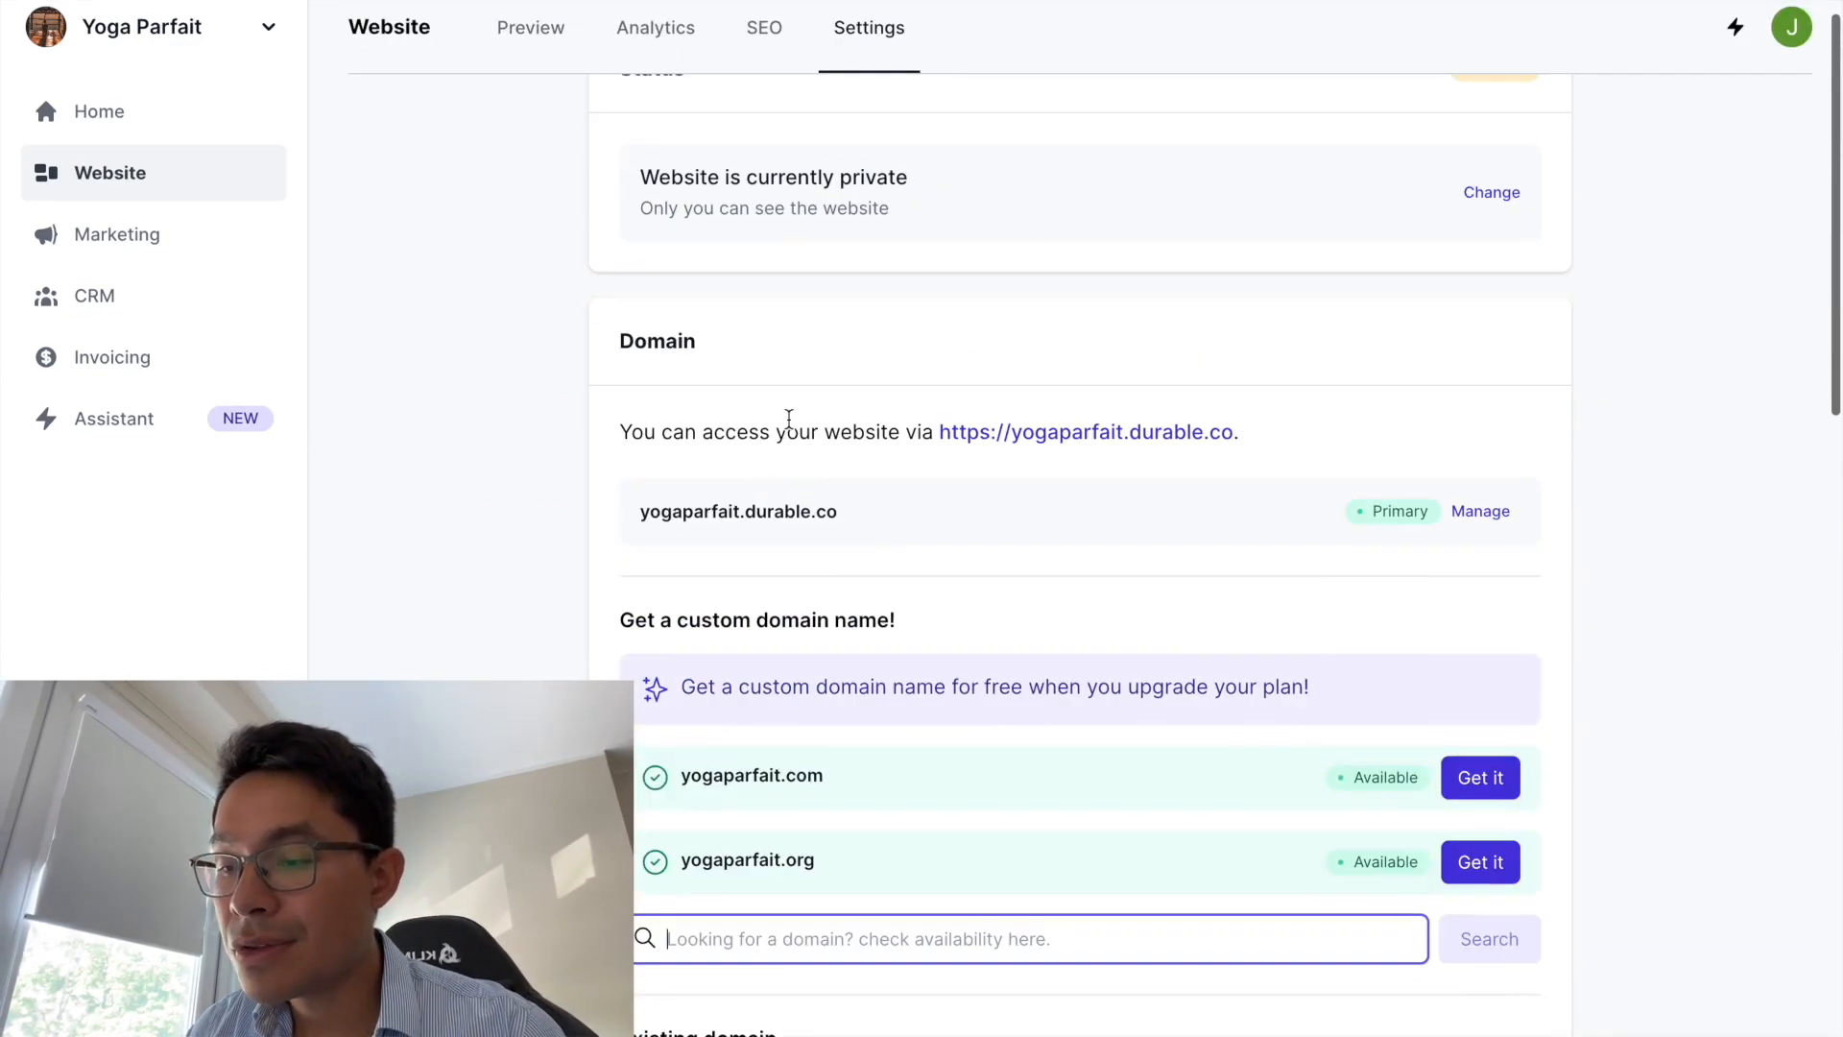
left_click(514, 23)
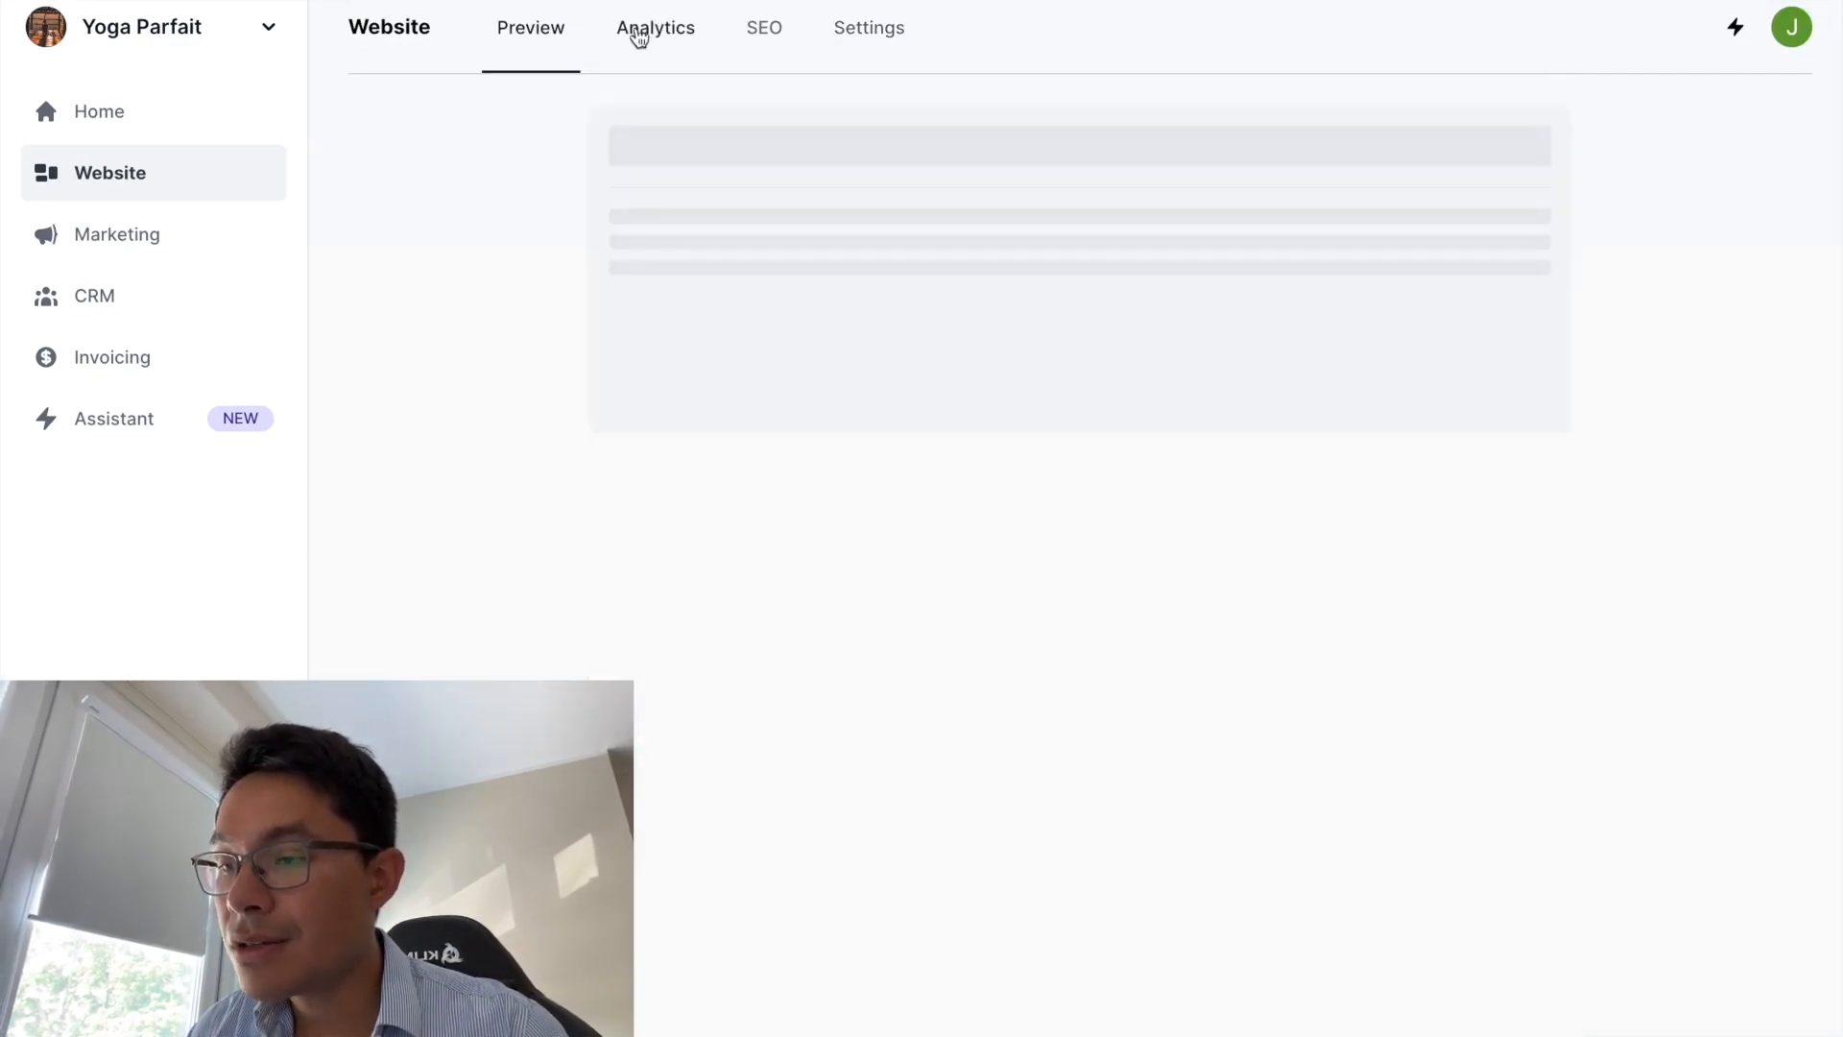
left_click(96, 298)
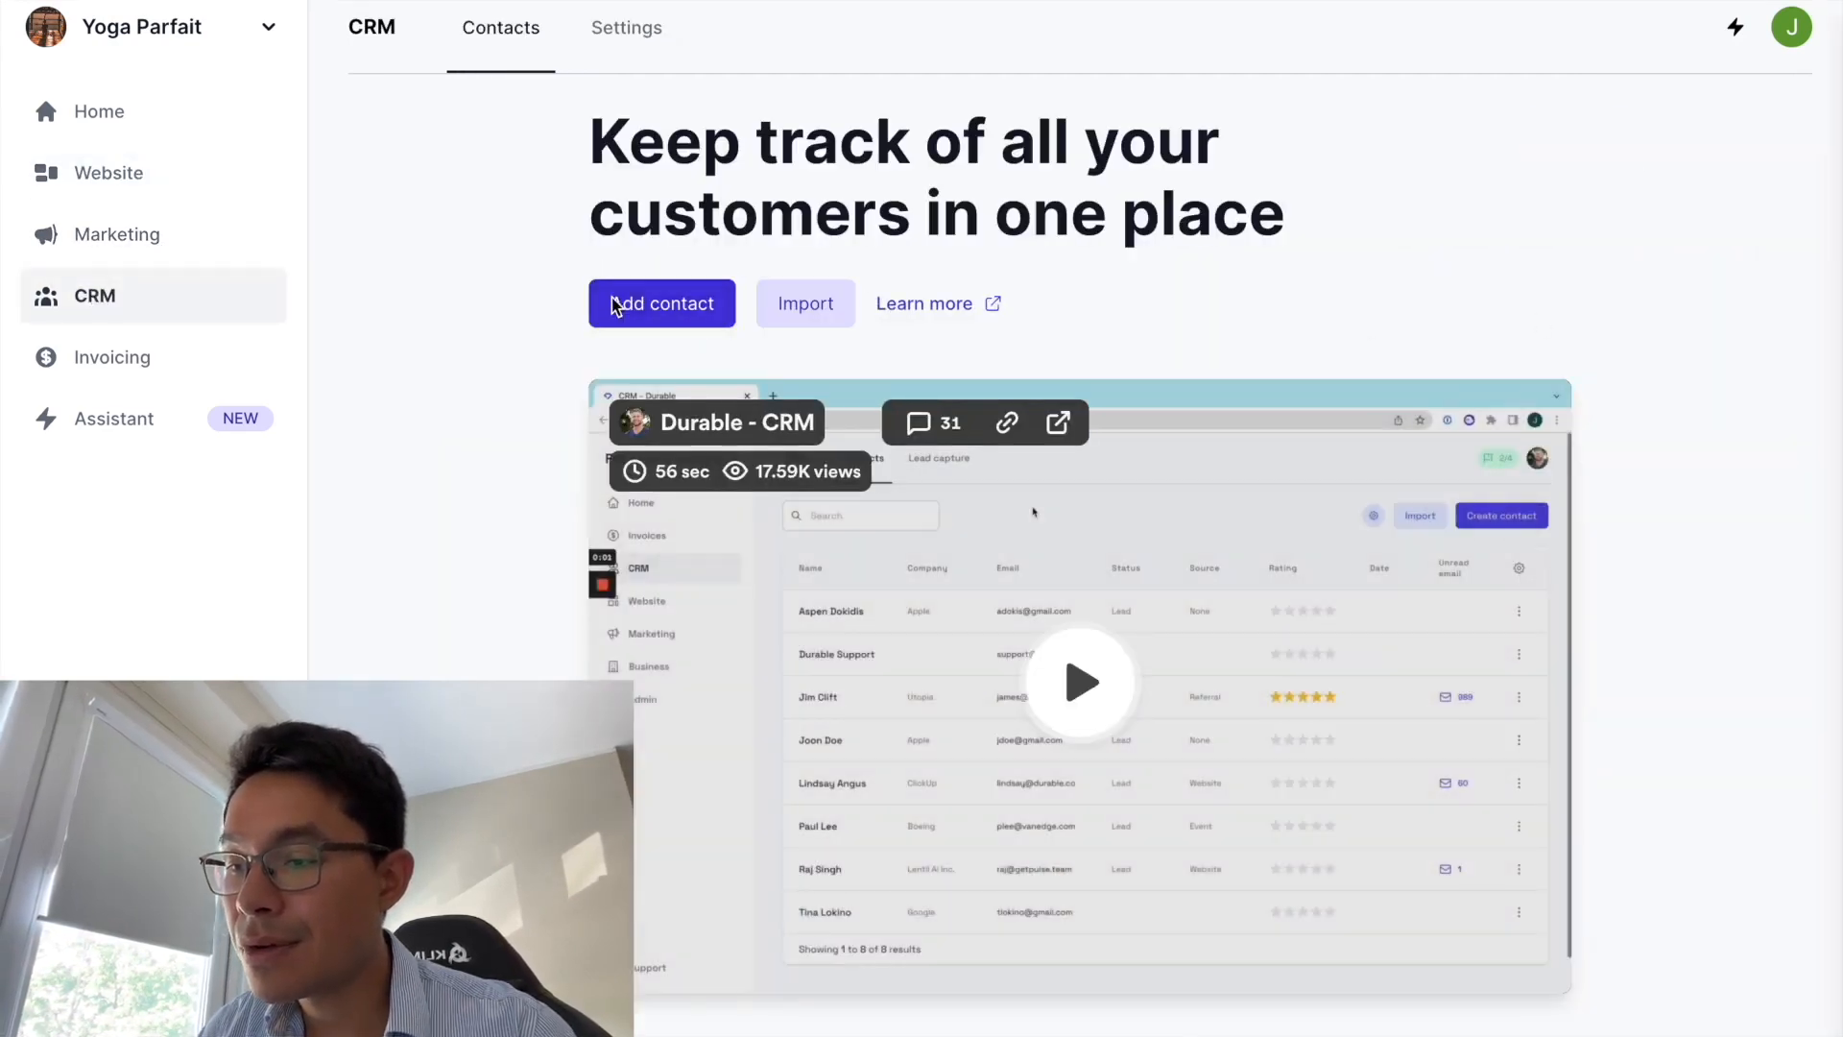
- Create a contact with the customer's first name, last name and e-mail address, and save it
left_click(616, 305)
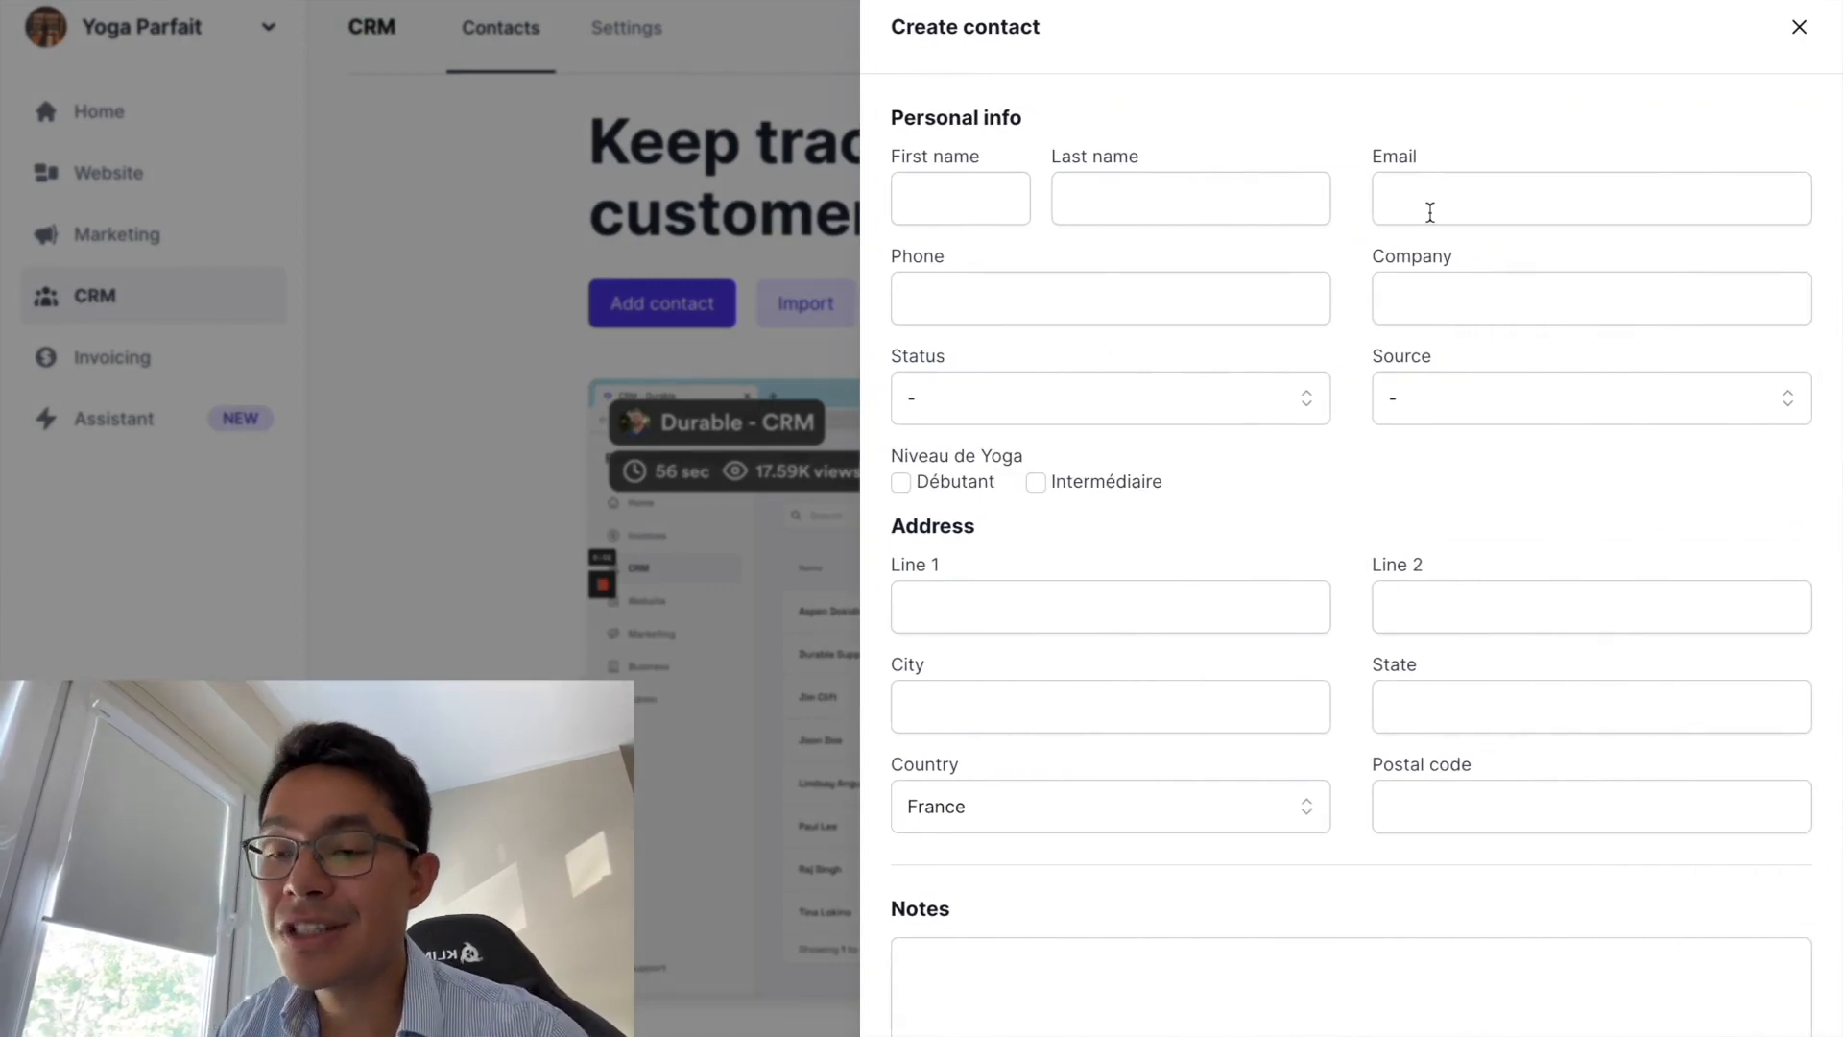
left_click(975, 196)
left_click(1150, 205)
left_click(1463, 191)
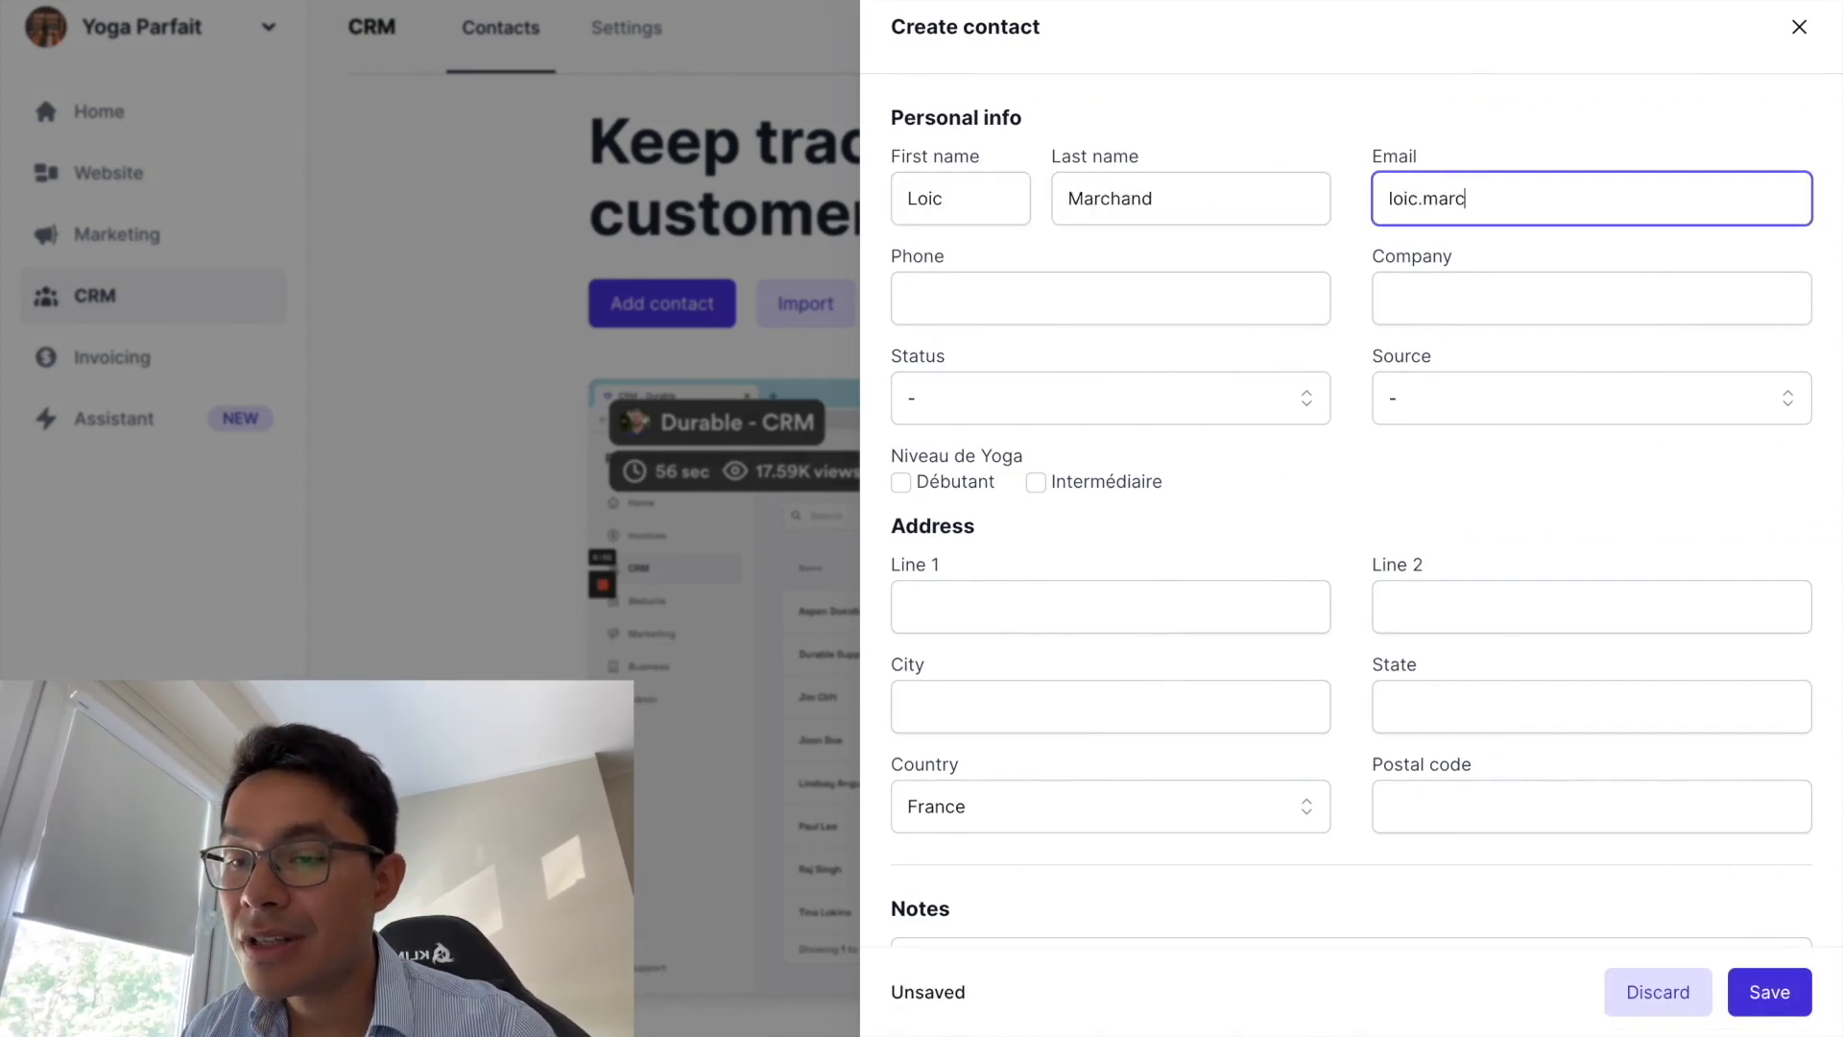
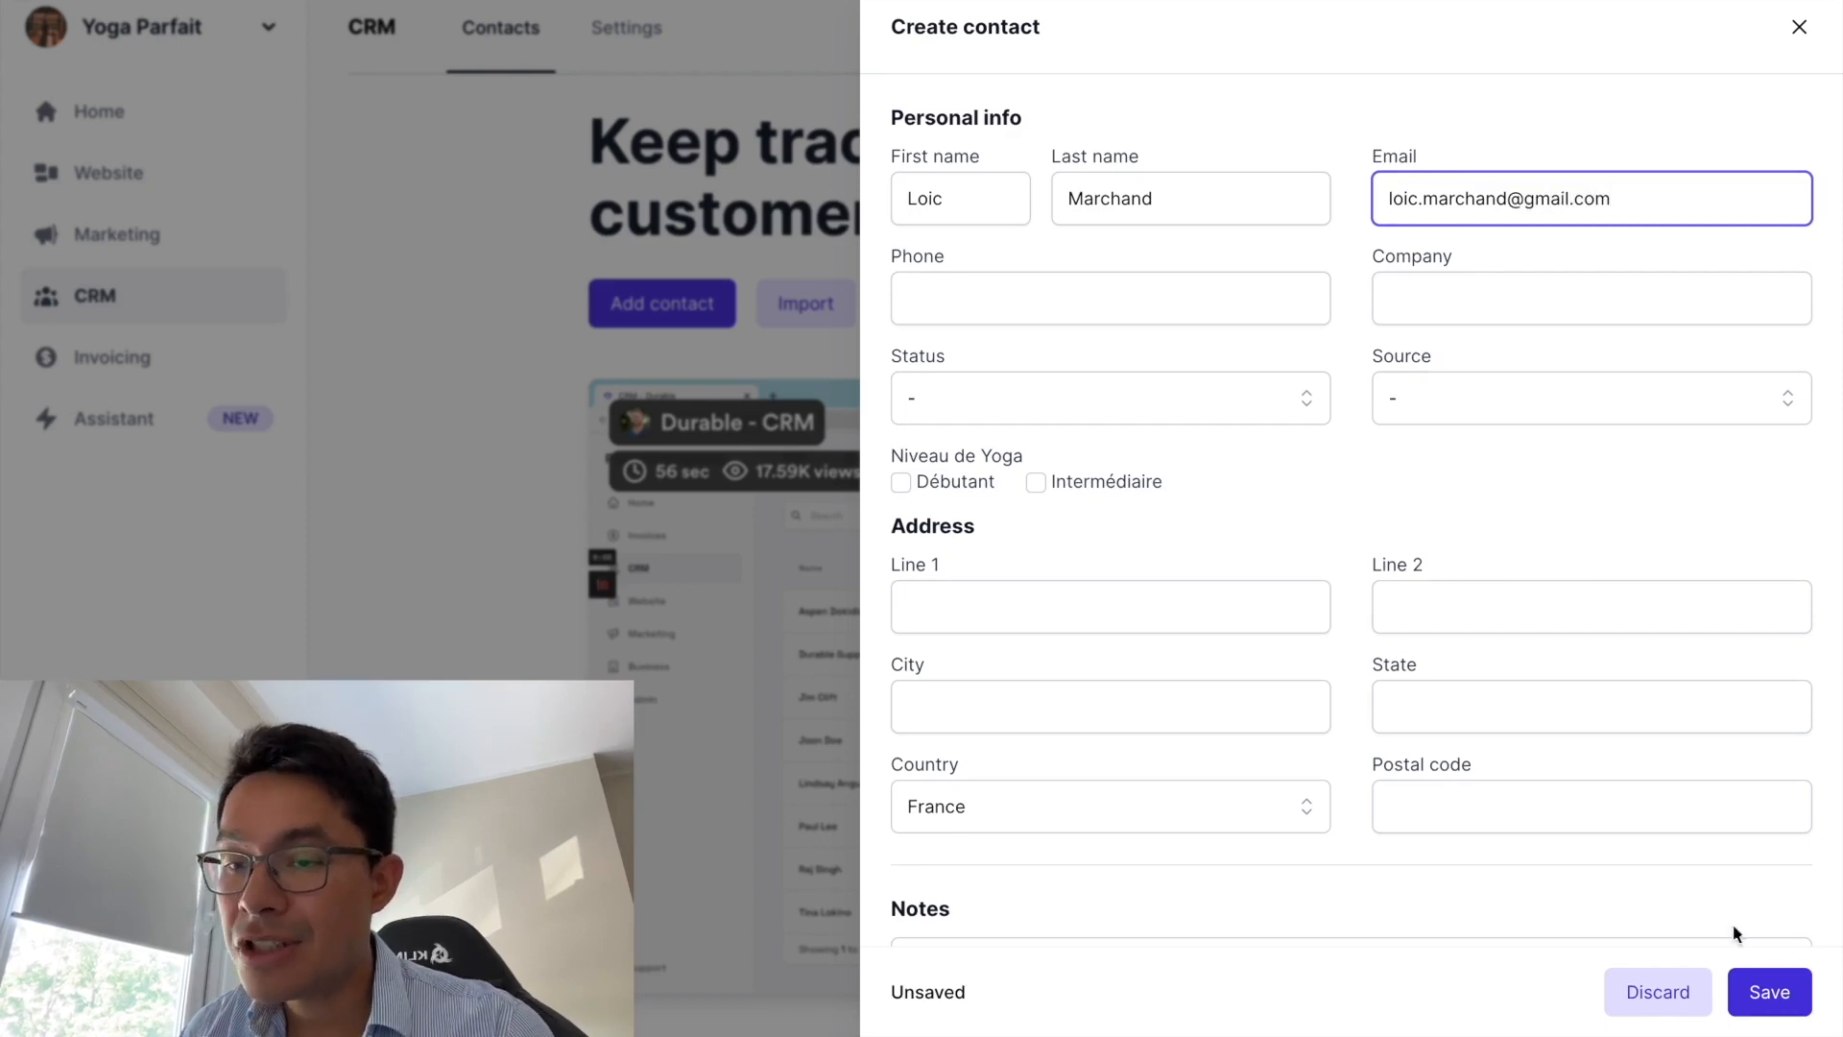
left_click(1760, 989)
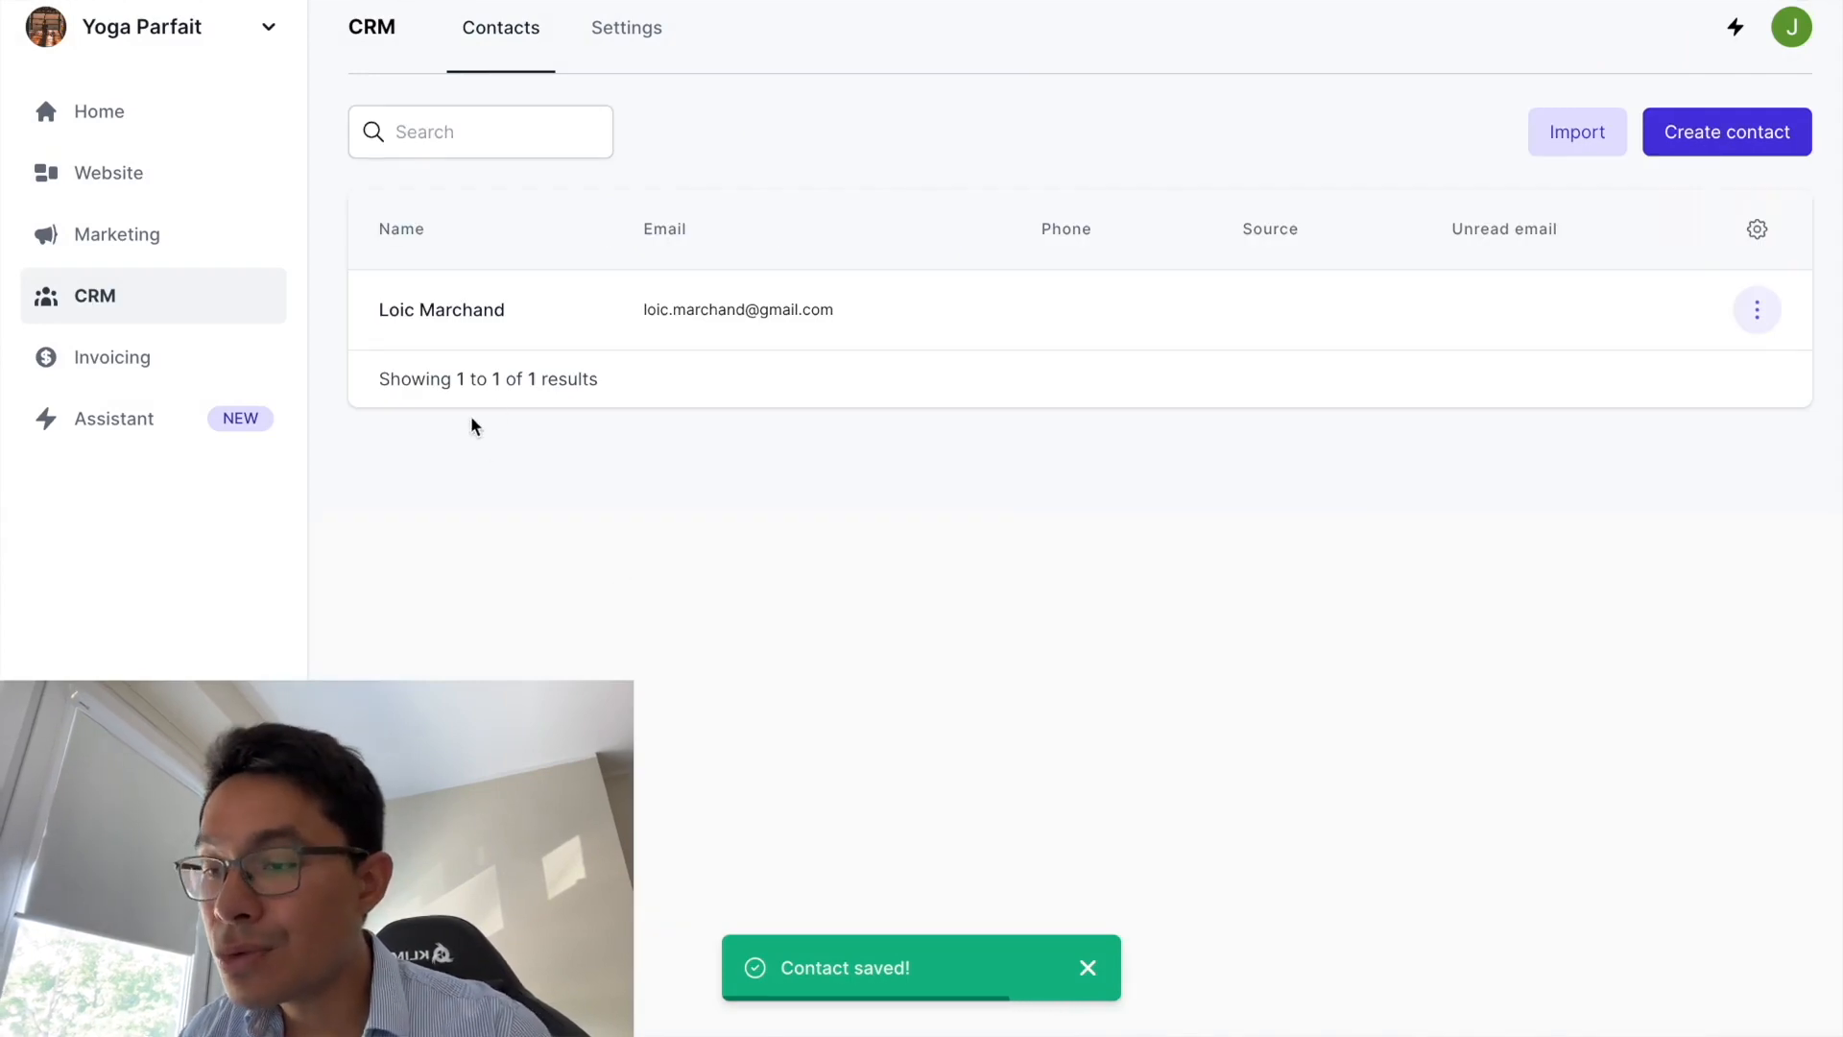
- Open the new contact's details and try Compose message, dismissing the email-sync prompt
left_click(850, 309)
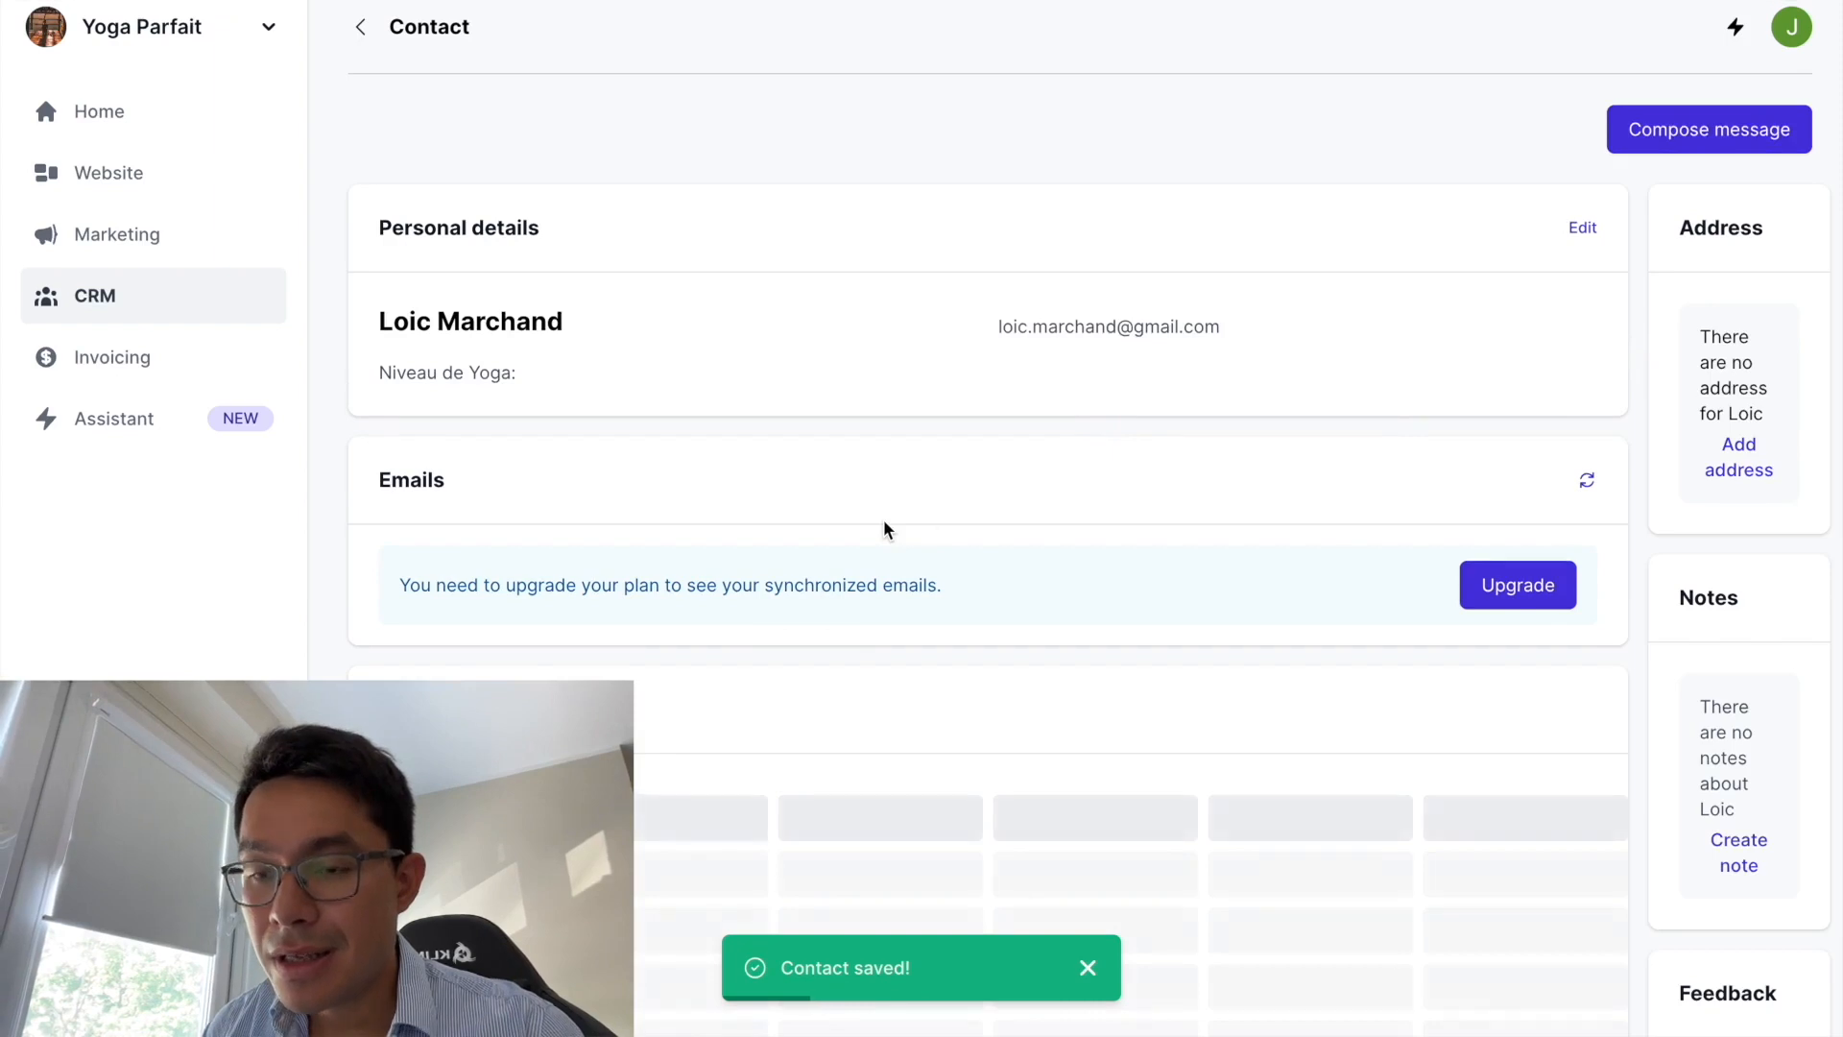
left_click(1640, 144)
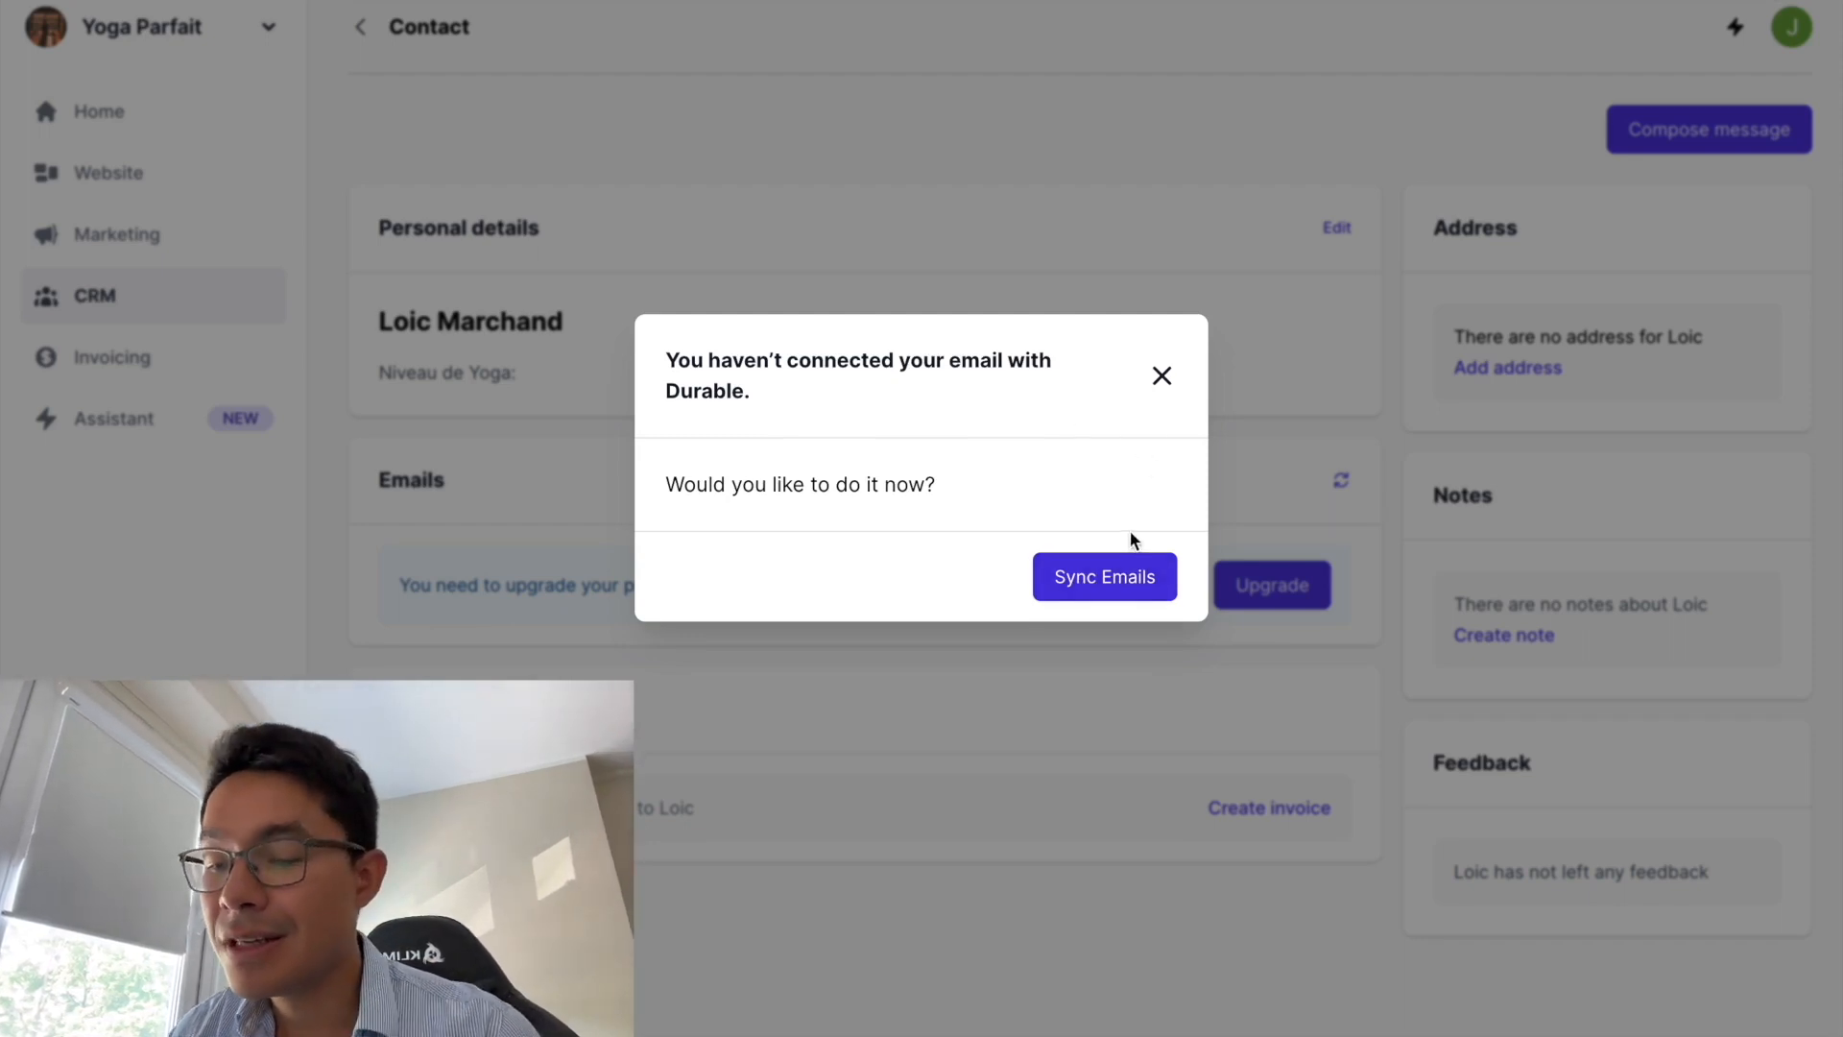
left_click(1162, 378)
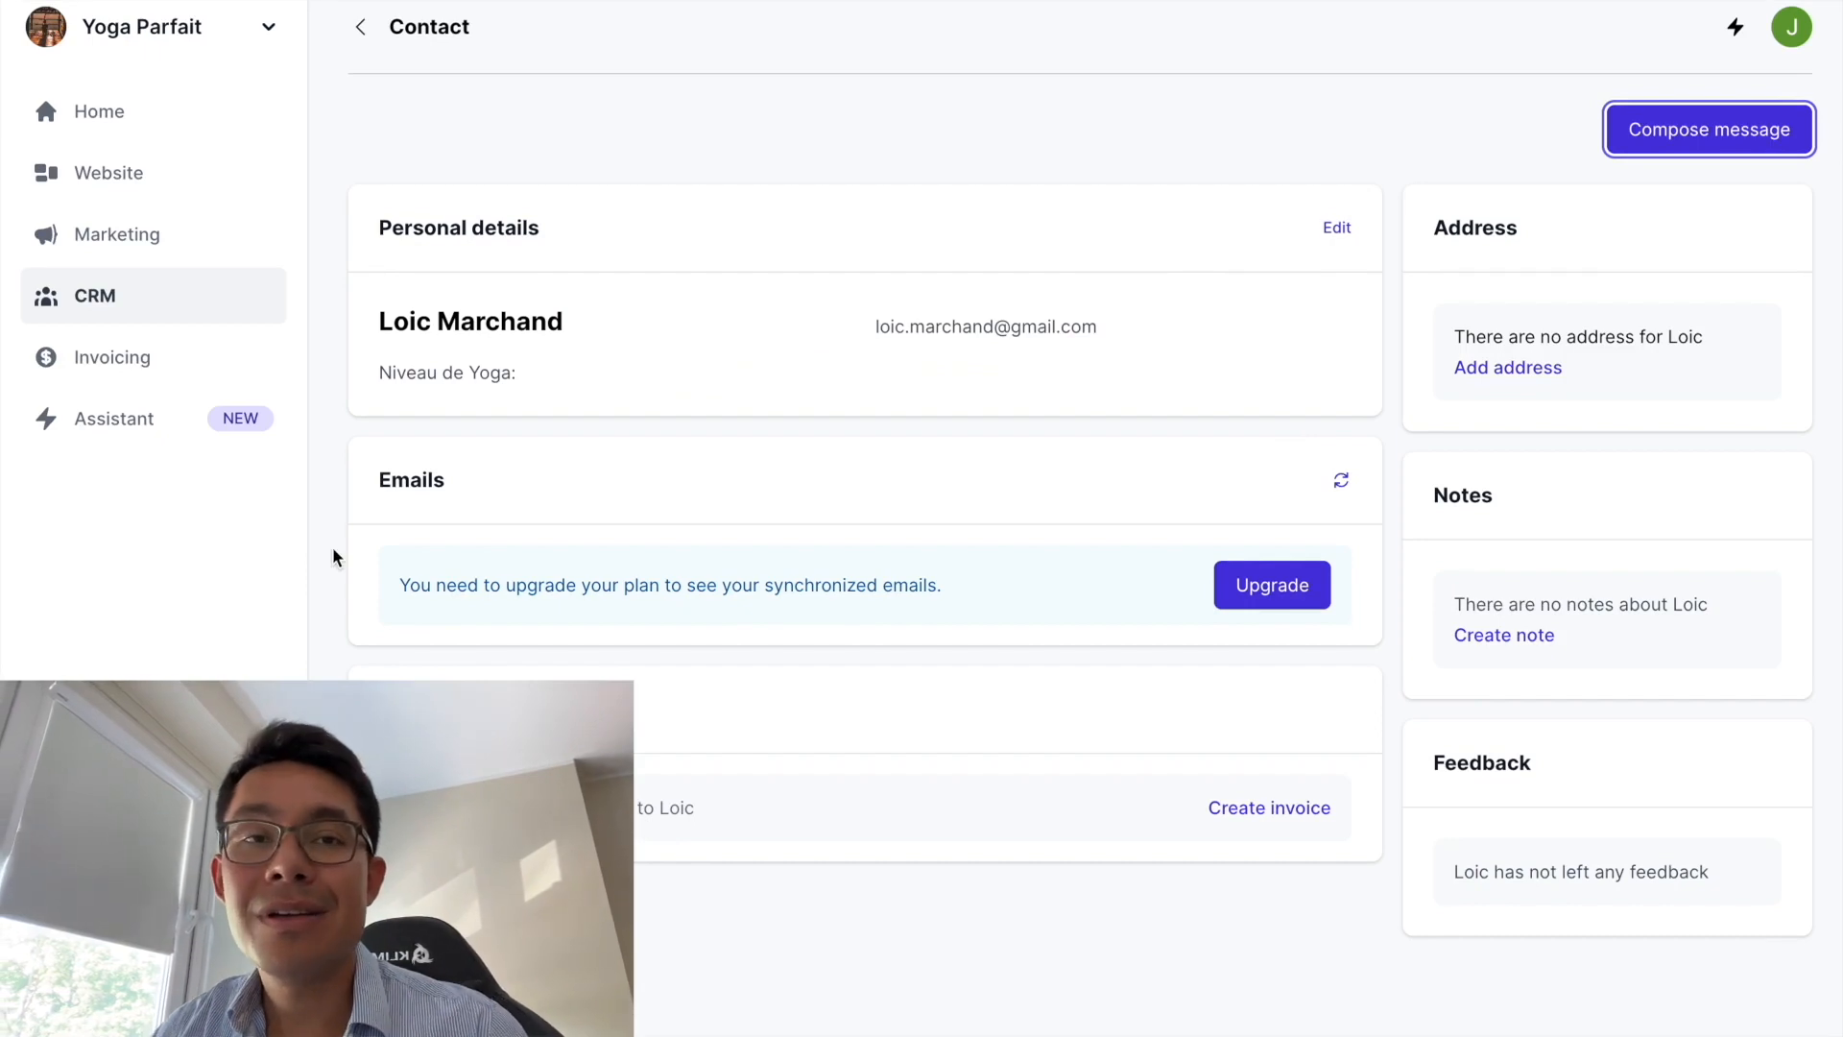
- Select the contact's name on the detail page, then return to the Home dashboard
left_click_drag(572, 321, 378, 326)
left_click(377, 332)
left_click_drag(382, 321, 713, 348)
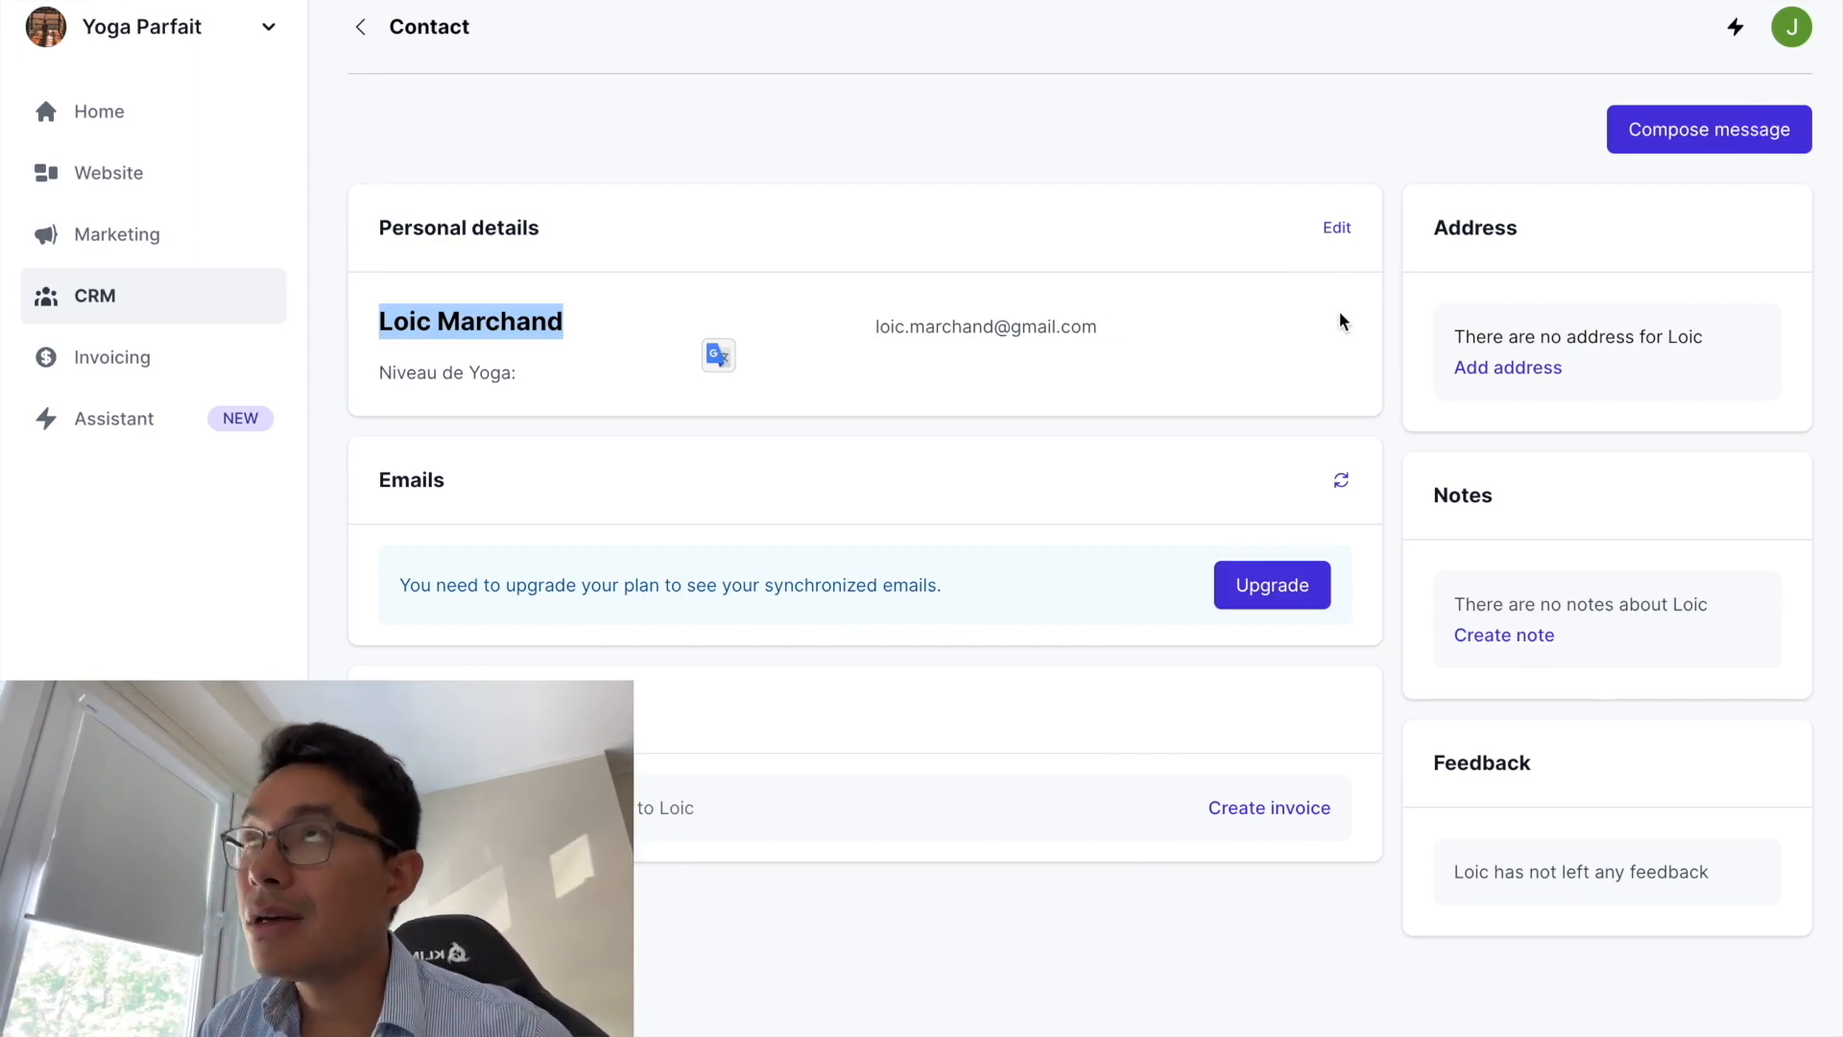
left_click(566, 323)
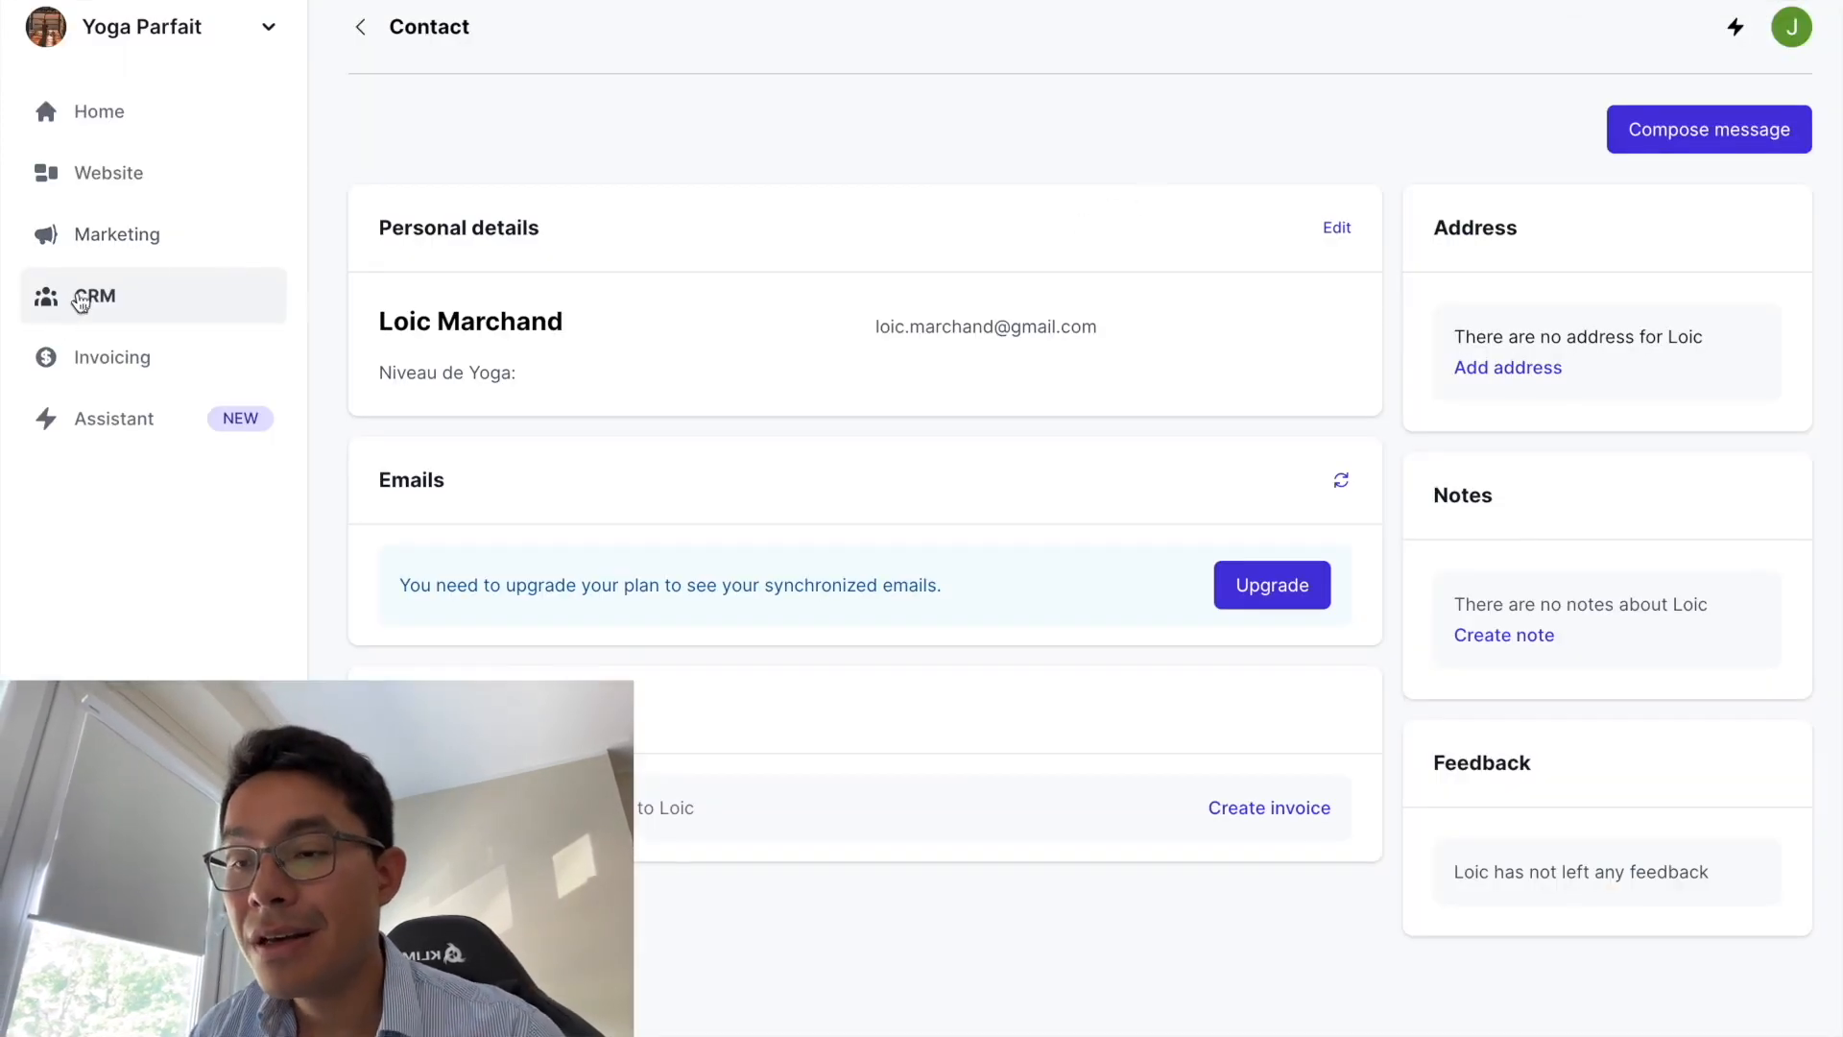
left_click(109, 128)
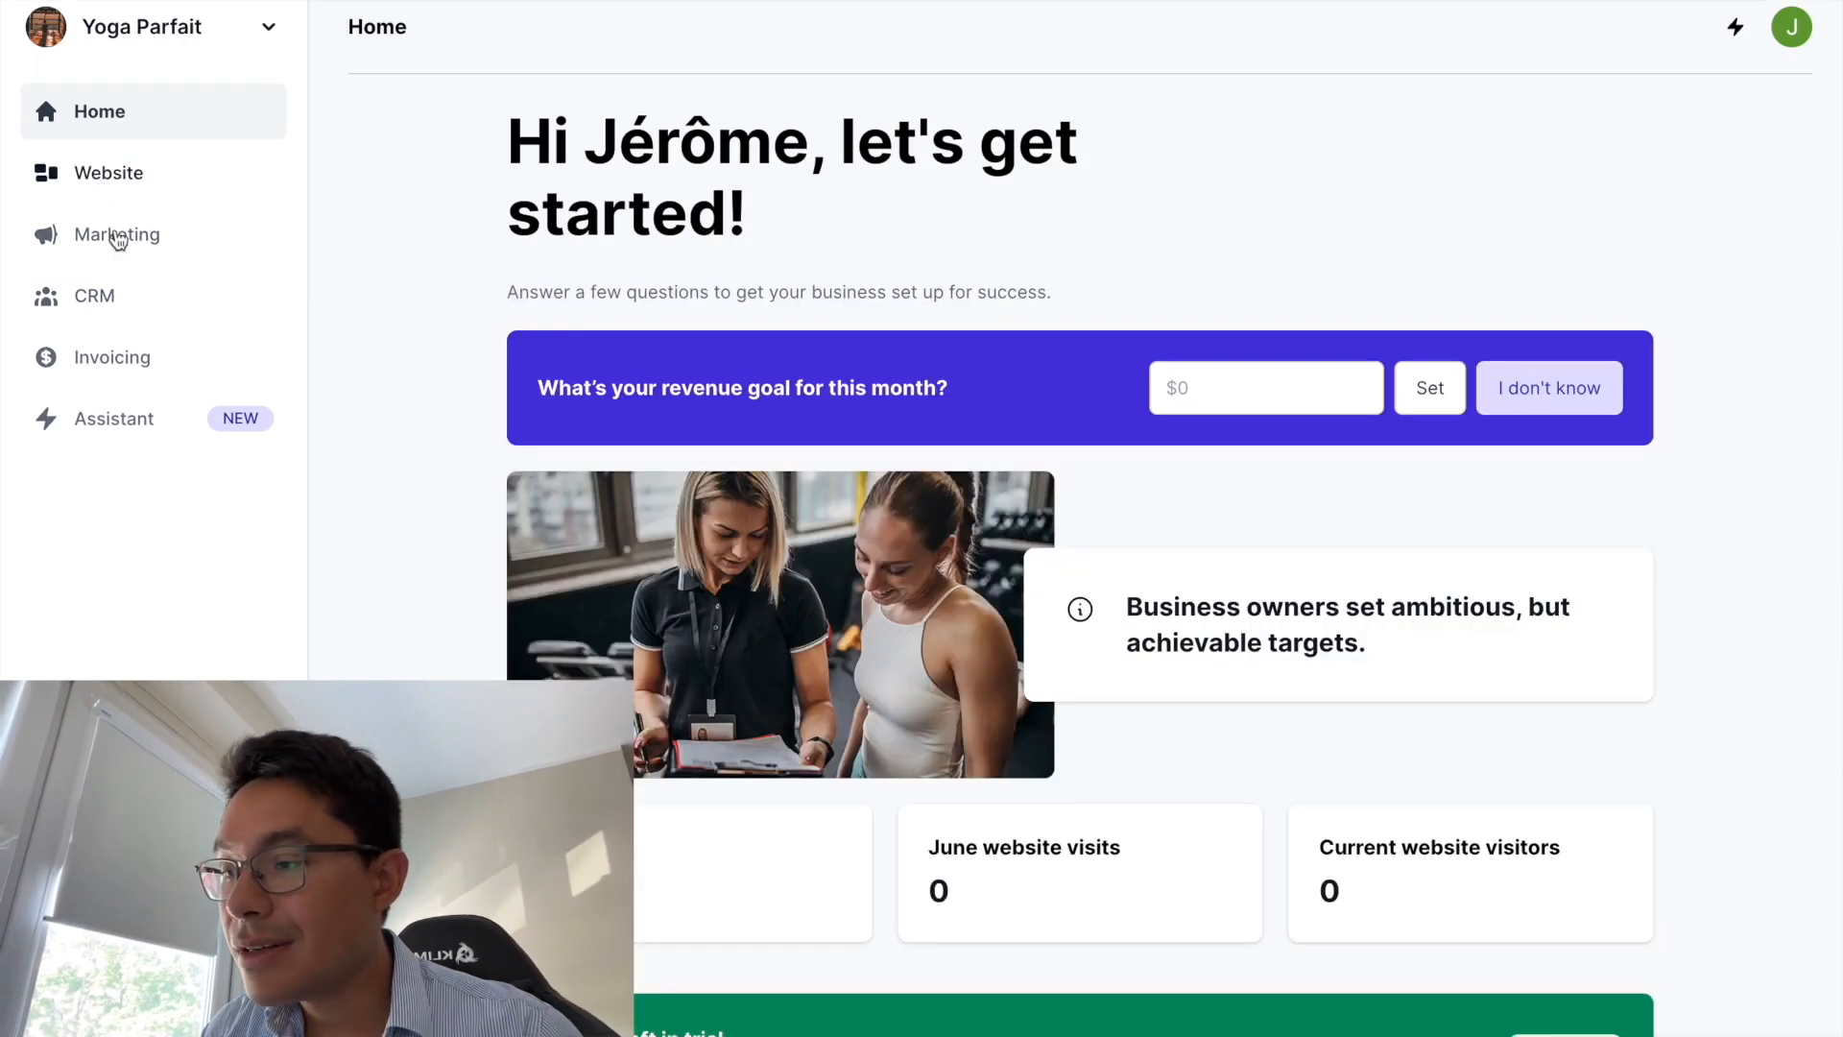
- Go from CRM via Home to the website's Settings page
left_click(99, 296)
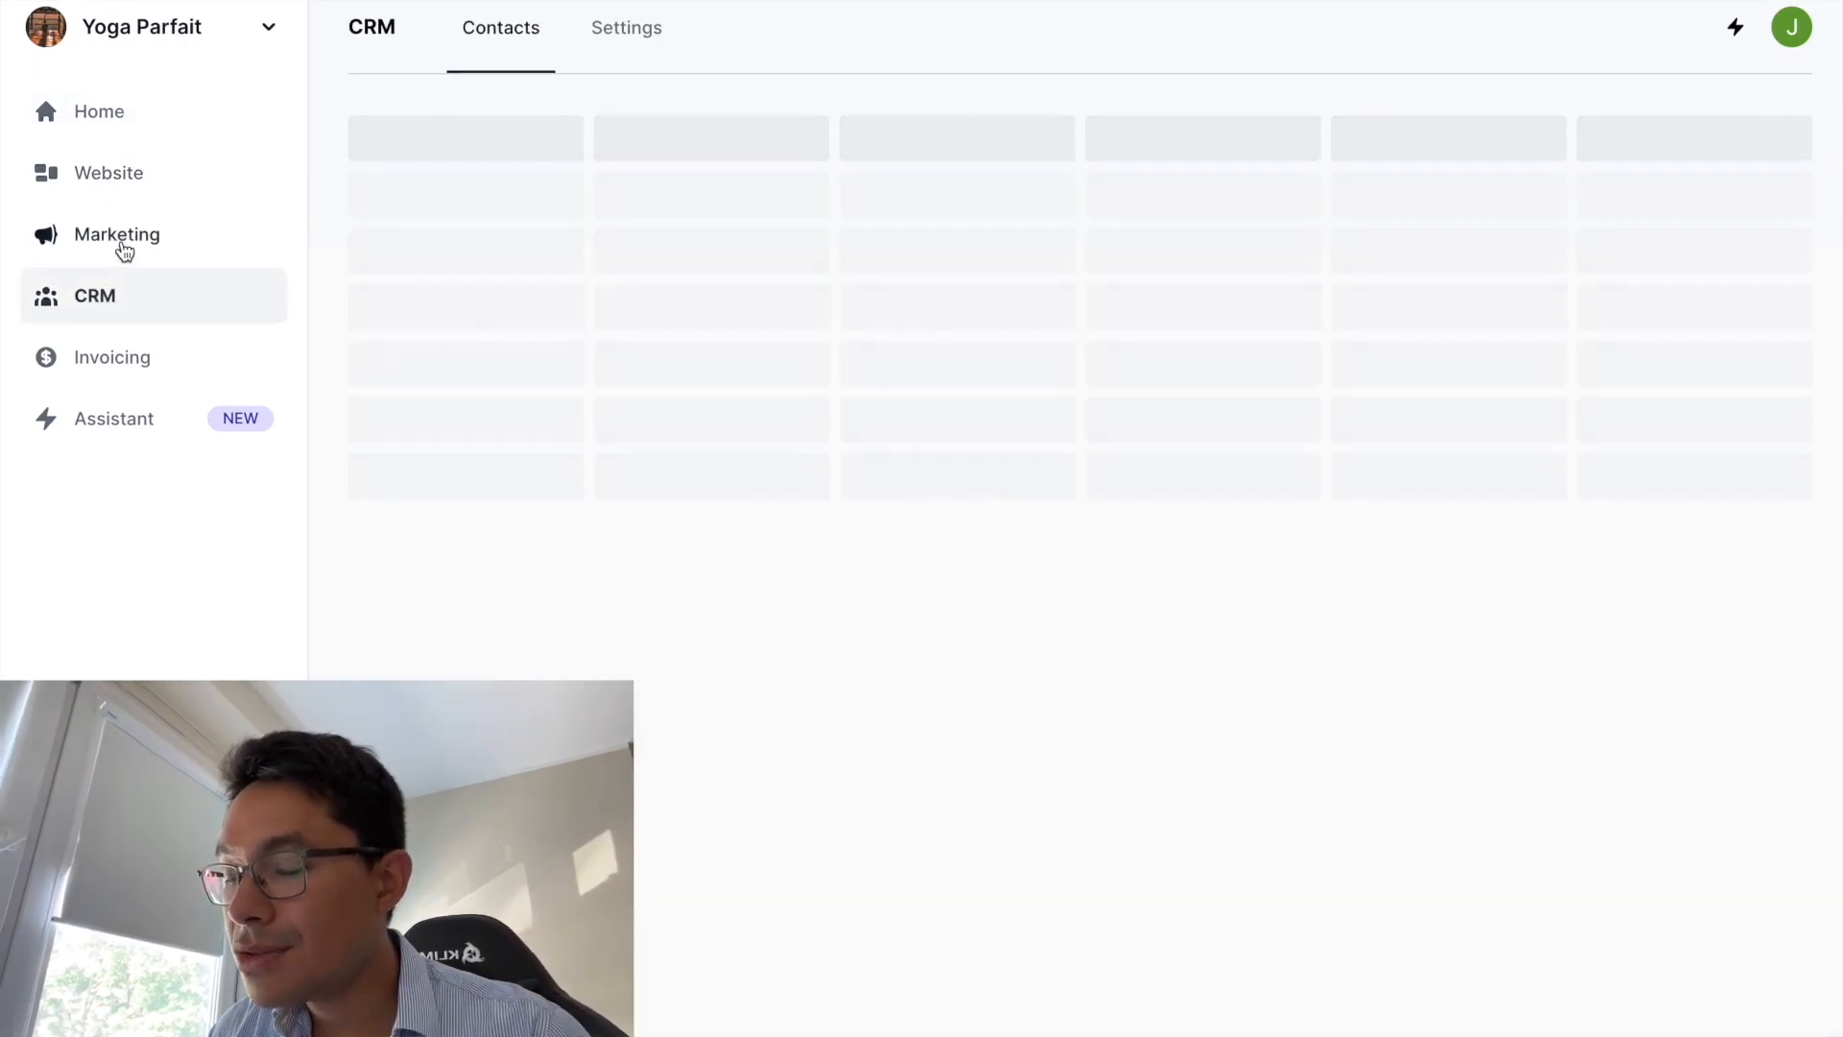
left_click(112, 131)
left_click(108, 173)
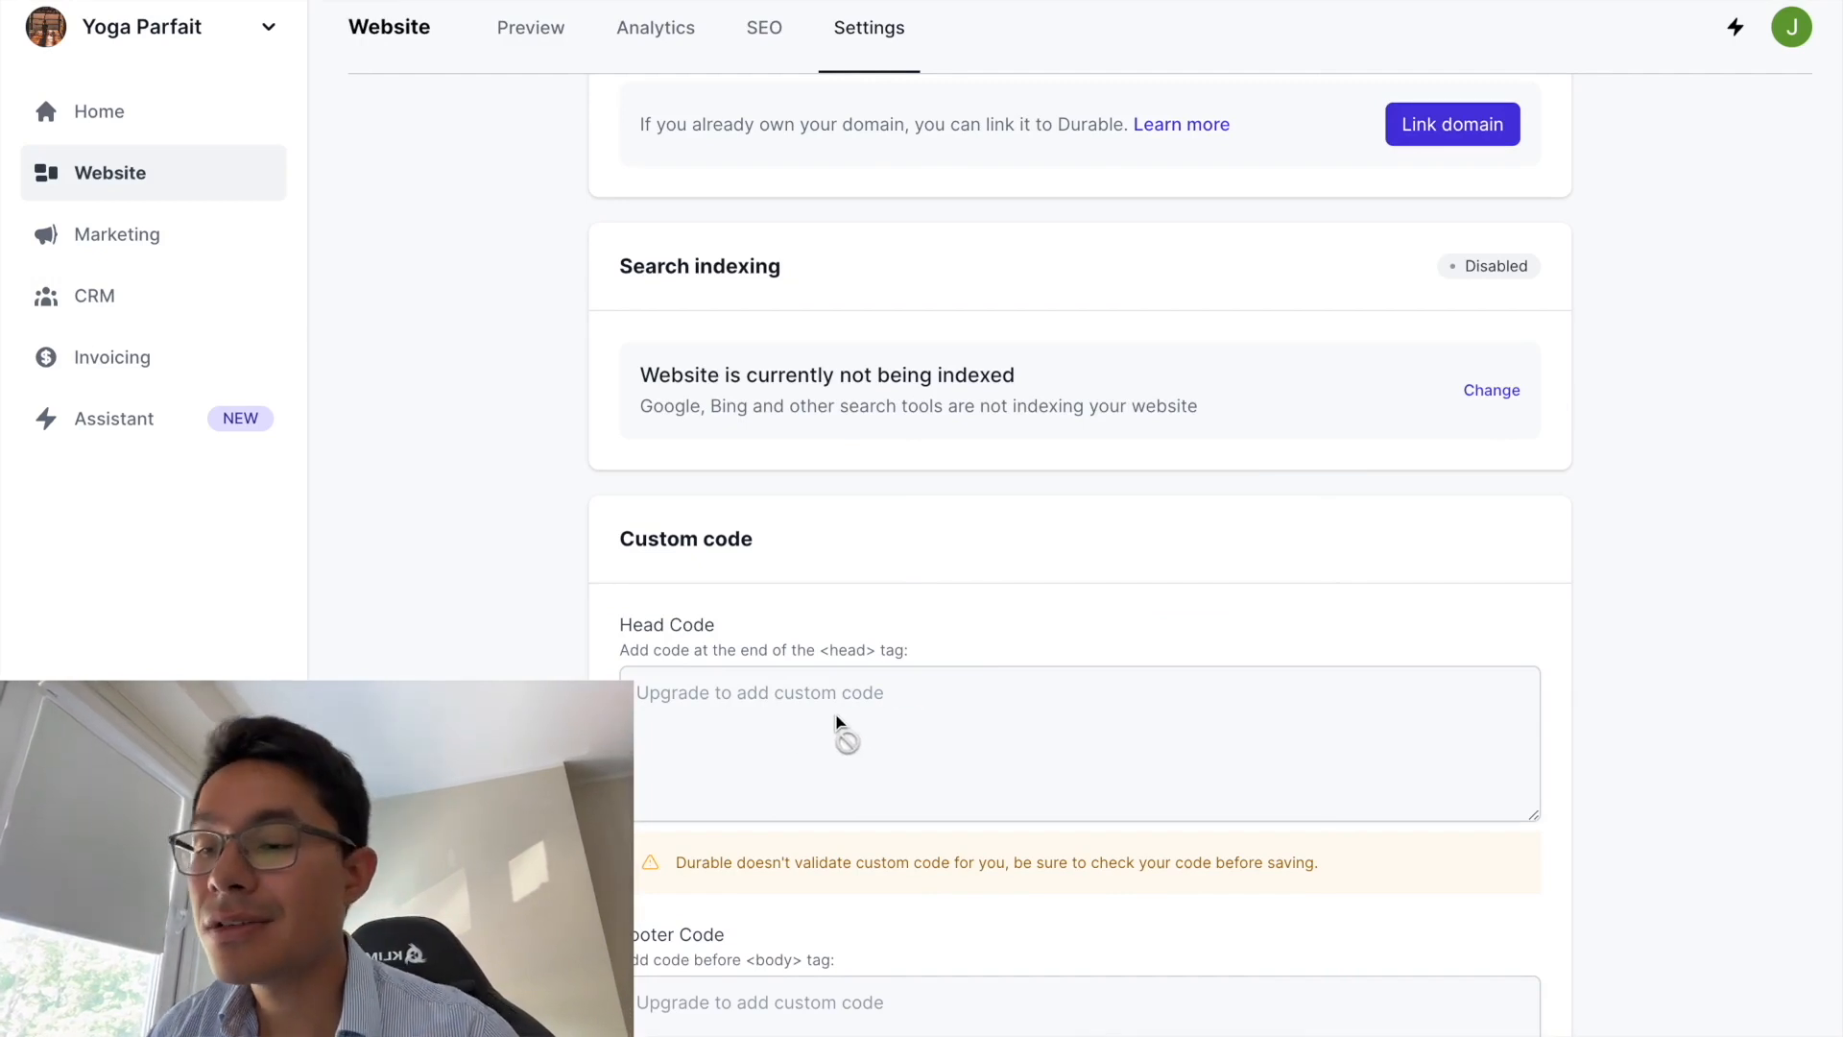
- Review the domain, indexing and custom code settings, then switch to the SEO tab
scroll(840, 735, "down", 1)
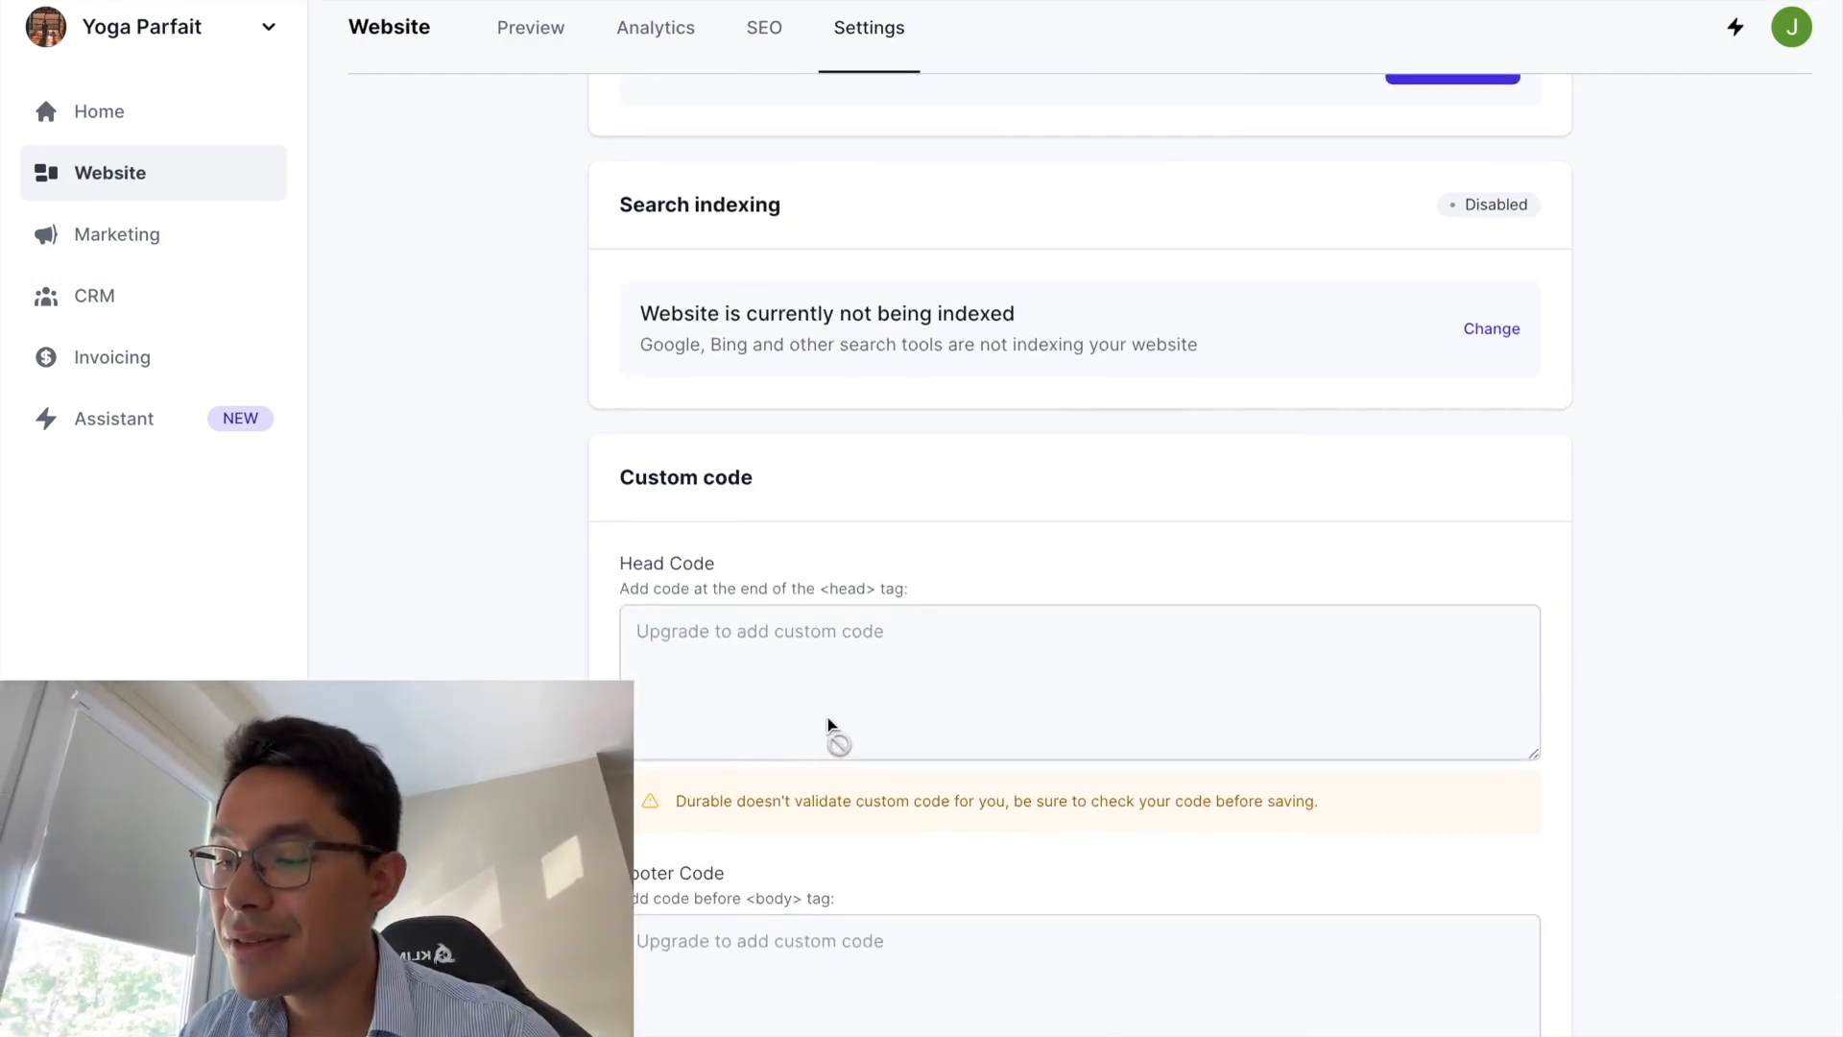
scroll(860, 693, "down", 1)
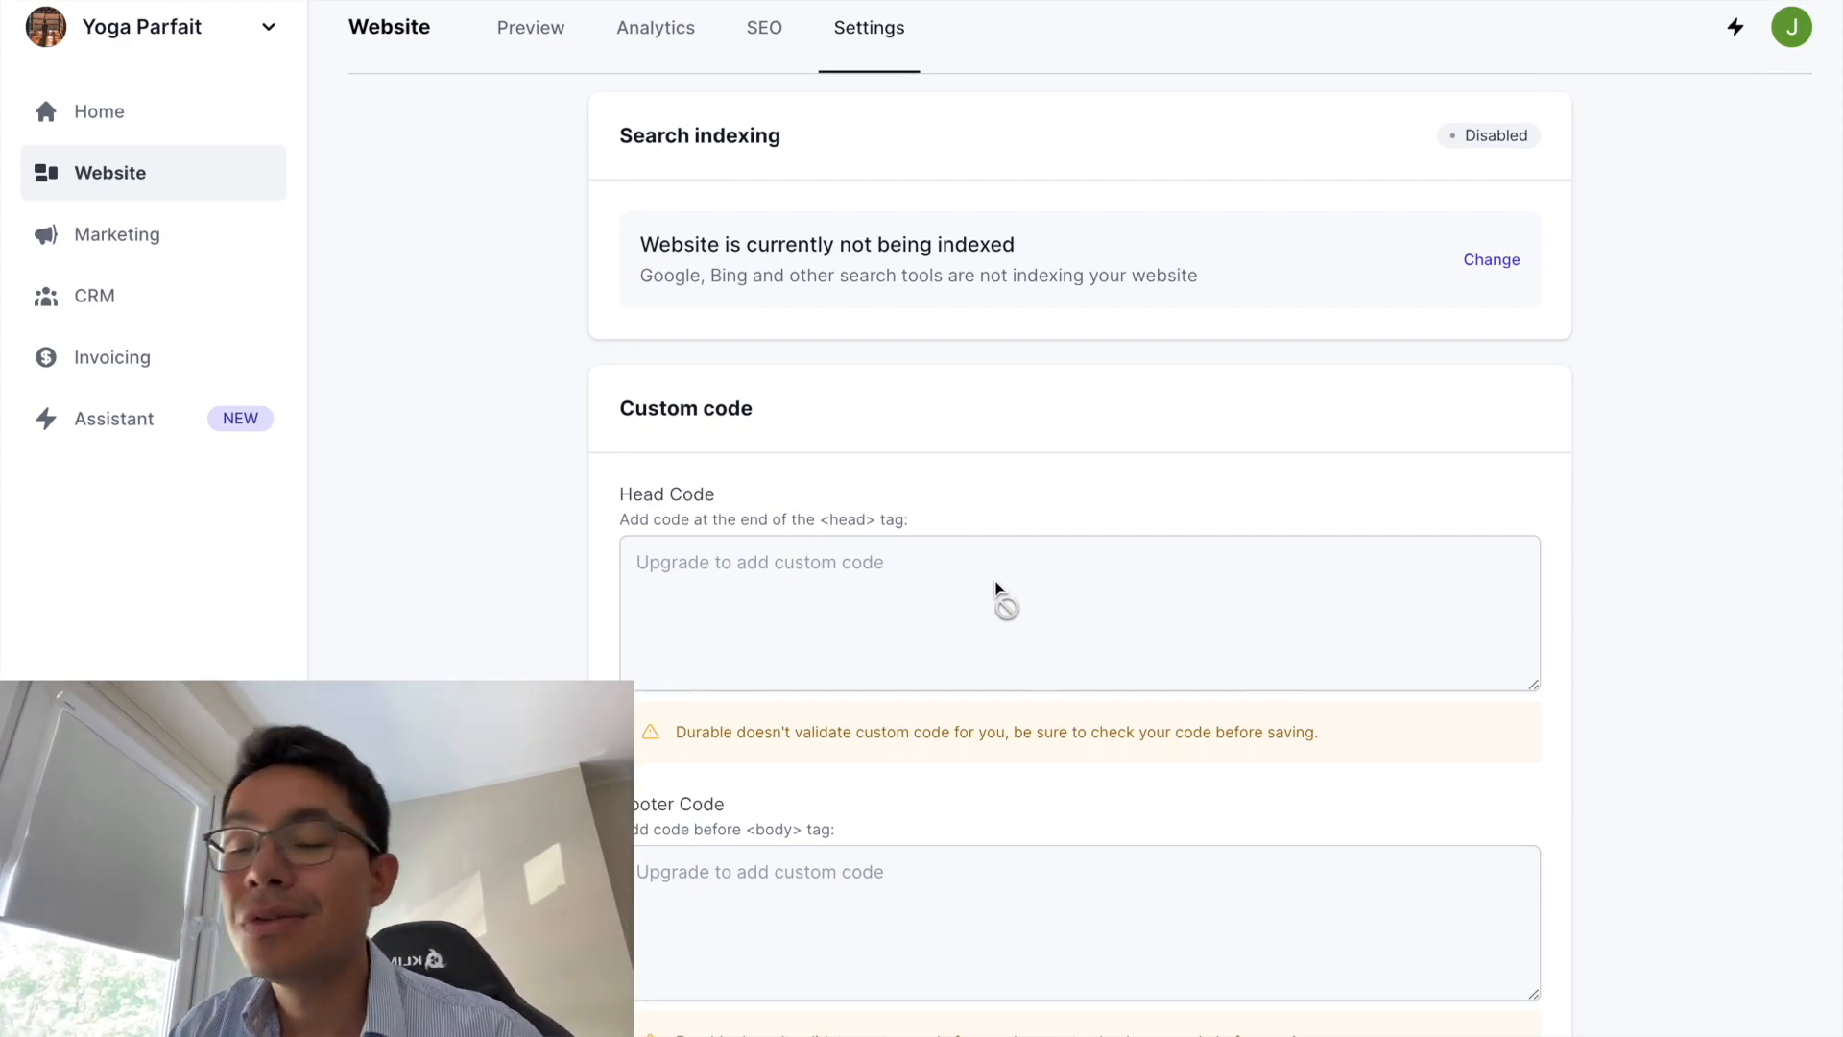
scroll(1018, 662, "up", 1)
scroll(1017, 662, "down", 1)
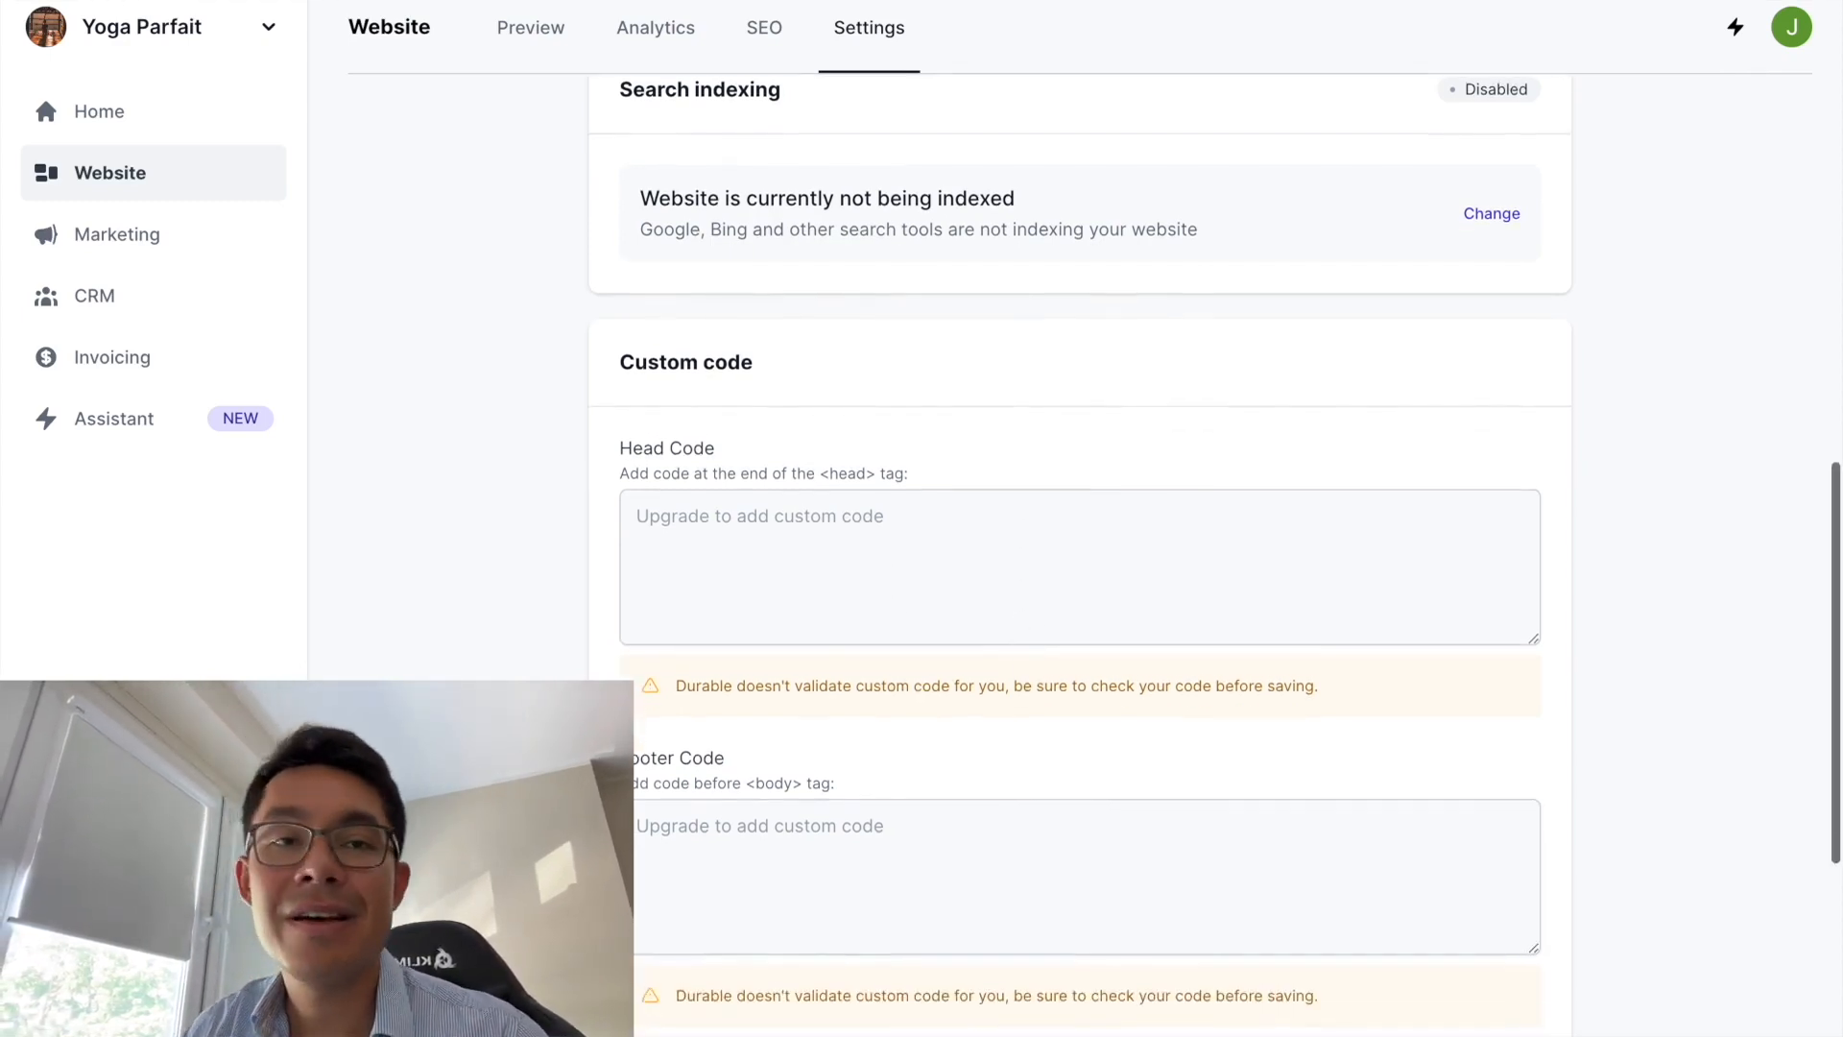
scroll(799, 861, "down", 1)
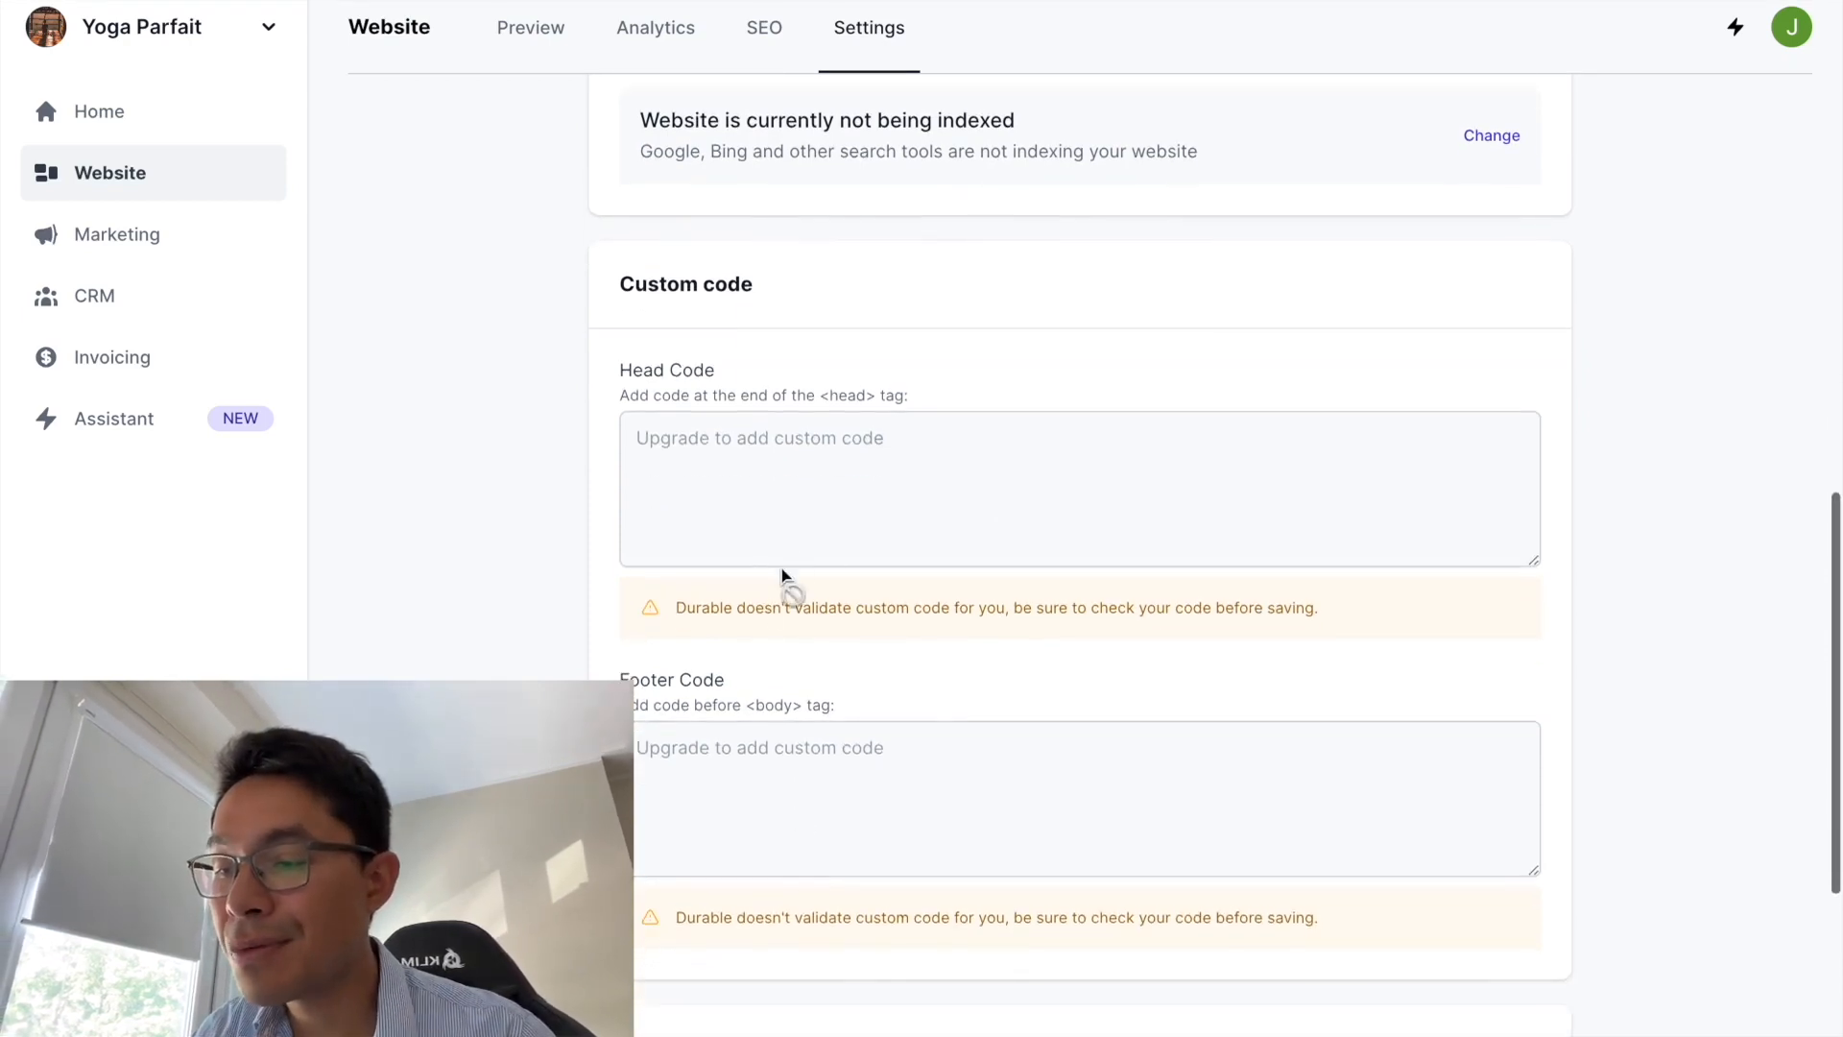
scroll(711, 841, "down", 1)
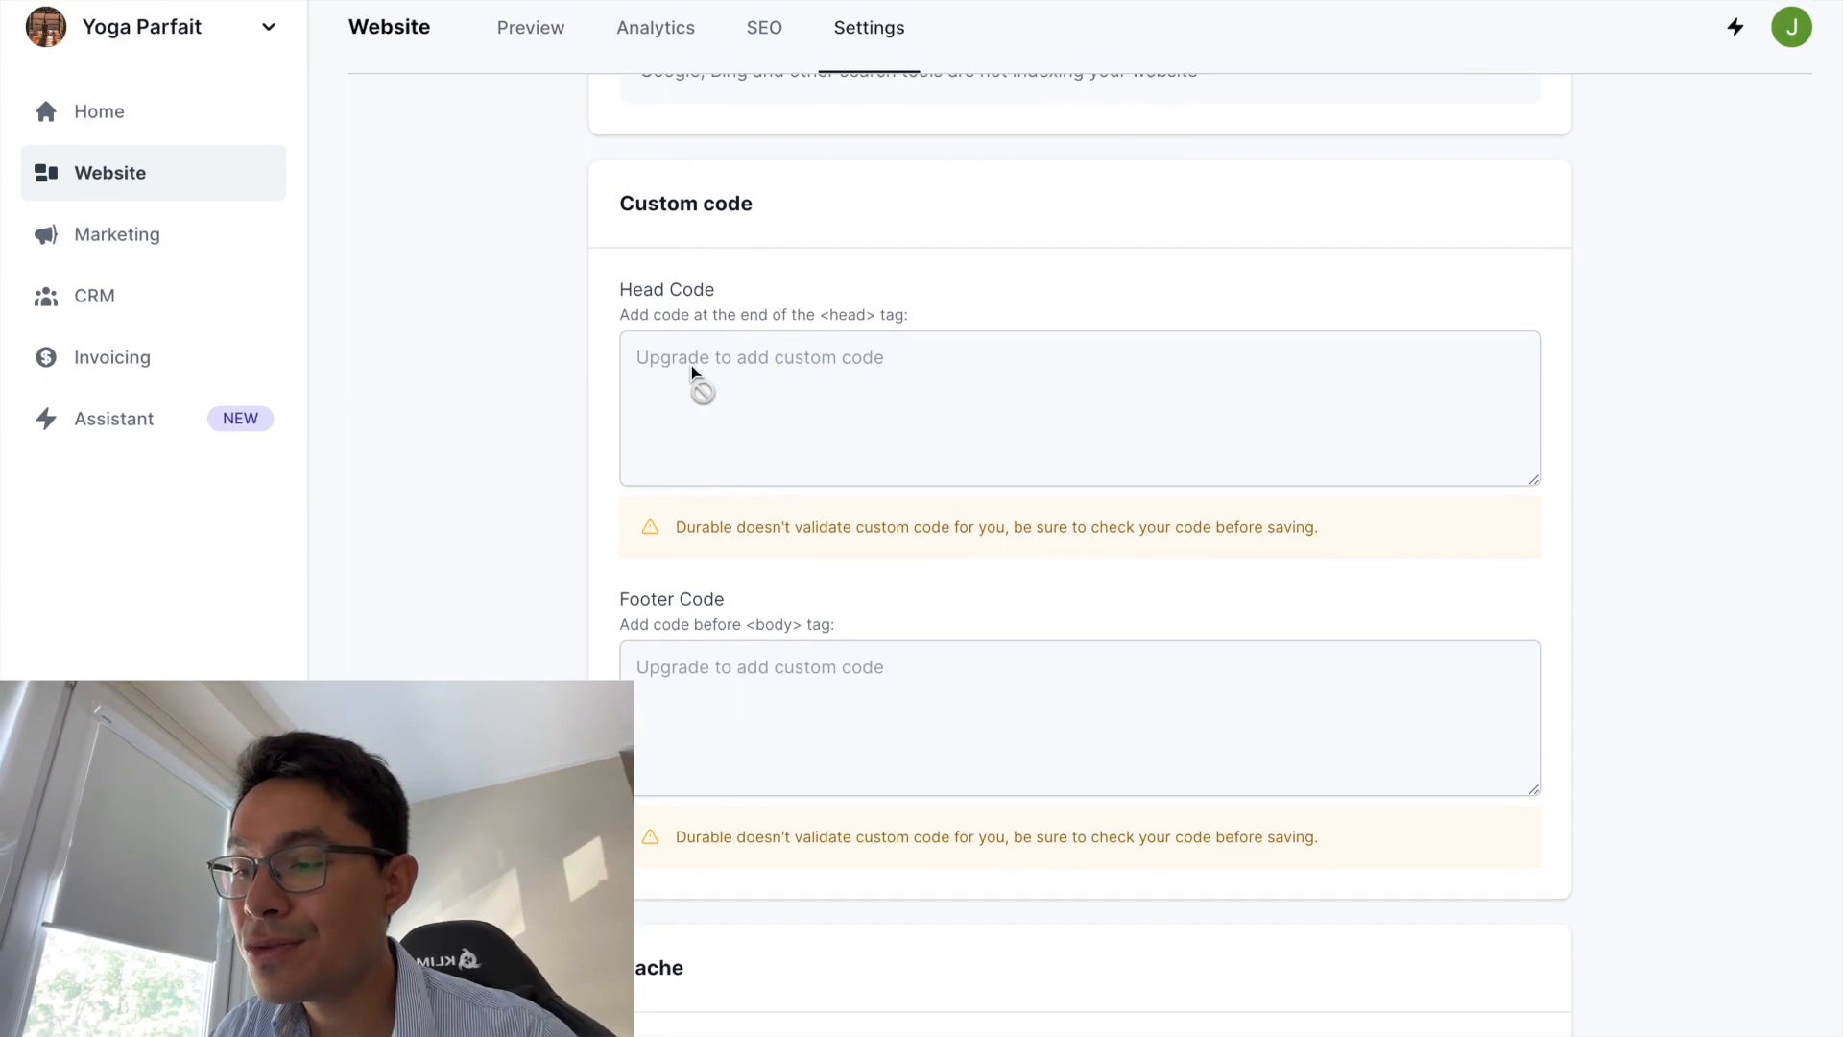
scroll(777, 567, "down", 2)
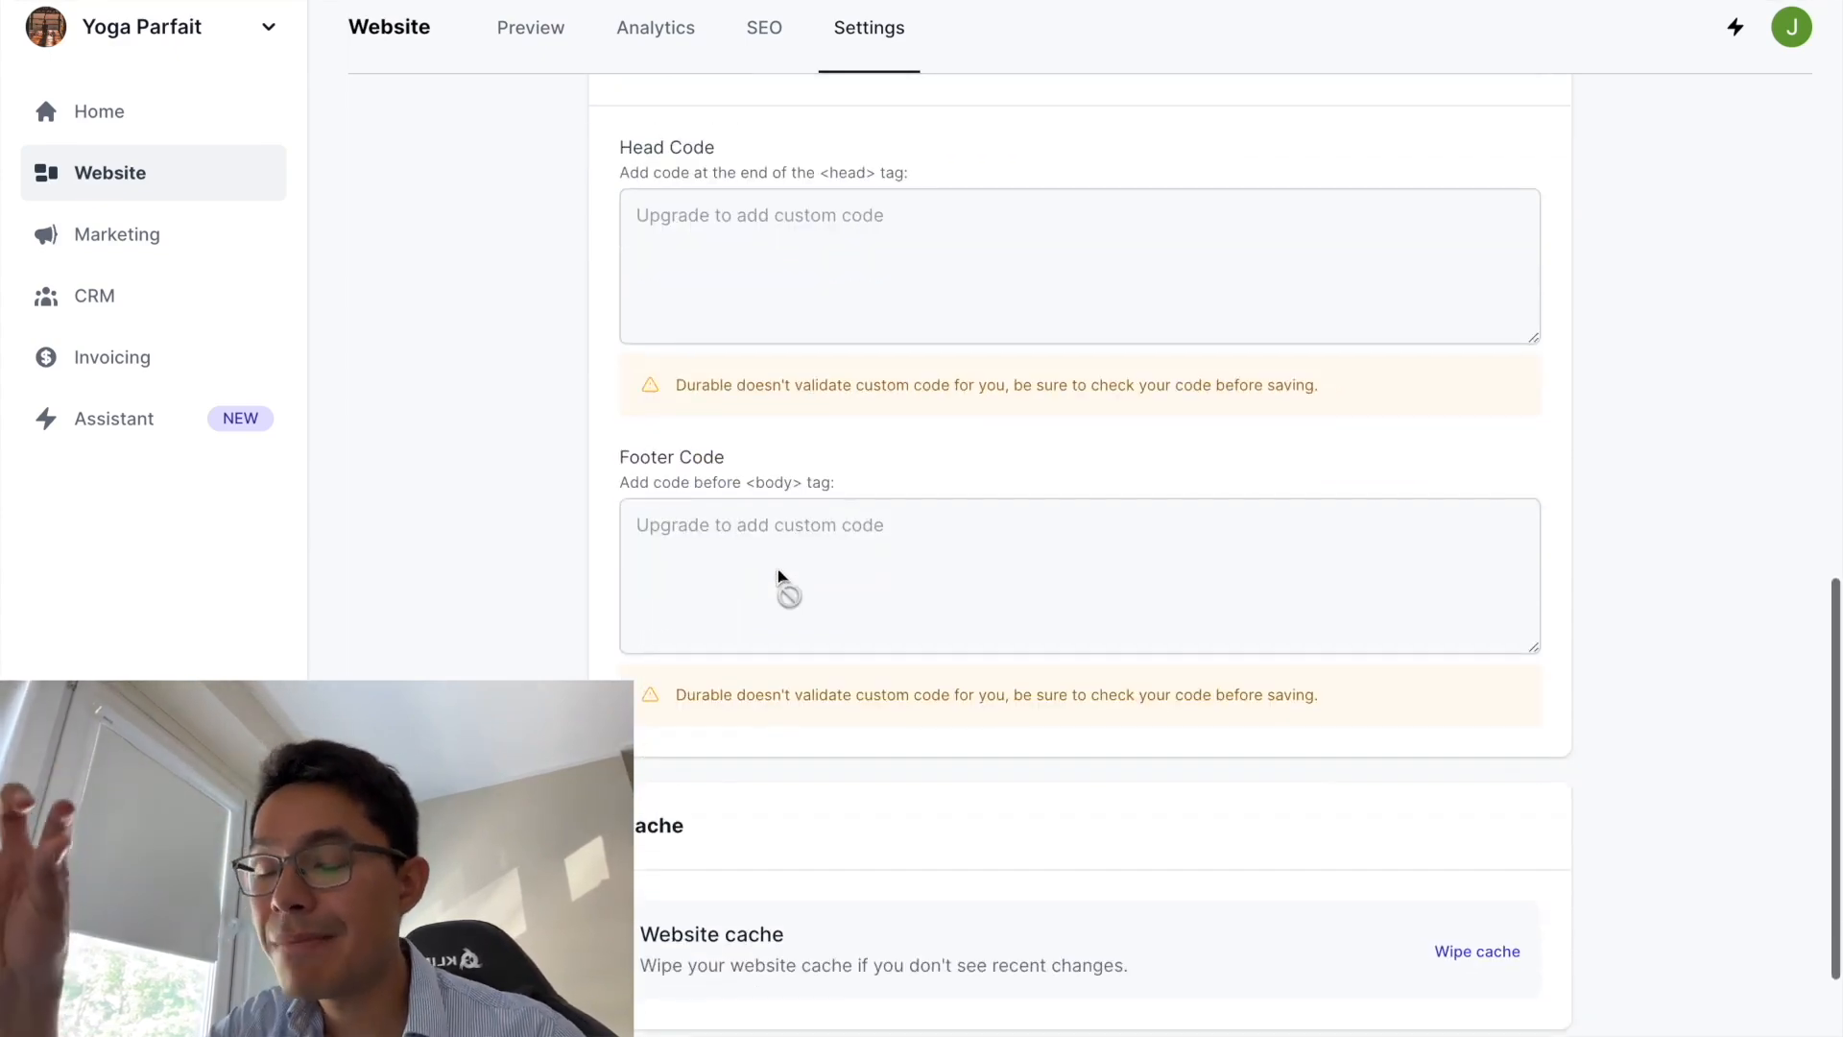
scroll(878, 705, "down", 2)
scroll(878, 706, "up", 12)
scroll(878, 707, "up", 6)
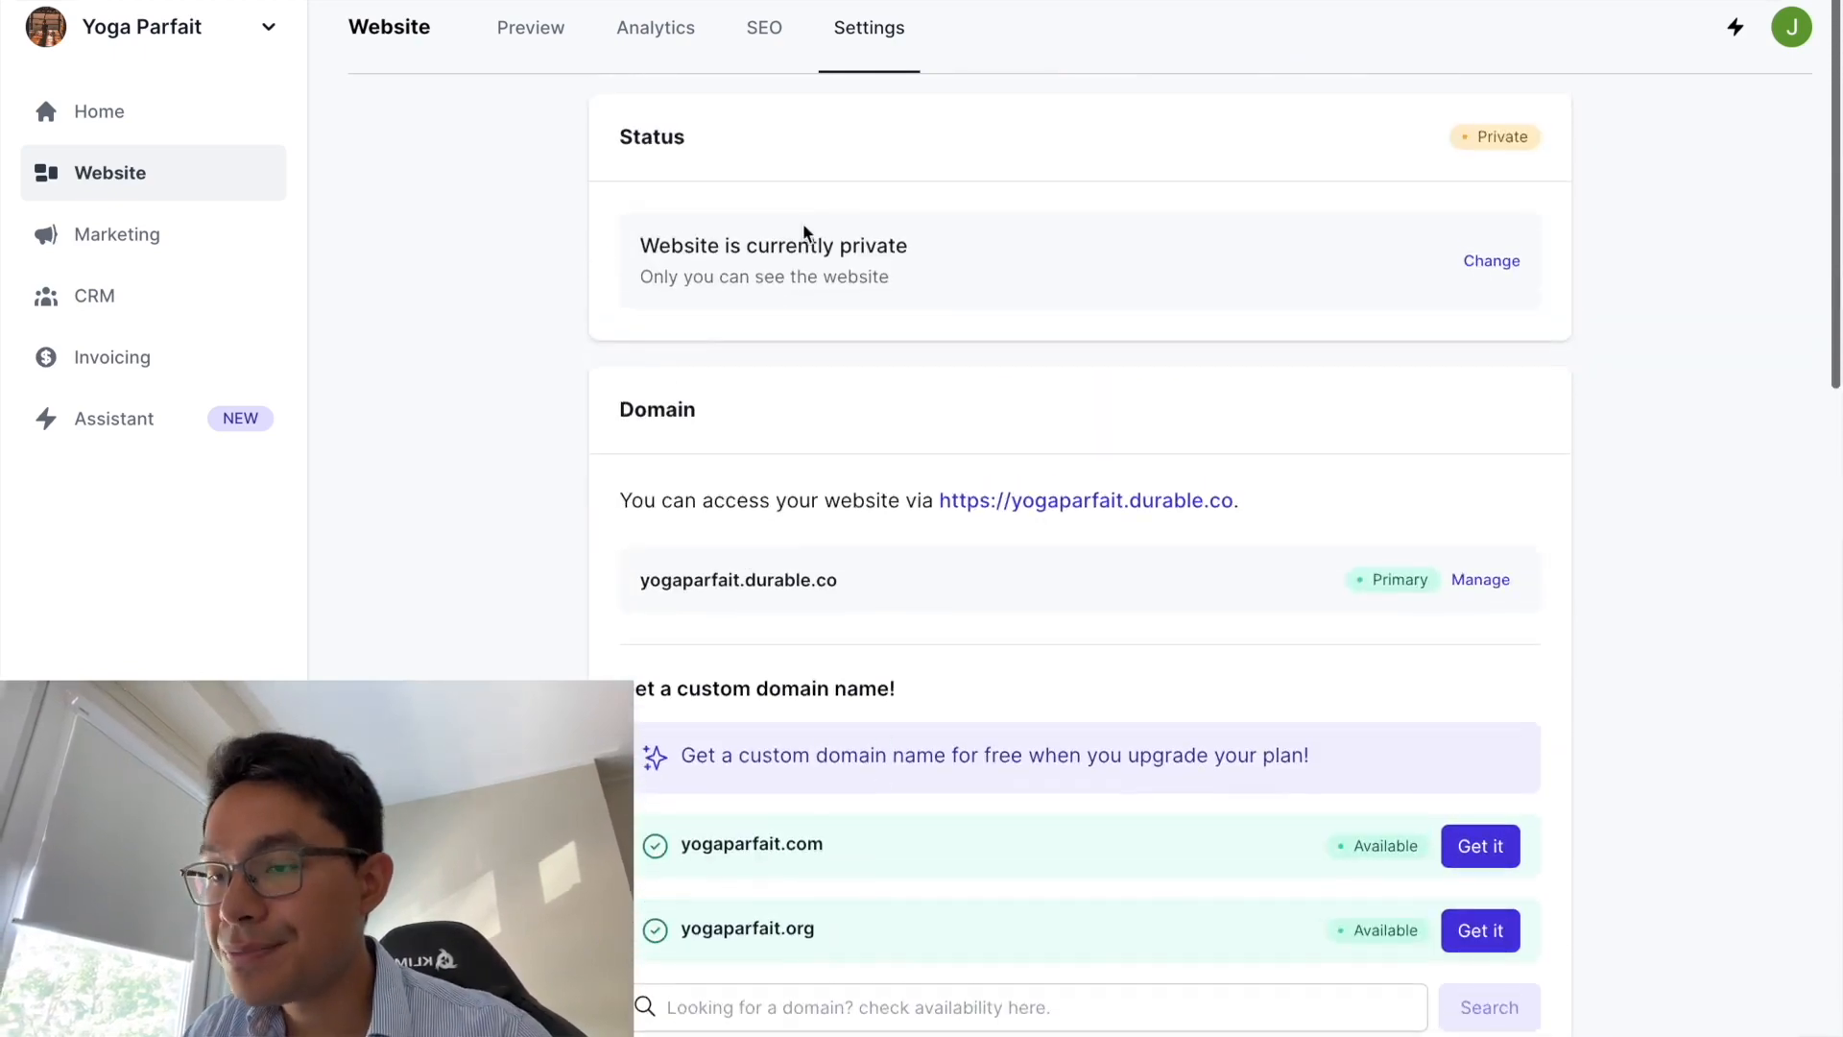
left_click(764, 28)
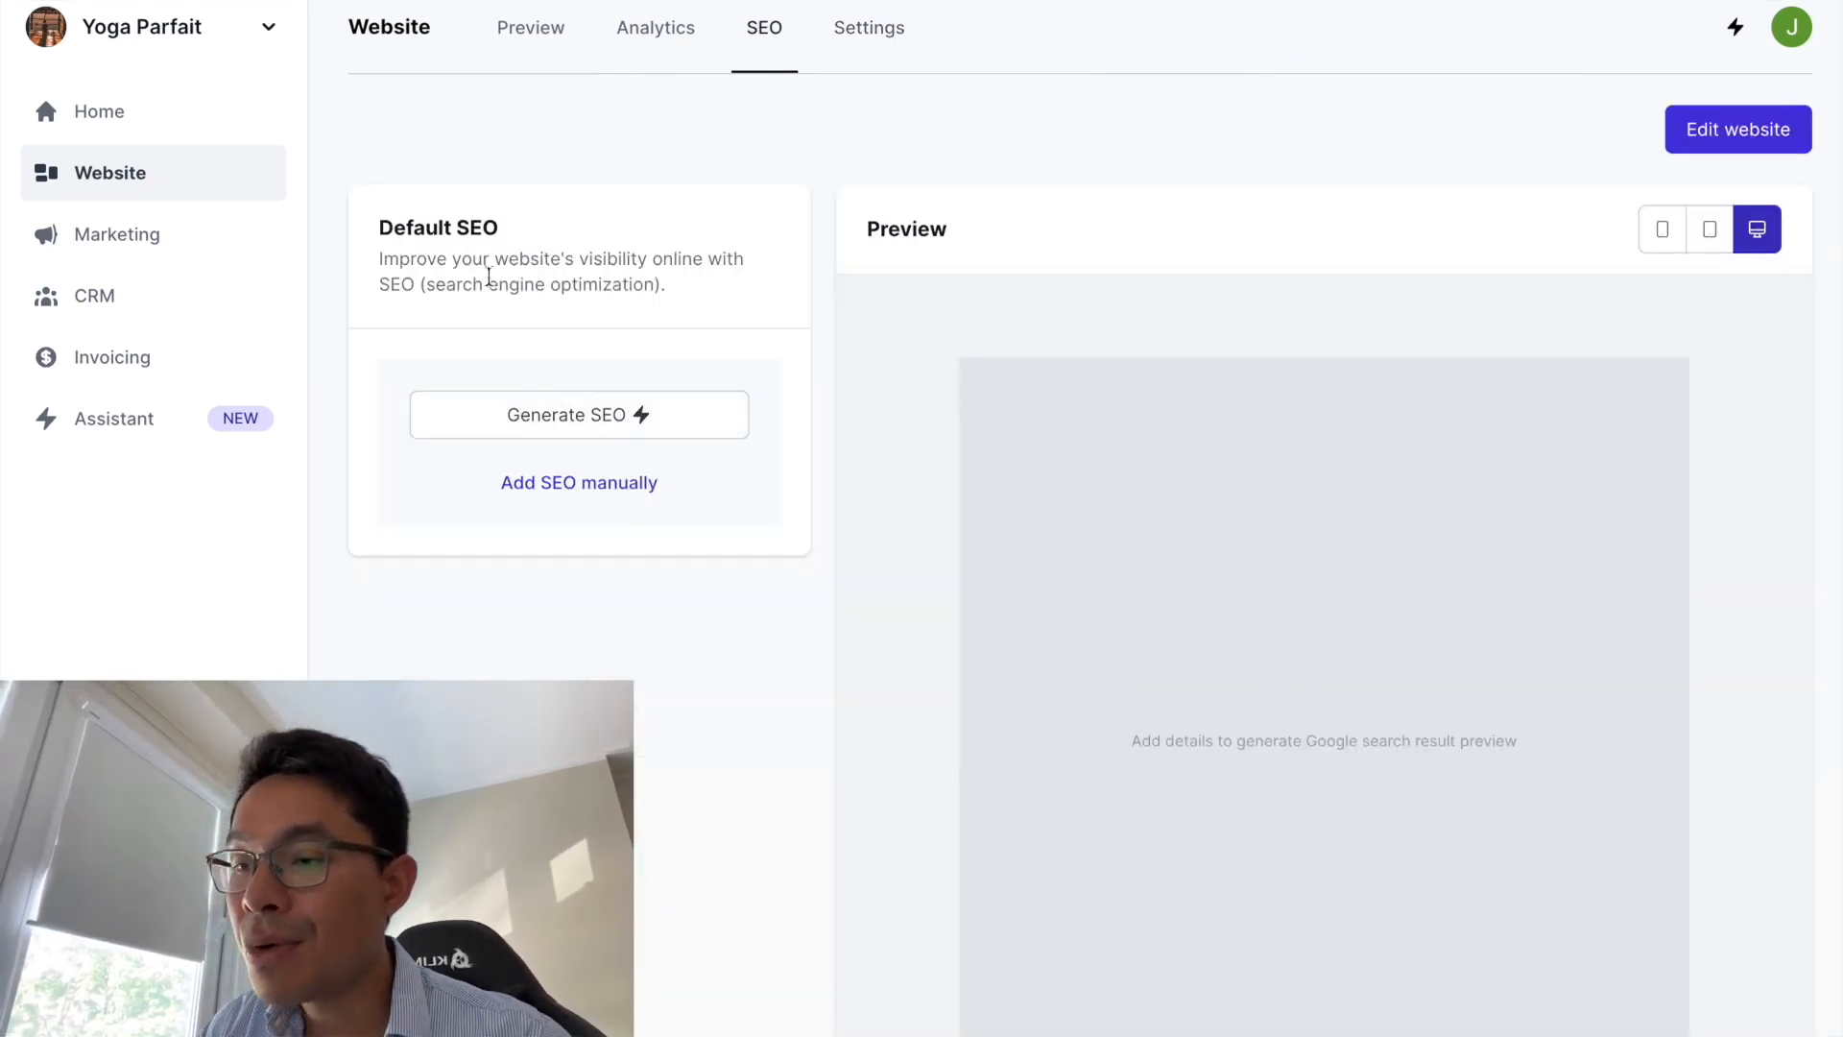
- Auto-generate the SEO title and description, then delete 'IDF' from the title
left_click(558, 424)
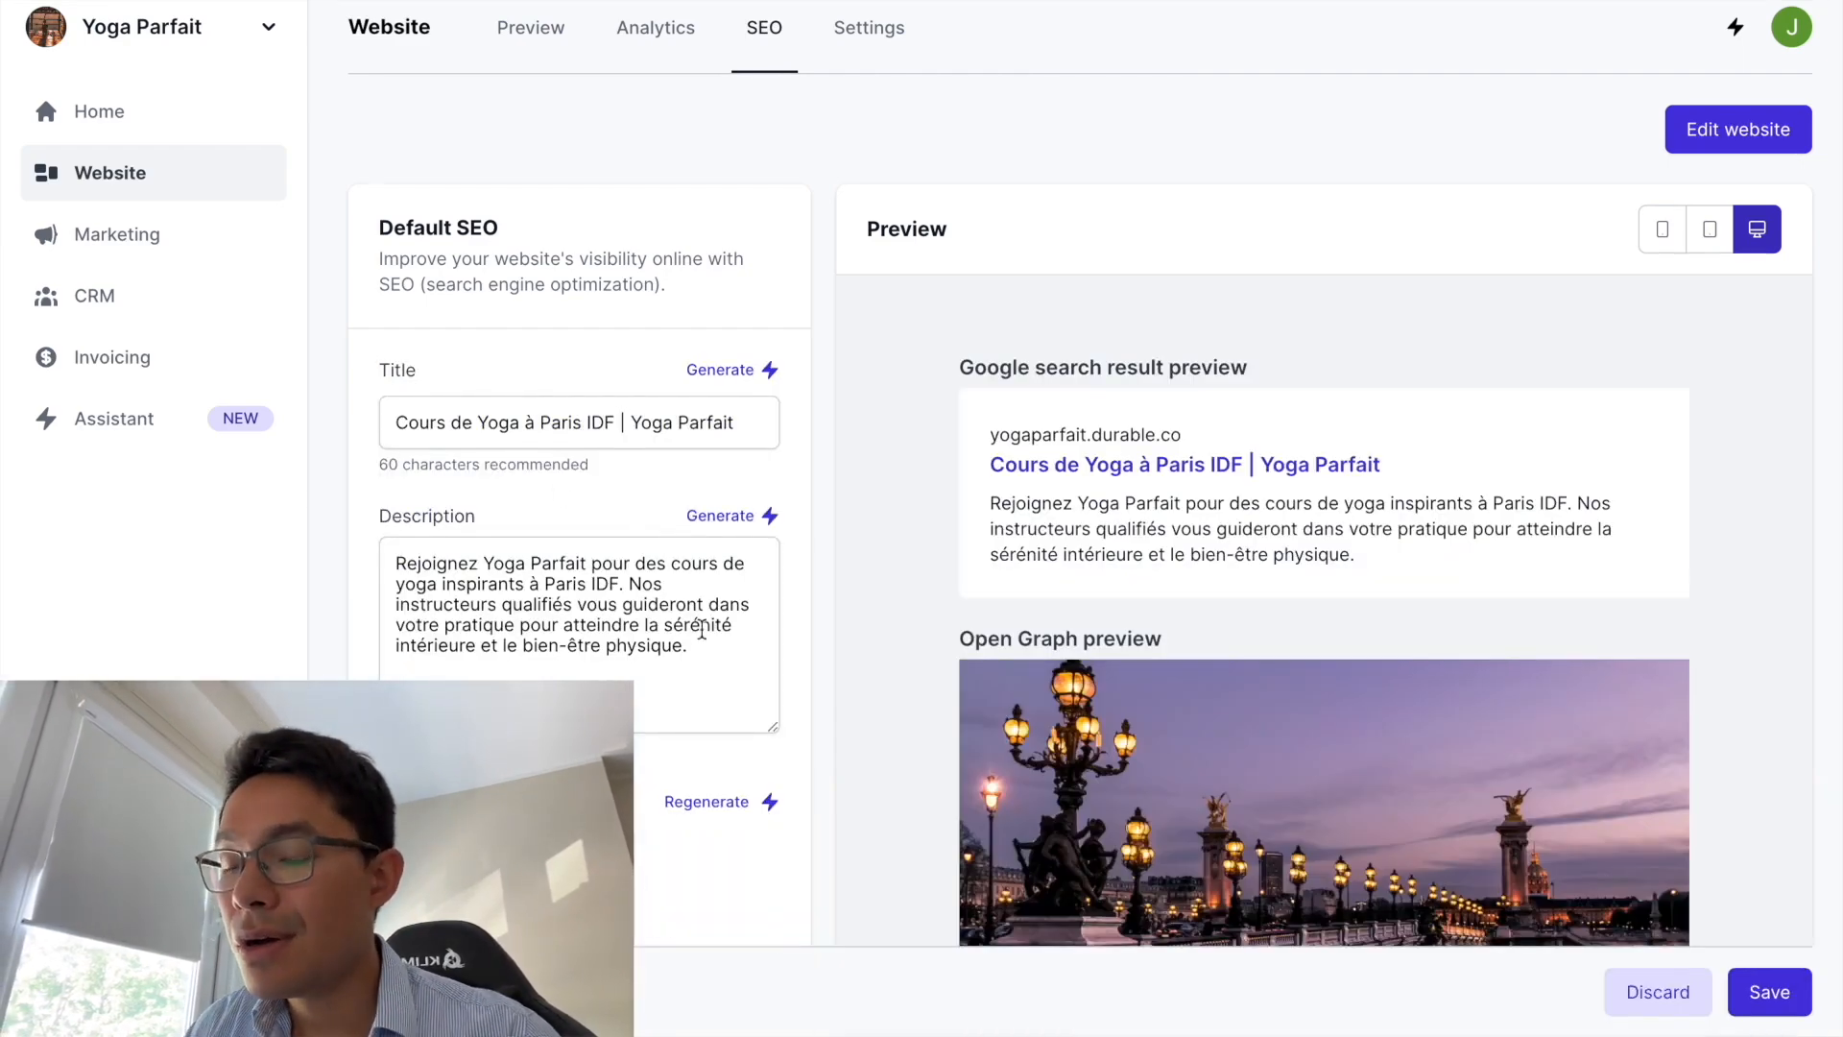
scroll(1046, 562, "down", 1)
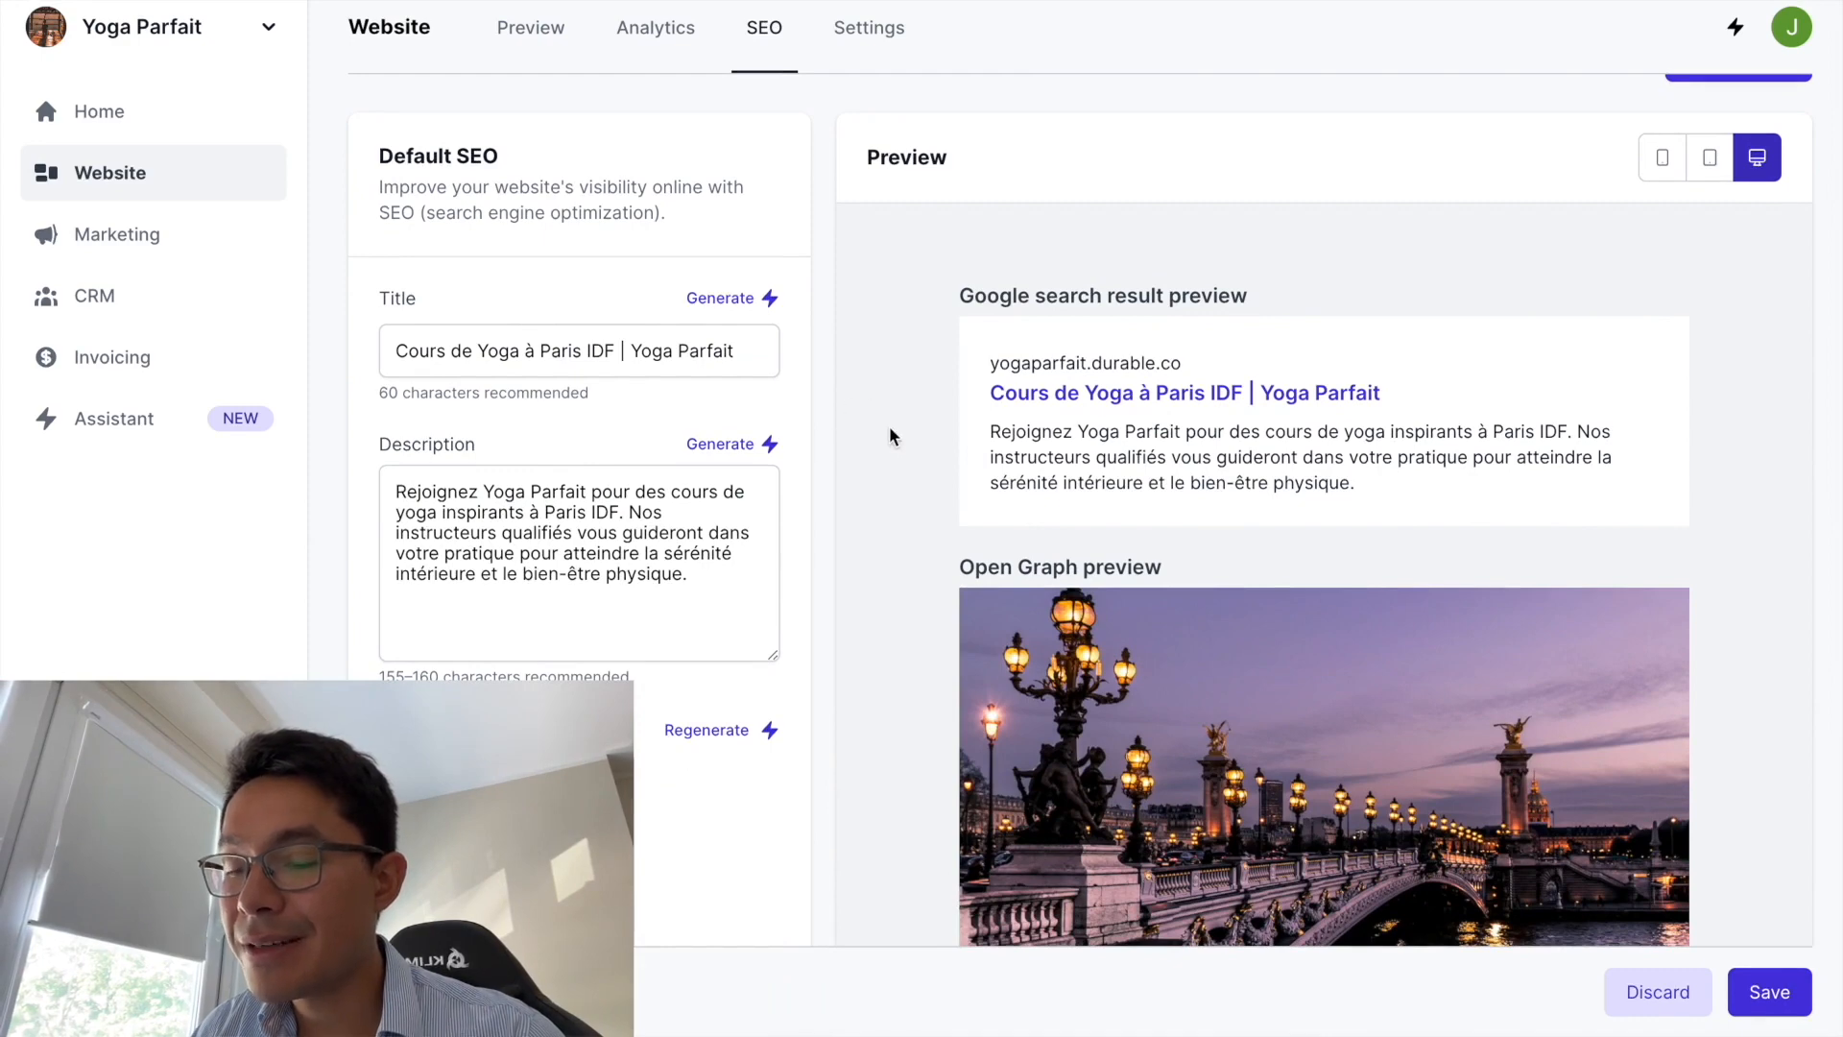
left_click_drag(622, 351, 588, 348)
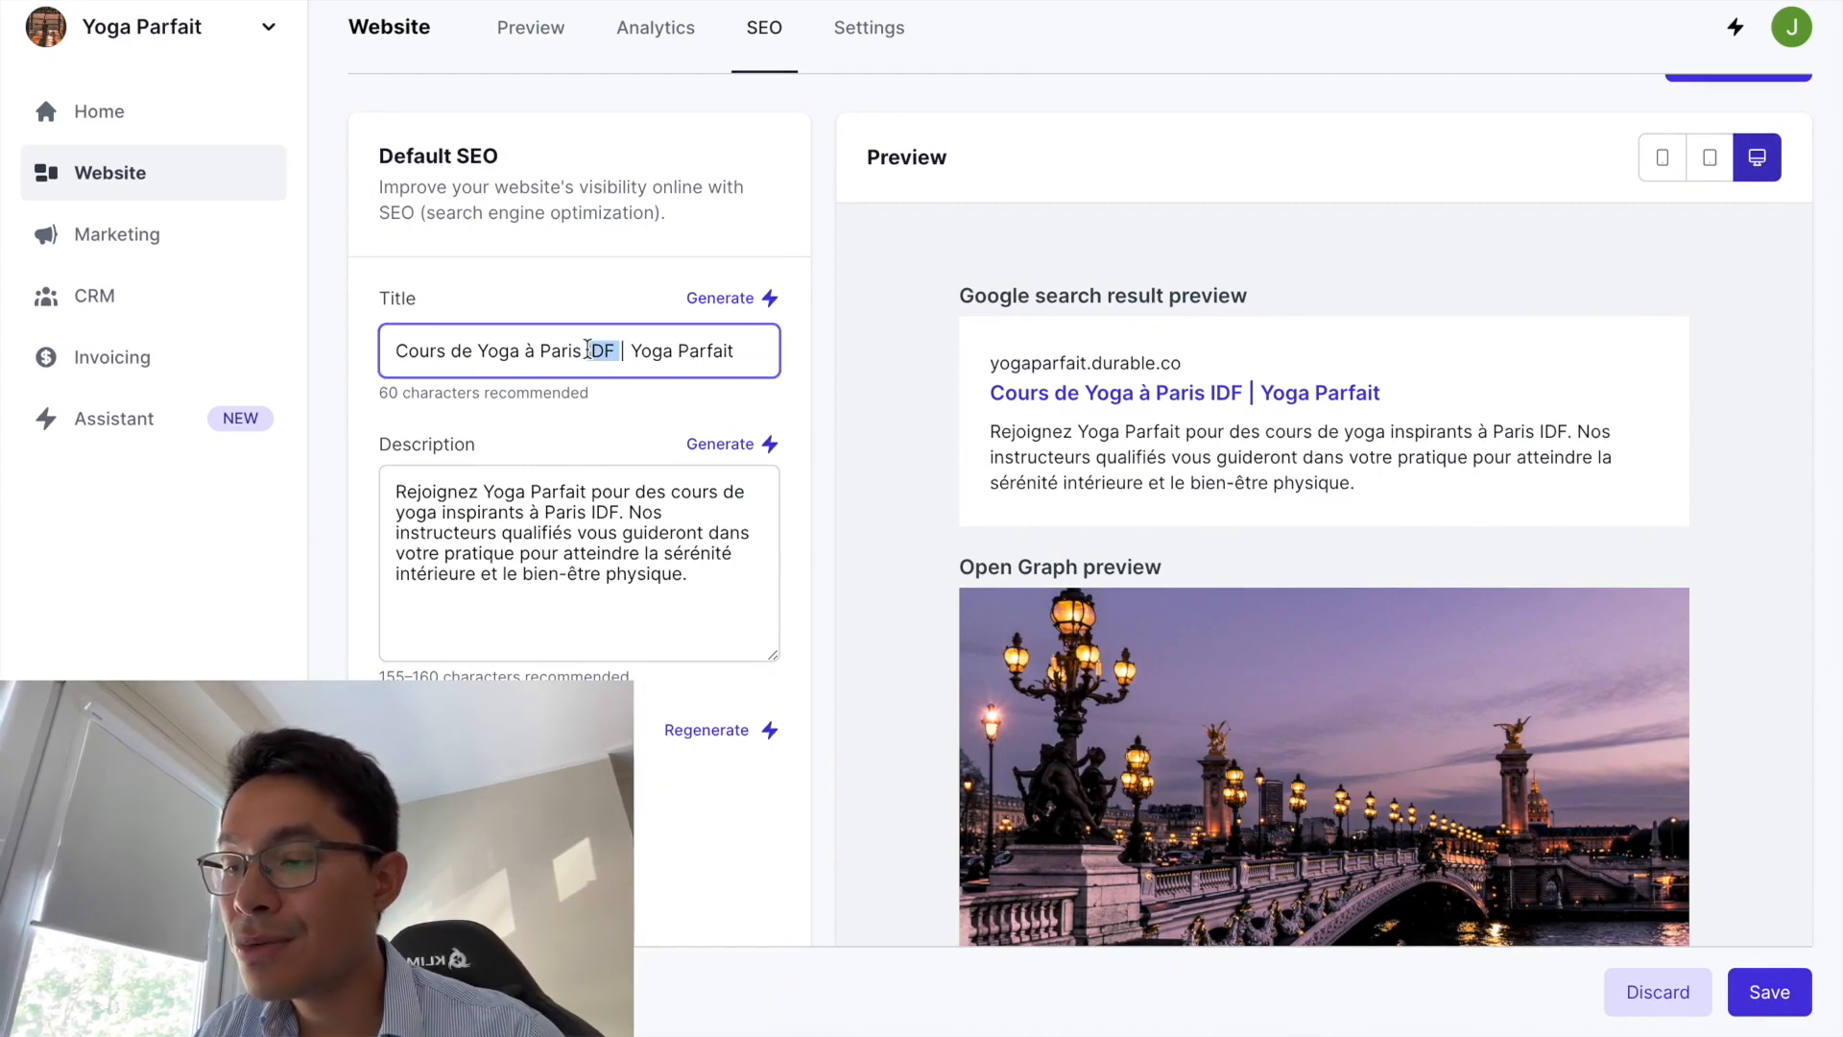
key("BackSpace")
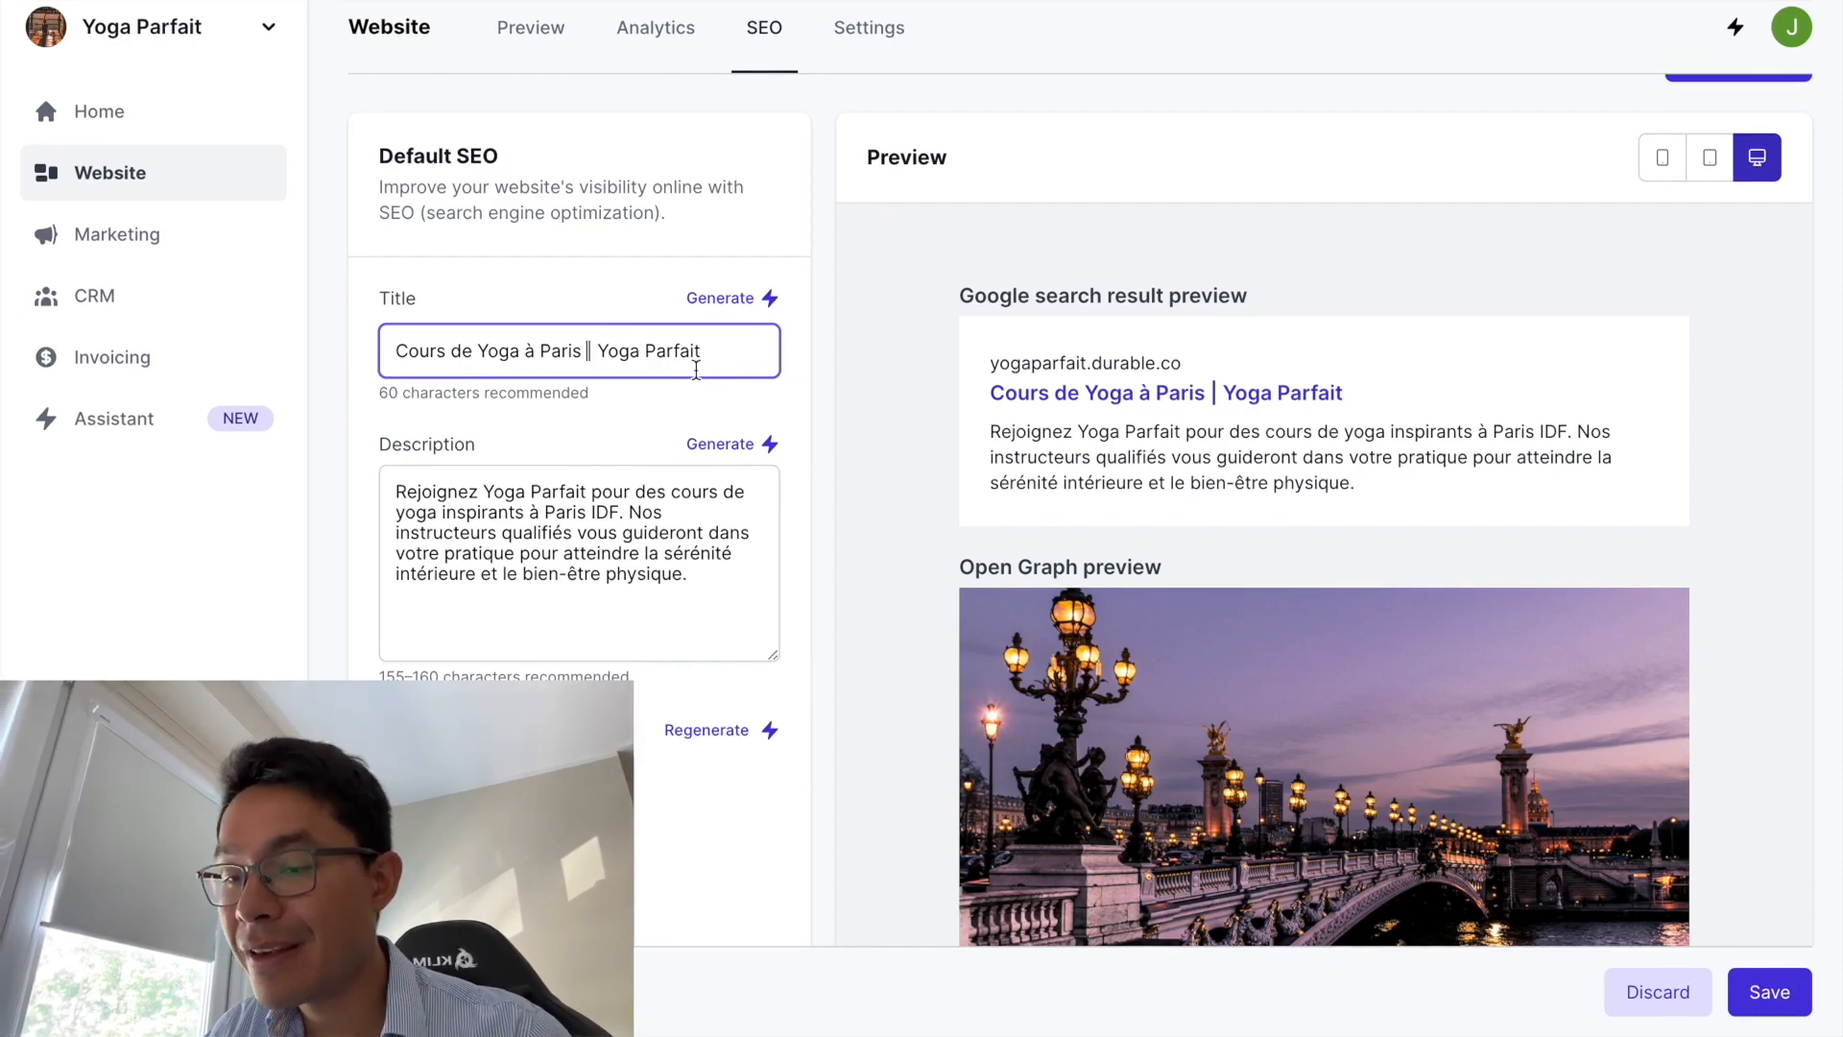
- Append '| 1ère Session Offerte' so the title reads 'Cours de Yoga à Paris | 1ère Session Offerte'
left_click_drag(597, 351, 586, 355)
key("super+c")
left_click(736, 342)
key("super+v")
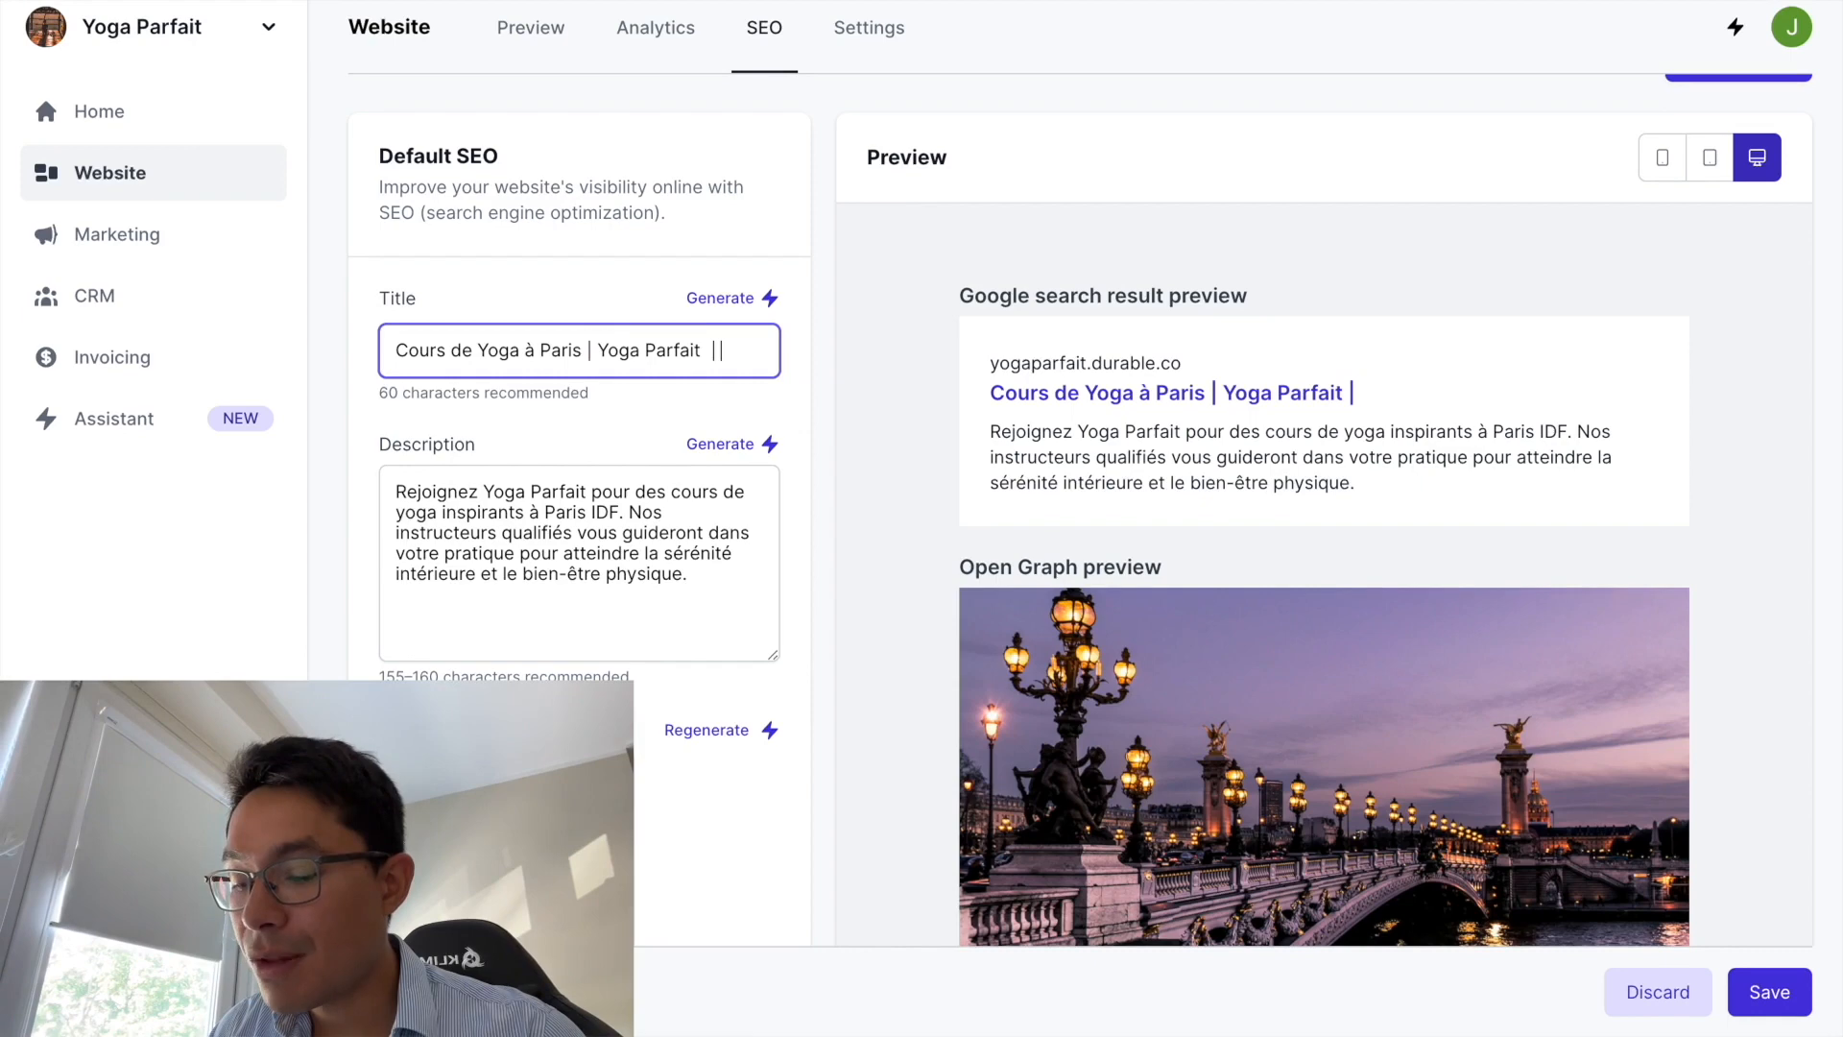
type("1èere")
key("BackSpace")
key("BackSpace")
key("BackSpace")
key("BackSpace")
key("BackSpace")
key("BackSpace")
key("BackSpace")
key("BackSpace")
key("BackSpace")
key("BackSpace")
key("BackSpace")
key("BackSpace")
key("BackSpace")
key("BackSpace")
key("BackSpace")
key("BackSpace")
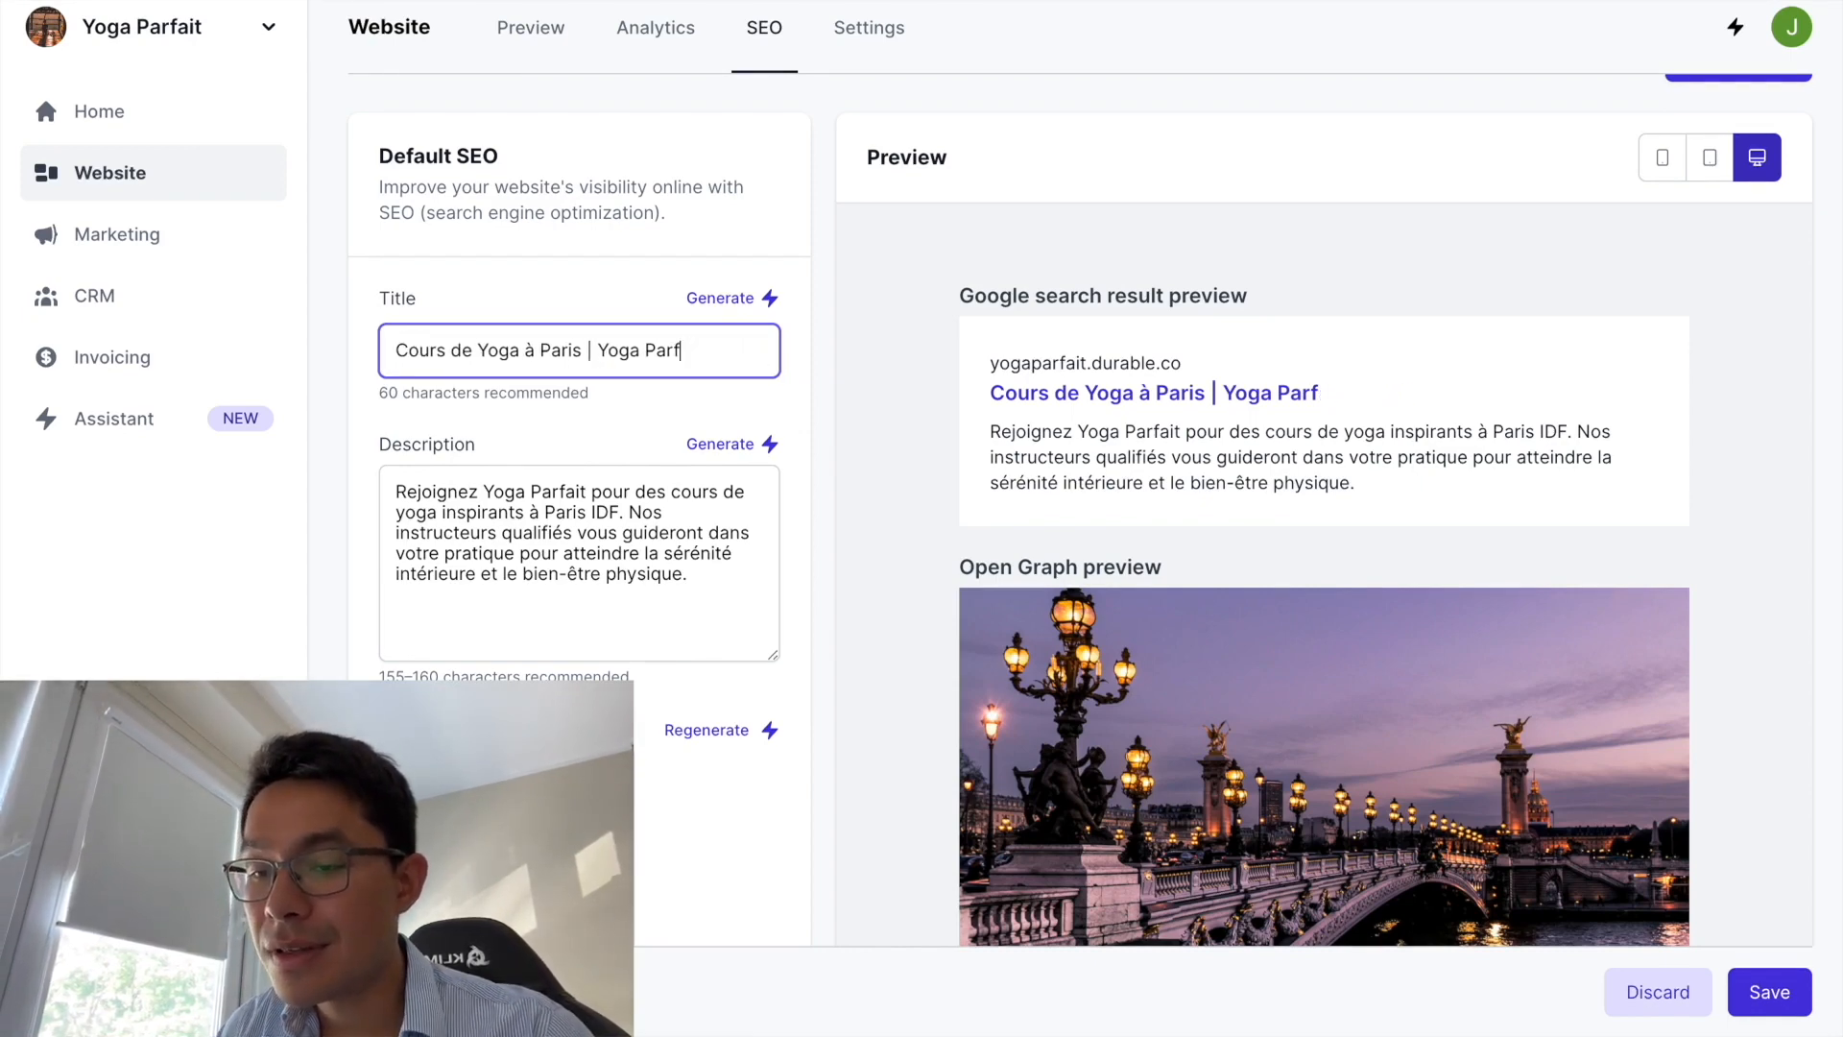
key("BackSpace")
key("BackSpace")
key("BackSpace")
key("BackSpace")
type("1èere")
key("BackSpace")
key("BackSpace")
key("BackSpace")
type("re Session OFF")
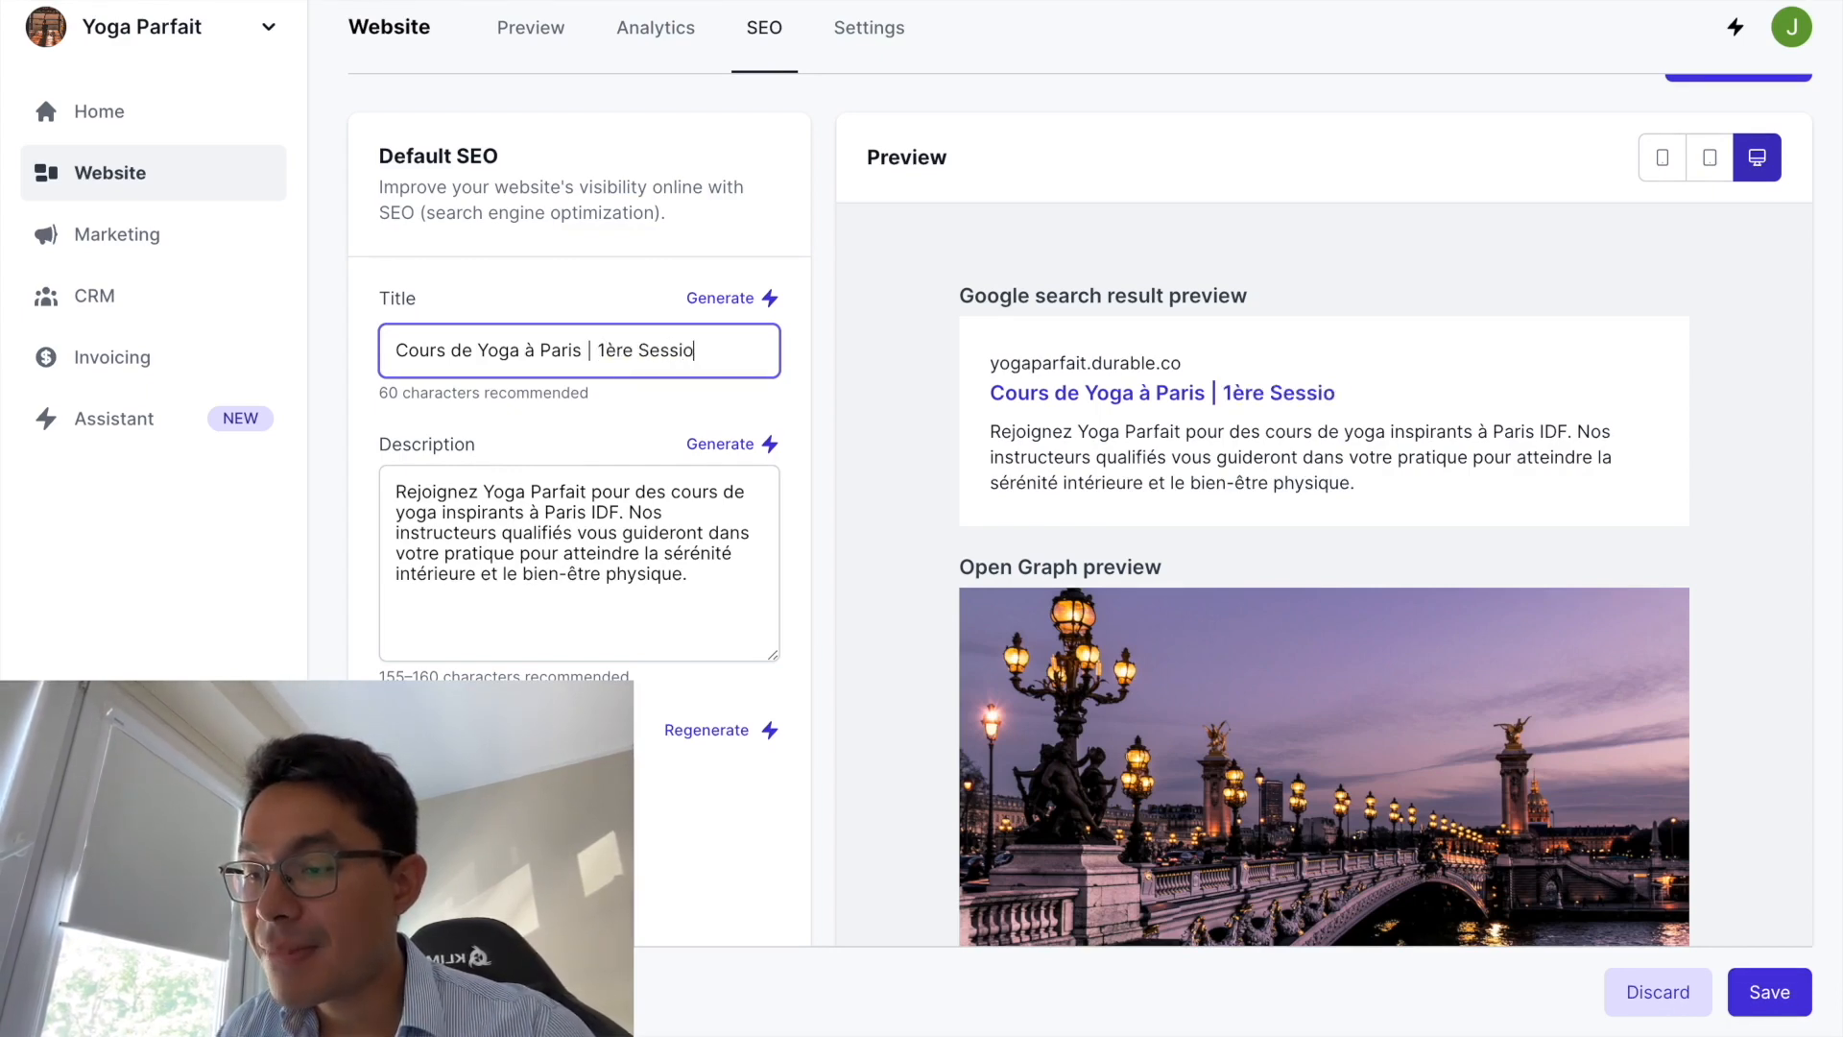
key("BackSpace")
key("BackSpace")
type("fferte")
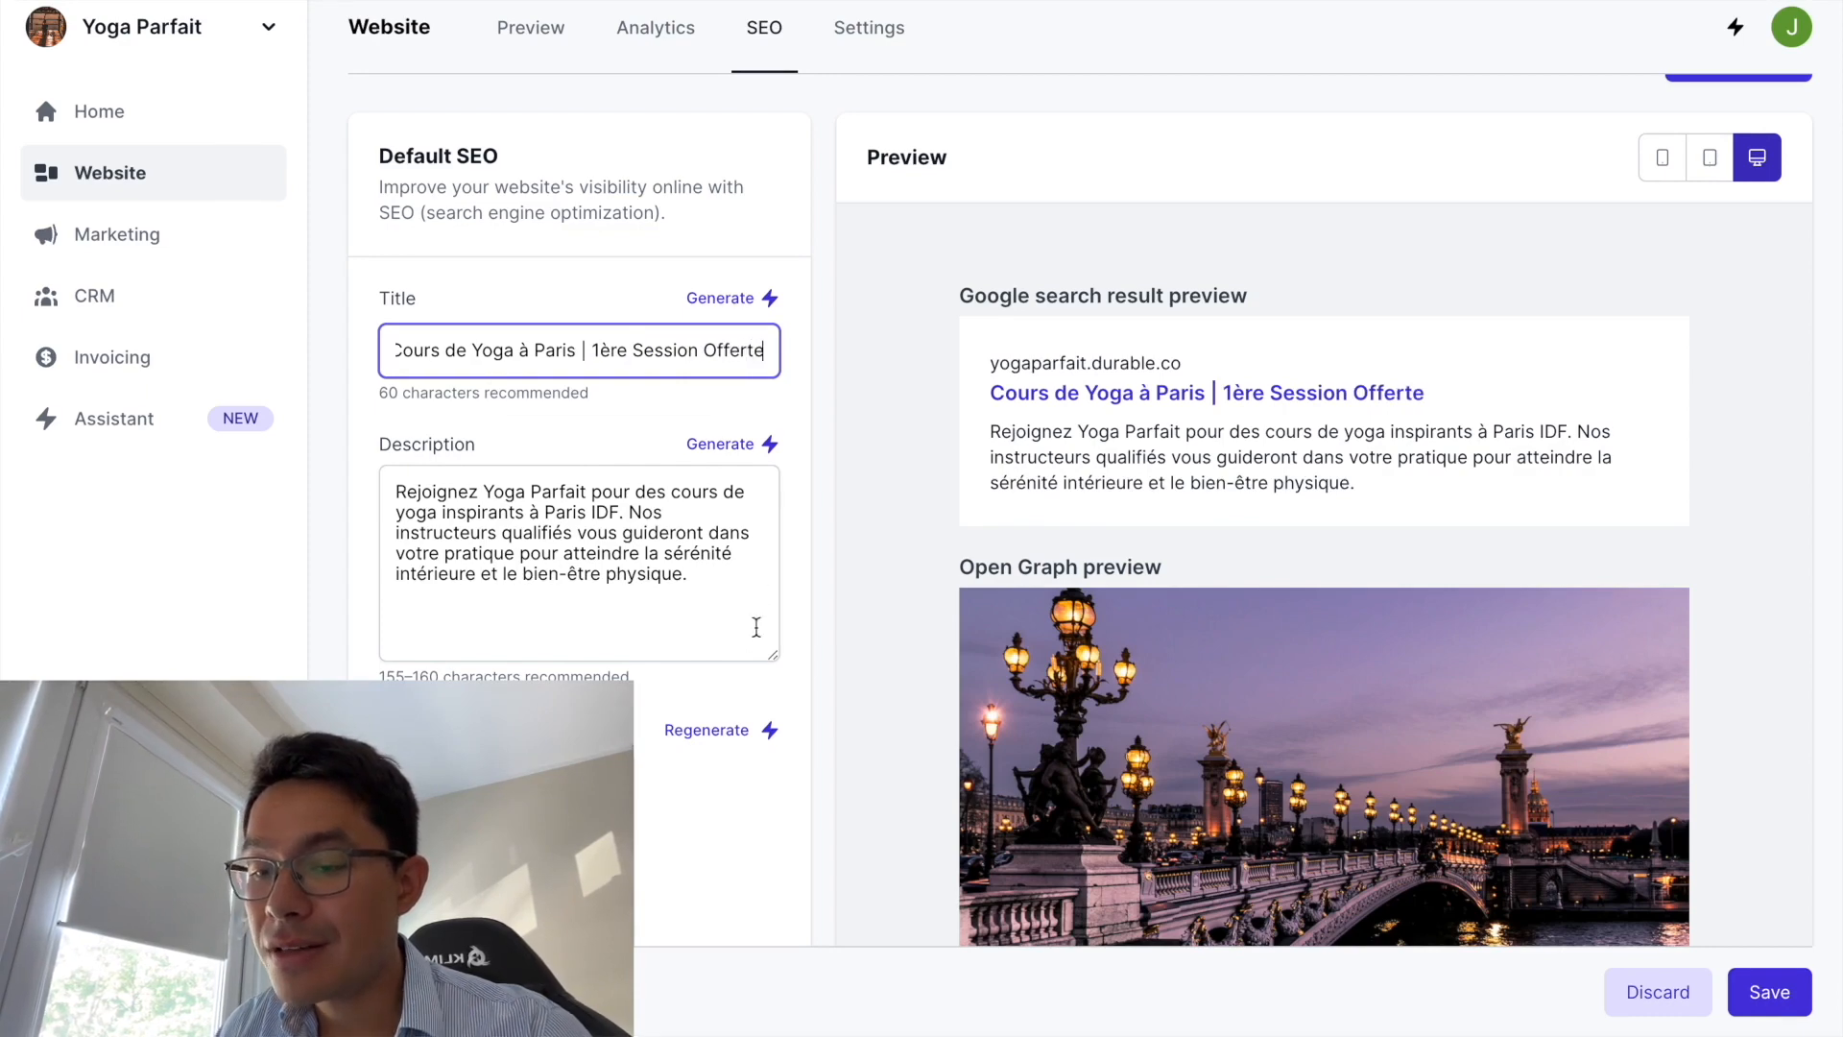
left_click(663, 624)
- Review the generated description and search preview, locating the 'Paris IDF' wording
left_click_drag(664, 624, 386, 478)
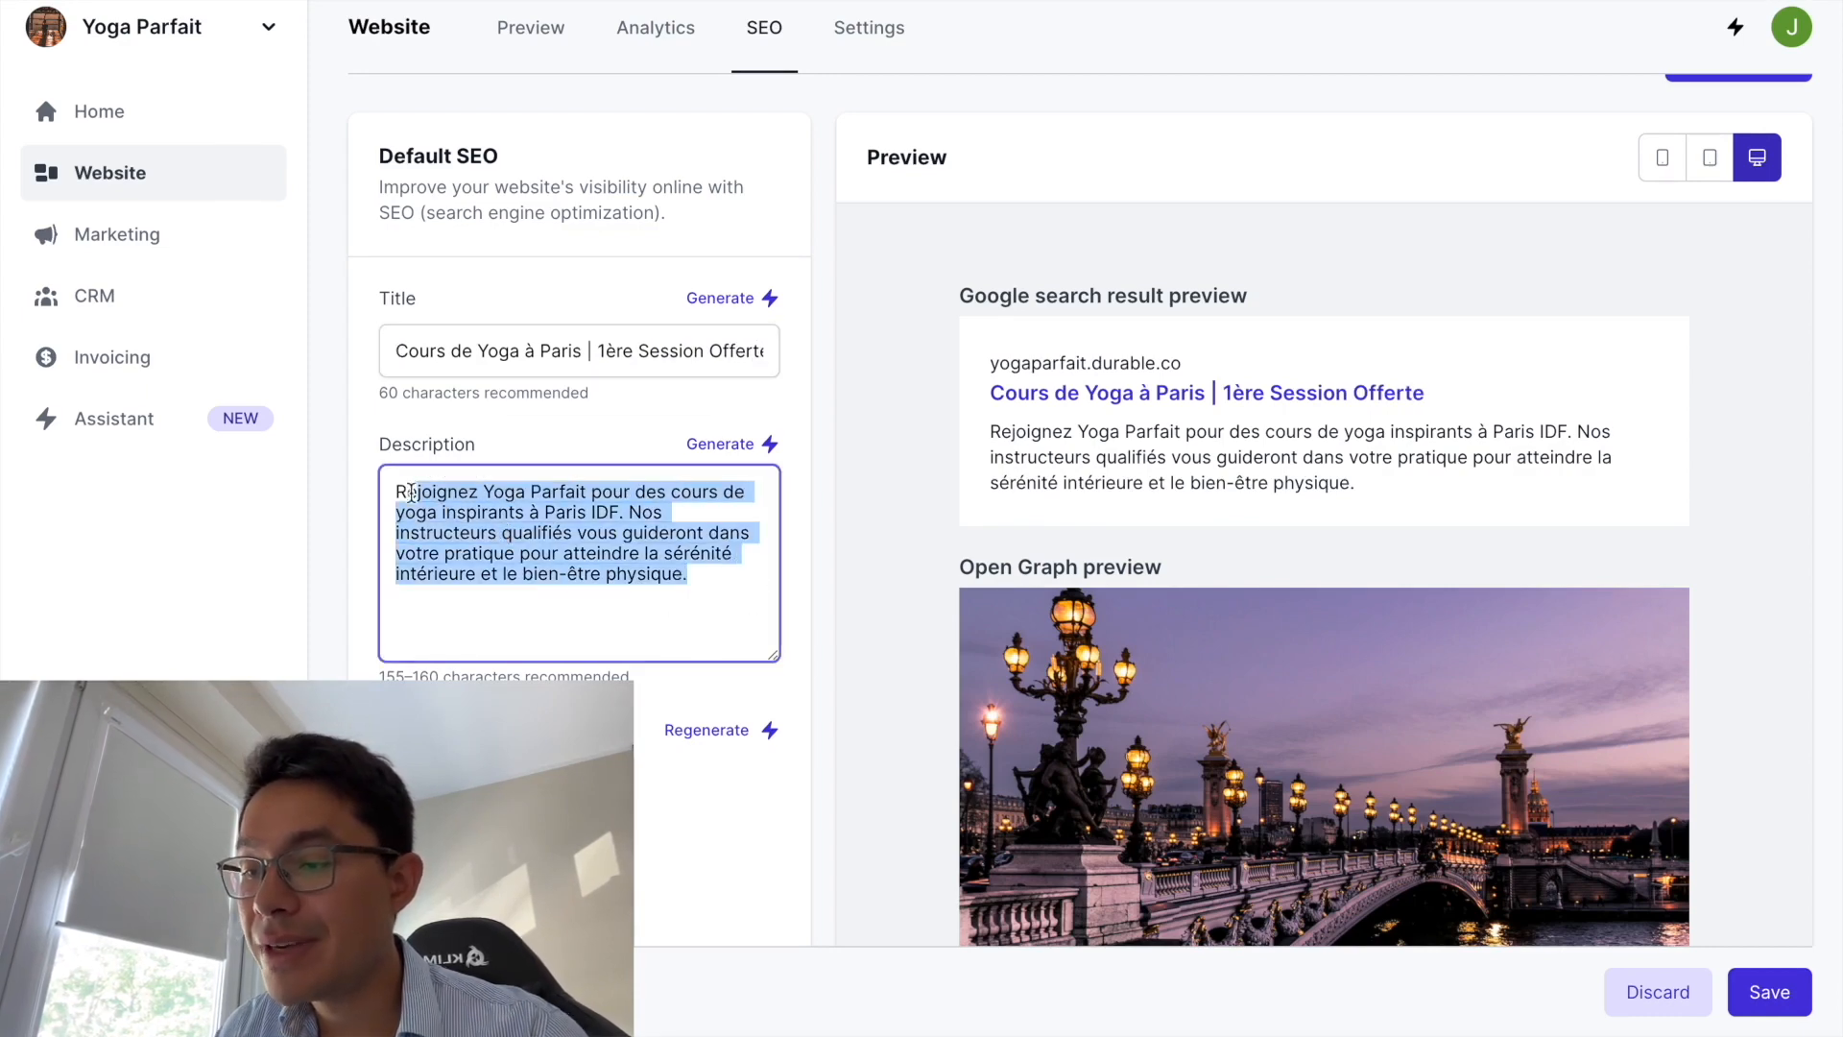
scroll(644, 576, "down", 1)
left_click(634, 504)
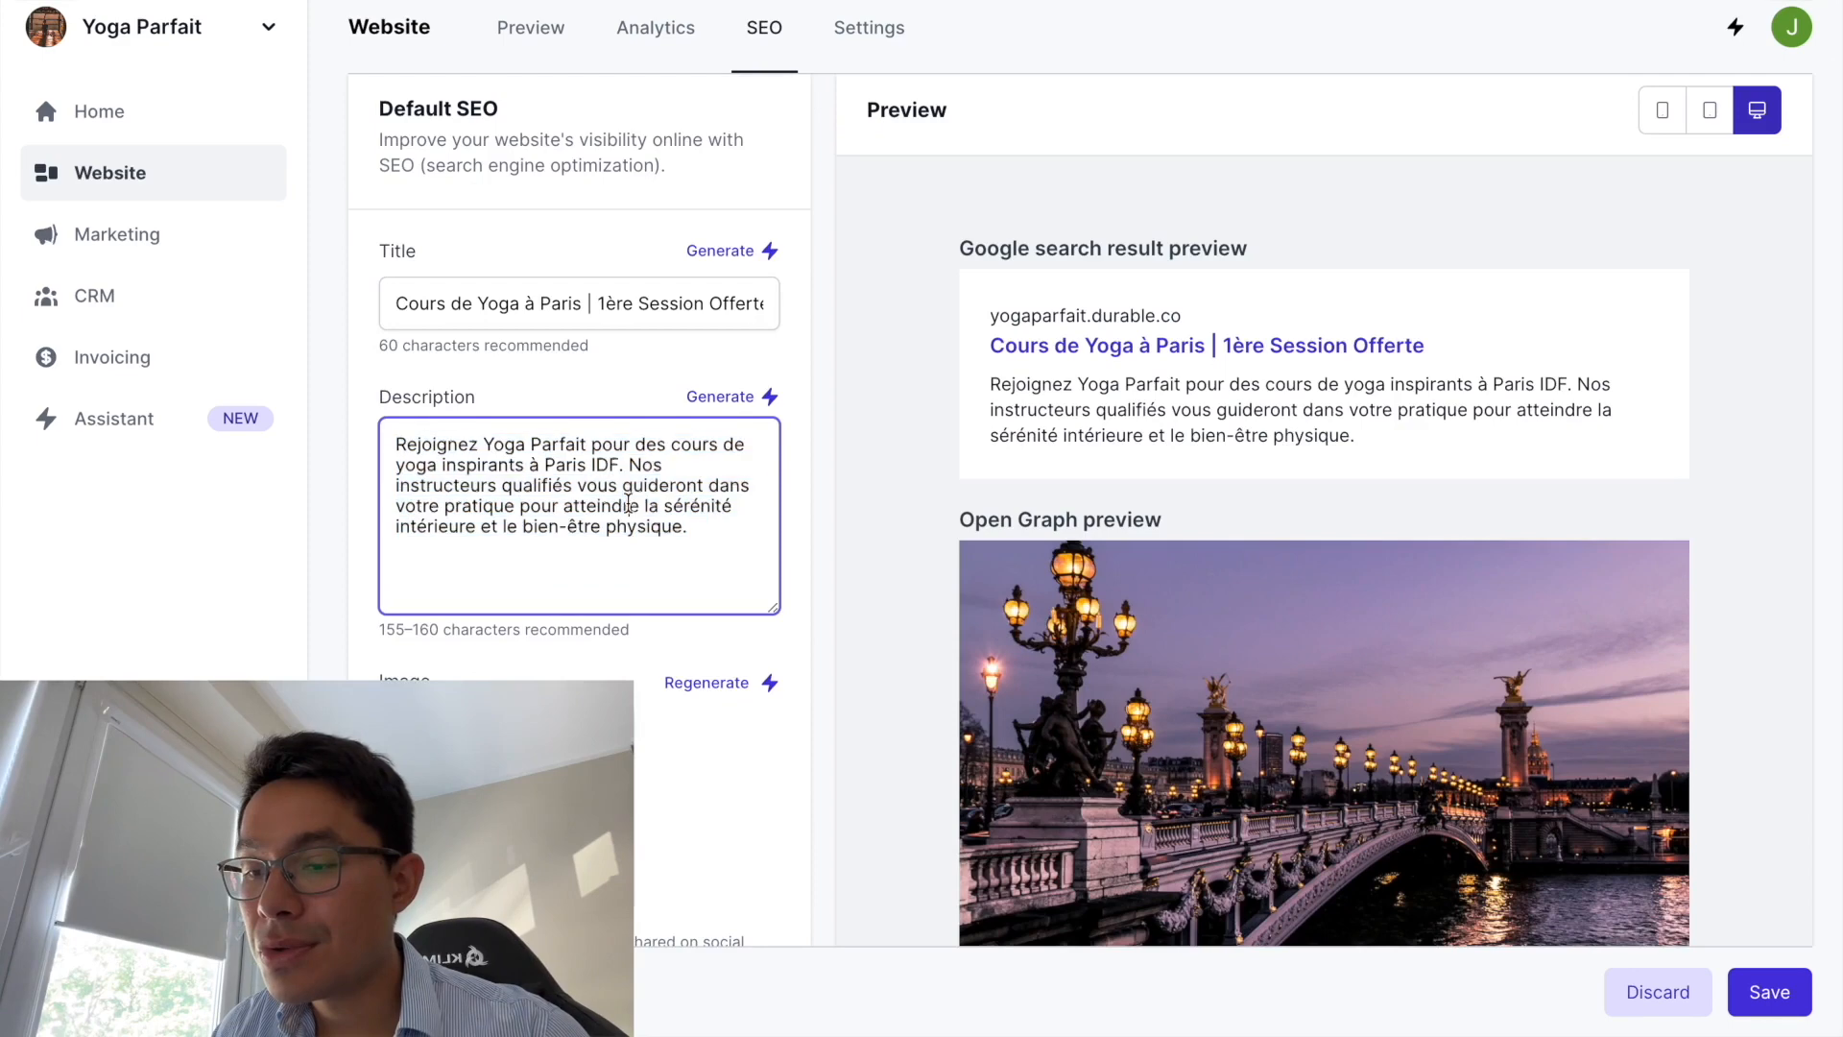
left_click_drag(684, 528, 492, 456)
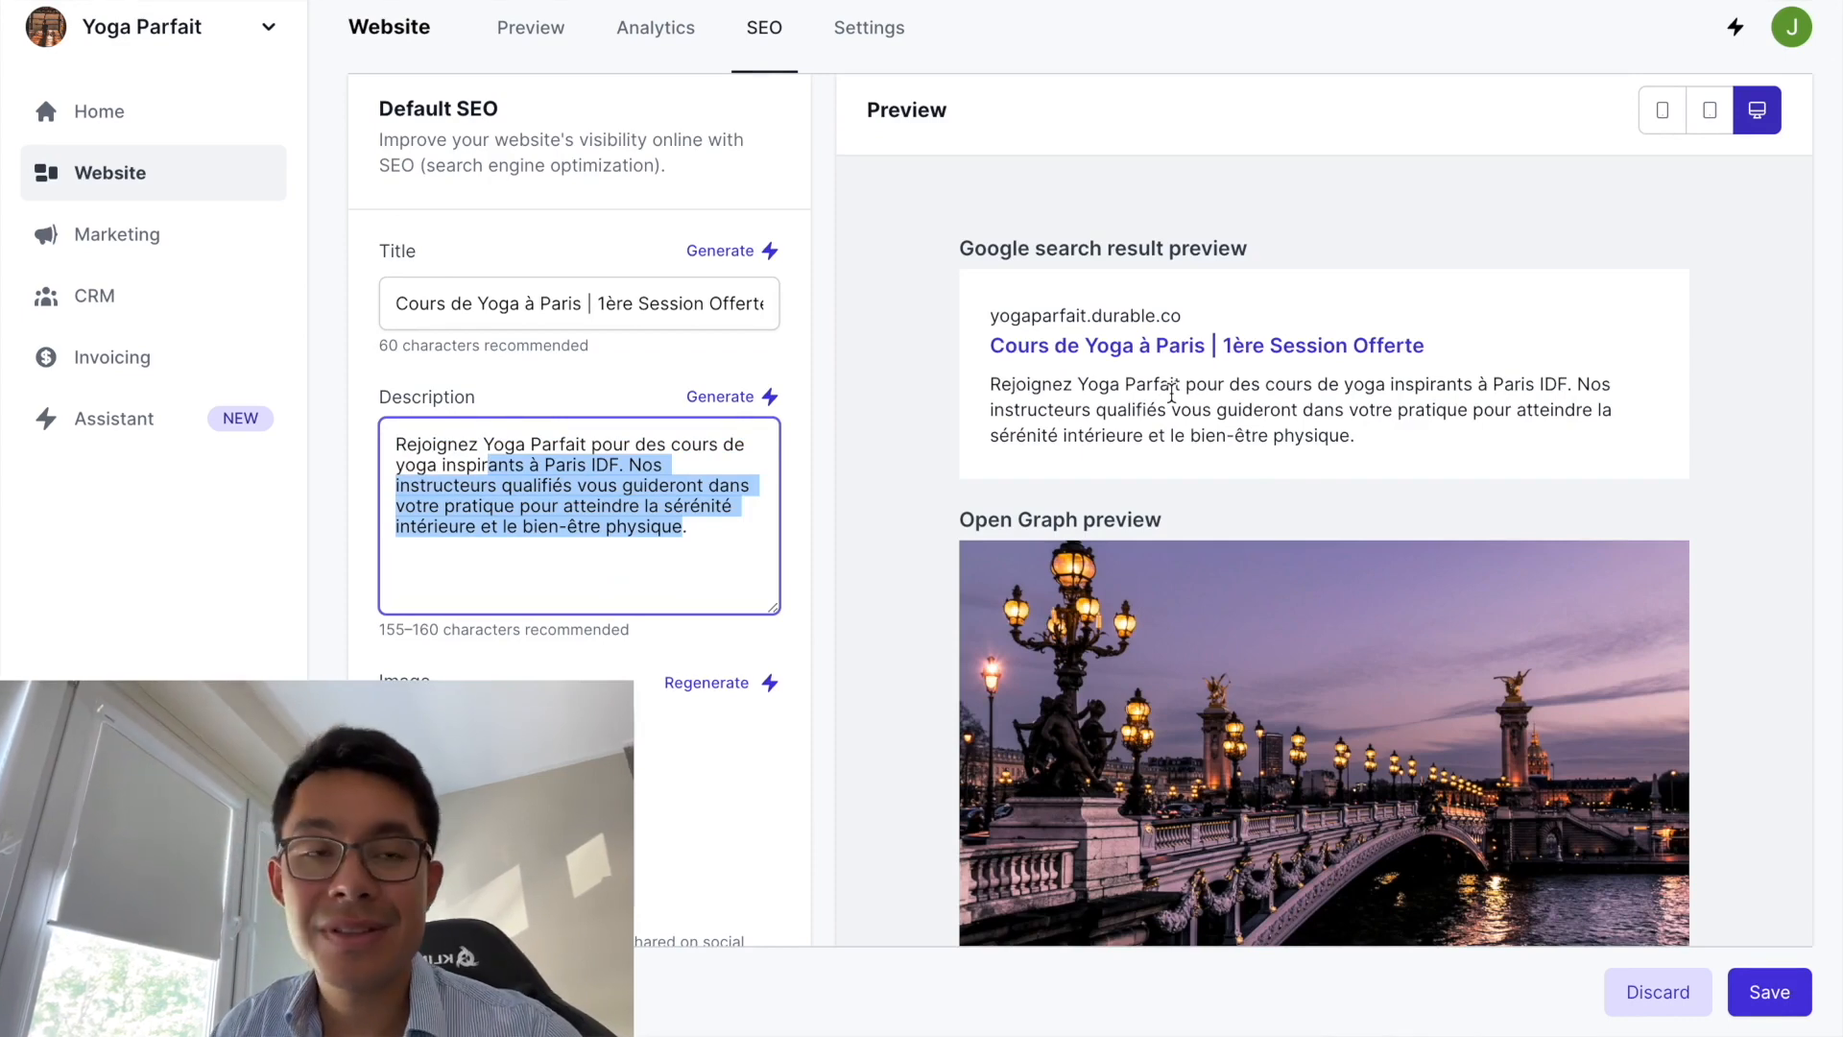
left_click_drag(990, 384, 1409, 427)
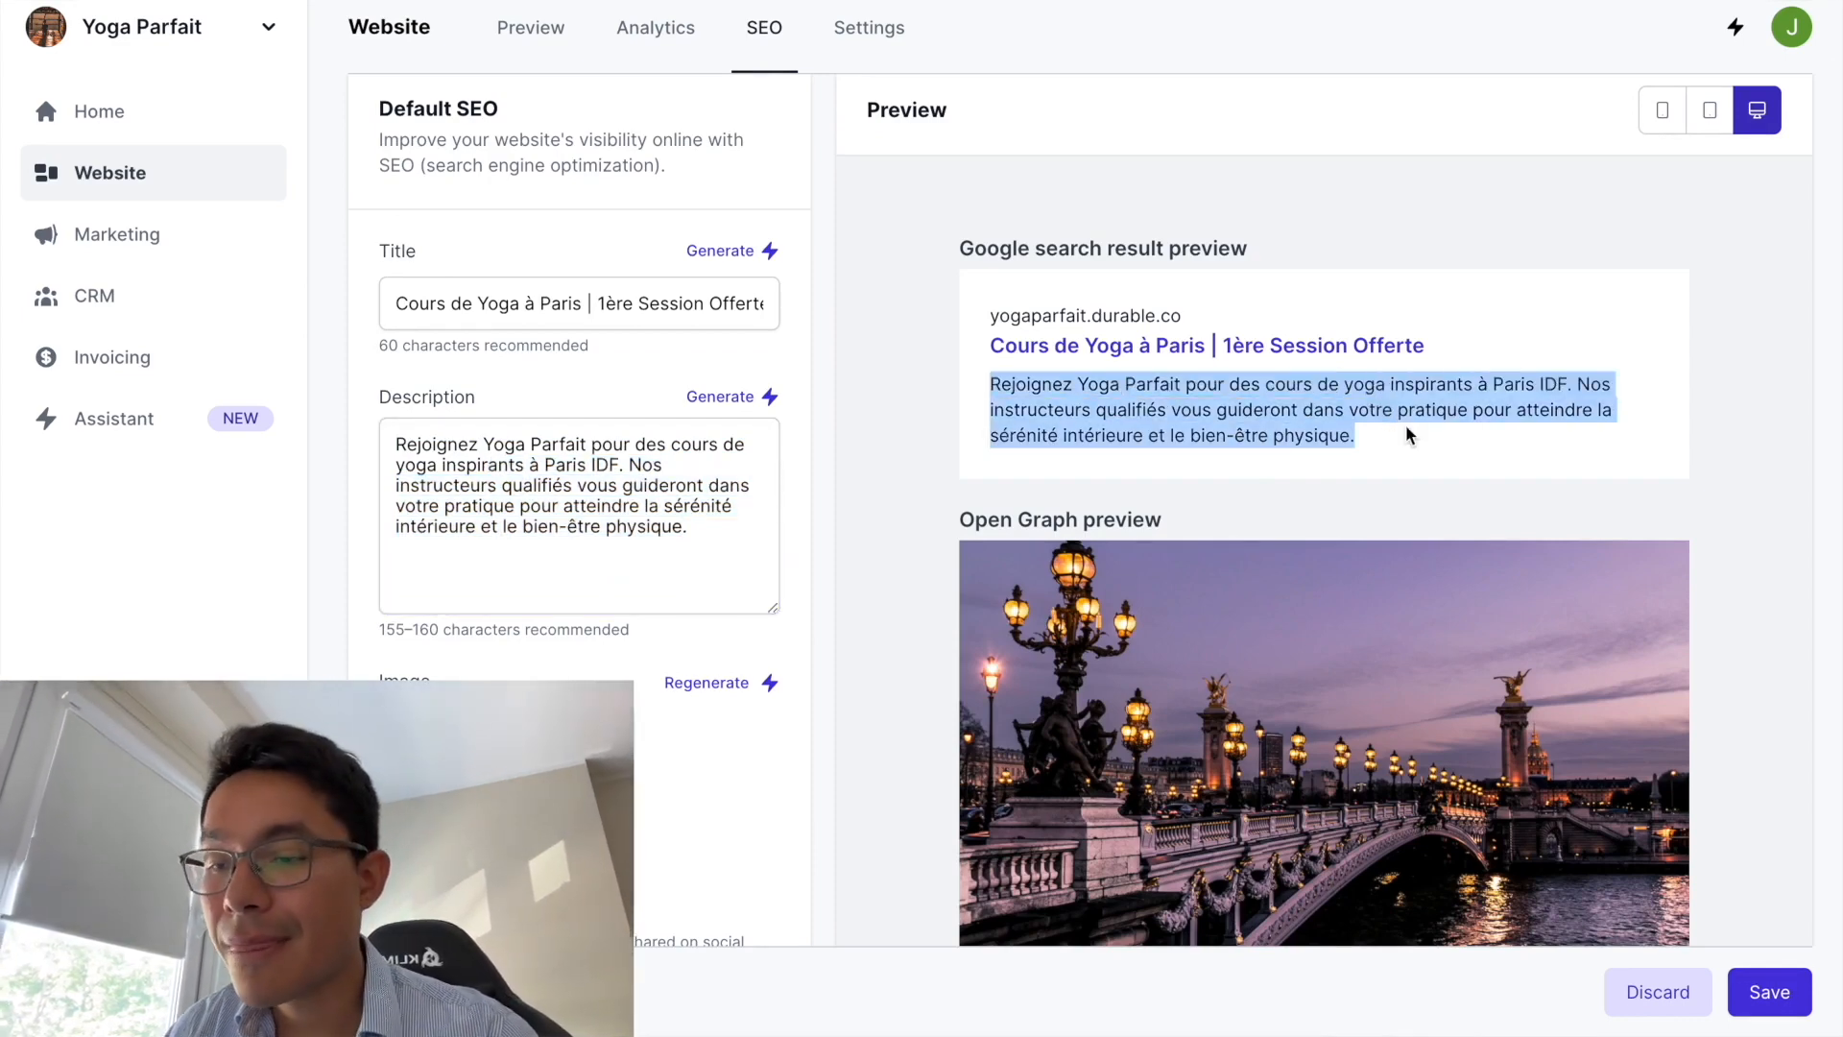
left_click(618, 568)
left_click_drag(743, 553, 557, 466)
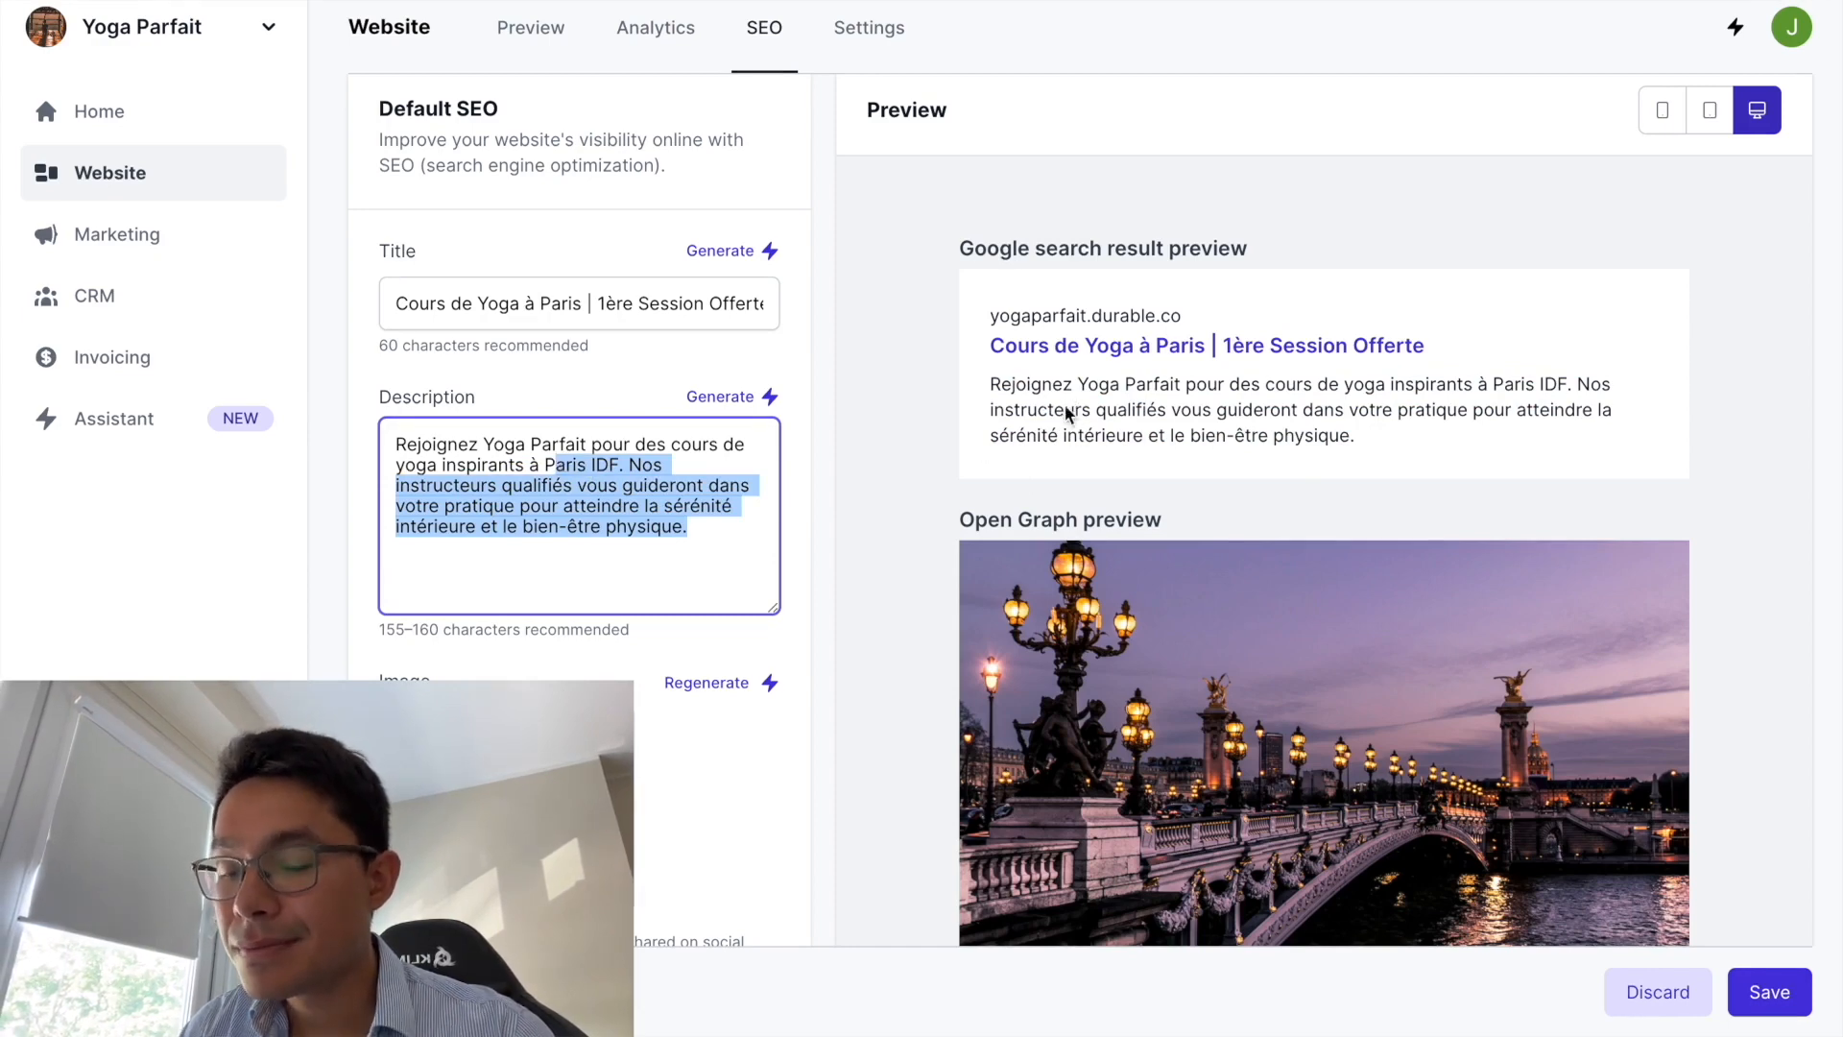
left_click(674, 506)
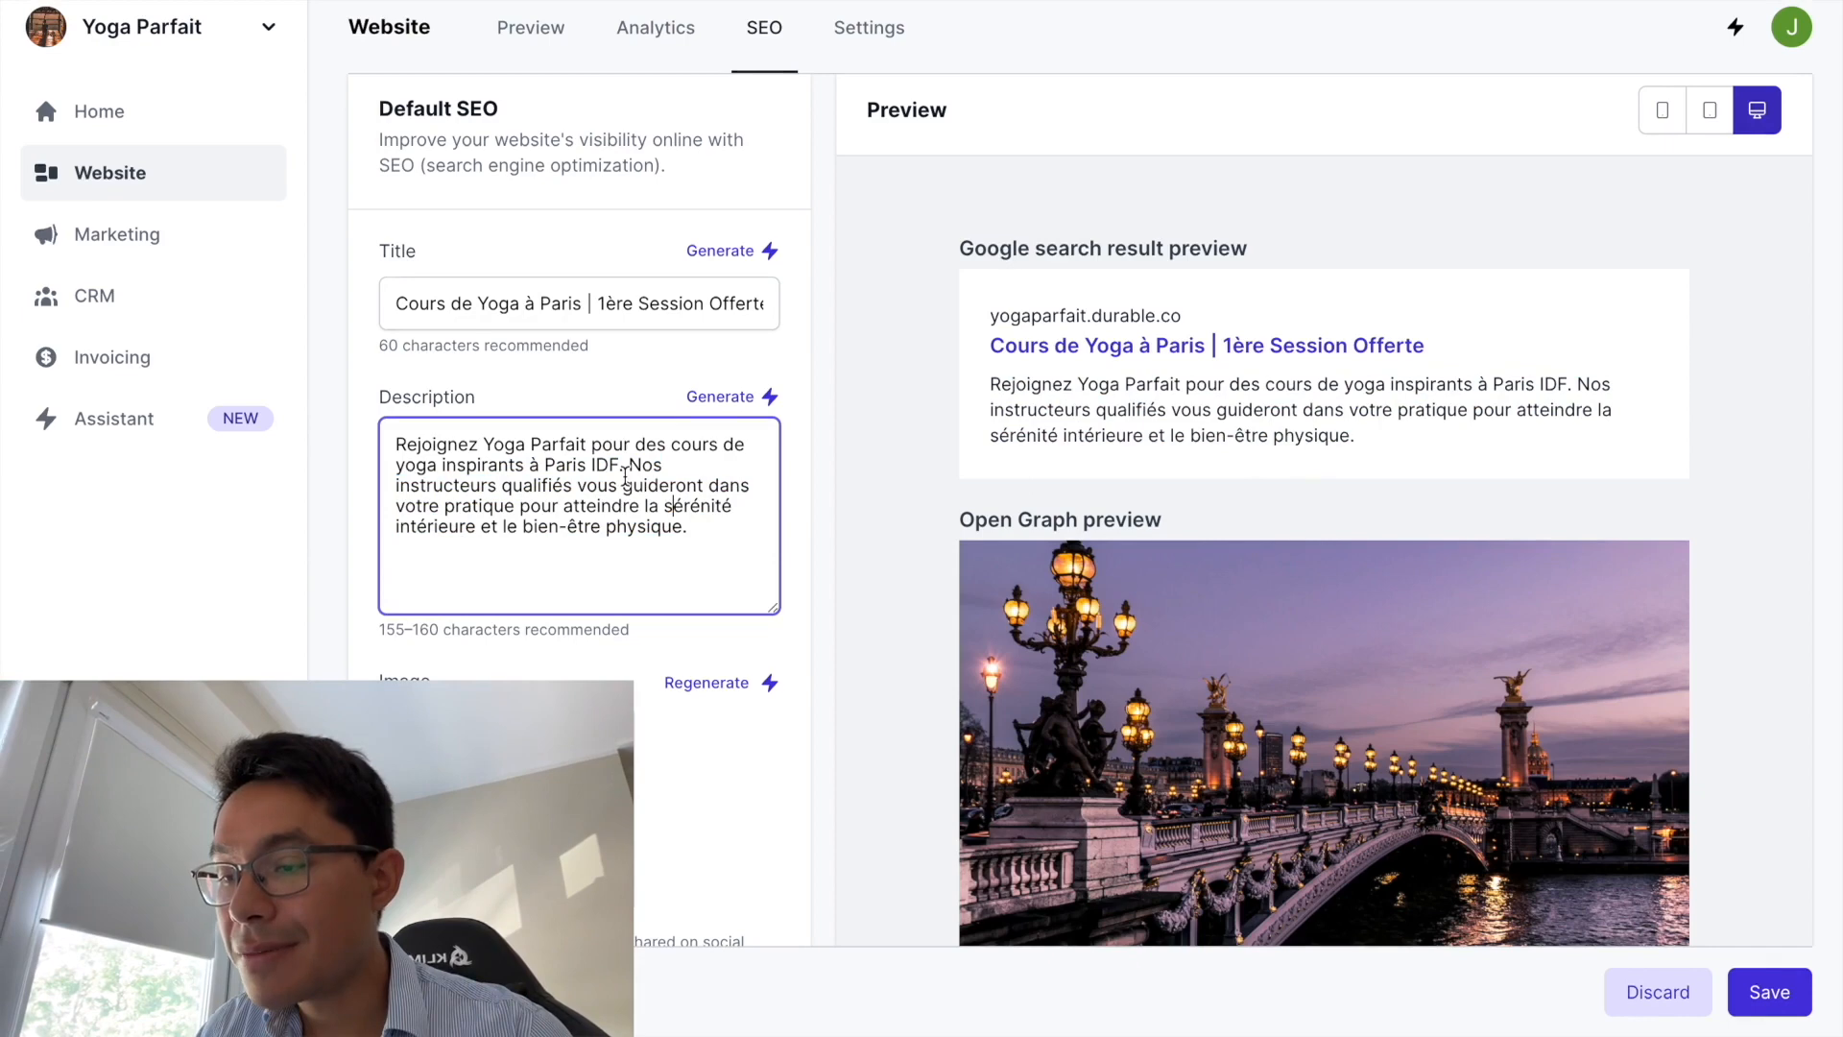
left_click(624, 478)
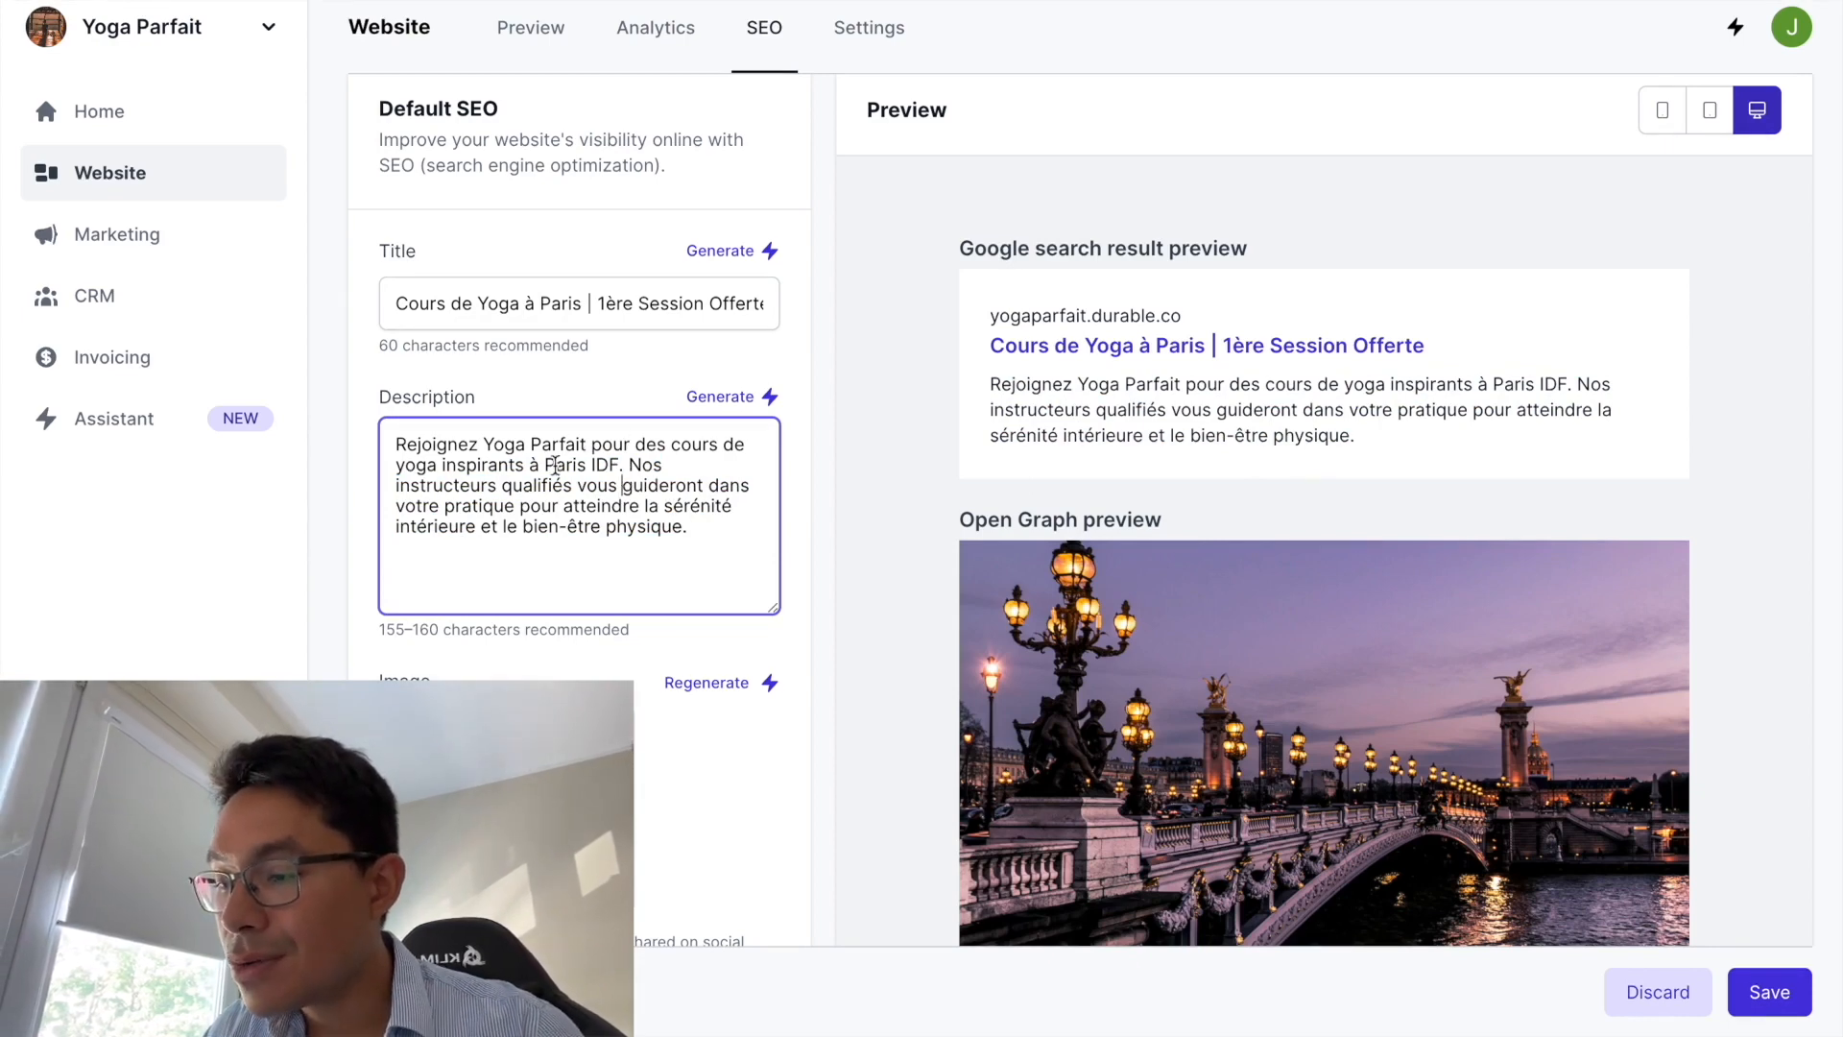
- Delete 'IDF' so the description ends '…cours de yoga inspirants à Paris.'
double_click(615, 464)
key("BackSpace")
key("BackSpace")
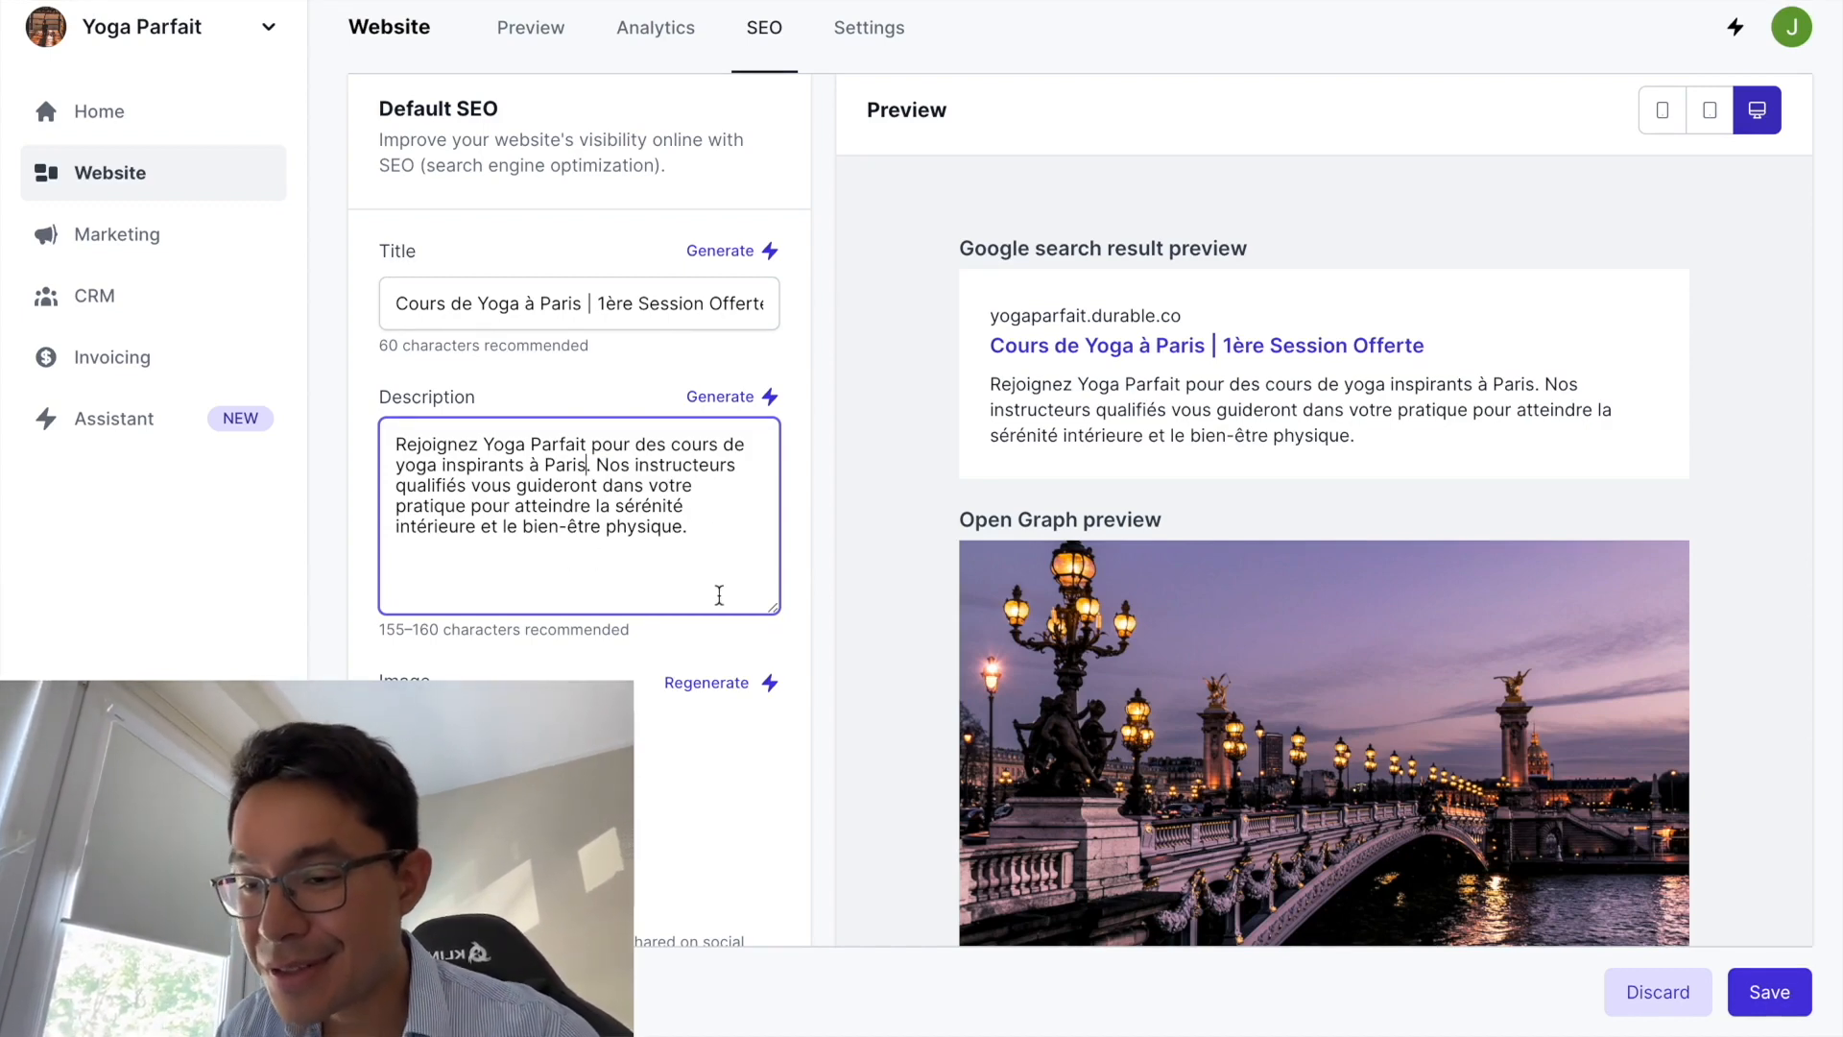
mouse_move(687, 527)
left_mouse_down()
mouse_move(429, 527)
mouse_move(720, 527)
left_mouse_up()
left_click(448, 527)
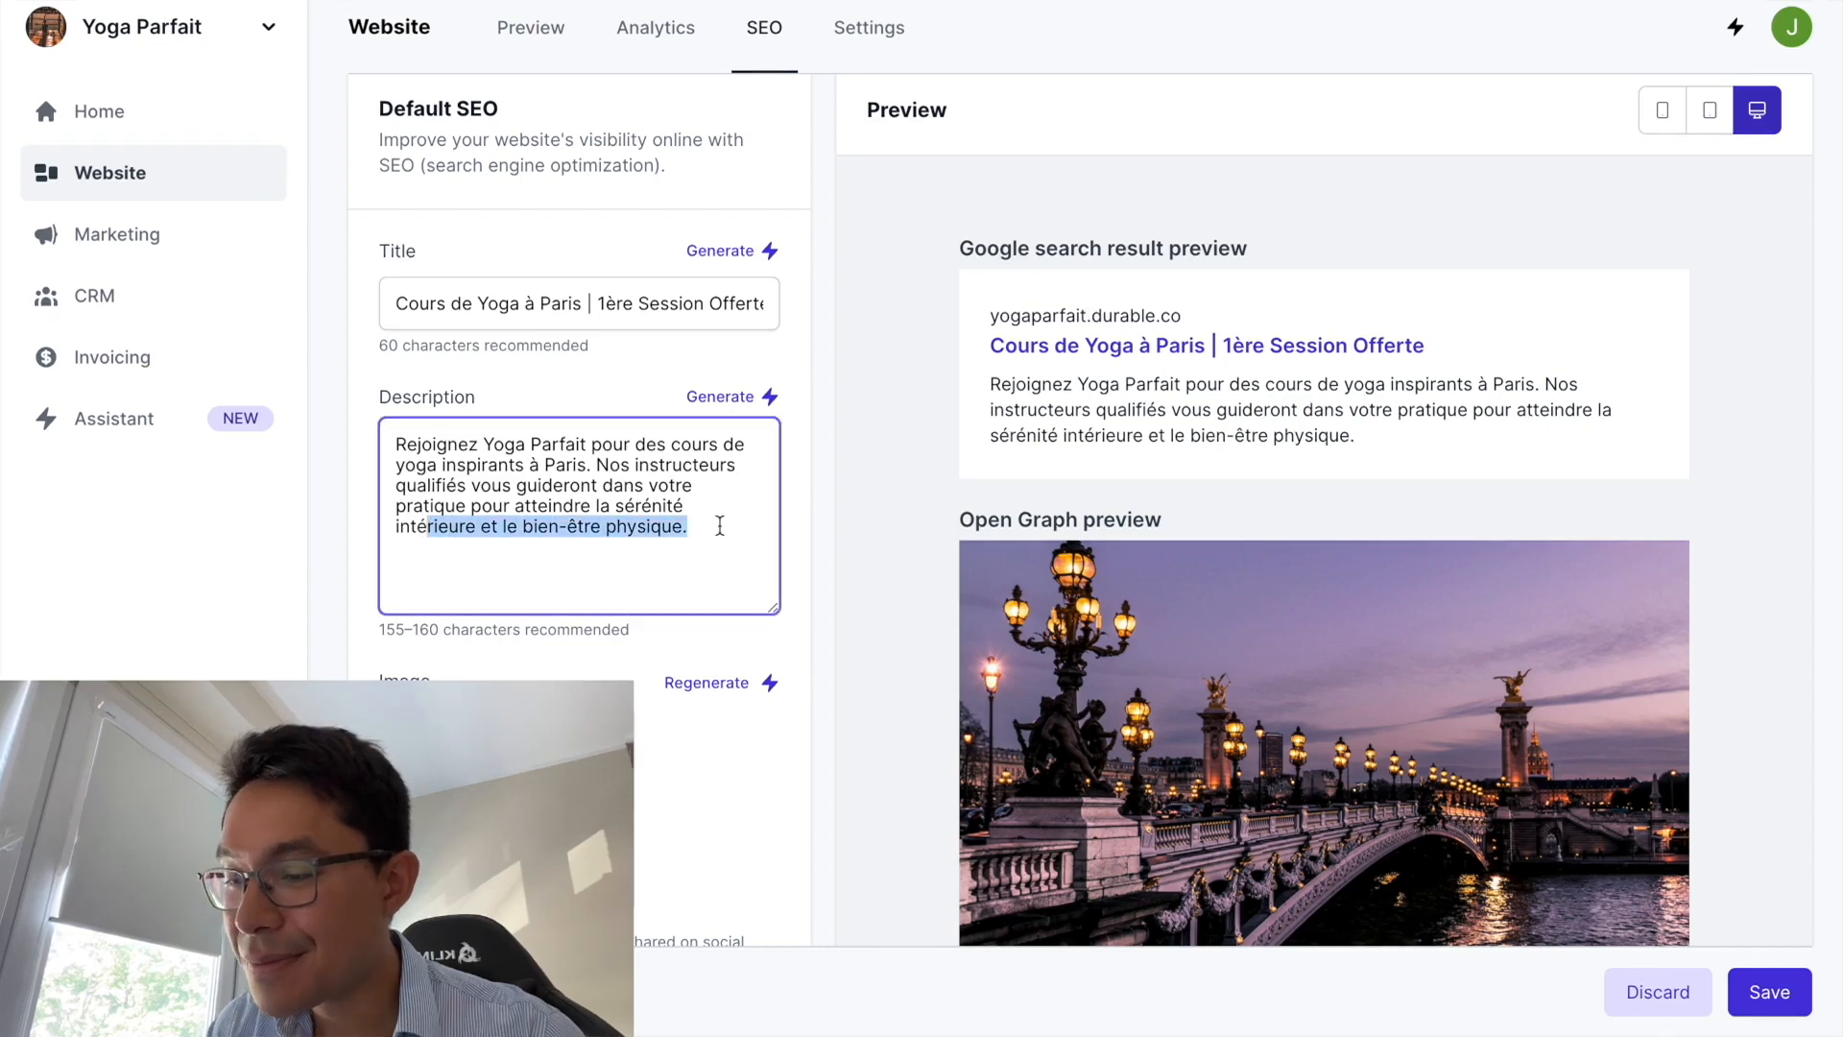
right_click(723, 533)
- Regenerate the Open Graph image three times until a sunset over a riverside château and bridge appears
left_click(634, 532)
scroll(654, 670, "down", 2)
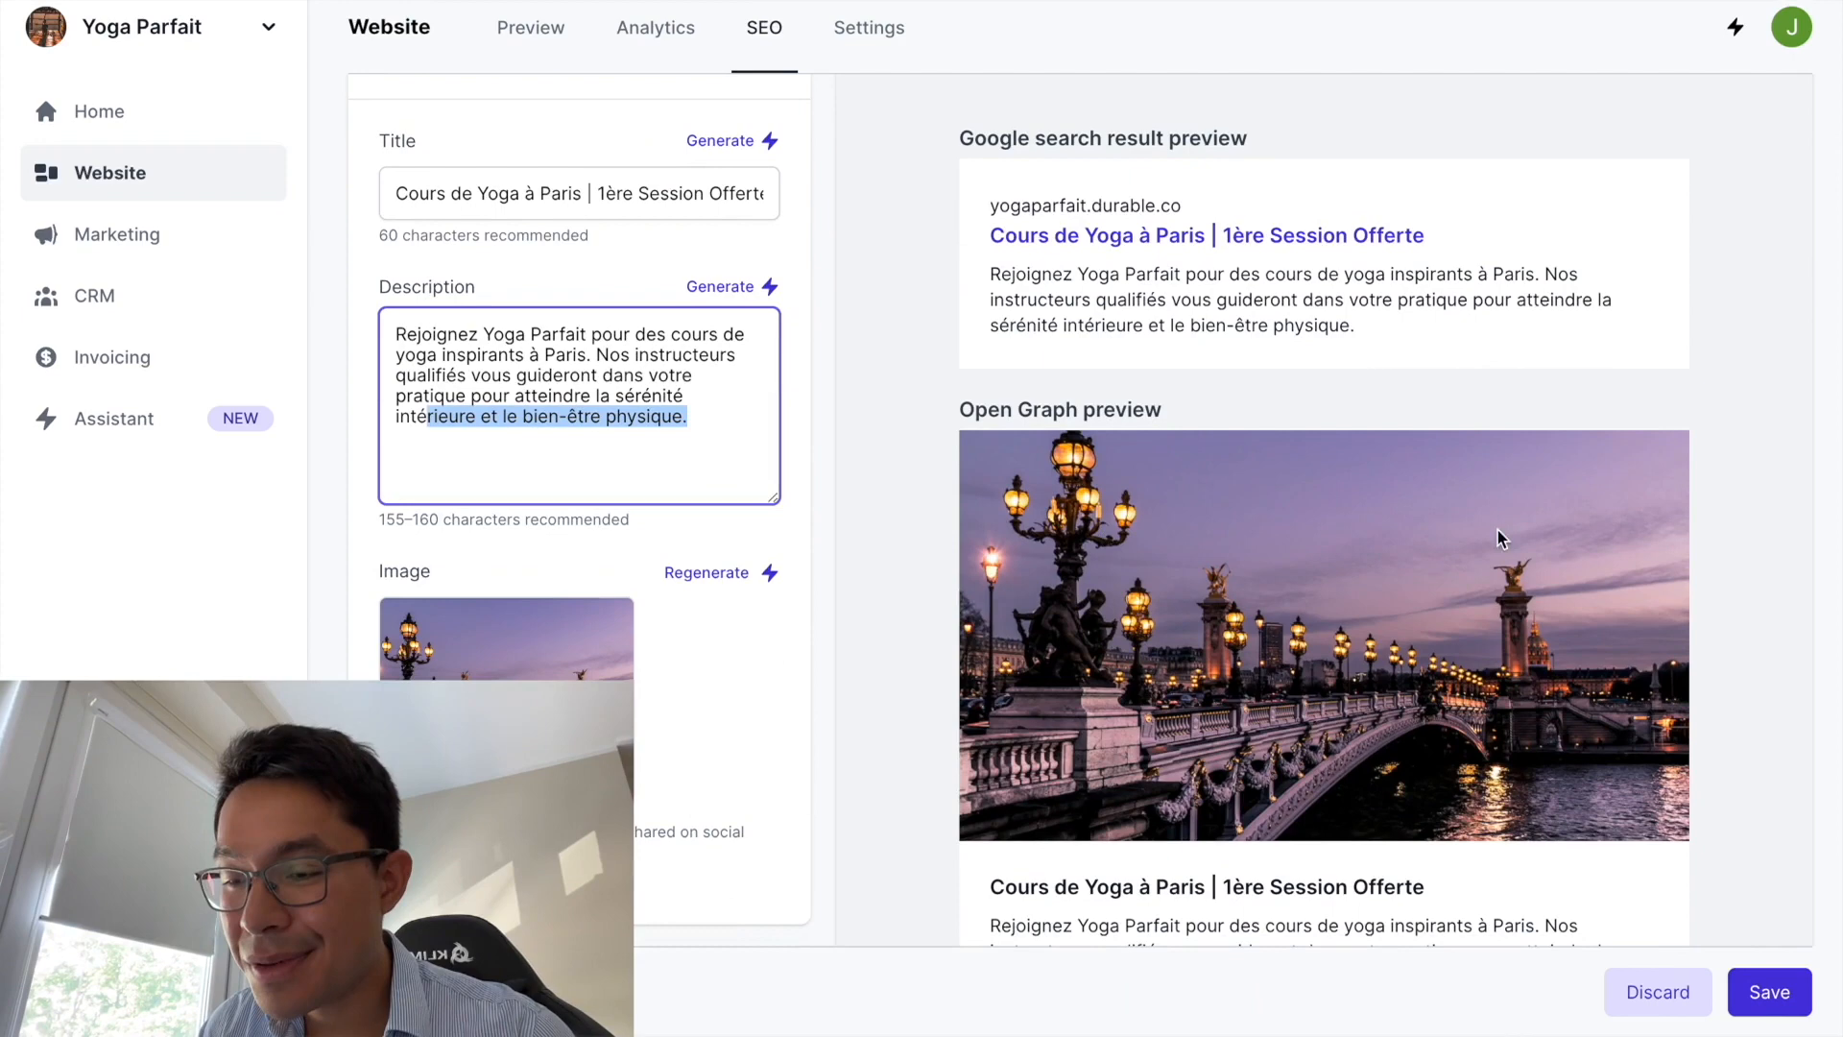
left_click(741, 573)
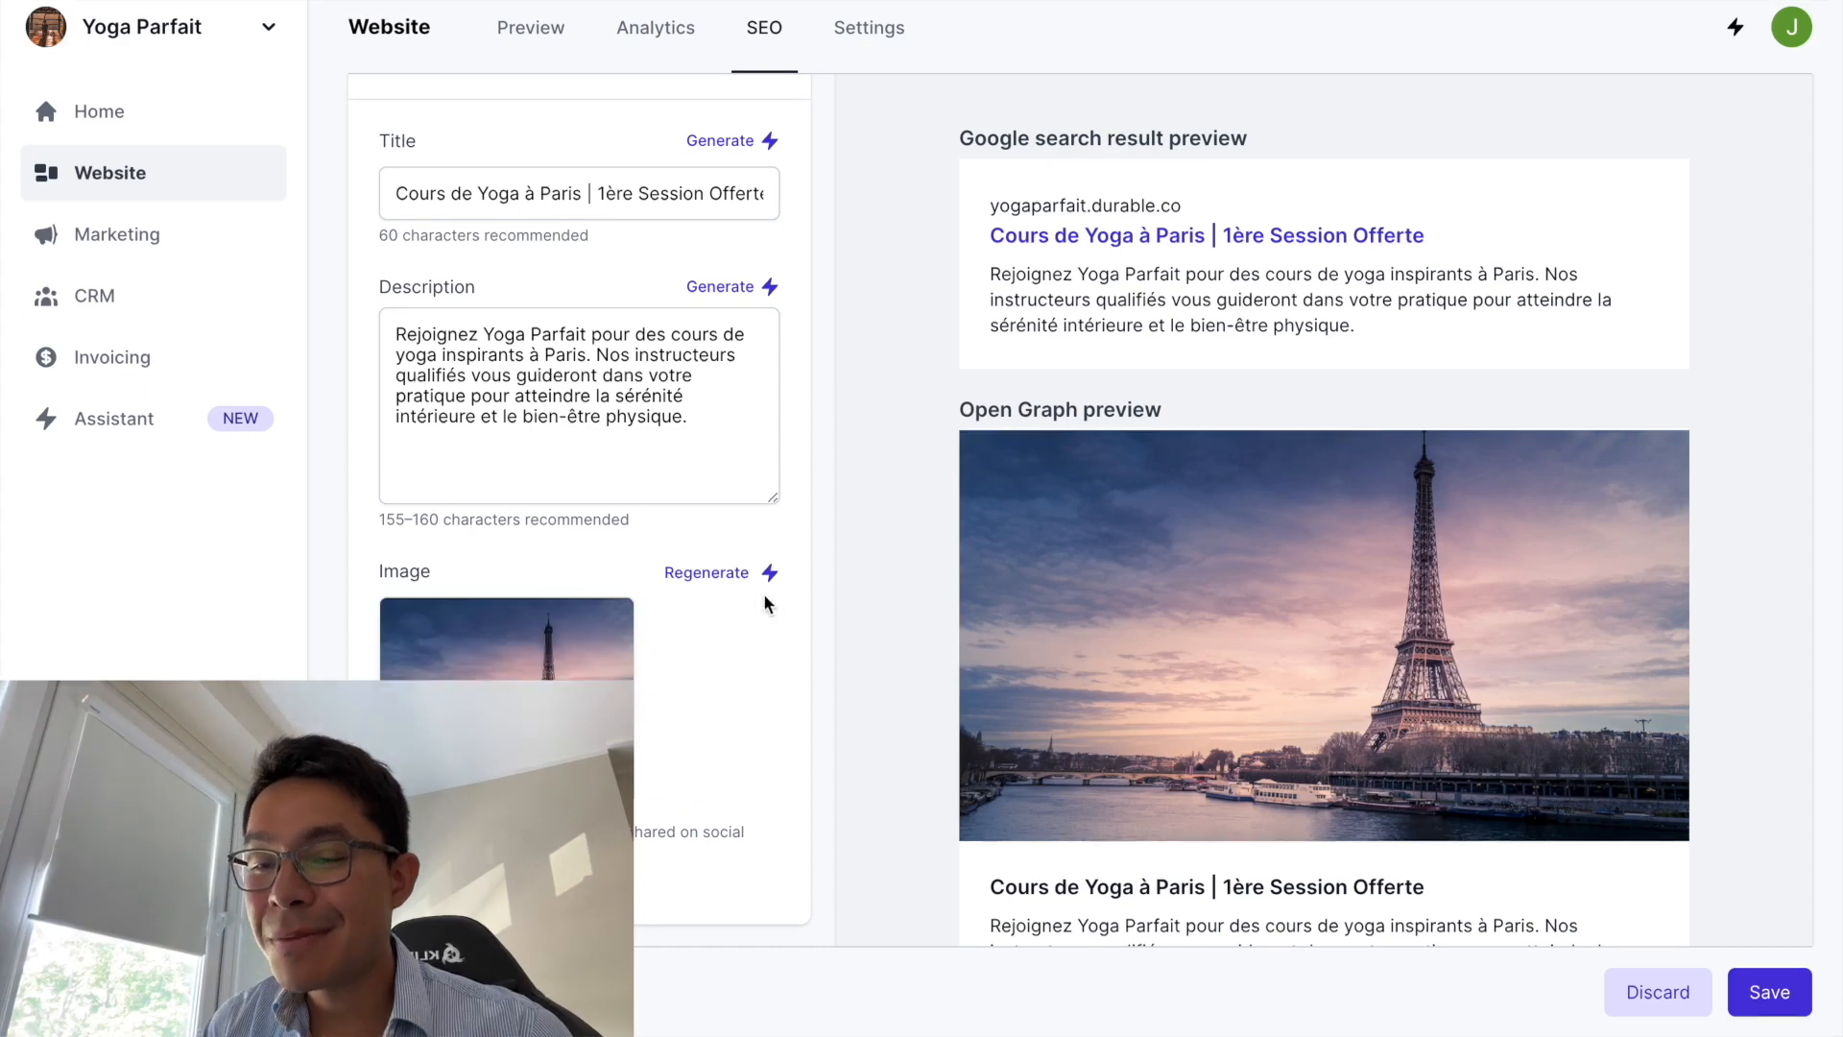
left_click(720, 572)
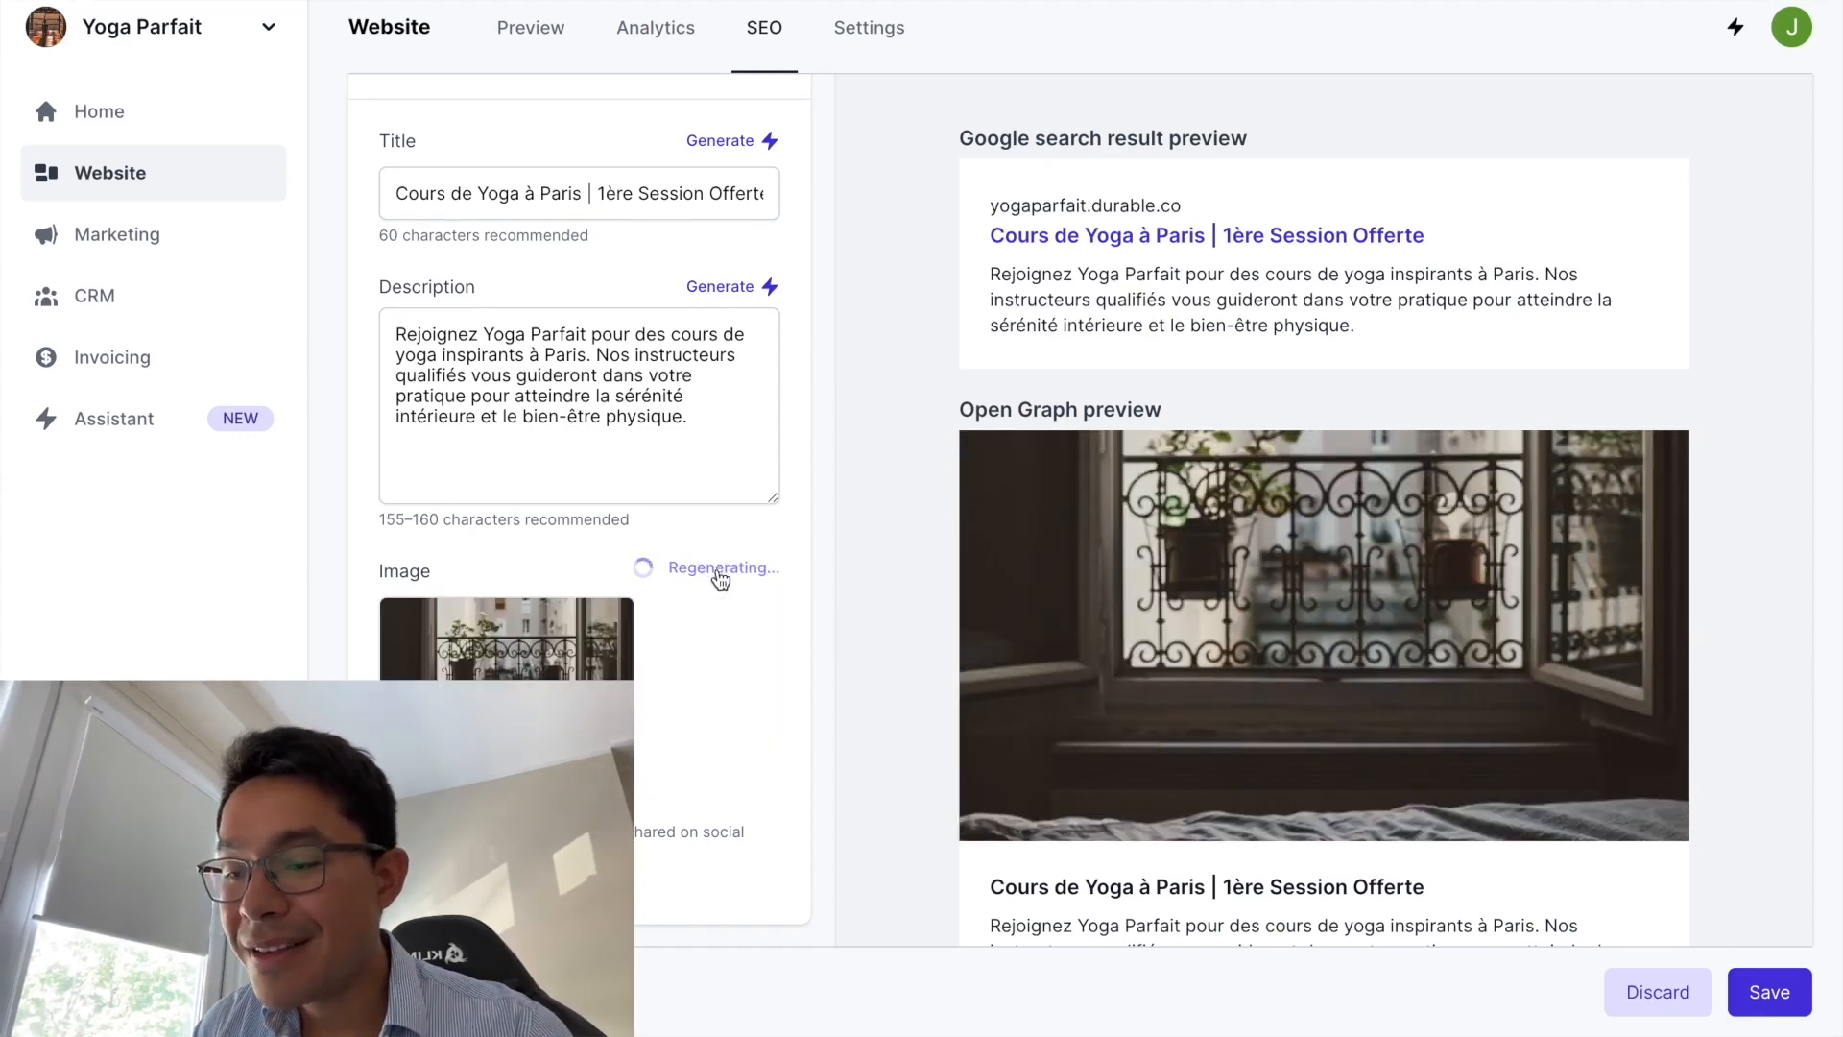
left_click(706, 576)
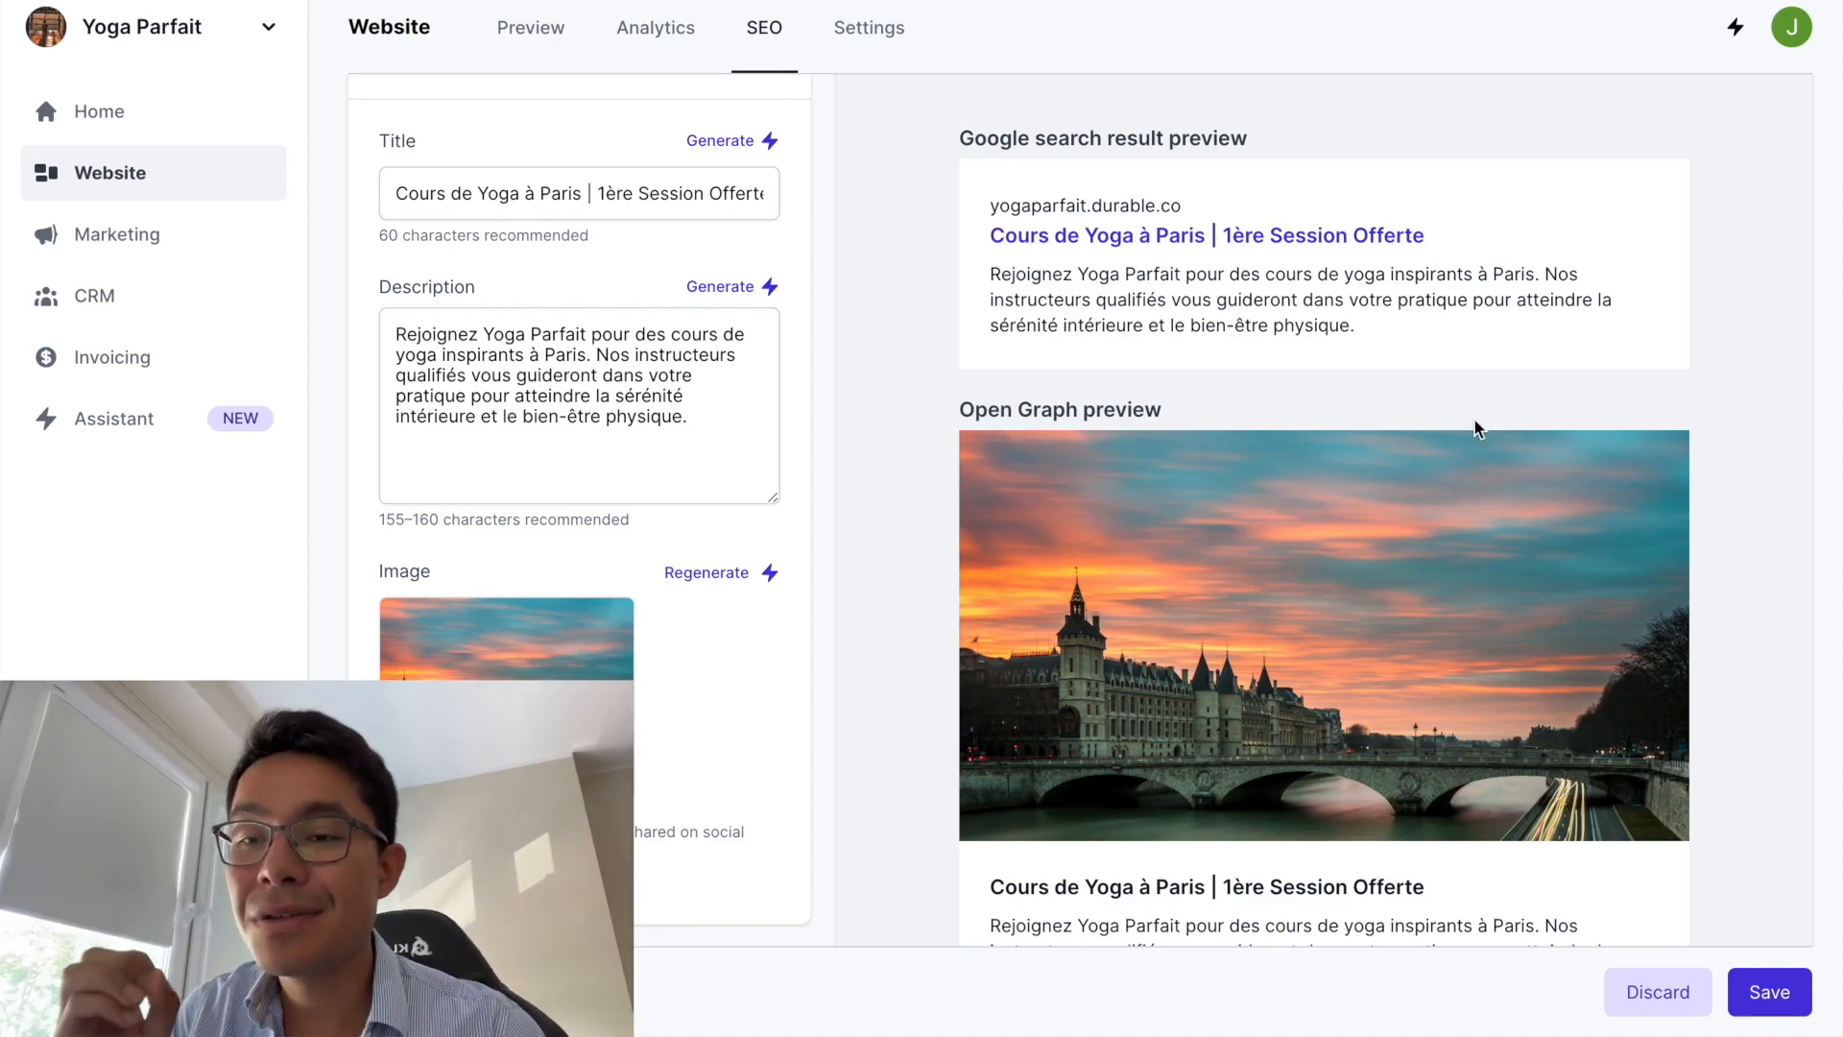
scroll(603, 634, "down", 3)
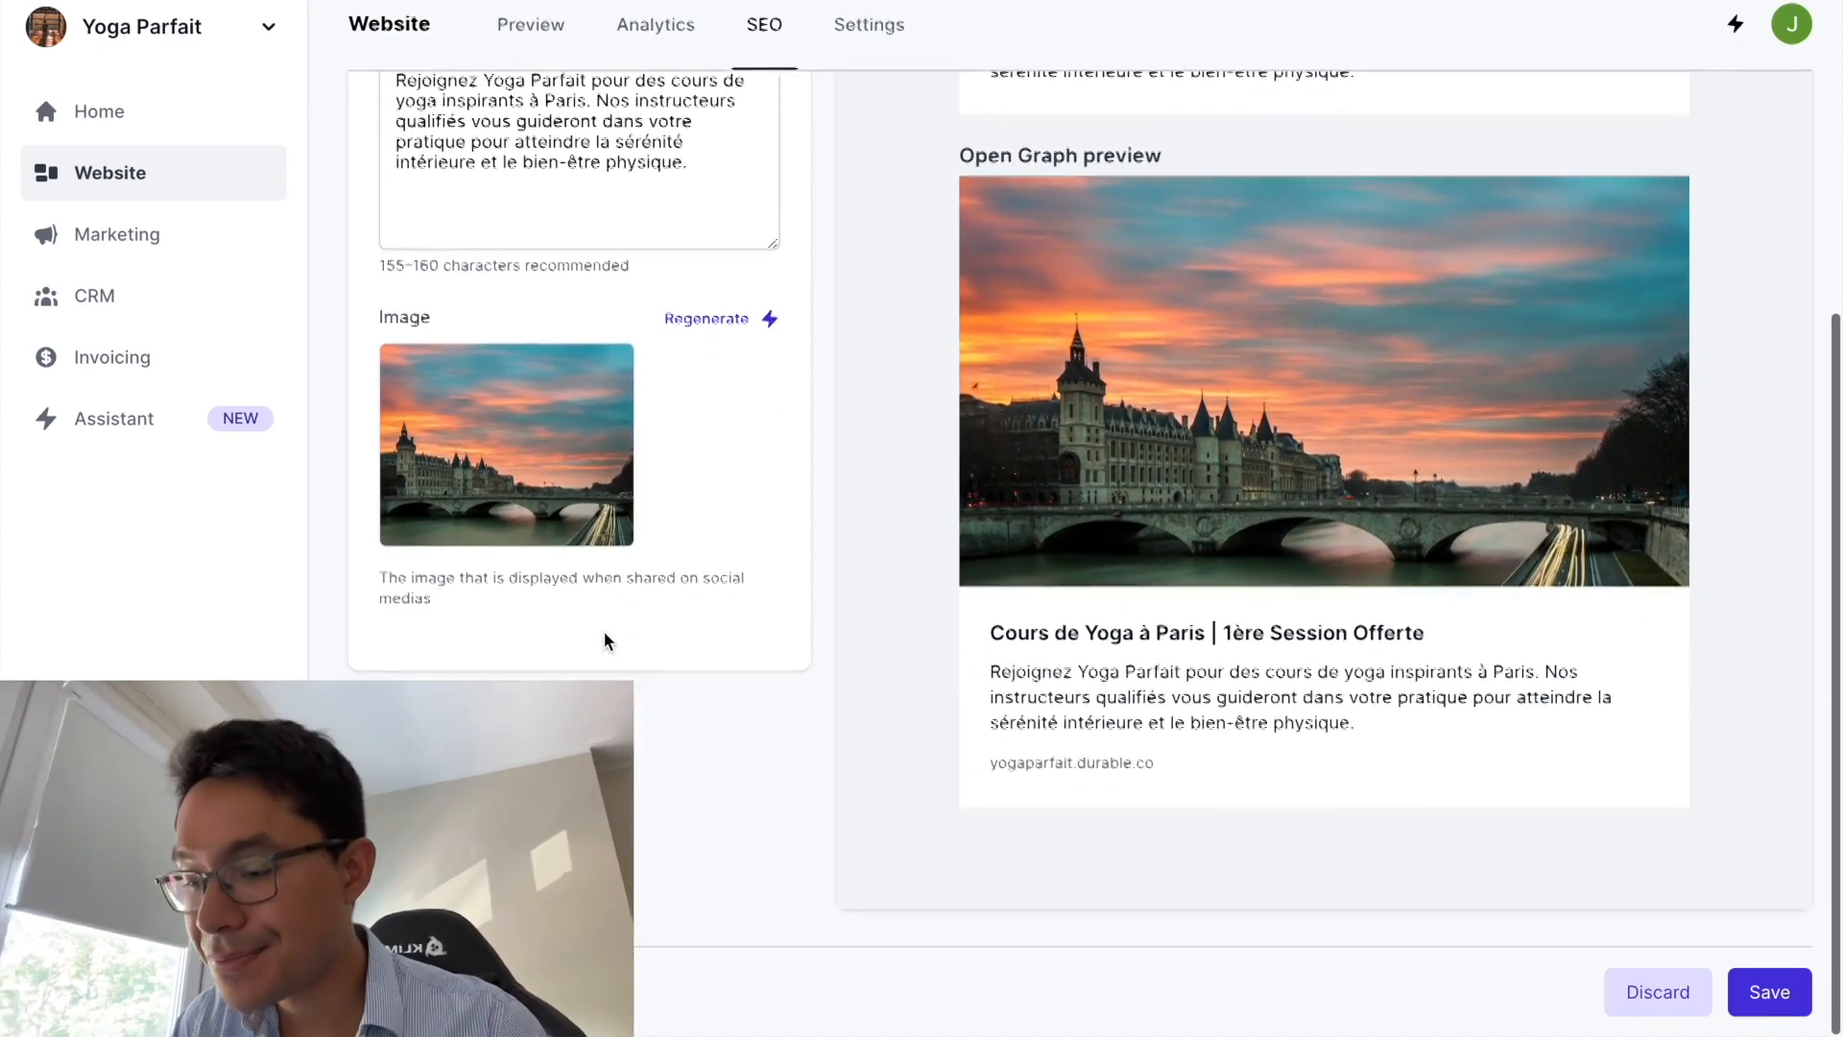
scroll(603, 634, "up", 3)
scroll(603, 631, "up", 2)
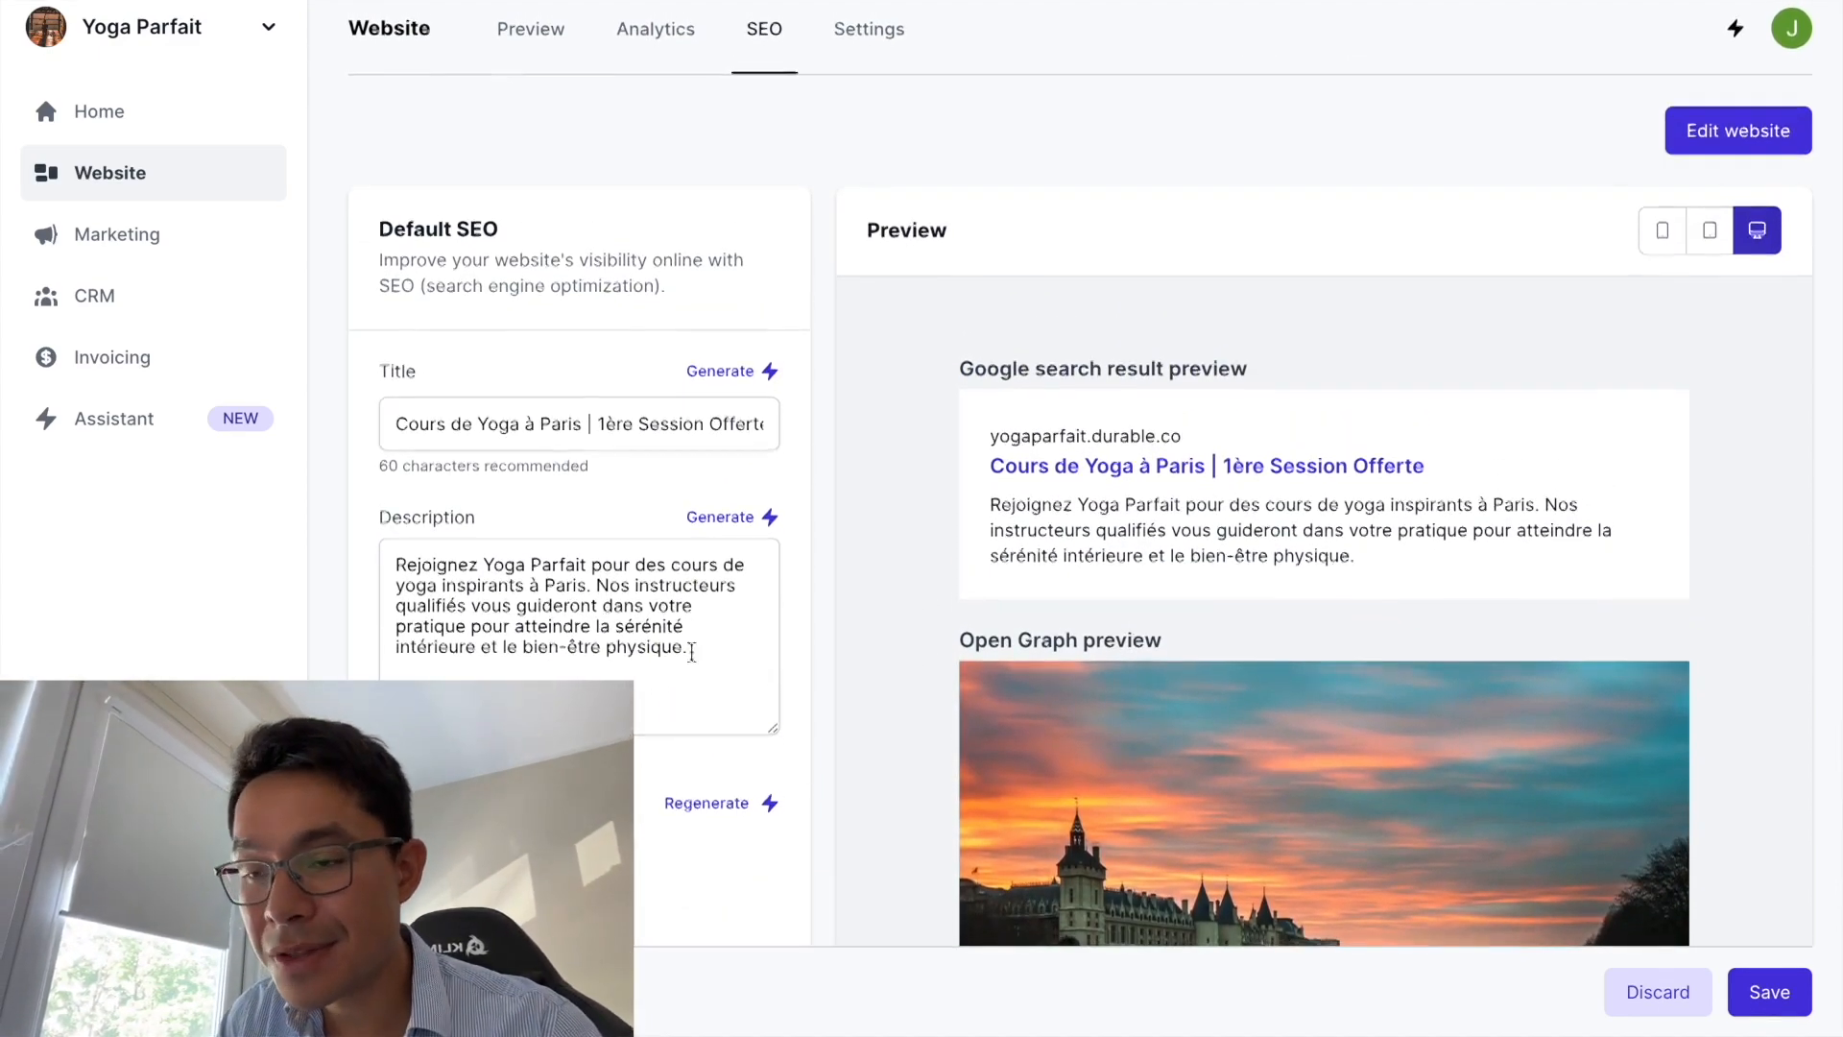
- From the website overview's private banner, reach the Settings Status card and reveal the Public, Private and Disabled options
scroll(814, 669, "down", 1)
scroll(814, 678, "down", 1)
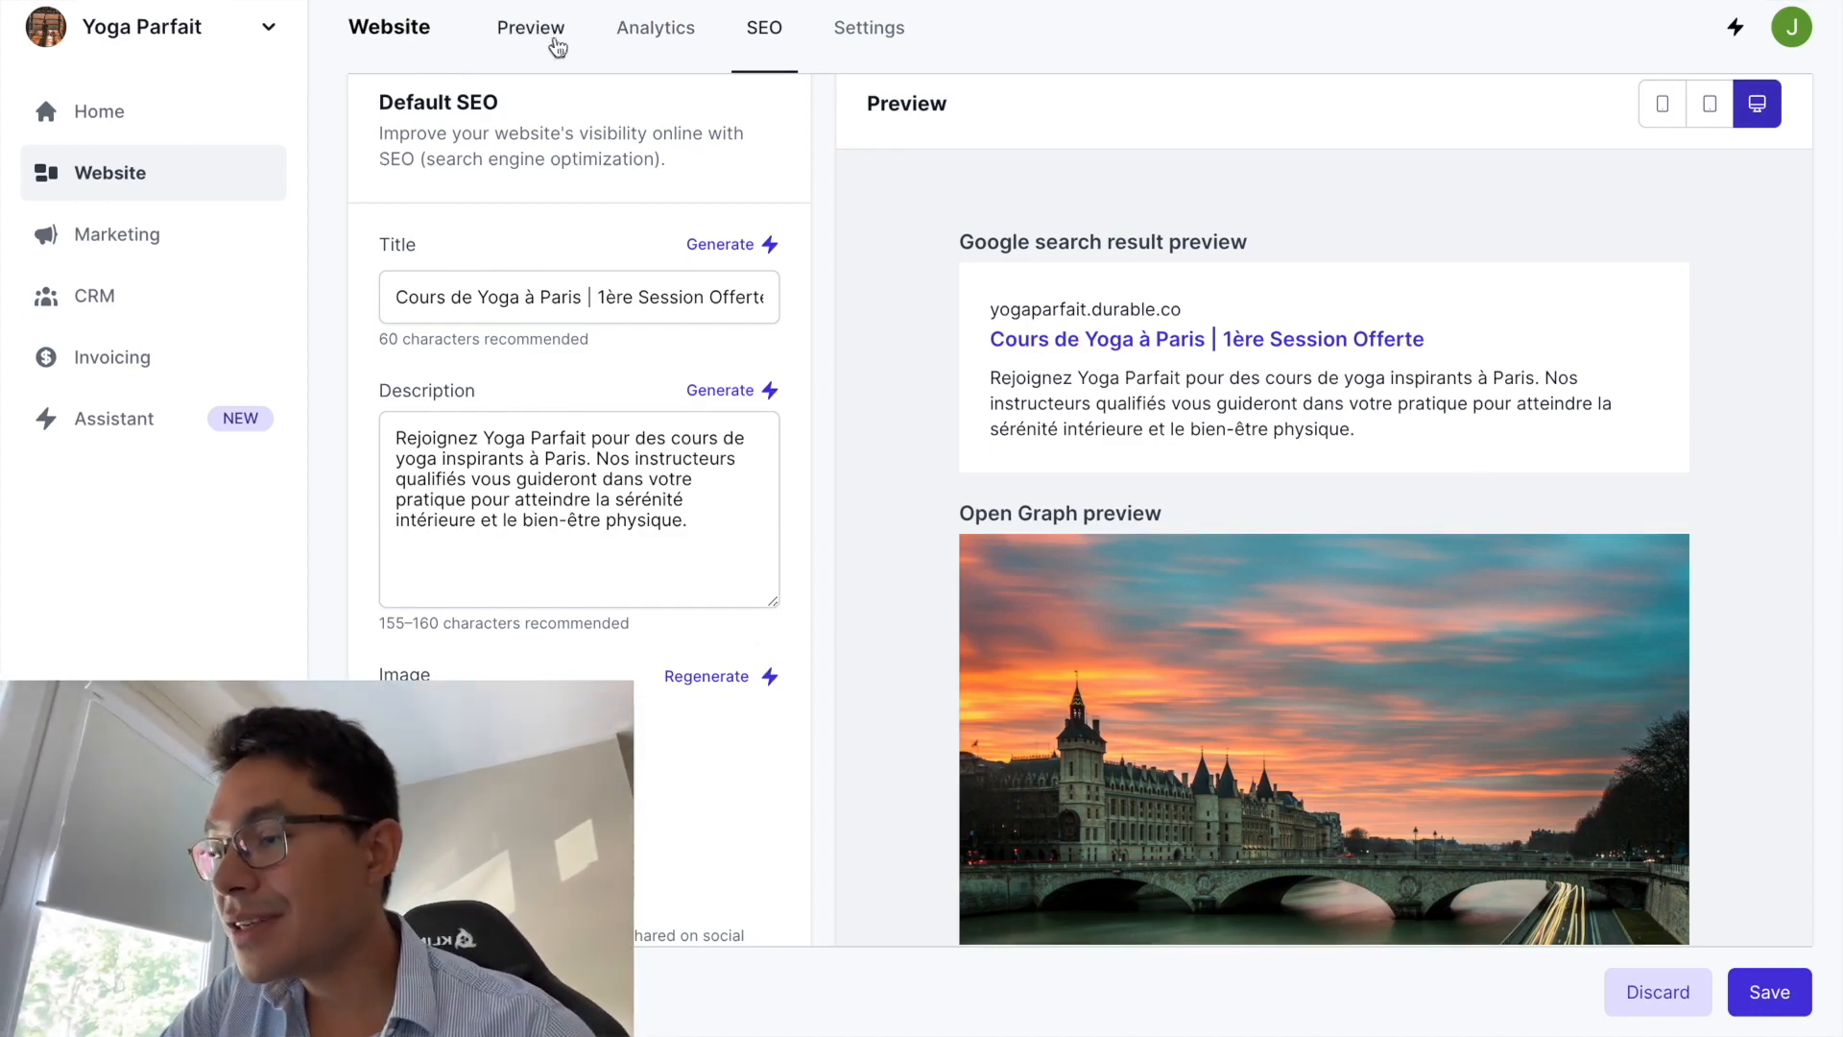
left_click(123, 167)
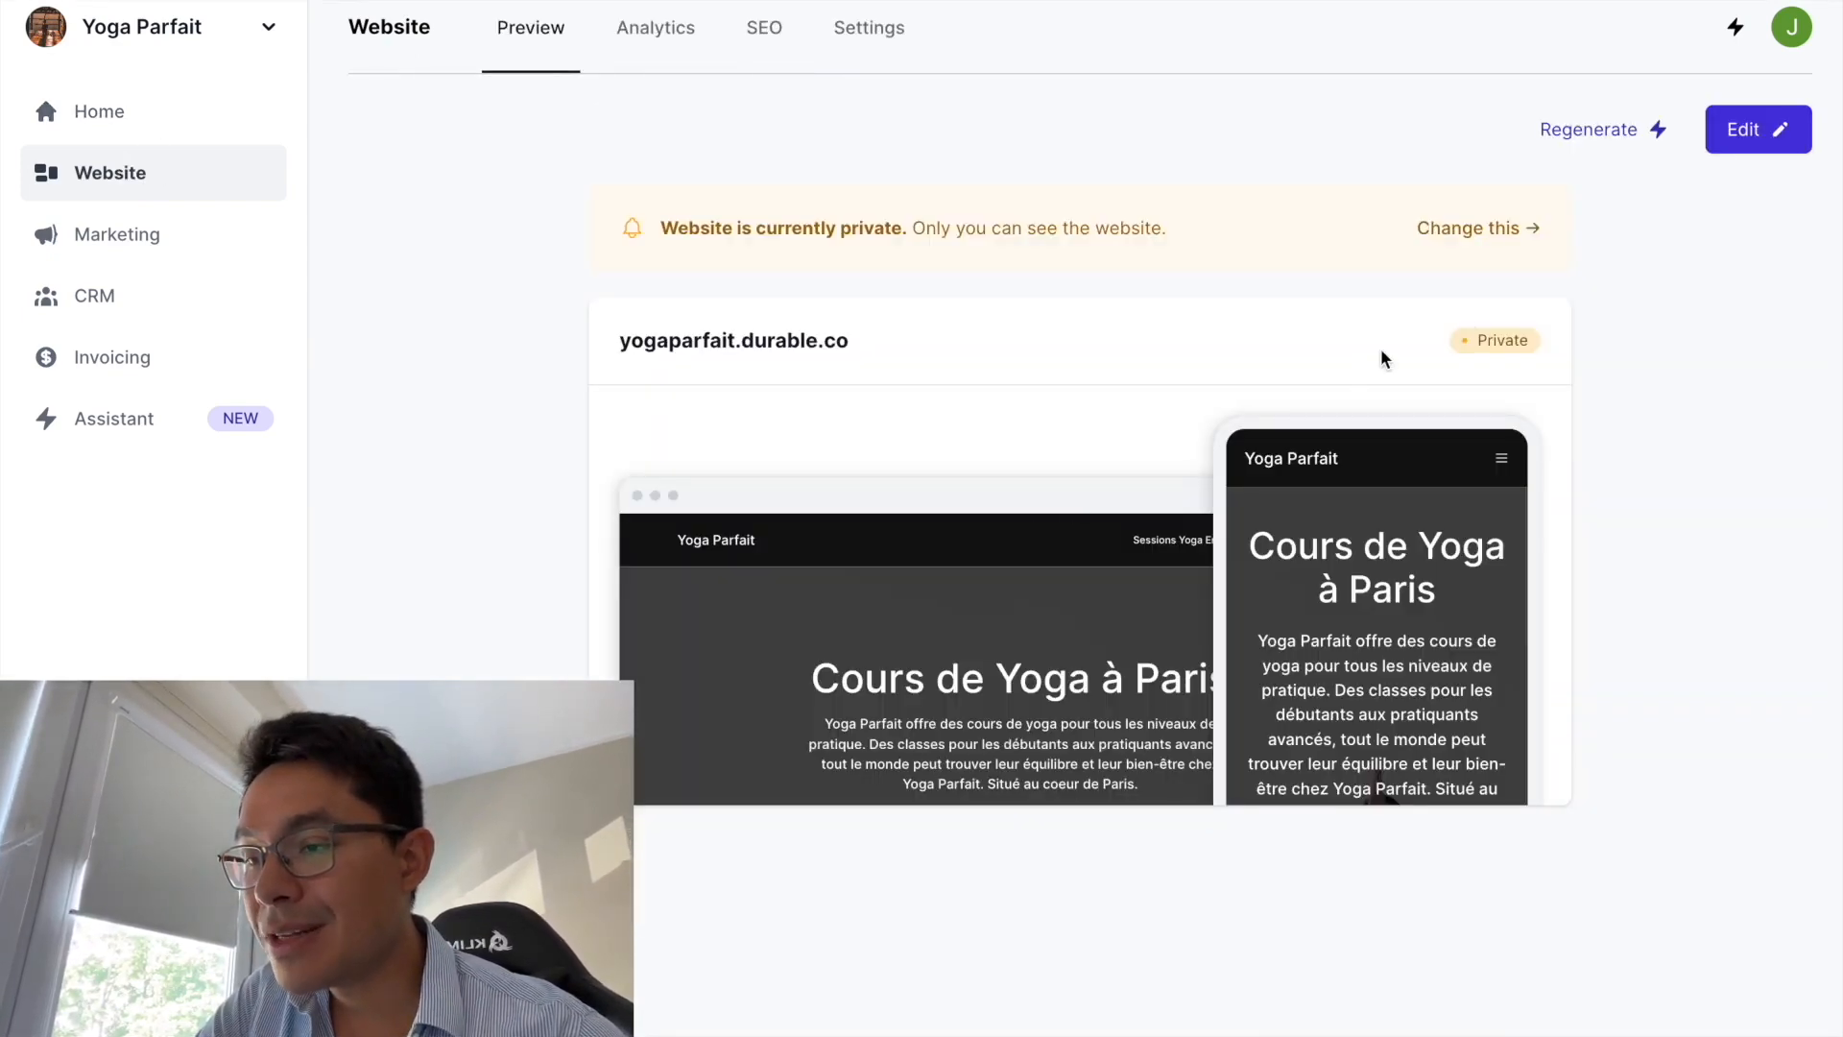
left_click(1479, 234)
scroll(1072, 561, "down", 5)
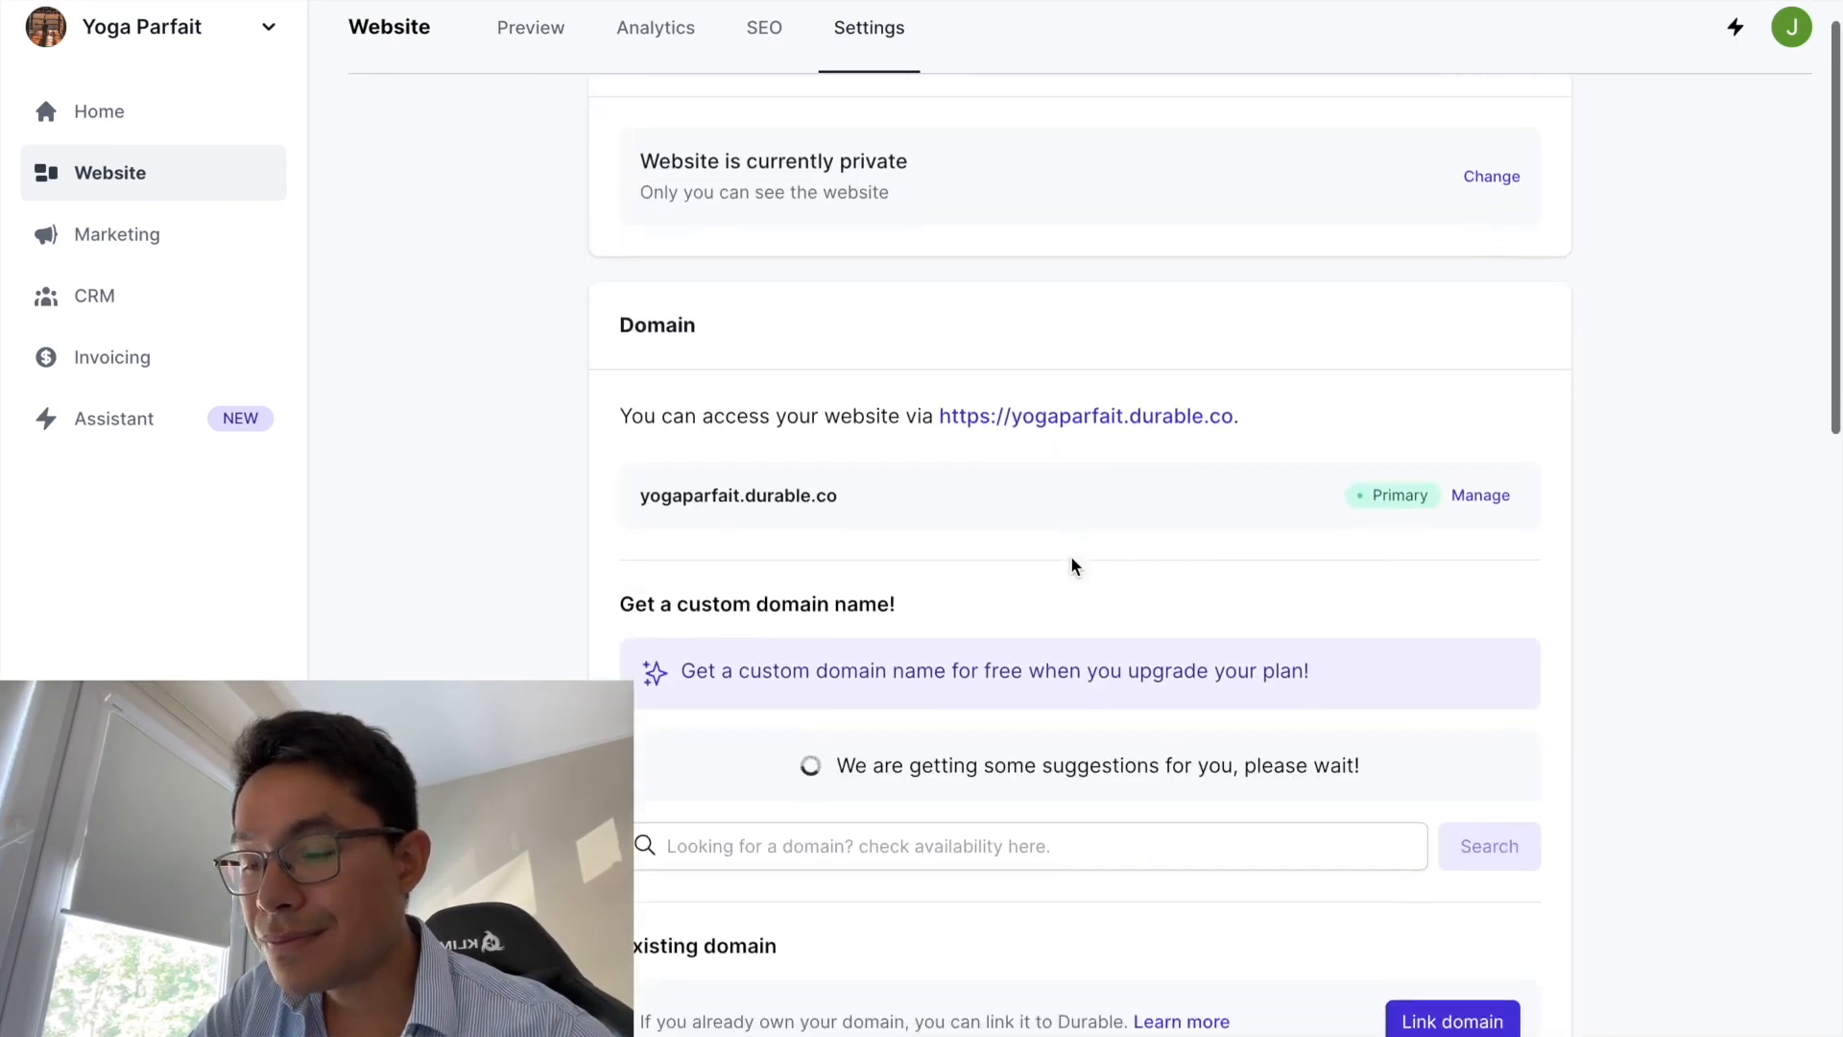
scroll(1072, 565, "down", 10)
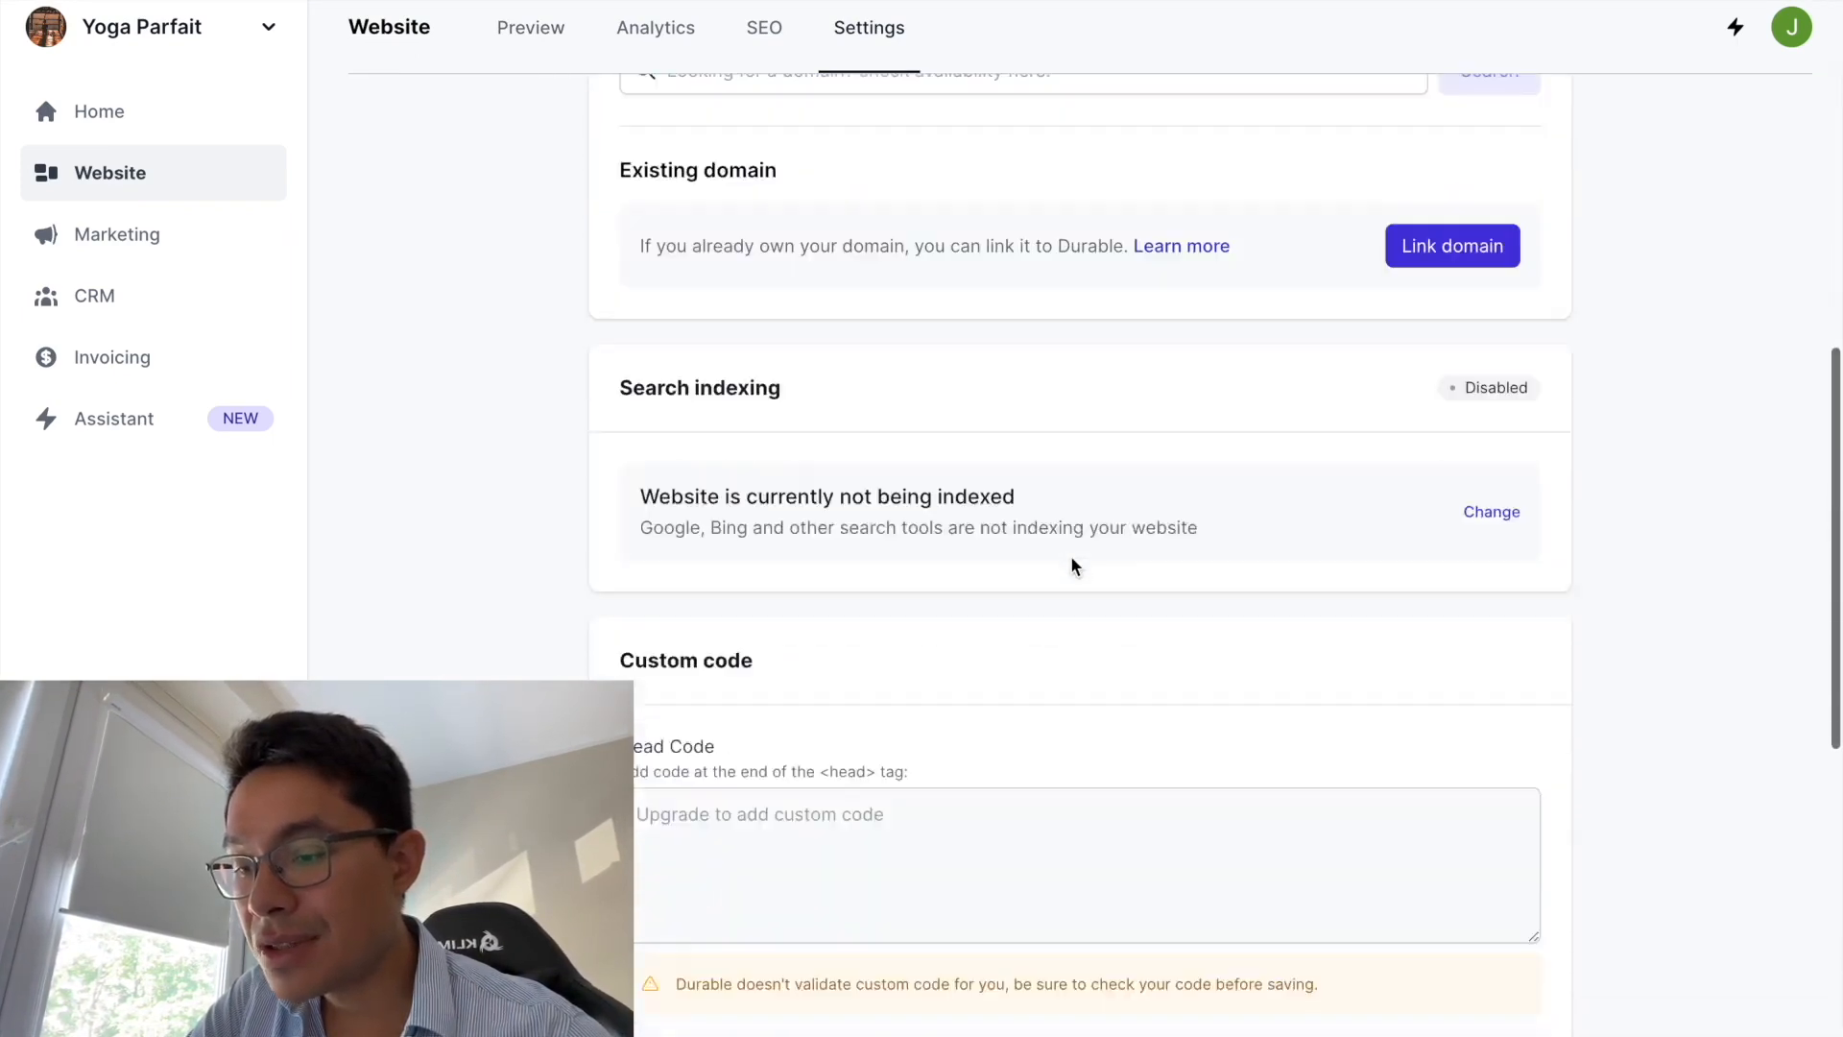
scroll(1069, 555, "up", 20)
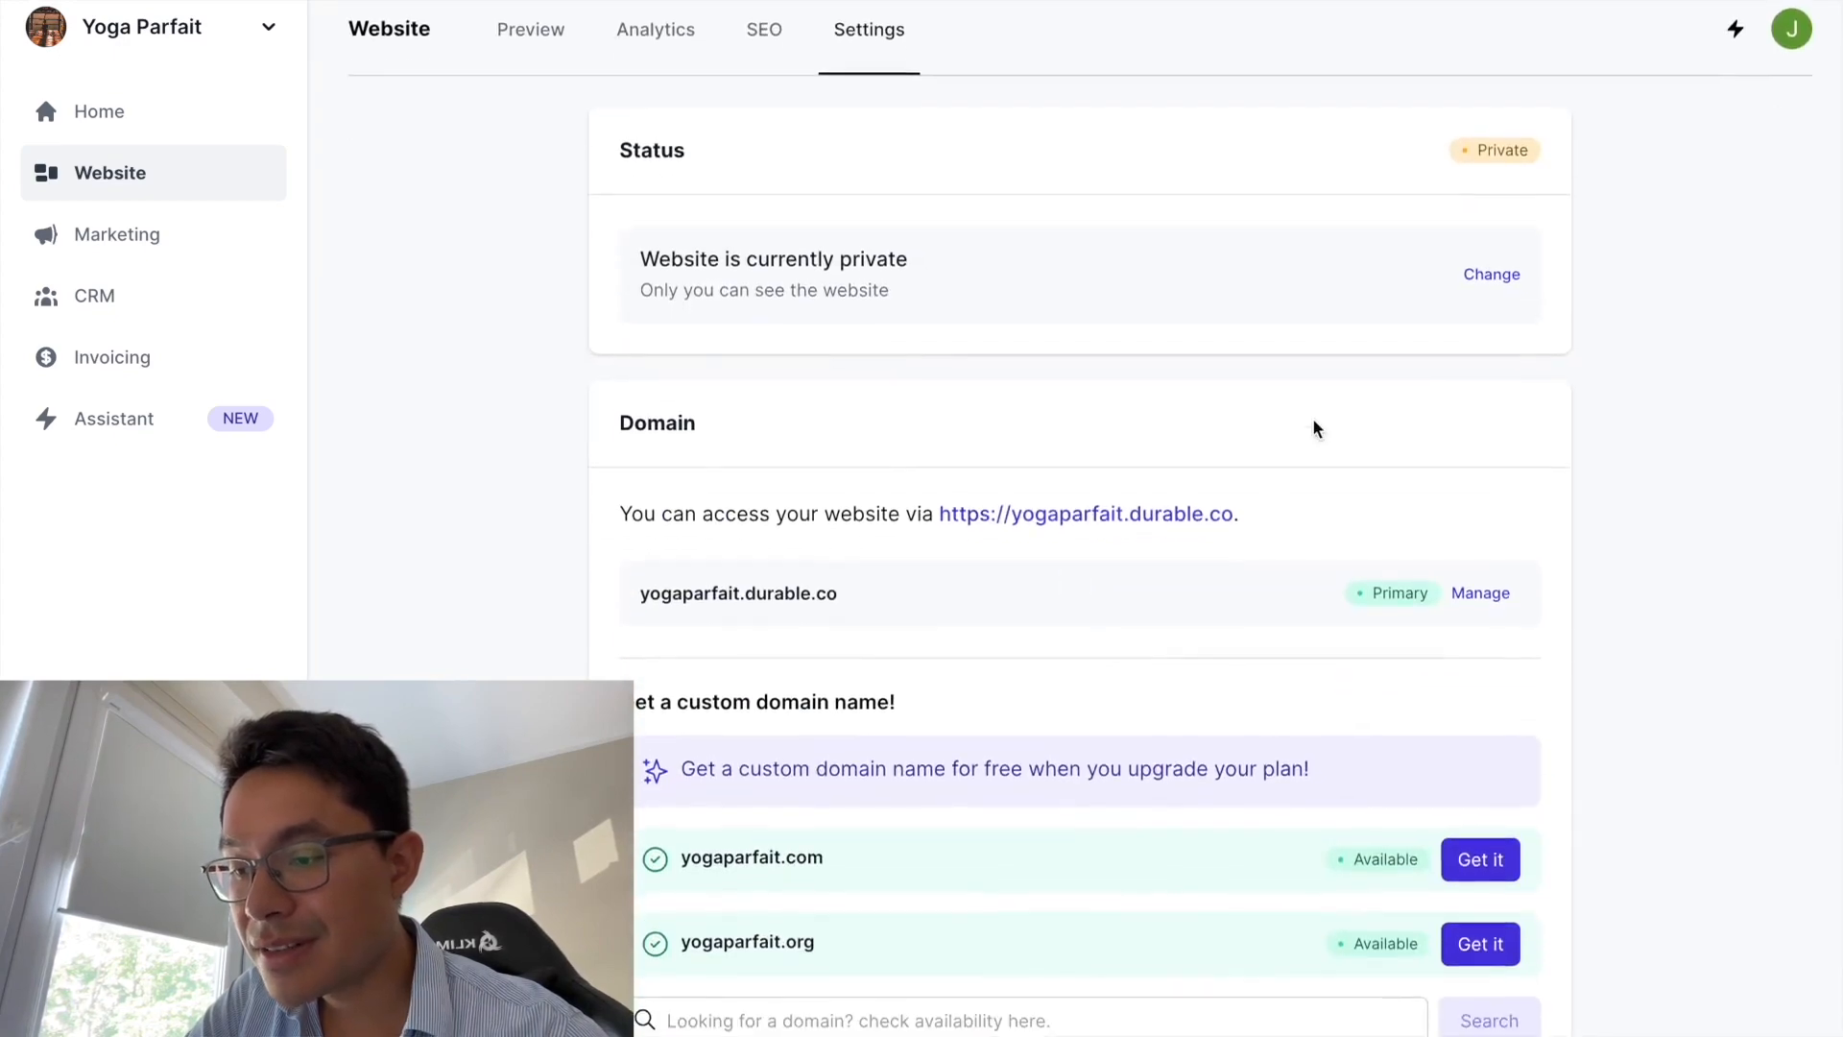
left_click(1496, 279)
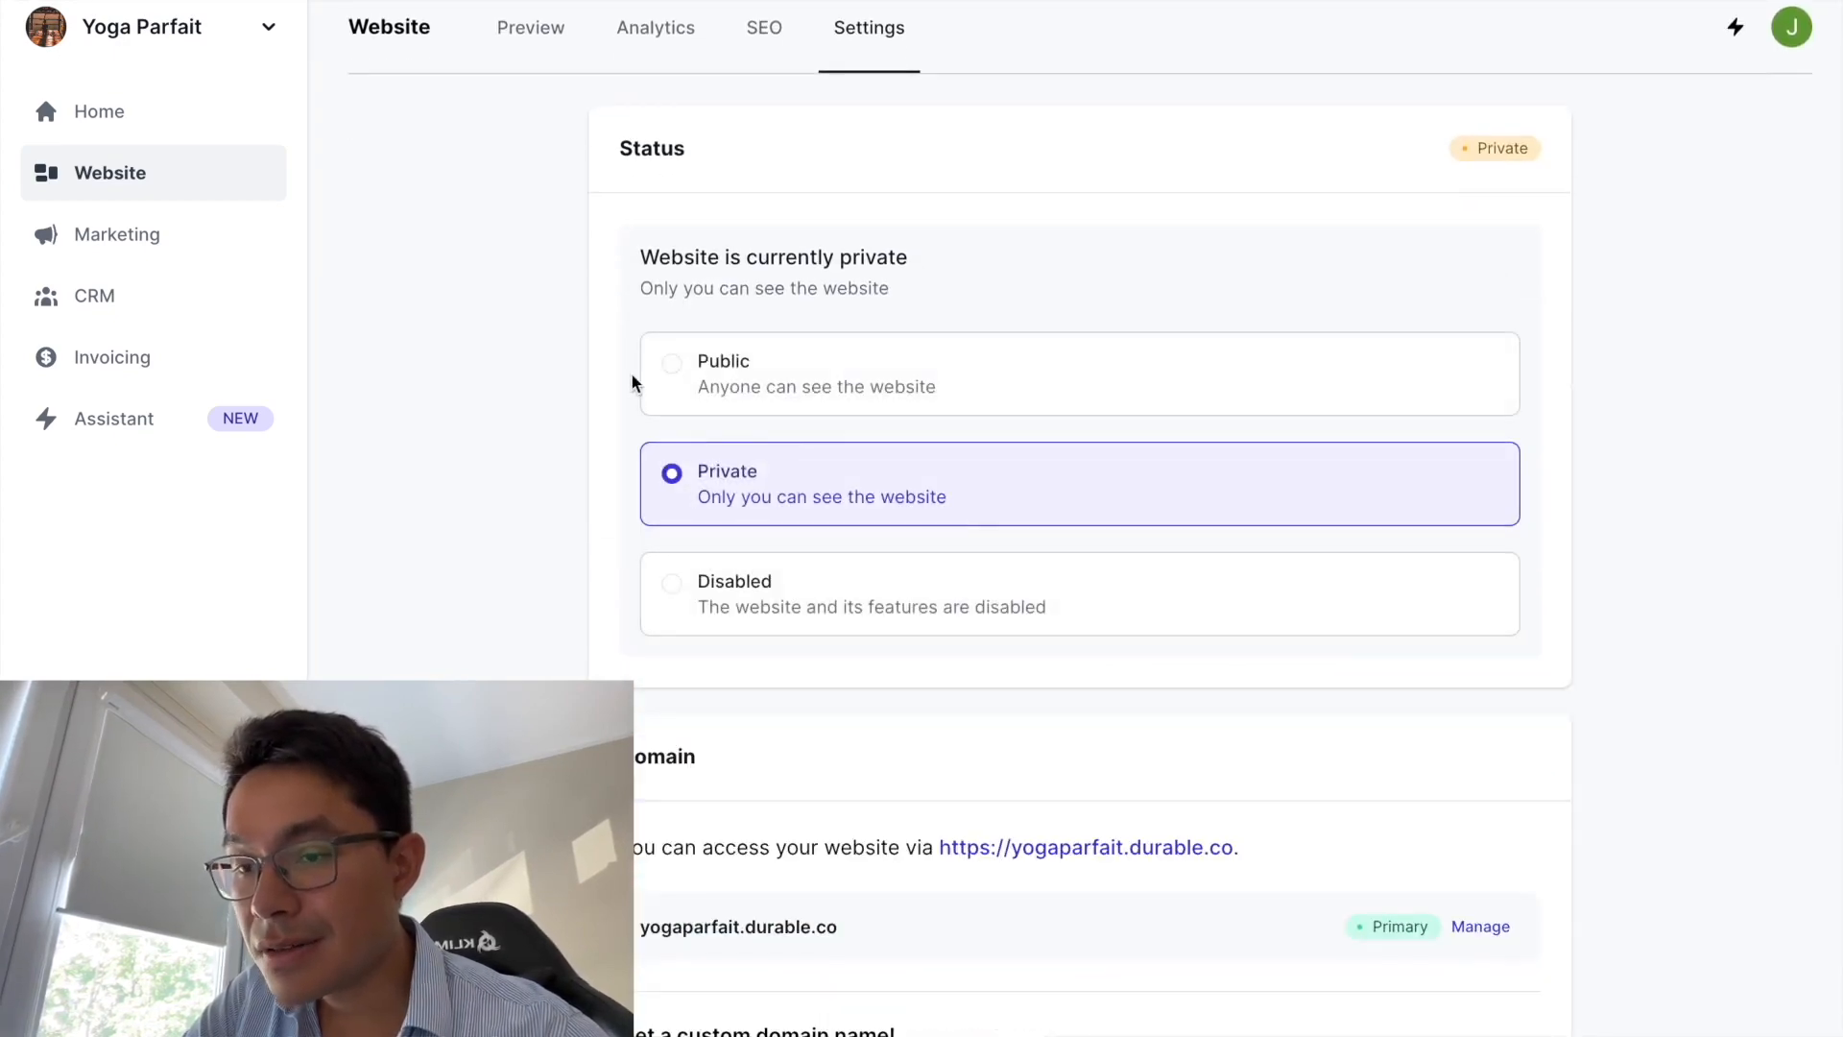
left_click(684, 357)
scroll(794, 473, "down", 2)
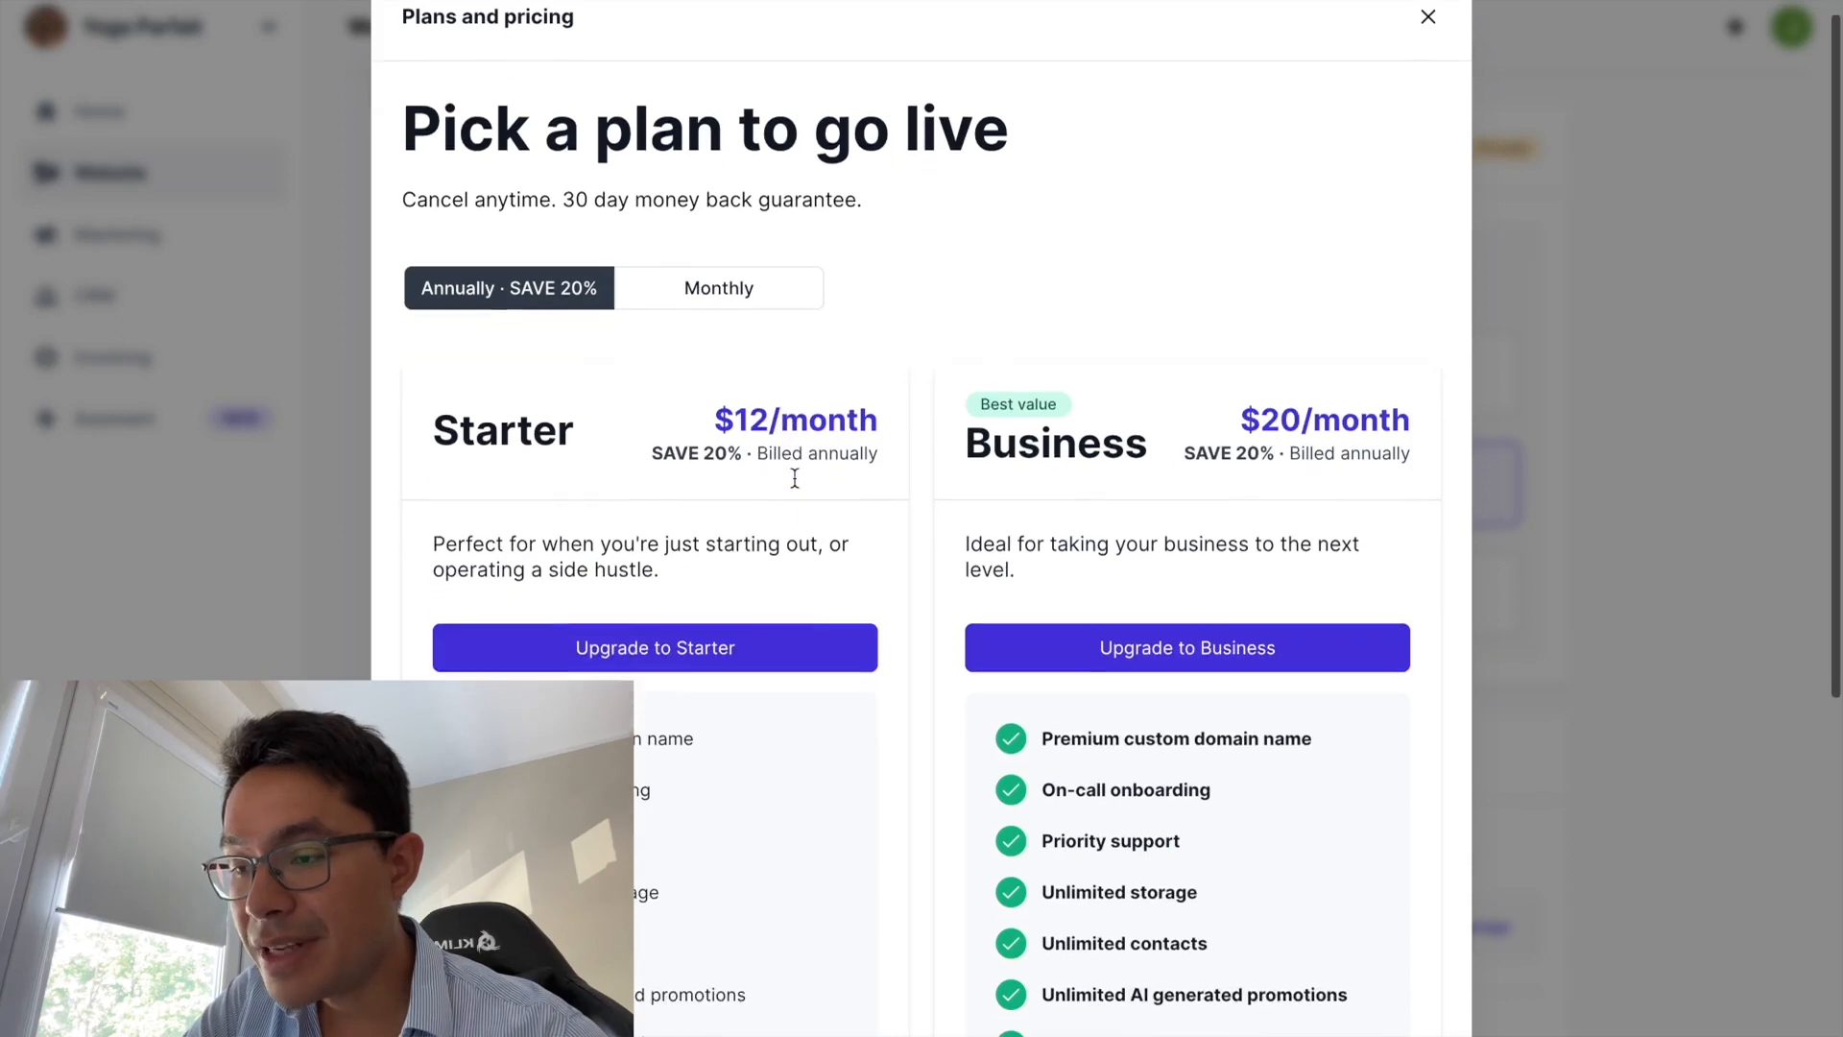
left_click(700, 259)
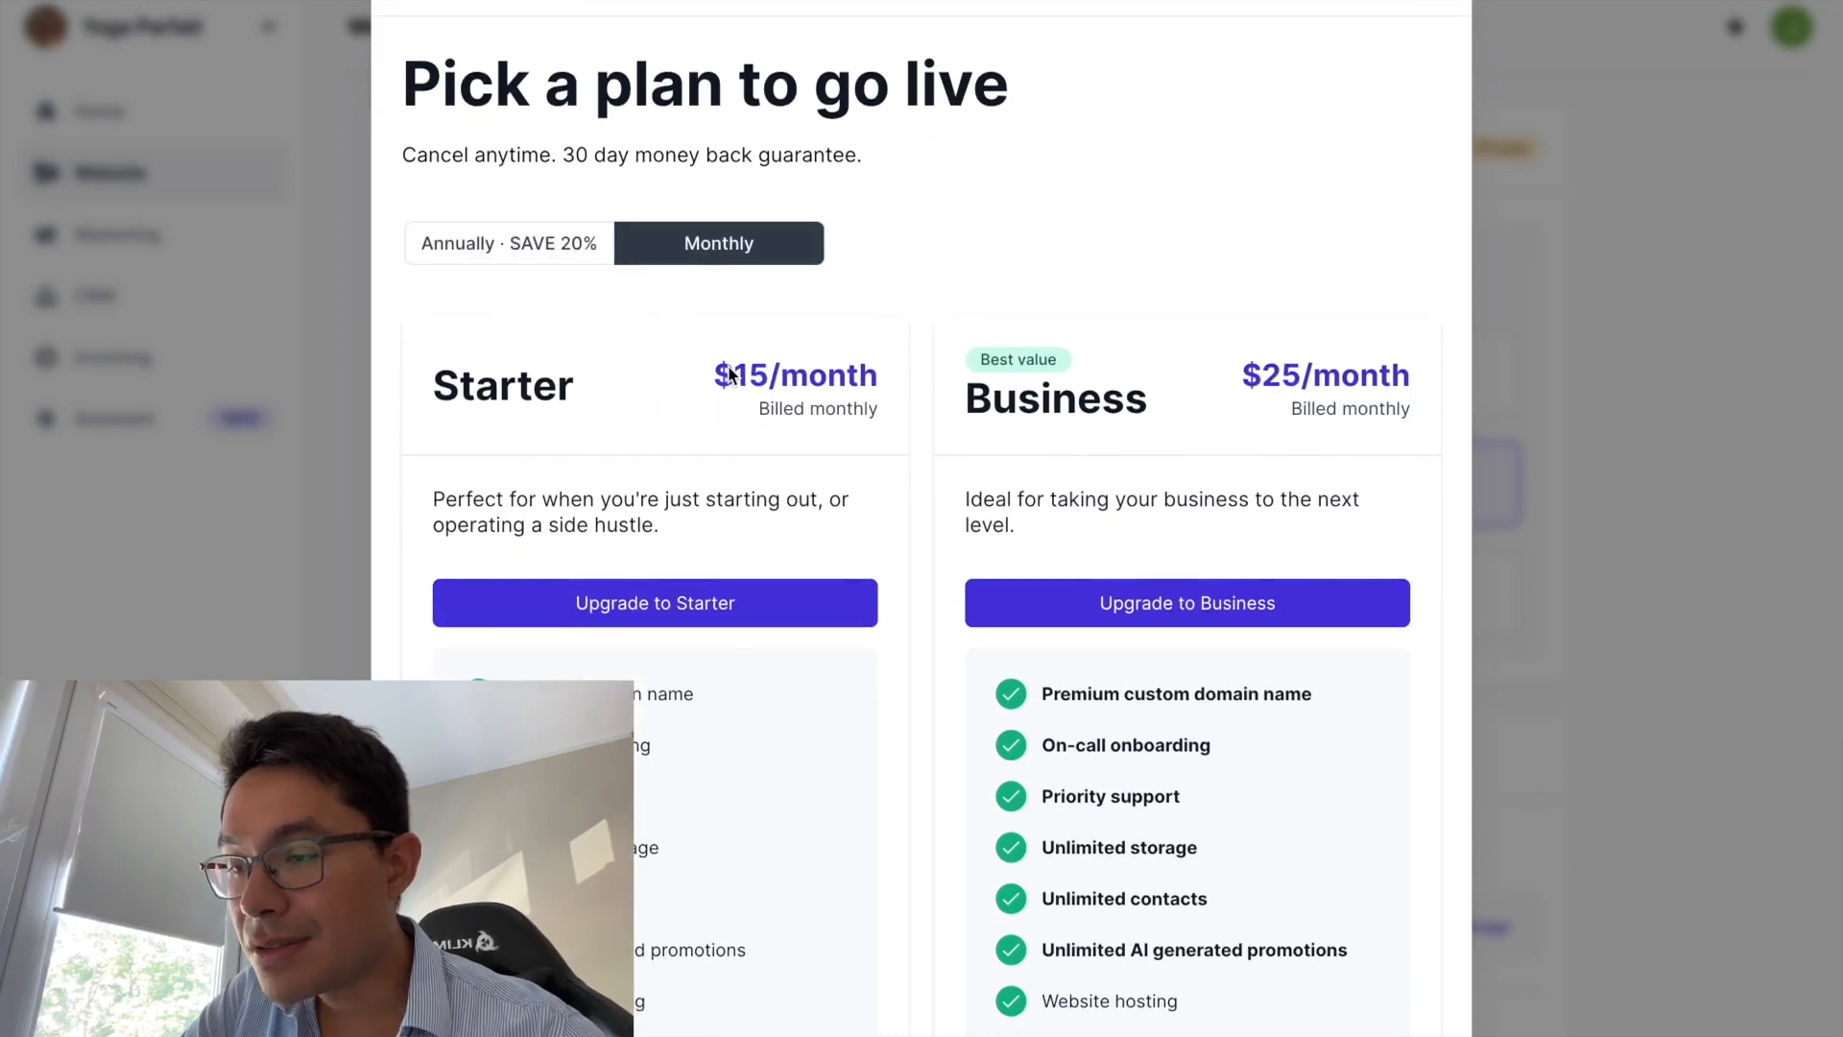
scroll(742, 415, "down", 3)
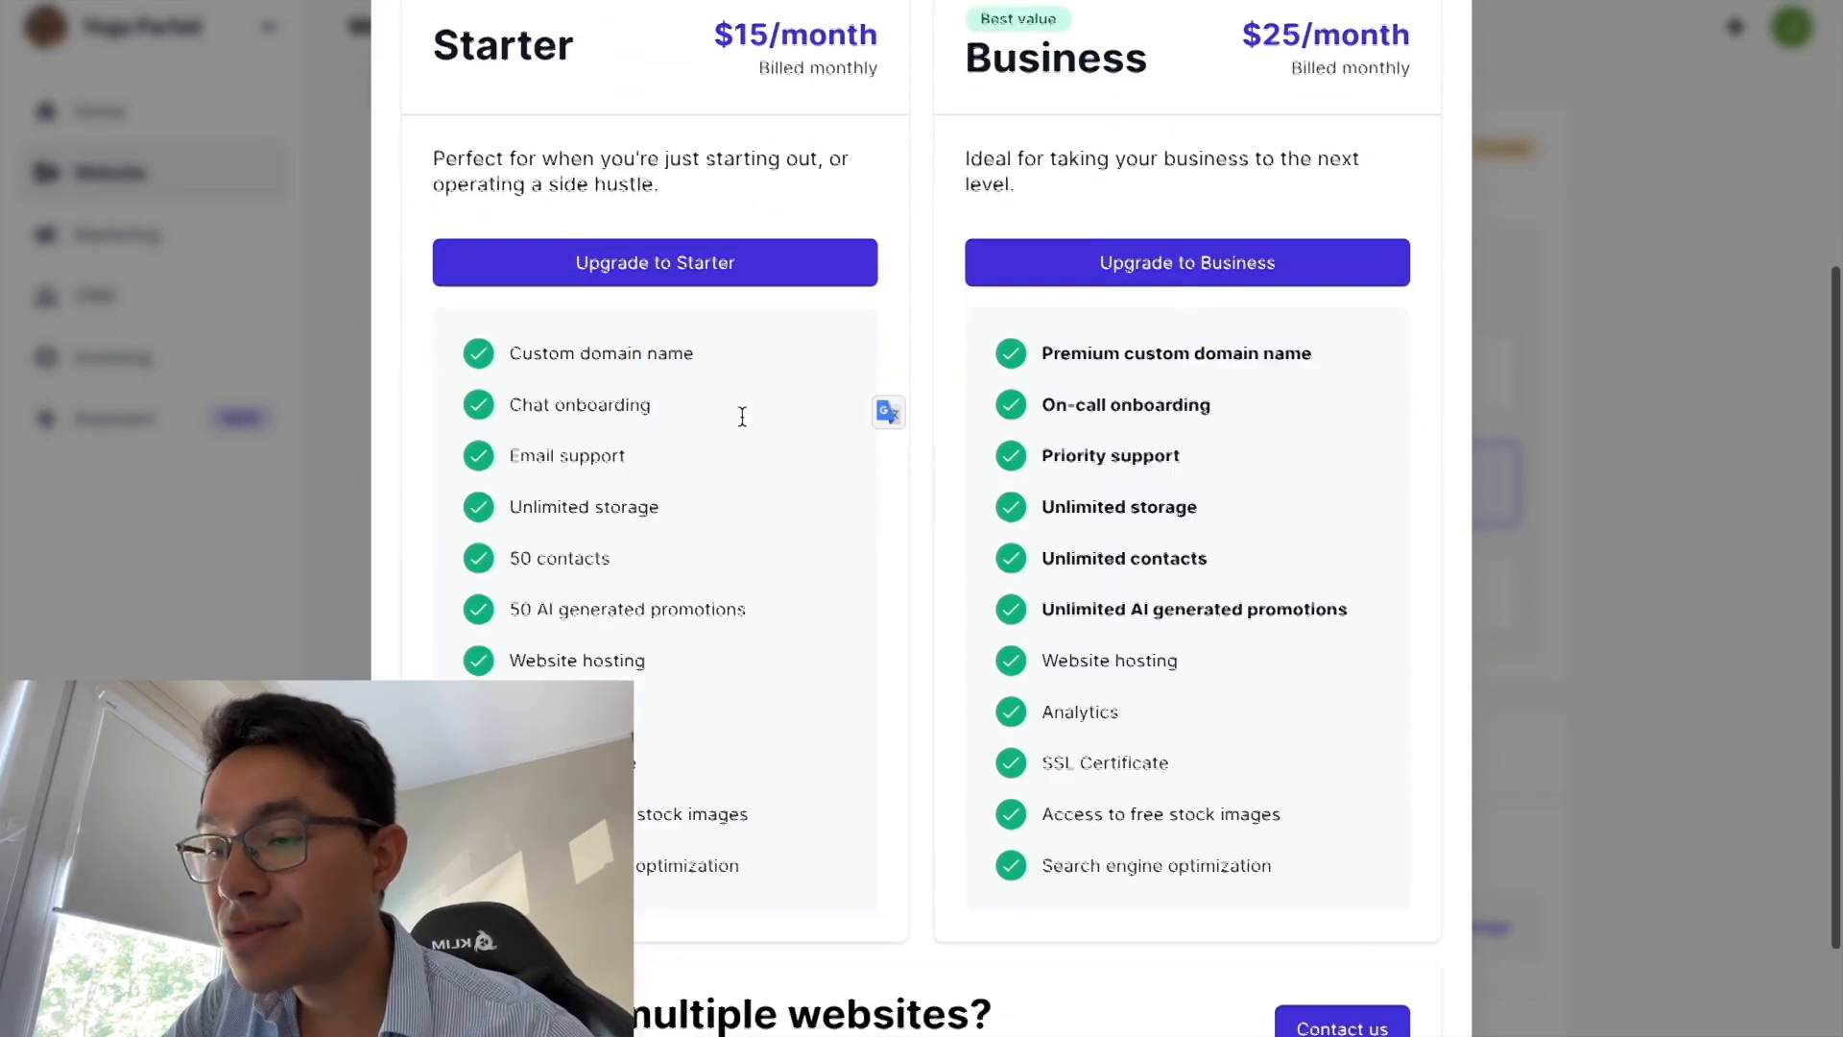
scroll(741, 419, "up", 5)
left_click(463, 346)
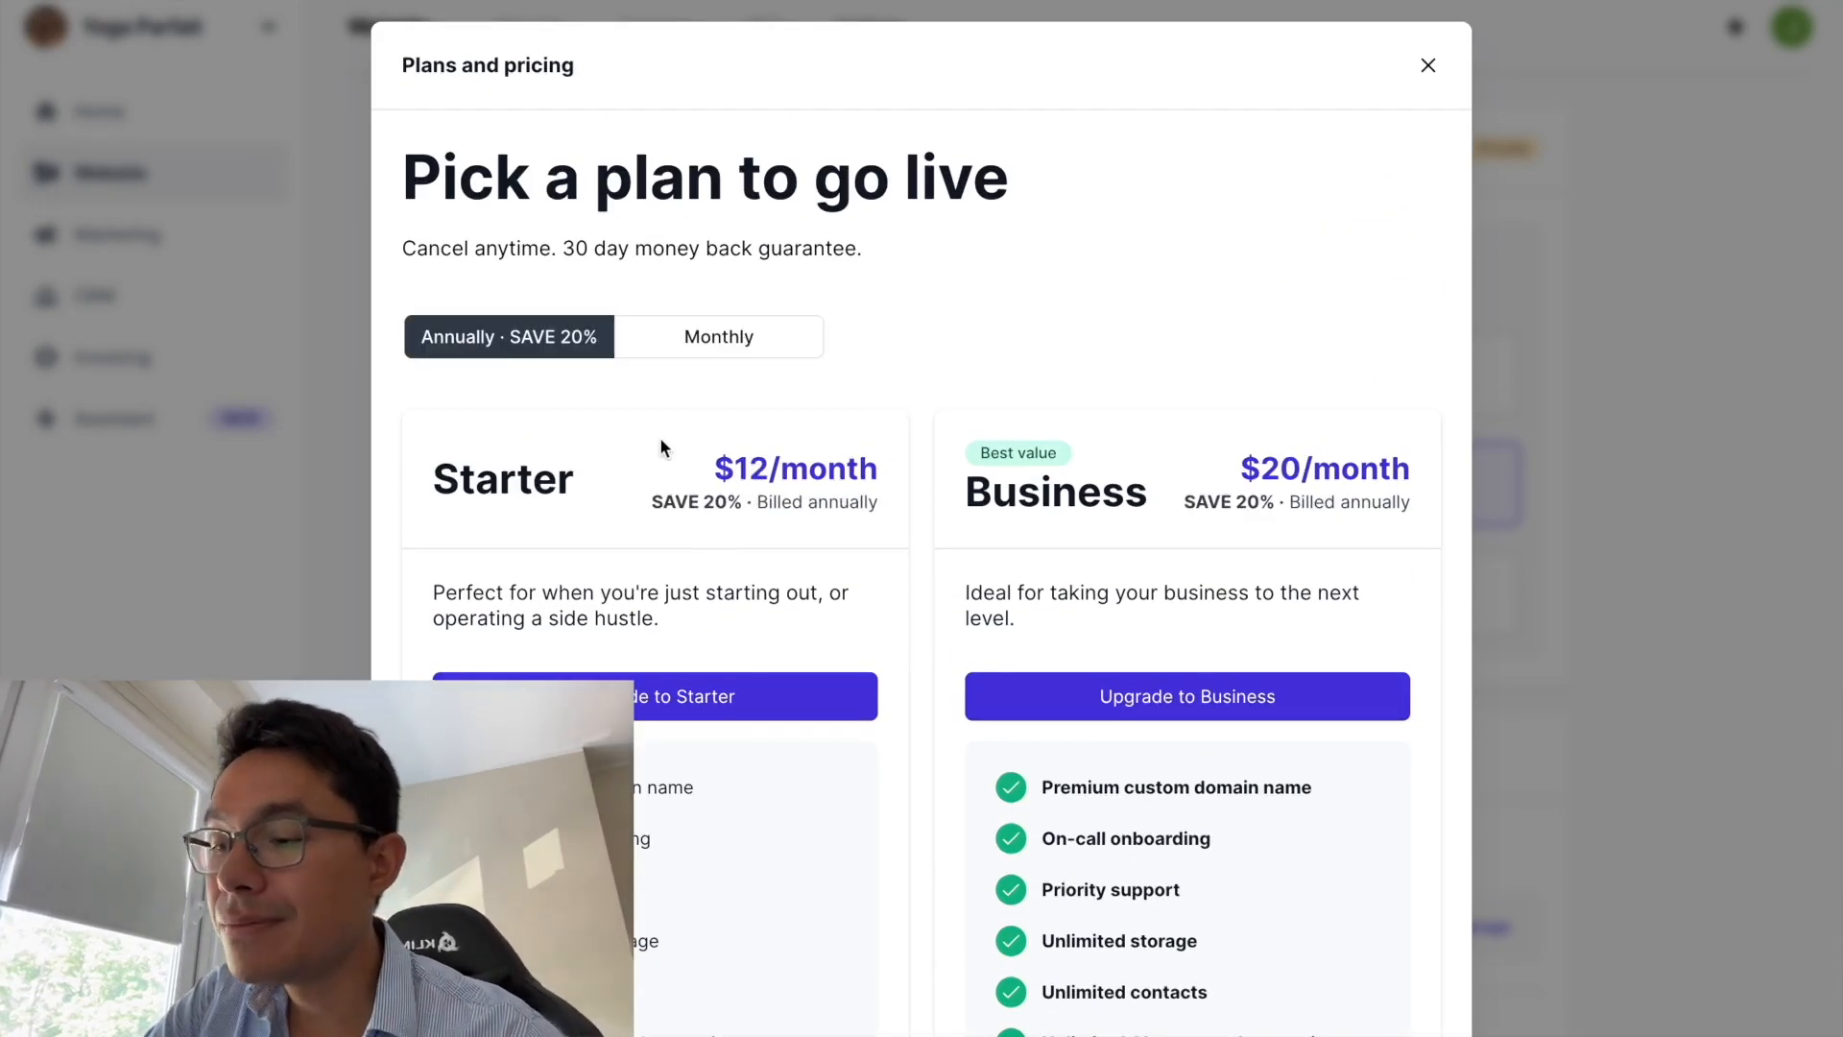
scroll(659, 438, "down", 1)
scroll(1423, 163, "up", 1)
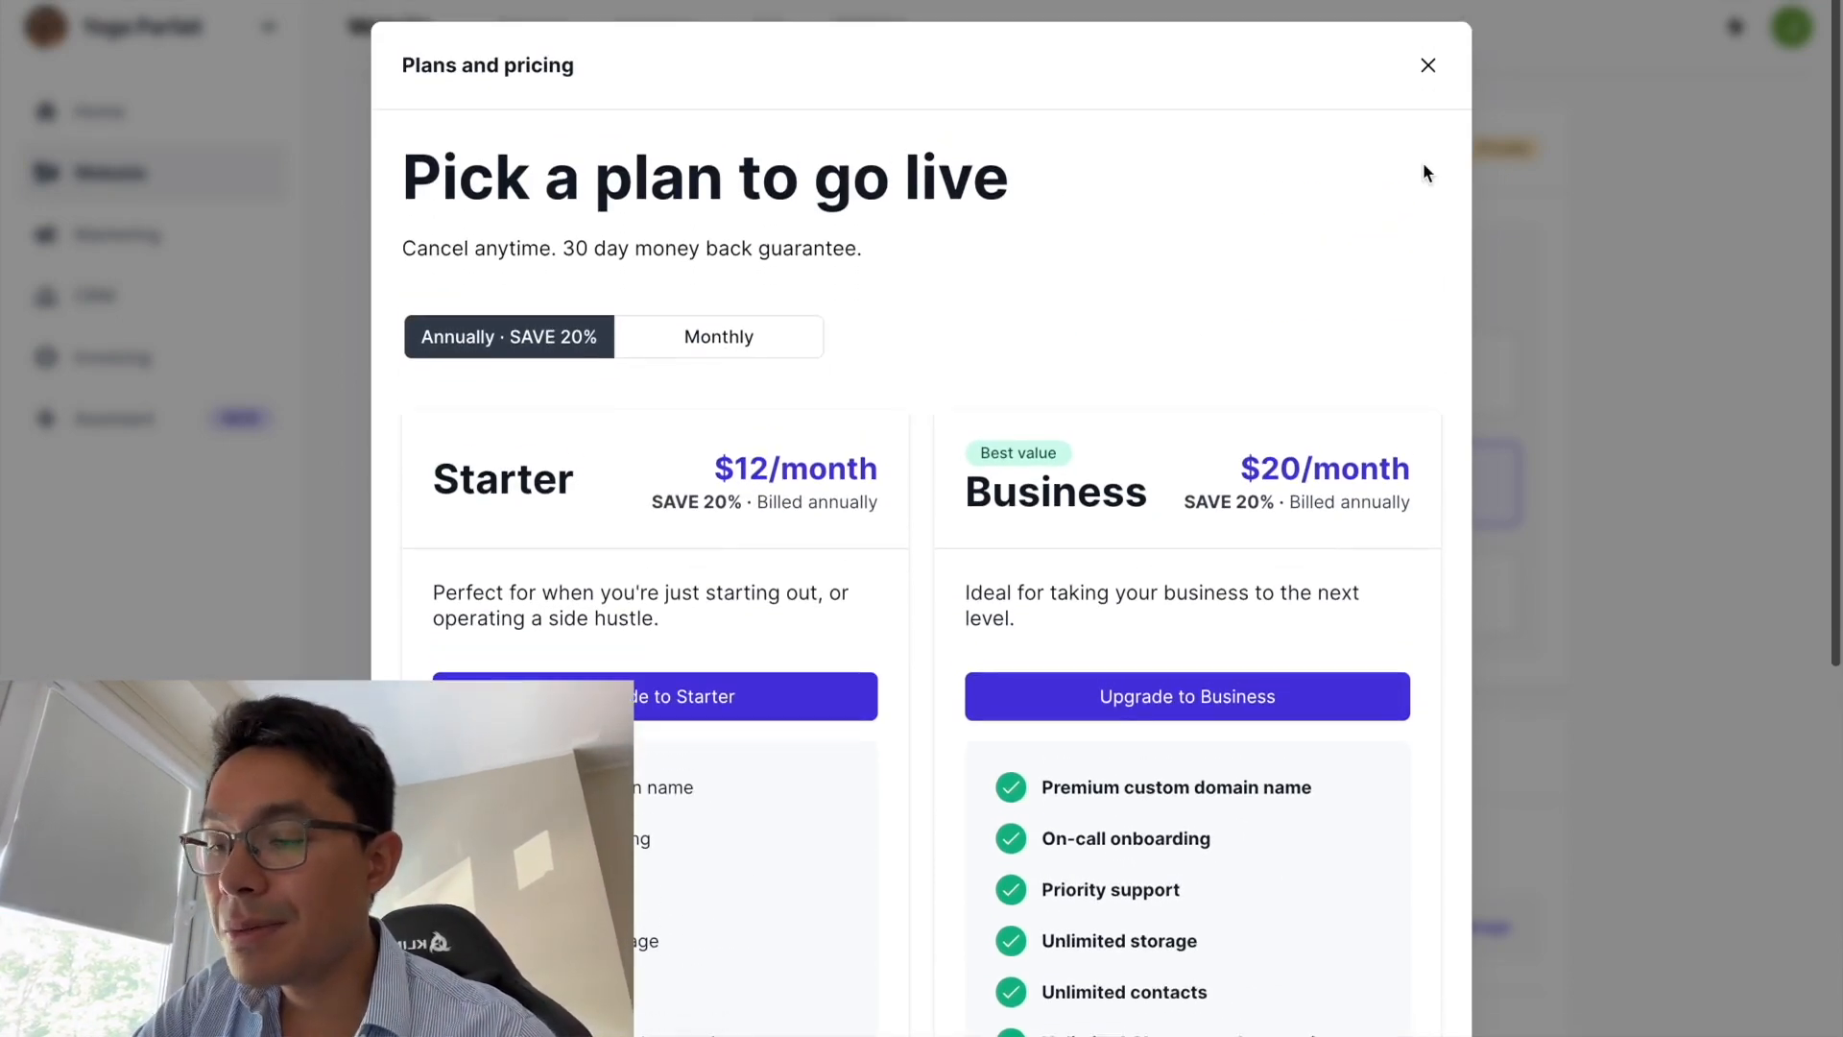
left_click(1429, 65)
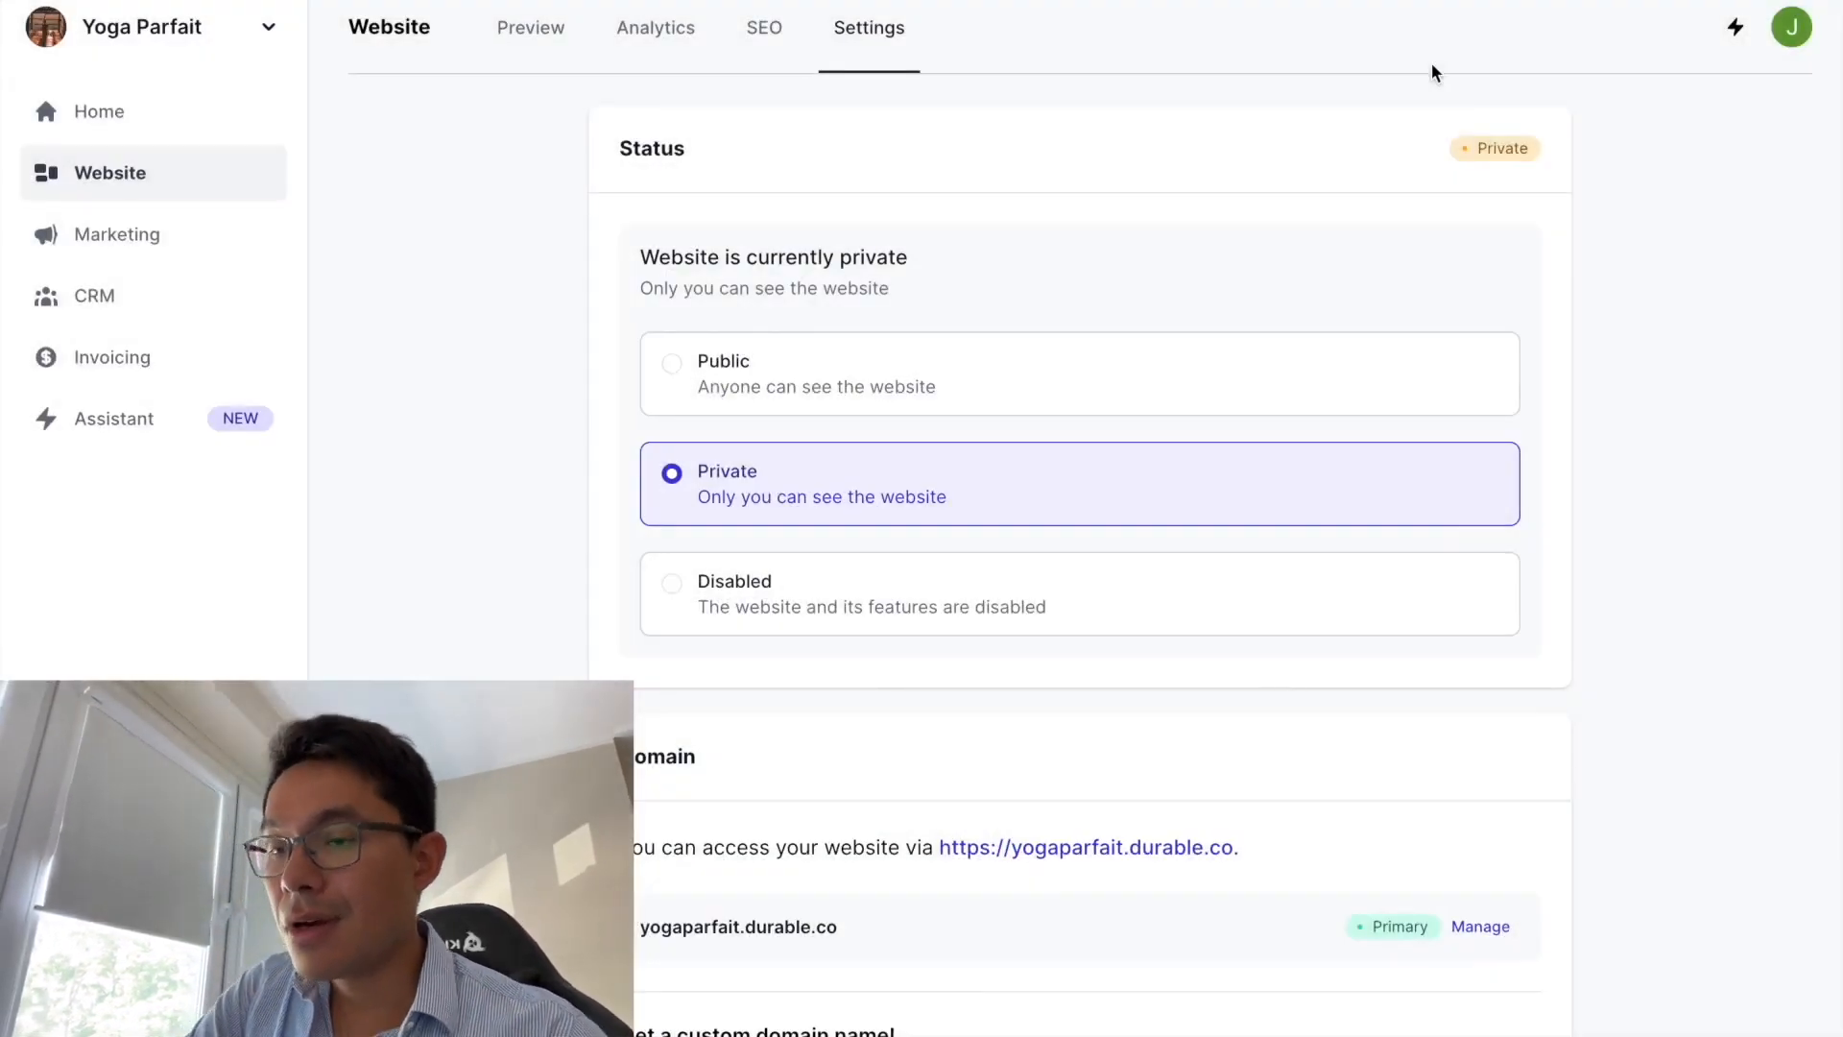